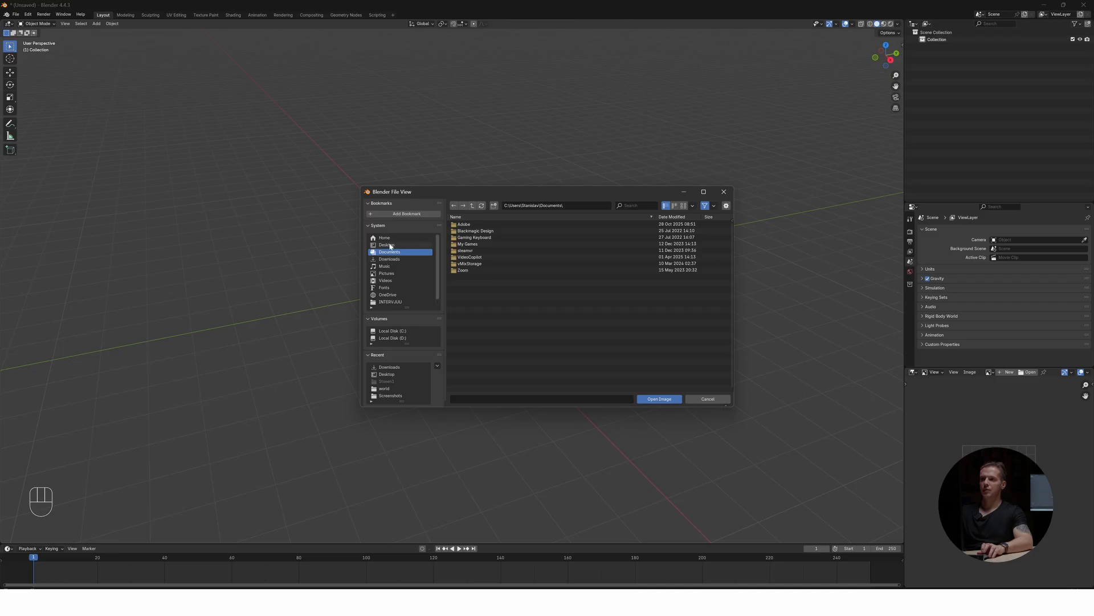
# Open MAJA3.png from the Desktop as the reference image
pyautogui.click(476, 244)
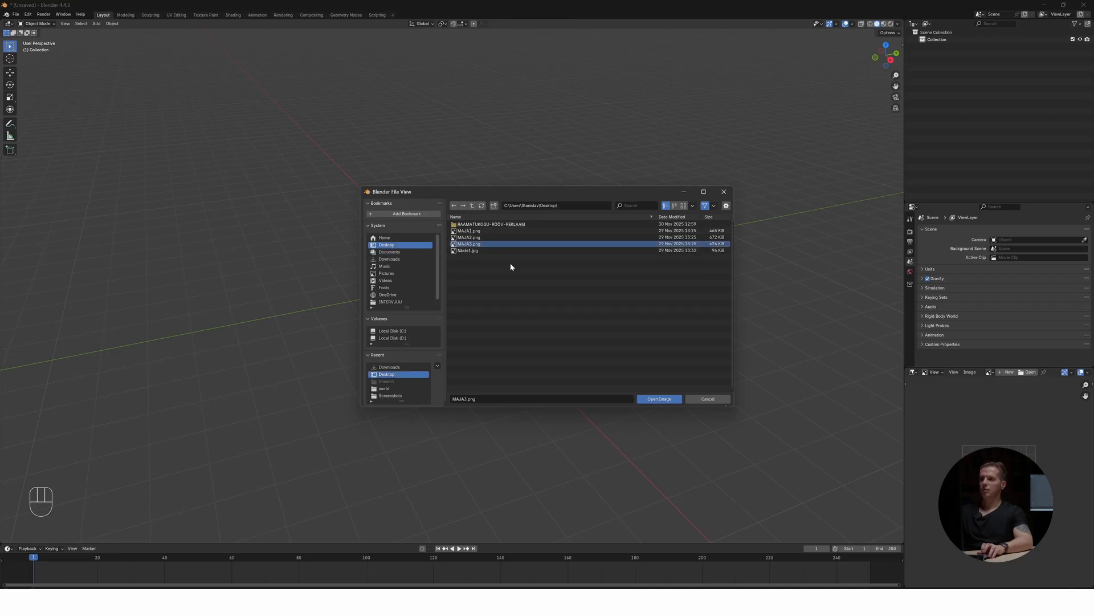
pyautogui.click(650, 401)
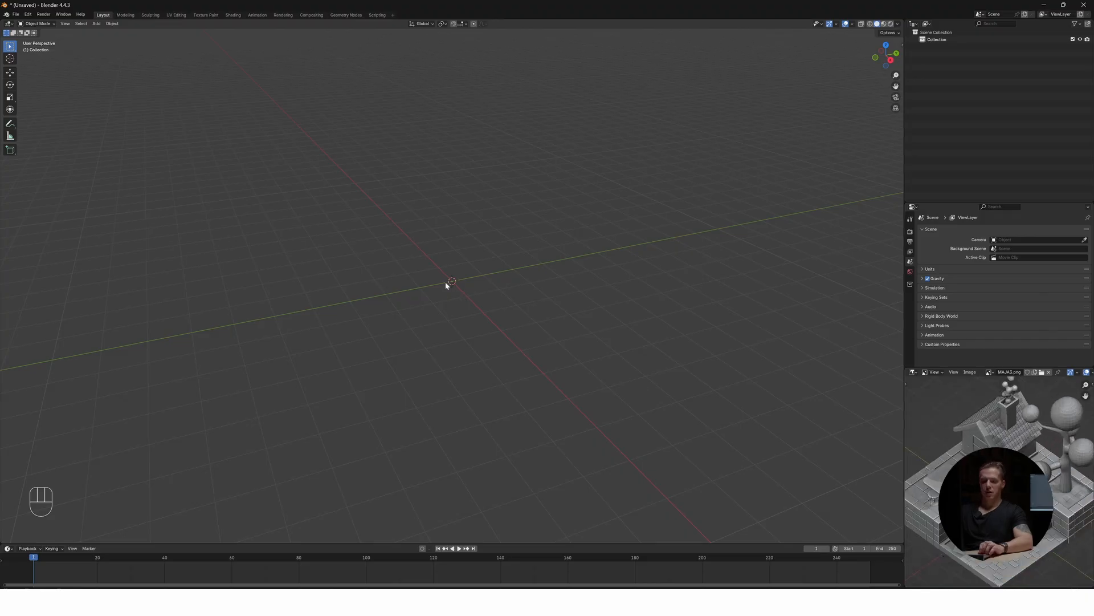
# Add a cube and scale it into a flat square slab, about 4.35 in X and Y and 0.28 in Z
pyautogui.hotkey('shift', 'a')
pyautogui.moveTo(430, 292)
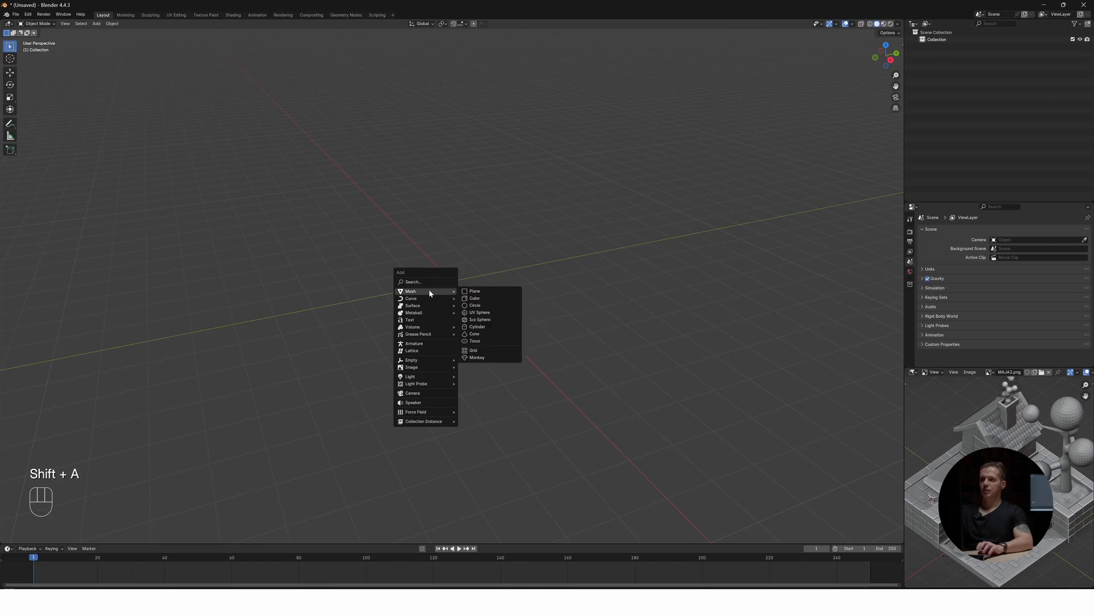
pyautogui.click(475, 298)
pyautogui.press('s')
pyautogui.click(520, 281)
pyautogui.press('s')
pyautogui.press('z')
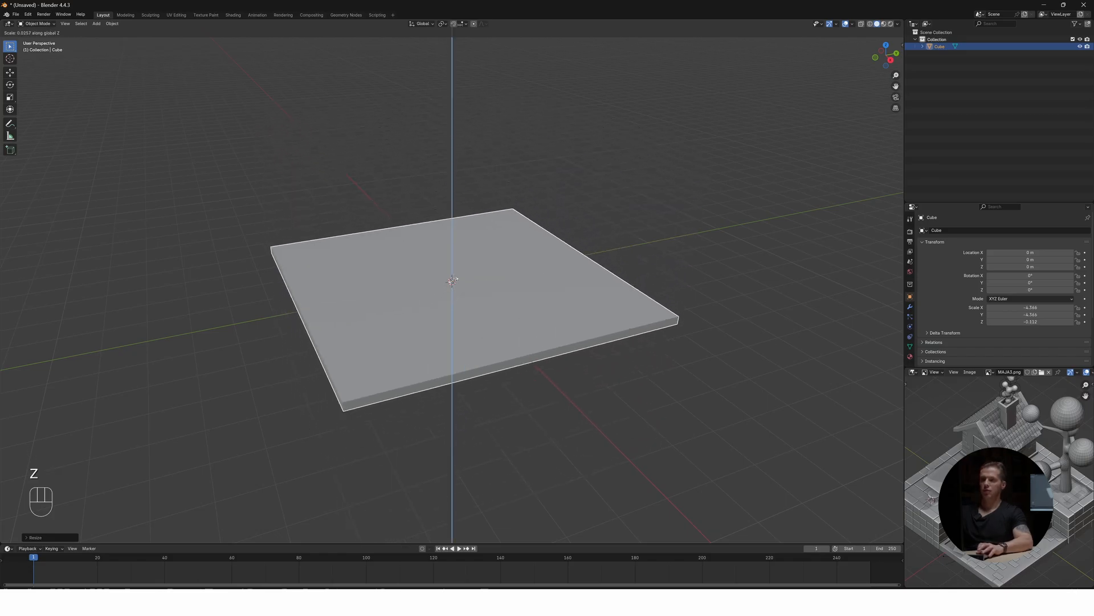
pyautogui.click(453, 281)
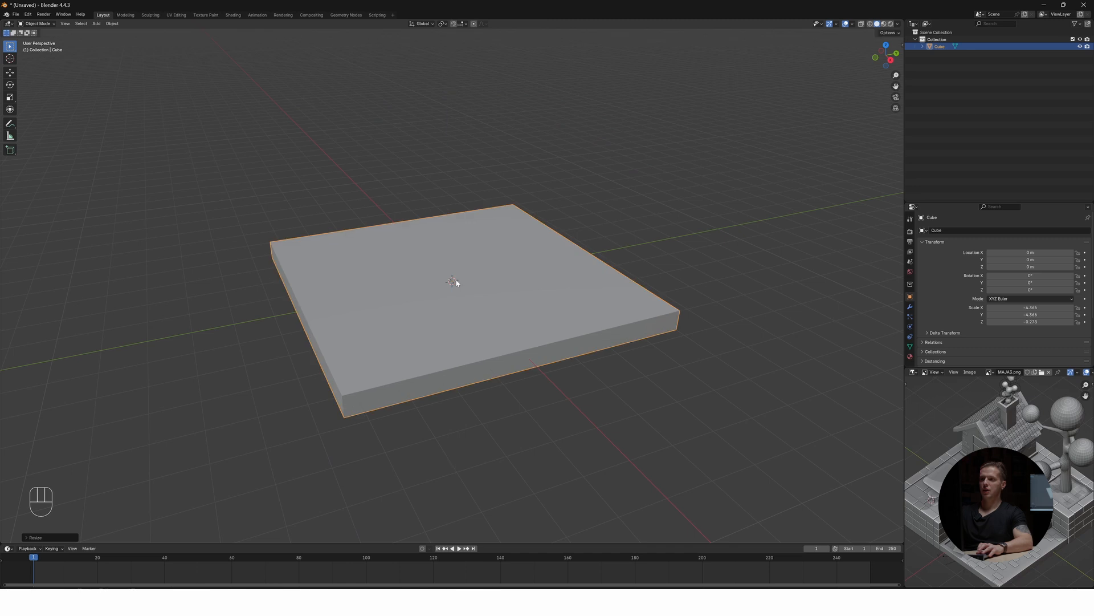
# Divide the slab with two perpendicular off-centre loop cuts, leaving one large front quadrant
pyautogui.press('Tab')
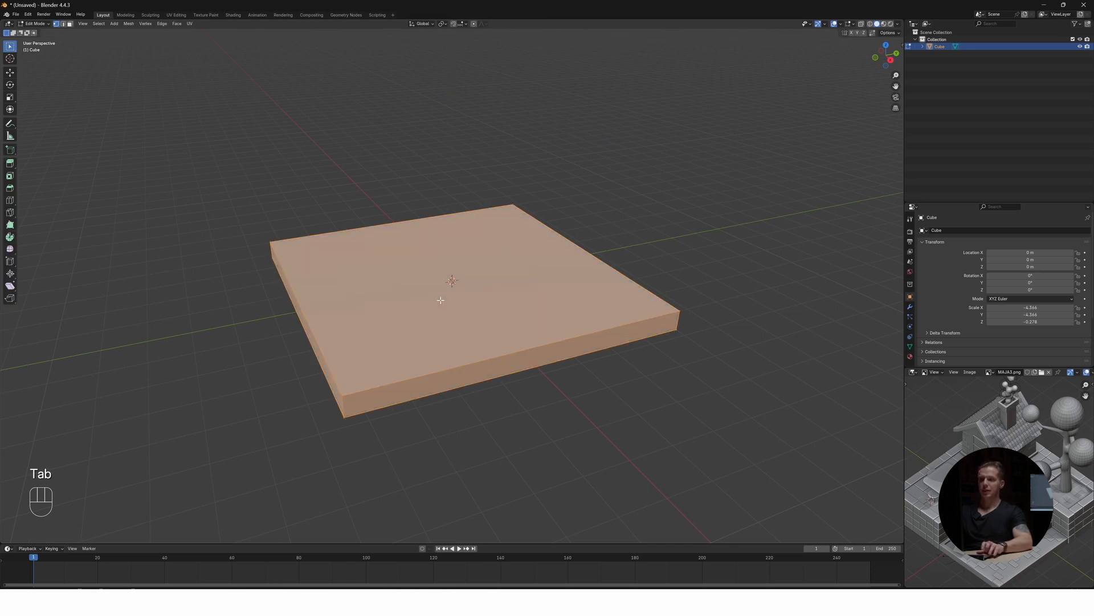
pyautogui.hotkey('ctrl', 'r')
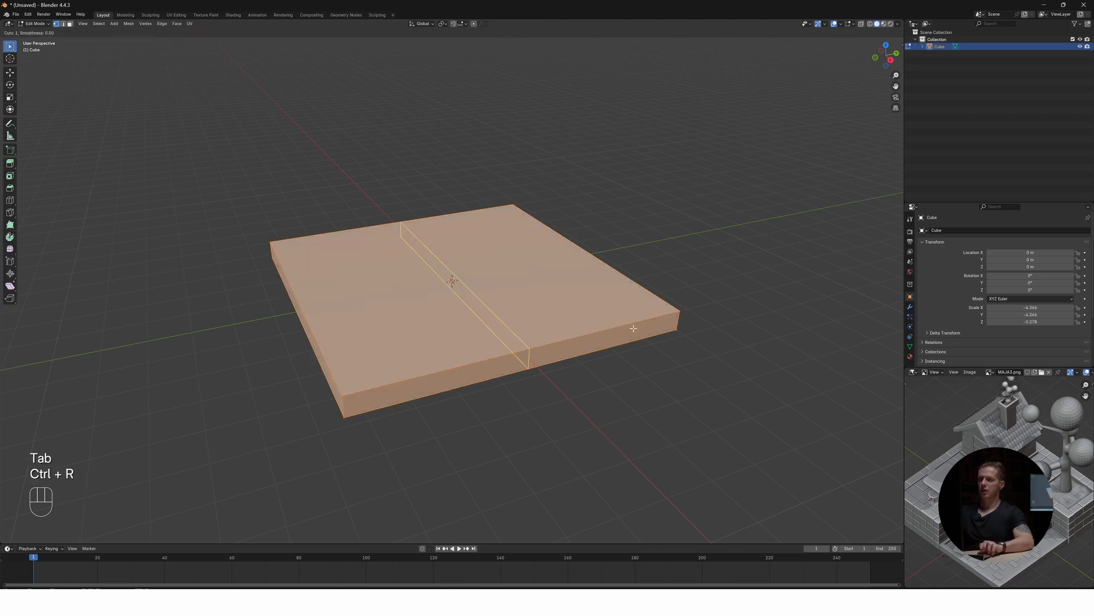
pyautogui.click(541, 349)
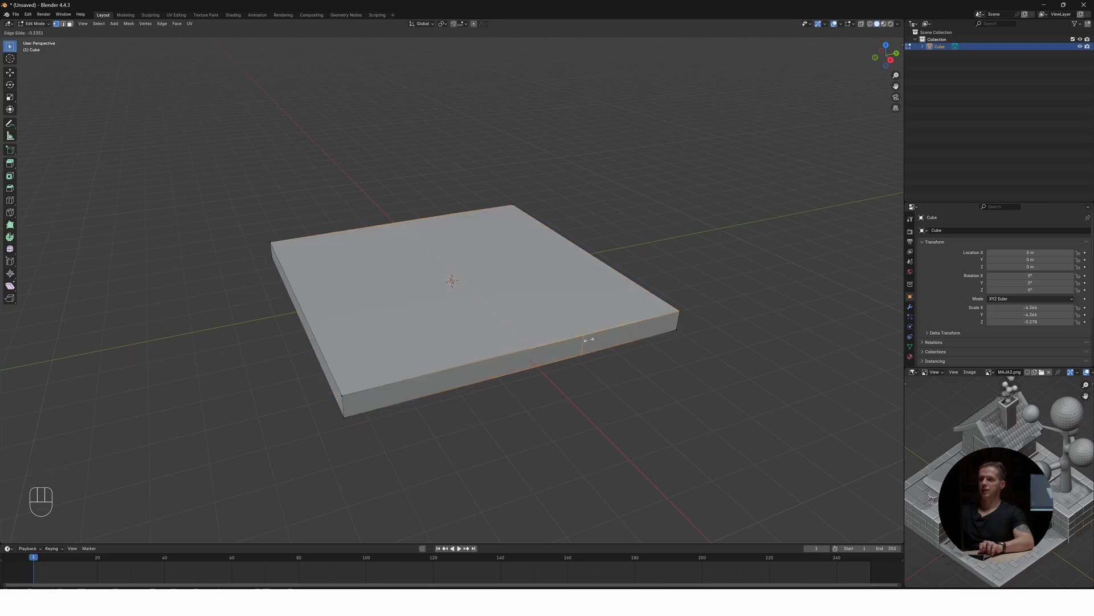
pyautogui.click(589, 340)
pyautogui.hotkey('ctrl', 'r')
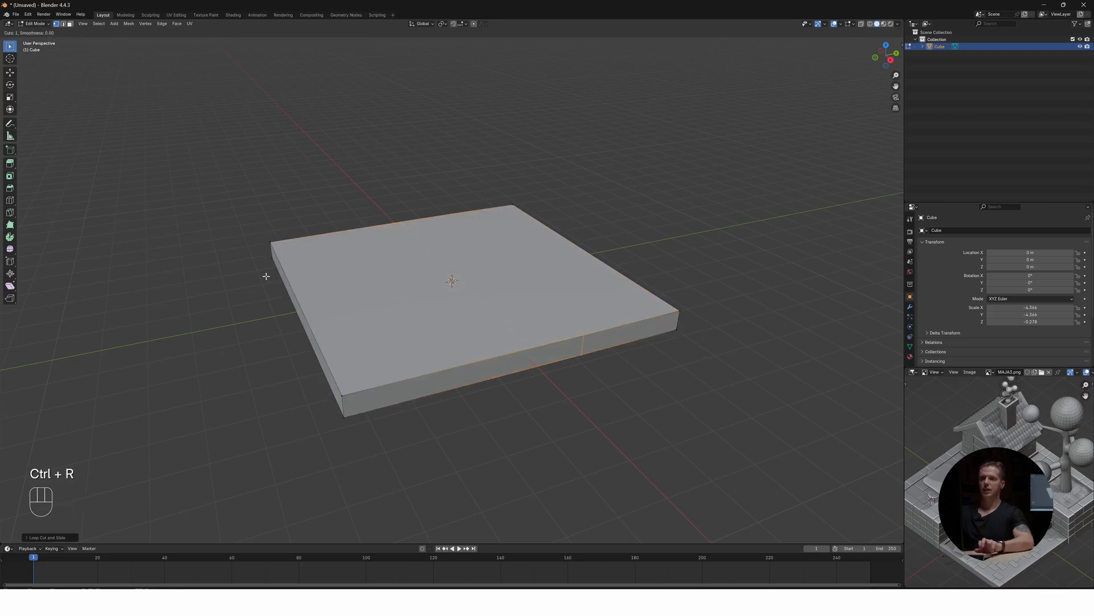
pyautogui.click(299, 291)
pyautogui.click(299, 291)
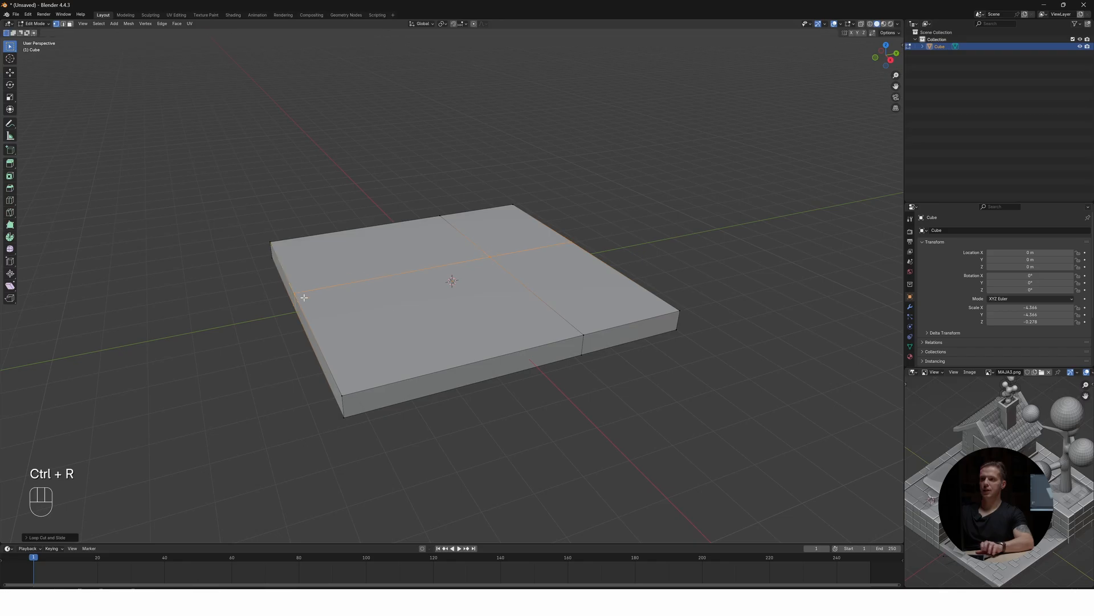
# Extrude the three top faces around the large quadrant upward to form a raised L-shaped terrace
pyautogui.press('3')
pyautogui.click(391, 252)
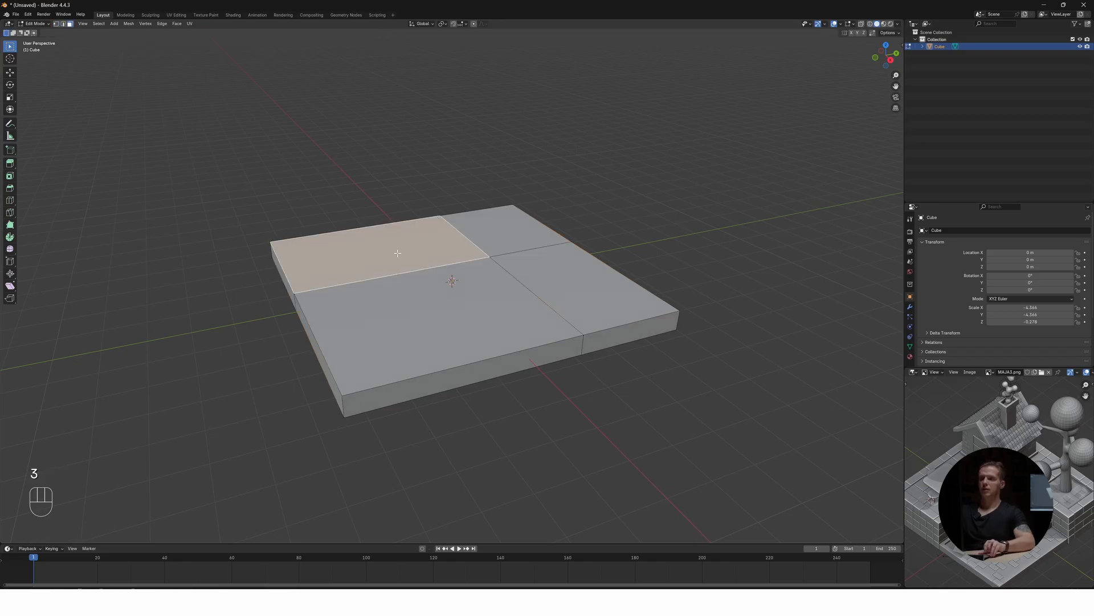
pyautogui.keyDown('shift'); pyautogui.click(501, 233); pyautogui.keyUp('shift')
pyautogui.keyDown('shift'); pyautogui.click(554, 288); pyautogui.keyUp('shift')
pyautogui.press('e')
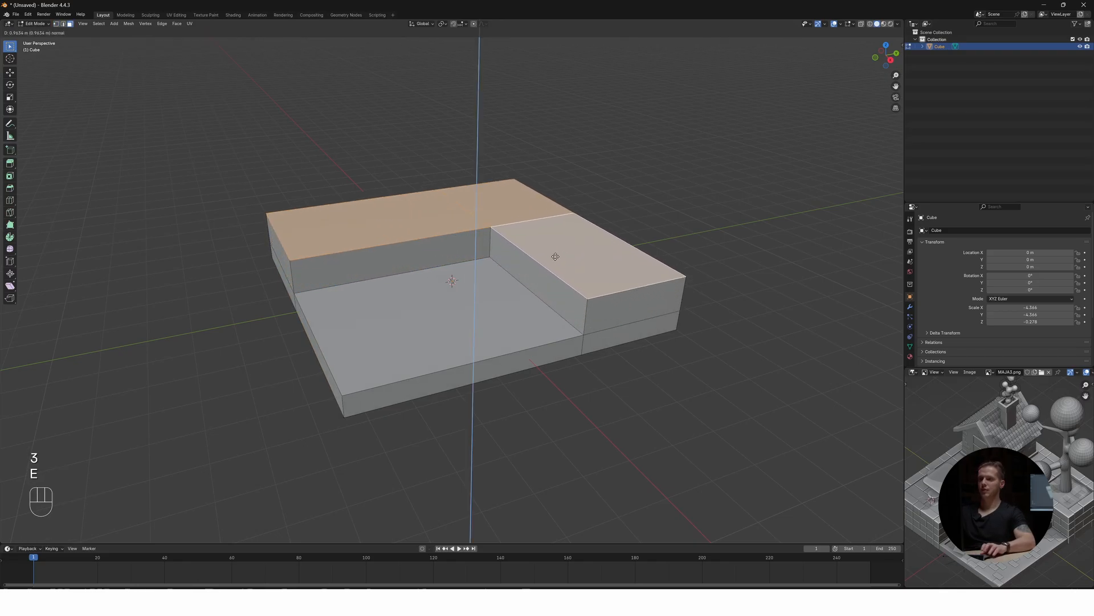
pyautogui.click(554, 242)
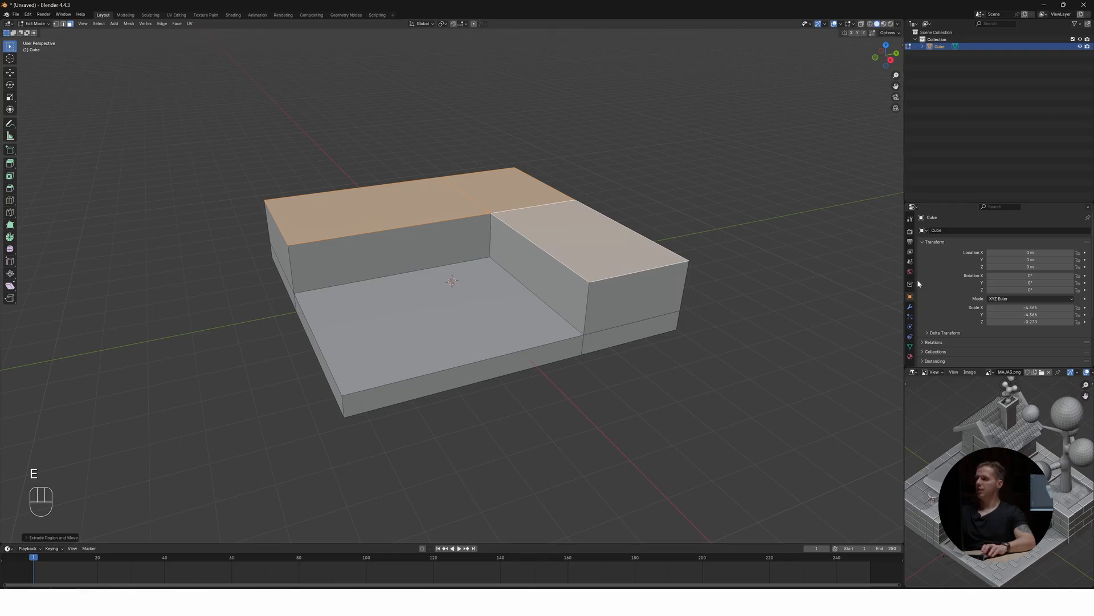
# Add a Bevel modifier with 11 segments to the terraced block and return to Object Mode
pyautogui.click(910, 306)
pyautogui.click(980, 230)
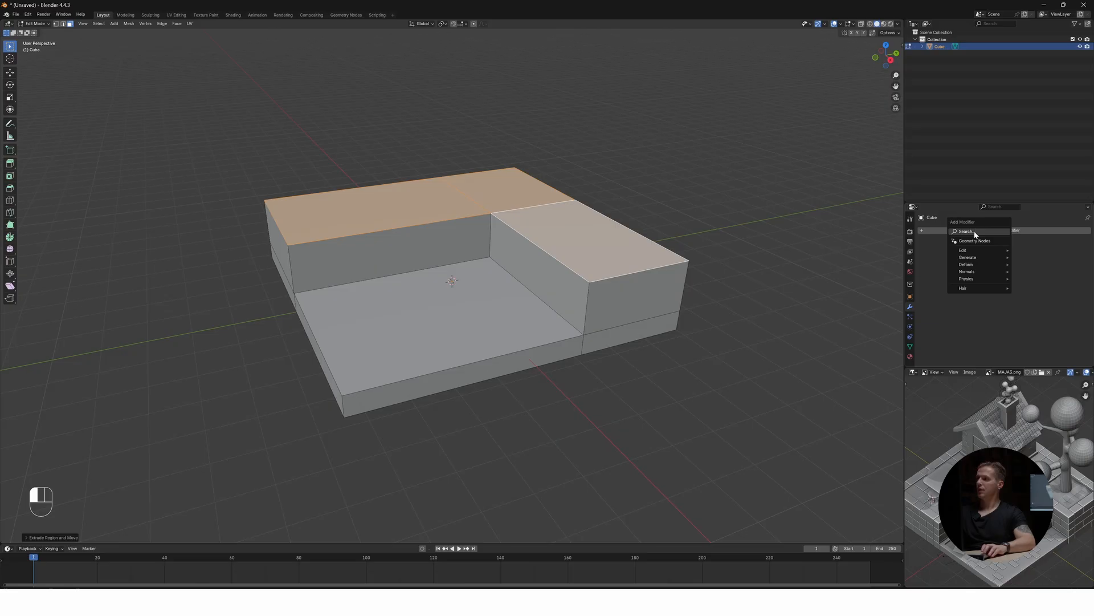
pyautogui.click(976, 231)
pyautogui.write('beve')
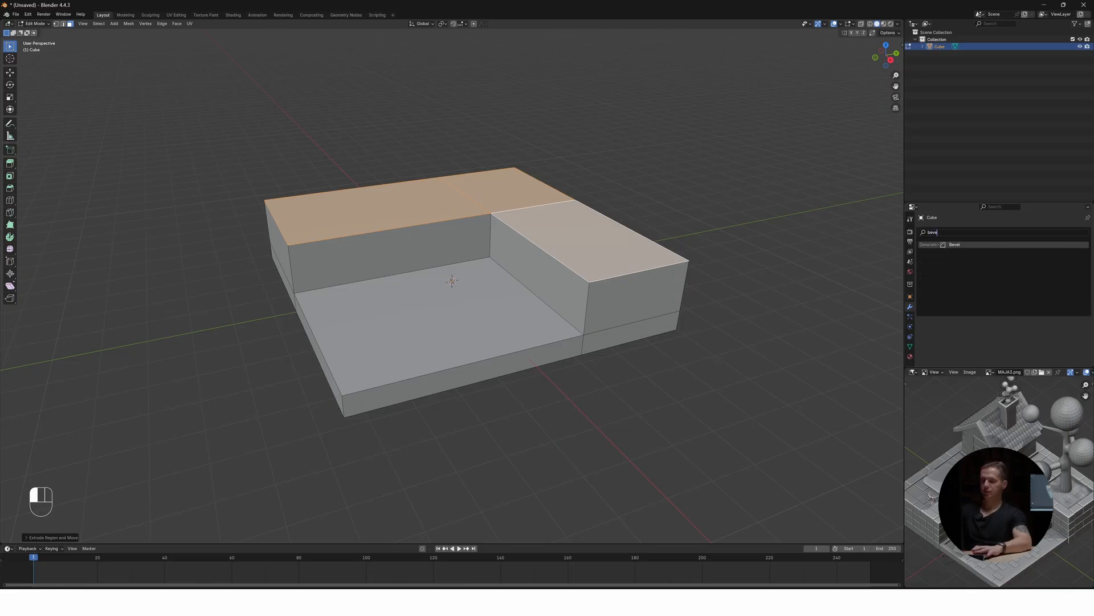
pyautogui.write('l')
pyautogui.press('Return')
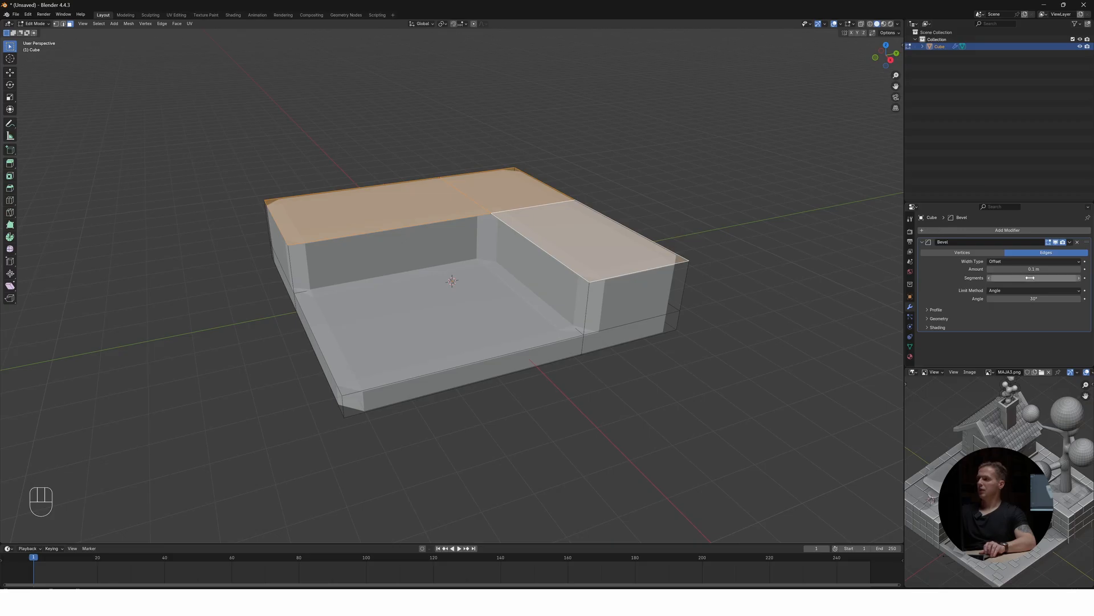
pyautogui.moveTo(1030, 277); pyautogui.dragTo(1055, 277)
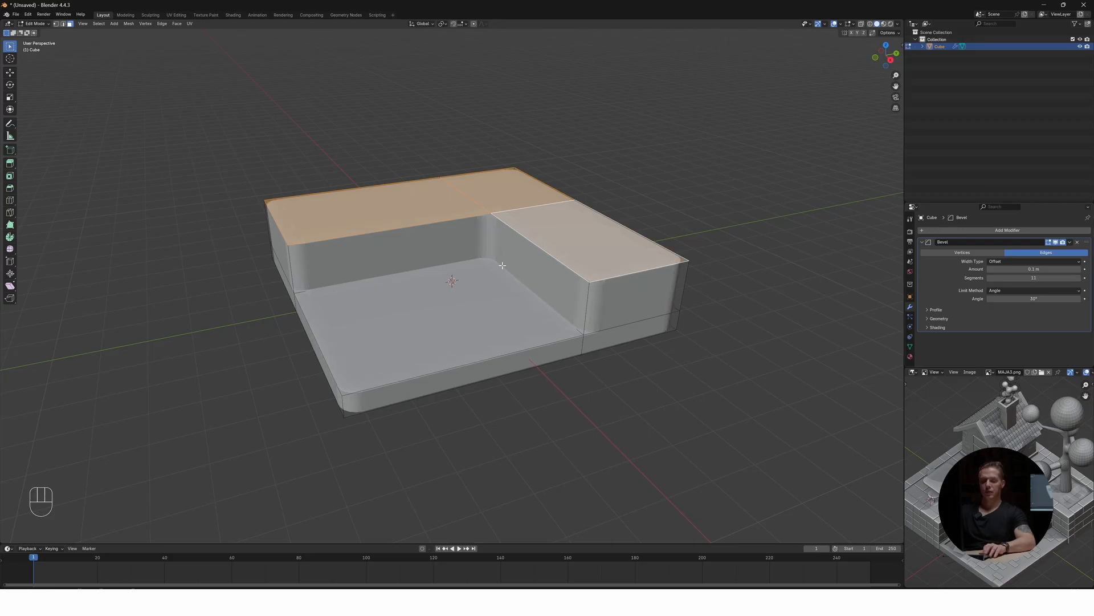
pyautogui.press('Tab')
pyautogui.scroll(5, 502, 301)
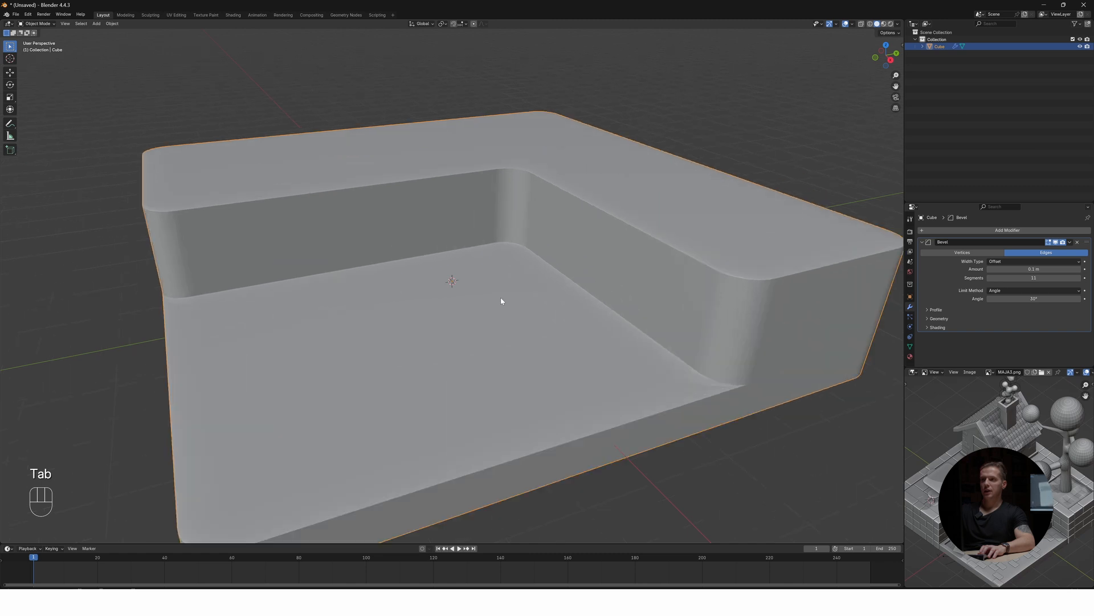
pyautogui.scroll(-4, 501, 301)
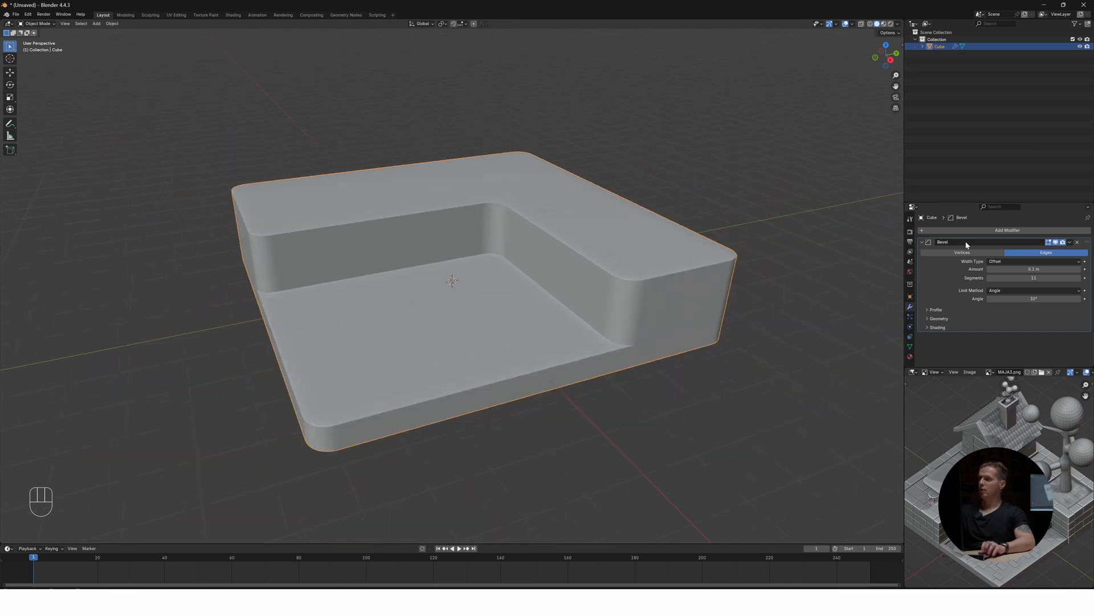
# Hide the bevel in the viewport and apply the block's scale
pyautogui.click(1056, 243)
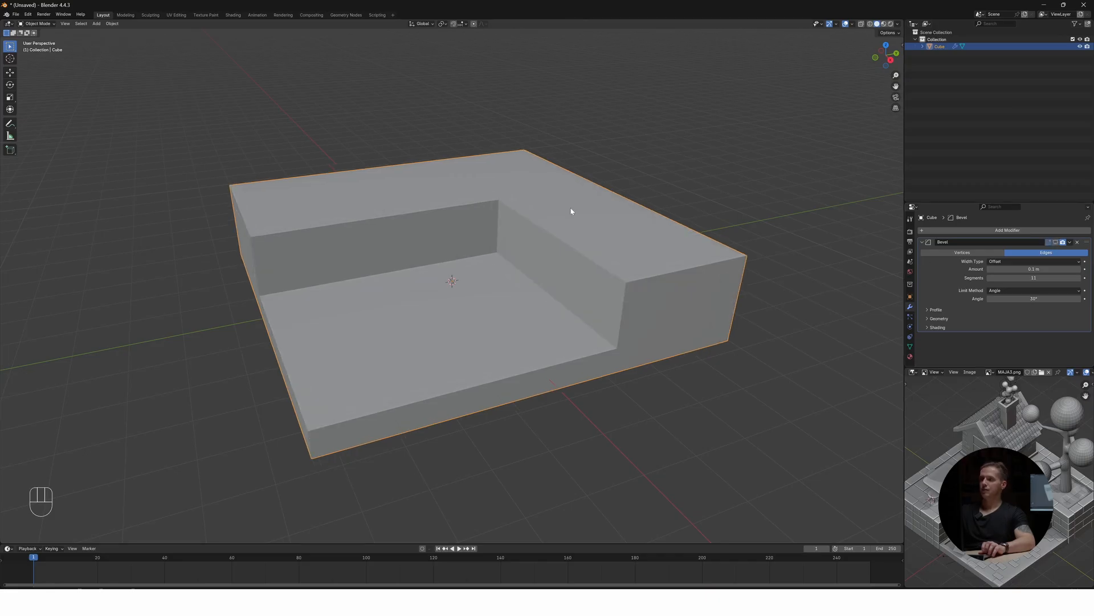
pyautogui.press('Tab')
pyautogui.hotkey('ctrl', 'a')
pyautogui.press('Tab')
pyautogui.hotkey('ctrl', 'a')
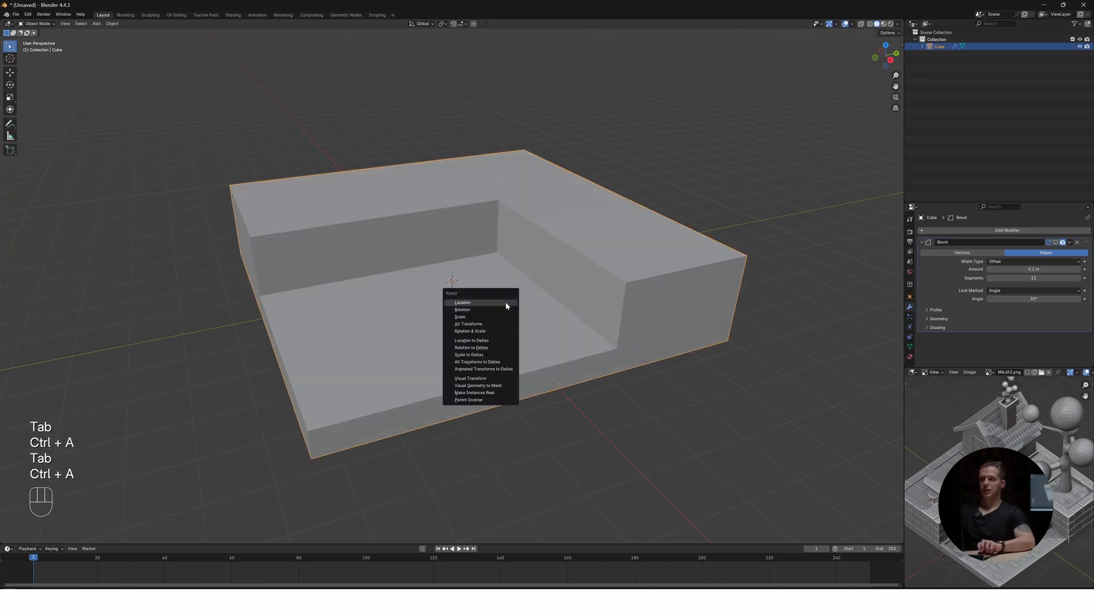
pyautogui.click(469, 316)
# Show the bevel in the viewport again and set its amount to 0.05 m
pyautogui.click(1055, 242)
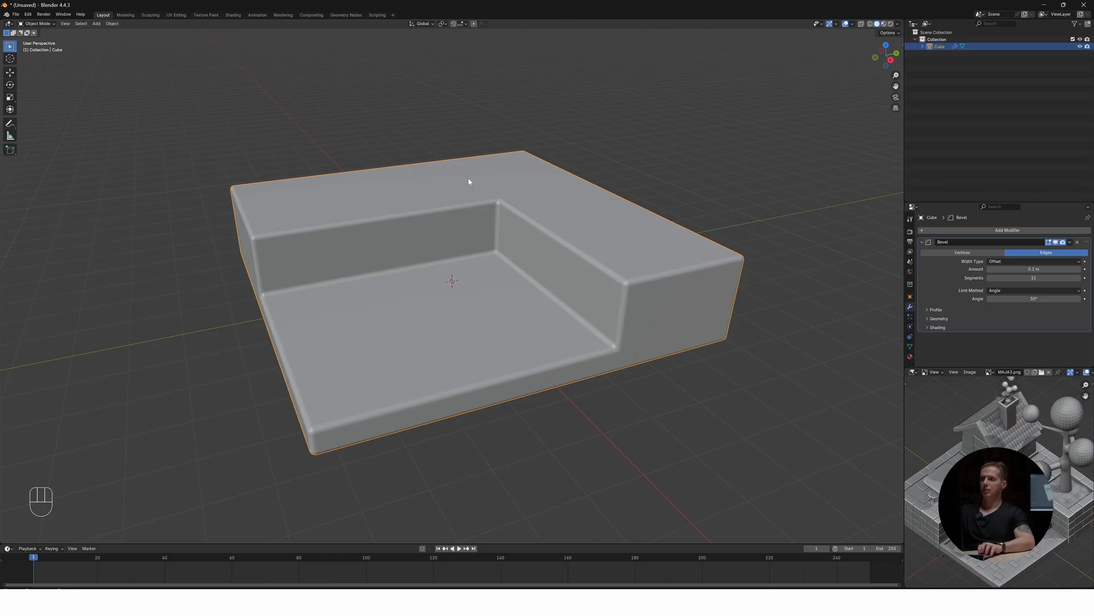
pyautogui.moveTo(1034, 269); pyautogui.dragTo(1021, 269)
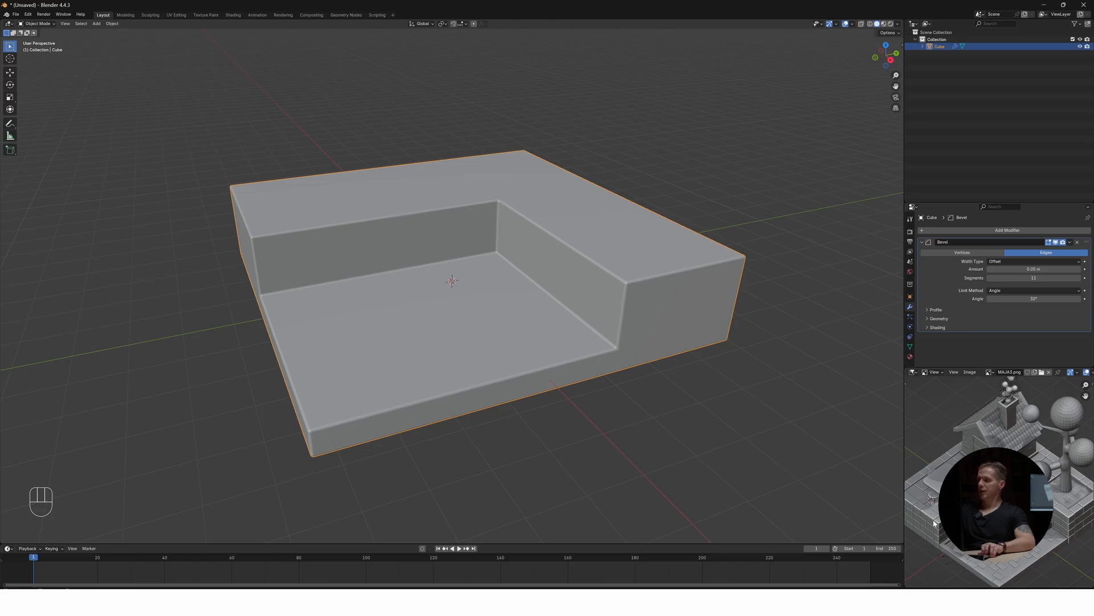
pyautogui.keyDown('shift'); pyautogui.moveTo(305, 354); pyautogui.dragTo(385, 335, button='middle'); pyautogui.keyUp('shift')
pyautogui.moveTo(267, 328); pyautogui.dragTo(399, 317, button='middle')
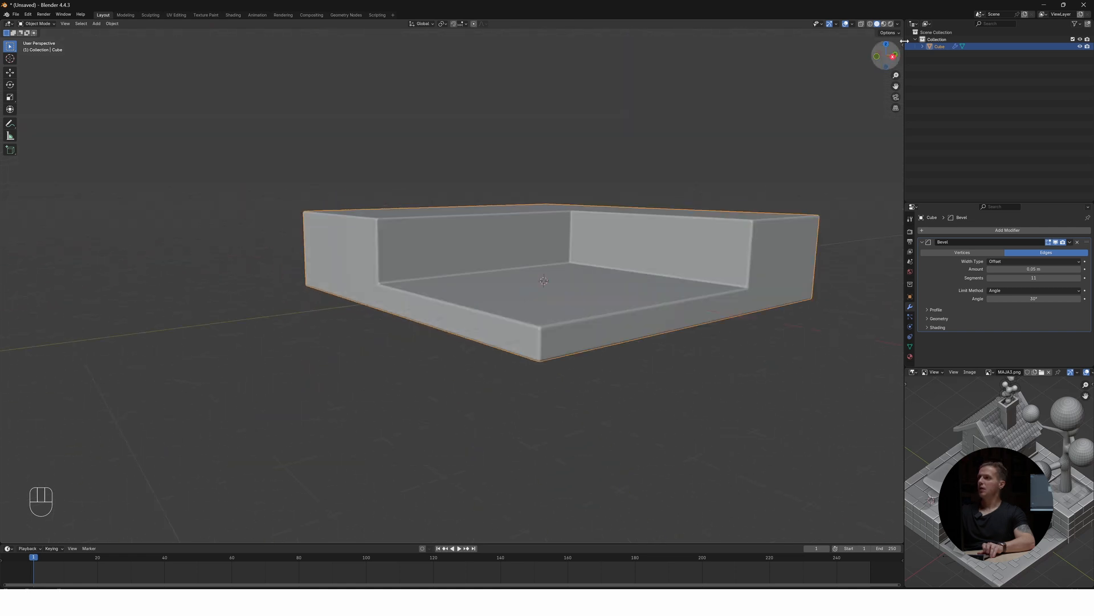
# Rename the terraced block as BASE
pyautogui.doubleClick(947, 48)
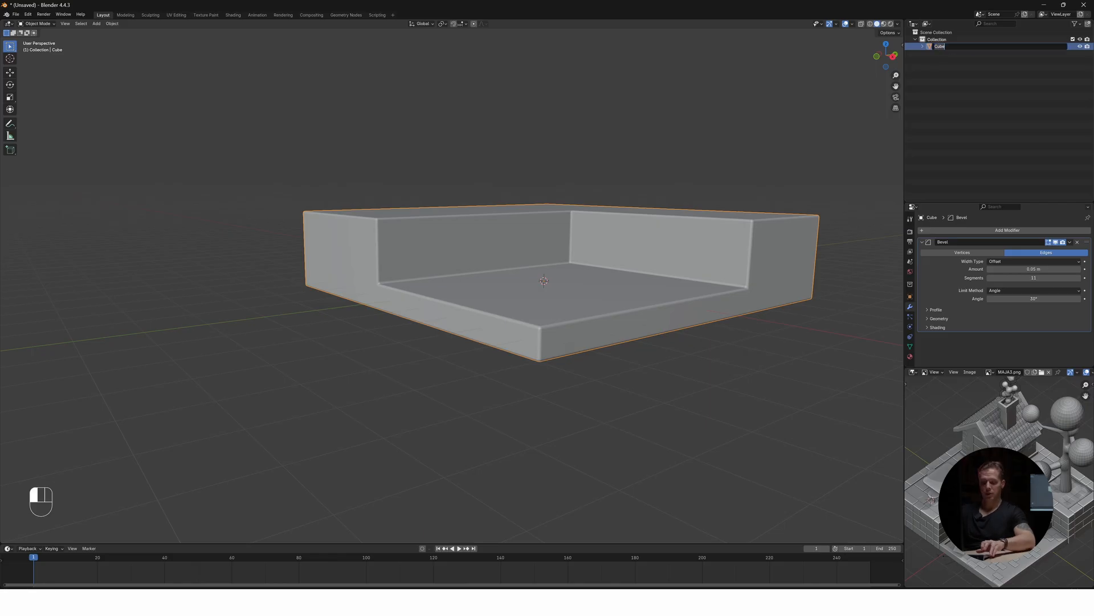
pyautogui.write('BA')
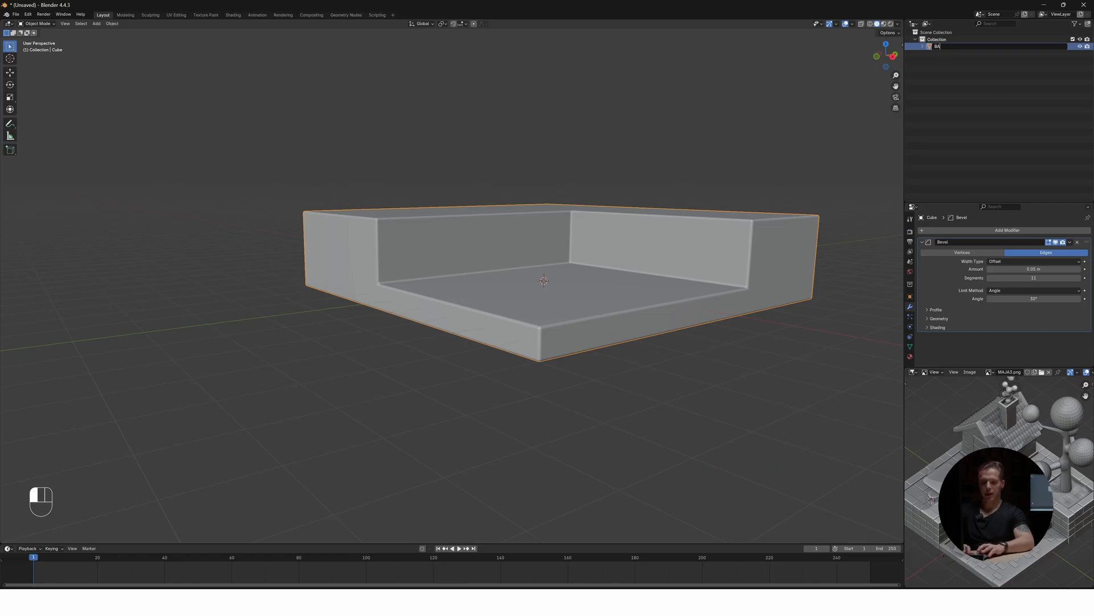
pyautogui.write('SE')
pyautogui.press('Return')
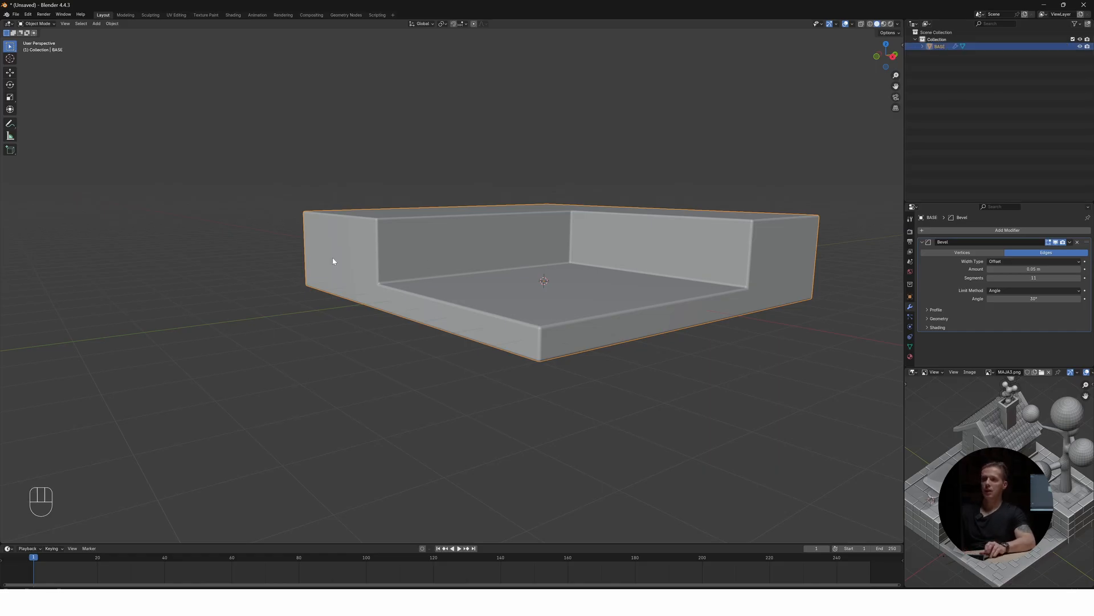
# Place the 3D cursor at the lower outer corner of the raised side wall, and add a cube there scaled down to brick size
pyautogui.moveTo(333, 261); pyautogui.dragTo(319, 273, button='middle')
pyautogui.keyDown('shift'); pyautogui.rightClick(286, 292); pyautogui.keyUp('shift')
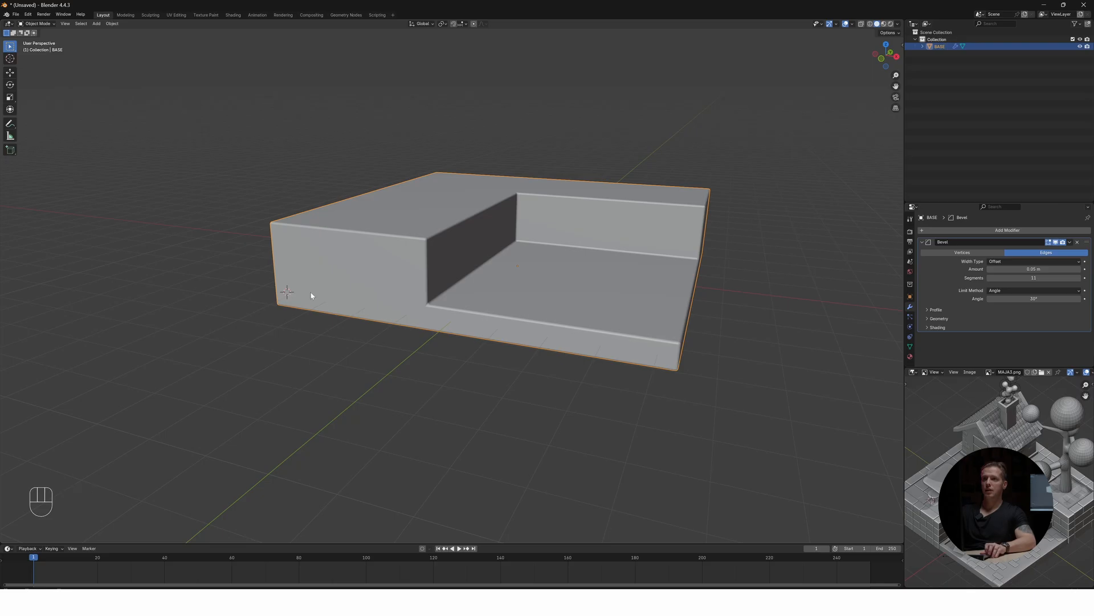
pyautogui.hotkey('shift', 'a')
pyautogui.moveTo(290, 292)
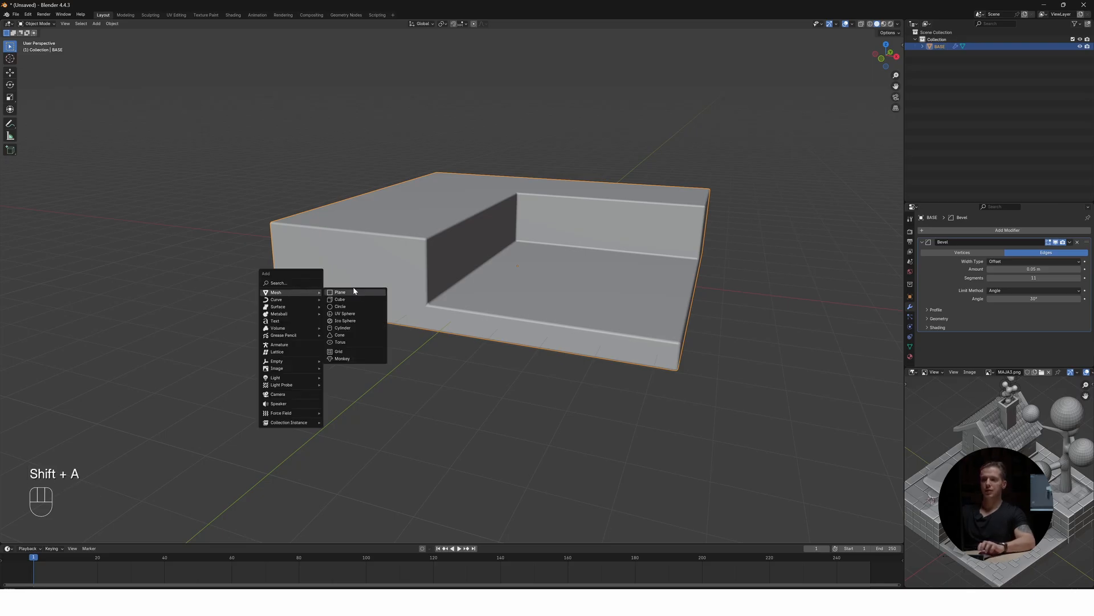
pyautogui.click(346, 305)
pyautogui.press('s')
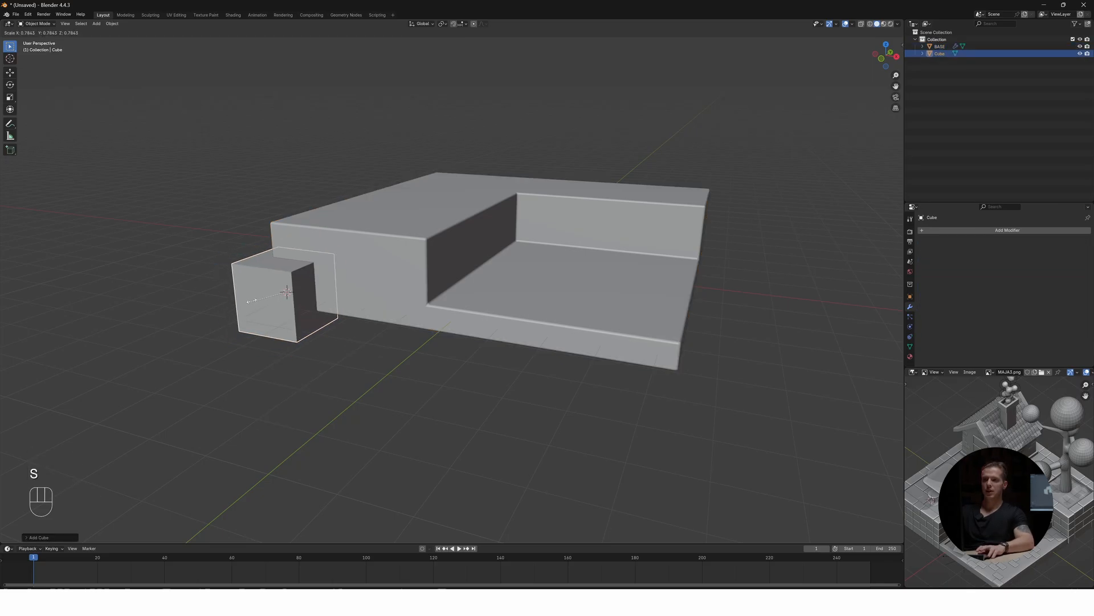
pyautogui.click(280, 292)
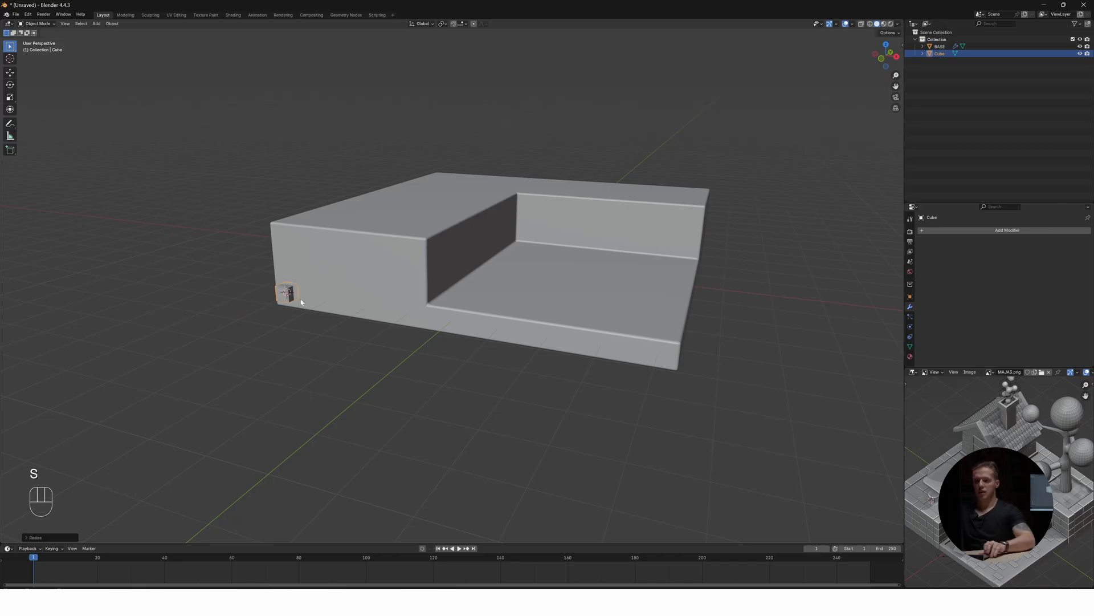
# Scale the cube down along Y to reduce its depth and along Z to lower its height
pyautogui.press('KP_Decimal')
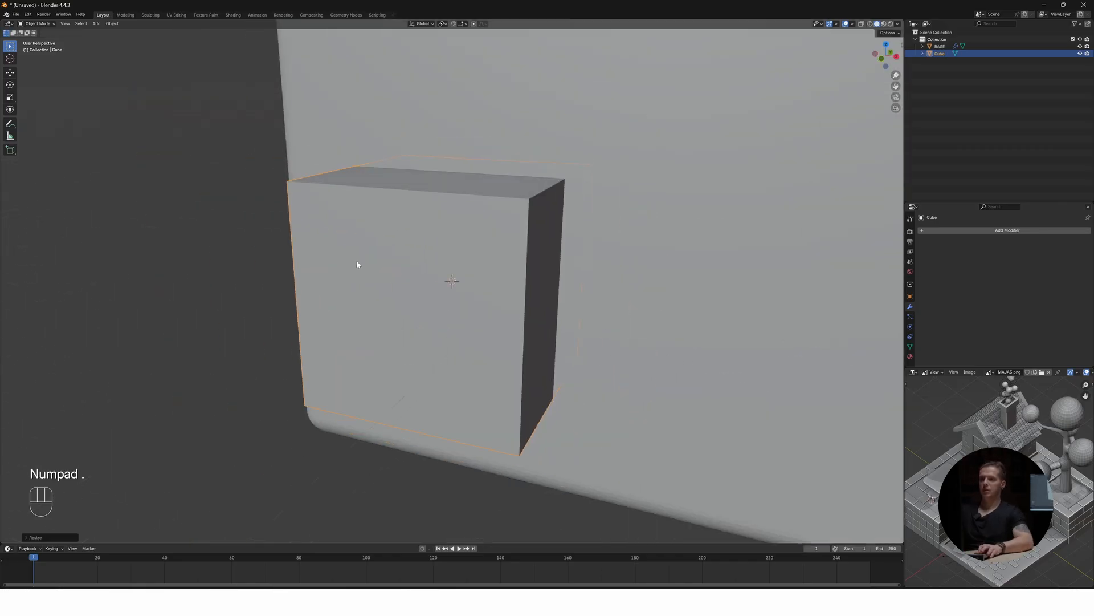
pyautogui.press('s')
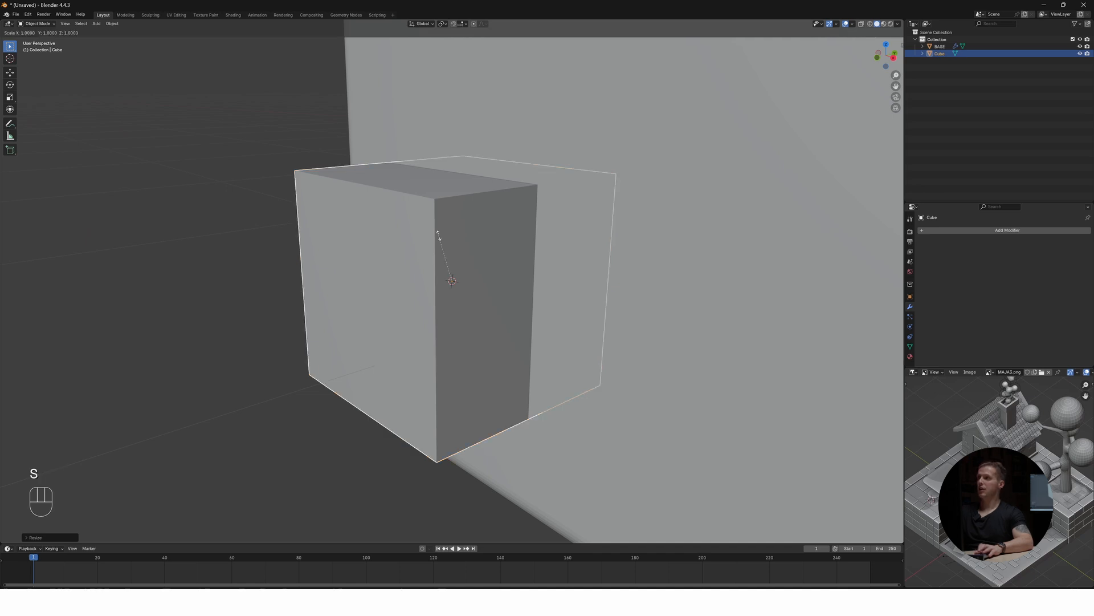
pyautogui.press('y')
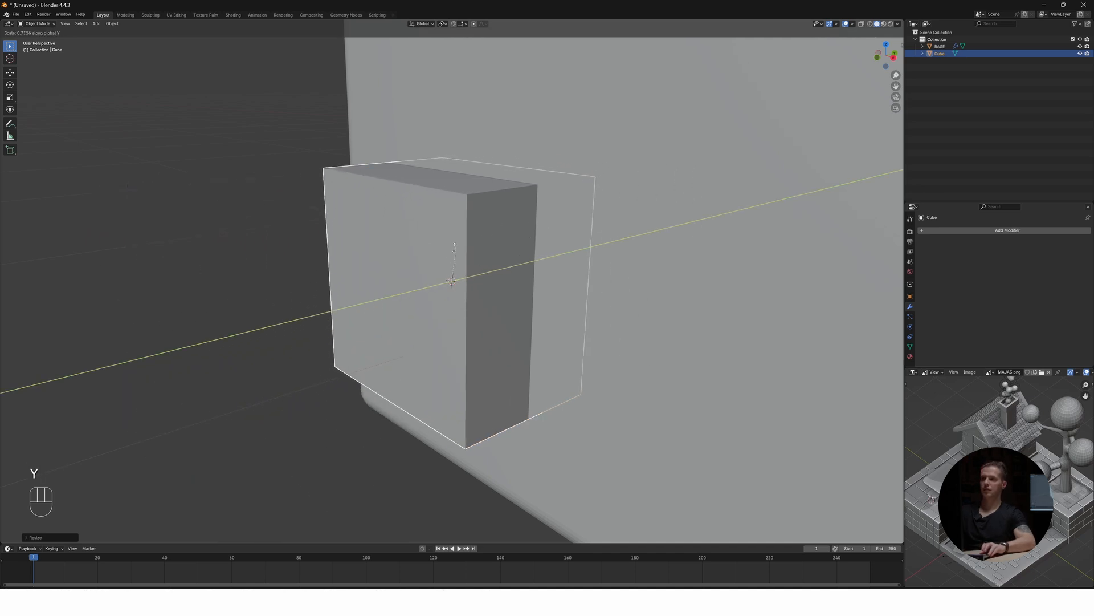
pyautogui.click(435, 244)
pyautogui.press('s')
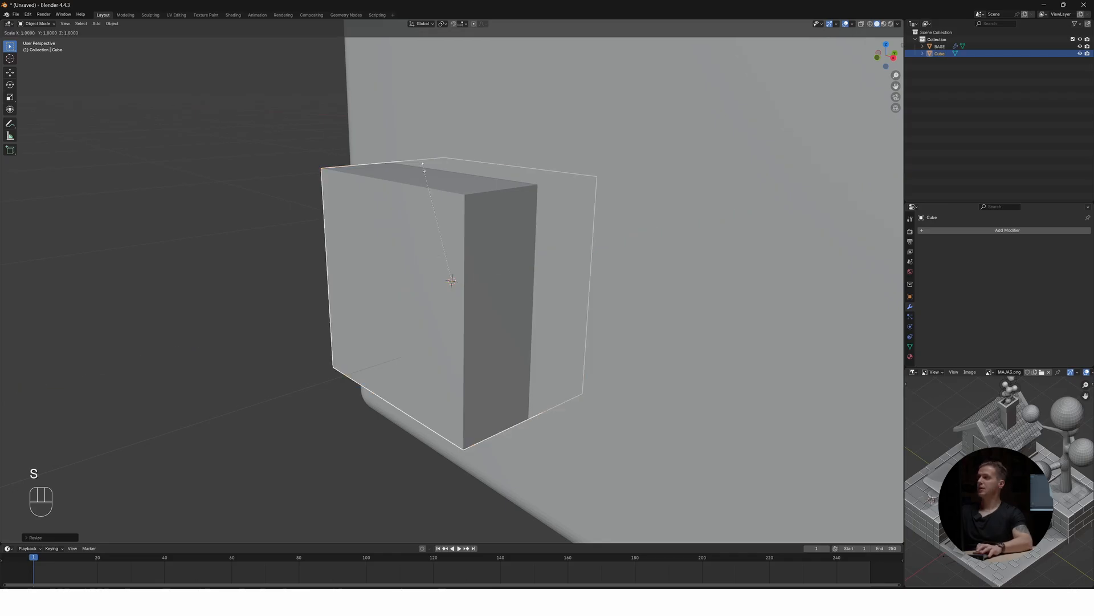
pyautogui.press('x')
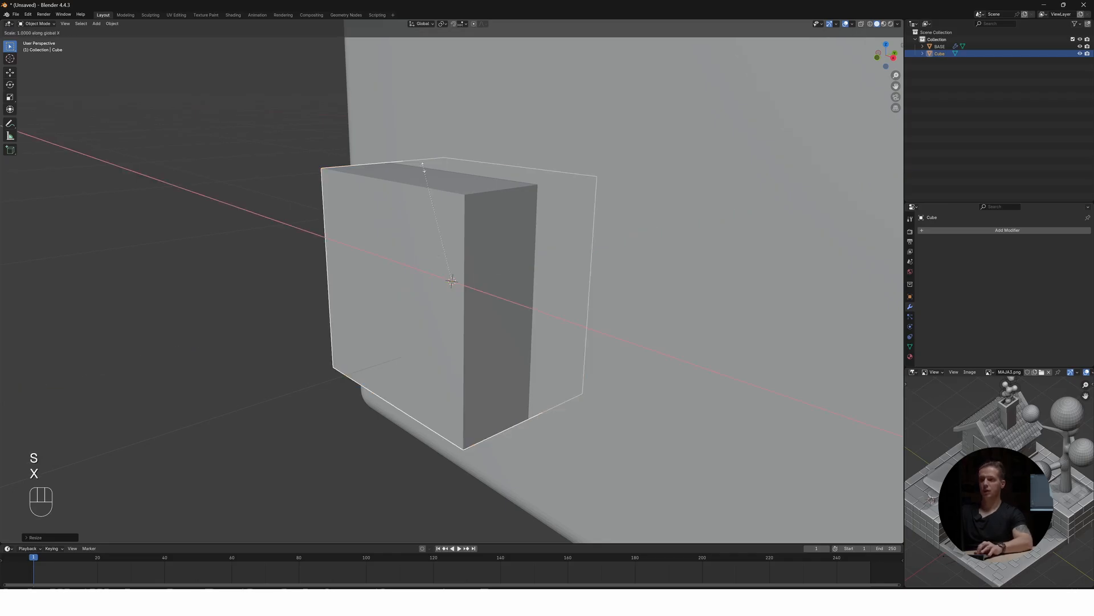
pyautogui.press('z')
pyautogui.click(423, 236)
# Lengthen the brick along X from the front view, giving it elongated brick proportions
pyautogui.press('KP_1')
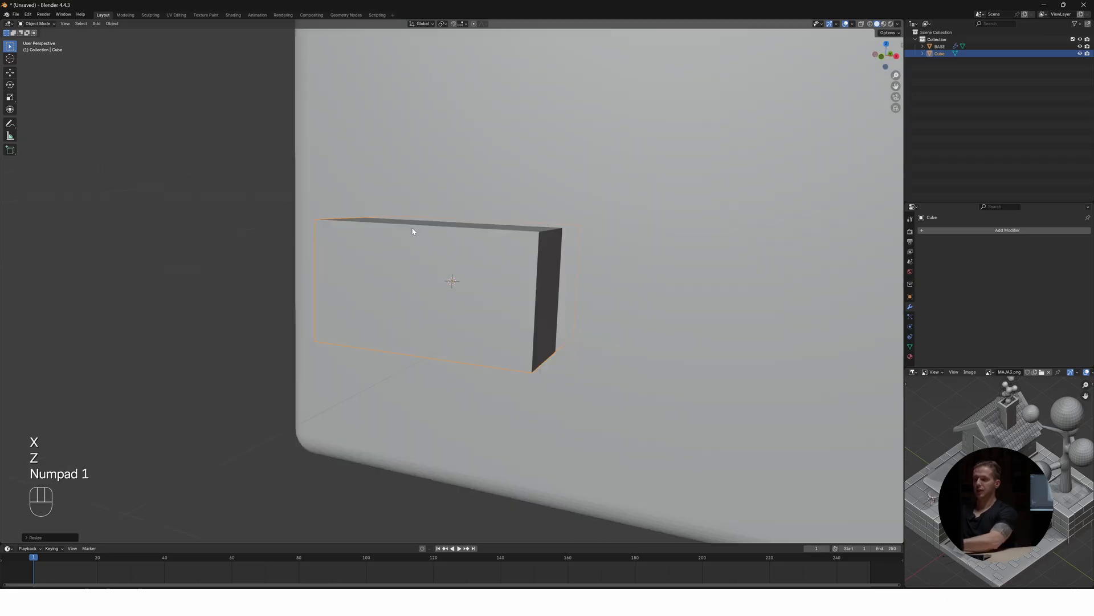
pyautogui.scroll(-2, 429, 232)
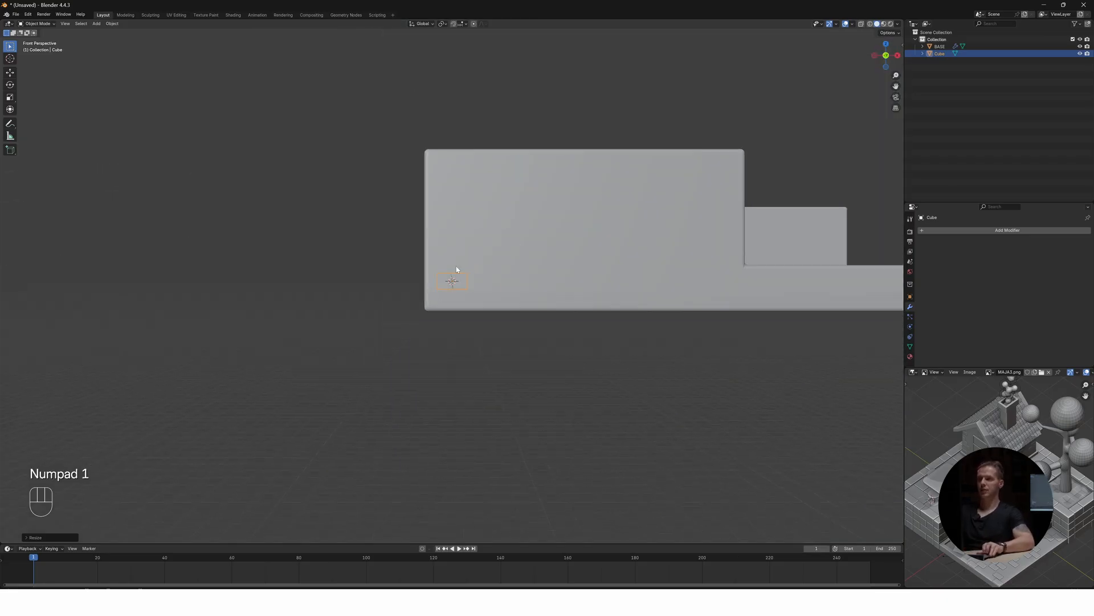
pyautogui.scroll(6, 463, 273)
pyautogui.moveTo(464, 273); pyautogui.dragTo(470, 271, button='middle')
pyautogui.press('s')
pyautogui.press('x')
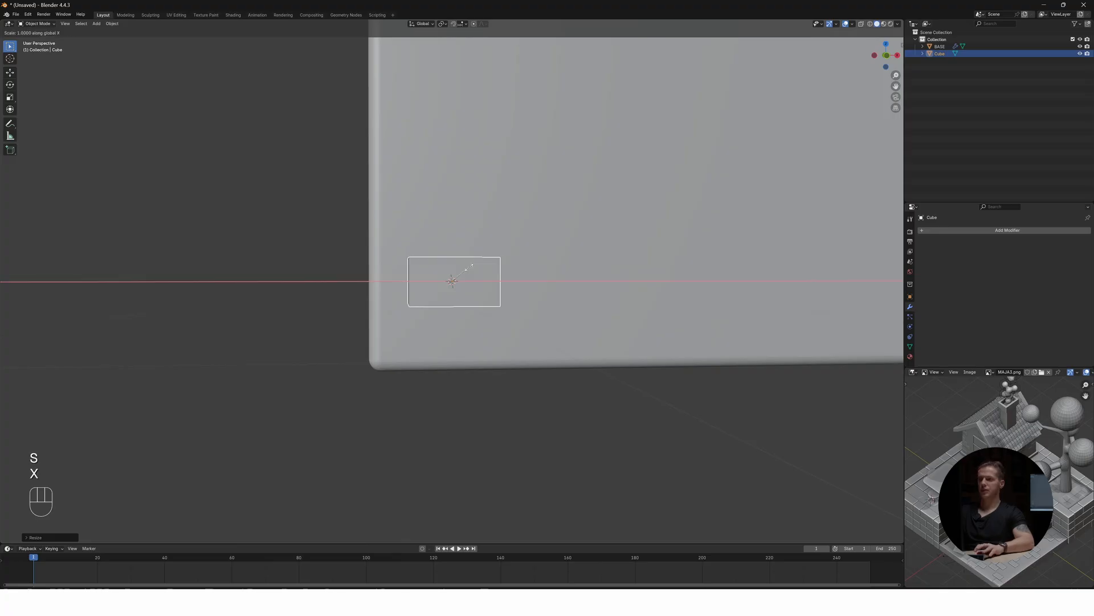
pyautogui.click(482, 270)
# Move the brick in front orthographic view so it overlaps the base wall's lower outer corner
pyautogui.press('KP_5')
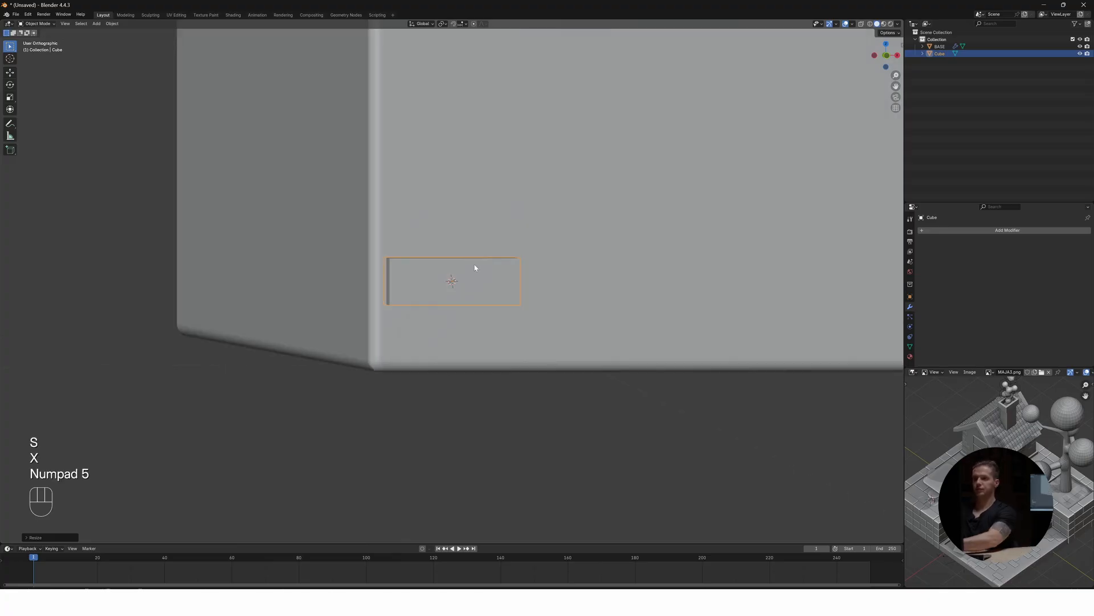
pyautogui.press('KP_5')
pyautogui.press('KP_1')
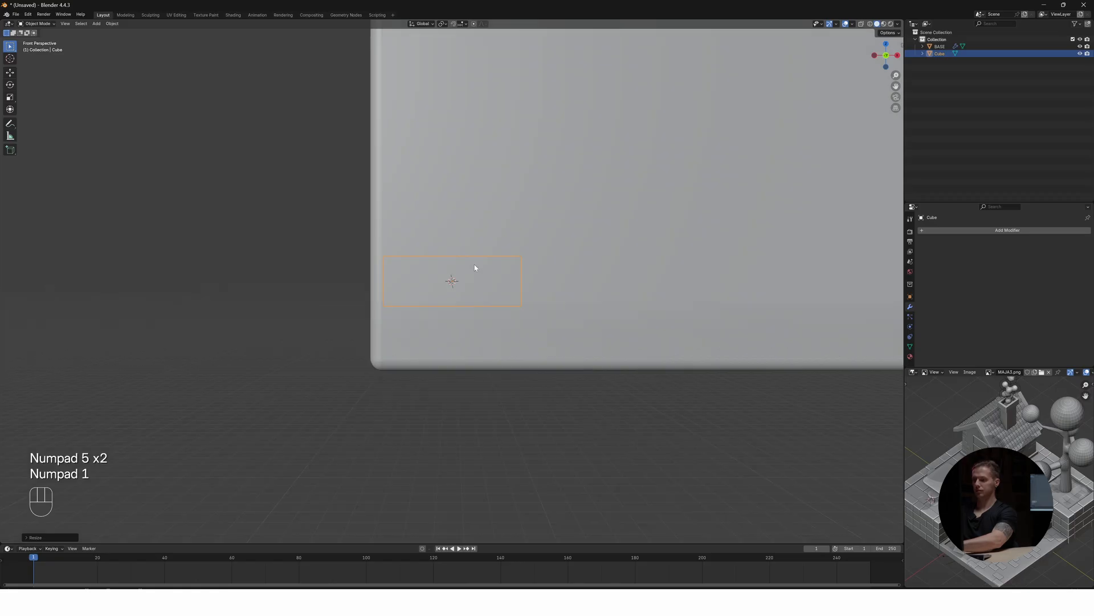
pyautogui.press('KP_5')
pyautogui.scroll(-4, 442, 265)
pyautogui.scroll(3, 443, 264)
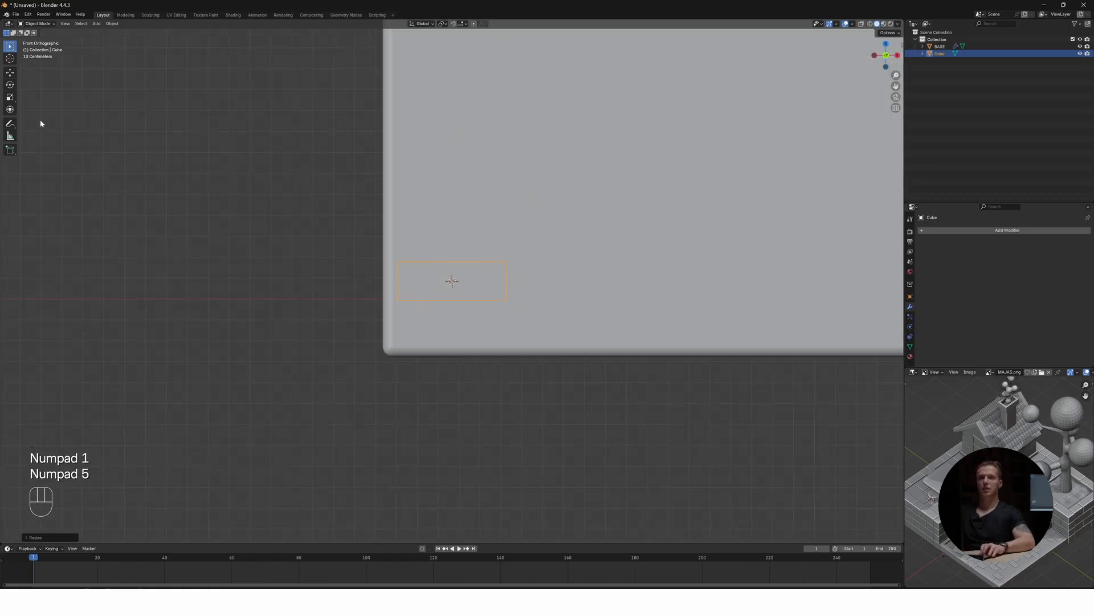
pyautogui.click(9, 72)
pyautogui.moveTo(453, 263); pyautogui.dragTo(450, 338)
pyautogui.moveTo(449, 339); pyautogui.dragTo(463, 308, button='middle')
# Scale the corner brick up slightly overall, and make it thinner along Y
pyautogui.press('KP_5')
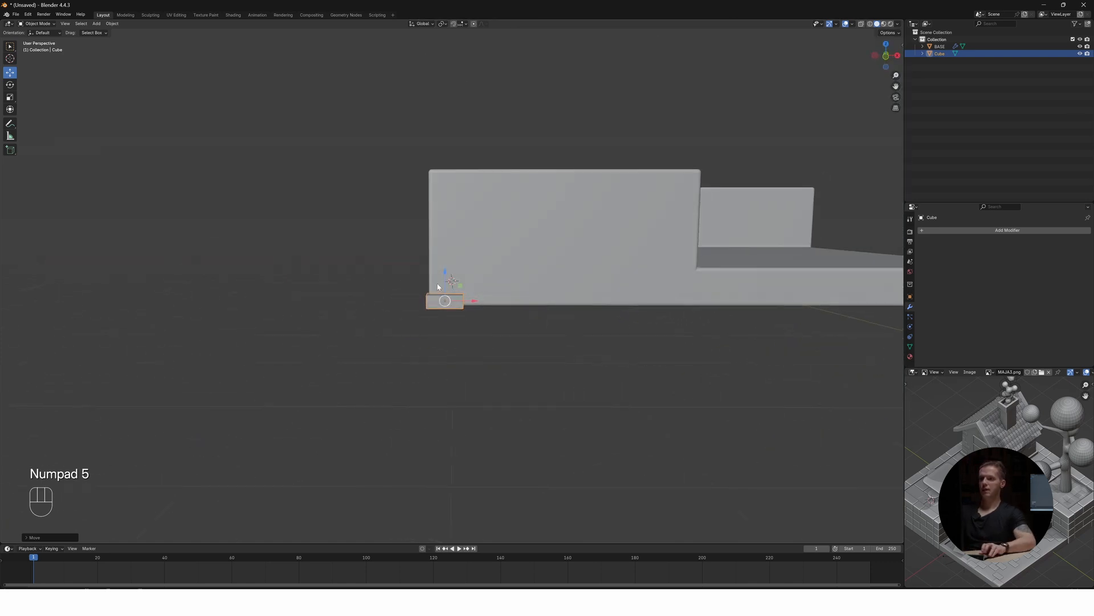
pyautogui.scroll(4, 443, 301)
pyautogui.press('s')
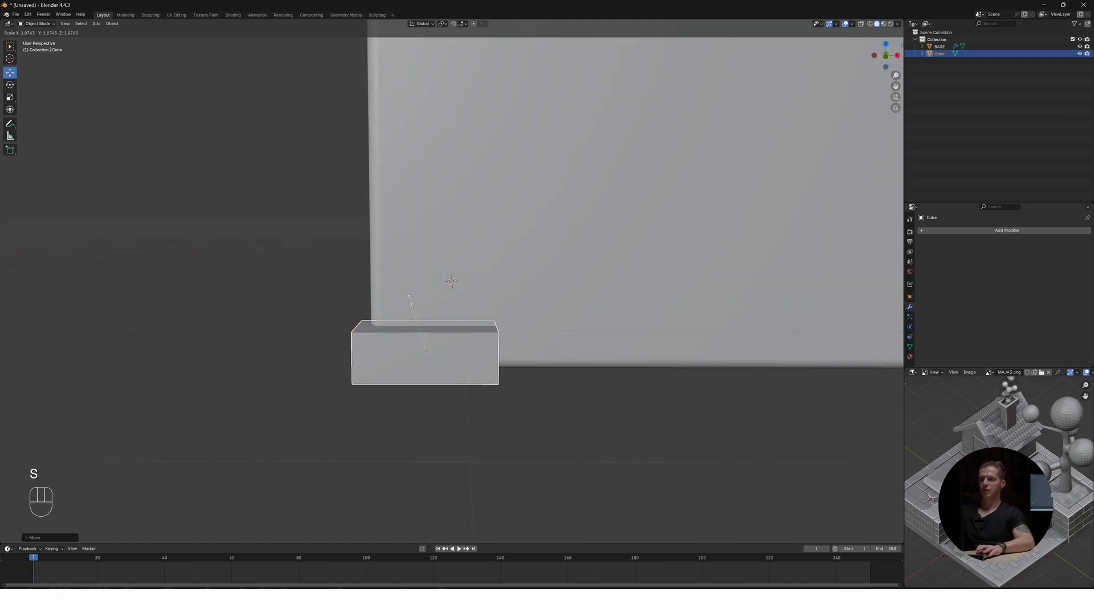
pyautogui.click(416, 295)
pyautogui.moveTo(448, 309); pyautogui.dragTo(428, 310, button='middle')
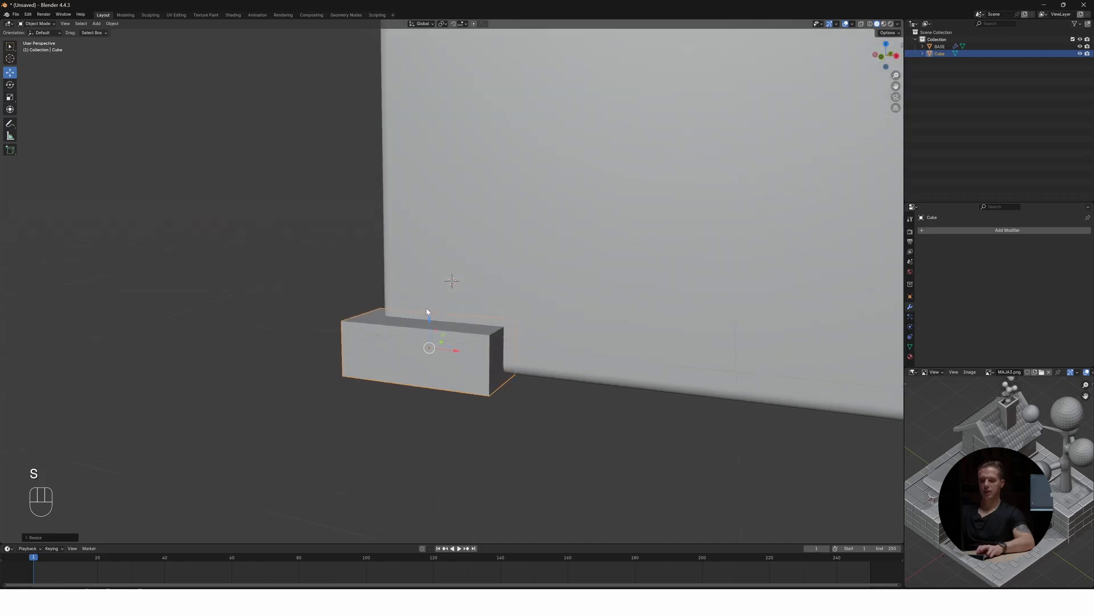
pyautogui.press('s')
pyautogui.press('y')
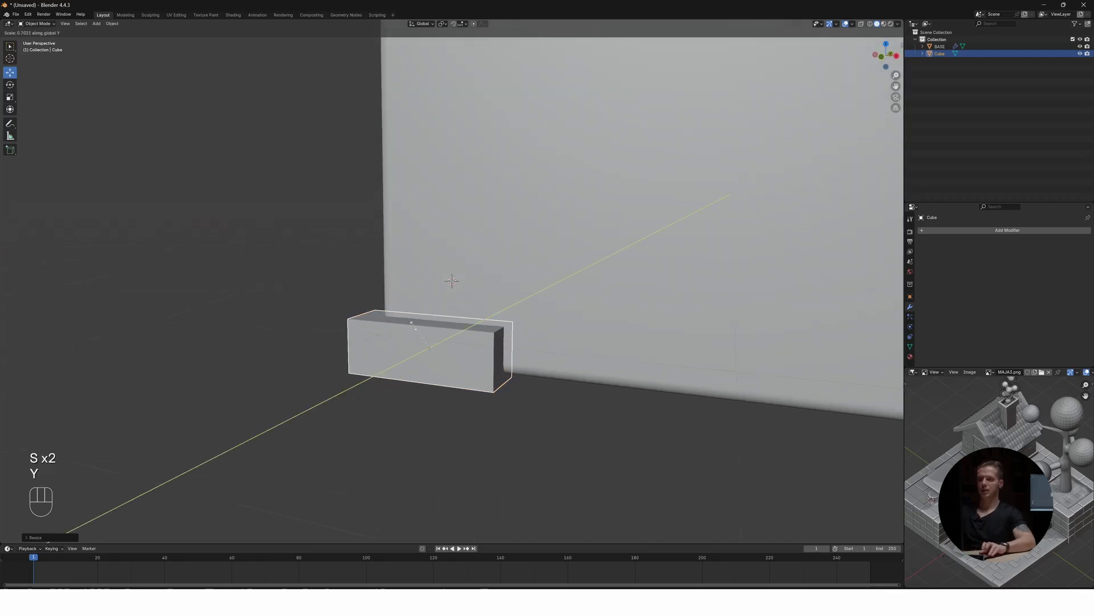
pyautogui.click(419, 333)
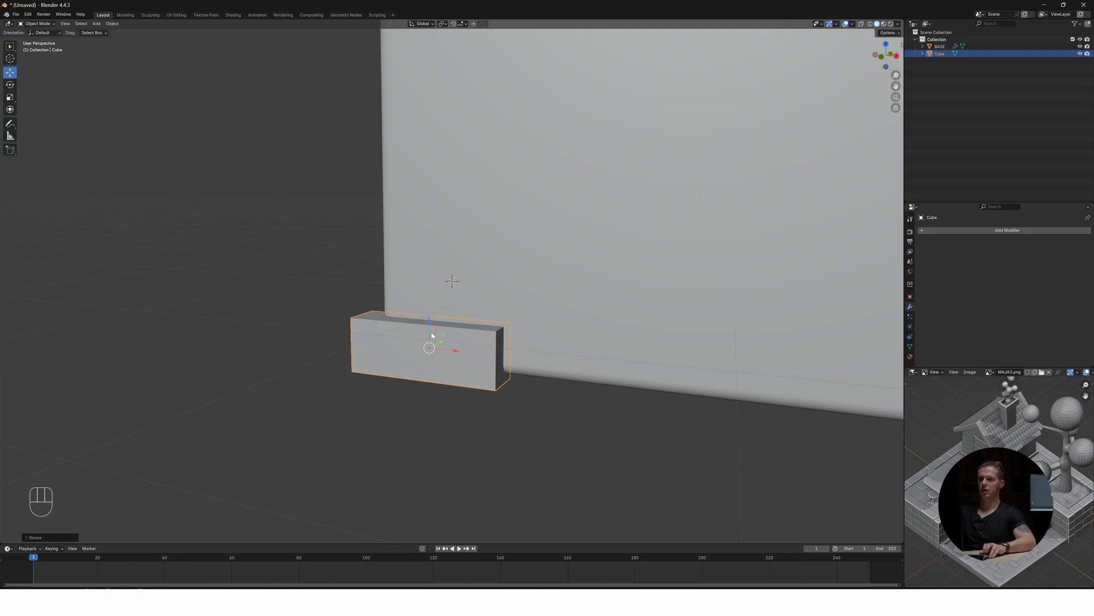
# Duplicate the brick's mesh in Edit Mode along X, placing the copy end to end with the original
pyautogui.moveTo(432, 335); pyautogui.dragTo(460, 325, button='middle')
pyautogui.press('Tab')
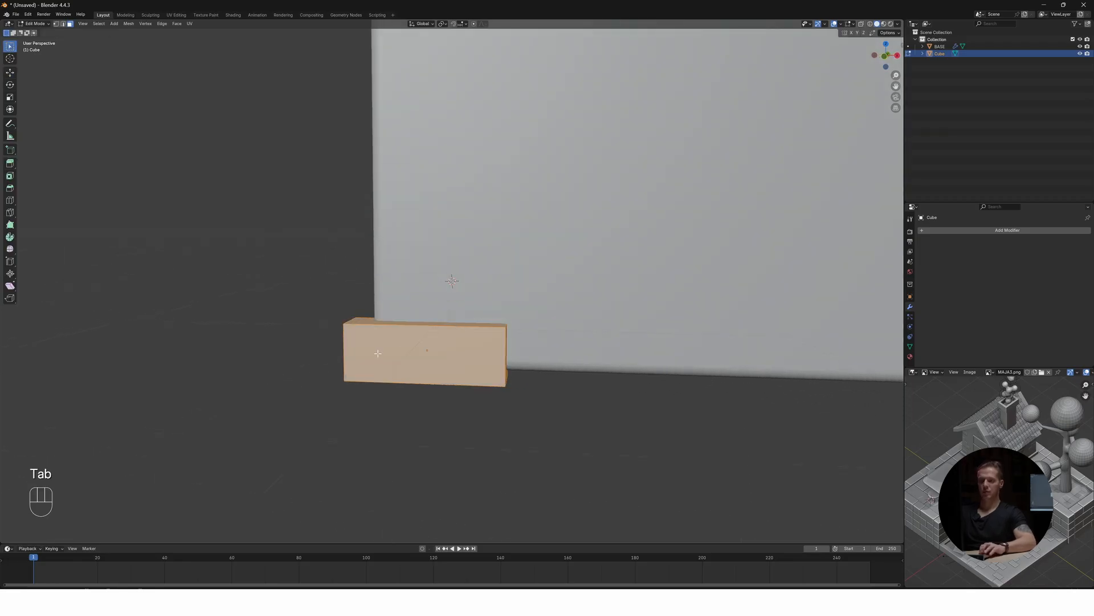
pyautogui.hotkey('shift', 'd')
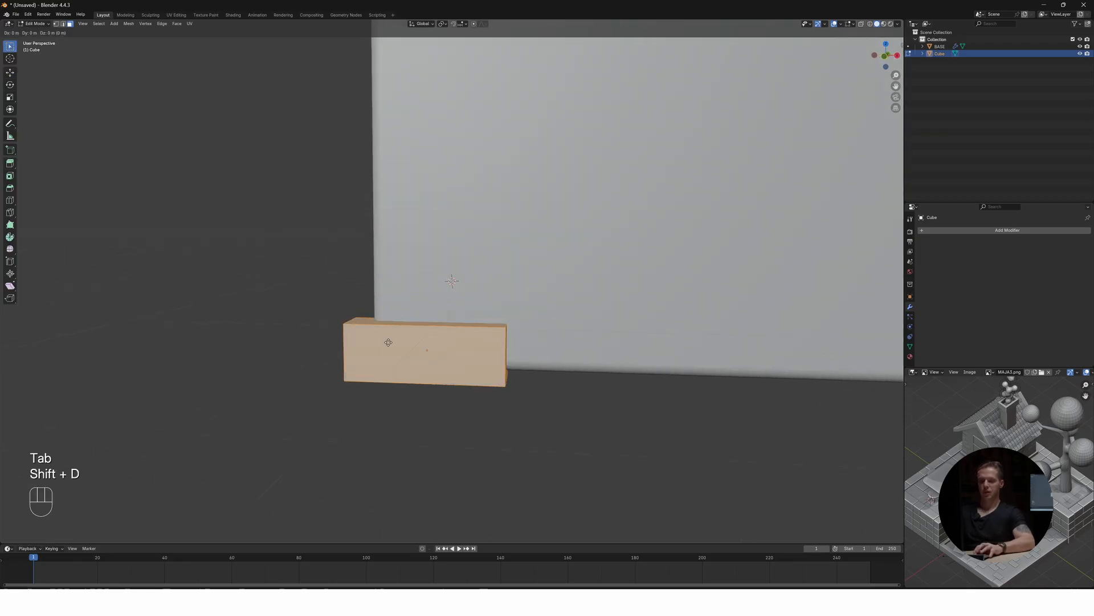
pyautogui.press('x')
pyautogui.click(666, 365)
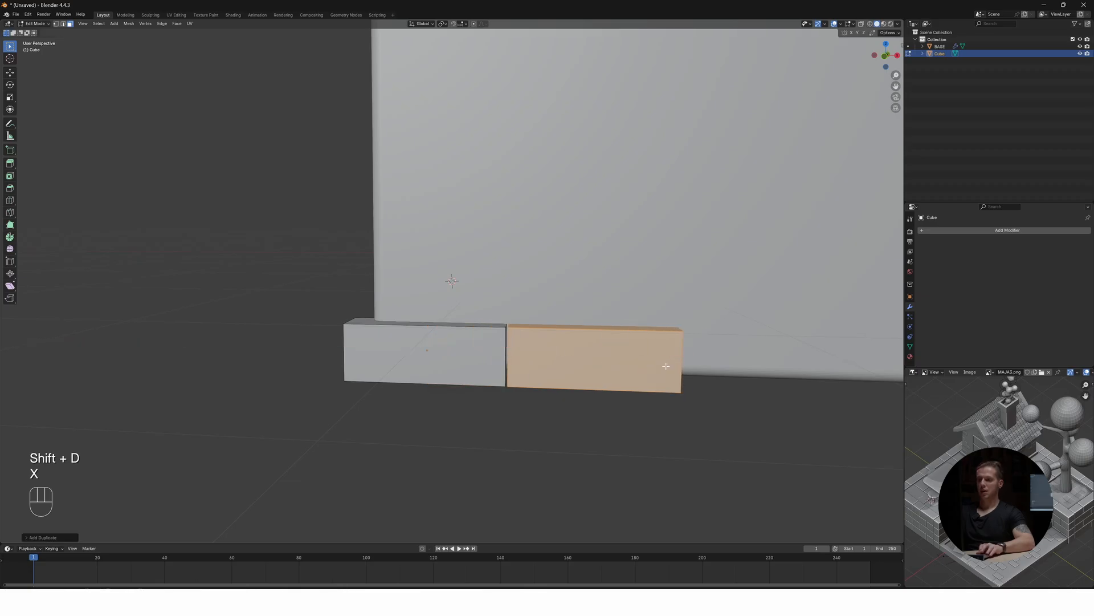
# Shorten the copied brick to roughly half length by moving its outer end face along X toward the first brick
pyautogui.moveTo(666, 365); pyautogui.dragTo(578, 414, button='middle')
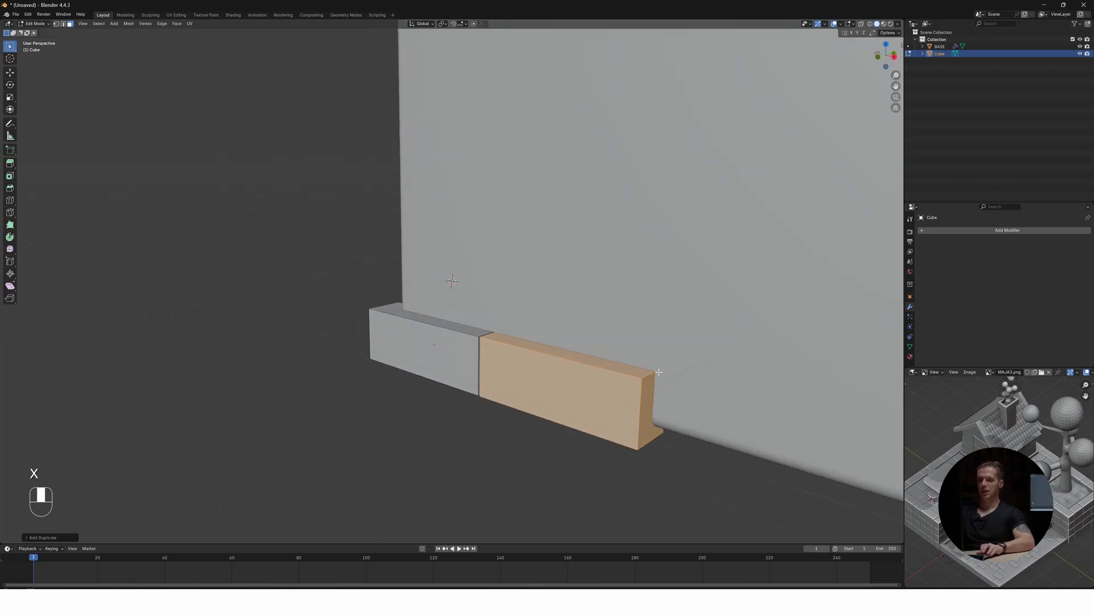
pyautogui.click(649, 408)
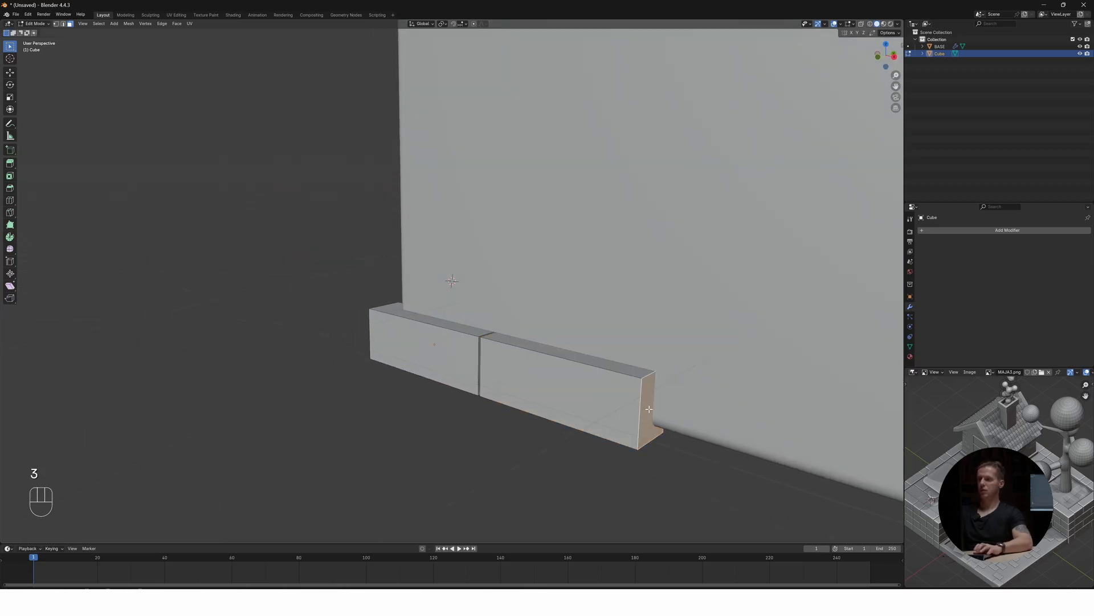
pyautogui.click(10, 72)
pyautogui.moveTo(680, 412); pyautogui.dragTo(315, 326)
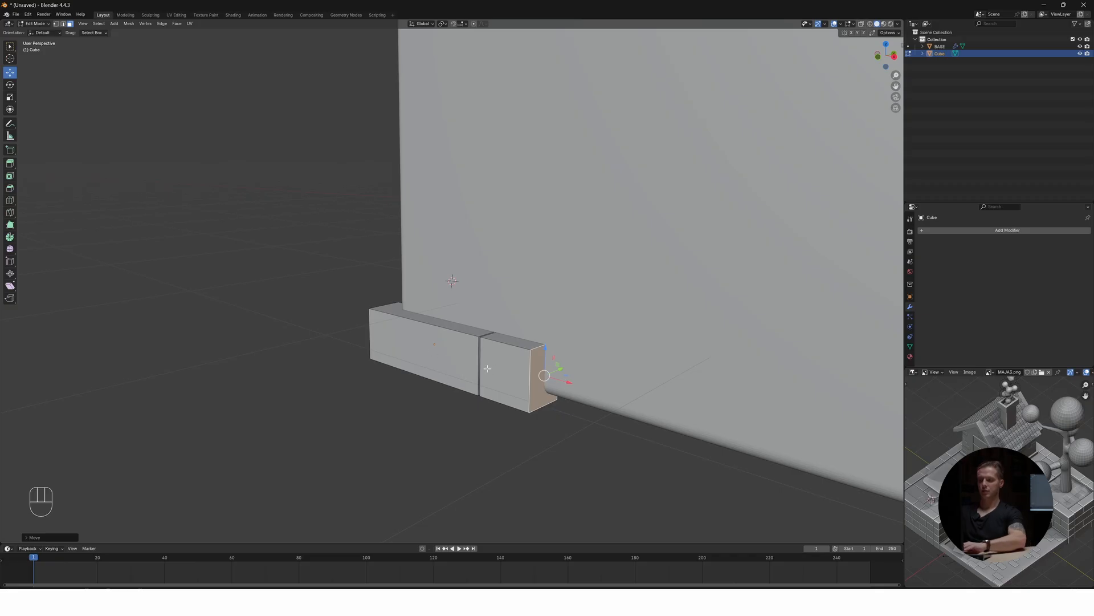
# Duplicate the short brick along X to the wall's outer corner and raise it about 0.24 m onto the first brick
pyautogui.press('l')
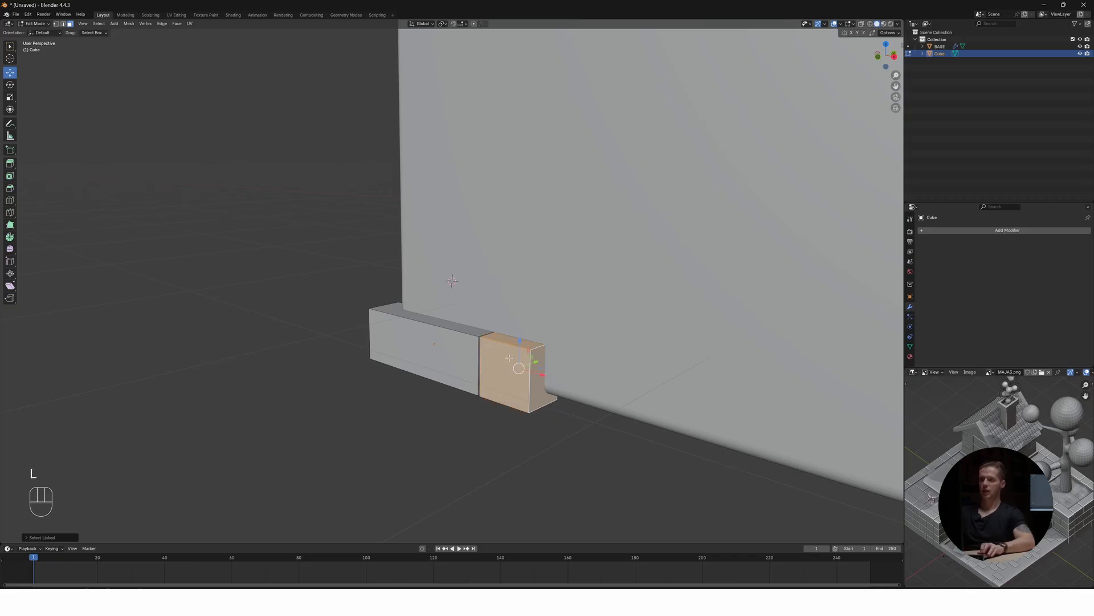
pyautogui.hotkey('shift', 'd')
pyautogui.press('x')
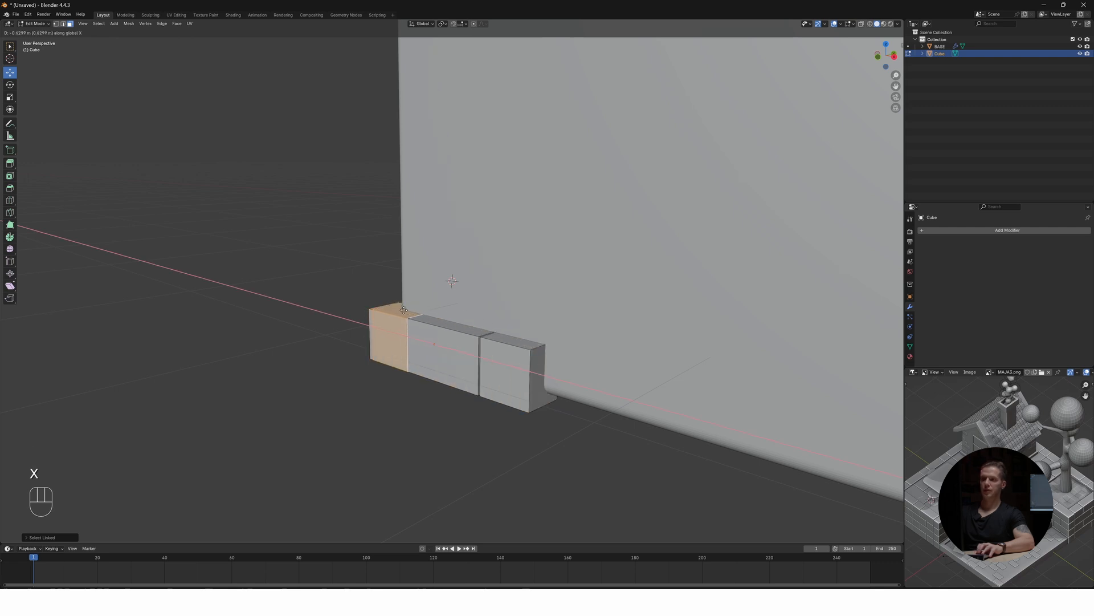
pyautogui.click(402, 309)
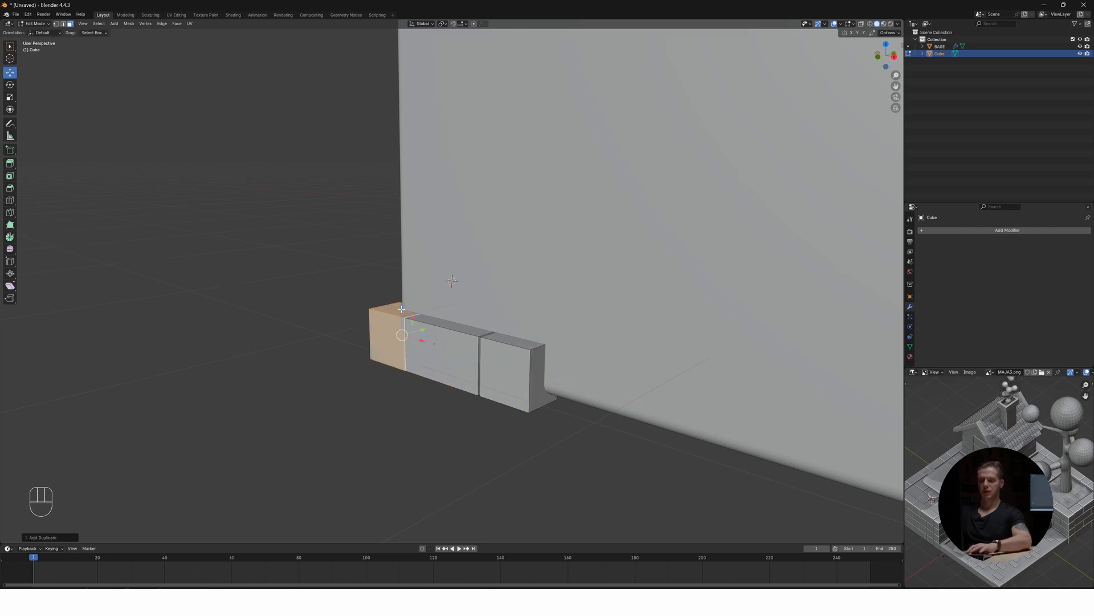
pyautogui.press('g')
pyautogui.press('z')
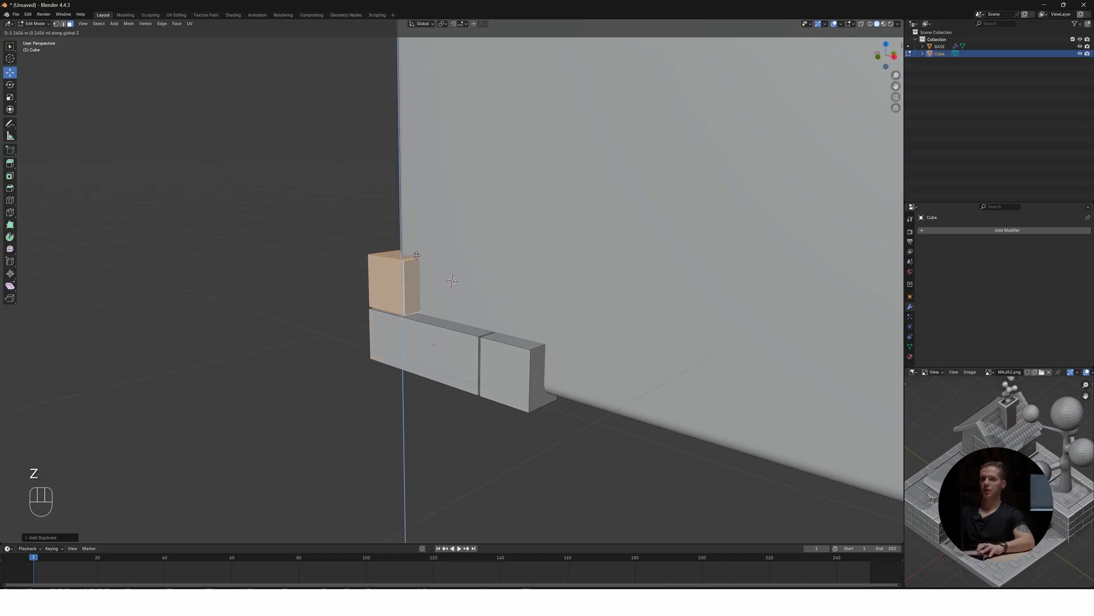
pyautogui.click(416, 254)
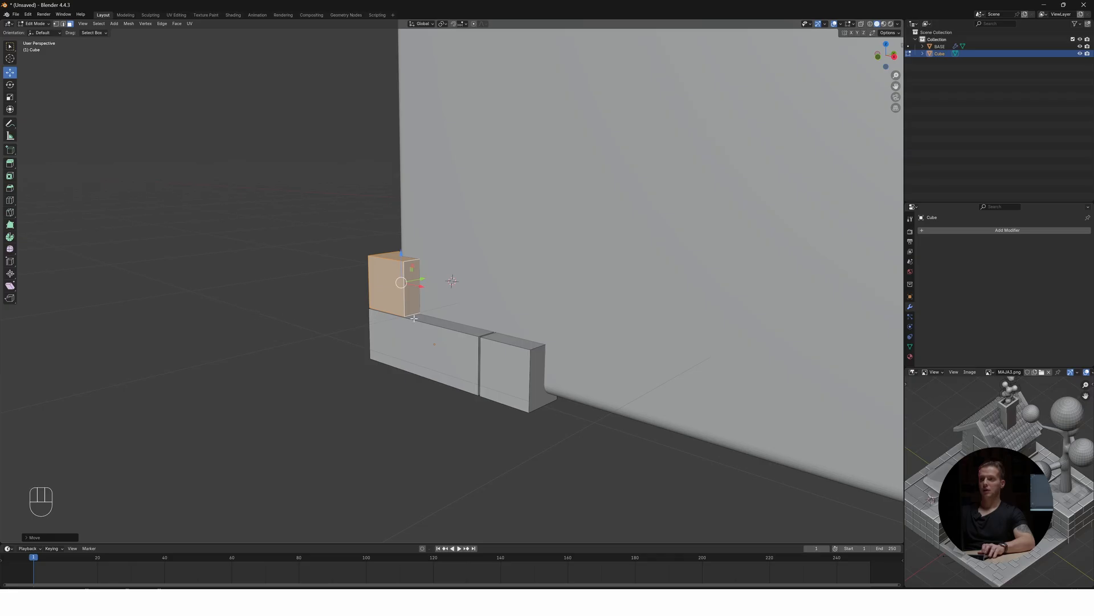
# Duplicate the long brick about 0.23 m upward and shift it along X beside the upper short brick
pyautogui.click(294, 298)
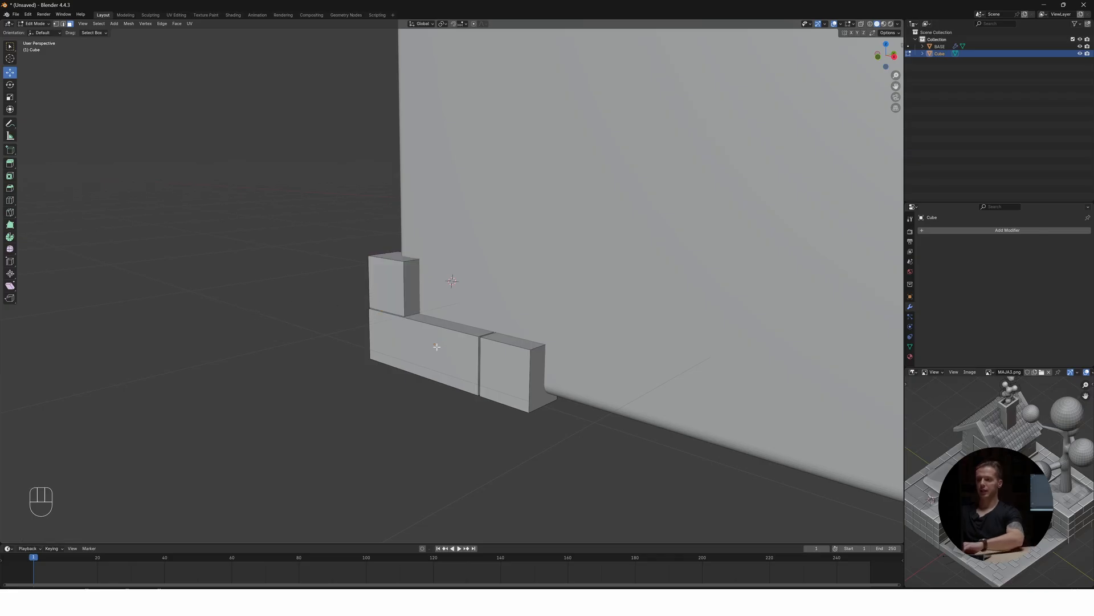
pyautogui.press('l')
pyautogui.hotkey('shift', 'd')
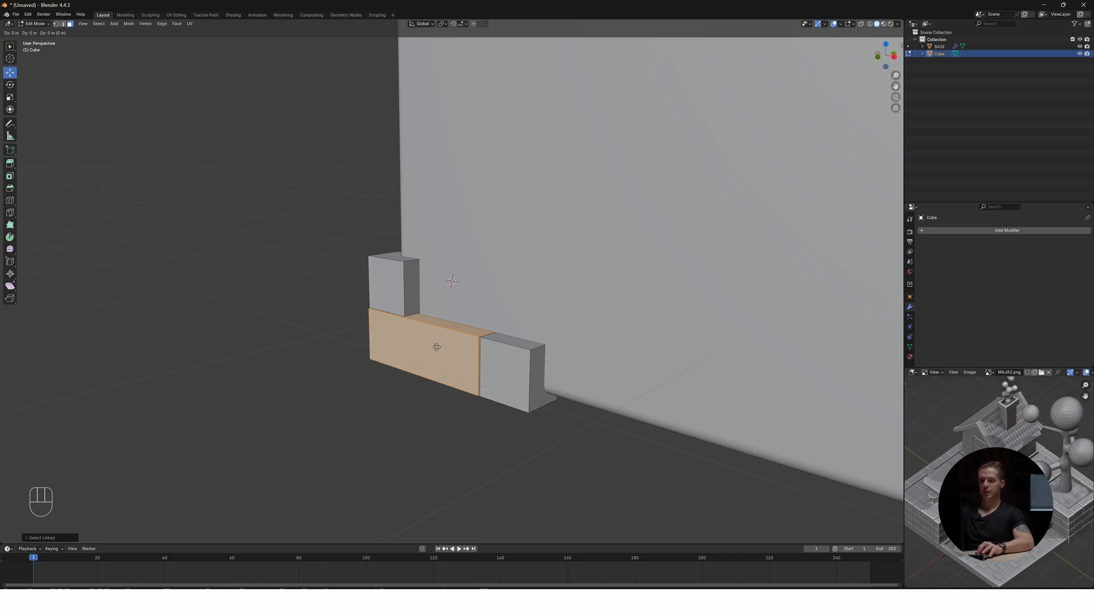
pyautogui.press('z')
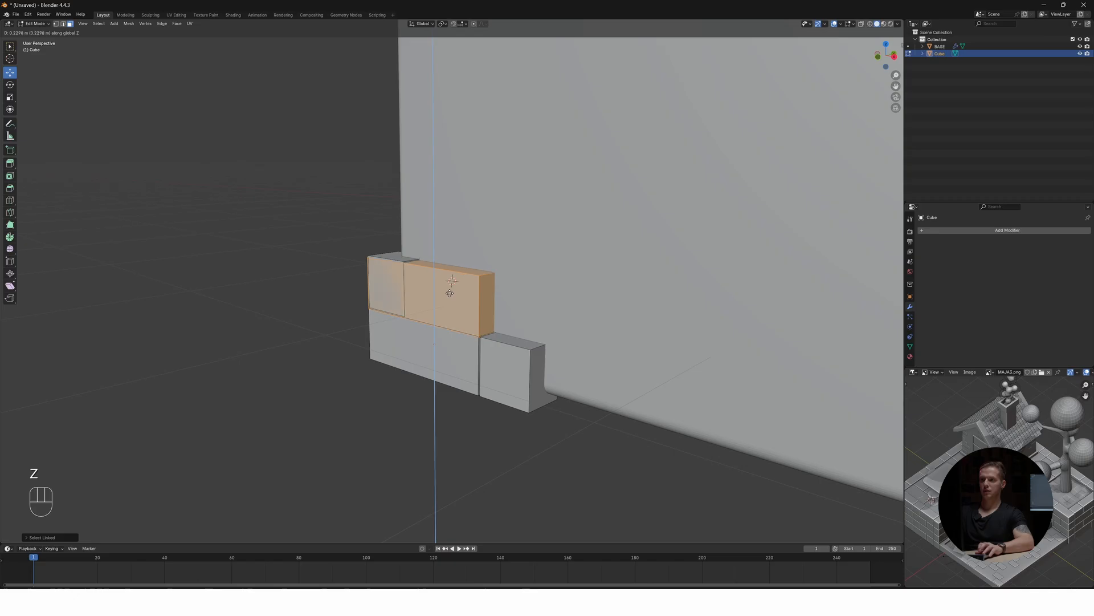
pyautogui.click(449, 294)
pyautogui.press('g')
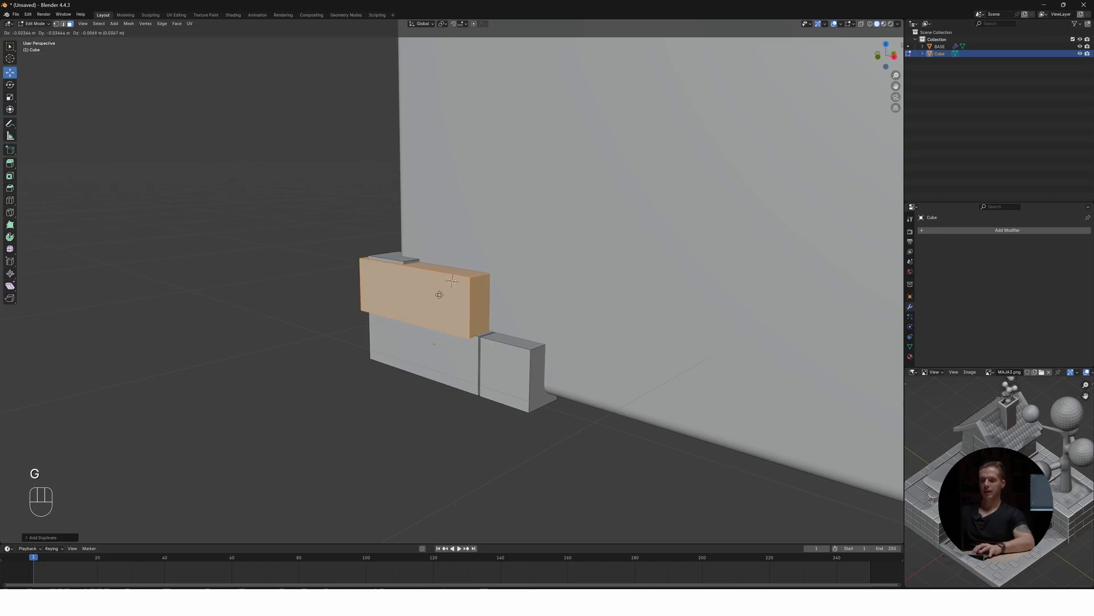
pyautogui.press('x')
pyautogui.click(487, 294)
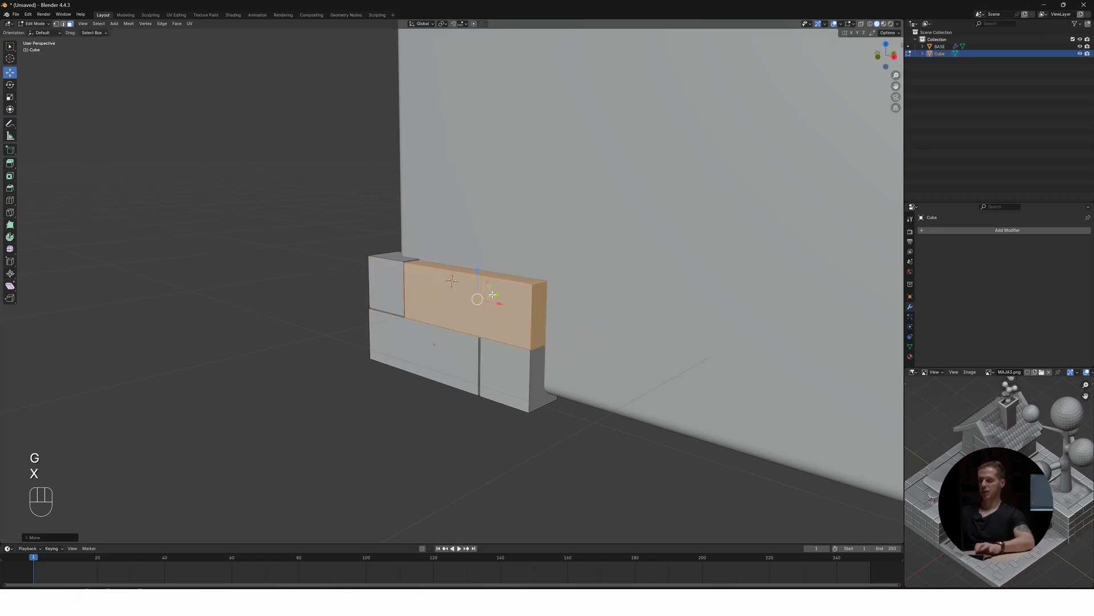
# Reposition the upper long brick in front orthographic view, leaving a narrow joint above the lower row and aligning the row ends
pyautogui.press('KP_1')
pyautogui.scroll(4, 446, 283)
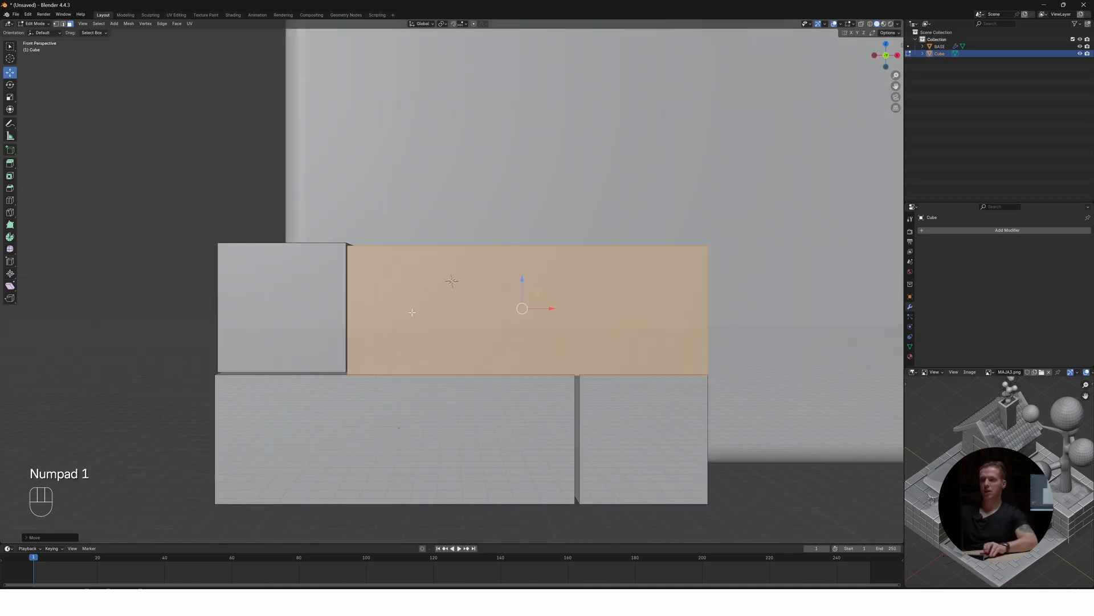
pyautogui.moveTo(523, 300); pyautogui.dragTo(523, 294)
pyautogui.press('KP_5')
pyautogui.moveTo(521, 289); pyautogui.dragTo(548, 306)
# Reposition the upper short brick to line up with the long brick beside it, leaving a narrow joint between them
pyautogui.click(200, 301)
pyautogui.press('l')
pyautogui.moveTo(294, 292); pyautogui.dragTo(315, 303)
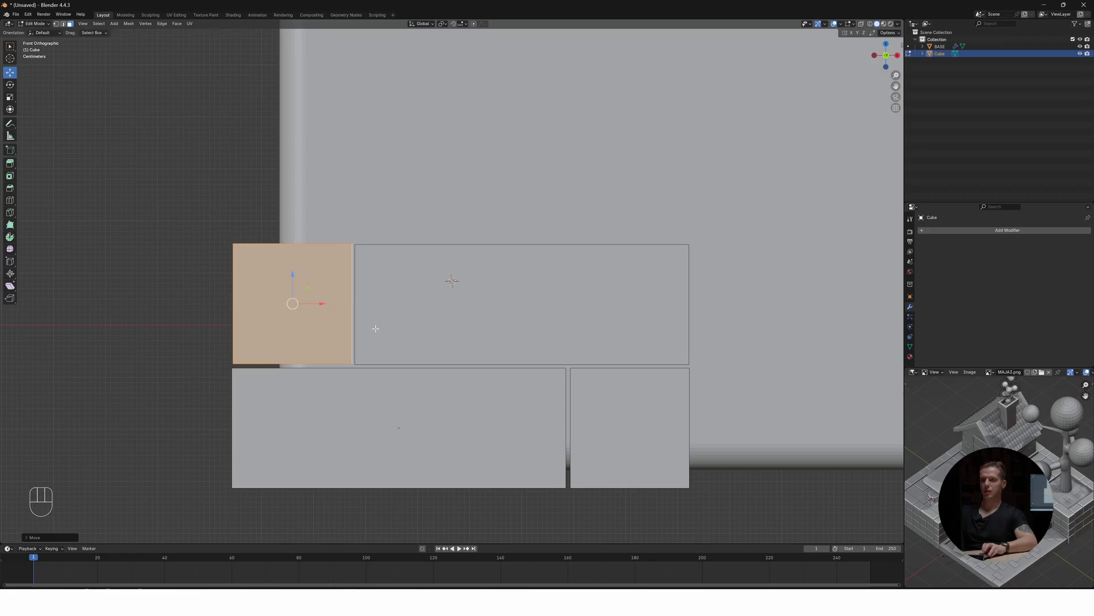
pyautogui.scroll(-3, 371, 325)
pyautogui.moveTo(371, 325)
pyautogui.mouseDown(button='middle')
pyautogui.moveTo(411, 328)
pyautogui.moveTo(374, 328)
pyautogui.mouseUp(button='middle')
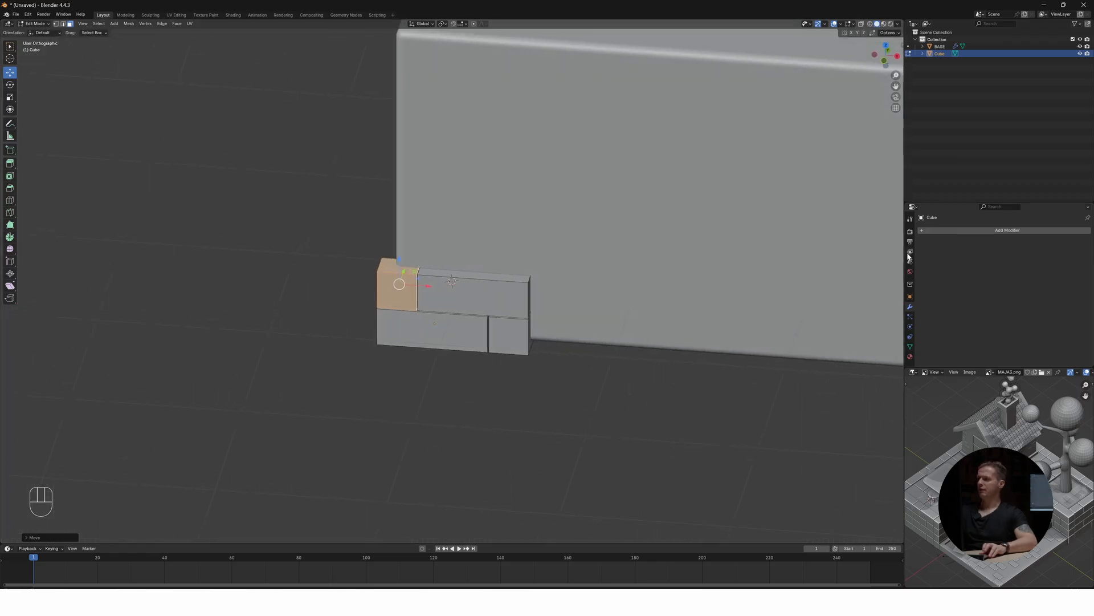
# Add a Bevel modifier to the bricks with an amount of 0.09 m and 9 segments
pyautogui.click(1014, 231)
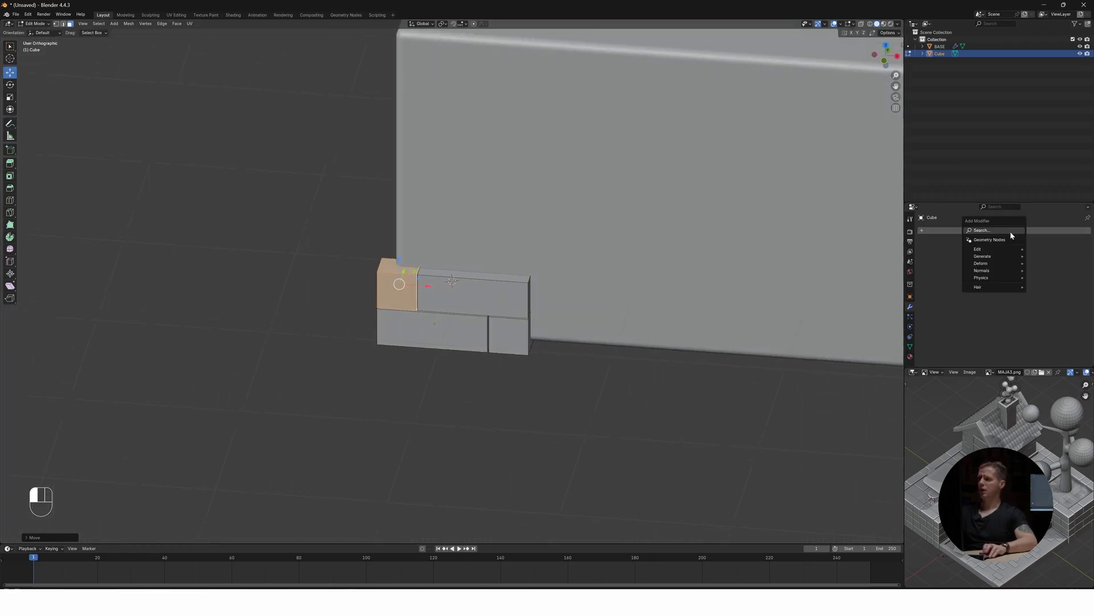
pyautogui.click(993, 230)
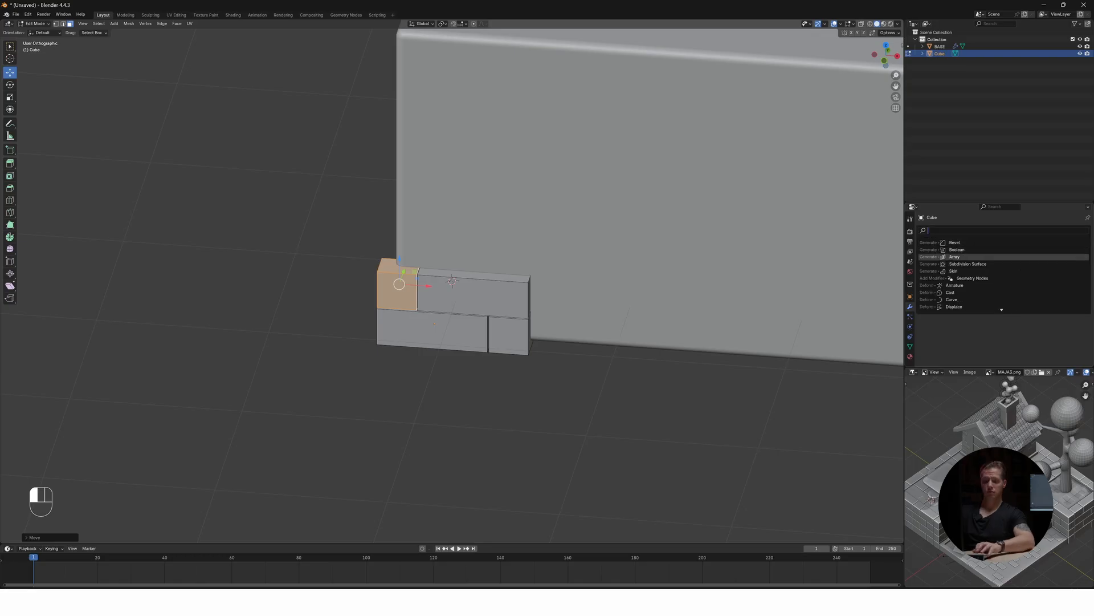
pyautogui.write('ar')
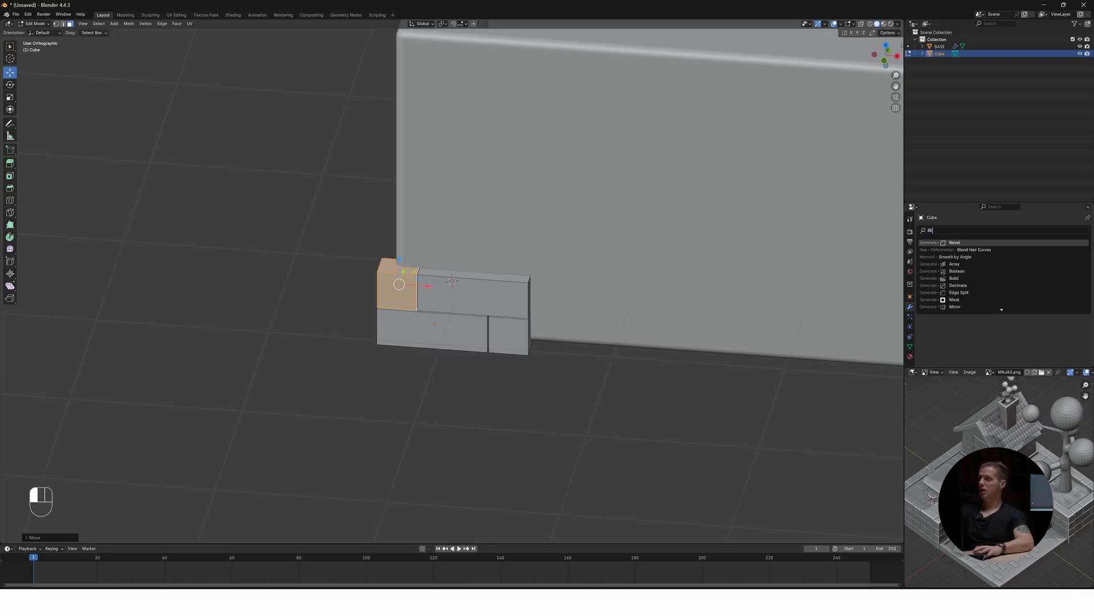
pyautogui.press('BackSpace')
pyautogui.press('BackSpace')
pyautogui.press('BackSpace')
pyautogui.write('BEVEL')
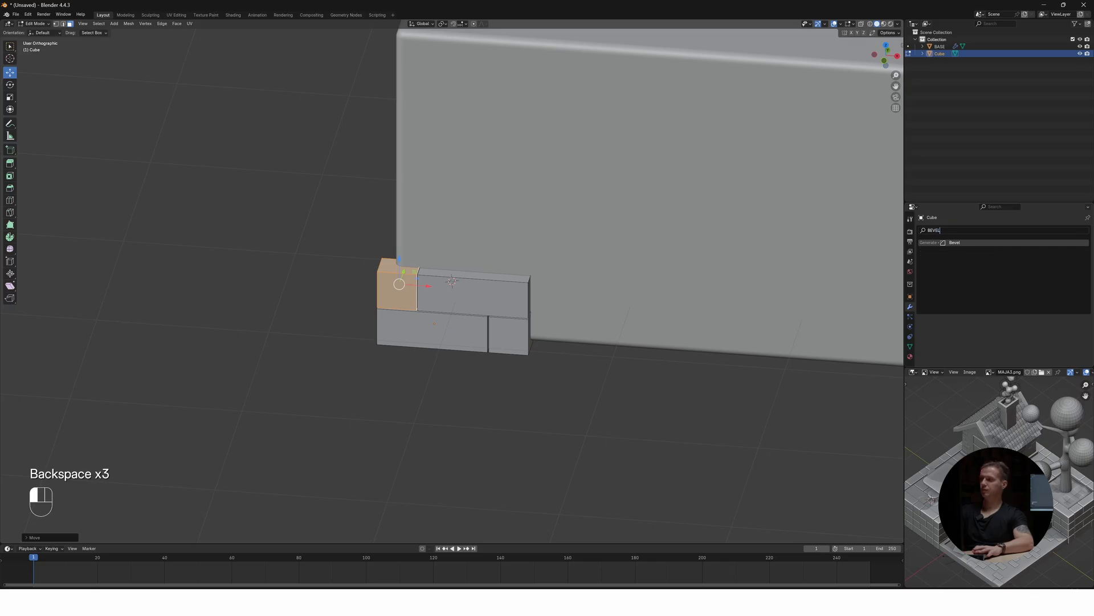
pyautogui.click(950, 243)
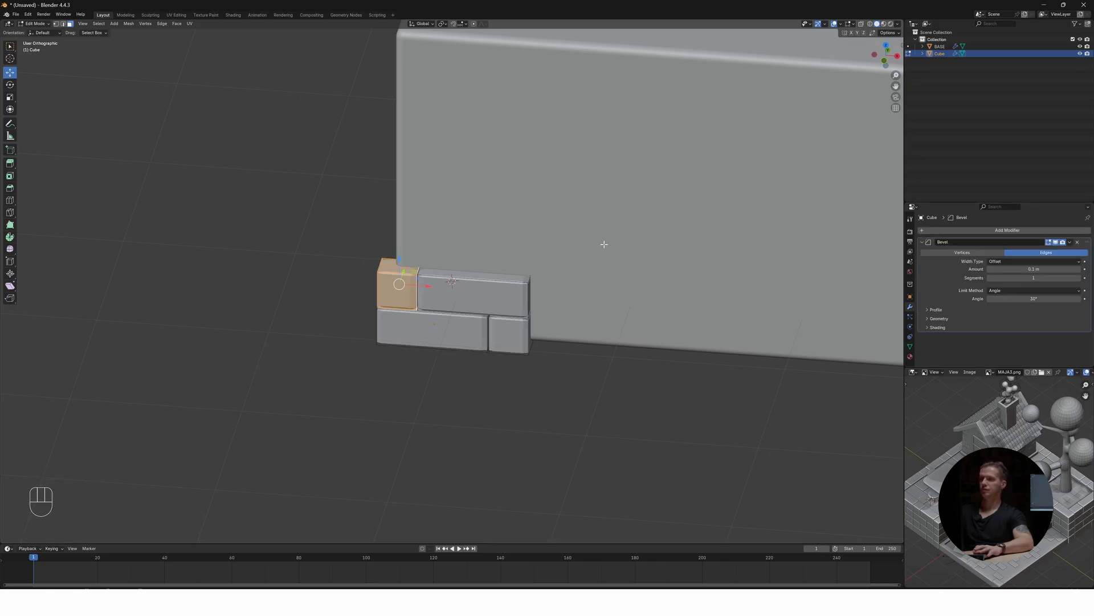
pyautogui.scroll(3, 661, 246)
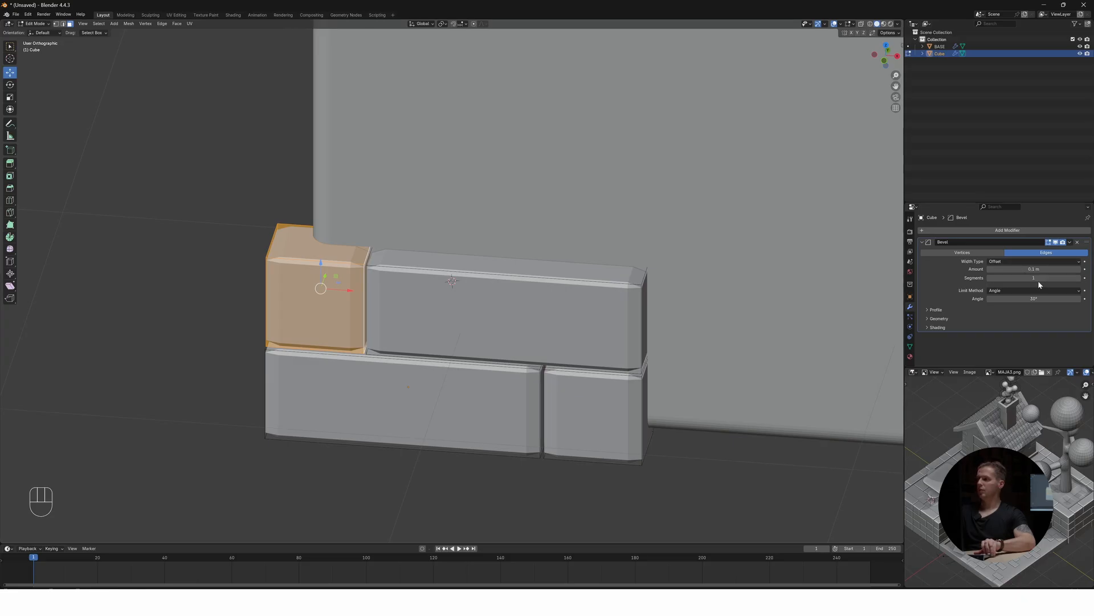
pyautogui.moveTo(1035, 270)
pyautogui.mouseDown()
pyautogui.moveTo(1001, 269)
pyautogui.moveTo(1046, 279)
pyautogui.mouseUp()
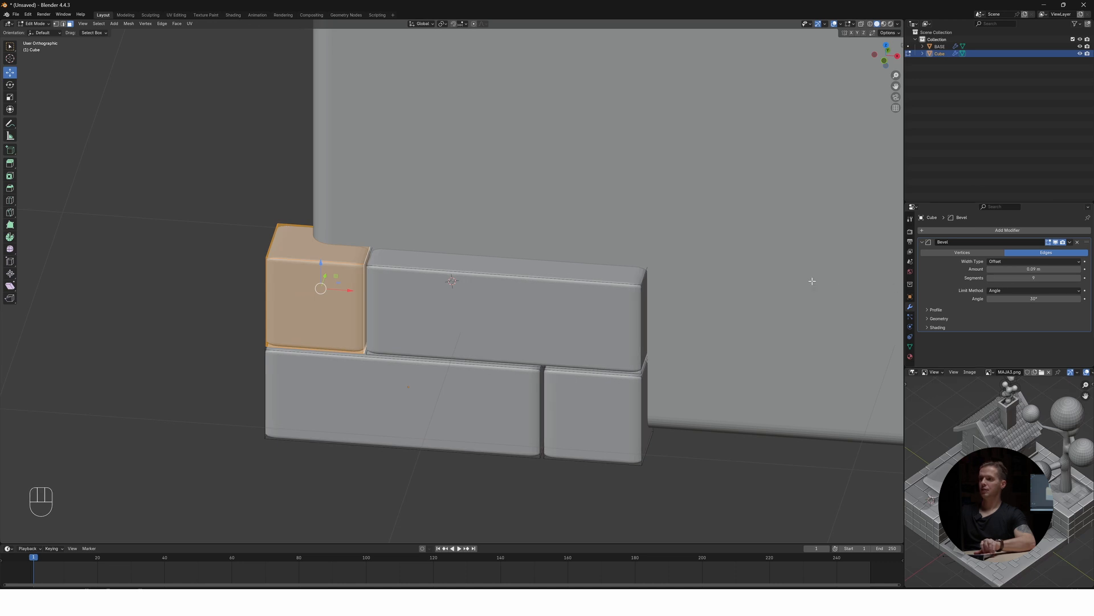
# Apply the brick object's scale in Object Mode, keeping the bevel hidden in the viewport until the scale is applied
pyautogui.click(1056, 243)
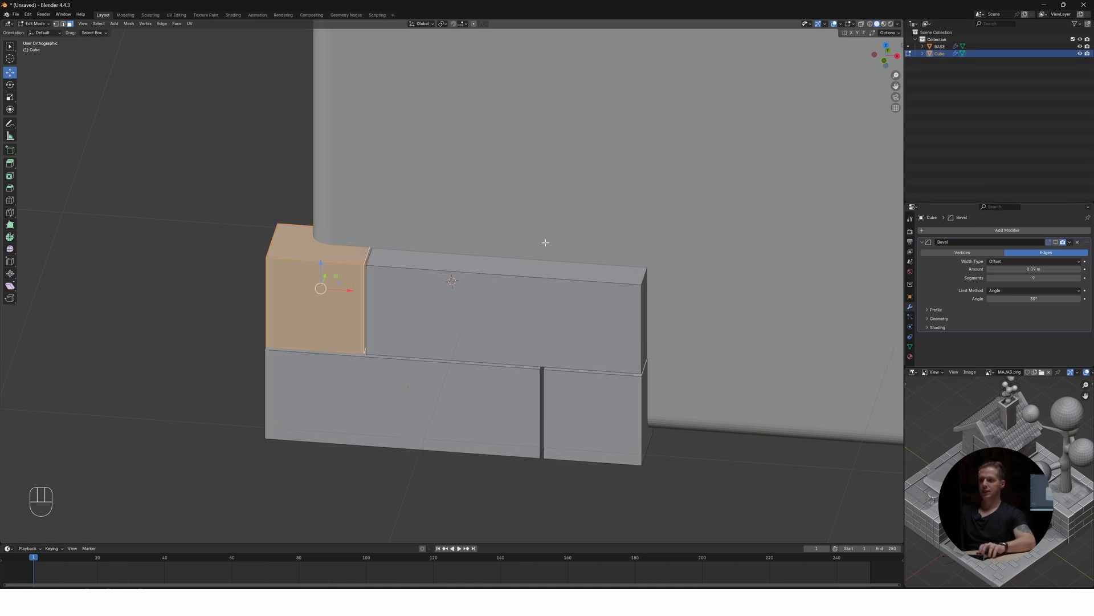
pyautogui.press('Tab')
pyautogui.hotkey('ctrl', 'a')
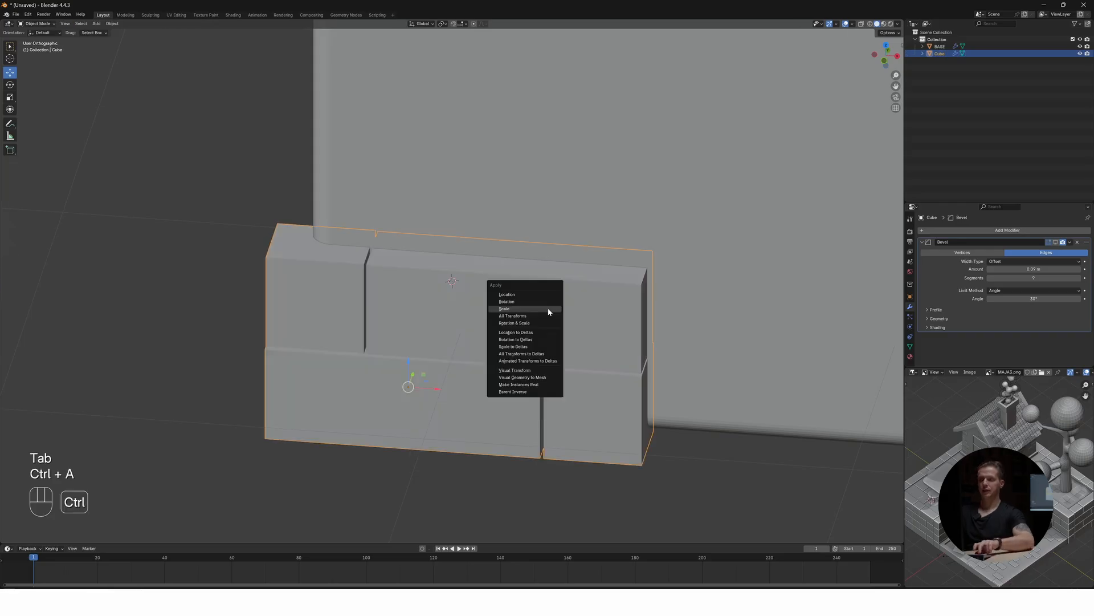
pyautogui.click(509, 309)
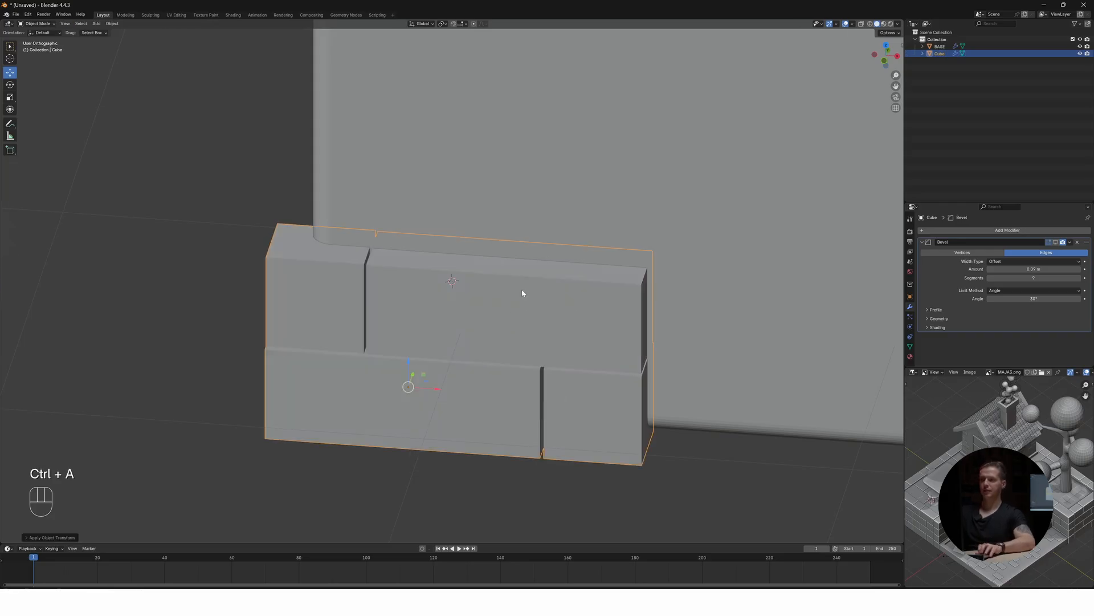
pyautogui.click(1047, 244)
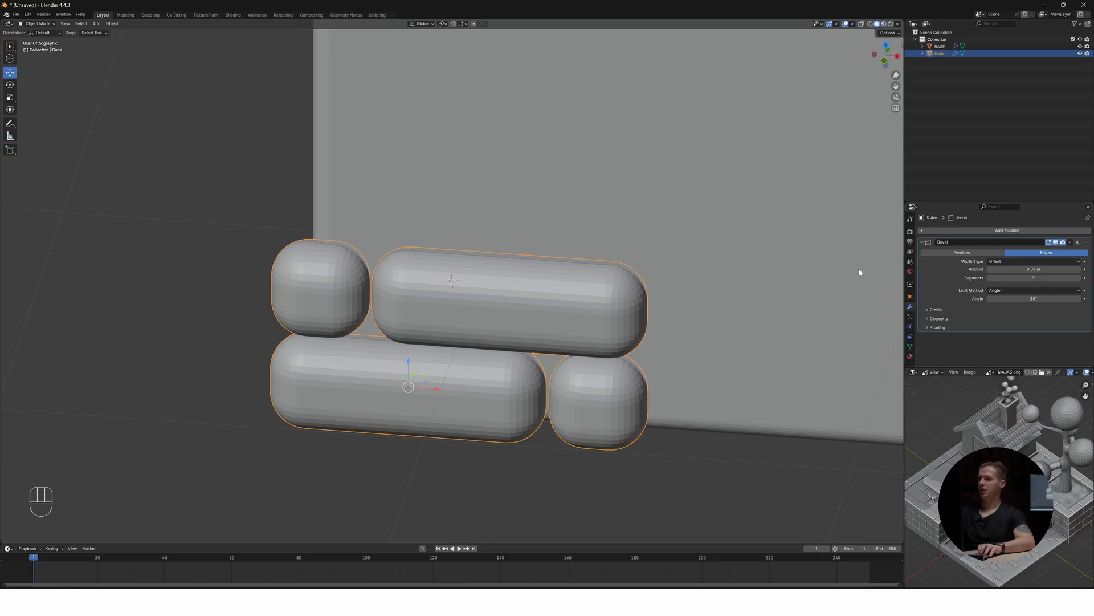
# Reduce the bricks' bevel amount to about 0.006 m and set it to 5 segments
pyautogui.moveTo(1033, 277); pyautogui.dragTo(1001, 269)
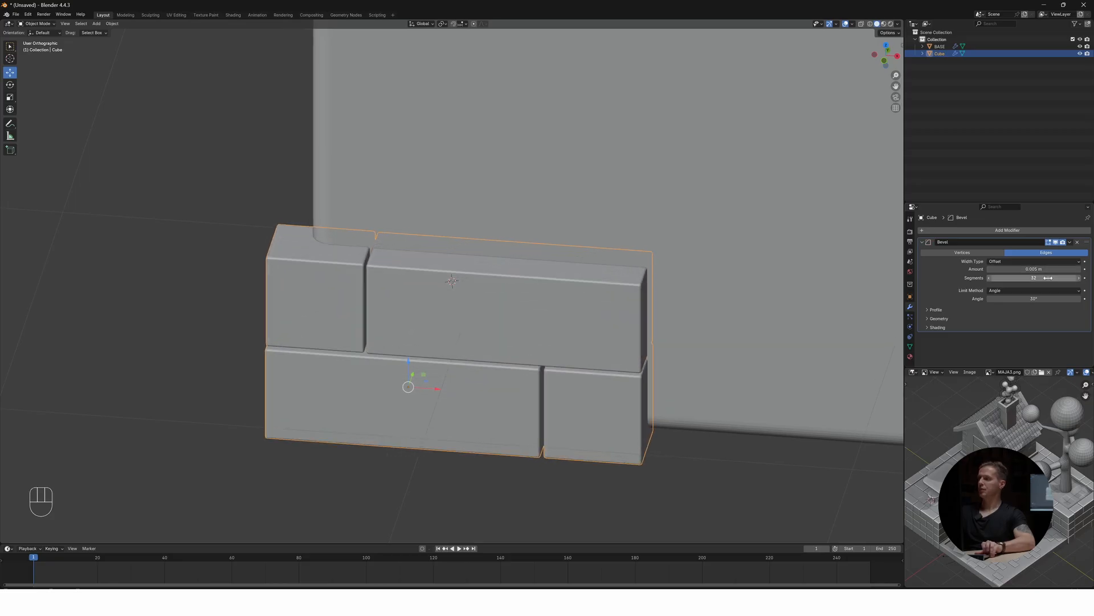
pyautogui.write('5')
pyautogui.press('Return')
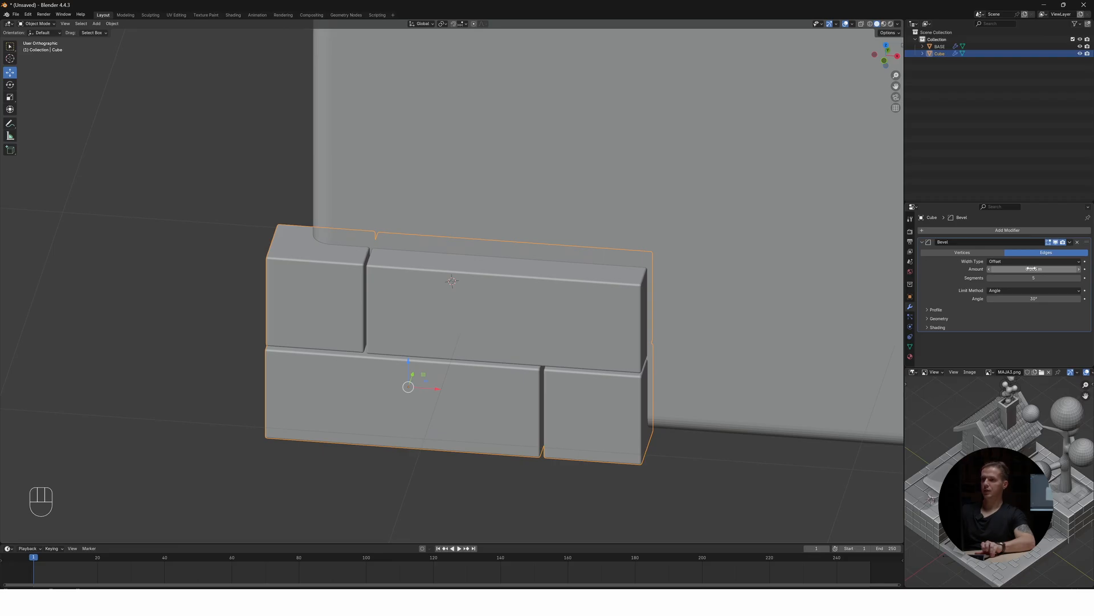
pyautogui.scroll(-4, 505, 290)
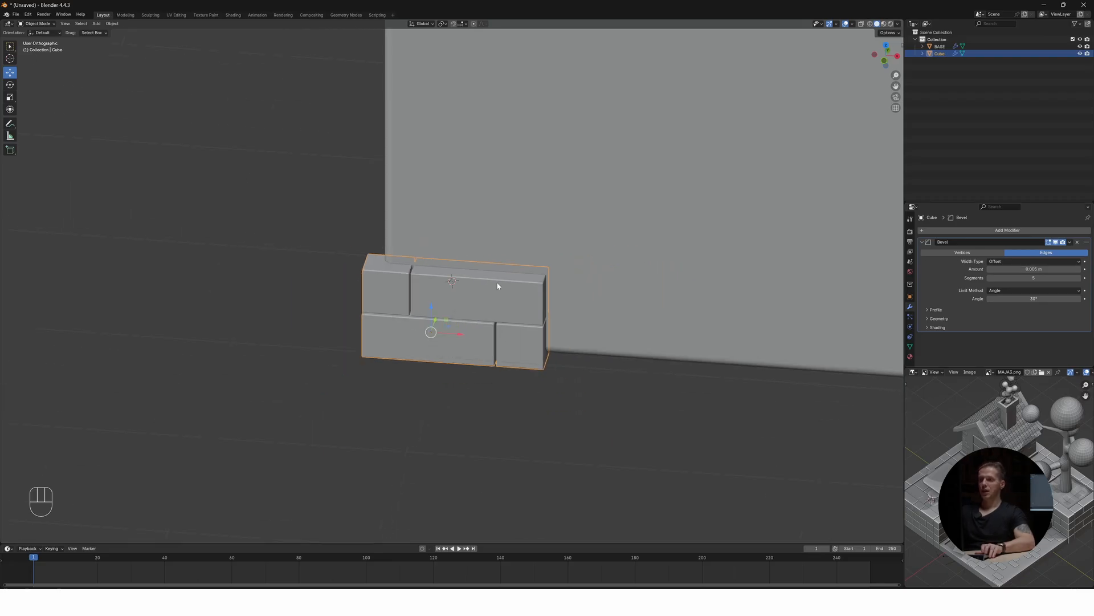
# Add an Array modifier to the bricks with a count of 2 and a relative X offset of 1.000
pyautogui.click(923, 242)
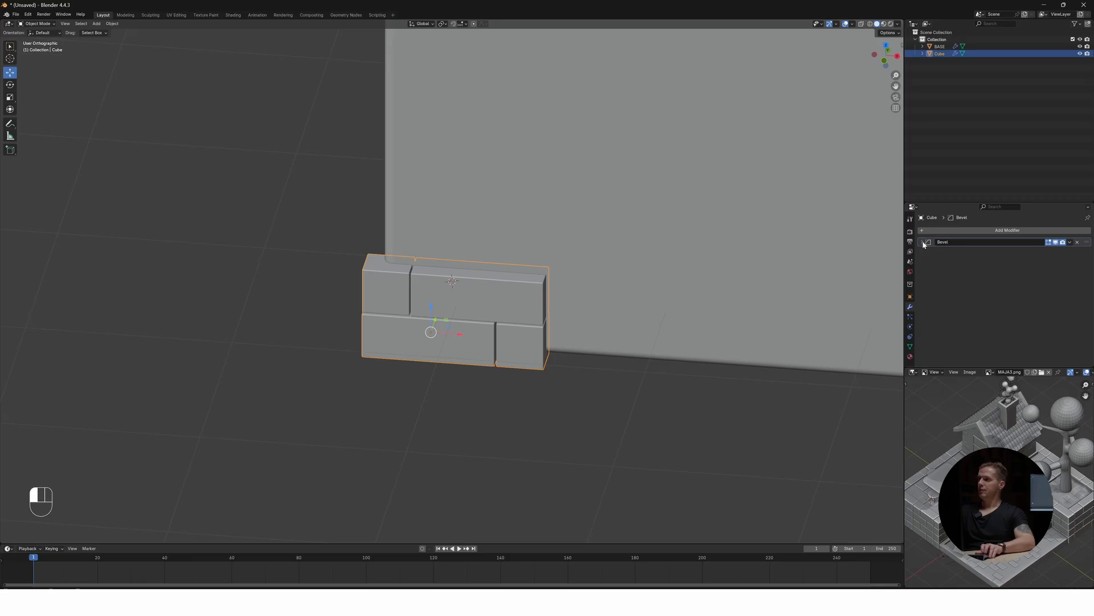
pyautogui.click(1018, 231)
pyautogui.click(990, 229)
pyautogui.write('ARRAY')
pyautogui.press('Return')
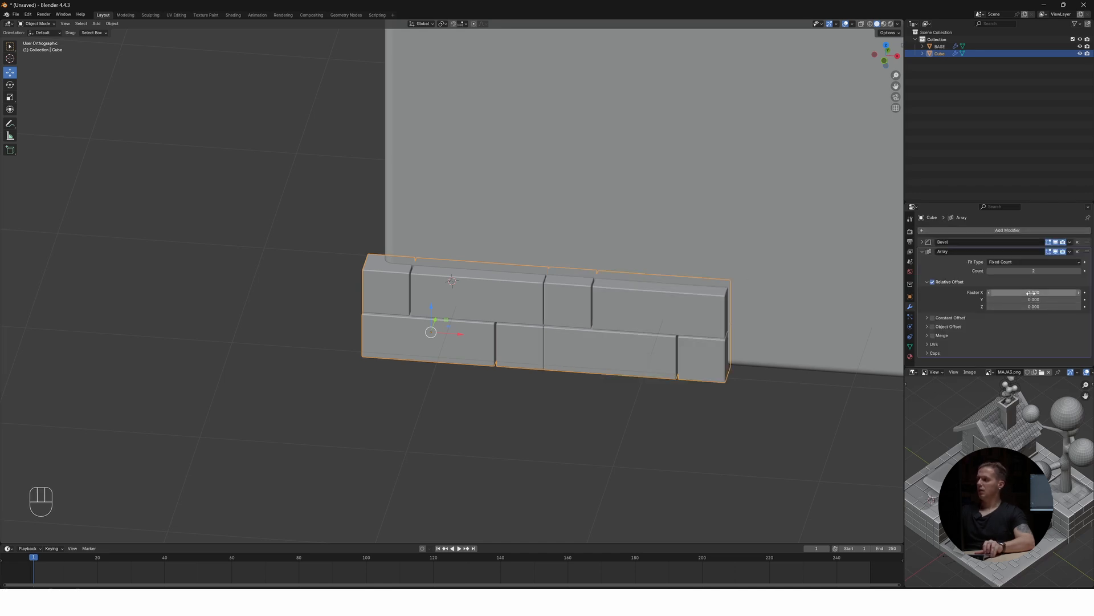
pyautogui.moveTo(1034, 292)
pyautogui.keyDown('shift'); pyautogui.mouseDown()
pyautogui.moveTo(1043, 292)
pyautogui.moveTo(1033, 292)
pyautogui.mouseUp(); pyautogui.keyUp('shift')
# Fine-tune the upper short brick's height in front orthographic view to level it with the adjacent long brick, then return to Object Mode
pyautogui.moveTo(757, 283); pyautogui.dragTo(639, 305, button='middle')
pyautogui.scroll(9, 547, 263)
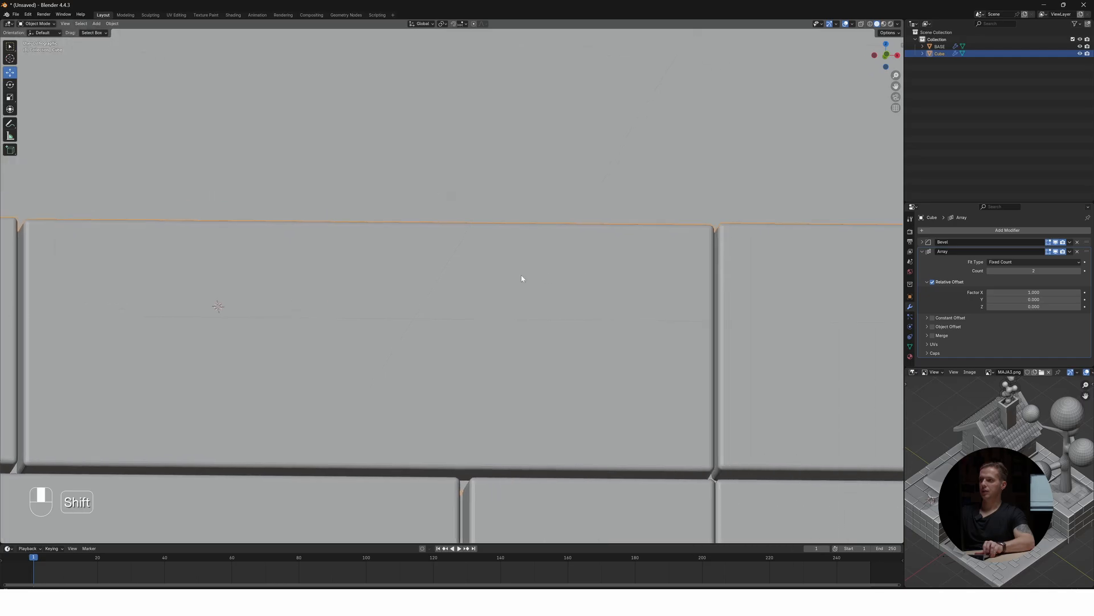
pyautogui.keyDown('shift'); pyautogui.moveTo(548, 279); pyautogui.dragTo(494, 293, button='middle'); pyautogui.keyUp('shift')
pyautogui.scroll(-3, 615, 277)
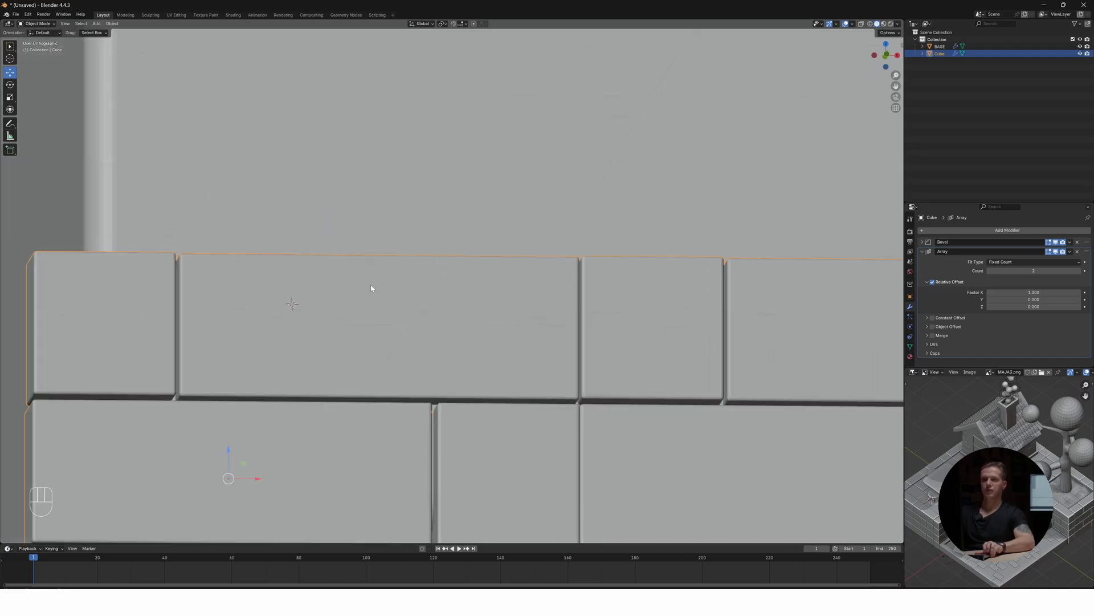
pyautogui.press('Tab')
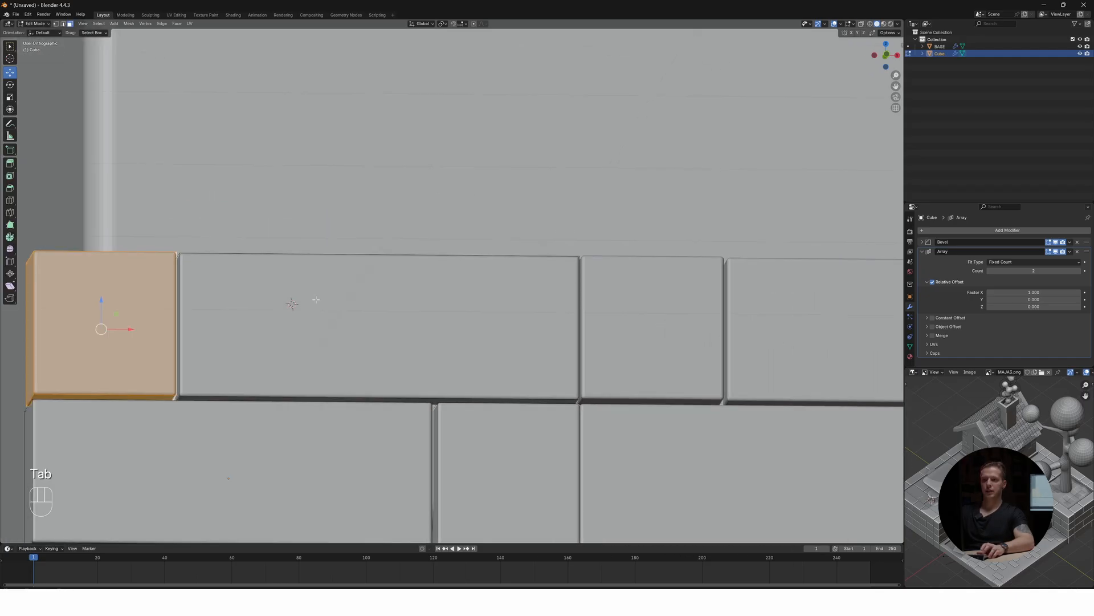
pyautogui.press('KP_5')
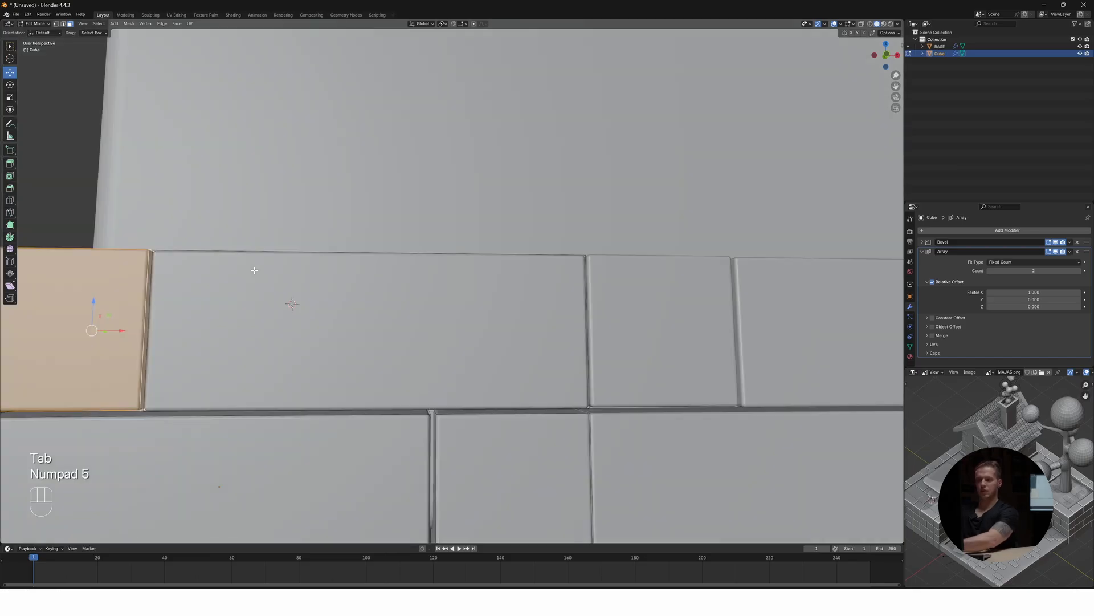
pyautogui.press('KP_1')
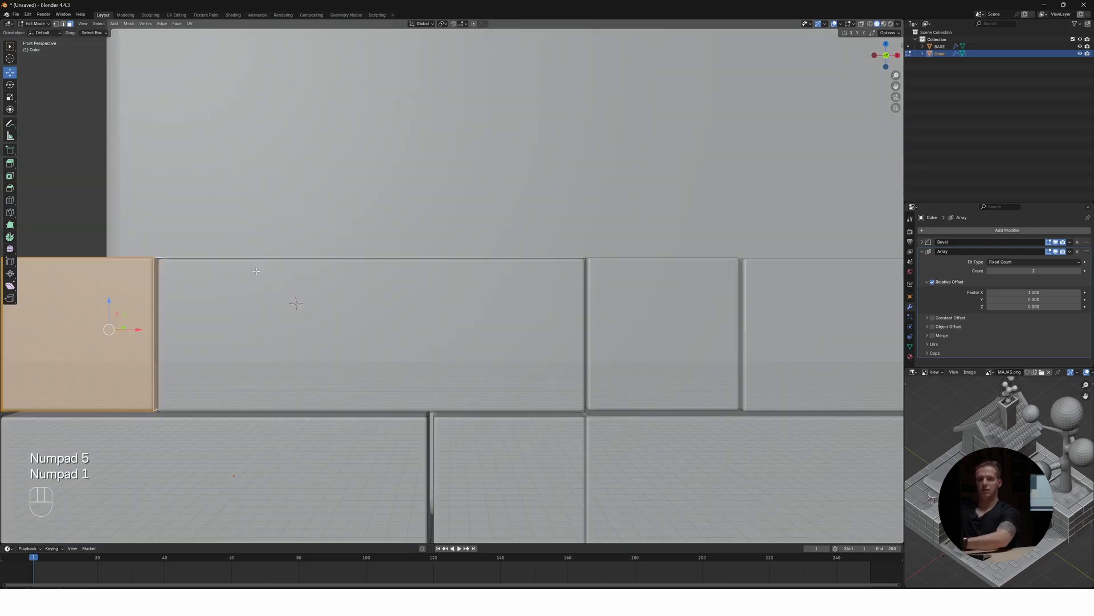
pyautogui.press('KP_5')
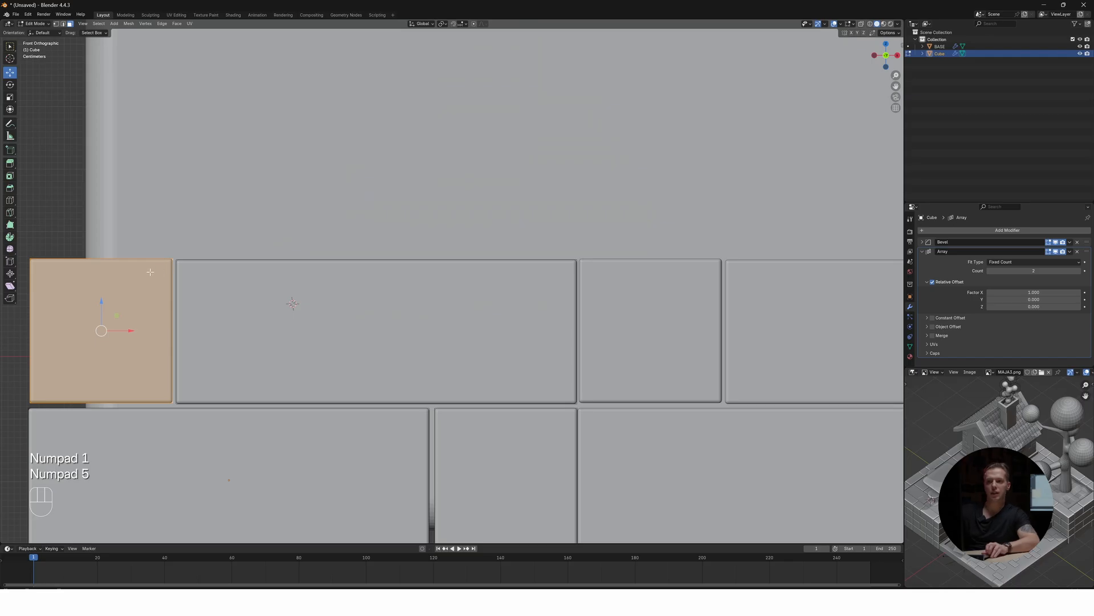
pyautogui.moveTo(102, 304); pyautogui.dragTo(100, 326)
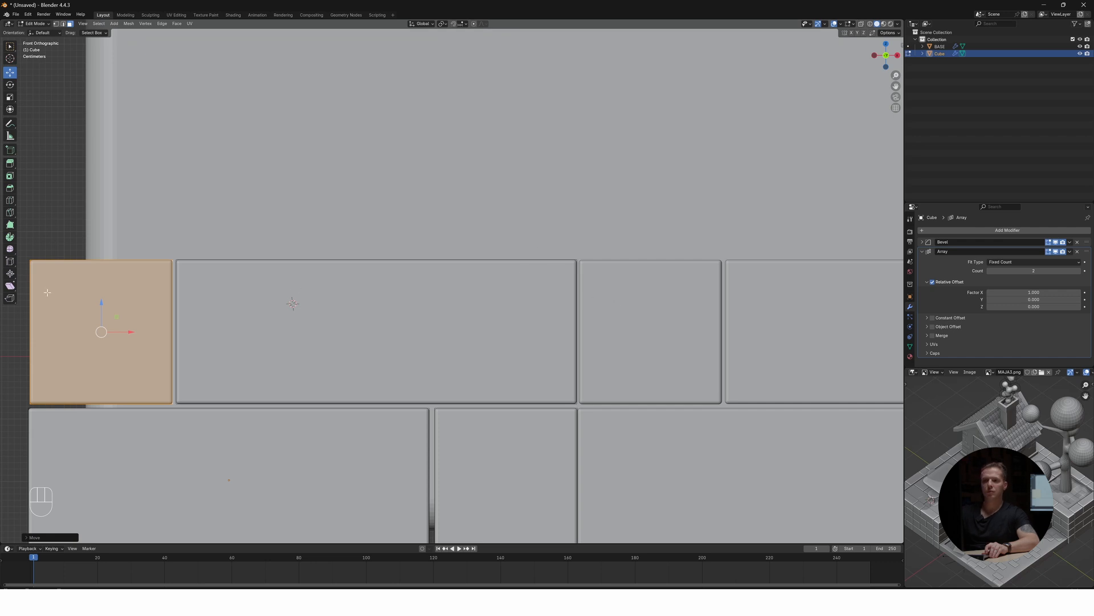
pyautogui.moveTo(100, 322); pyautogui.dragTo(105, 314)
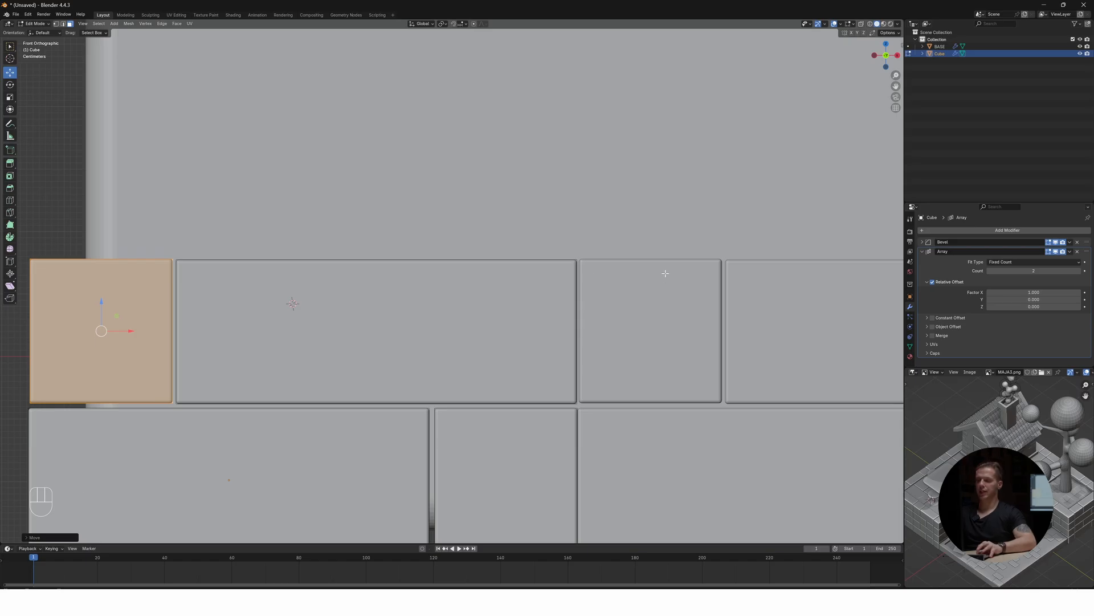
pyautogui.keyDown('alt'); pyautogui.scroll(-5, 663, 277); pyautogui.keyUp('alt')
pyautogui.press('Tab')
# Set the Array count to 5 to extend the two brick rows along the base's front wall
pyautogui.scroll(-6, 498, 284)
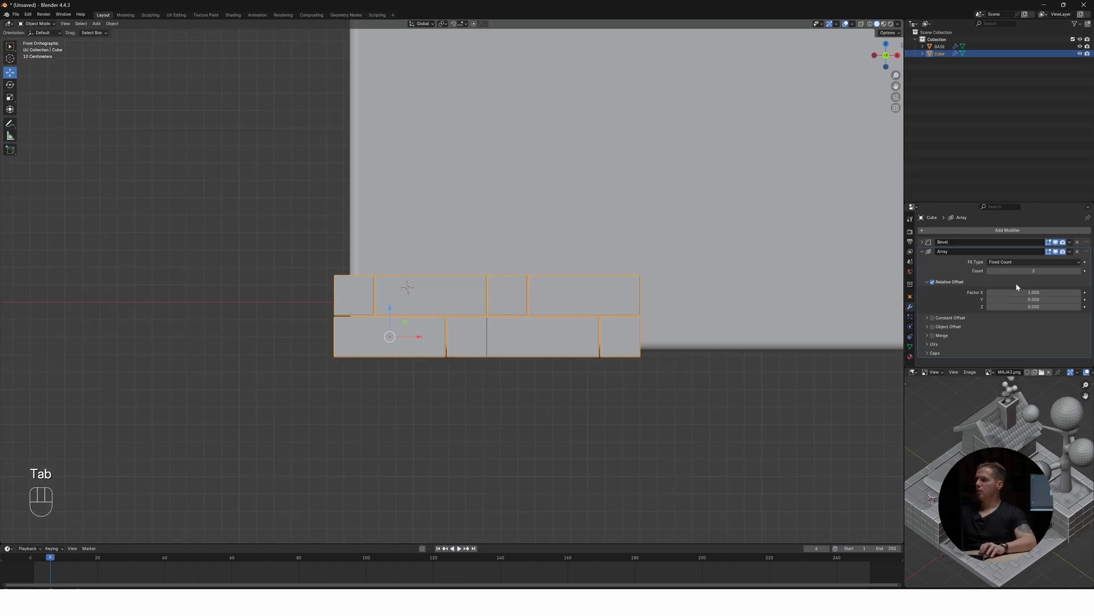
pyautogui.click(1037, 270)
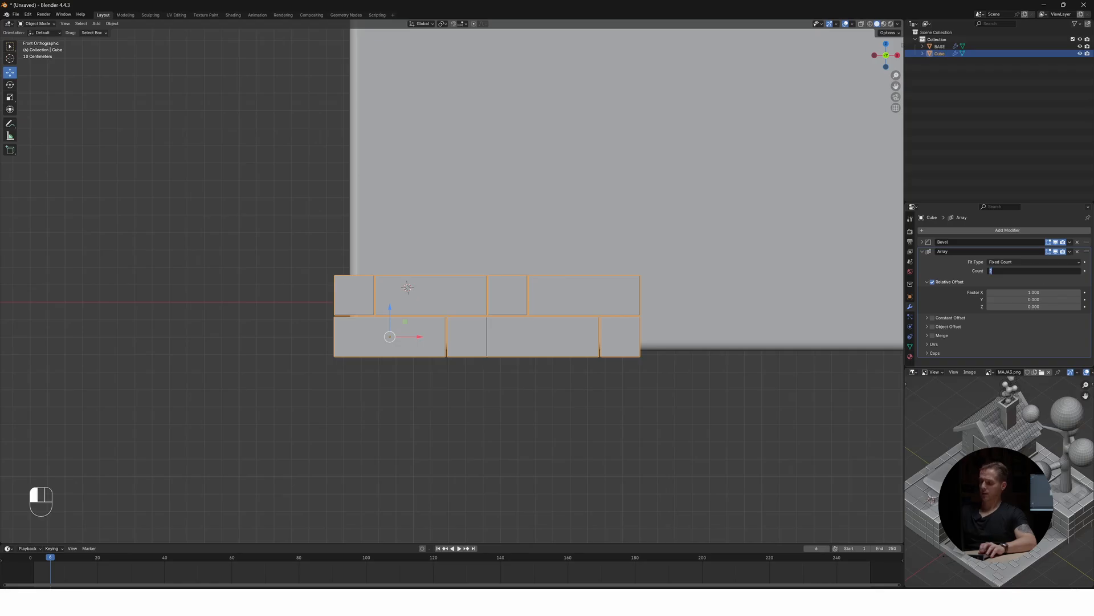
pyautogui.write('5')
pyautogui.press('Return')
pyautogui.scroll(-6, 621, 303)
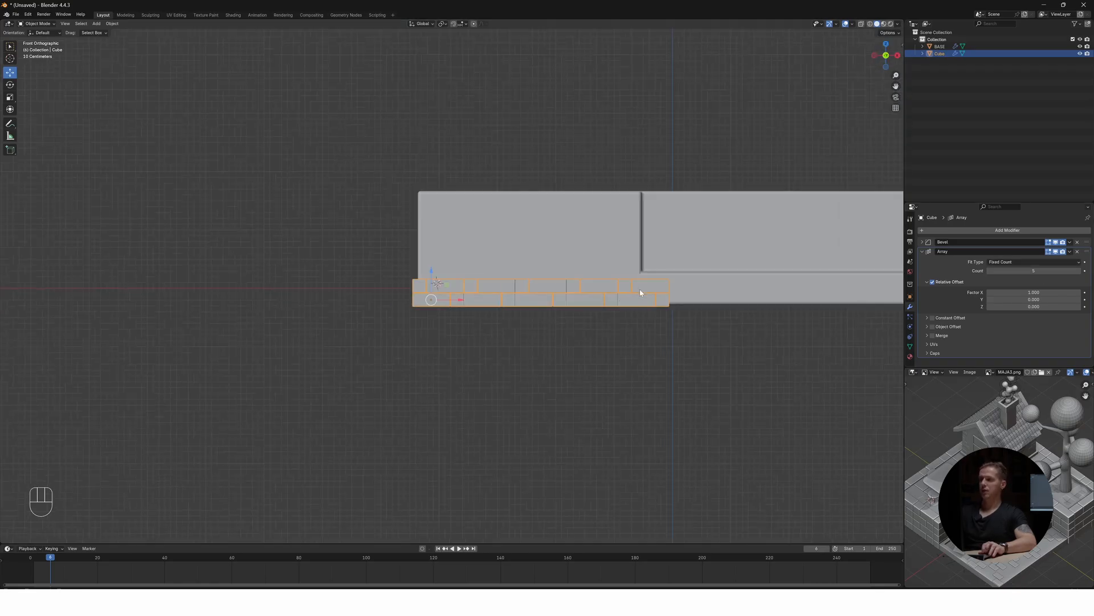
pyautogui.scroll(1, 604, 268)
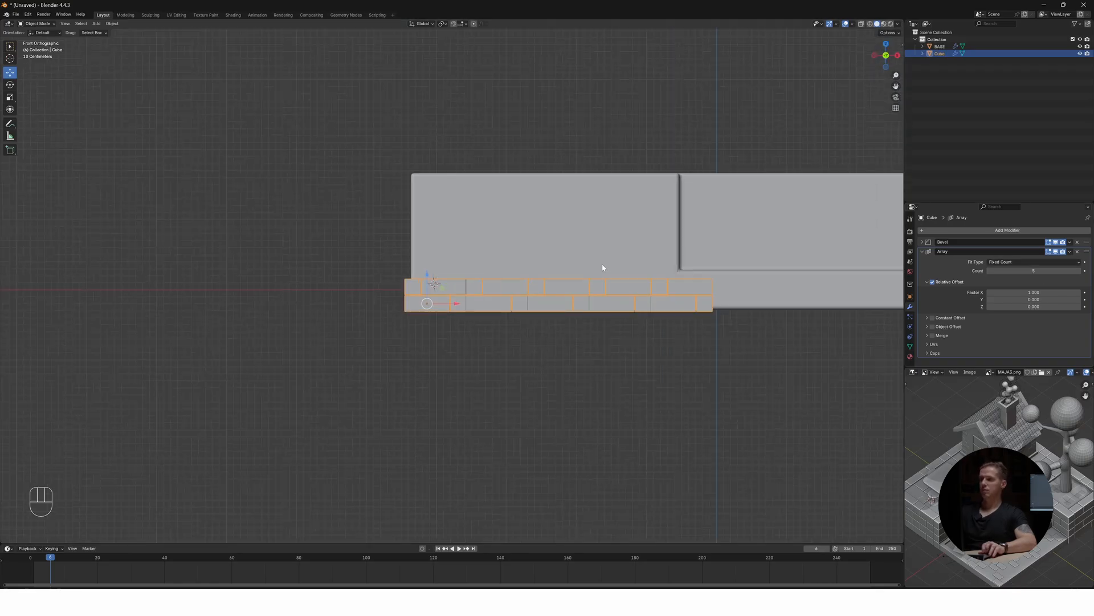
# Add a second Array modifier to the bricks with a count of 4
pyautogui.click(924, 251)
pyautogui.click(1004, 231)
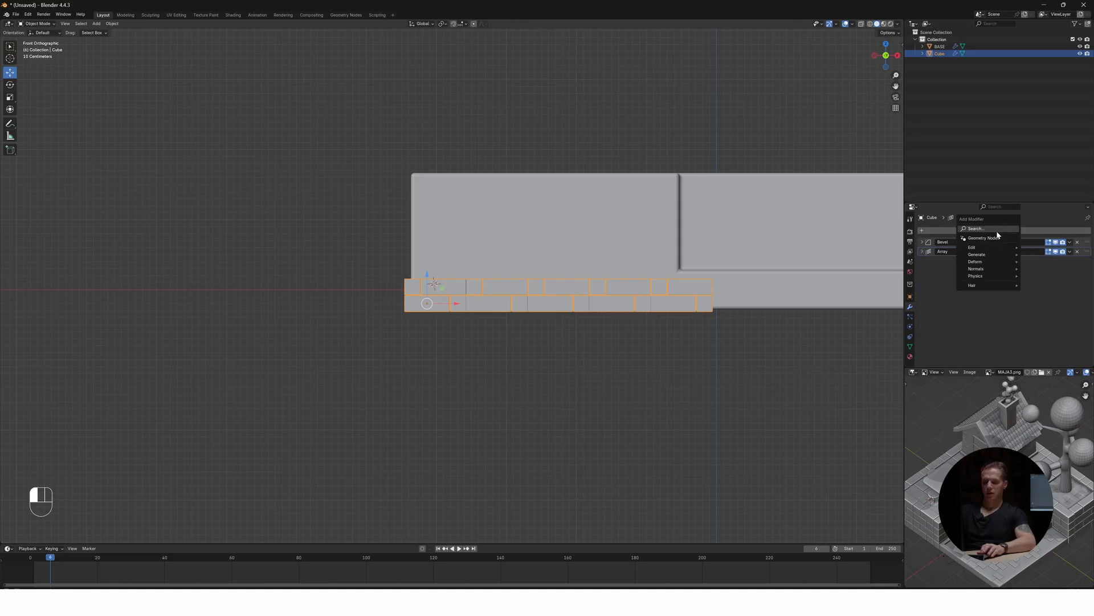
pyautogui.click(975, 228)
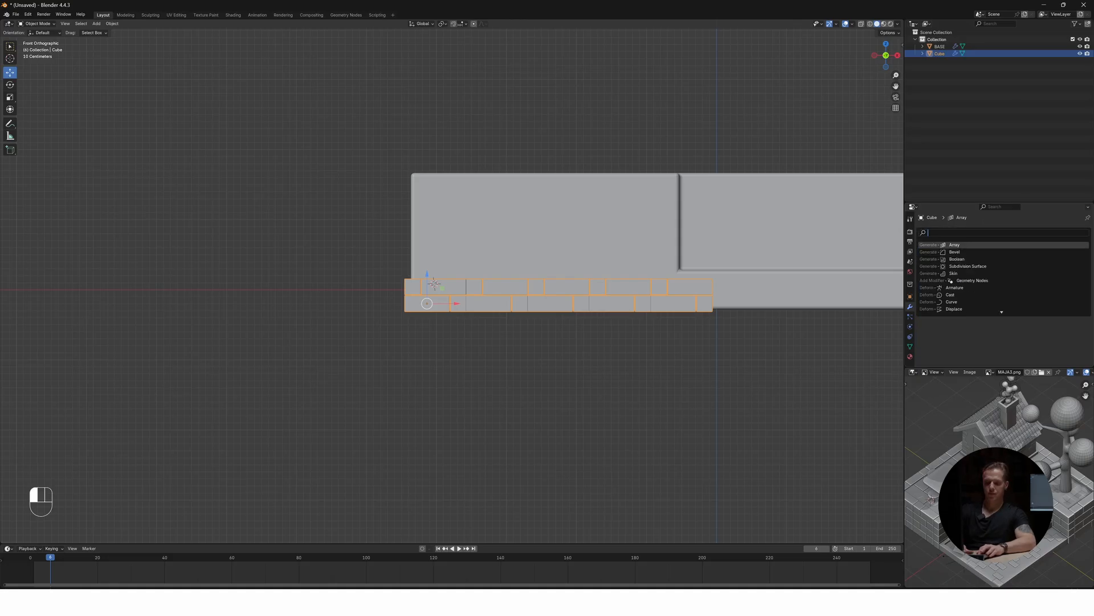
pyautogui.write('r')
pyautogui.press('Return')
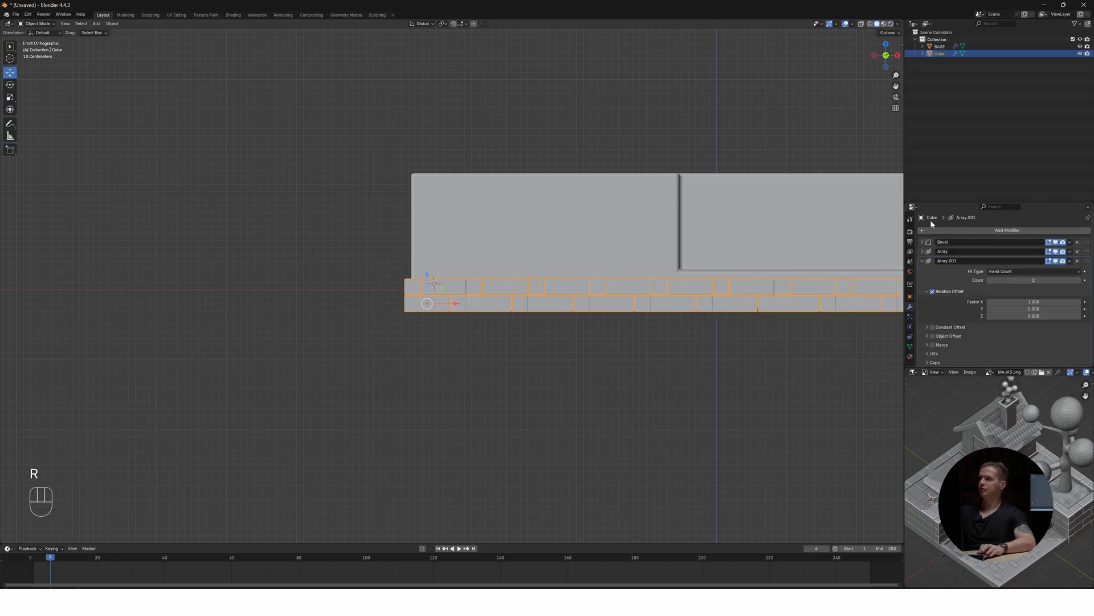
pyautogui.moveTo(1025, 281); pyautogui.dragTo(1026, 280)
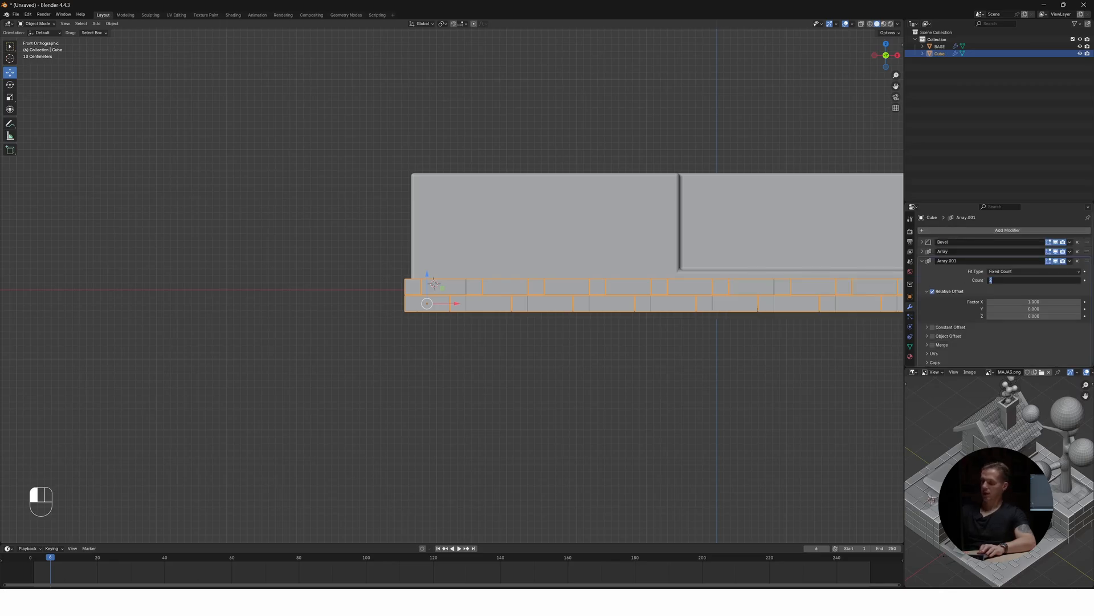
pyautogui.press('Return')
# Stack the second array upward by setting its relative offset to 0 in X and 1.020 in Z
pyautogui.click(1047, 302)
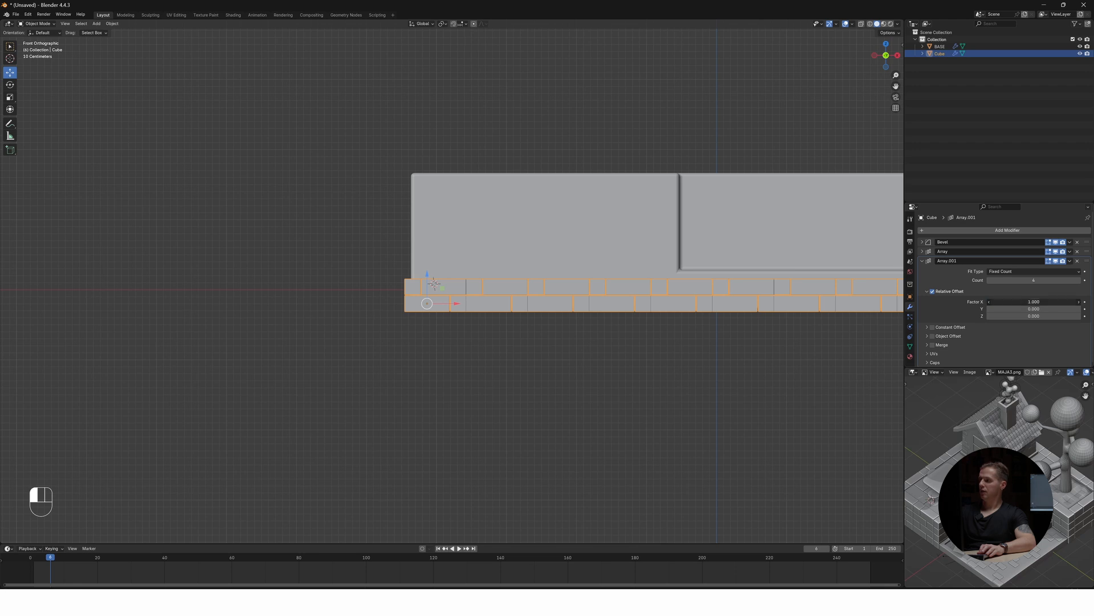
pyautogui.write('0')
pyautogui.press('Return')
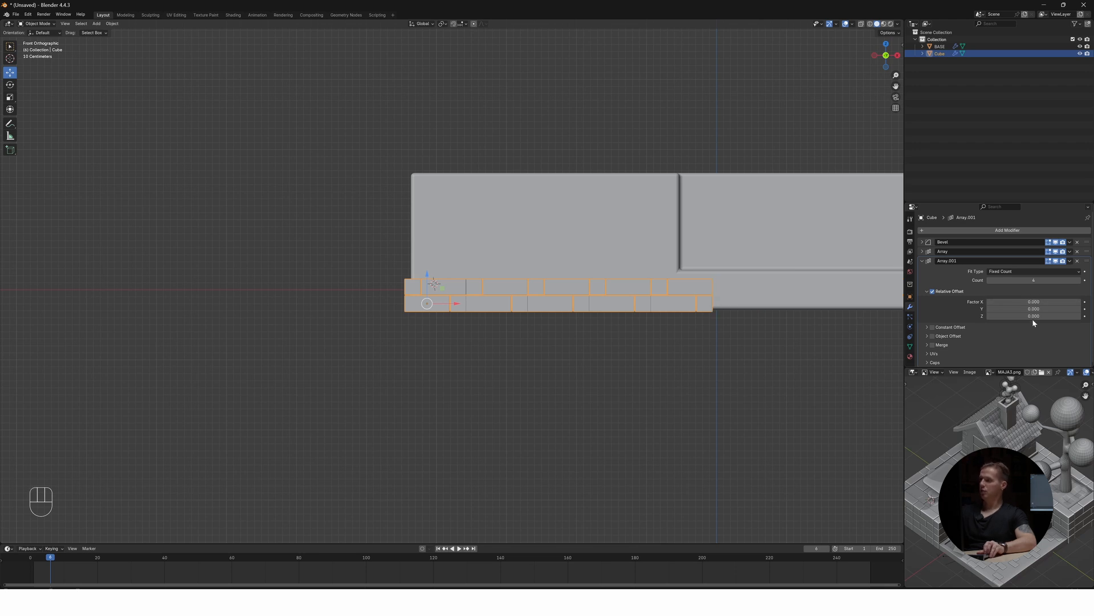
pyautogui.moveTo(1033, 316); pyautogui.dragTo(1048, 316)
pyautogui.moveTo(406, 209); pyautogui.dragTo(416, 202, button='middle')
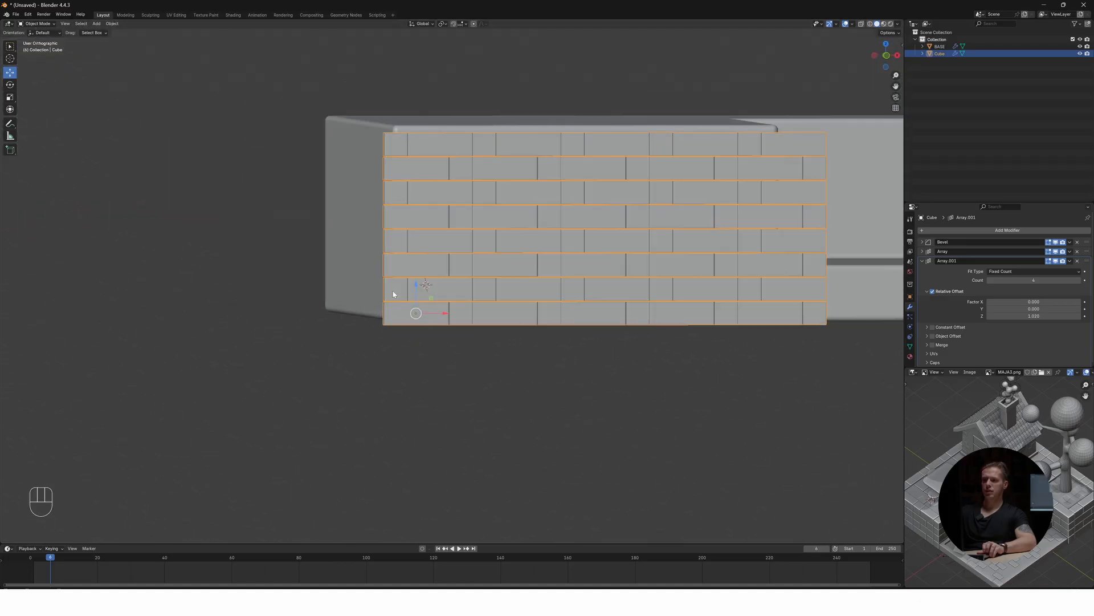
# Scale all the bricks along Z in Edit Mode so the front brick wall matches the base's height, then return to Object Mode
pyautogui.press('Tab')
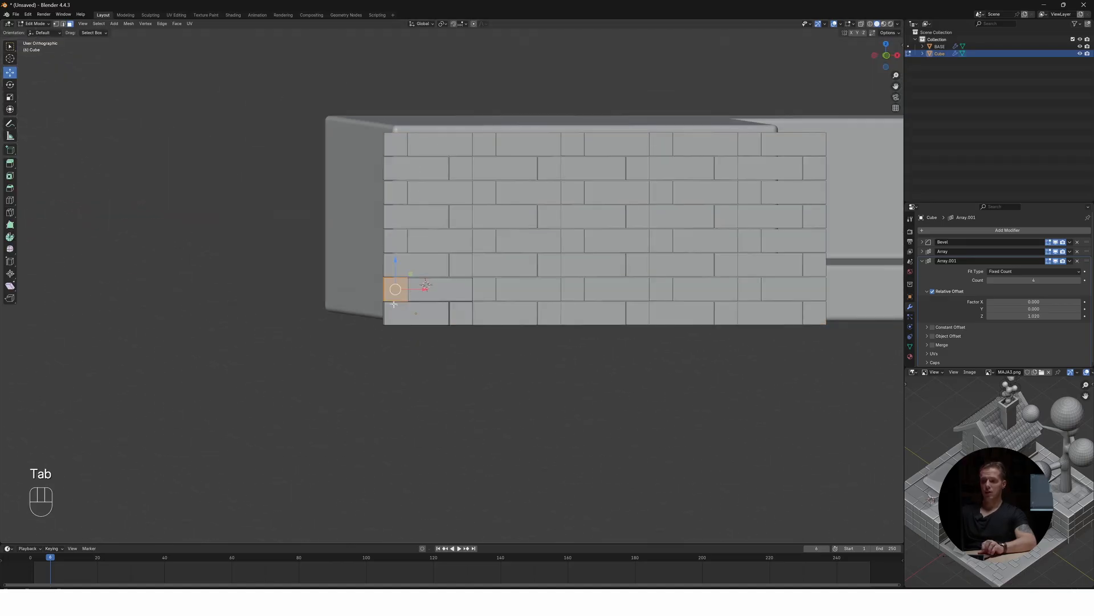
pyautogui.press('a')
pyautogui.press('s')
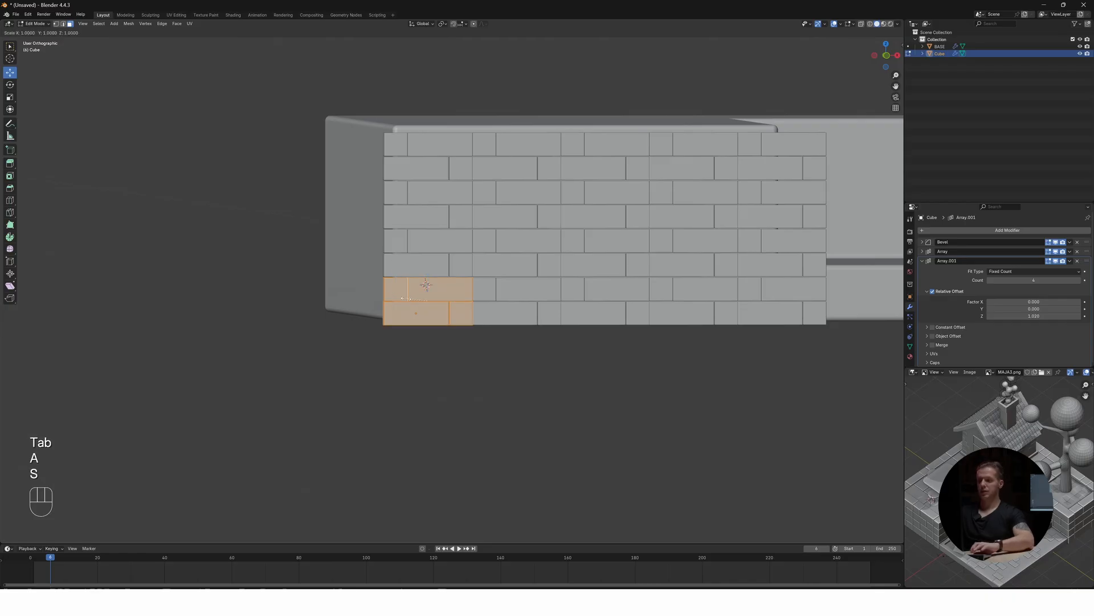
pyautogui.press('z')
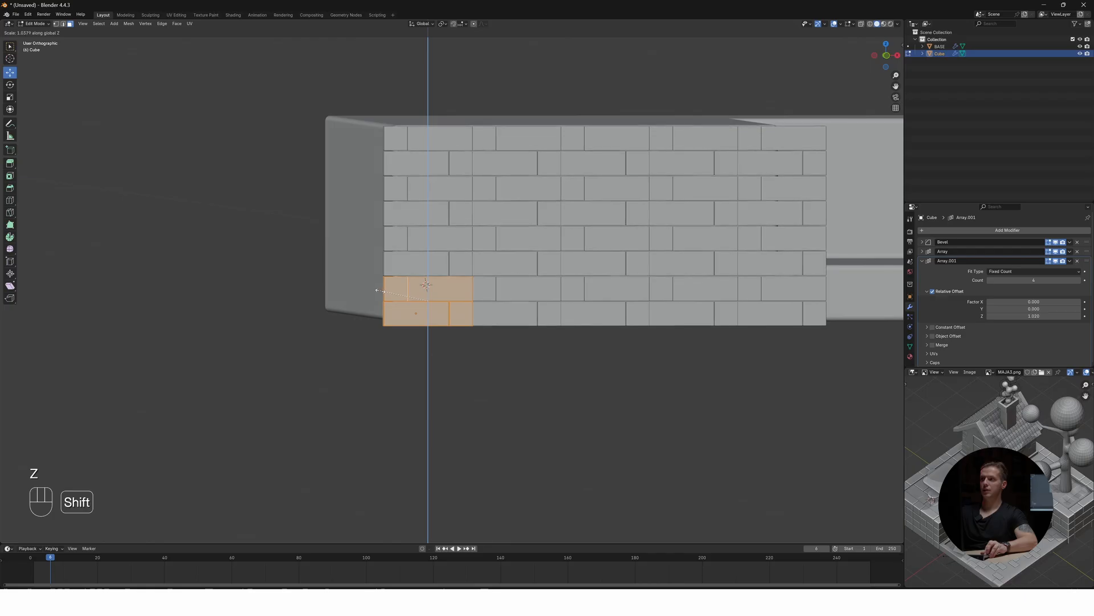
pyautogui.click(426, 285)
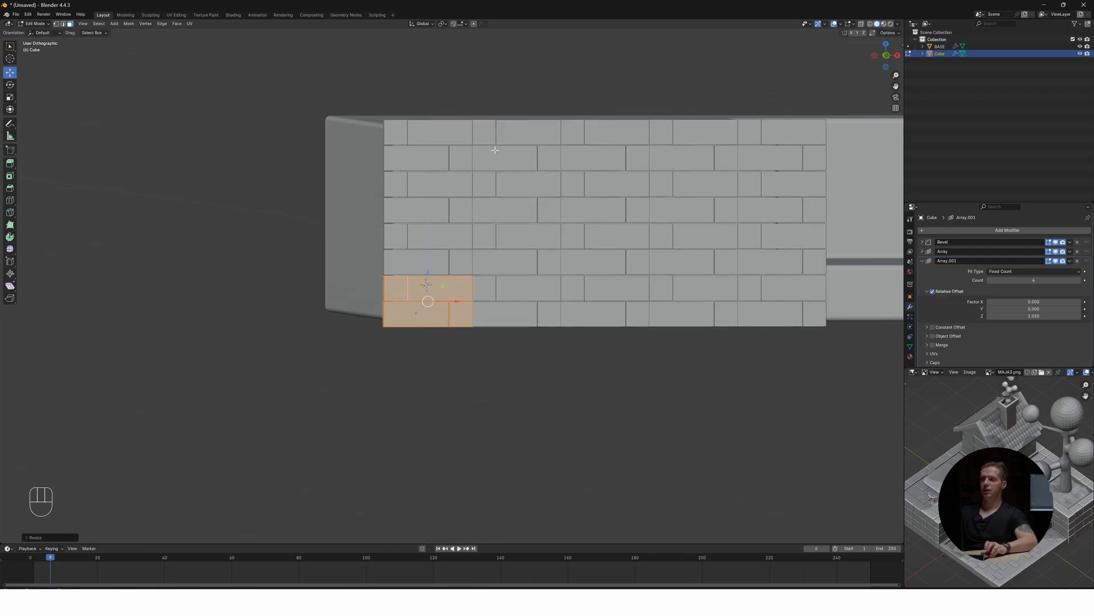
pyautogui.scroll(-3, 494, 165)
pyautogui.moveTo(493, 165); pyautogui.dragTo(443, 220, button='middle')
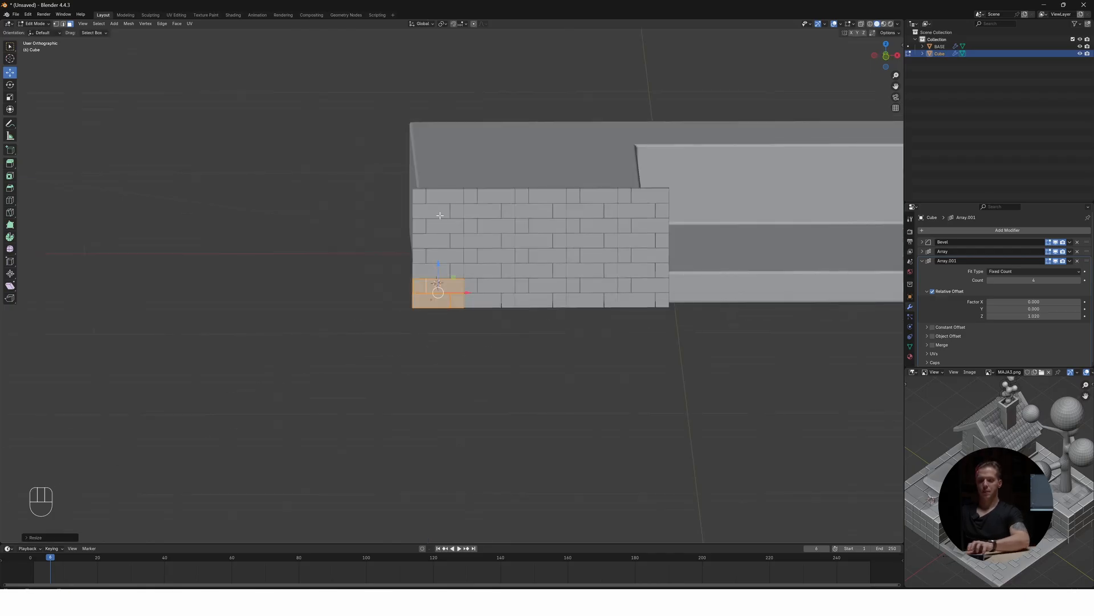
pyautogui.press('Tab')
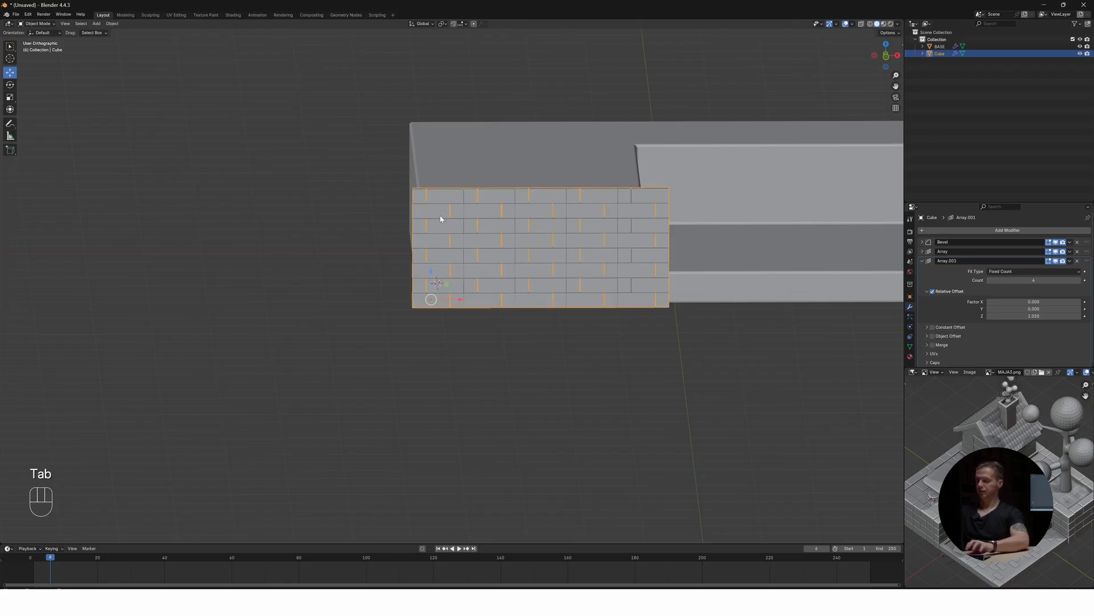
# Duplicate the front brick wall and rotate the copy 90 degrees in top view to run along the base's adjacent side
pyautogui.press('KP_5')
pyautogui.moveTo(503, 220); pyautogui.dragTo(460, 222, button='middle')
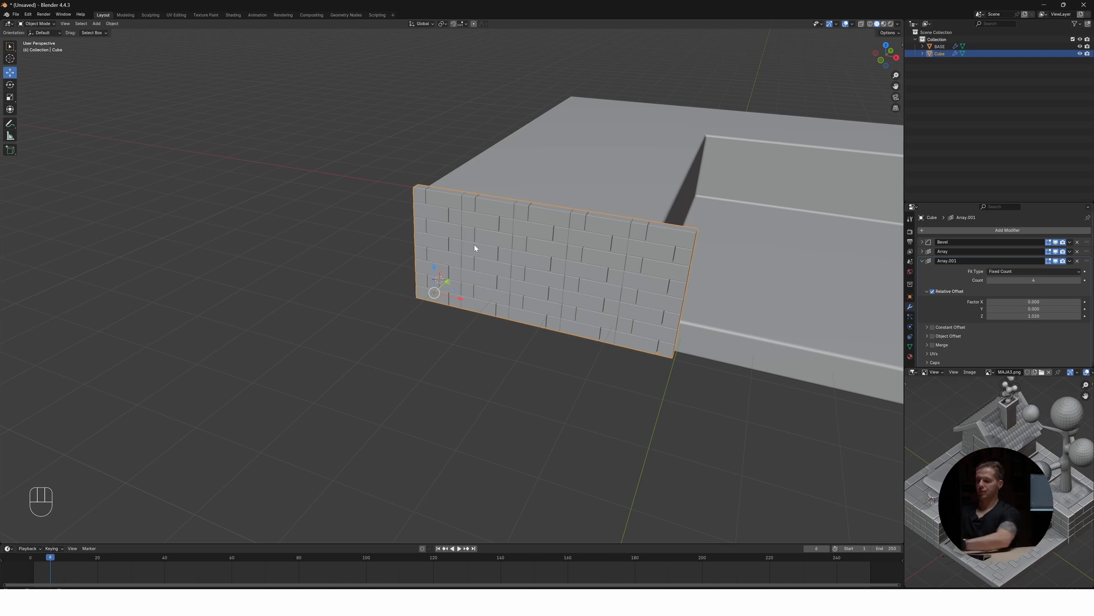
pyautogui.press('KP_7')
pyautogui.hotkey('shift', 'd')
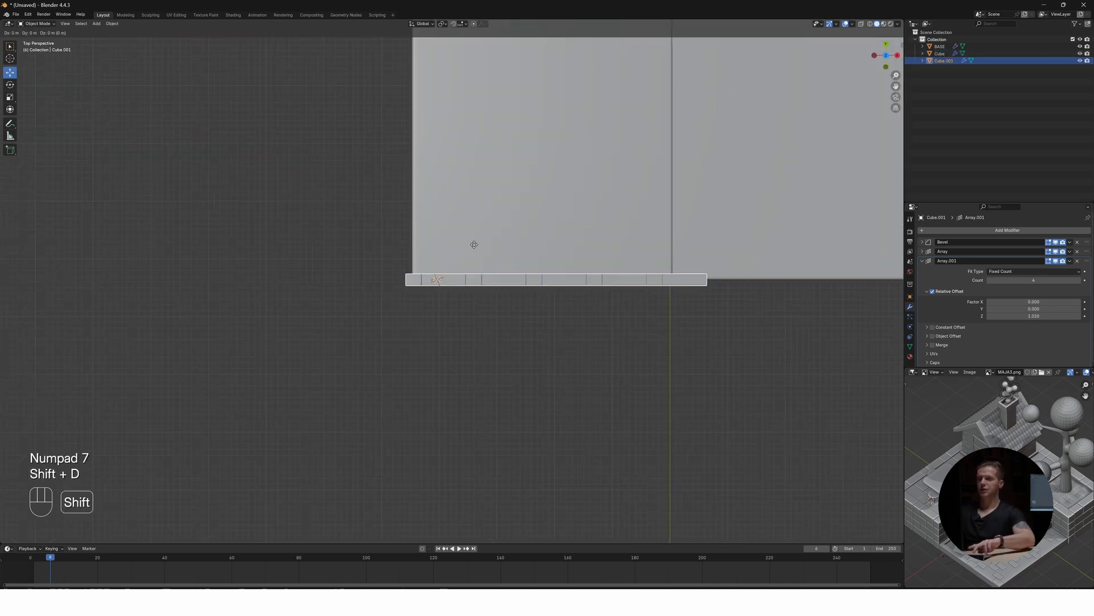
pyautogui.click(473, 223)
pyautogui.press('r')
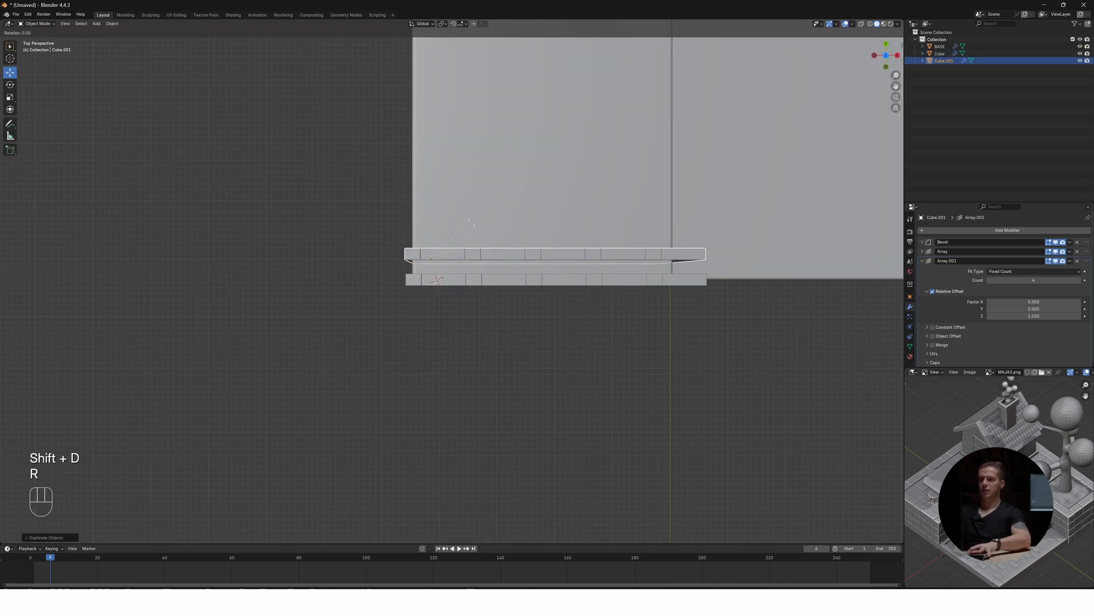
pyautogui.press('ctrl')
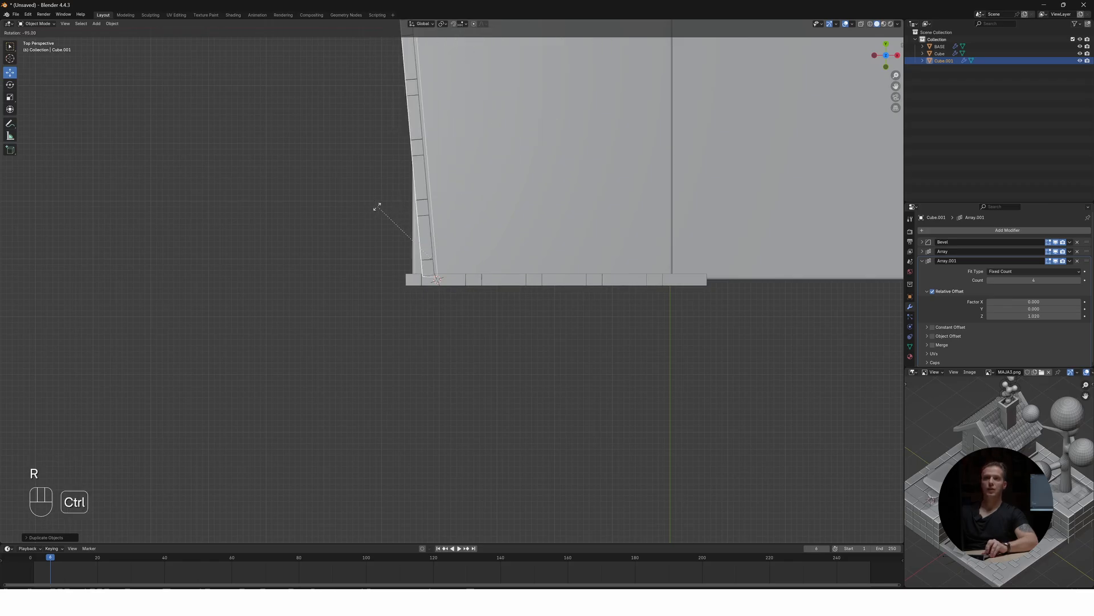
pyautogui.click(383, 206)
# Move the rotated brick wall along X and Y to line up with the base's side and meet the front wall at the corner
pyautogui.press('g')
pyautogui.press('x')
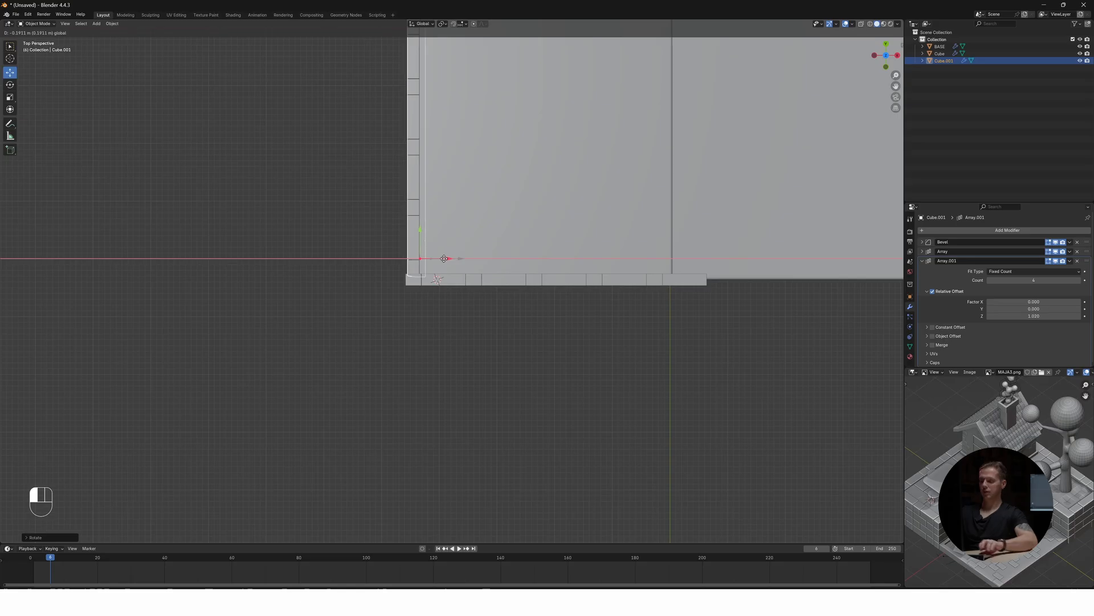
pyautogui.click(448, 265)
pyautogui.press('KP_5')
pyautogui.scroll(8, 448, 266)
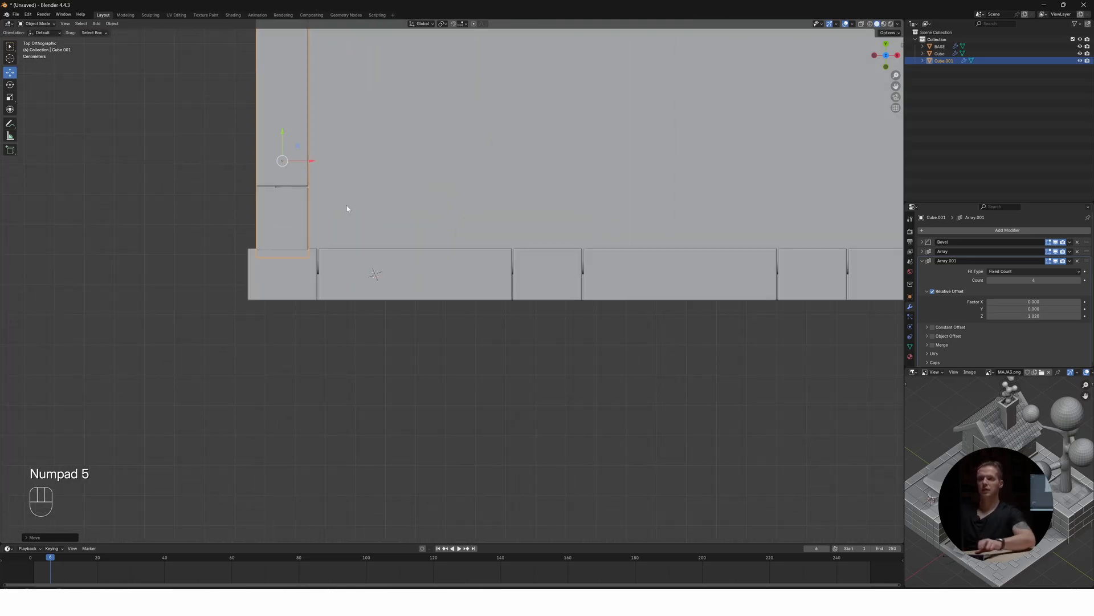
pyautogui.moveTo(310, 164); pyautogui.dragTo(275, 135)
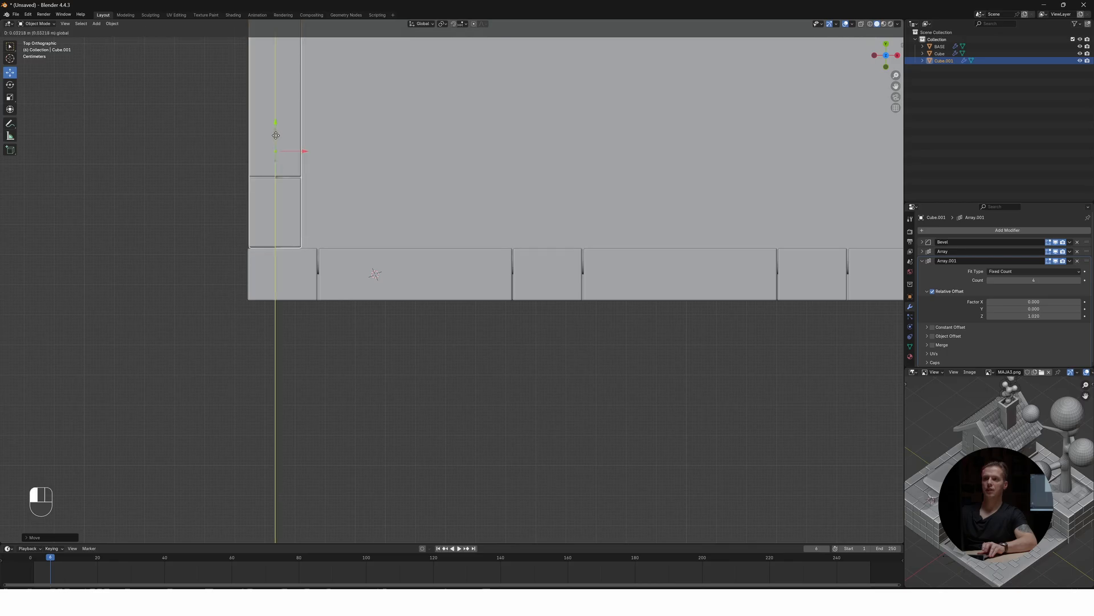
pyautogui.scroll(-6, 293, 175)
pyautogui.keyDown('shift'); pyautogui.moveTo(401, 173); pyautogui.dragTo(384, 460, button='middle'); pyautogui.keyUp('shift')
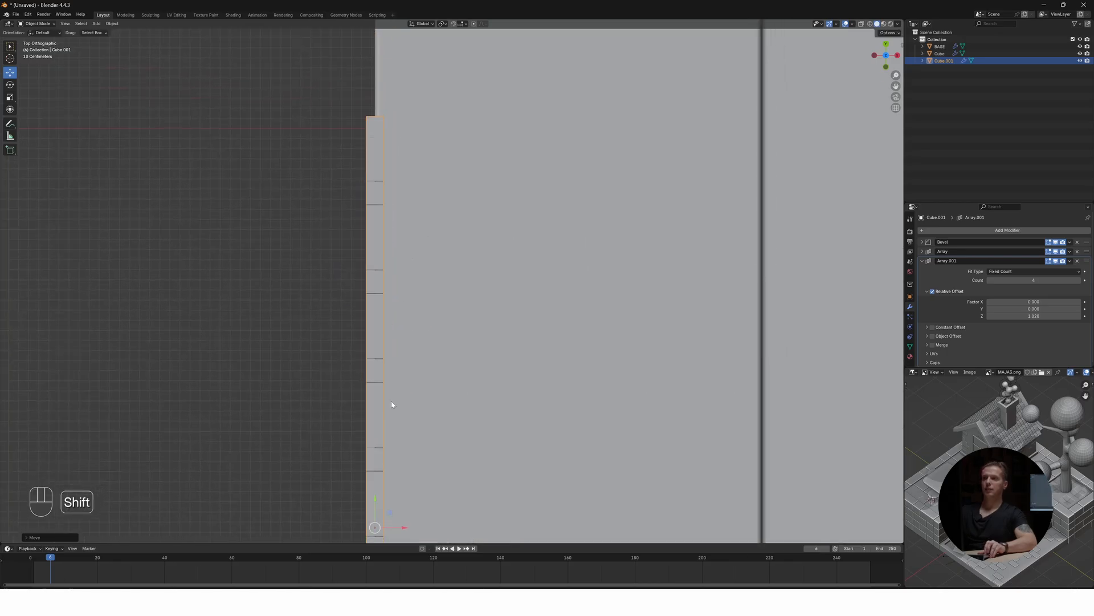
pyautogui.scroll(-4, 402, 241)
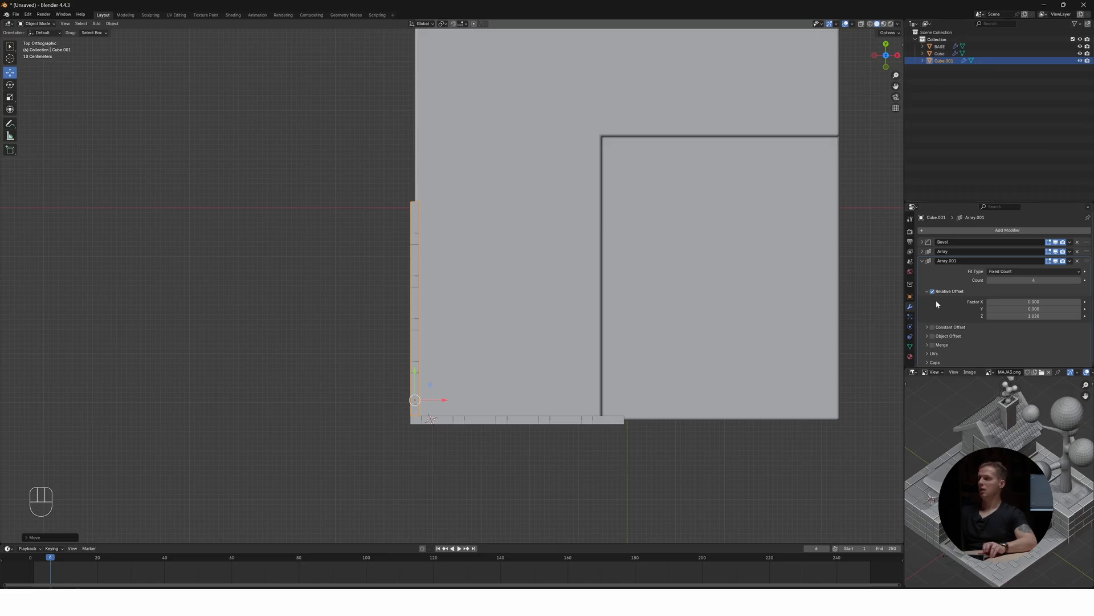
pyautogui.click(1026, 280)
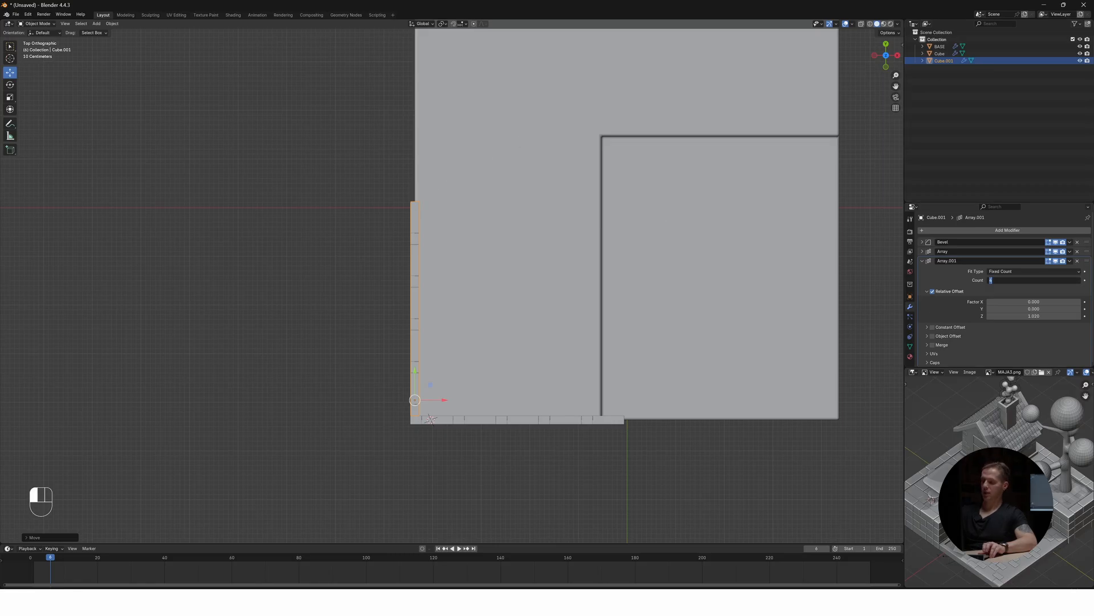
pyautogui.press('Return')
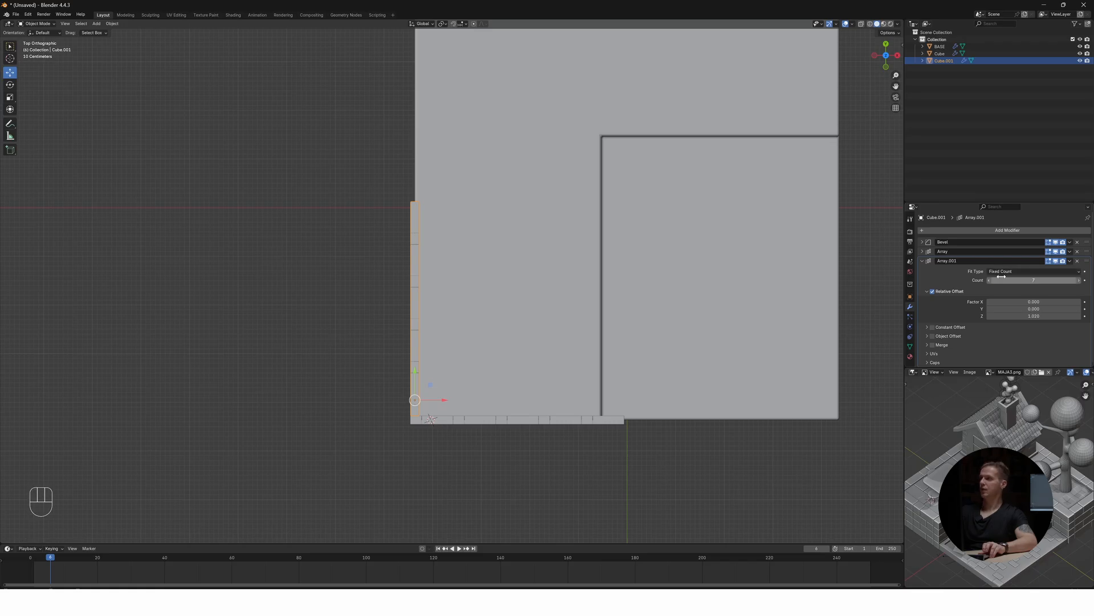
pyautogui.hotkey('ctrl', 'z')
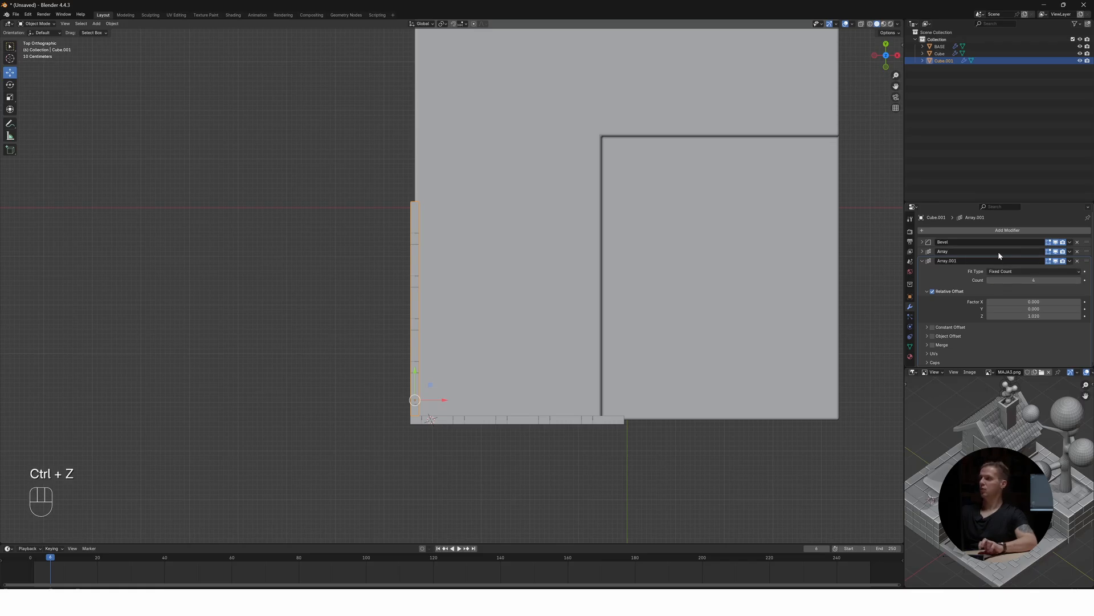
# Set the side wall's first Array count to 10 to extend the bricks along the base's full side
pyautogui.click(923, 252)
pyautogui.doubleClick(1031, 271)
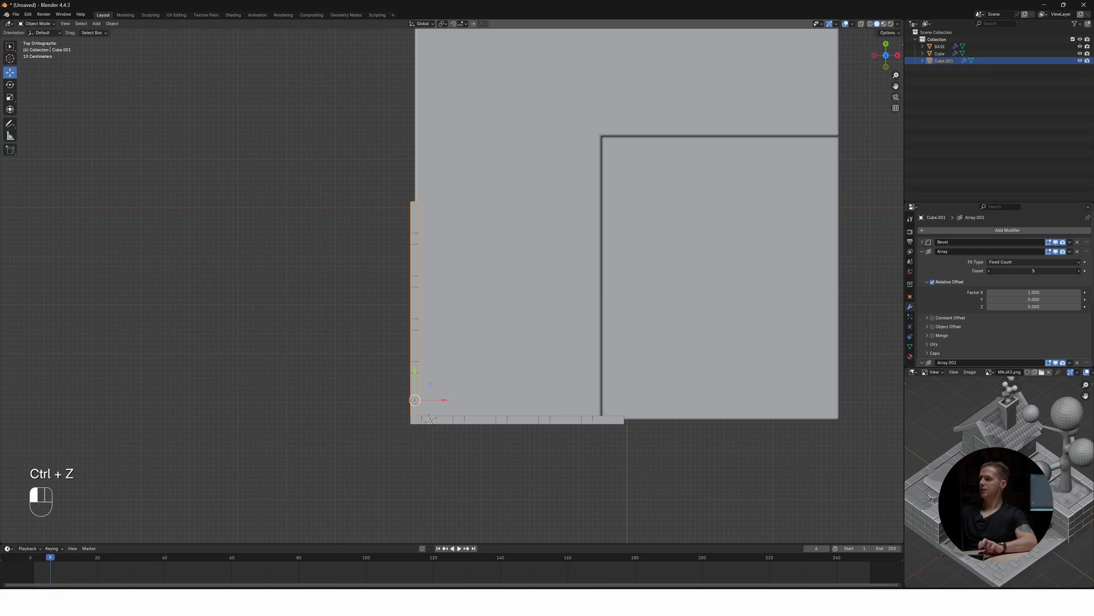
pyautogui.write('7')
pyautogui.press('Return')
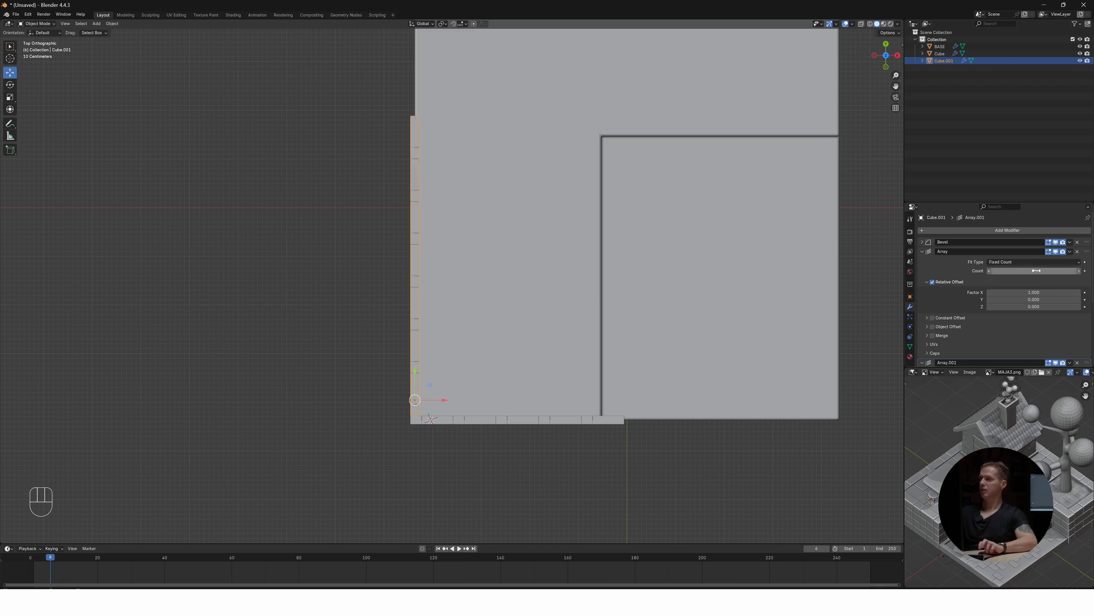
pyautogui.click(1036, 271)
pyautogui.write('9')
pyautogui.press('Return')
pyautogui.keyDown('shift'); pyautogui.scroll(5, 548, 205); pyautogui.keyUp('shift')
pyautogui.click(1032, 265)
pyautogui.click(1033, 270)
pyautogui.press('Return')
# Scale the side wall's bricks along Y in Edit Mode to stretch the wall towards the base's far corner
pyautogui.keyDown('shift'); pyautogui.moveTo(381, 396); pyautogui.dragTo(464, 249, button='middle'); pyautogui.keyUp('shift')
pyautogui.scroll(5, 577, 268)
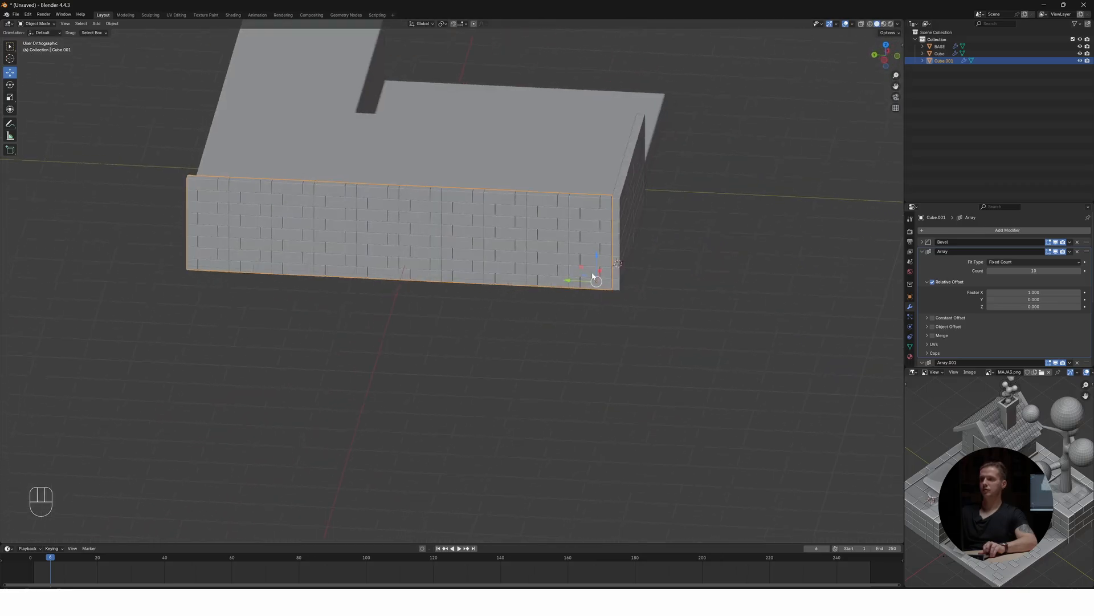
pyautogui.press('Tab')
pyautogui.press('s')
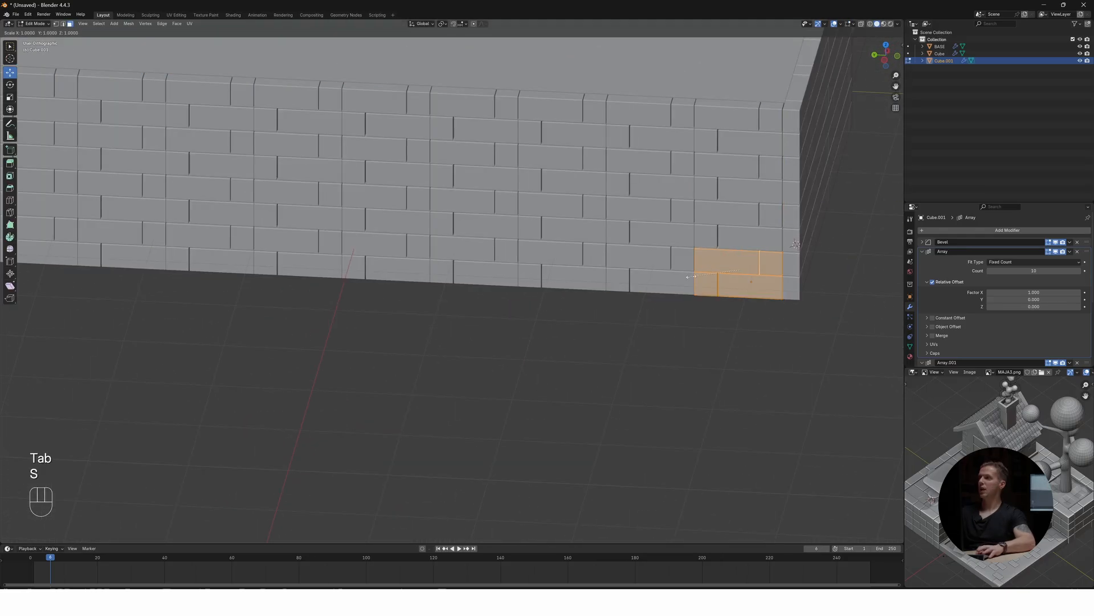
pyautogui.press('y')
pyautogui.press('shift')
pyautogui.click(693, 277)
pyautogui.scroll(-2, 483, 292)
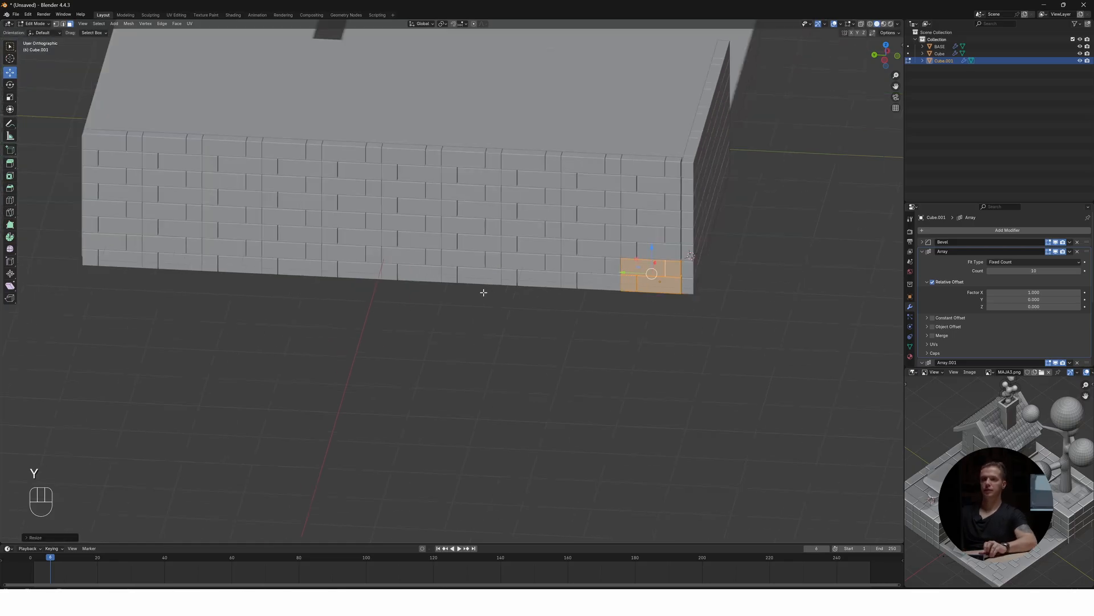
# Stretch the side wall's bricks slightly more along Y so they extend just past the far corner, then return to Object Mode
pyautogui.moveTo(374, 280); pyautogui.dragTo(253, 262, button='middle')
pyautogui.moveTo(224, 261); pyautogui.dragTo(366, 248, button='middle')
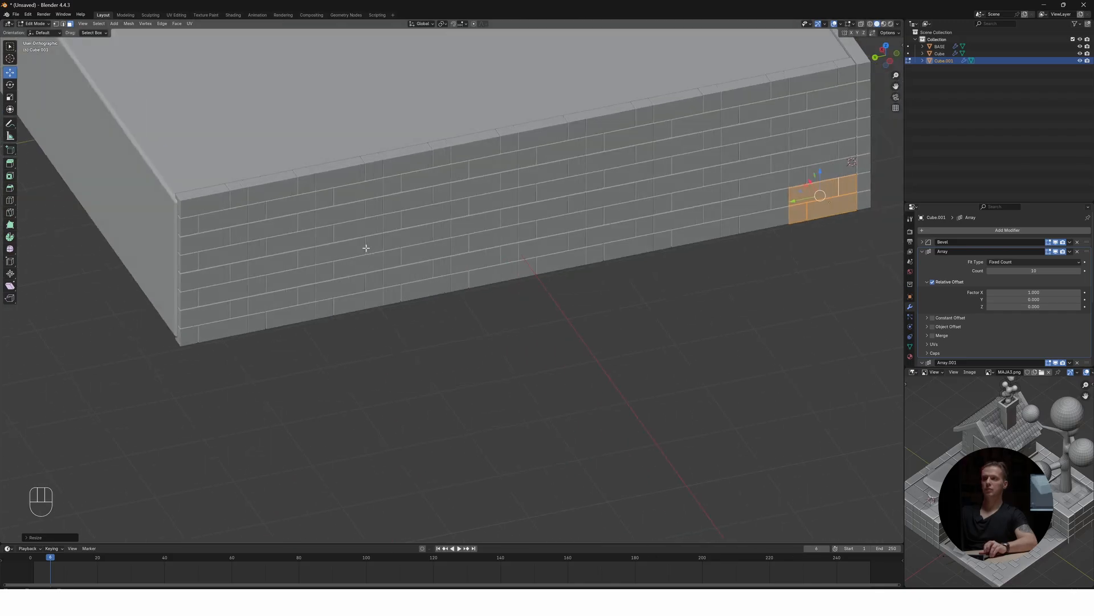
pyautogui.press('s')
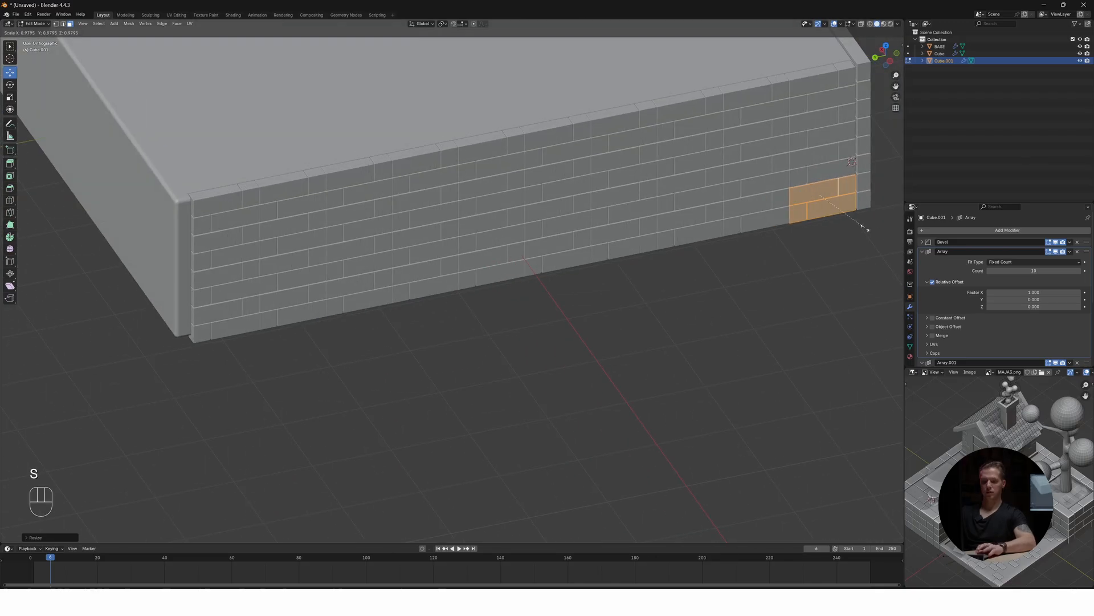
pyautogui.press('y')
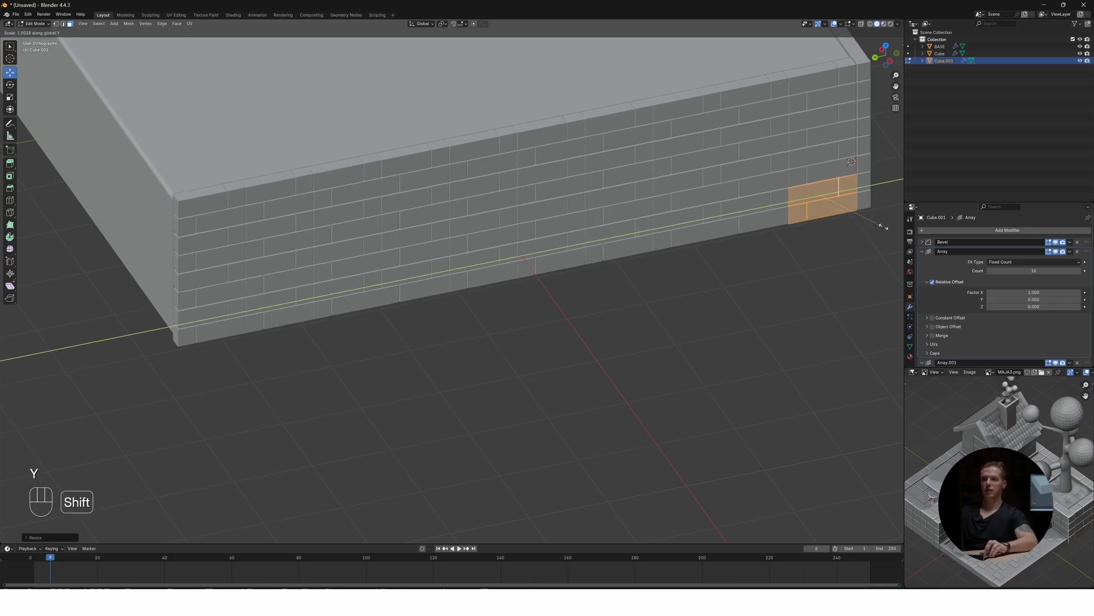
pyautogui.click(883, 222)
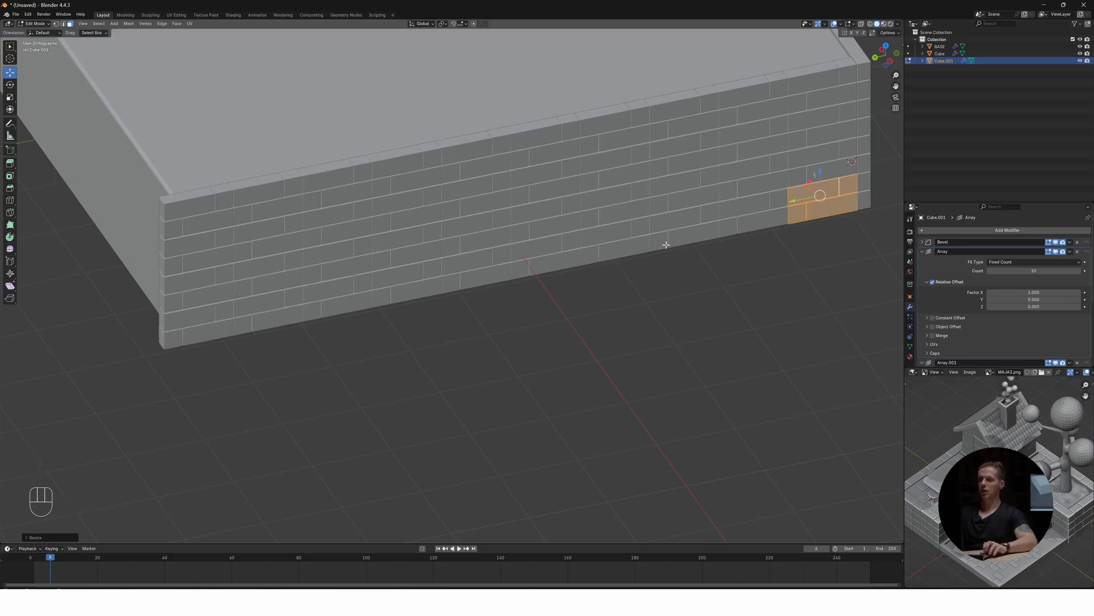
pyautogui.scroll(-4, 657, 258)
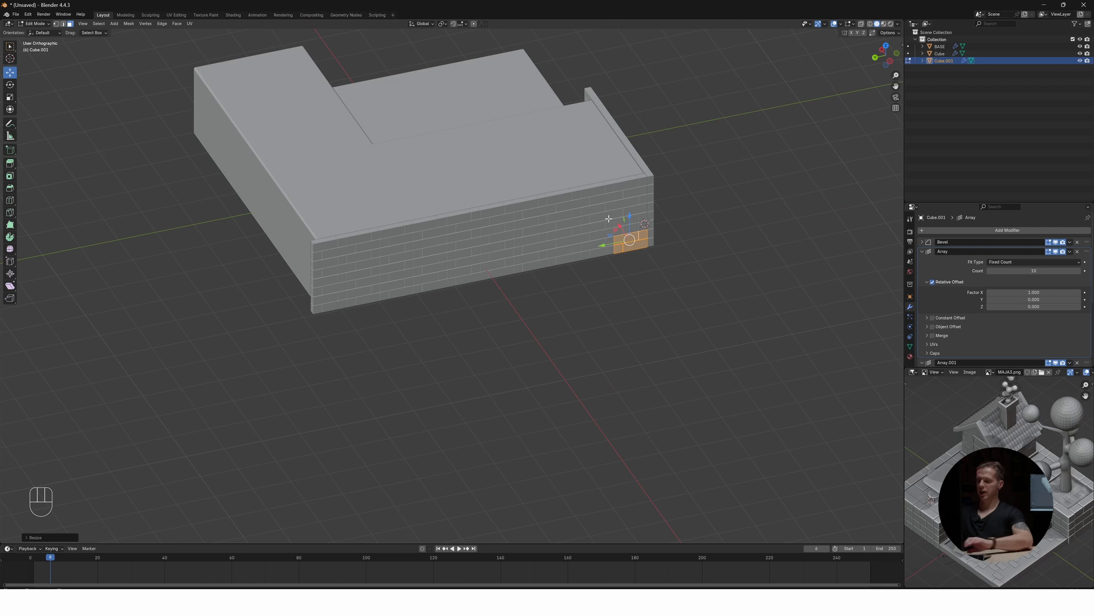
pyautogui.press('KP_5')
pyautogui.moveTo(435, 196); pyautogui.dragTo(504, 145, button='middle')
pyautogui.press('Tab')
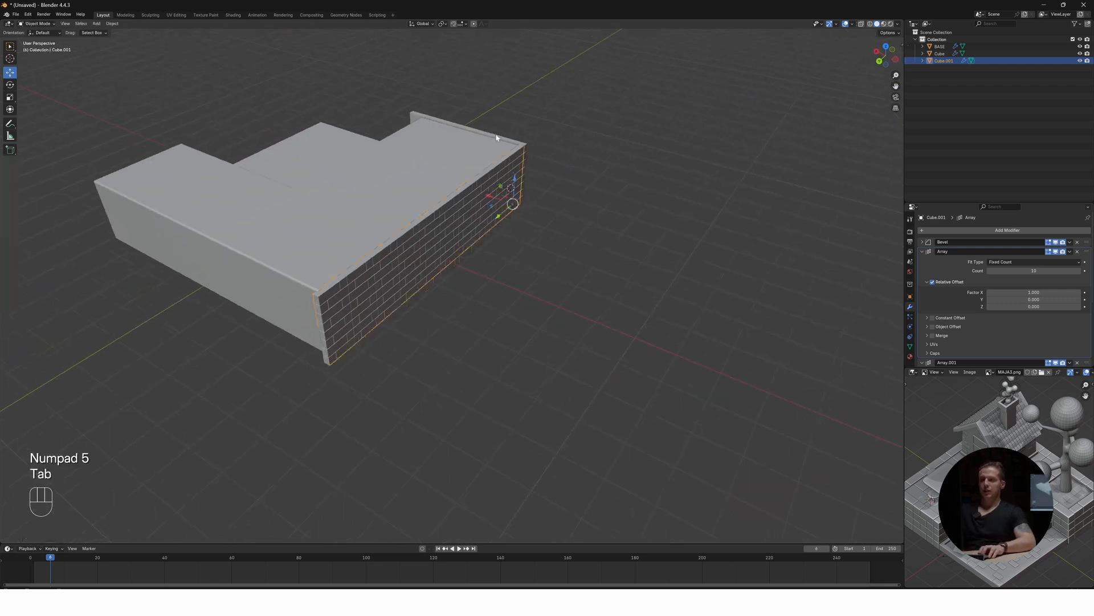
# Duplicate the front brick wall and move the copy along Y to the base's back side
pyautogui.hotkey('shift', 'd')
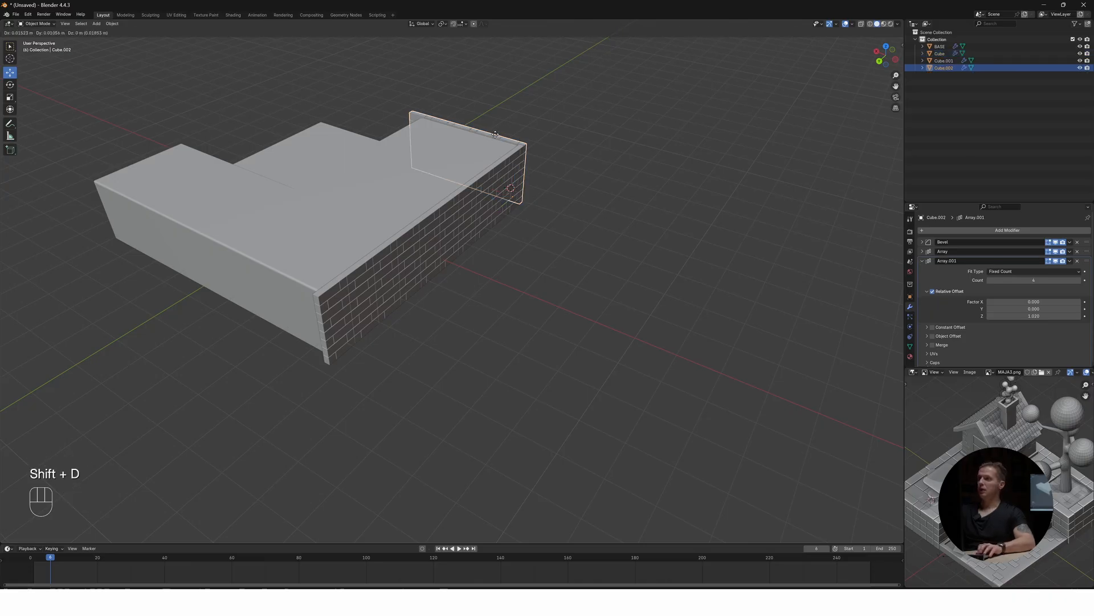
pyautogui.press('y')
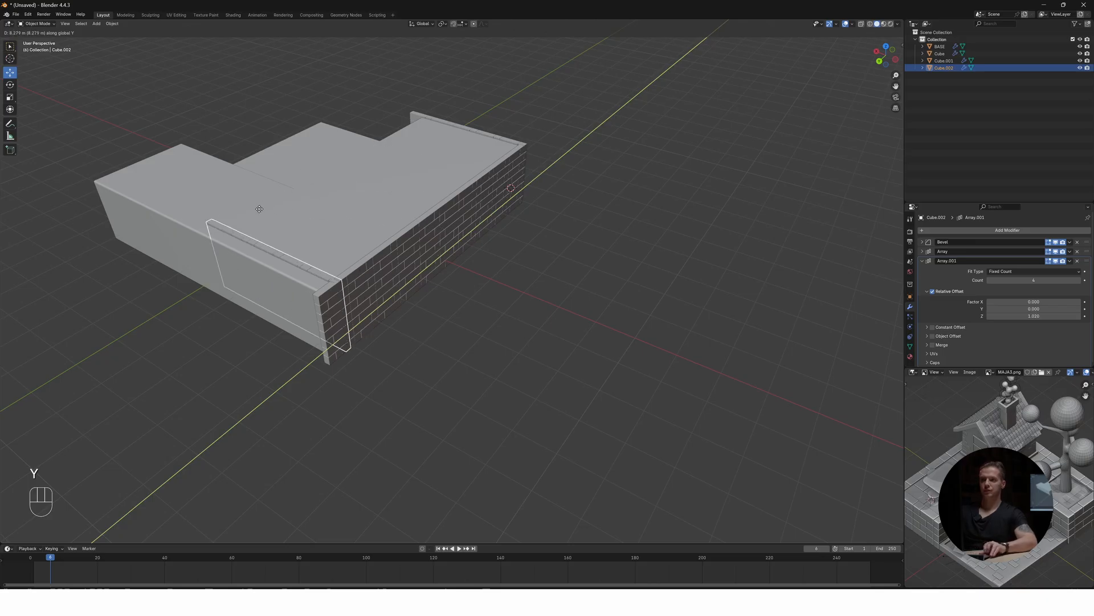
pyautogui.click(251, 225)
# Set the back wall's first Array count to 10 to extend the bricks along the base's back side
pyautogui.moveTo(262, 232); pyautogui.dragTo(406, 206, button='middle')
pyautogui.keyDown('shift'); pyautogui.moveTo(738, 204); pyautogui.dragTo(632, 219, button='middle'); pyautogui.keyUp('shift')
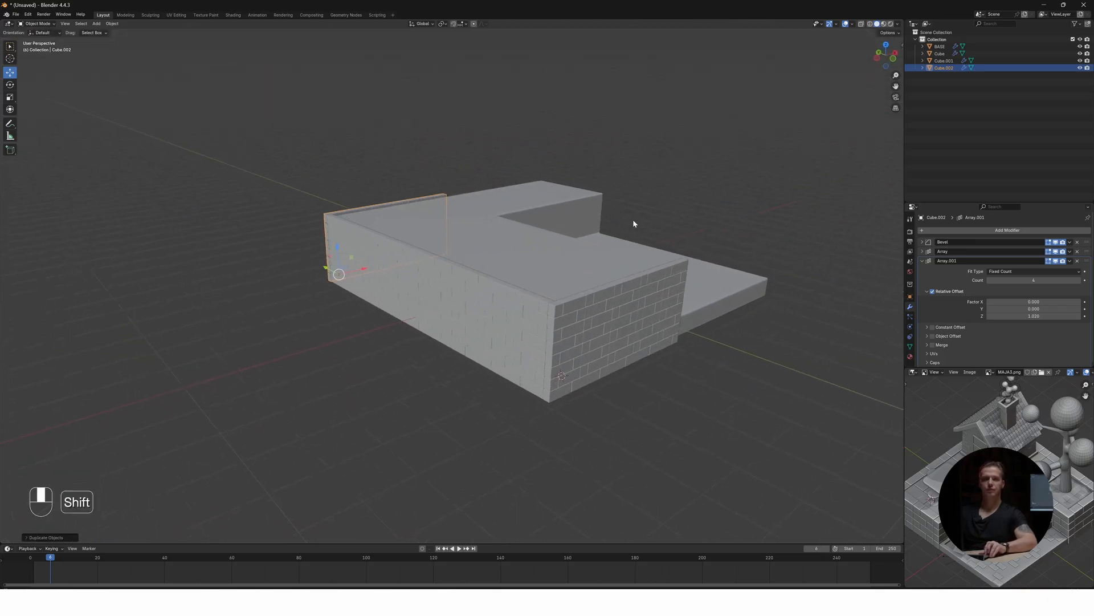
pyautogui.moveTo(699, 226); pyautogui.dragTo(603, 240, button='middle')
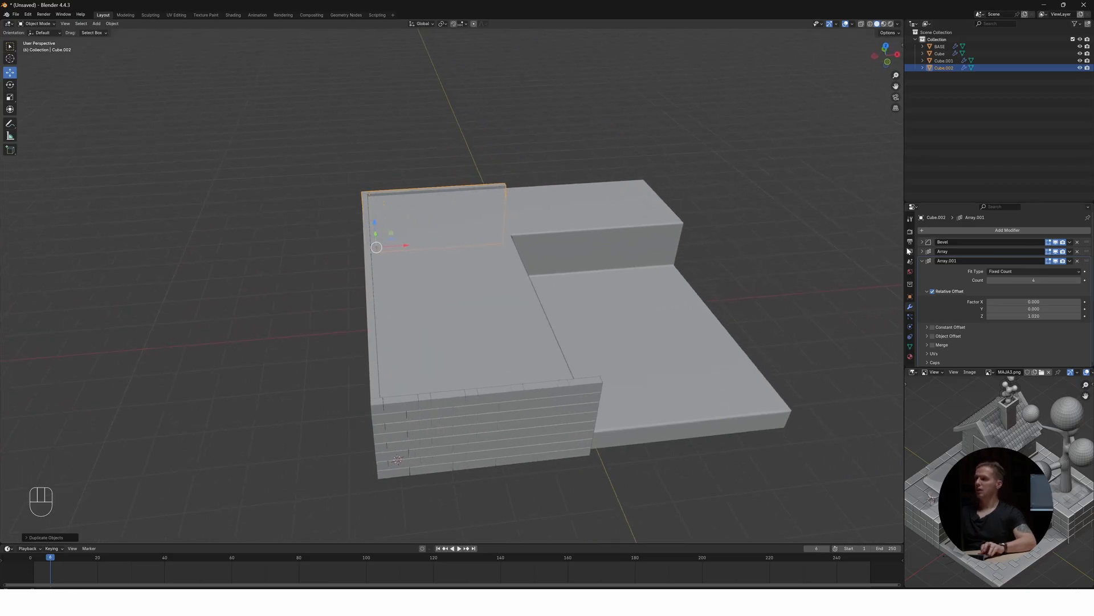
pyautogui.click(923, 252)
pyautogui.doubleClick(1034, 271)
pyautogui.write('7')
pyautogui.press('Return')
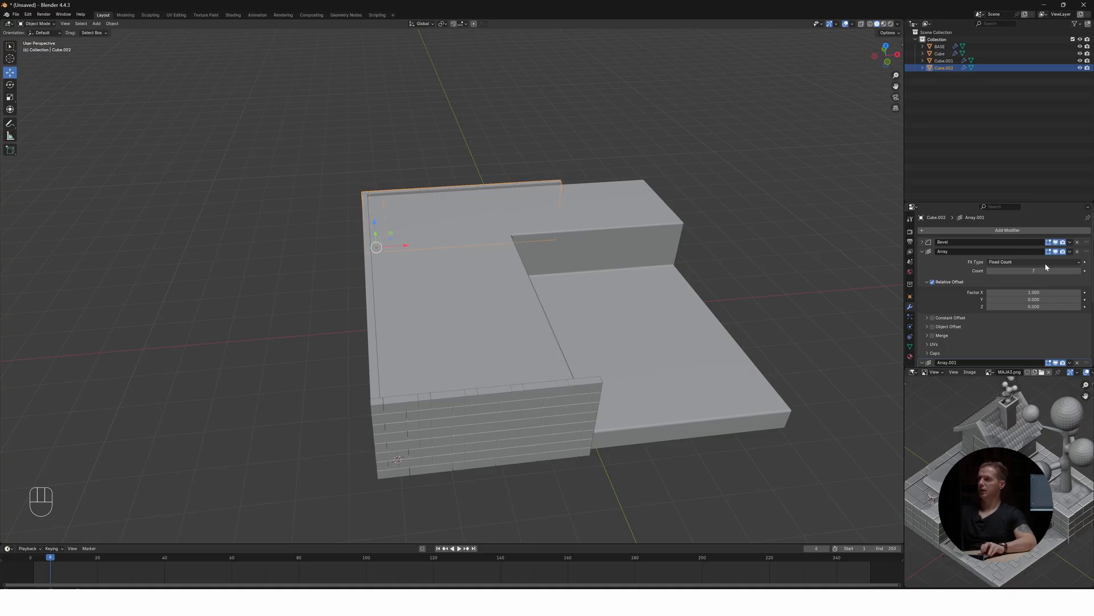
pyautogui.doubleClick(1054, 272)
pyautogui.write('10')
pyautogui.press('Return')
pyautogui.moveTo(597, 234); pyautogui.dragTo(355, 303, button='middle')
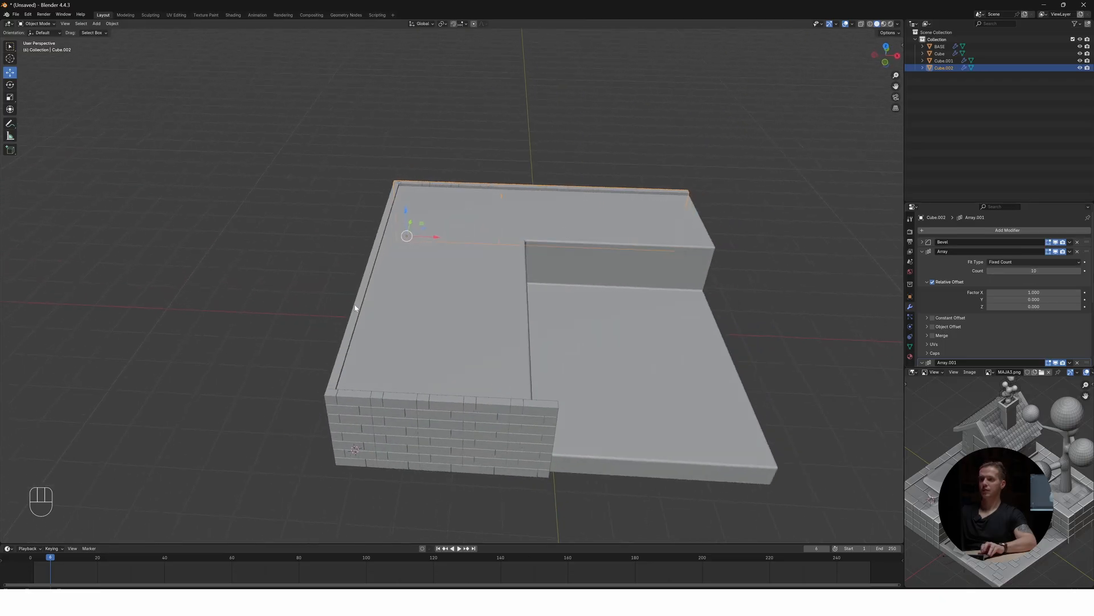
# Duplicate the long side brick wall and move the copy along X to the base's opposite side
pyautogui.click(360, 303)
pyautogui.hotkey('shift', 'd')
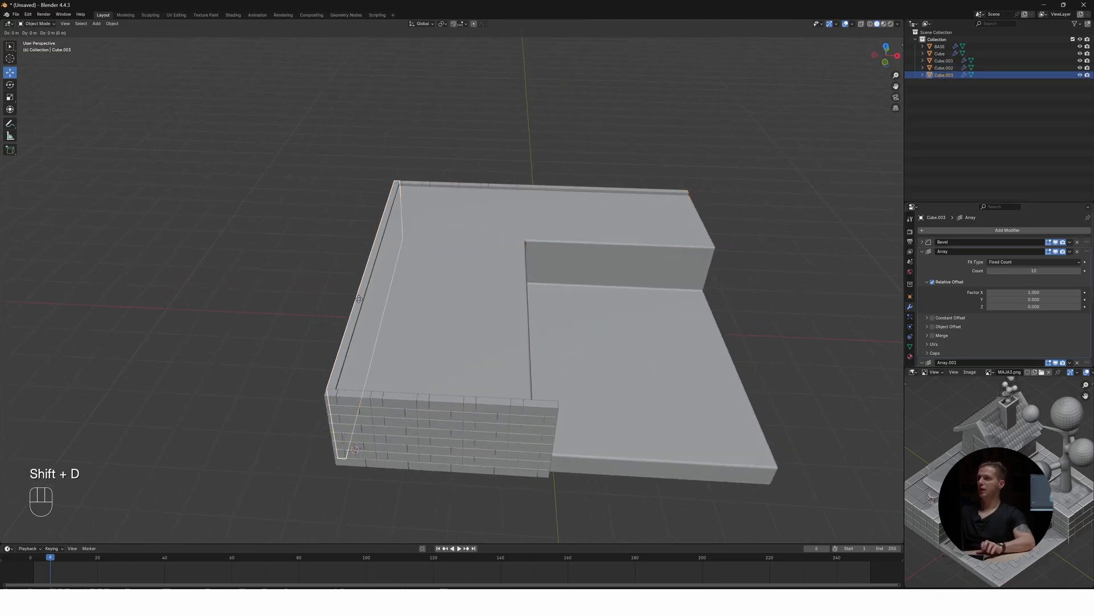
pyautogui.press('x')
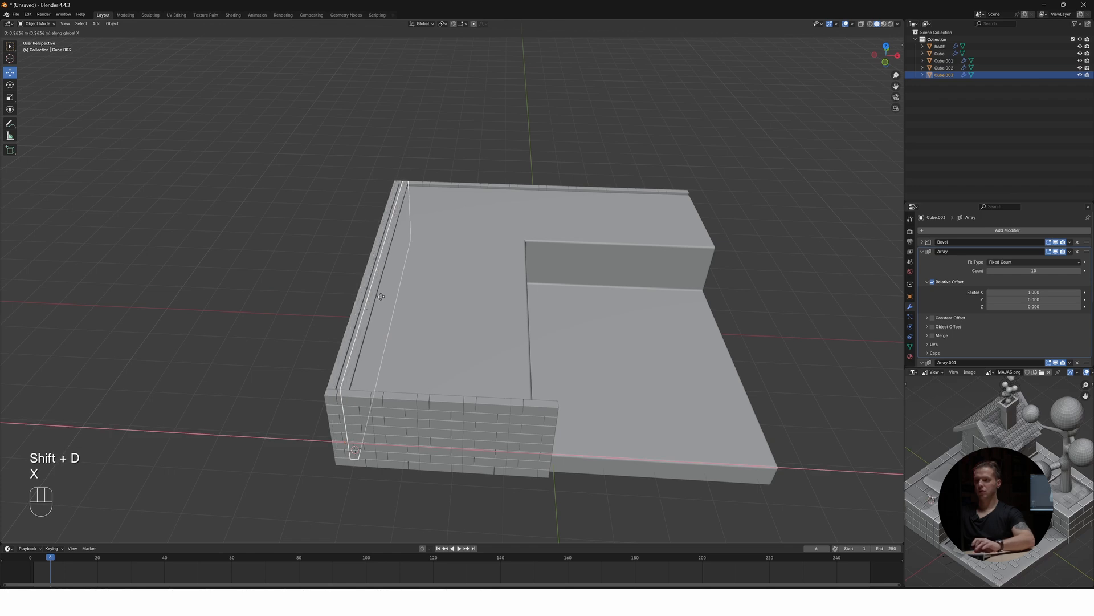
pyautogui.click(780, 316)
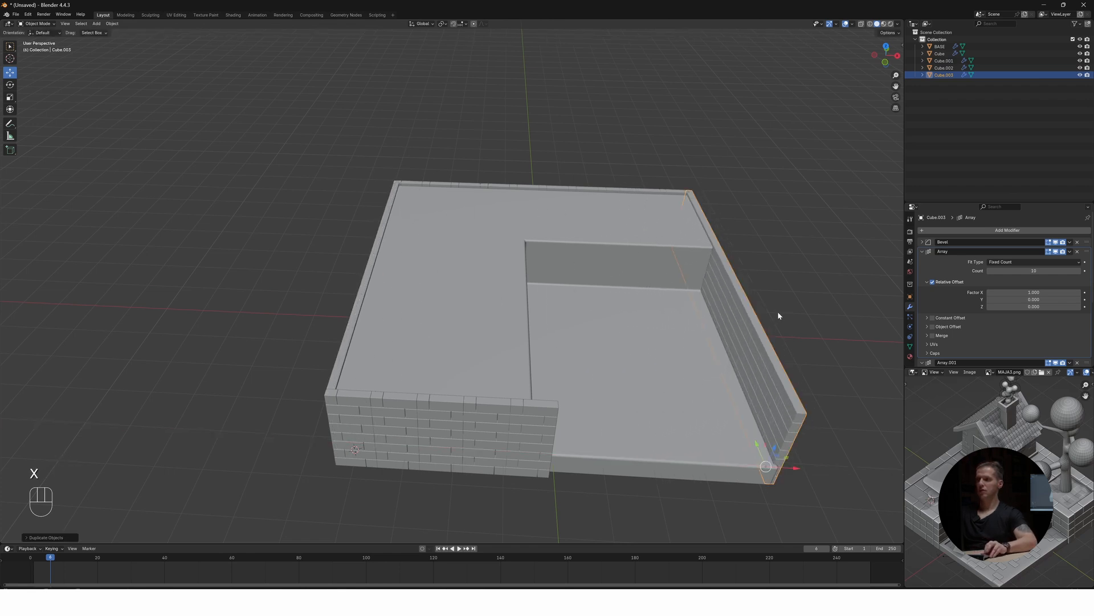
# Set the copied wall's first Array count to 2 and move it along Y beside the raised terrace
pyautogui.click(1035, 272)
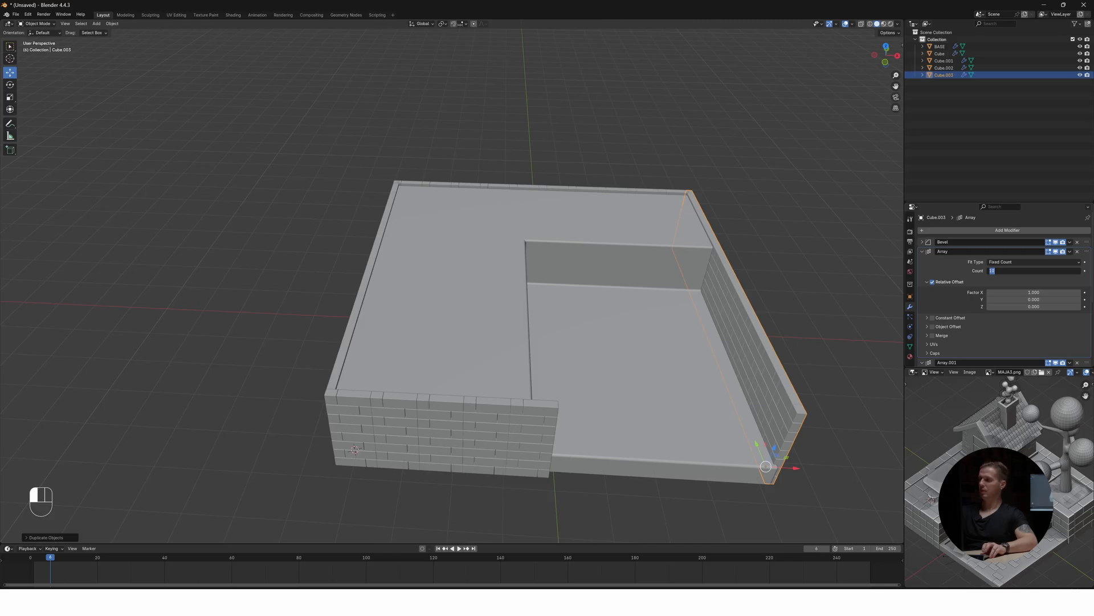
pyautogui.write('5')
pyautogui.press('Return')
pyautogui.click(1034, 270)
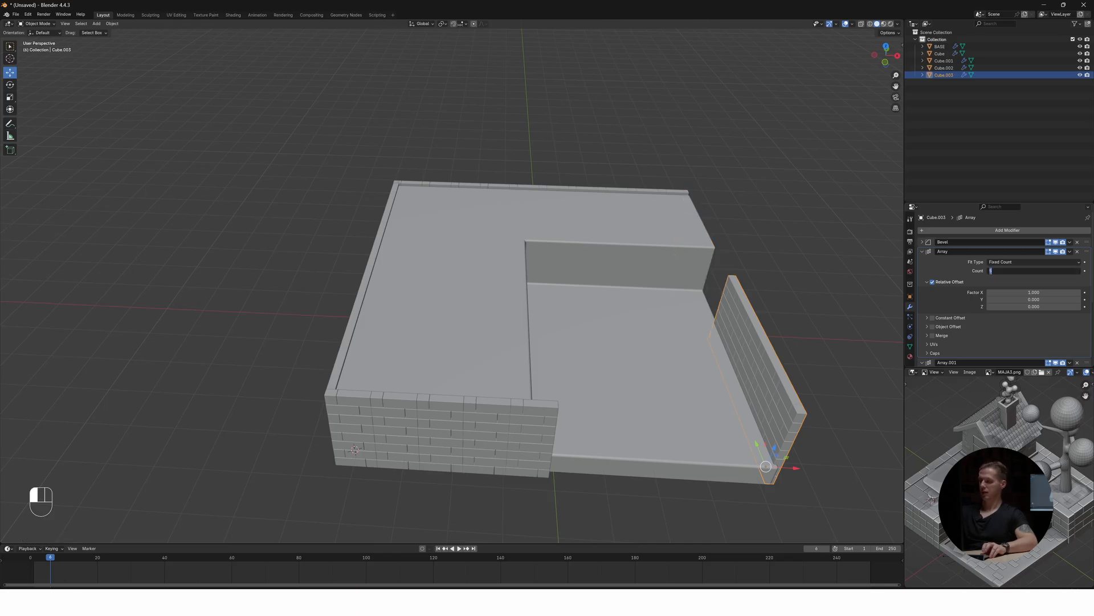
pyautogui.write('2')
pyautogui.press('Return')
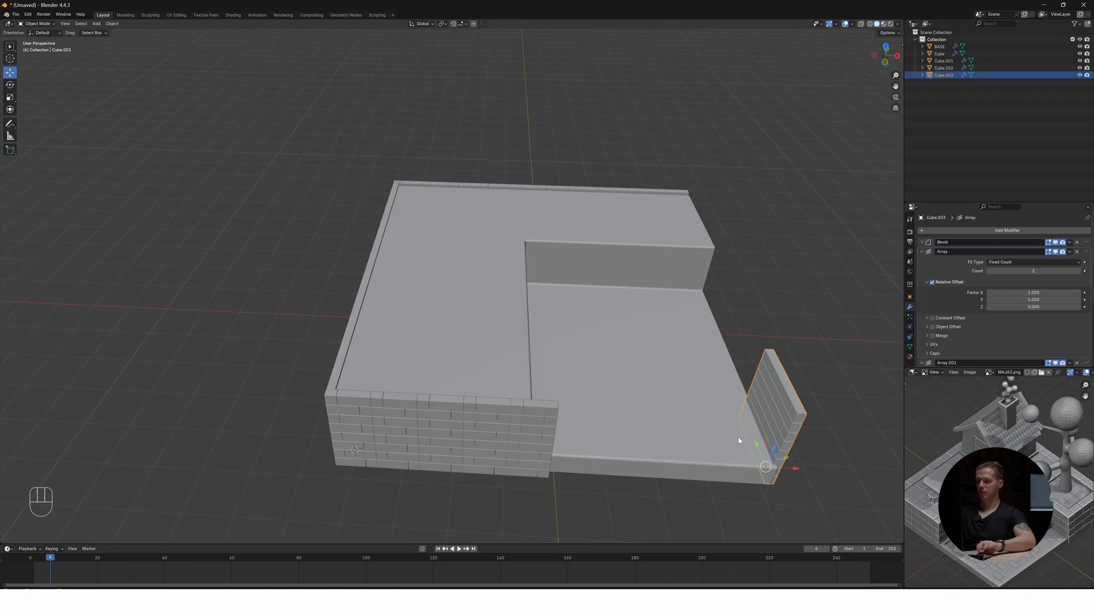
pyautogui.press('KP_7')
pyautogui.press('KP_5')
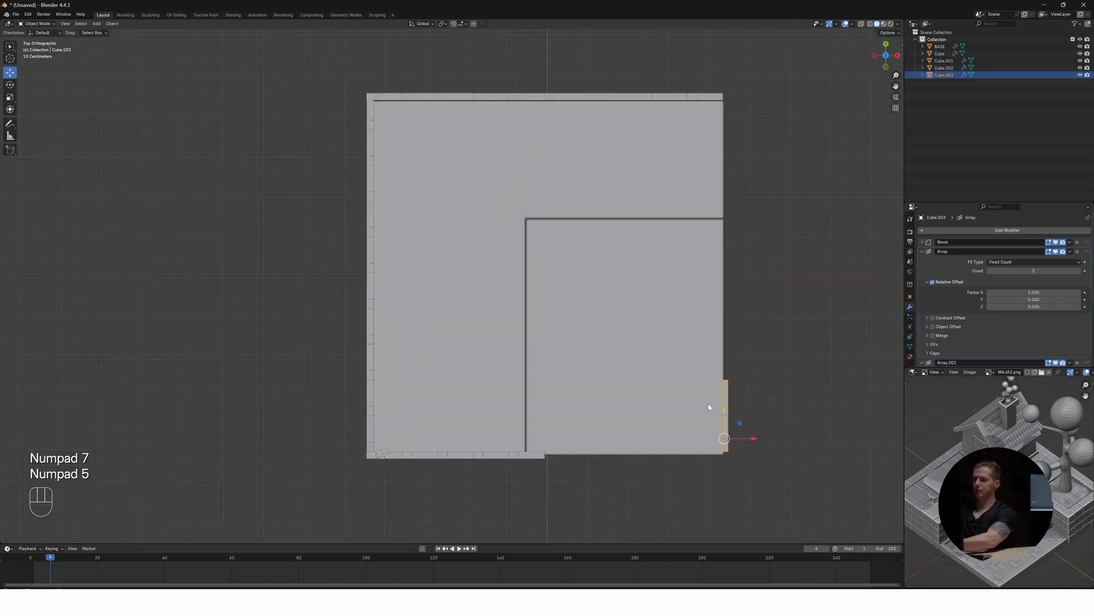
pyautogui.moveTo(736, 418); pyautogui.dragTo(763, 206)
# Extend the short side wall to a first Array count of 4, nudging it along Y towards the terrace's inner edge
pyautogui.click(1027, 271)
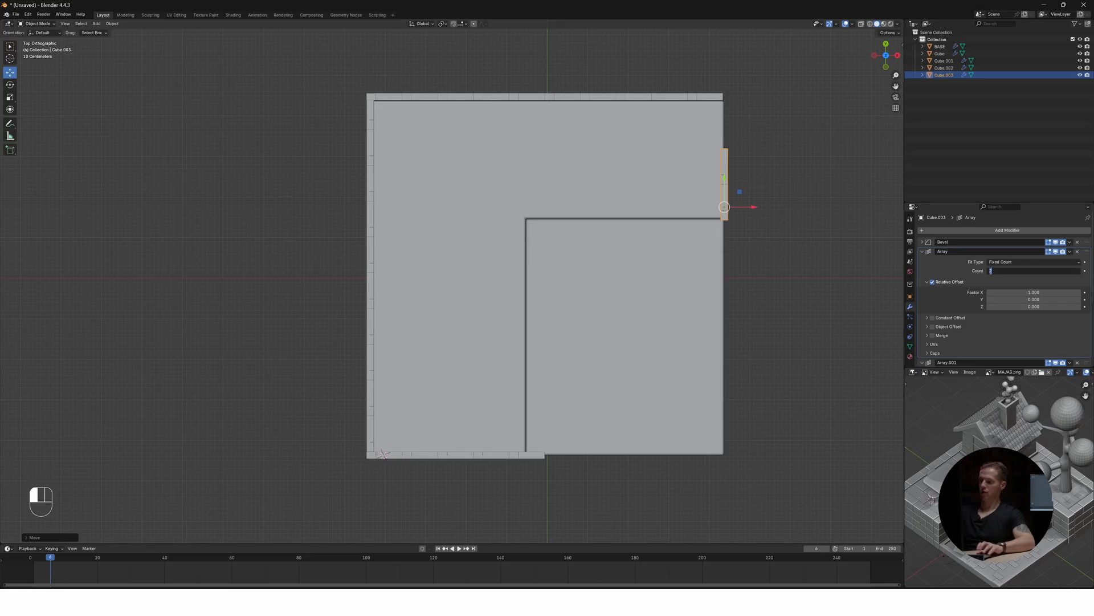
pyautogui.write('3')
pyautogui.press('Return')
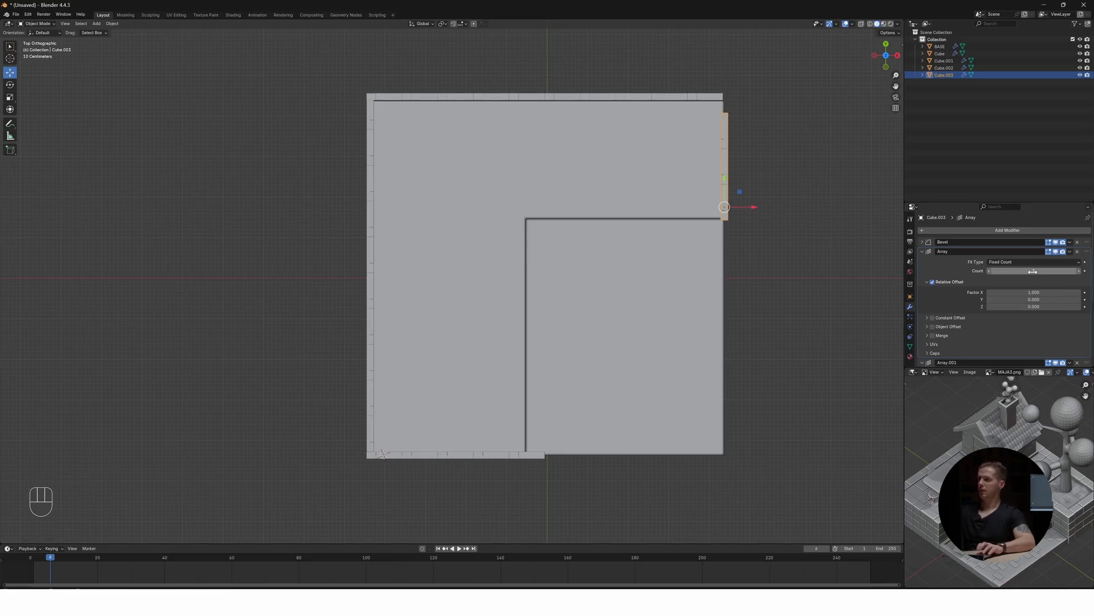
pyautogui.moveTo(724, 194); pyautogui.dragTo(722, 200)
pyautogui.moveTo(1030, 271); pyautogui.dragTo(1032, 272)
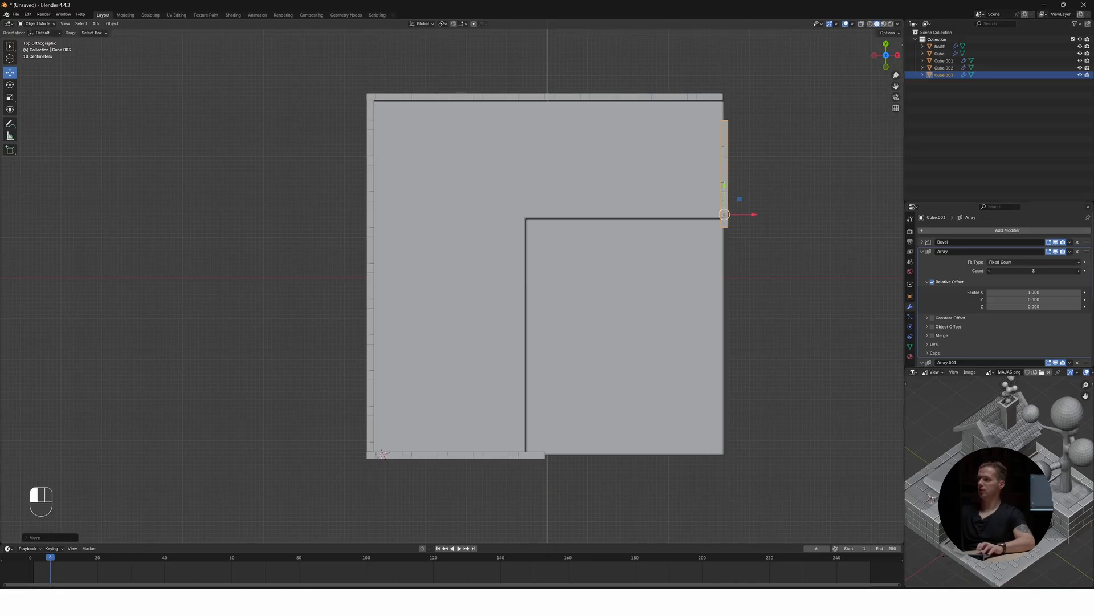
pyautogui.press('Return')
# Duplicate the front brick wall and move the copy along Y and X onto the raised terrace's inner face parallel to the back wall
pyautogui.moveTo(701, 239); pyautogui.dragTo(747, 194, button='middle')
pyautogui.click(670, 240)
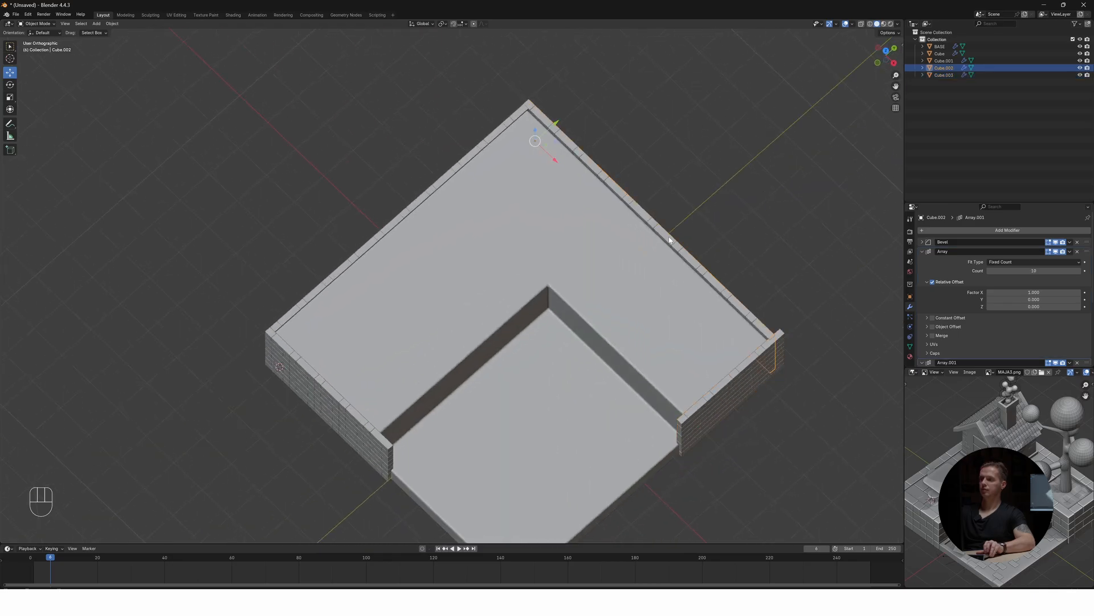
pyautogui.click(310, 390)
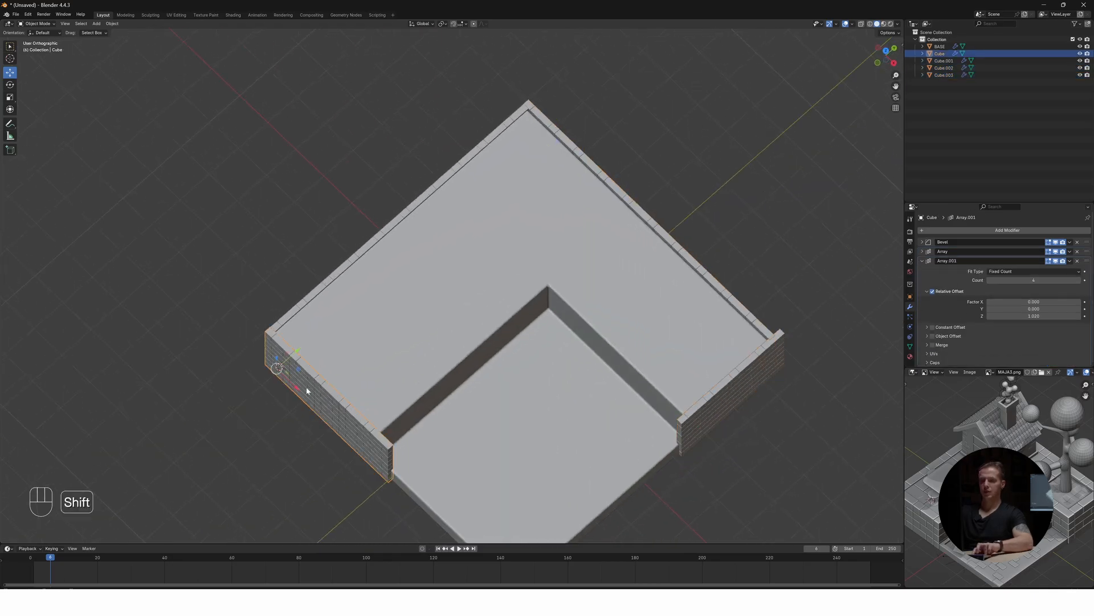
pyautogui.hotkey('shift', 'd')
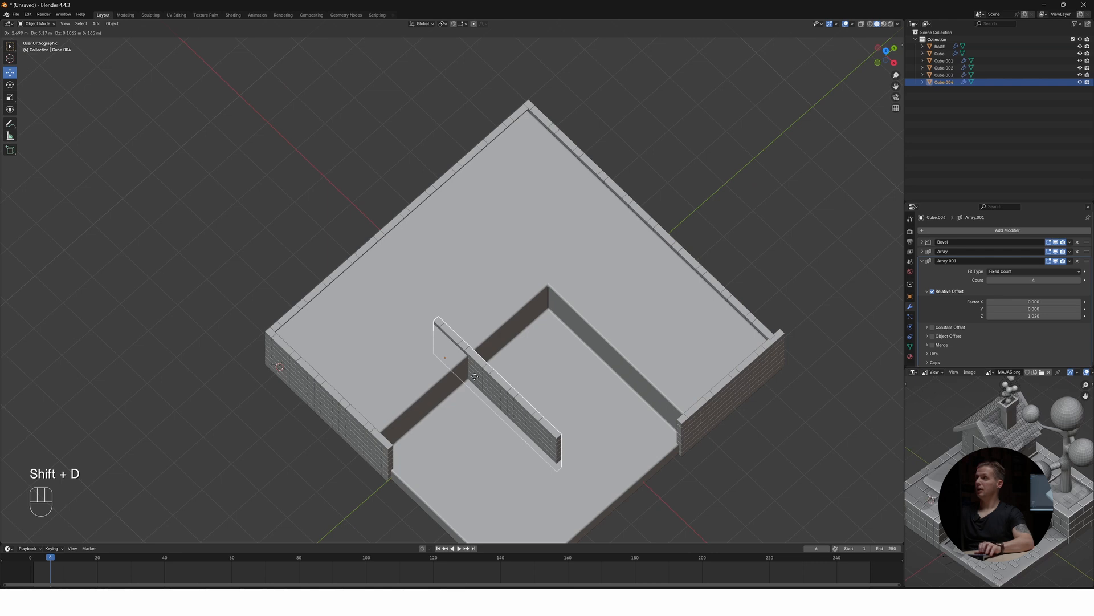
pyautogui.press('y')
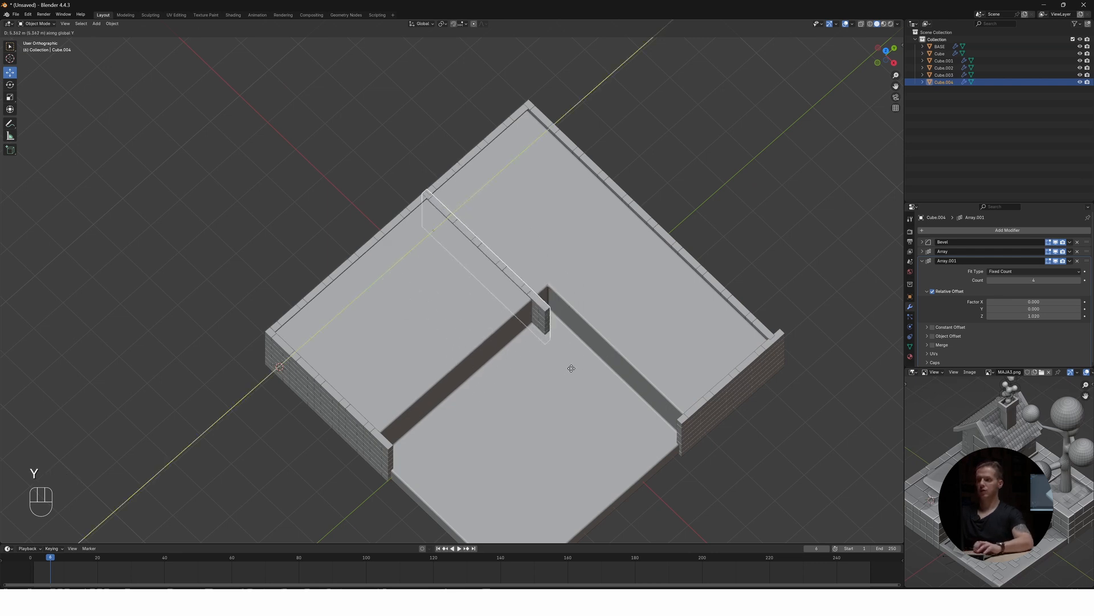
pyautogui.click(446, 225)
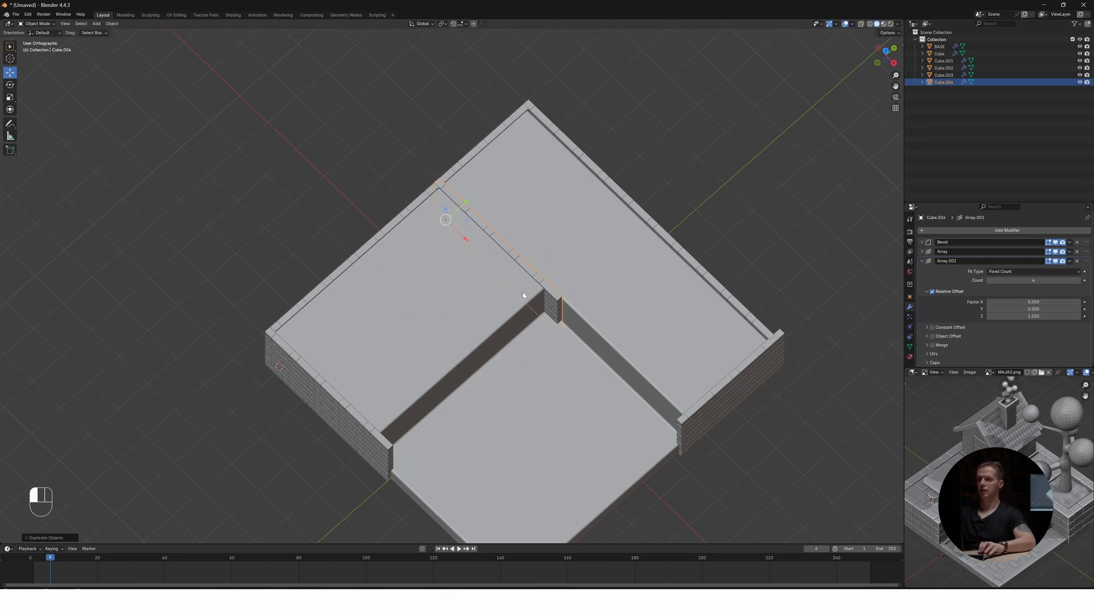
pyautogui.moveTo(464, 236); pyautogui.dragTo(589, 356)
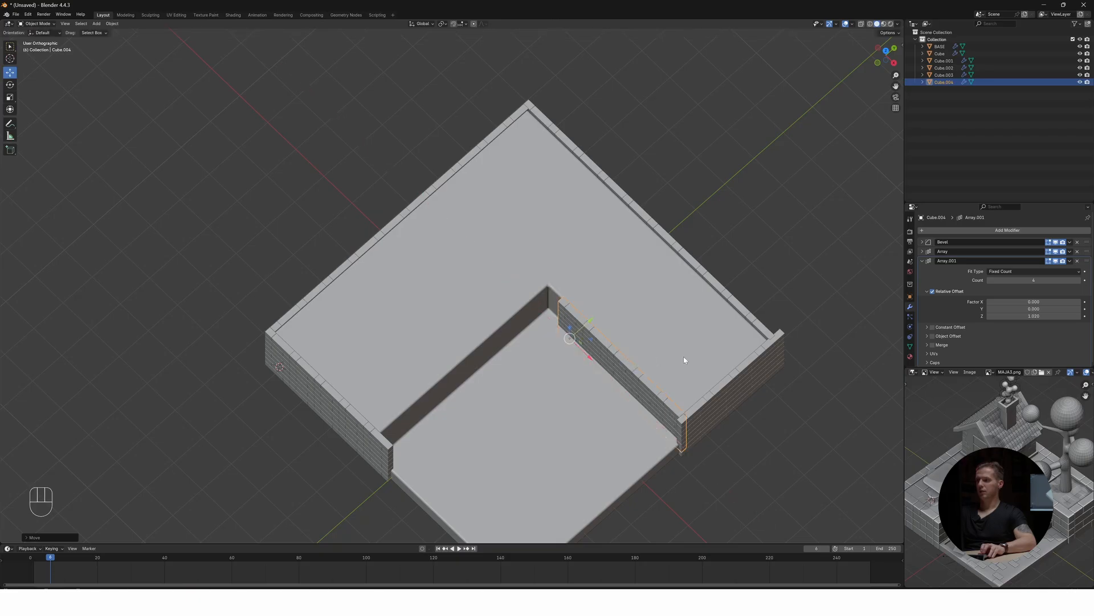
# Nudge the short side wall along Y to line its near end up with the inner wall
pyautogui.click(744, 379)
pyautogui.keyDown('shift'); pyautogui.moveTo(786, 396); pyautogui.dragTo(737, 371, button='middle'); pyautogui.keyUp('shift')
pyautogui.moveTo(648, 416); pyautogui.dragTo(653, 412)
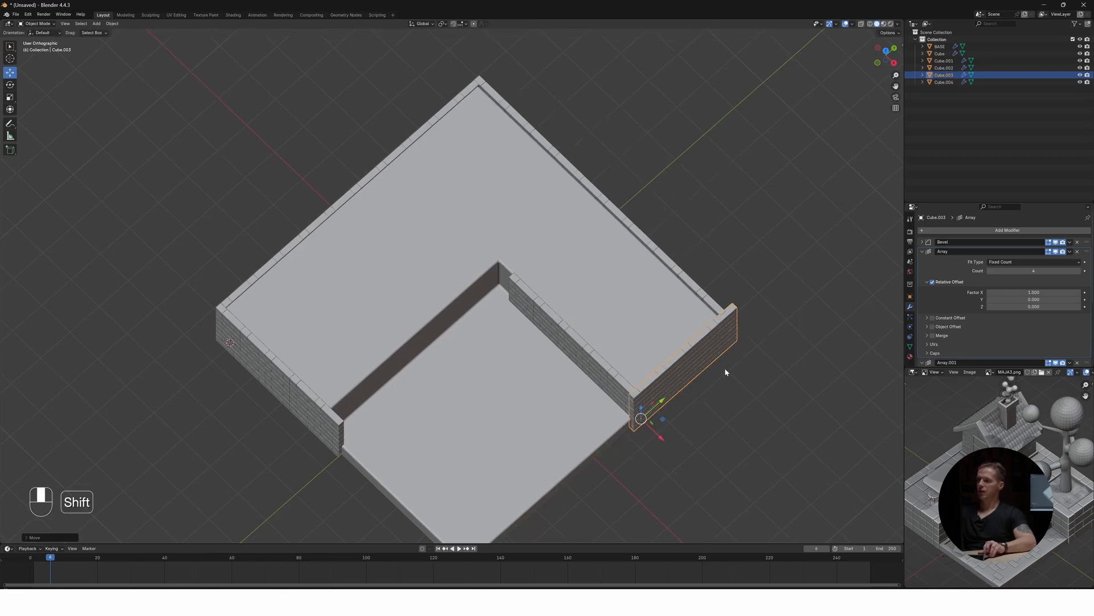
pyautogui.keyDown('shift'); pyautogui.moveTo(725, 371); pyautogui.dragTo(696, 367, button='middle'); pyautogui.keyUp('shift')
# Try a first Array count of 3 on the short side wall and restore it to 4
pyautogui.click(1036, 272)
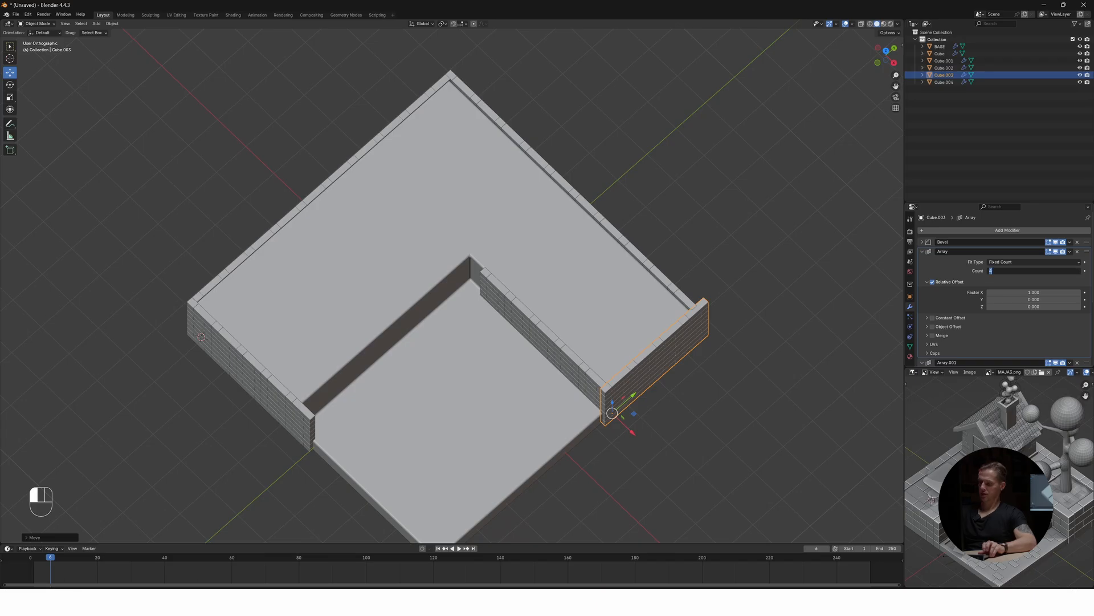
pyautogui.press('Return')
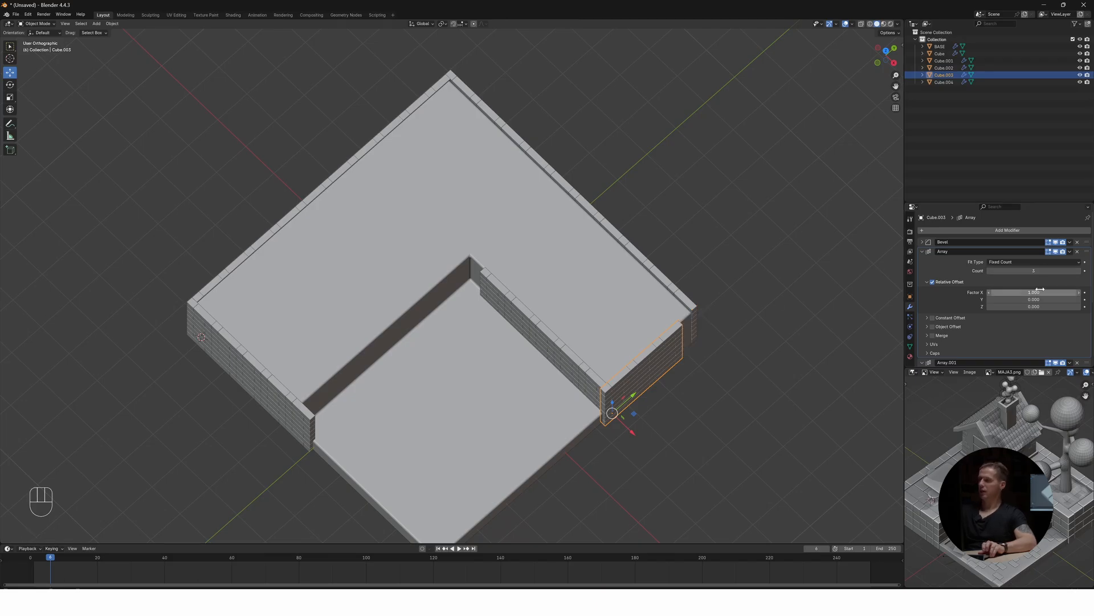
pyautogui.write('4')
pyautogui.press('Return')
# Scale the short side wall's bricks along Y by about 0.92 in Edit Mode so the wall ends at the back corner
pyautogui.moveTo(688, 344); pyautogui.dragTo(582, 345, button='middle')
pyautogui.press('Tab')
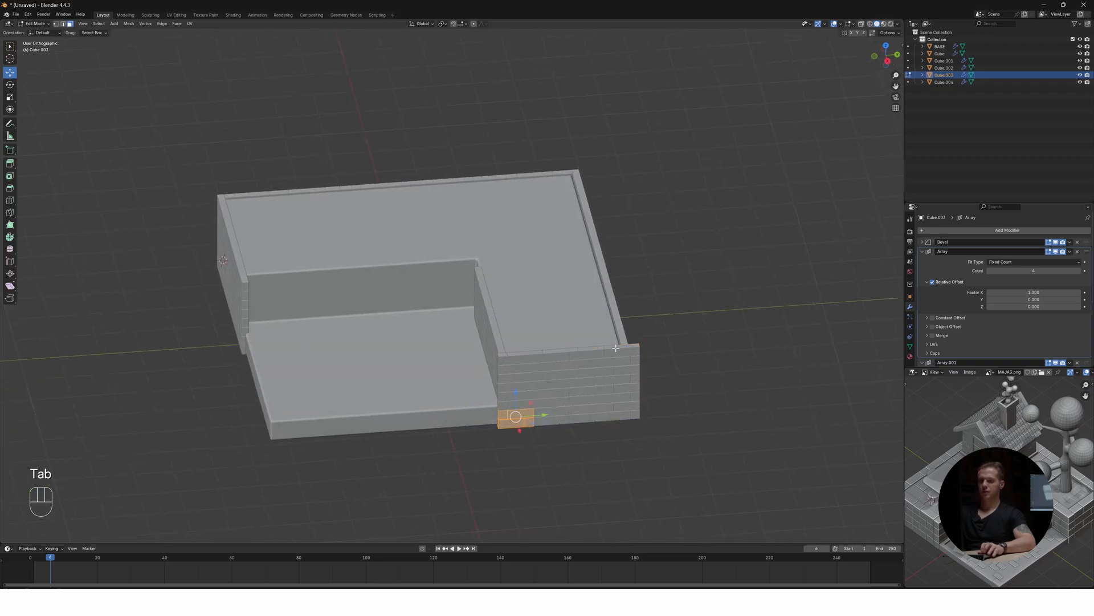
pyautogui.press('s')
pyautogui.press('y')
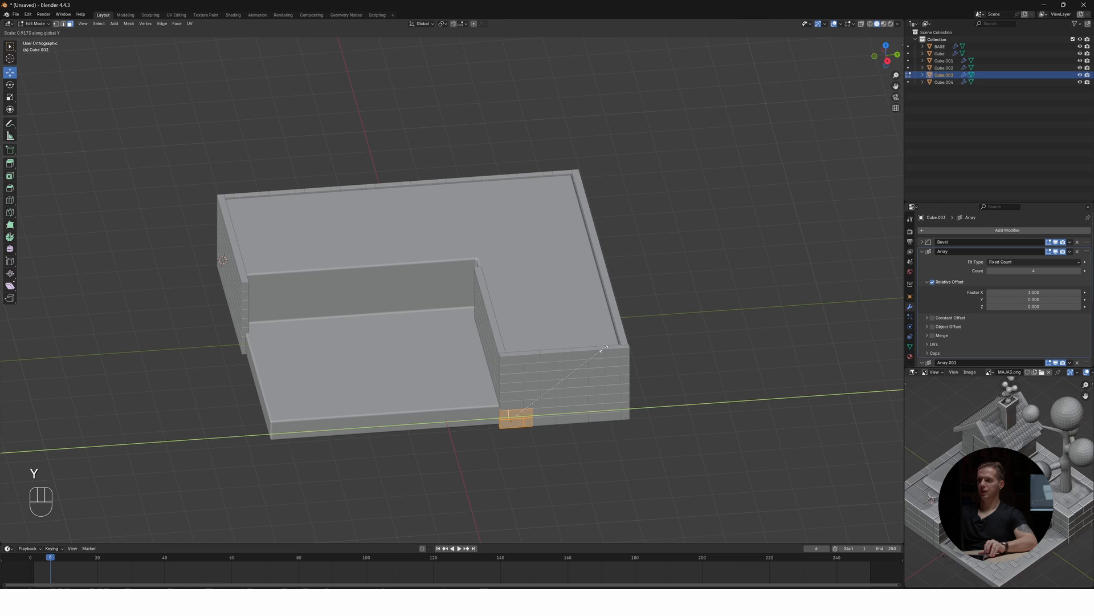
pyautogui.click(603, 350)
# Return to Object Mode and move the short side wall slightly outwards along X, against the base's side
pyautogui.moveTo(603, 350); pyautogui.dragTo(579, 362, button='middle')
pyautogui.press('KP_7')
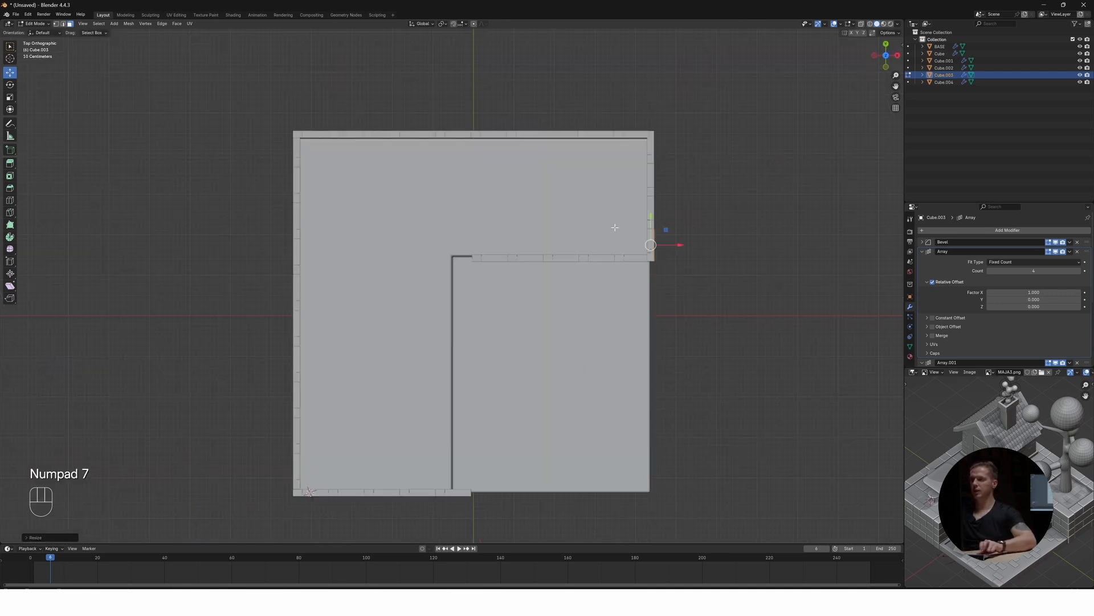
pyautogui.scroll(4, 615, 228)
pyautogui.keyDown('shift'); pyautogui.moveTo(735, 148); pyautogui.dragTo(510, 316, button='middle'); pyautogui.keyUp('shift')
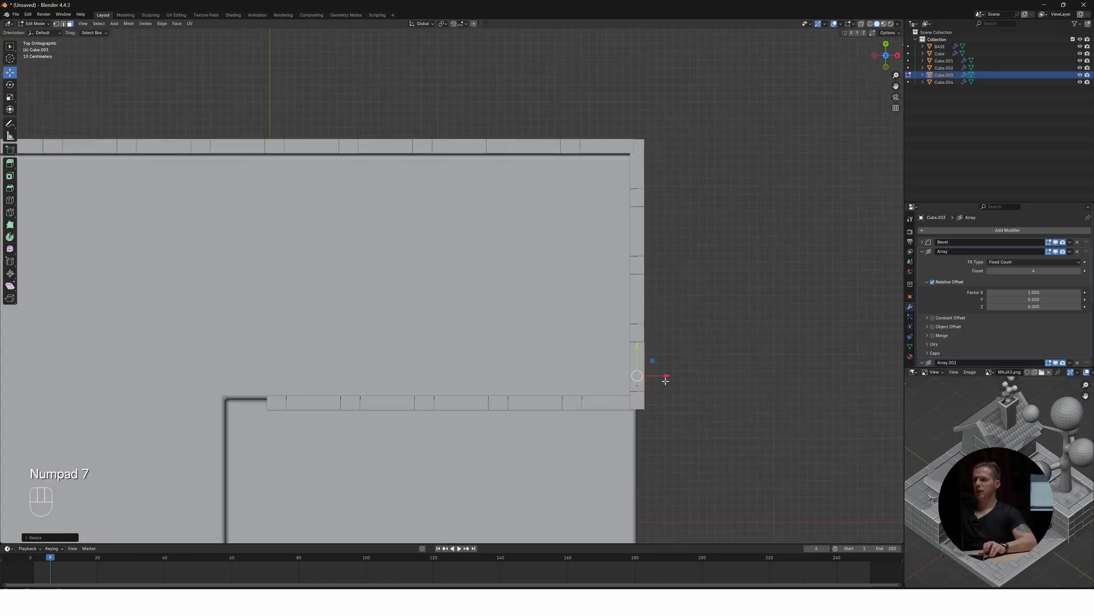
pyautogui.press('Tab')
pyautogui.moveTo(655, 379); pyautogui.dragTo(661, 383)
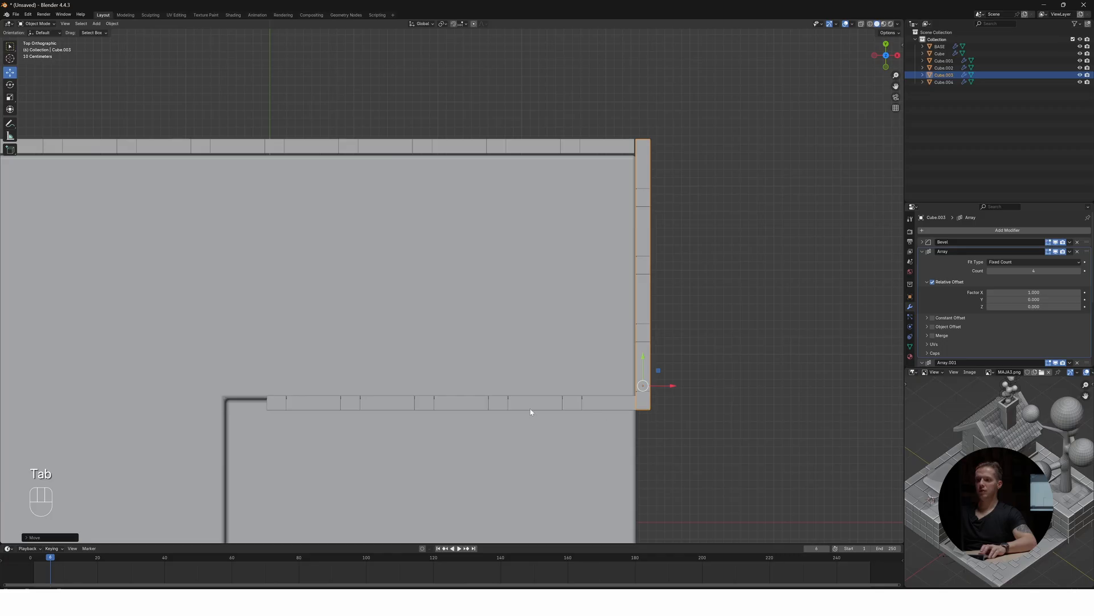
# Nudge the inner wall slightly along Y, out from the raised terrace's face
pyautogui.click(634, 407)
pyautogui.moveTo(297, 389); pyautogui.dragTo(314, 404)
pyautogui.moveTo(314, 404); pyautogui.dragTo(481, 357, button='middle')
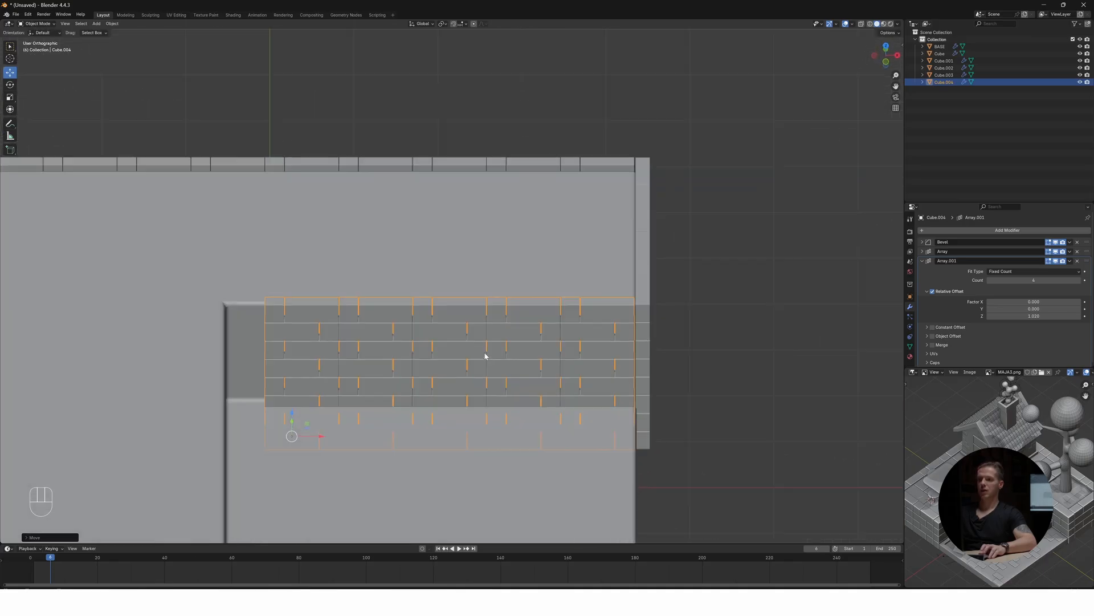
# Duplicate the short side wall and move the copy along X and Y onto the terrace's other inner face, starting at the front
pyautogui.scroll(-3, 481, 357)
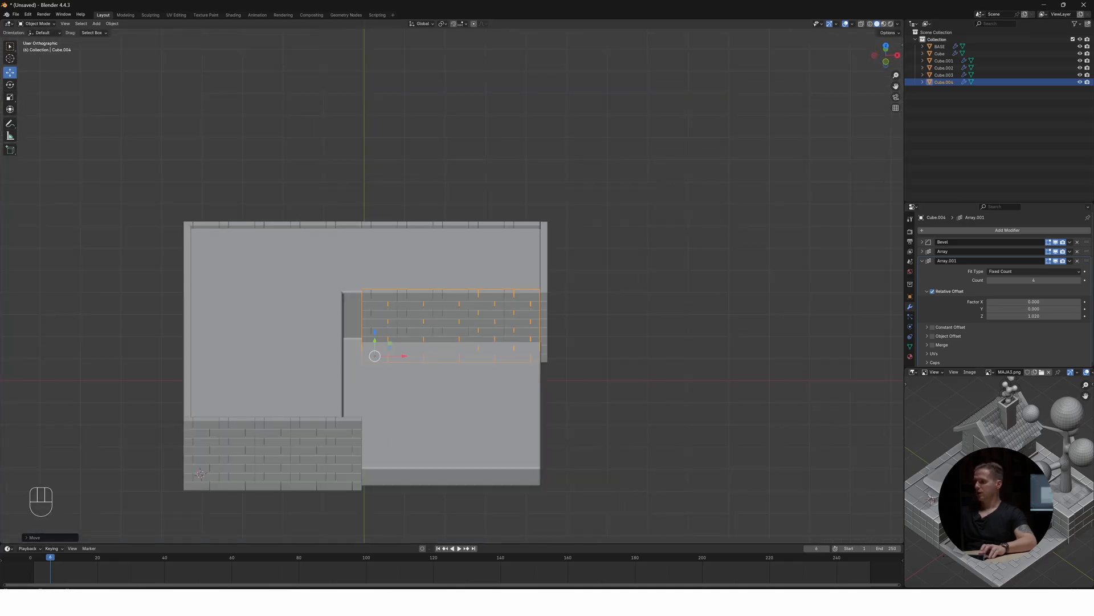
pyautogui.scroll(-1, 415, 475)
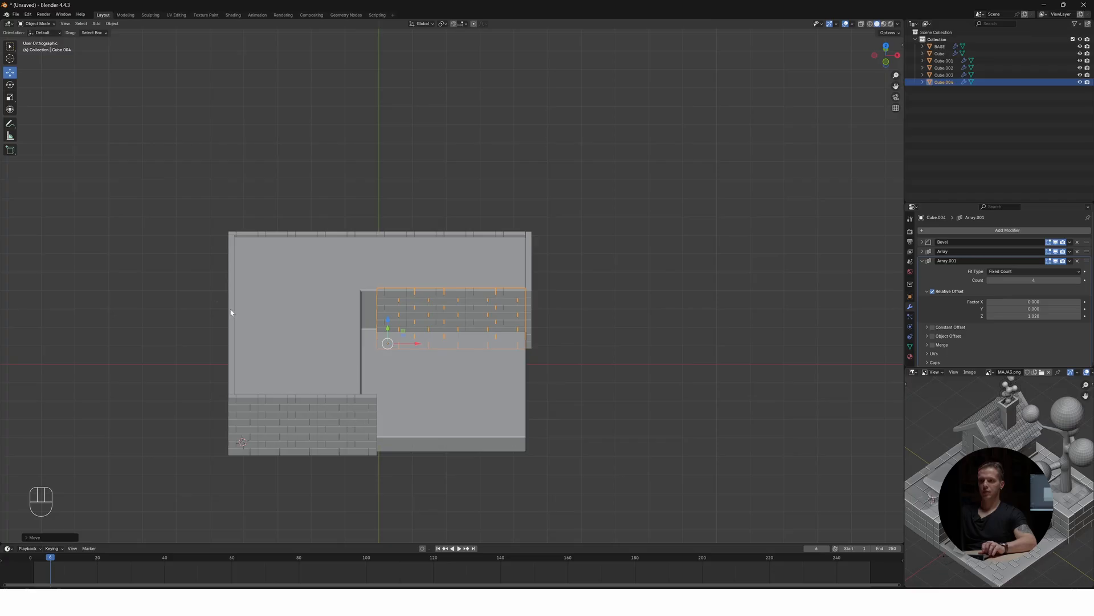
pyautogui.click(529, 269)
pyautogui.hotkey('shift', 'd')
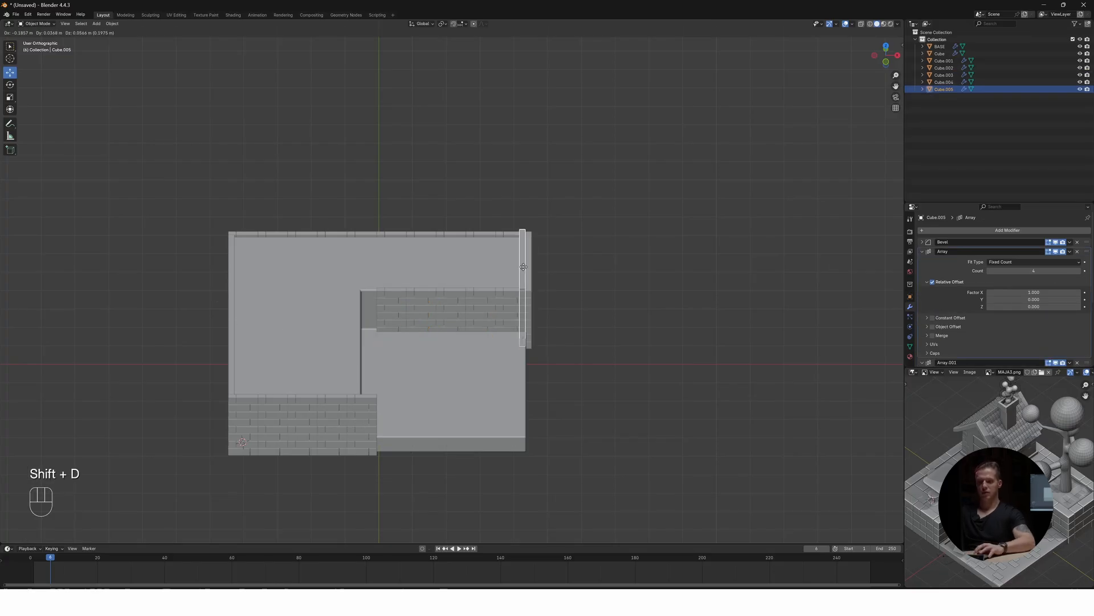
pyautogui.press('x')
pyautogui.click(368, 270)
pyautogui.moveTo(371, 320); pyautogui.dragTo(383, 281, button='middle')
pyautogui.moveTo(390, 284); pyautogui.dragTo(213, 309)
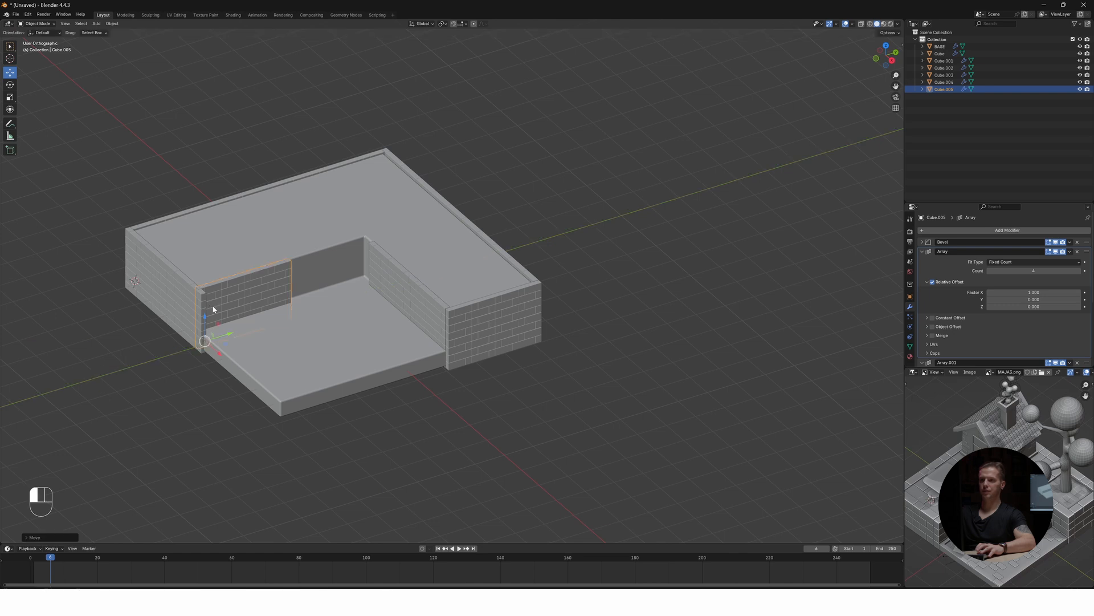
# Duplicate the inner wall parallel to the back and position the copy across the lower terrace, at the end of the other inner wall
pyautogui.click(423, 306)
pyautogui.hotkey('shift', 'd')
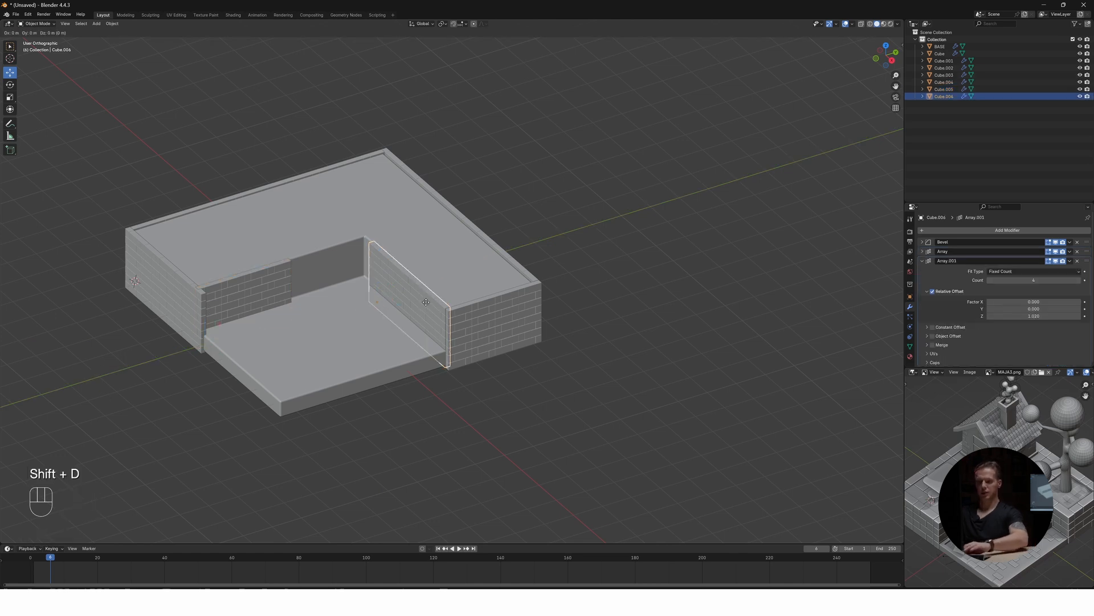
pyautogui.press('y')
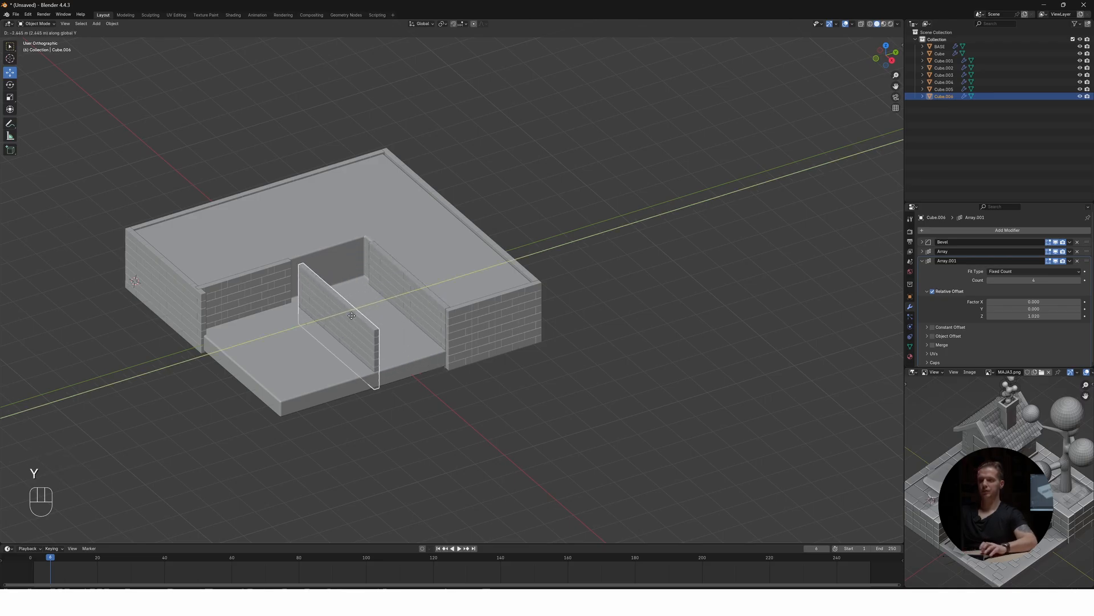
pyautogui.click(357, 313)
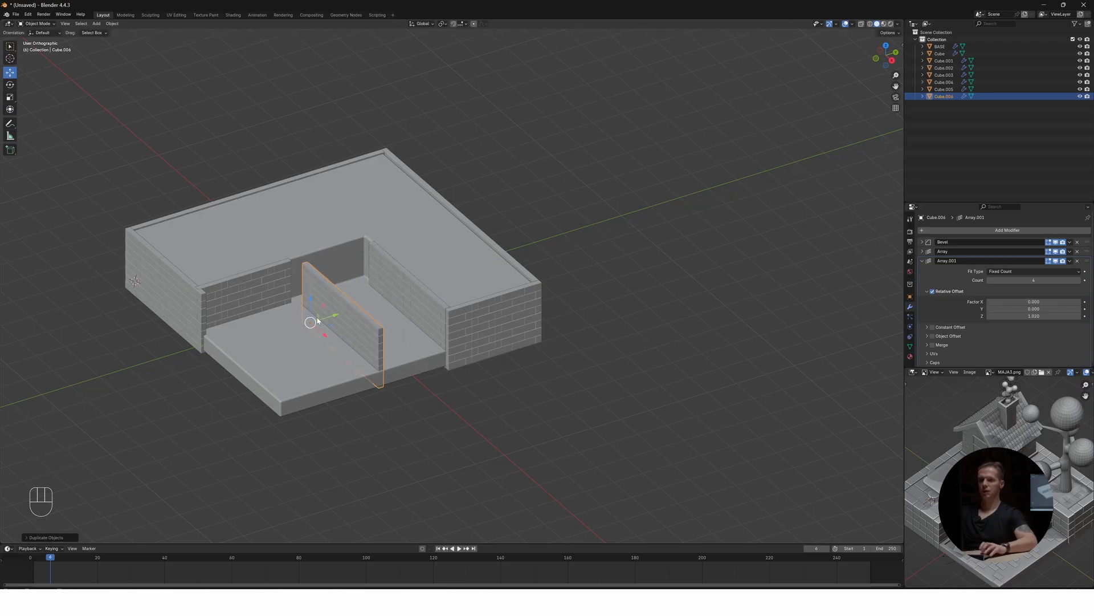
pyautogui.press('g')
pyautogui.click(314, 321)
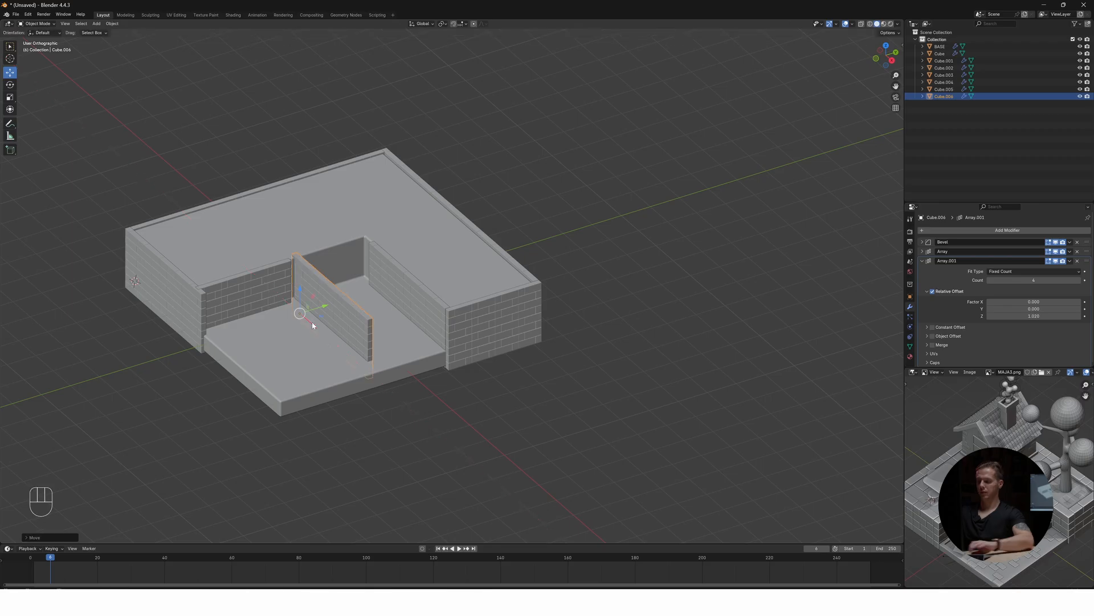
# Shift the brick wall on the terrace's inner side face slightly along Y, away from the front edge
pyautogui.press('KP_7')
pyautogui.keyDown('shift'); pyautogui.moveTo(360, 451); pyautogui.dragTo(356, 380, button='middle'); pyautogui.keyUp('shift')
pyautogui.click(359, 425)
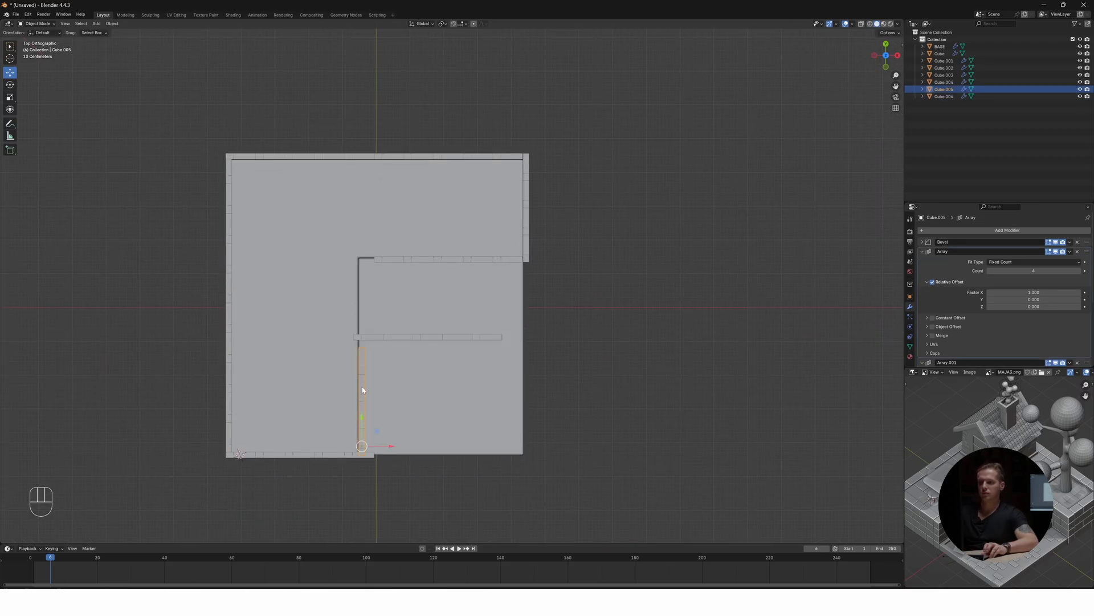
pyautogui.moveTo(362, 432); pyautogui.dragTo(358, 420)
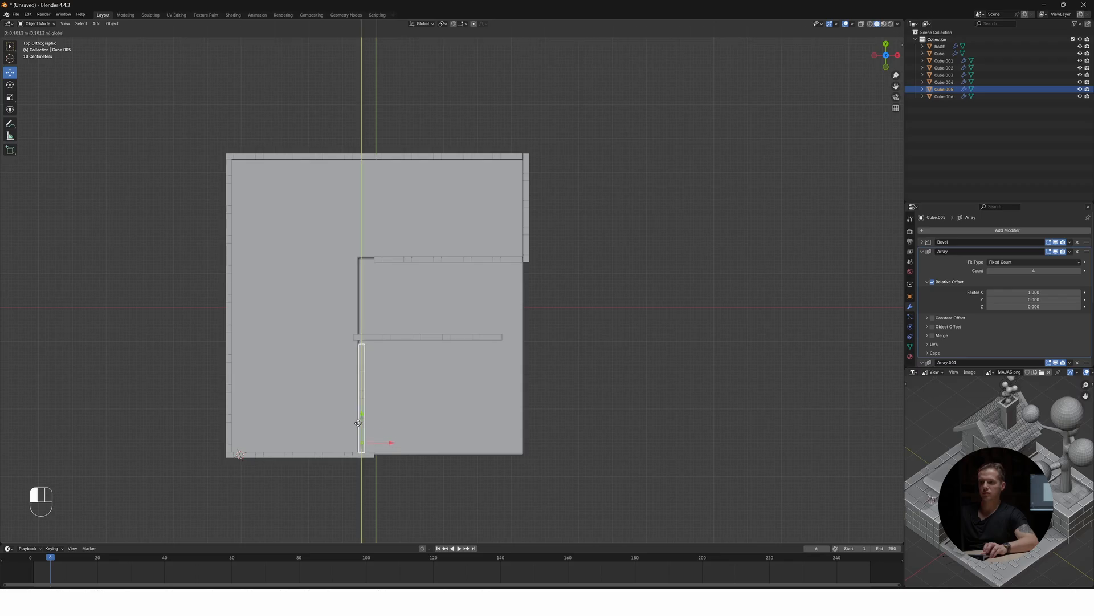
pyautogui.moveTo(362, 422); pyautogui.dragTo(362, 423)
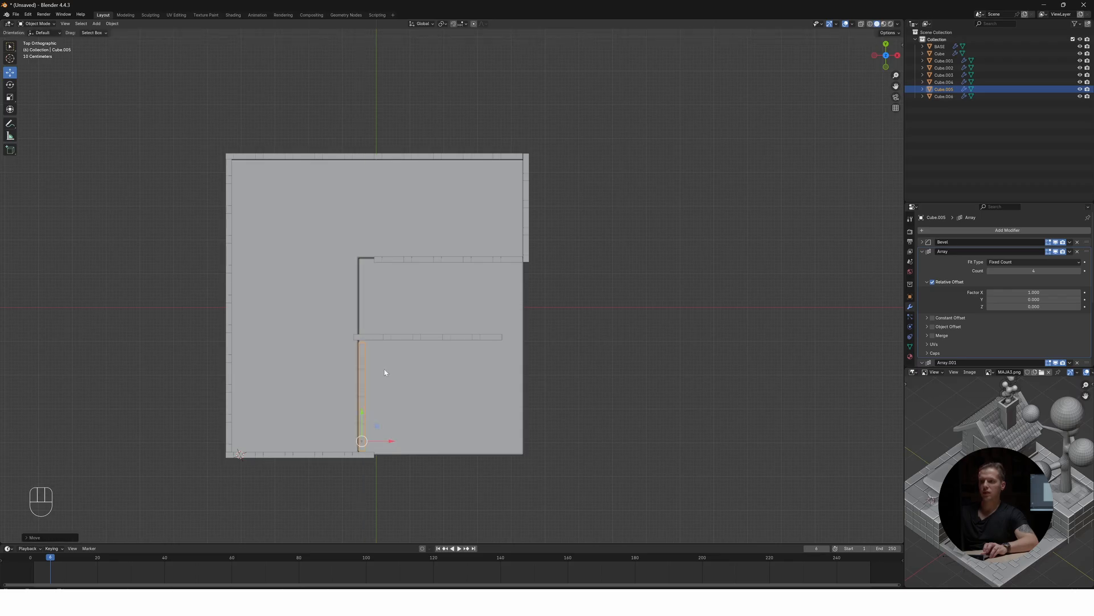
# Move the cross wall on the lower terrace slightly along X and set its first Array count to 3
pyautogui.click(371, 336)
pyautogui.moveTo(365, 317); pyautogui.dragTo(361, 319)
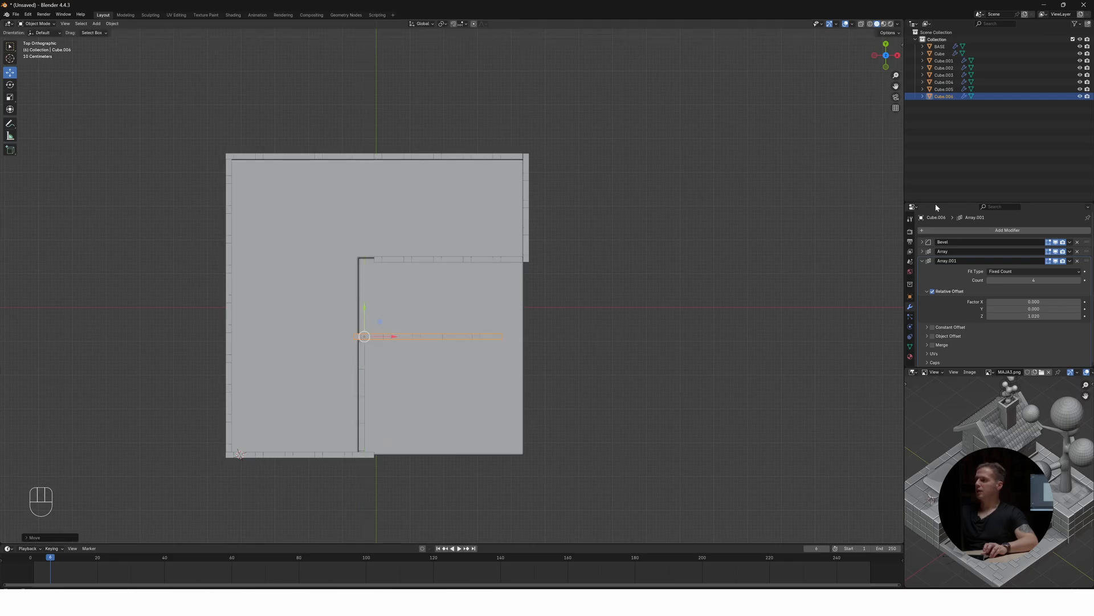
pyautogui.click(923, 252)
pyautogui.doubleClick(1031, 270)
pyautogui.write('3')
pyautogui.press('Return')
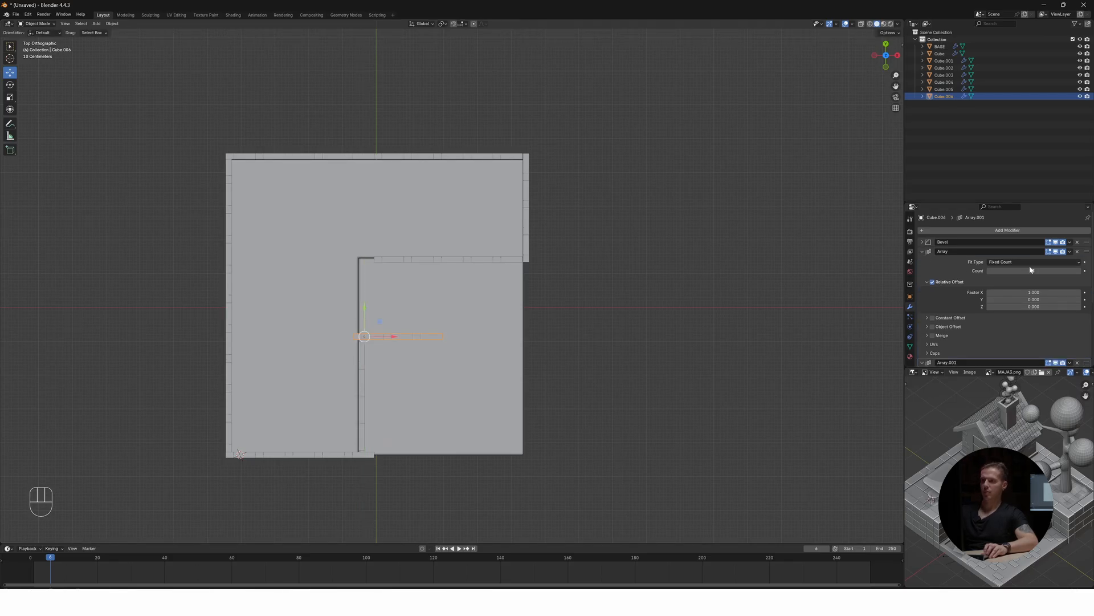
# Try a first Array count of 2 on the cross wall, nudge the wall along X, and set the count back to 3
pyautogui.moveTo(360, 362); pyautogui.dragTo(345, 320, button='middle')
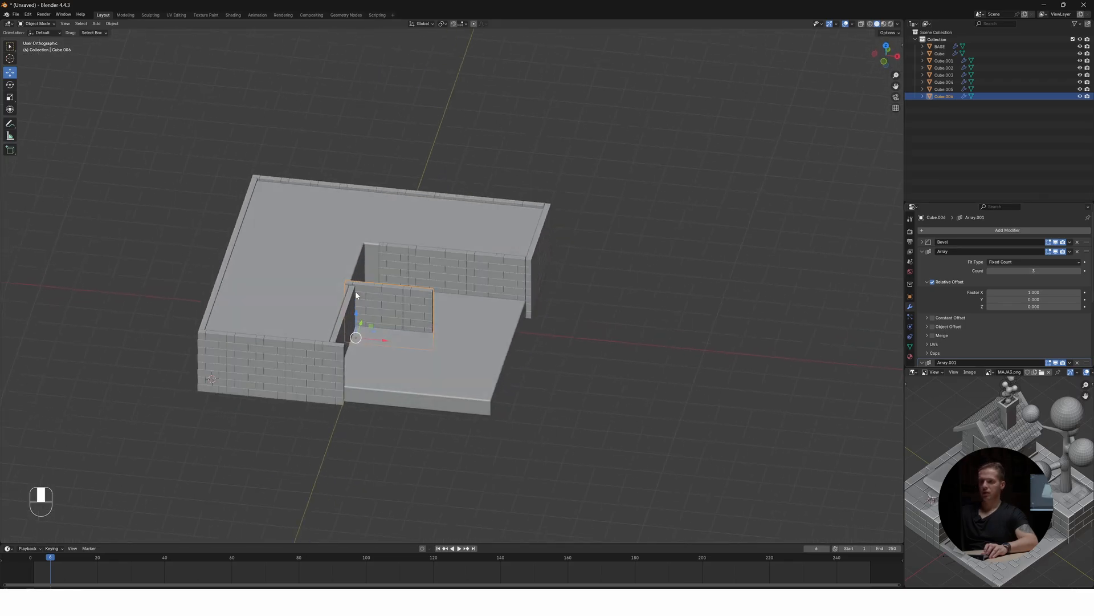
pyautogui.doubleClick(1033, 271)
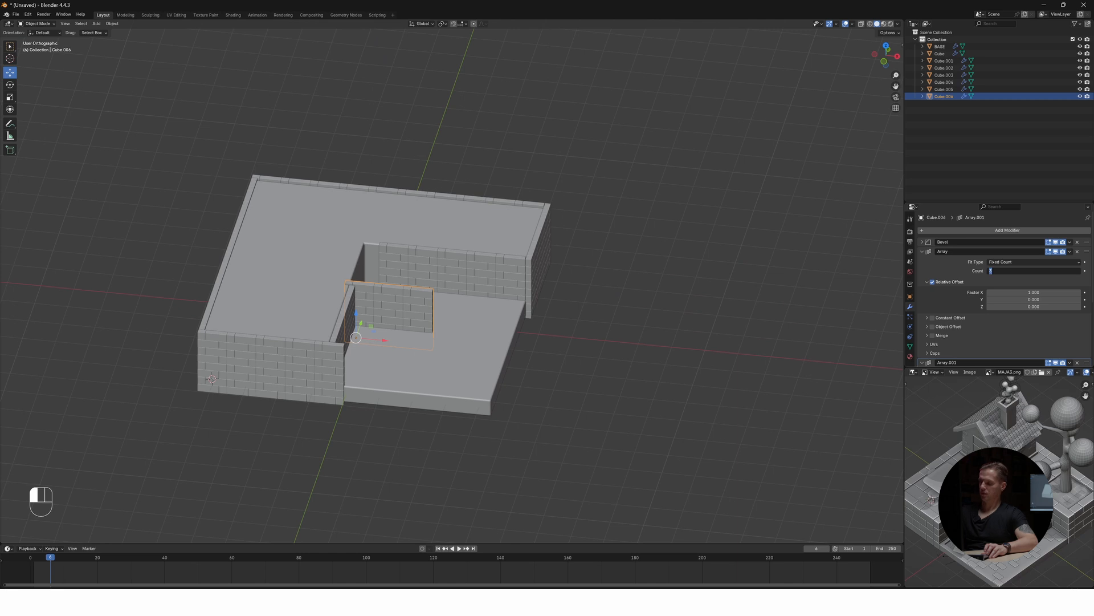
pyautogui.write('2')
pyautogui.press('Return')
pyautogui.moveTo(376, 342); pyautogui.dragTo(383, 339)
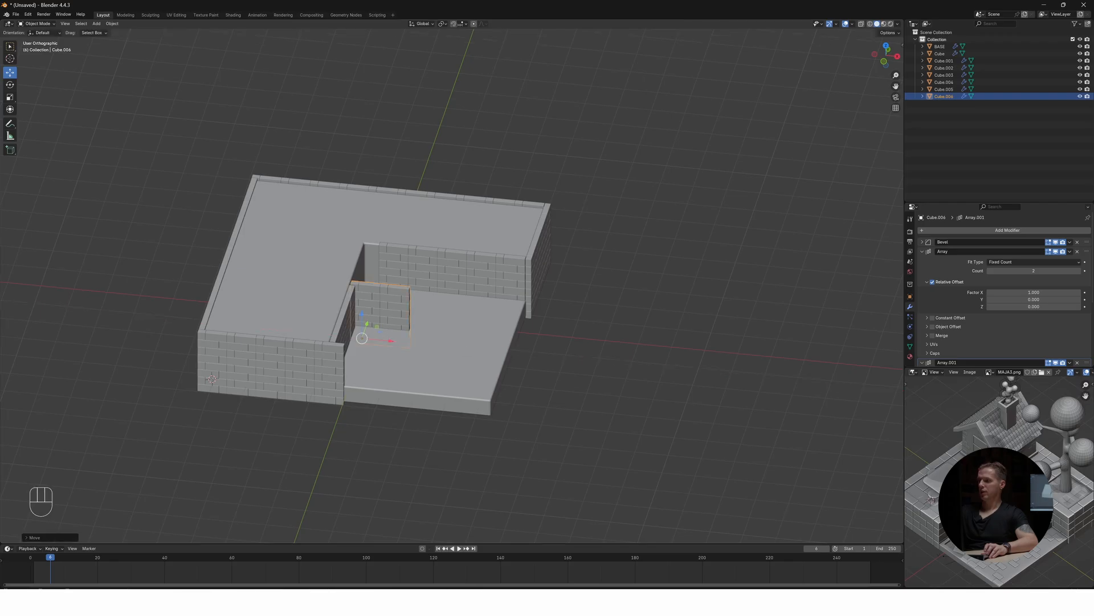
pyautogui.doubleClick(1035, 271)
pyautogui.write('3')
pyautogui.press('Return')
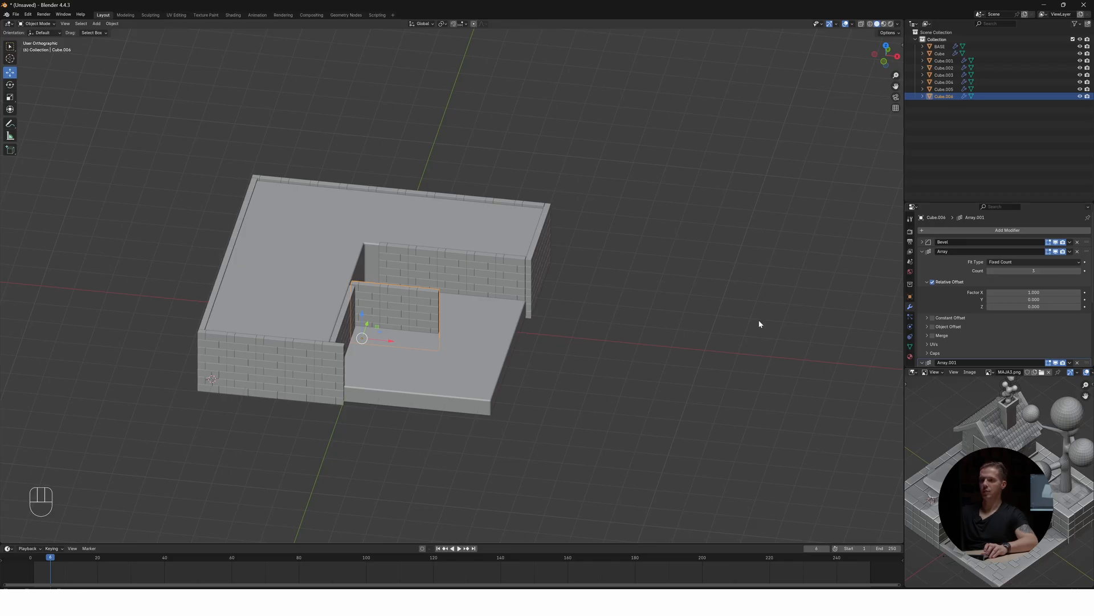
# Set the first Array count of the outer front brick wall to 4
pyautogui.click(303, 356)
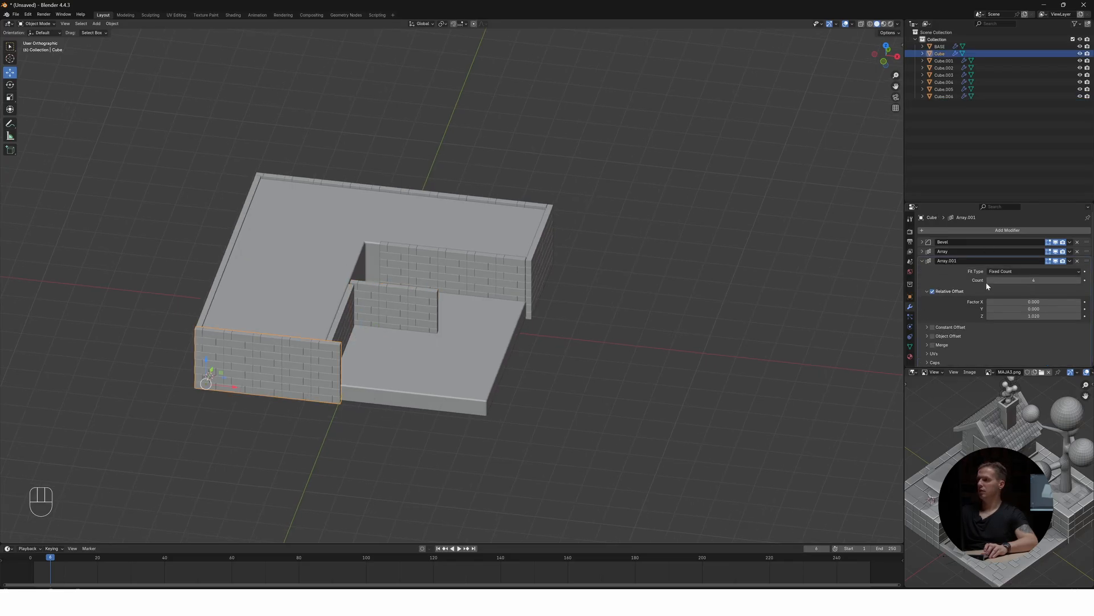
pyautogui.keyDown('ctrl'); pyautogui.click(922, 252); pyautogui.keyUp('ctrl')
pyautogui.click(1034, 271)
pyautogui.write('4')
pyautogui.press('Return')
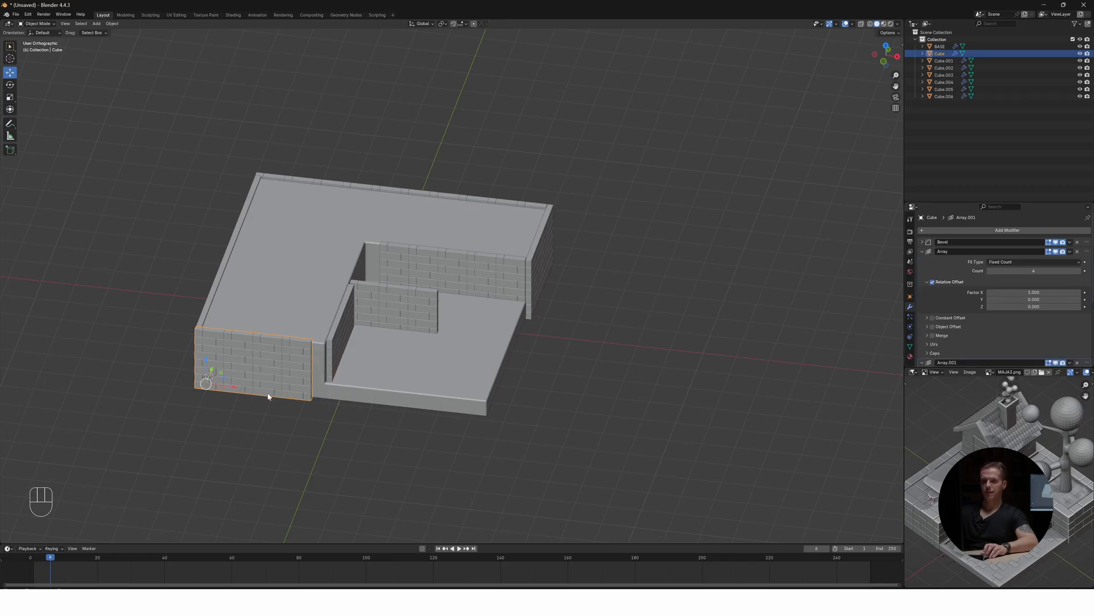
# Lengthen the front wall's brick along X in Edit Mode, and in Object Mode realign the wall along X with the base's corner
pyautogui.press('Tab')
pyautogui.press('s')
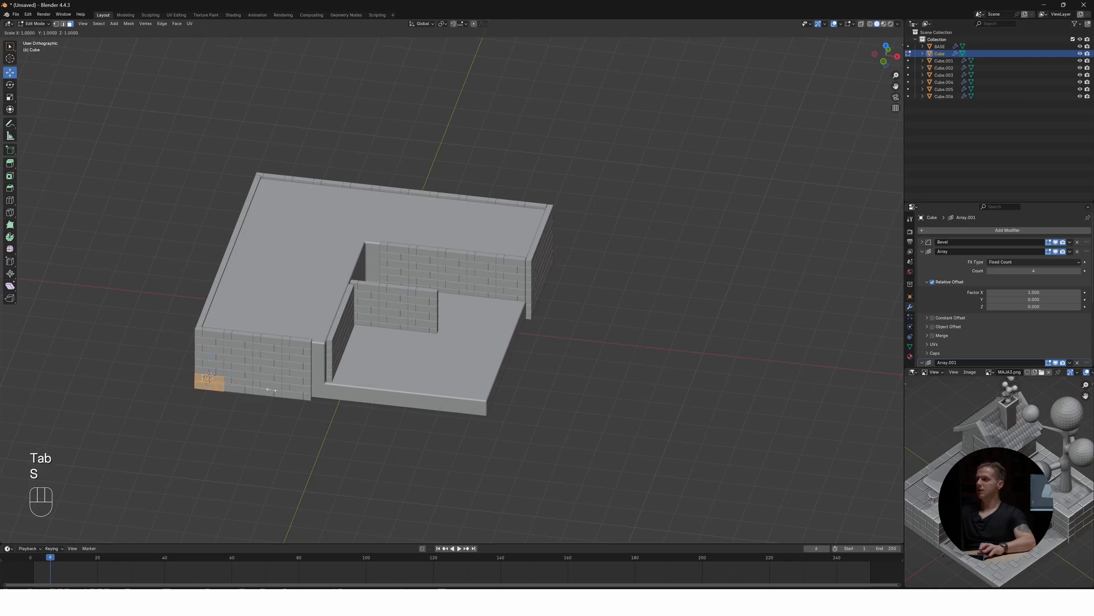
pyautogui.press('x')
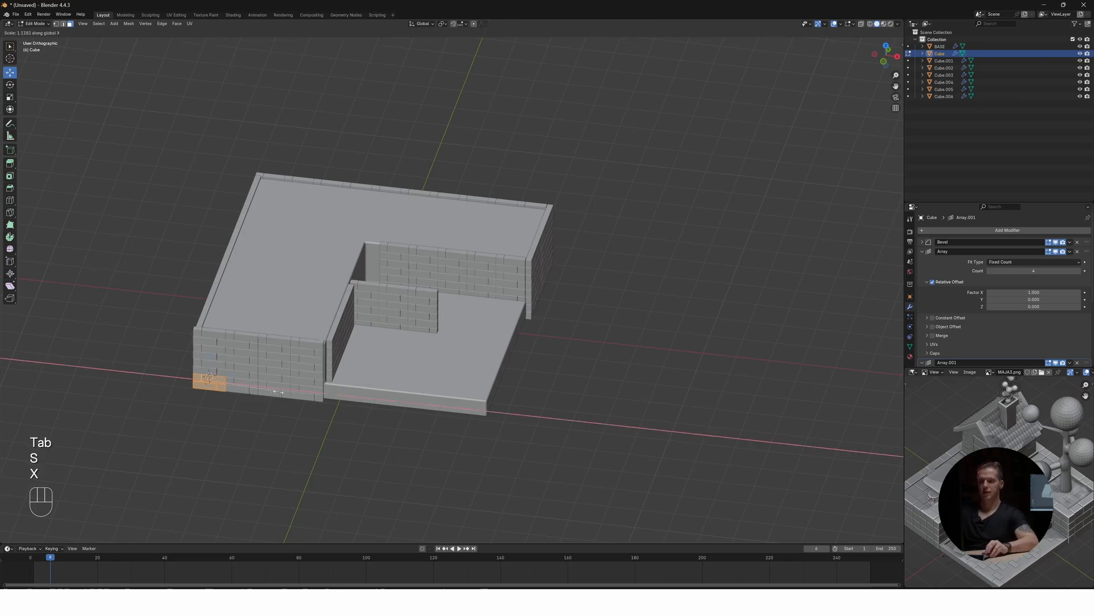
pyautogui.click(284, 392)
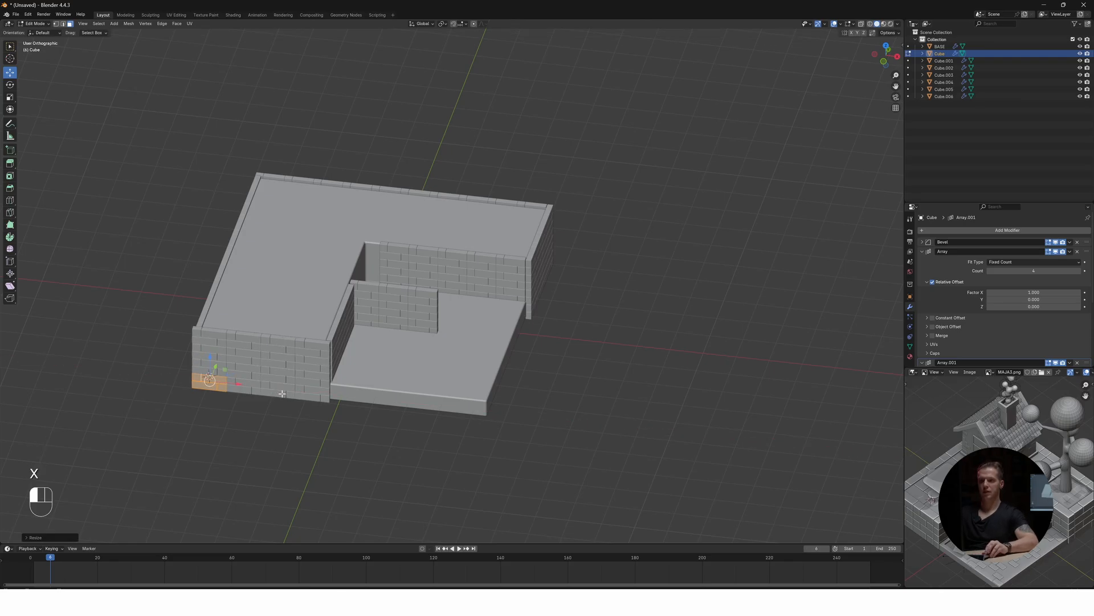
pyautogui.press('KP_7')
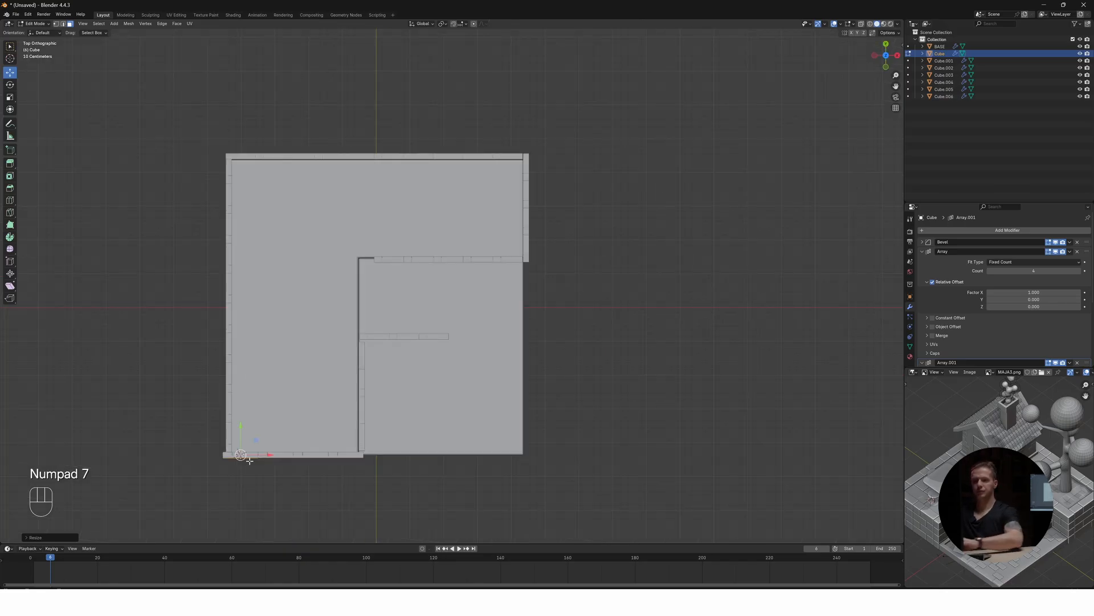
pyautogui.press('Tab')
pyautogui.moveTo(257, 458); pyautogui.dragTo(262, 455)
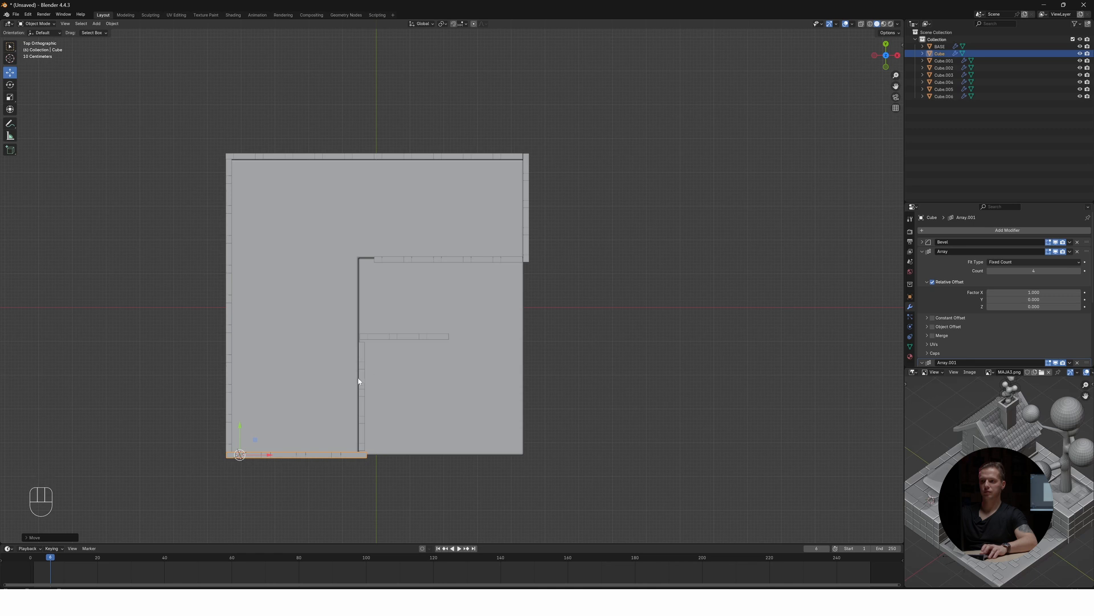
# Fine-tune the inner side wall along Y and the cross wall along X and Y so that their ends meet
pyautogui.click(359, 381)
pyautogui.scroll(4, 360, 399)
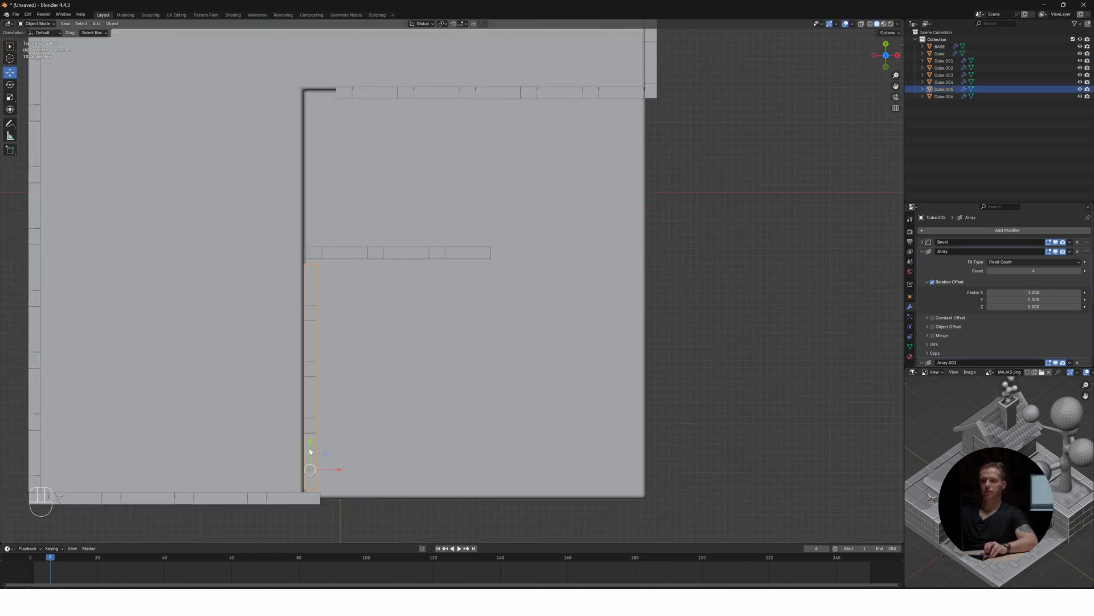
pyautogui.moveTo(309, 449); pyautogui.dragTo(309, 448)
pyautogui.click(357, 256)
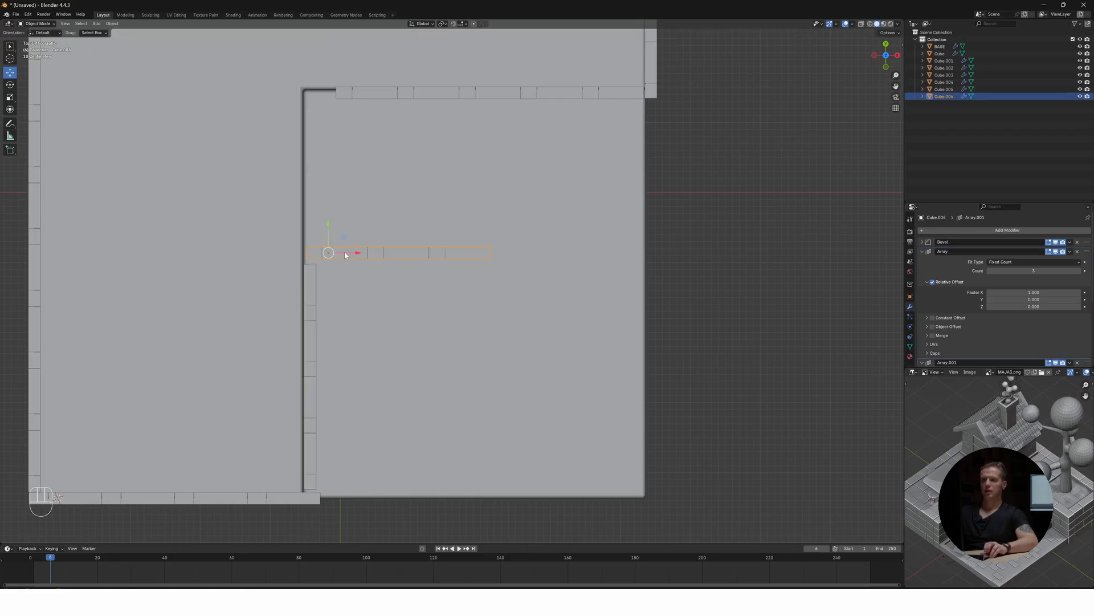
pyautogui.moveTo(345, 255); pyautogui.dragTo(340, 252)
pyautogui.moveTo(325, 233); pyautogui.dragTo(326, 237)
pyautogui.moveTo(403, 392); pyautogui.dragTo(374, 344, button='middle')
pyautogui.scroll(-5, 268, 350)
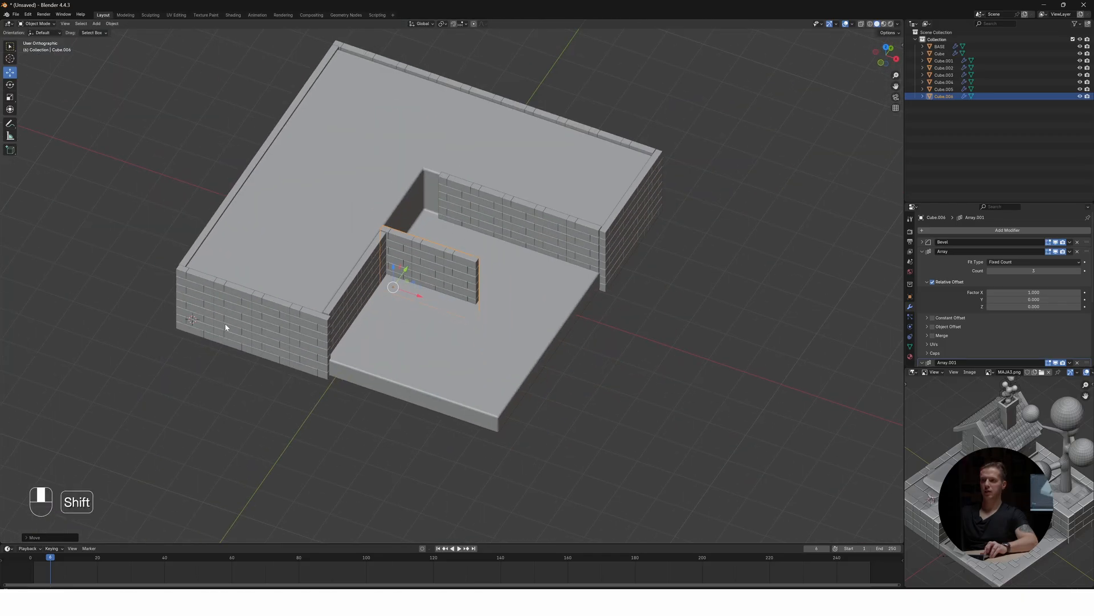
# Move the wall objects Cube.001 through Cube.006 into a new collection named BRICK WALL
pyautogui.scroll(2, 420, 300)
pyautogui.moveTo(436, 303); pyautogui.dragTo(454, 295, button='middle')
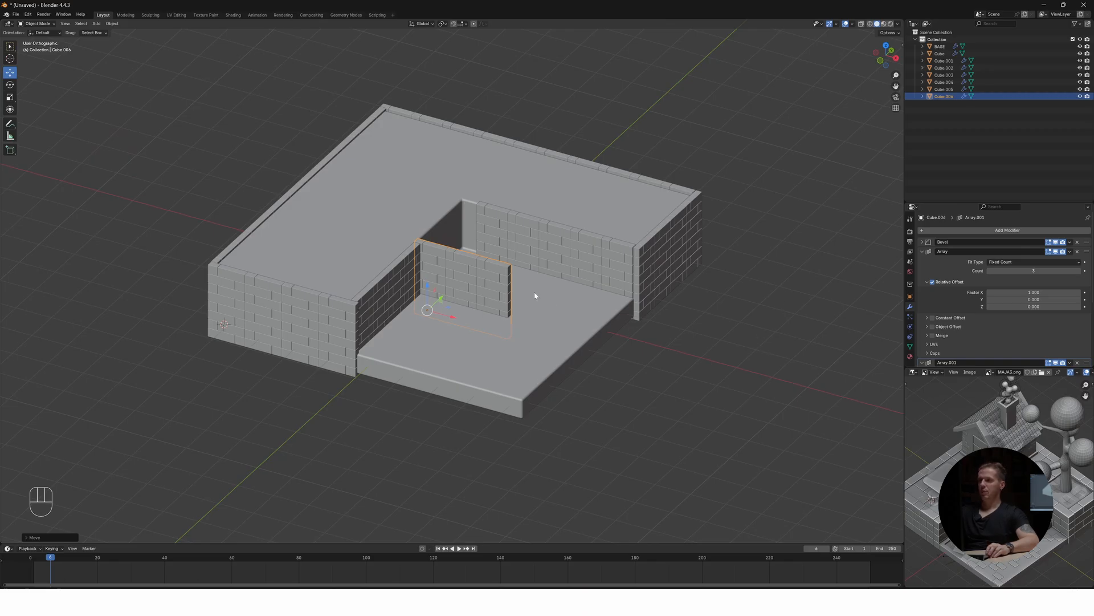
pyautogui.click(943, 60)
pyautogui.keyDown('shift'); pyautogui.click(943, 96); pyautogui.keyUp('shift')
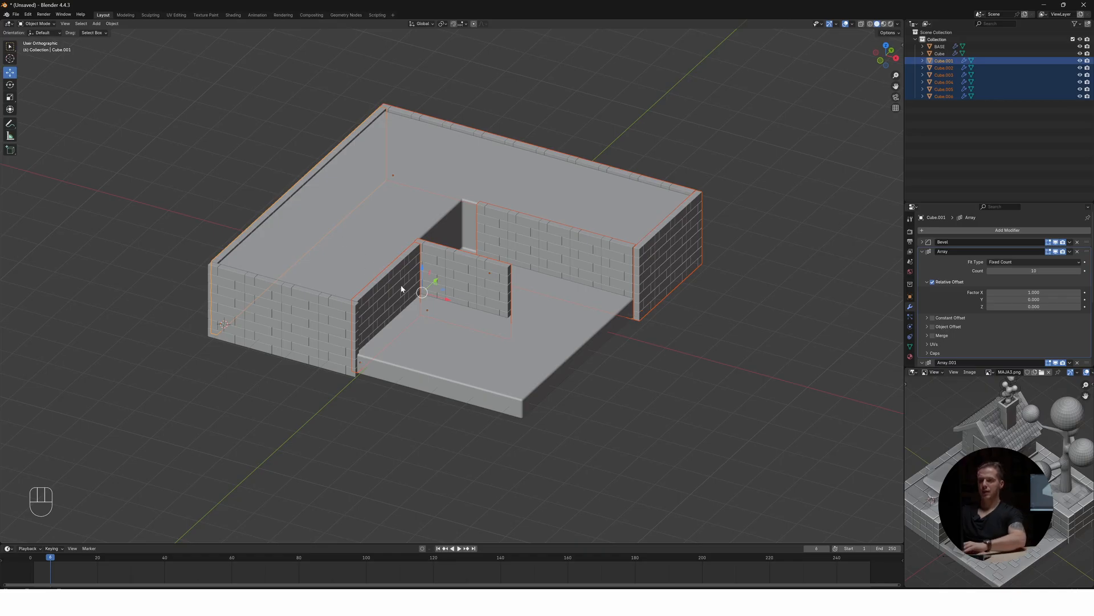
pyautogui.press('m')
pyautogui.click(376, 290)
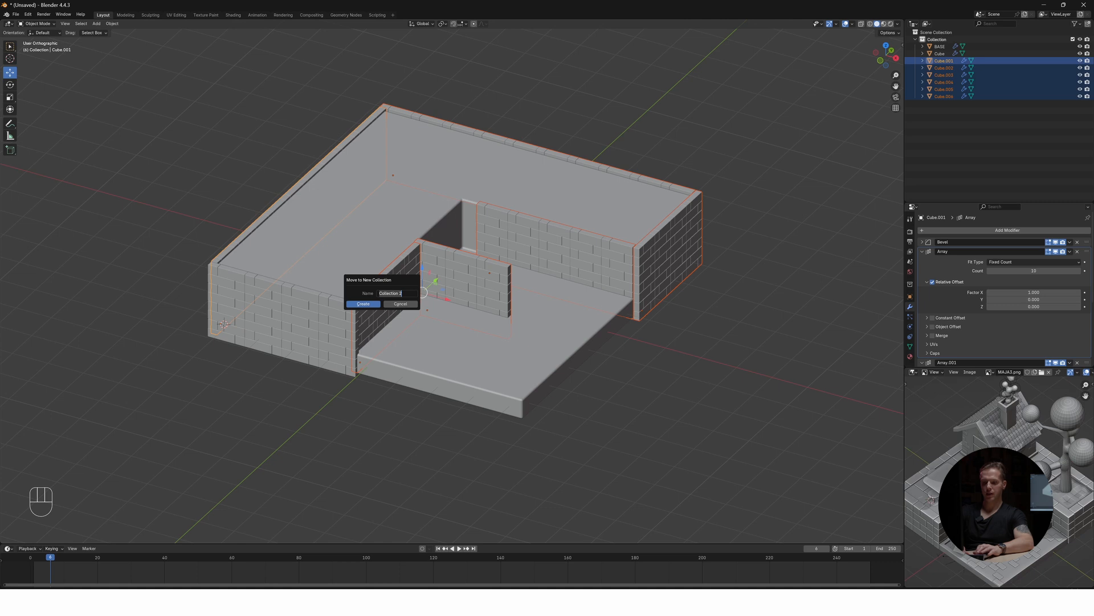
pyautogui.write('BRICK WALL')
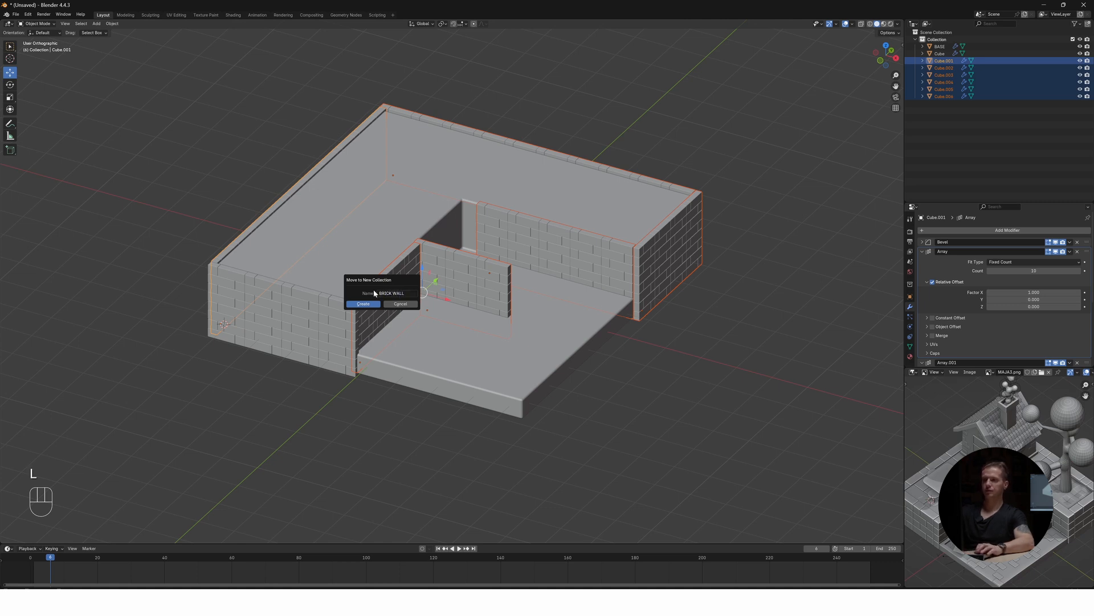
pyautogui.click(363, 303)
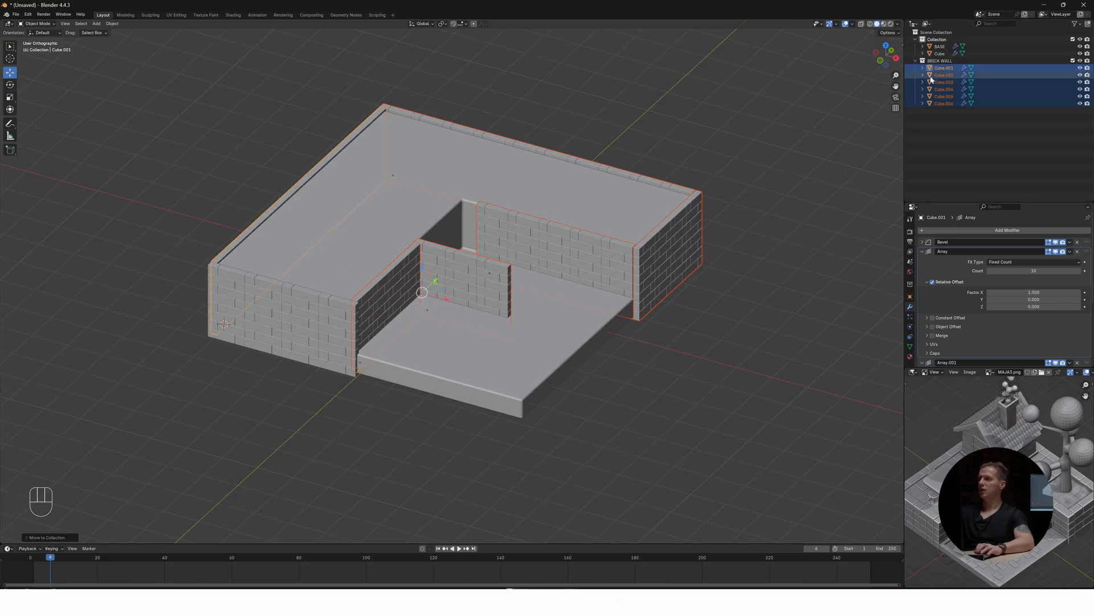
# Add the remaining Cube wall to the collapsed BRICK WALL collection and check the collection by toggling its visibility
pyautogui.click(914, 60)
pyautogui.click(1080, 61)
pyautogui.click(1080, 60)
pyautogui.moveTo(939, 53); pyautogui.dragTo(949, 61)
pyautogui.click(1080, 53)
pyautogui.click(1080, 54)
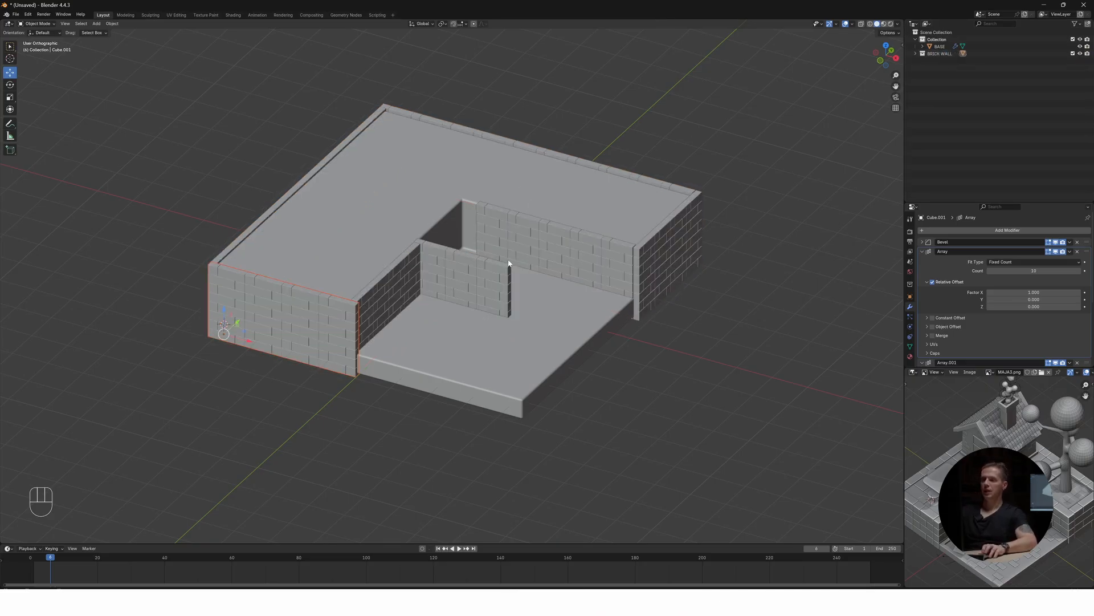
# Place the 3D cursor by the free end of the cross wall and add a cube mesh there
pyautogui.moveTo(509, 264); pyautogui.dragTo(491, 261, button='middle')
pyautogui.keyDown('shift'); pyautogui.rightClick(516, 279); pyautogui.keyUp('shift')
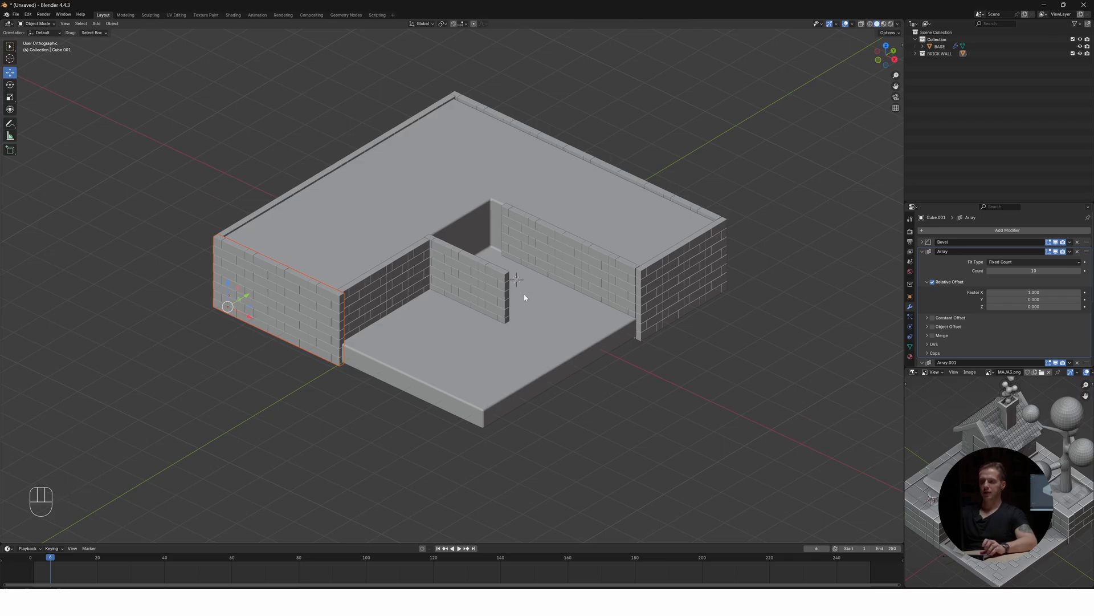
pyautogui.hotkey('shift', 'a')
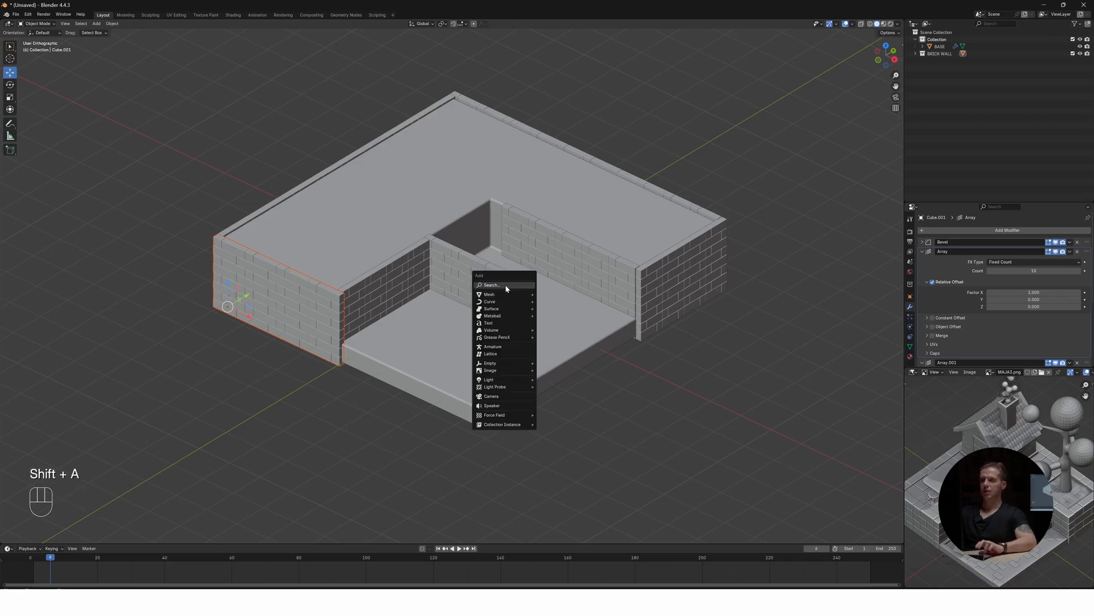
pyautogui.moveTo(496, 295)
pyautogui.click(556, 302)
pyautogui.scroll(3, 527, 274)
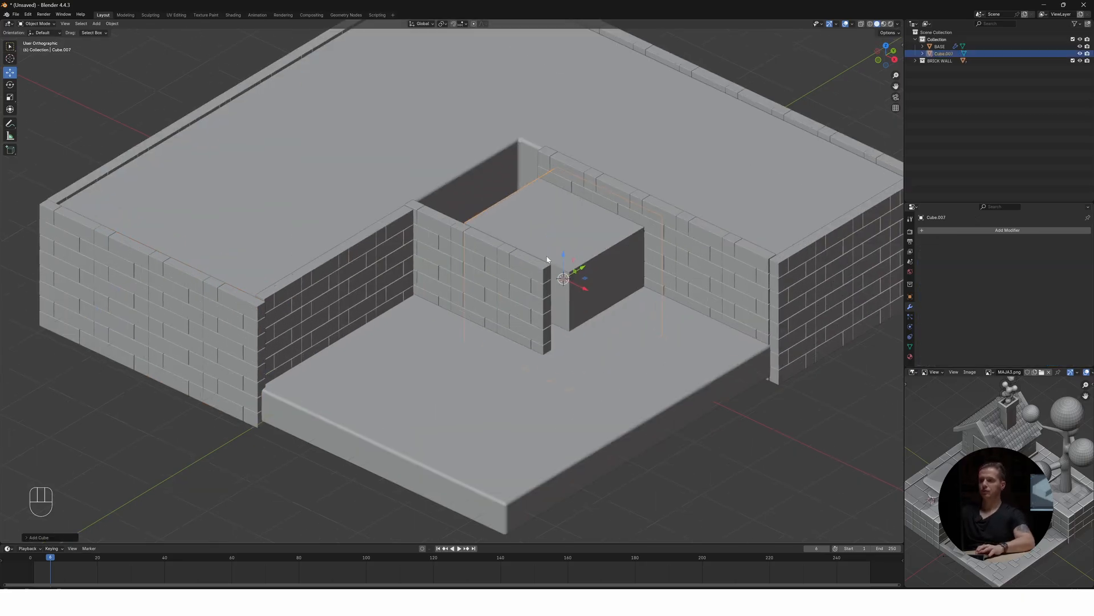
# Isolate the new cube in a perspective local view and scale it uniformly to about 0.39
pyautogui.press('KP_7')
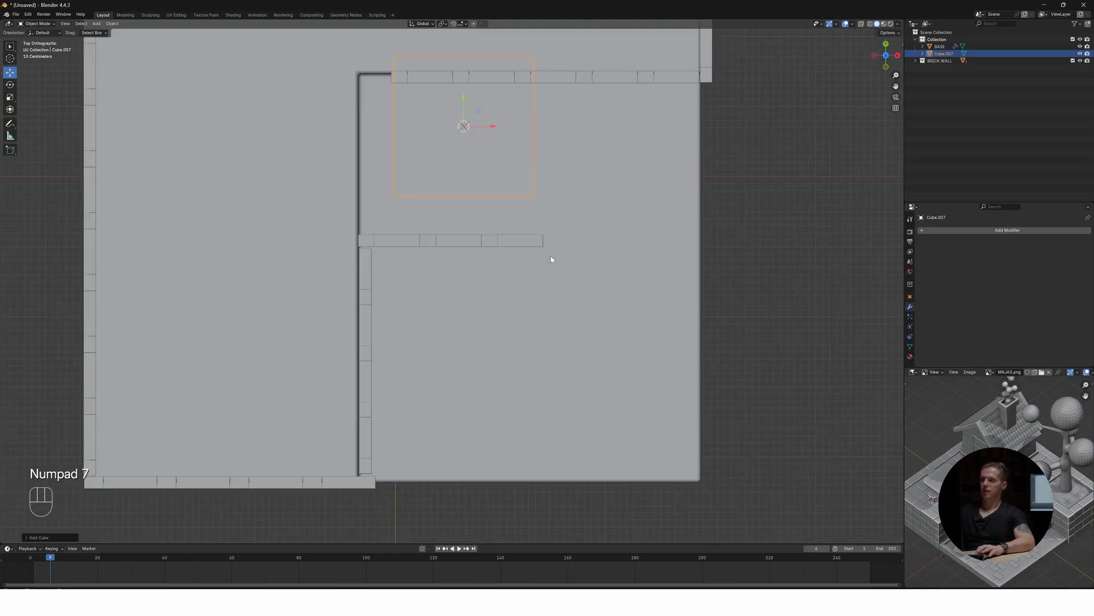
pyautogui.press('KP_Divide')
pyautogui.moveTo(569, 335); pyautogui.dragTo(477, 301, button='middle')
pyautogui.press('KP_5')
pyautogui.scroll(-4, 457, 304)
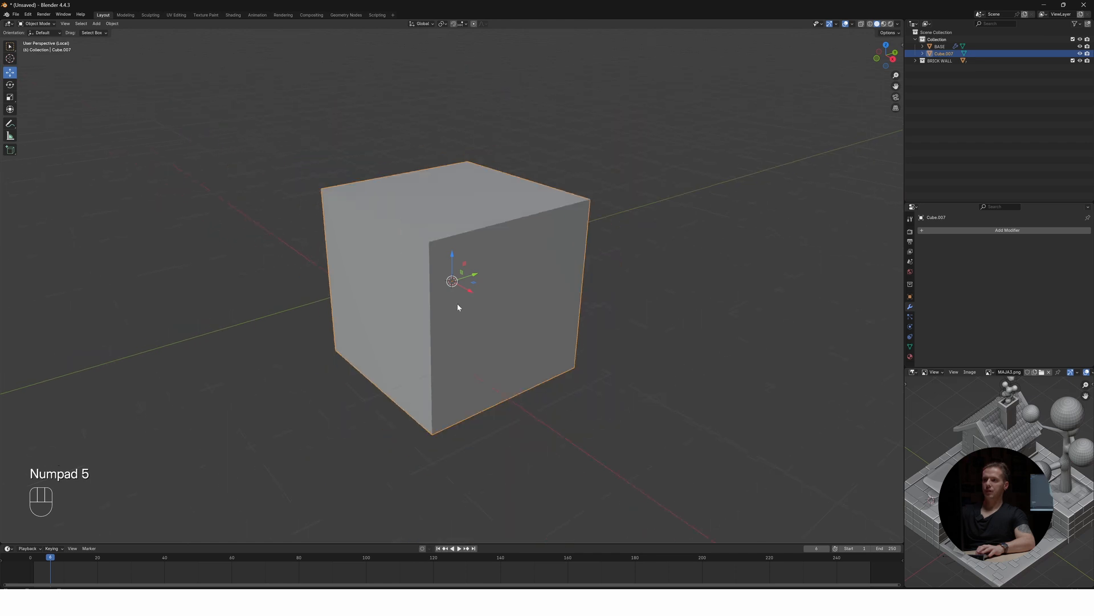
pyautogui.press('s')
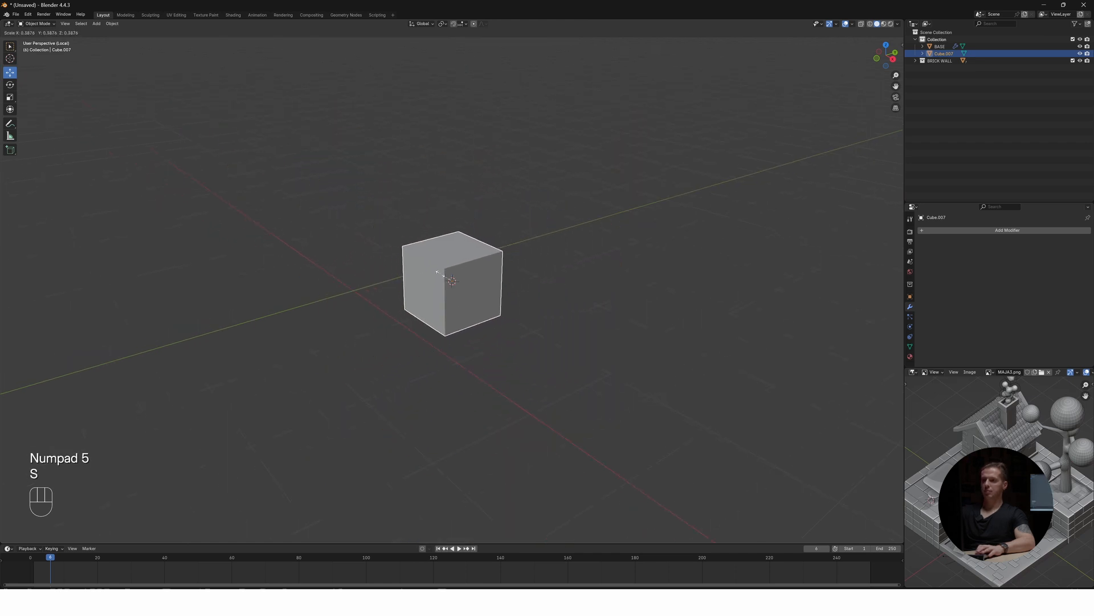
pyautogui.click(440, 277)
# Stretch the cube along Y and flatten it along Z into a long, thin plank
pyautogui.press('s')
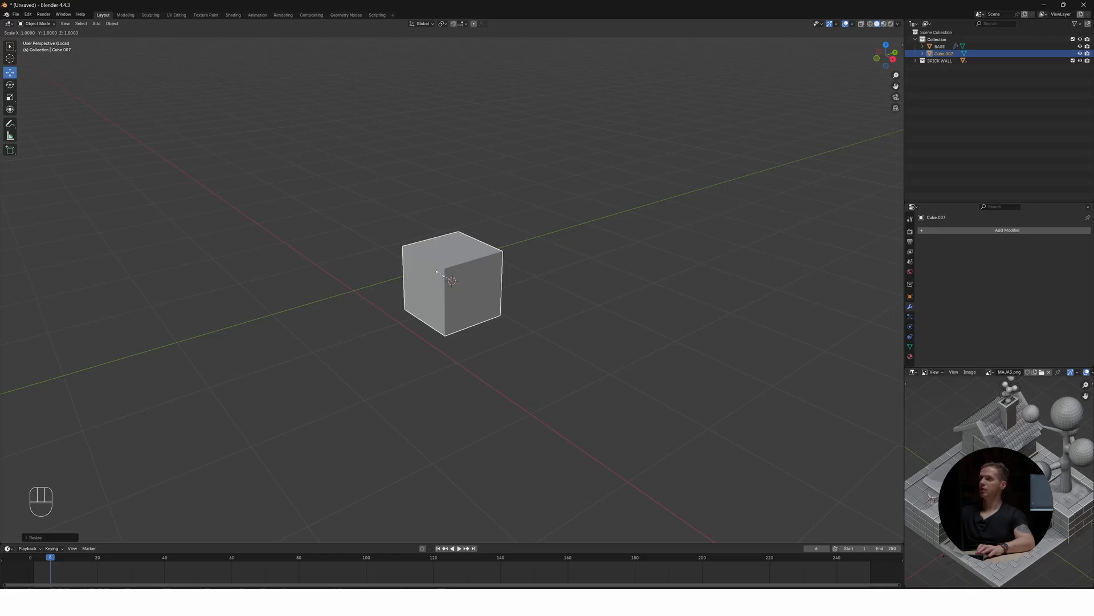
pyautogui.press('y')
pyautogui.click(407, 274)
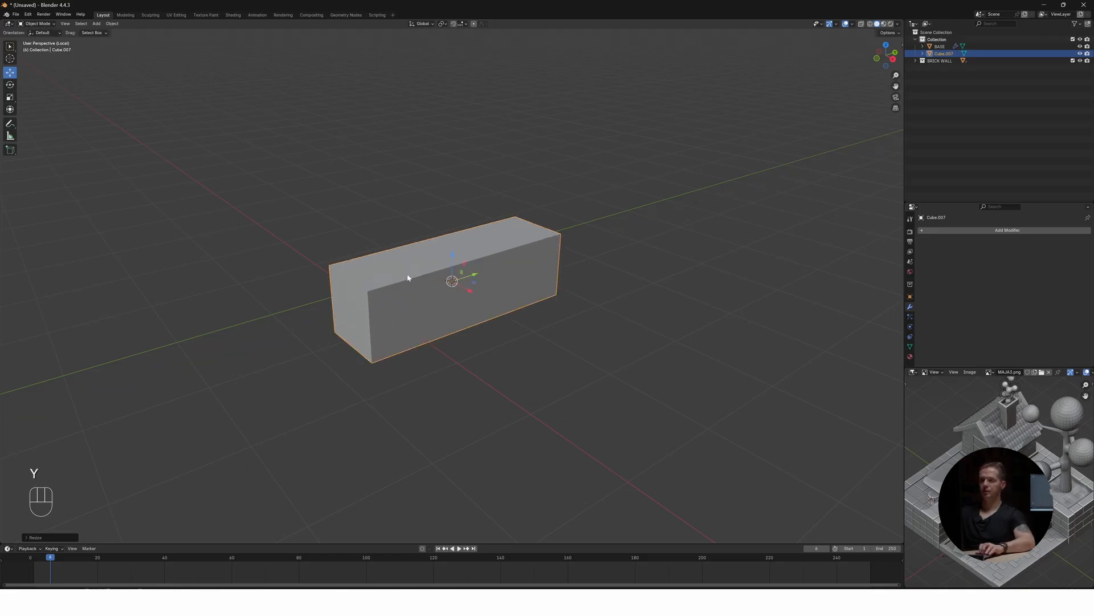
pyautogui.press('s')
pyautogui.press('z')
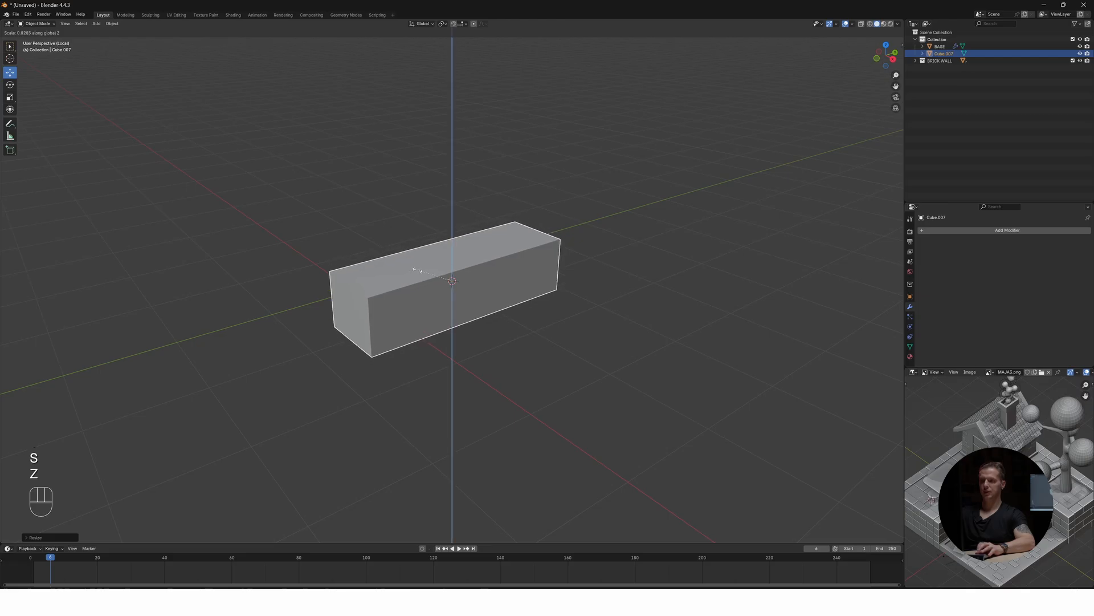
pyautogui.click(450, 279)
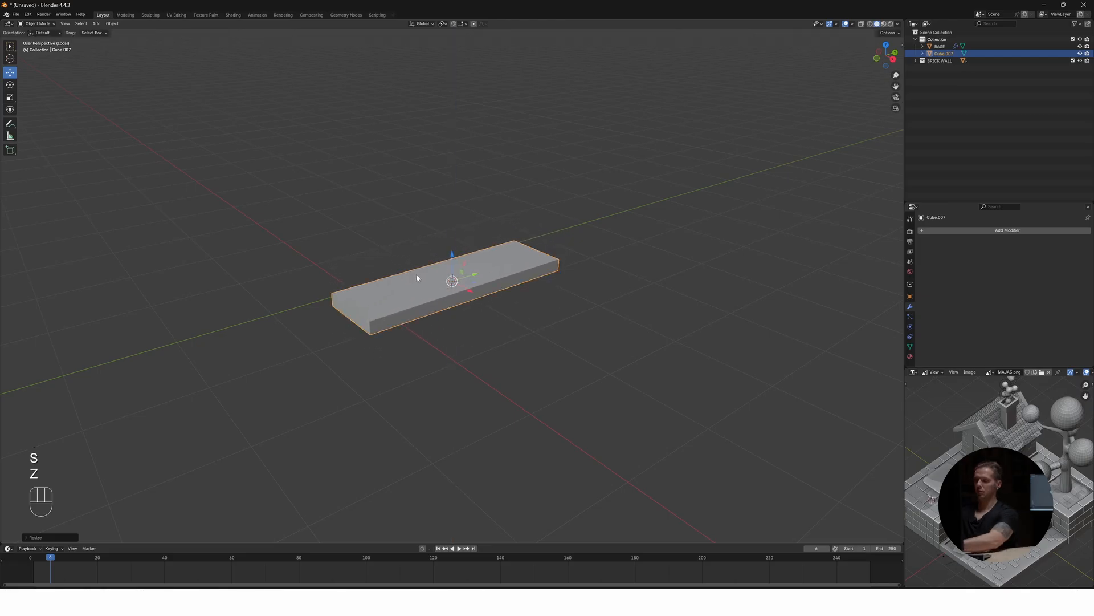
# Bring the whole scene back into perspective view and narrow the plank along X to about 0.72
pyautogui.press('KP_7')
pyautogui.press('KP_Divide')
pyautogui.moveTo(438, 254); pyautogui.dragTo(391, 200, button='middle')
pyautogui.press('KP_5')
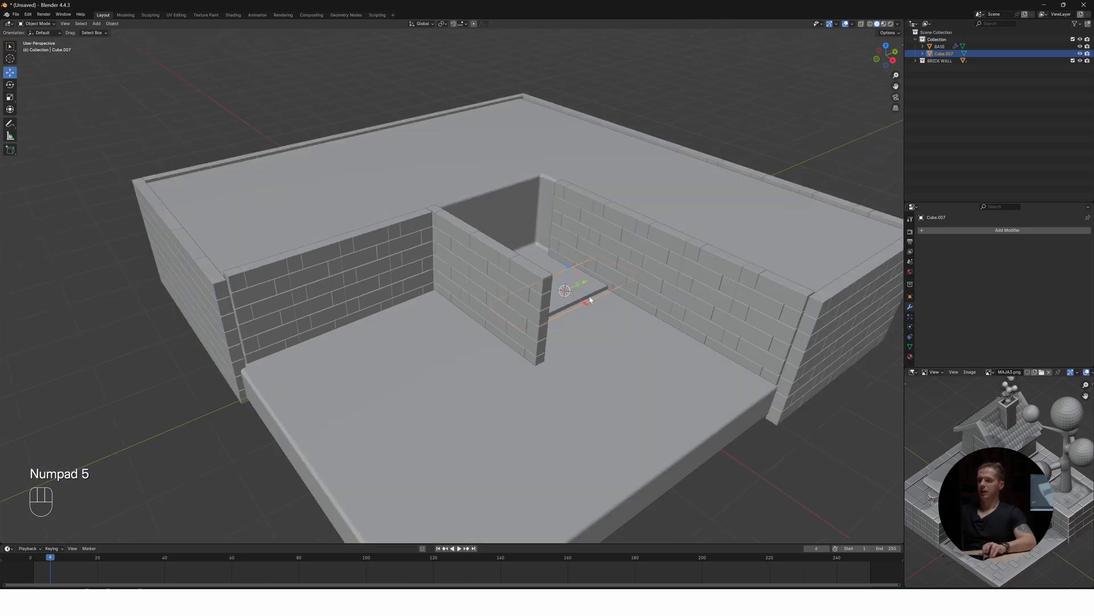
pyautogui.press('s')
pyautogui.press('x')
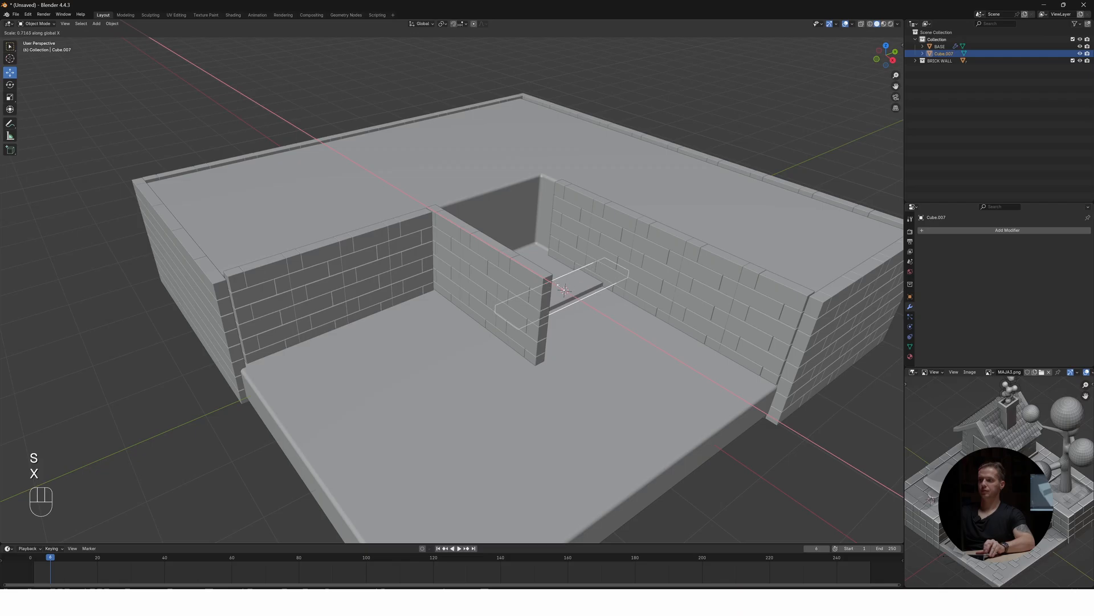
pyautogui.click(562, 289)
# Move the plank along X until it sits between the walls at the free end of the cross wall
pyautogui.moveTo(574, 293); pyautogui.dragTo(543, 299, button='middle')
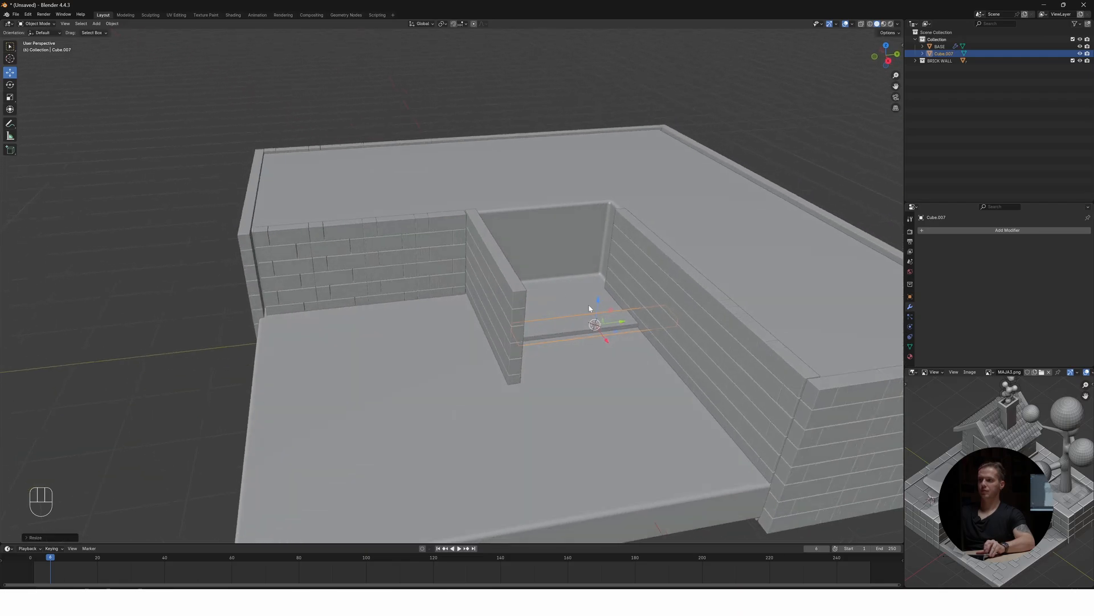
pyautogui.moveTo(605, 338); pyautogui.dragTo(627, 354)
pyautogui.press('KP_7')
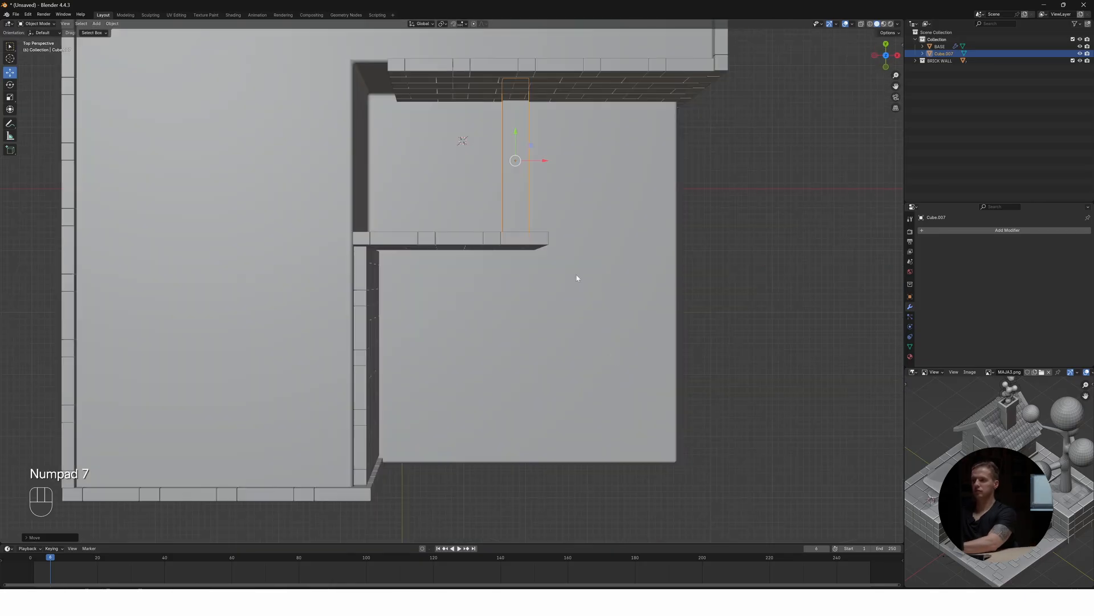
pyautogui.click(542, 163)
pyautogui.click(525, 166)
pyautogui.moveTo(539, 162); pyautogui.dragTo(551, 162)
pyautogui.moveTo(564, 200); pyautogui.dragTo(515, 156, button='middle')
pyautogui.moveTo(618, 340); pyautogui.dragTo(613, 335)
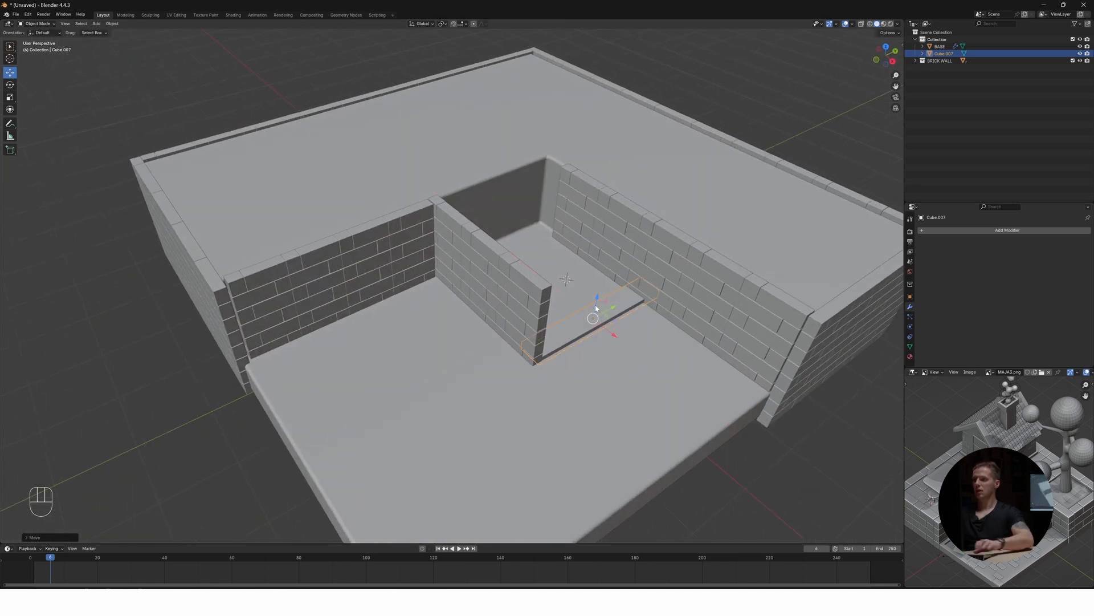
# Add an Array modifier with a count of 5 to the plank, offset by -1.150 in X and upward in Z
pyautogui.click(1000, 231)
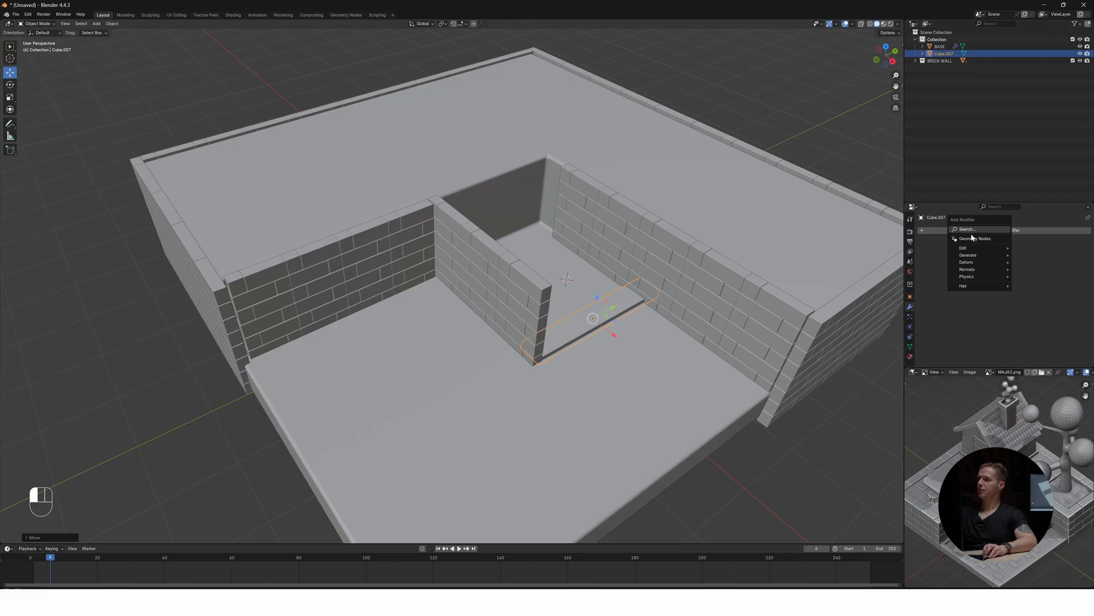
pyautogui.click(972, 231)
pyautogui.write('ARRAY')
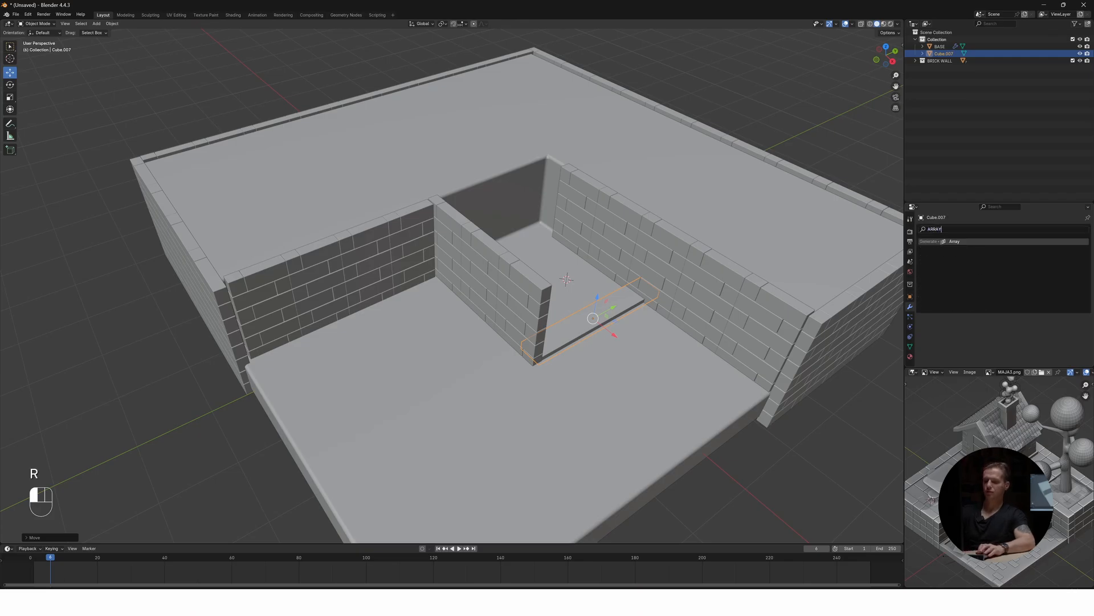
pyautogui.click(955, 241)
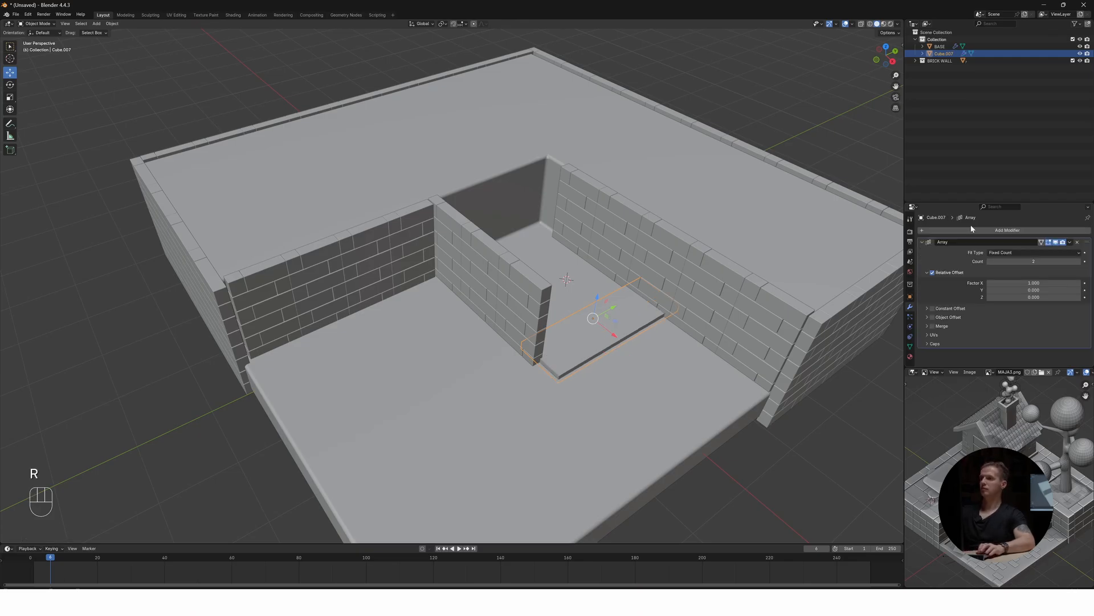
pyautogui.click(1031, 263)
pyautogui.write('5')
pyautogui.press('Return')
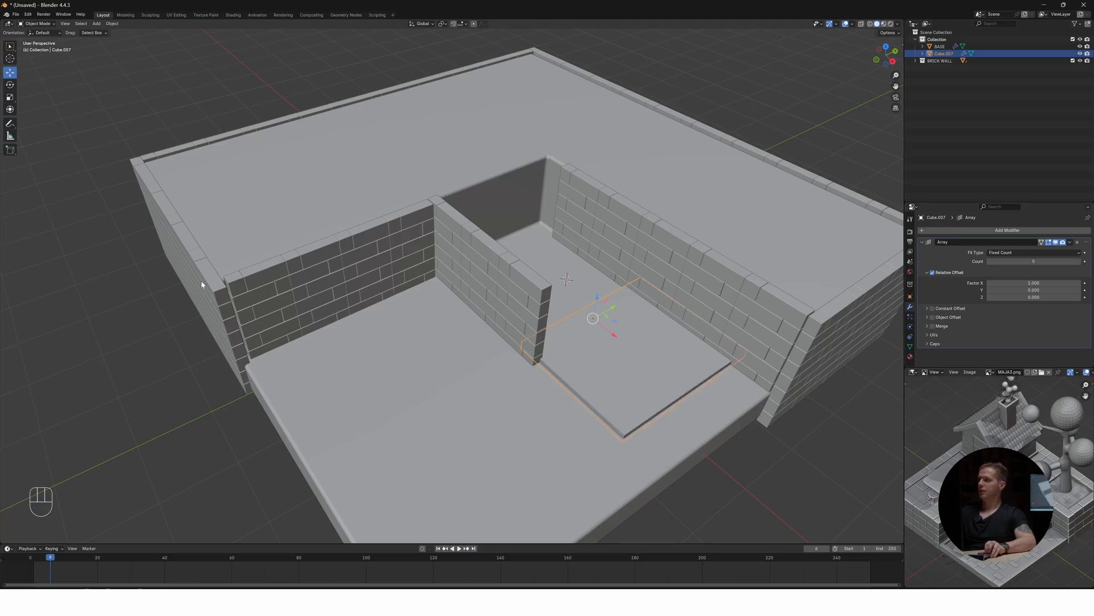
pyautogui.moveTo(1020, 285); pyautogui.dragTo(955, 284)
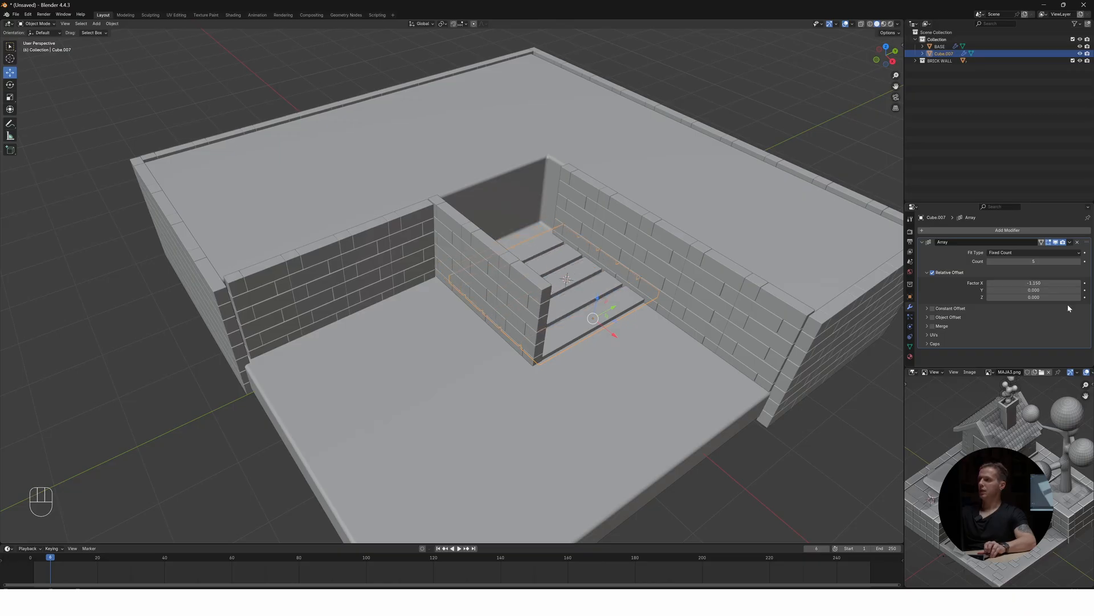
pyautogui.moveTo(1033, 297)
pyautogui.mouseDown()
pyautogui.moveTo(1061, 297)
pyautogui.moveTo(1038, 297)
pyautogui.mouseUp()
# Thicken the arrayed steps by raising the plank's top face, and shift the staircase back along X
pyautogui.press('Tab')
pyautogui.click(573, 322)
pyautogui.moveTo(597, 301); pyautogui.dragTo(599, 285)
pyautogui.press('Tab')
pyautogui.moveTo(611, 332); pyautogui.dragTo(597, 328)
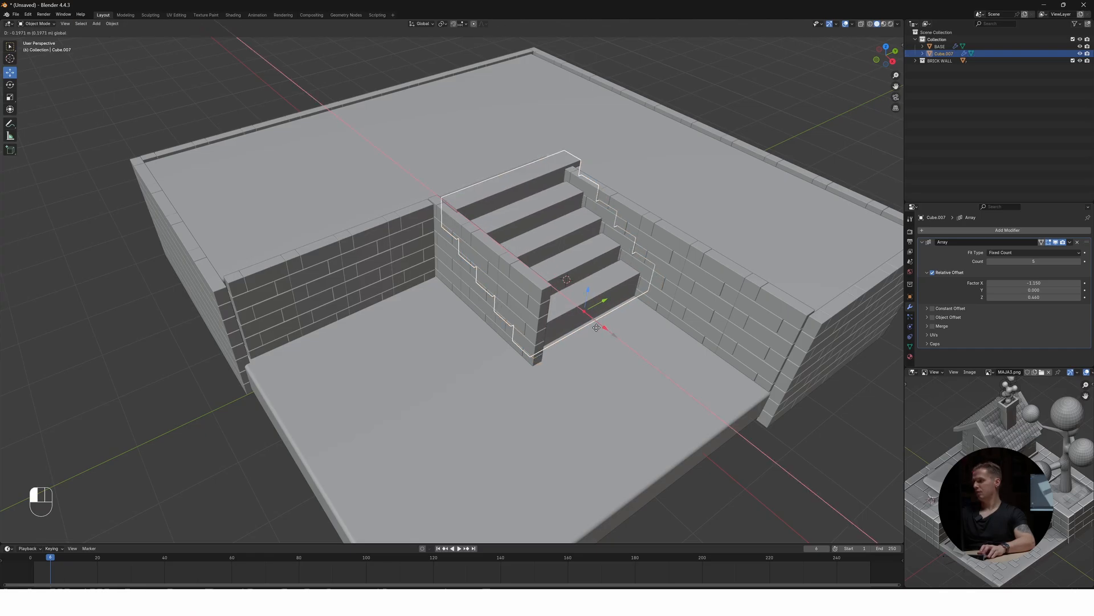
pyautogui.moveTo(596, 328); pyautogui.dragTo(596, 330)
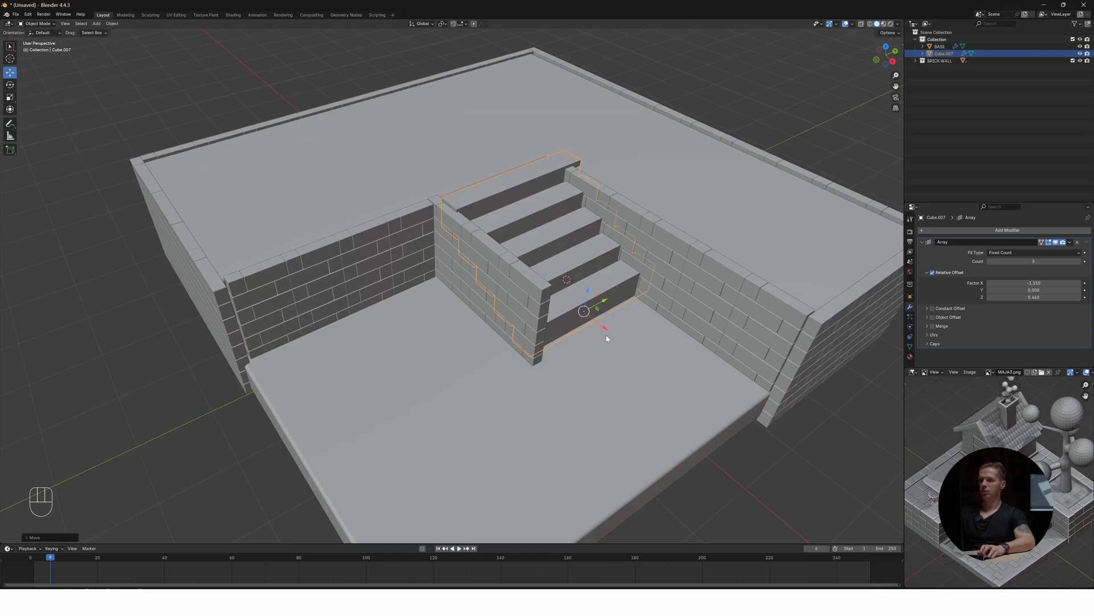
# Tighten the staircase array's relative X offset to about -0.95 to close the gaps between steps
pyautogui.moveTo(582, 292); pyautogui.dragTo(574, 295, button='middle')
pyautogui.scroll(-2, 487, 278)
pyautogui.scroll(-2, 487, 278)
pyautogui.moveTo(487, 279); pyautogui.dragTo(421, 272, button='middle')
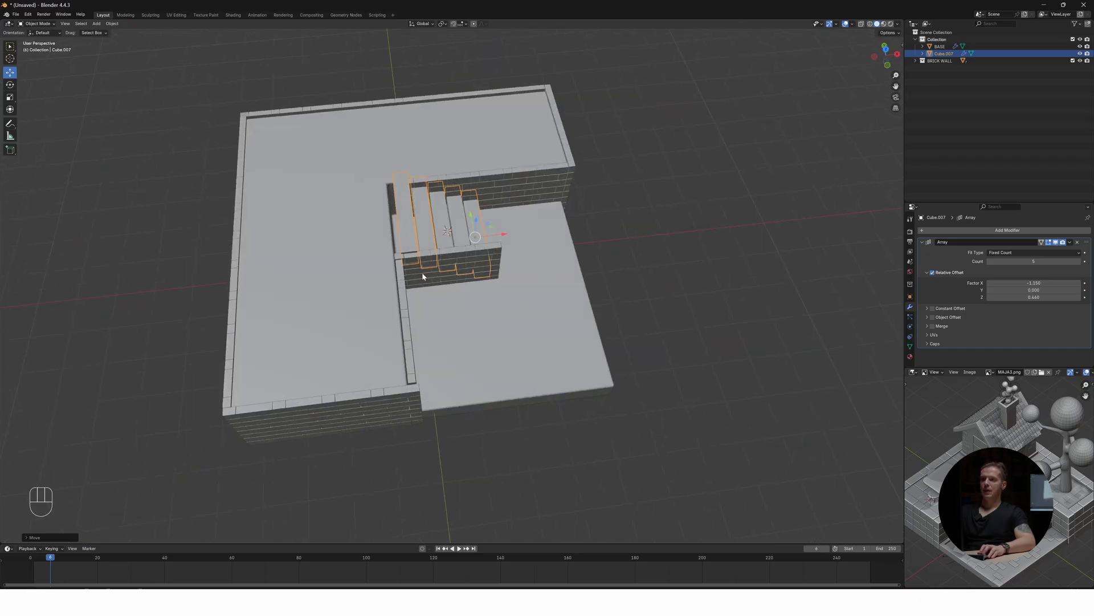
pyautogui.scroll(3, 404, 196)
pyautogui.moveTo(401, 194)
pyautogui.mouseDown(button='middle')
pyautogui.moveTo(415, 195)
pyautogui.moveTo(404, 188)
pyautogui.mouseUp(button='middle')
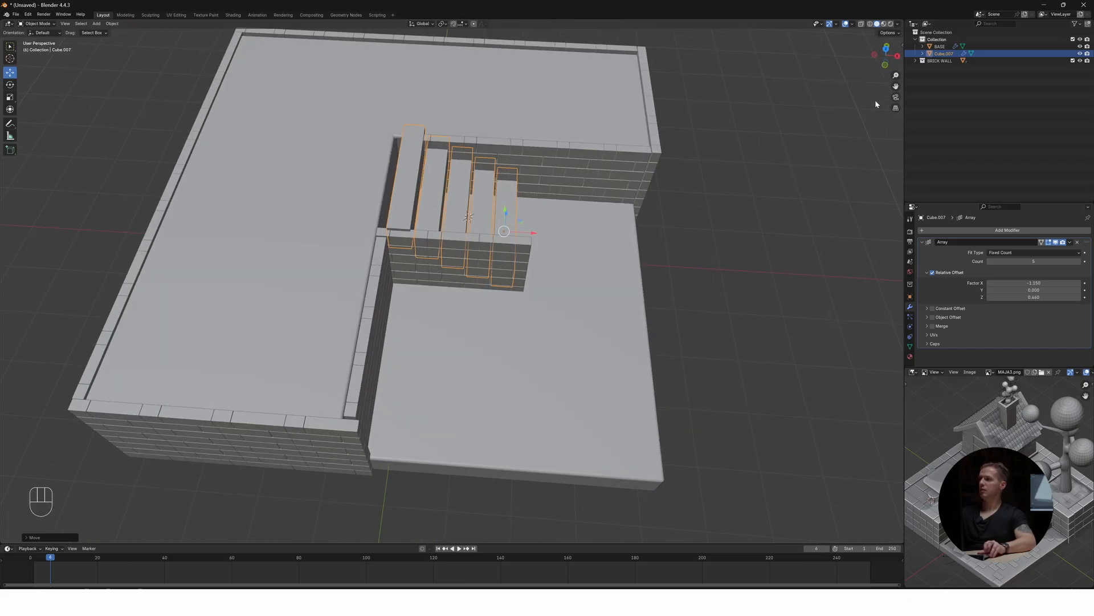
pyautogui.keyDown('shift'); pyautogui.moveTo(1034, 282); pyautogui.dragTo(1066, 282); pyautogui.keyUp('shift')
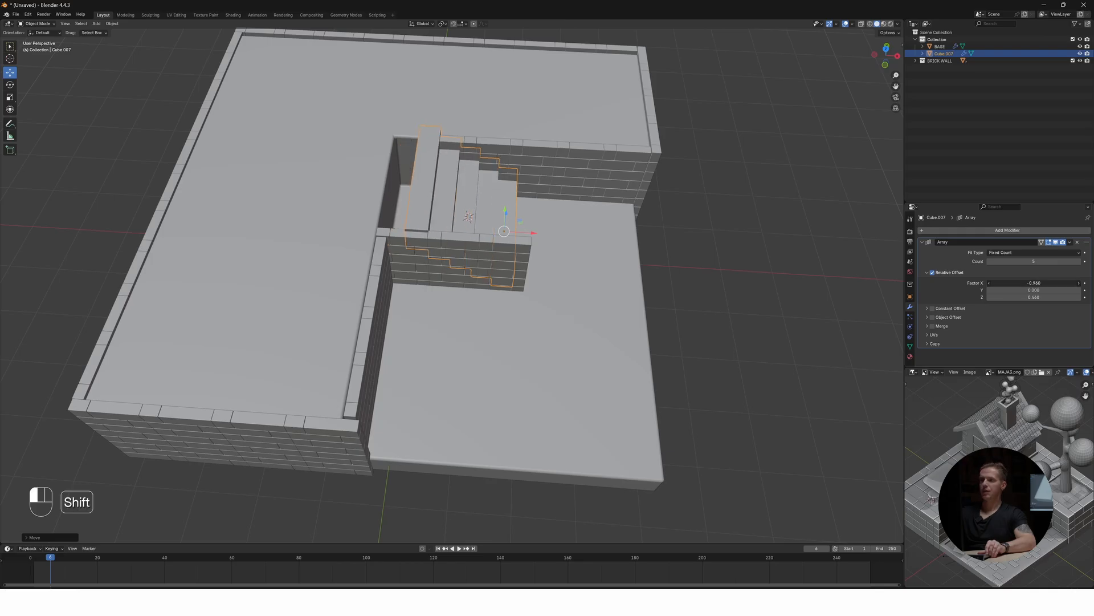
# Set the staircase array's count to 6 and lower the step's top face so the flight ends near the upper floor
pyautogui.moveTo(558, 170); pyautogui.dragTo(485, 177, button='middle')
pyautogui.press('Tab')
pyautogui.moveTo(578, 291); pyautogui.dragTo(620, 293)
pyautogui.click(1029, 265)
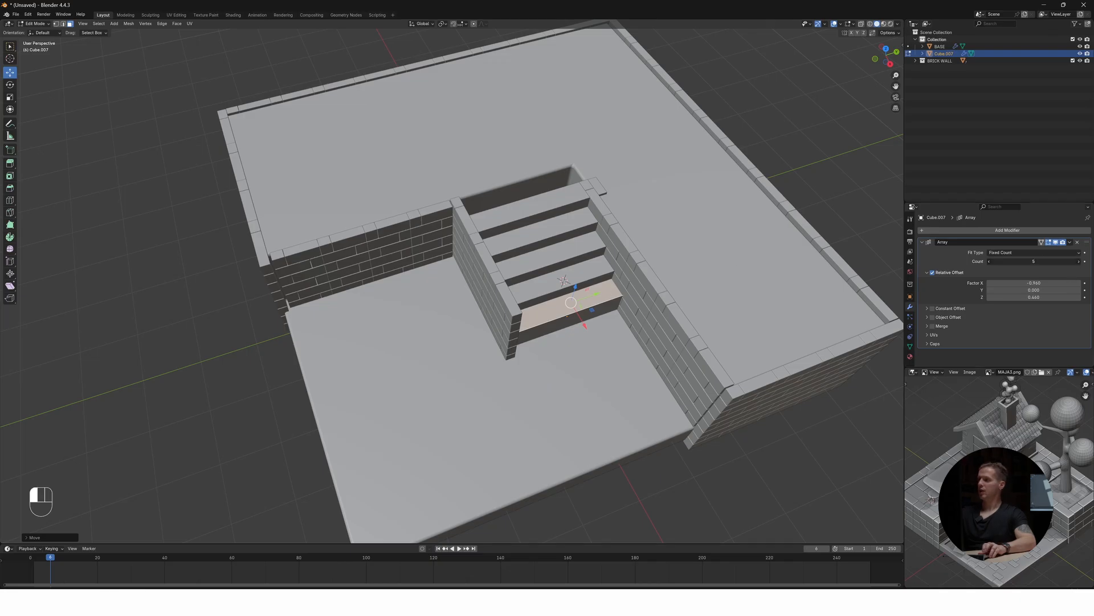
pyautogui.write('6')
pyautogui.press('Return')
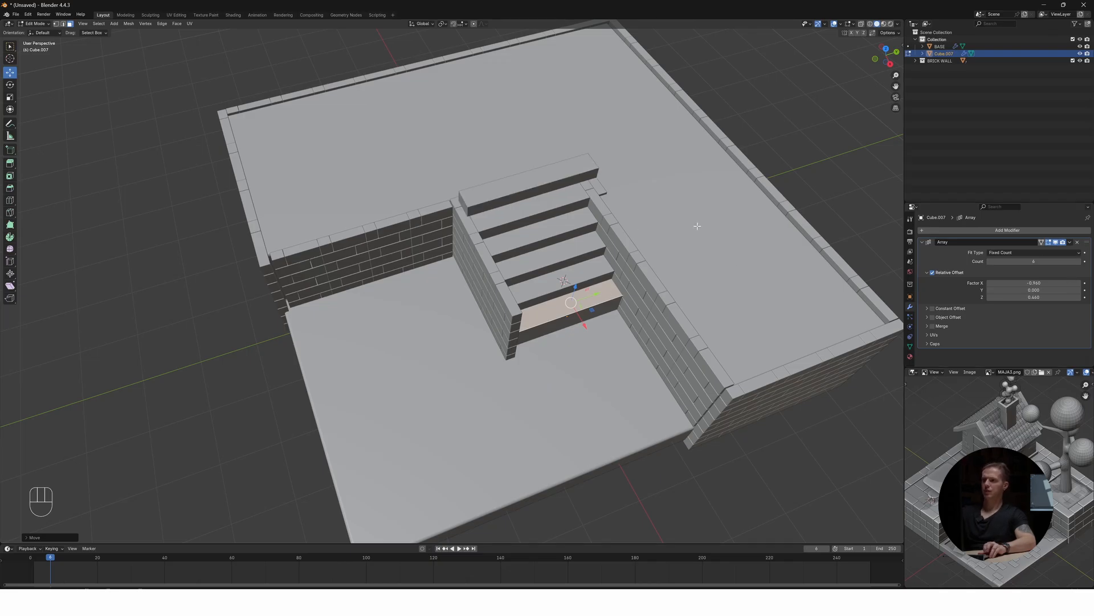
pyautogui.keyDown('shift'); pyautogui.moveTo(575, 287); pyautogui.dragTo(571, 311); pyautogui.keyUp('shift')
pyautogui.moveTo(571, 311); pyautogui.dragTo(595, 308, button='middle')
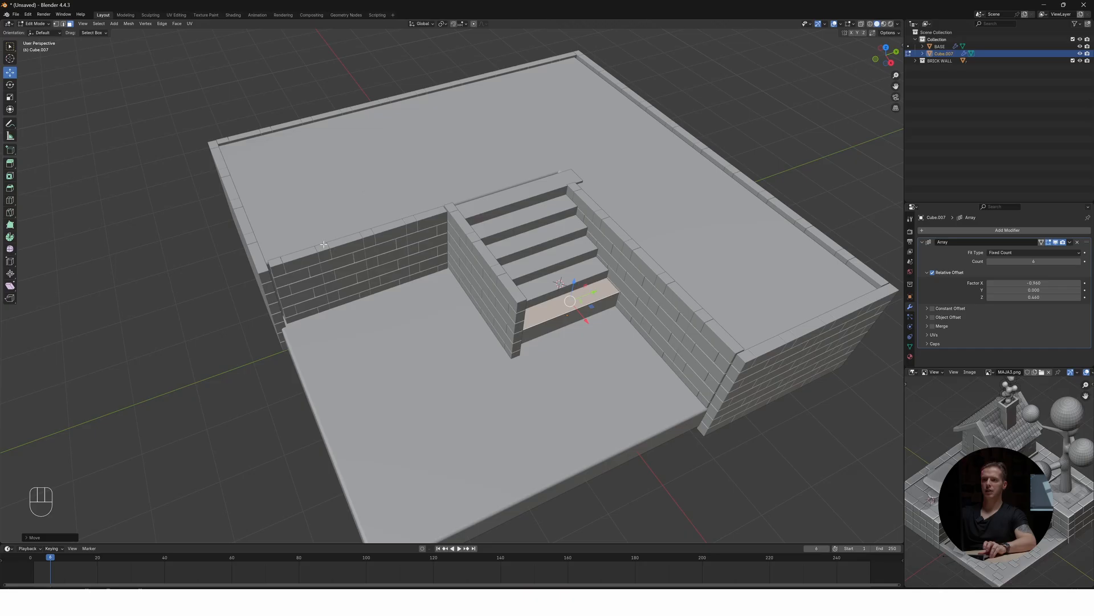
# Leave mesh editing and nudge the front outer brick wall of the raised level slightly along Y
pyautogui.moveTo(374, 264); pyautogui.dragTo(262, 279, button='middle')
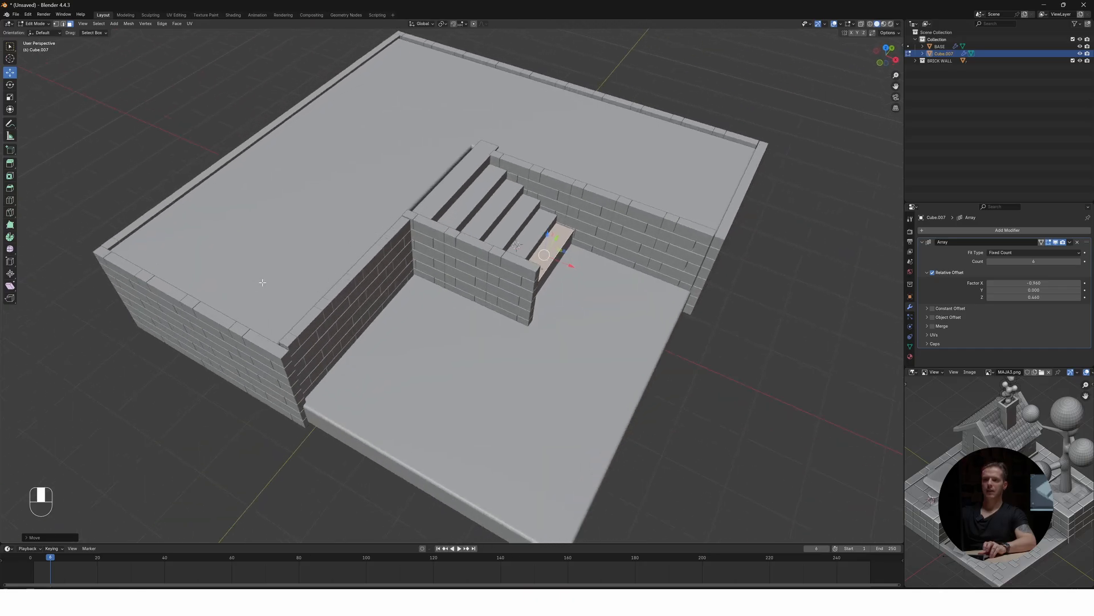
pyautogui.press('Tab')
pyautogui.click(197, 316)
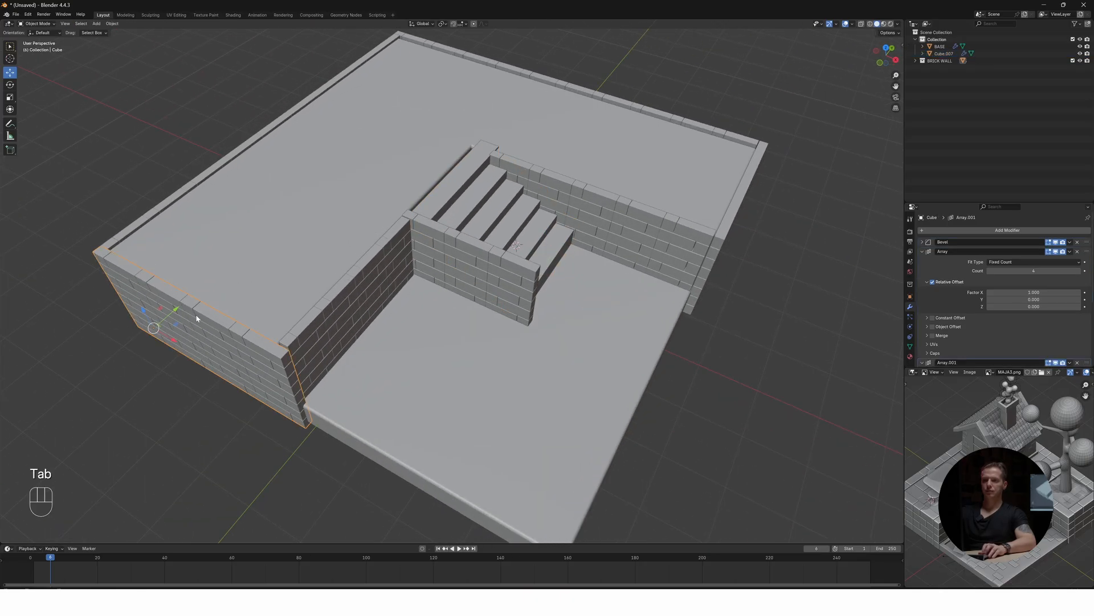
pyautogui.moveTo(163, 318); pyautogui.dragTo(172, 316)
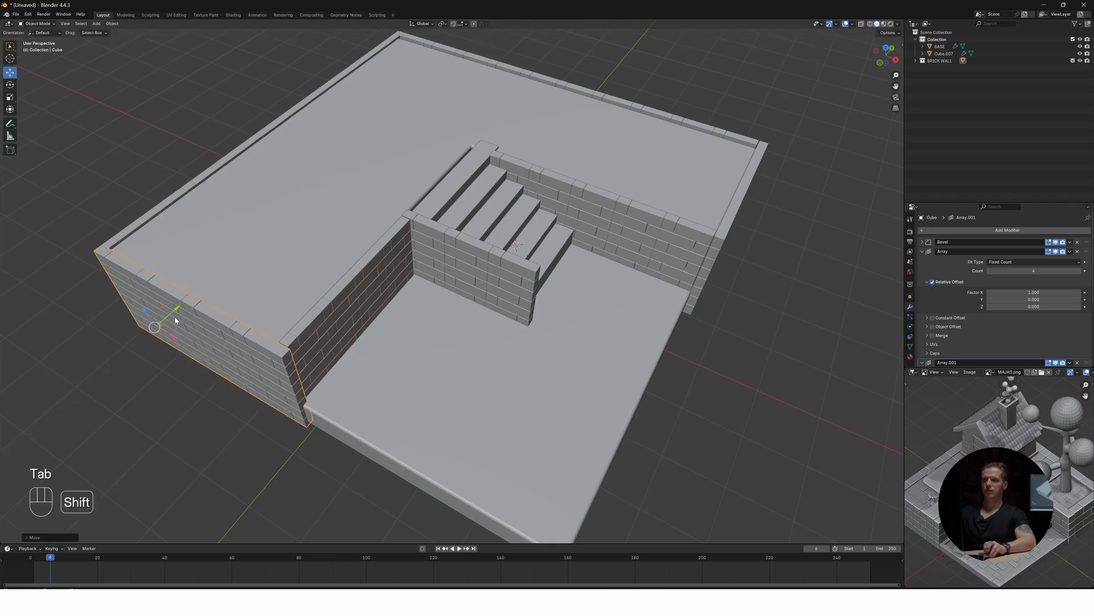
pyautogui.scroll(-1, 615, 325)
pyautogui.scroll(-2, 615, 329)
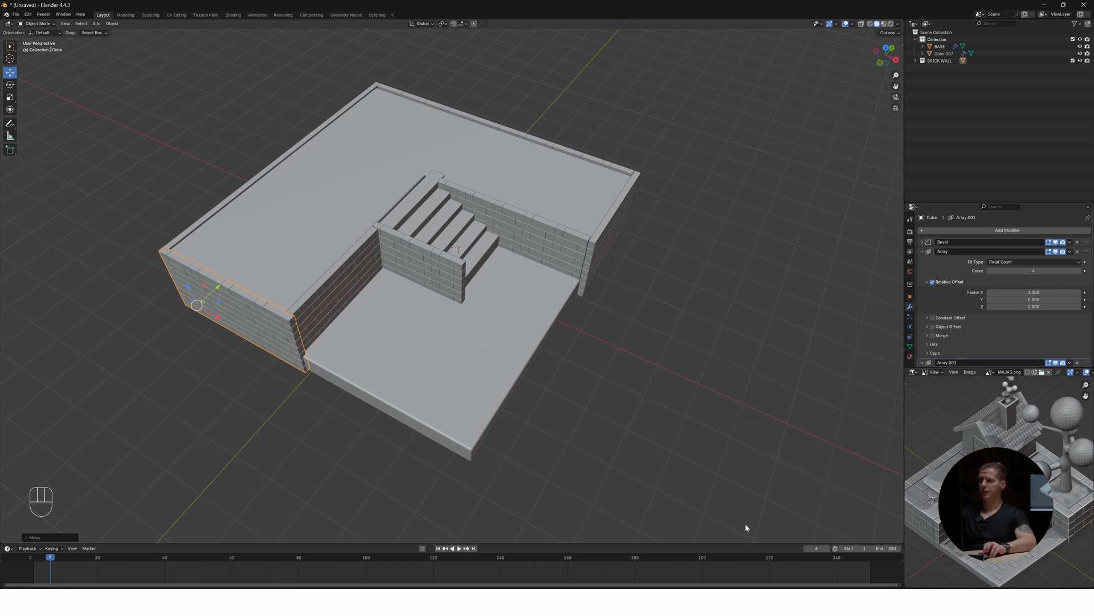
# Add a cube mesh with a size of 0.25 m on the lower floor
pyautogui.hotkey('shift', 'a')
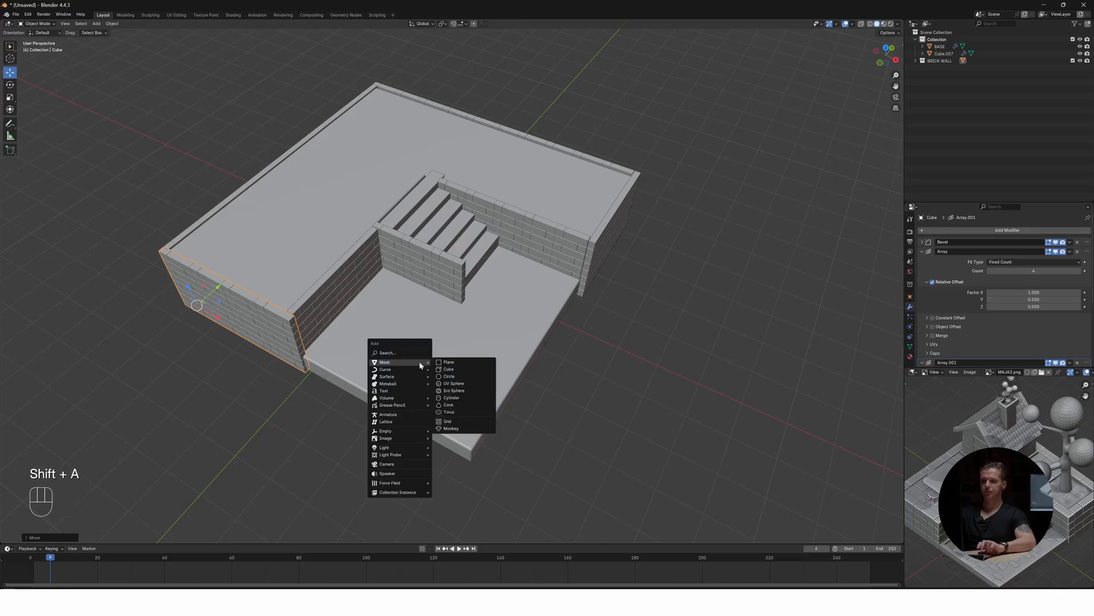
pyautogui.click(448, 369)
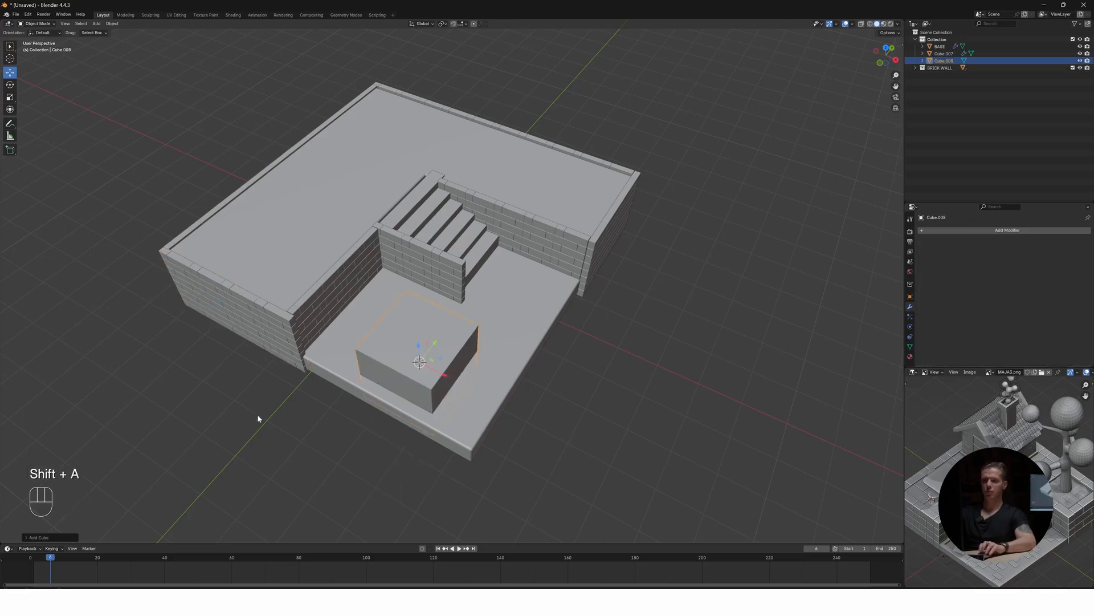
pyautogui.click(30, 537)
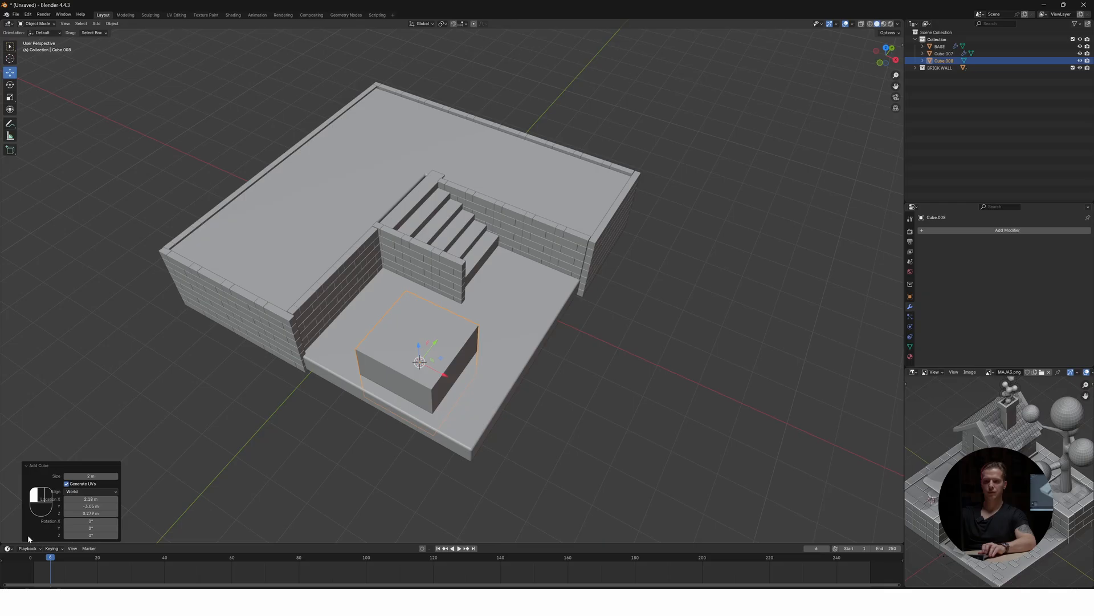
pyautogui.click(87, 475)
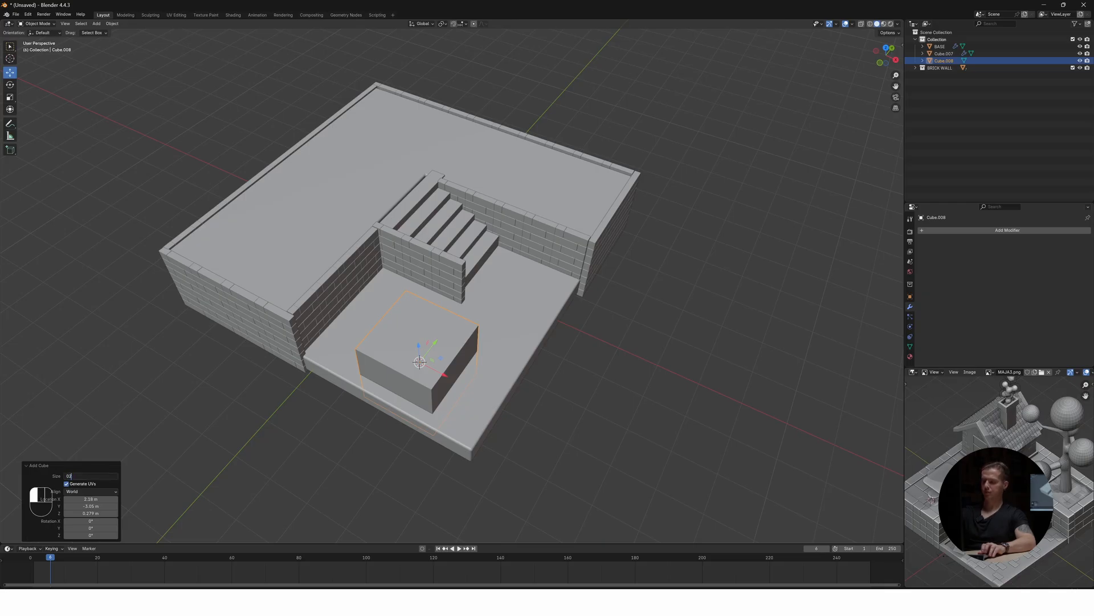
pyautogui.write('0.25')
pyautogui.press('Return')
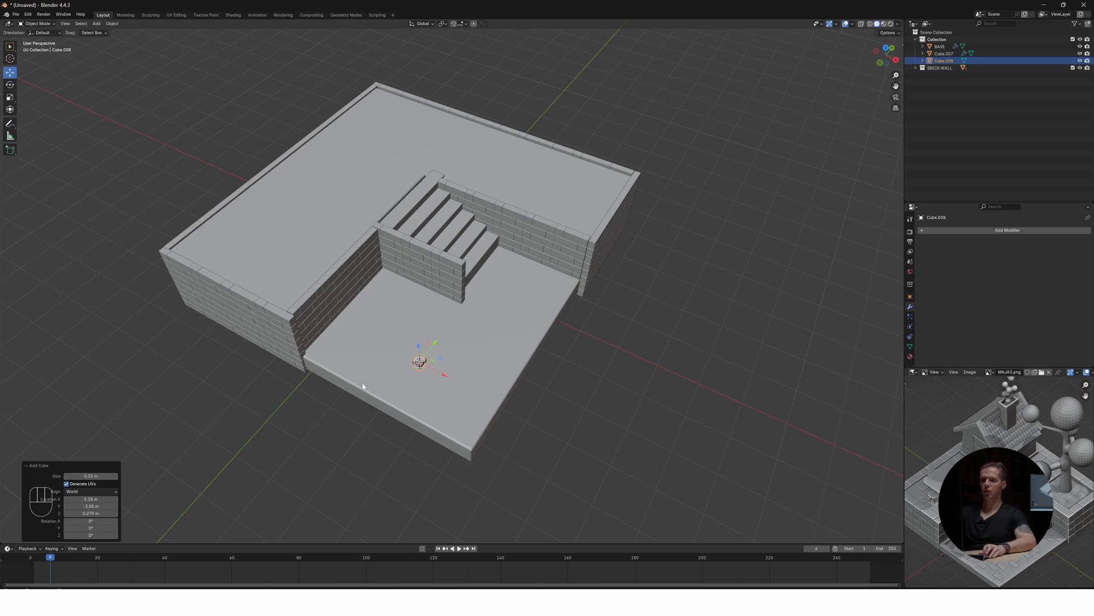
# Raise the small cube above the lower floor and stretch it along X to about 2.56
pyautogui.scroll(4, 432, 355)
pyautogui.moveTo(393, 422); pyautogui.dragTo(392, 401)
pyautogui.moveTo(385, 422); pyautogui.dragTo(378, 418, button='middle')
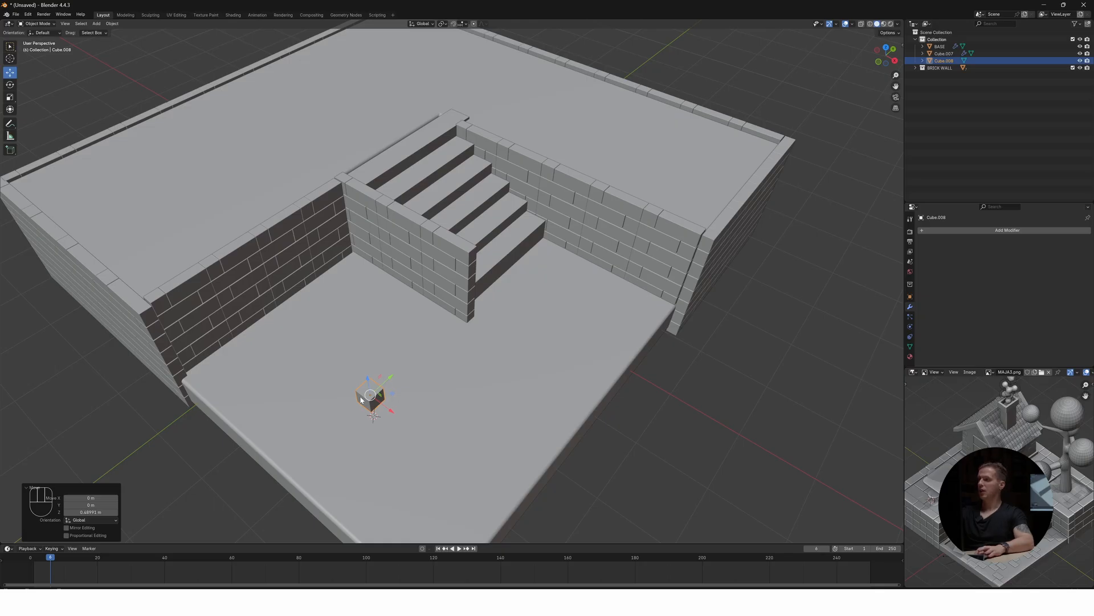
pyautogui.press('s')
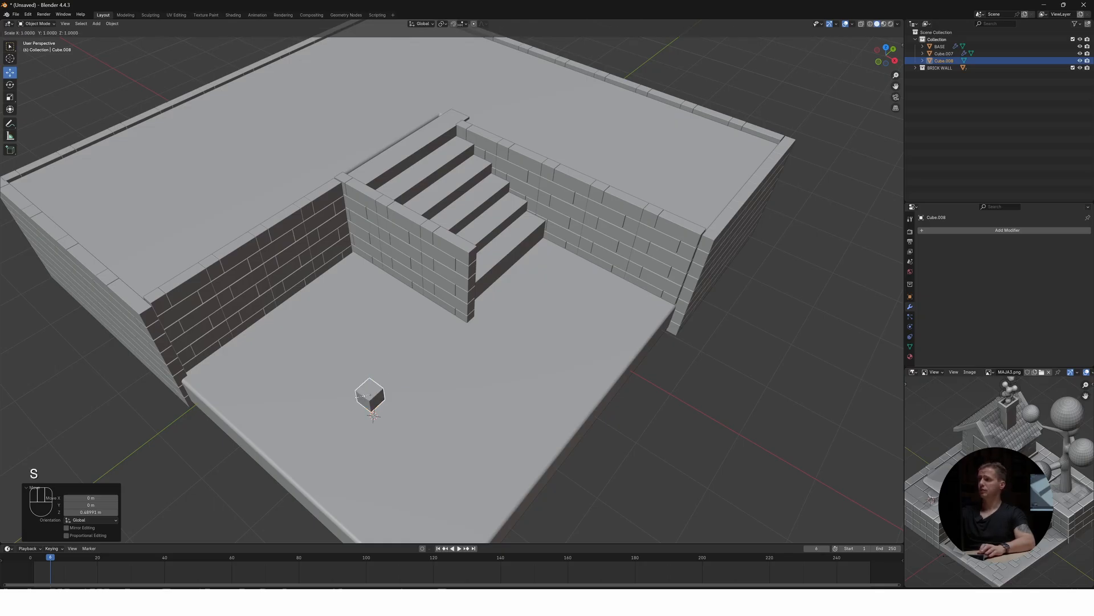
pyautogui.press('x')
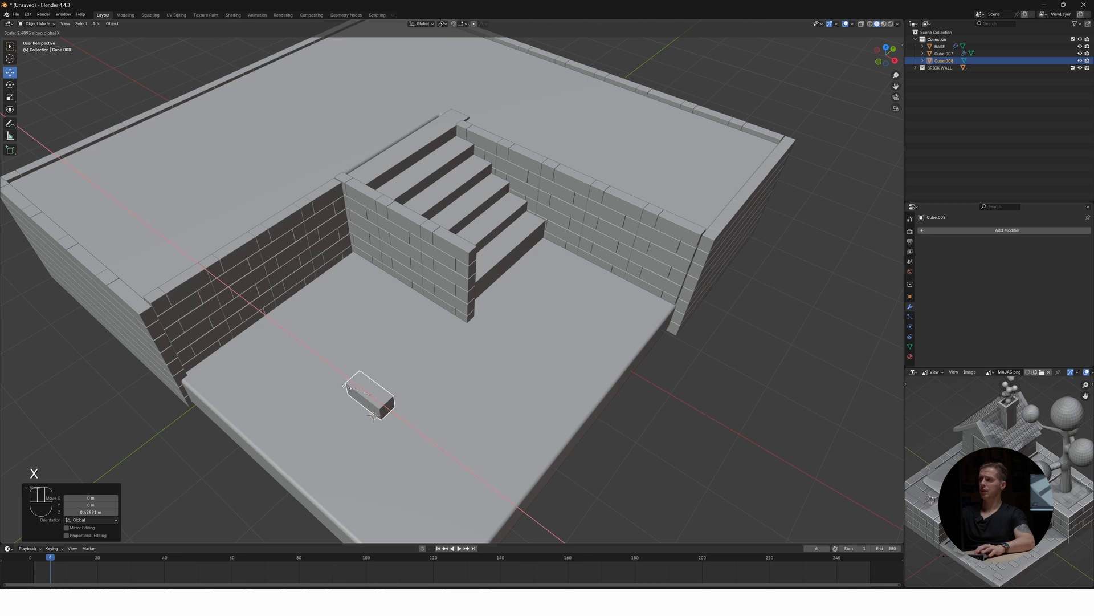
pyautogui.click(347, 389)
pyautogui.press('x')
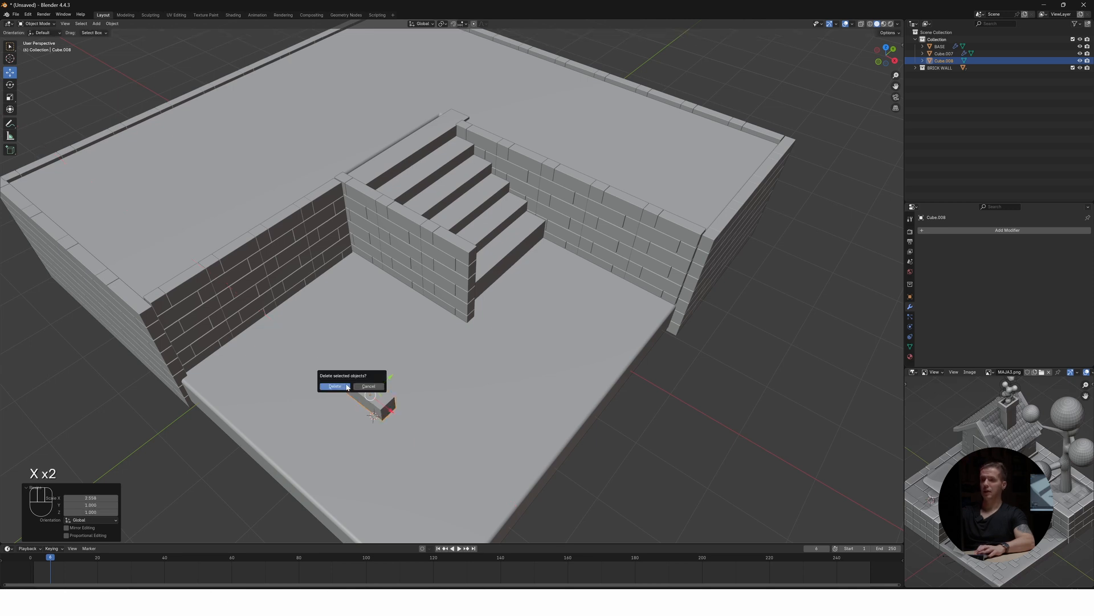
pyautogui.click(369, 386)
# Flatten the small block along Z and lower it onto the lower floor in front view
pyautogui.press('s')
pyautogui.press('z')
pyautogui.click(374, 393)
pyautogui.press('KP_1')
pyautogui.moveTo(485, 292); pyautogui.dragTo(482, 342)
pyautogui.scroll(-2, 481, 358)
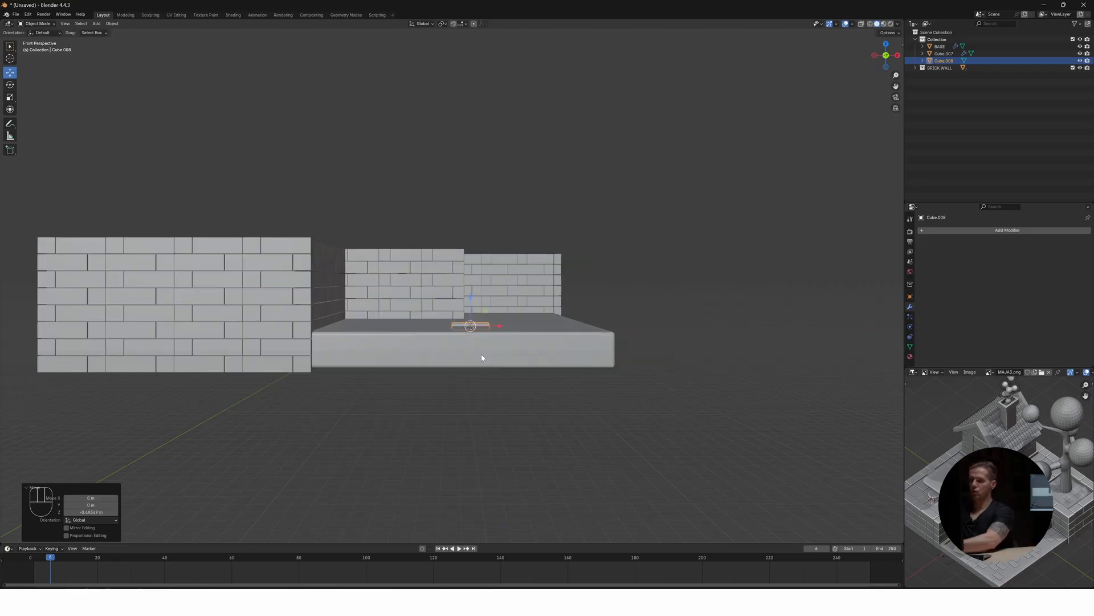
# Switch to the top orthographic view and enable viewport shadows and cavity shading with the cavity type set to Both
pyautogui.press('KP_7')
pyautogui.press('KP_5')
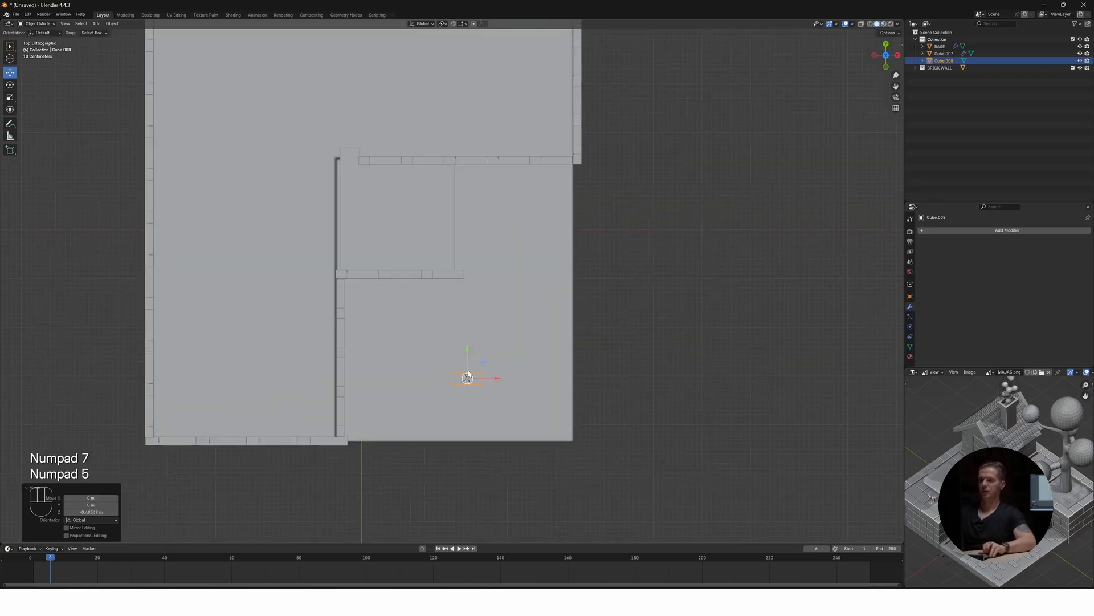
pyautogui.scroll(3, 466, 387)
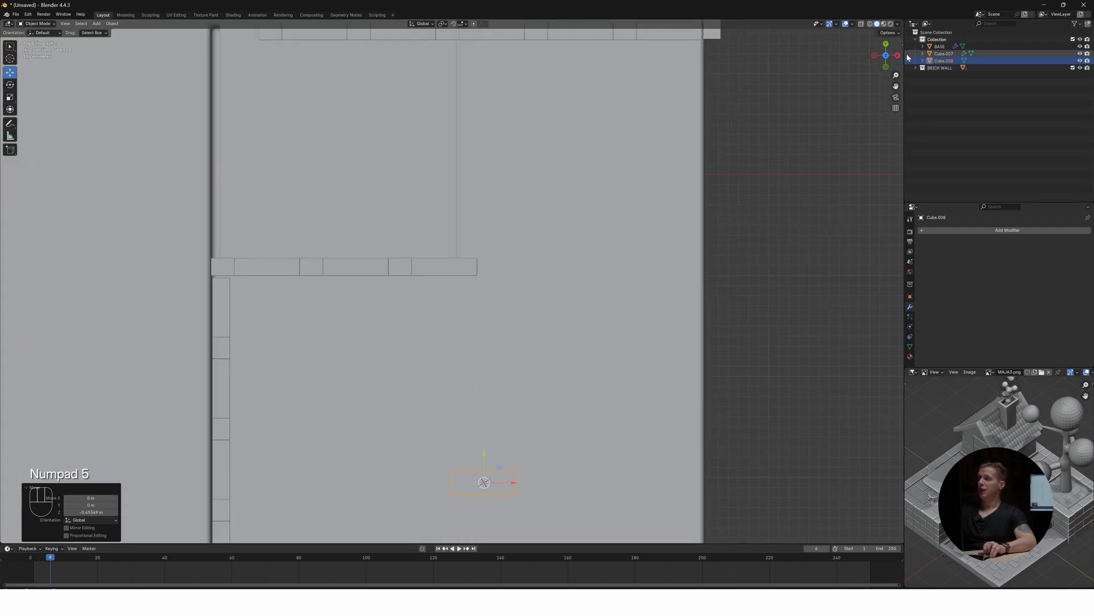
pyautogui.click(898, 25)
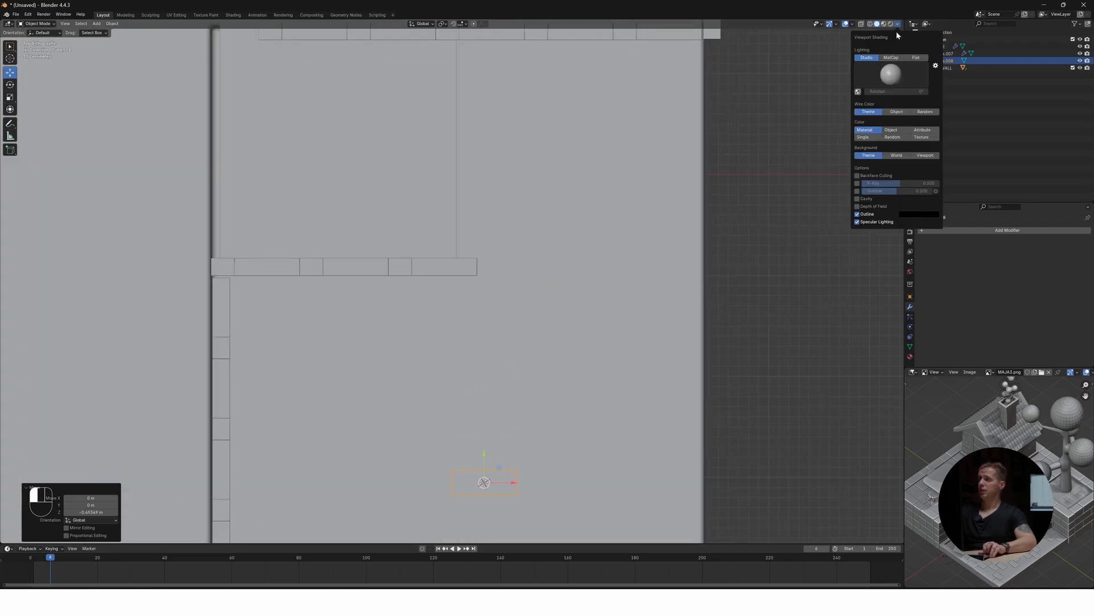
pyautogui.click(857, 191)
pyautogui.click(858, 199)
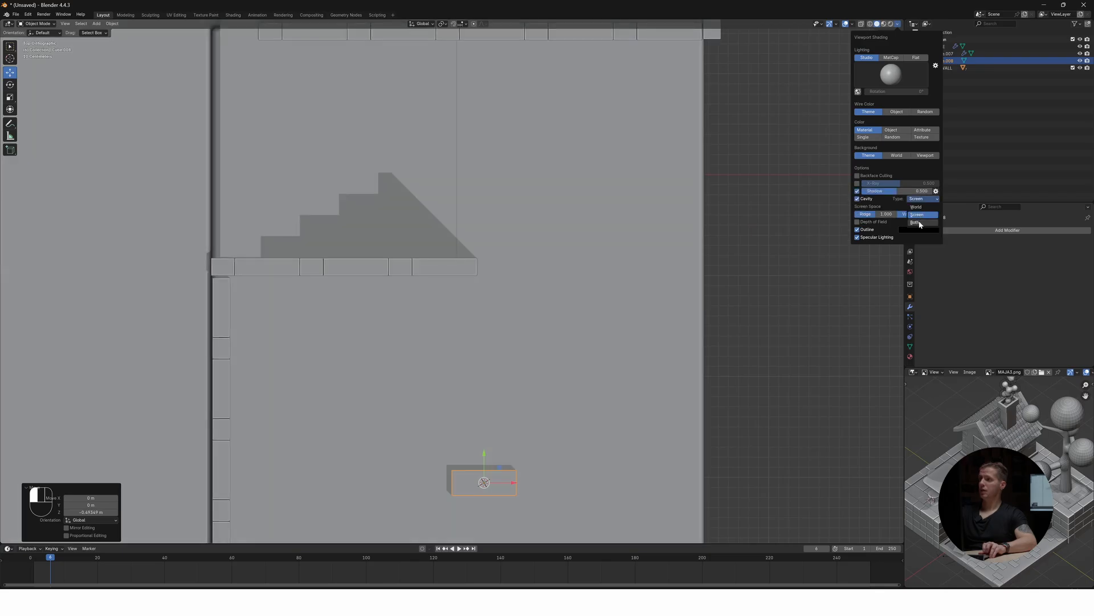
pyautogui.click(918, 222)
# Lower the small block slightly along Z toward the lower floor, checking it from an angled view, and return to top view
pyautogui.scroll(-2, 416, 296)
pyautogui.moveTo(539, 427); pyautogui.dragTo(525, 369, button='middle')
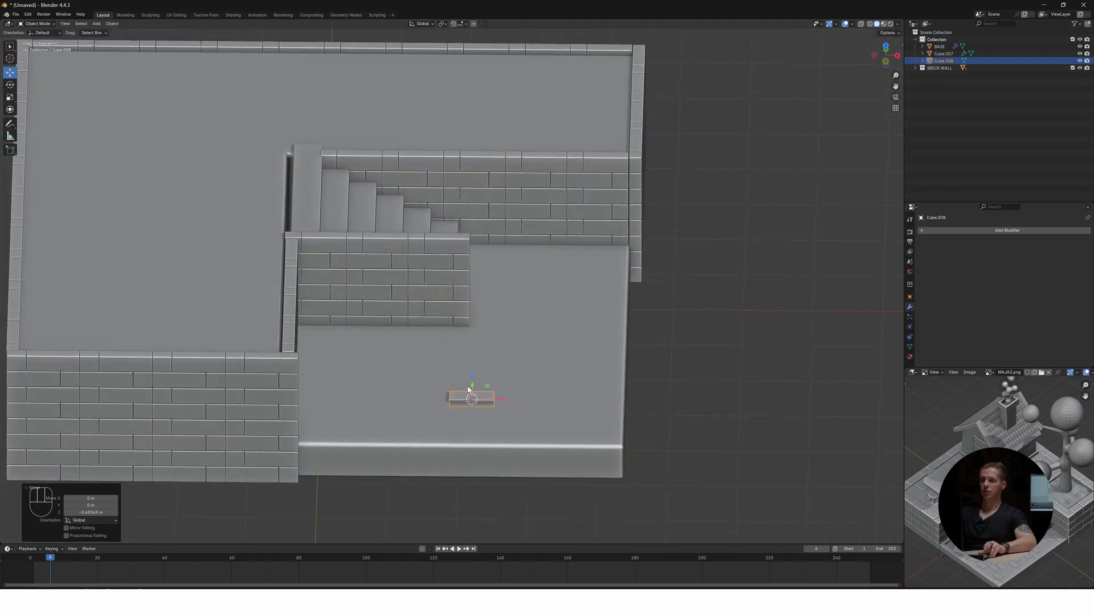
pyautogui.moveTo(472, 375); pyautogui.dragTo(476, 377)
pyautogui.press('KP_7')
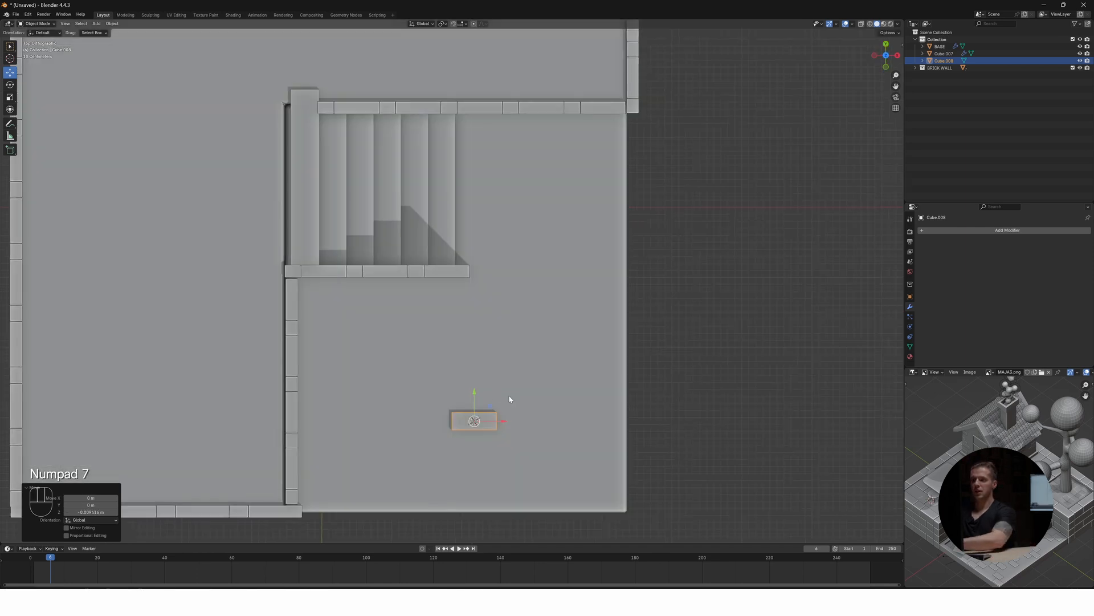
pyautogui.press('d')
pyautogui.moveTo(445, 443); pyautogui.dragTo(464, 422)
pyautogui.hotkey('shift', 'd')
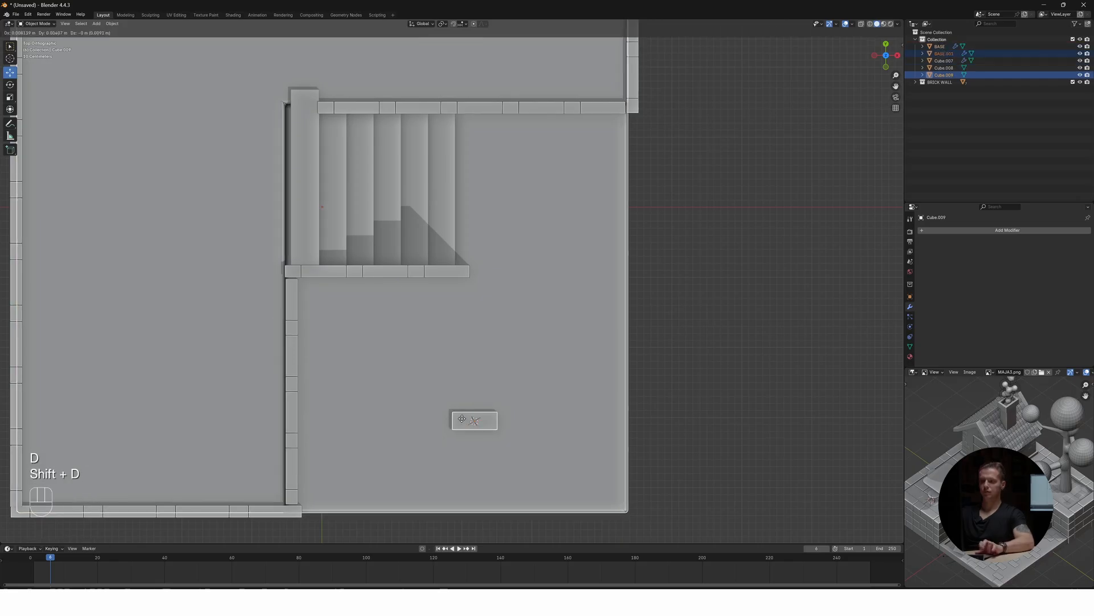
pyautogui.hotkey('ctrl', 'z')
pyautogui.press('Escape')
pyautogui.hotkey('ctrl', 'z')
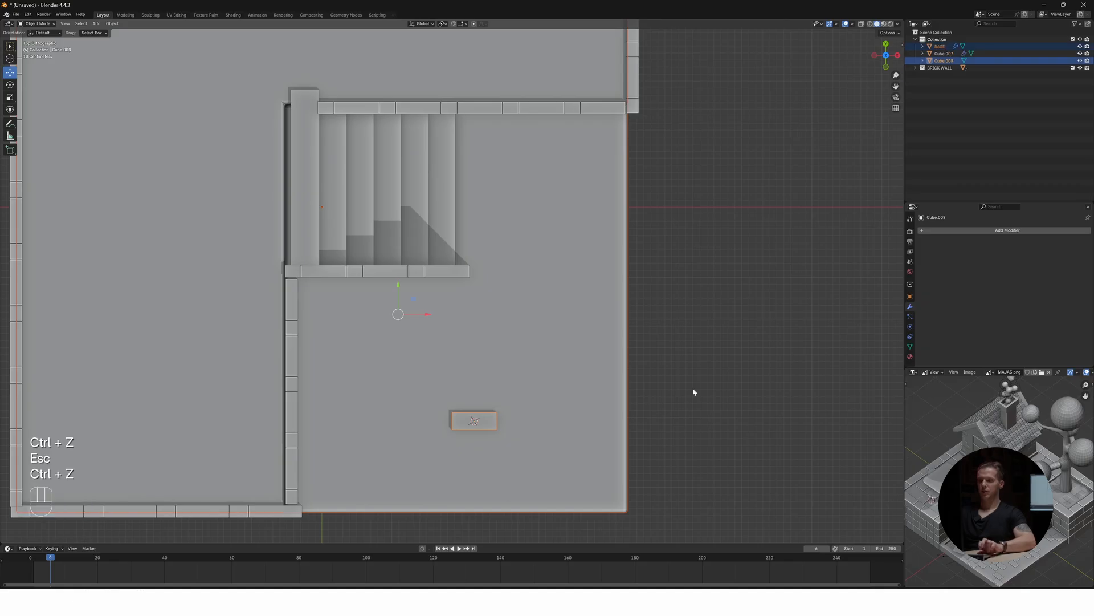
# Duplicate only the small floor block twice to form a staggered three-tile cluster on the front part of the lower floor
pyautogui.click(735, 381)
pyautogui.click(457, 423)
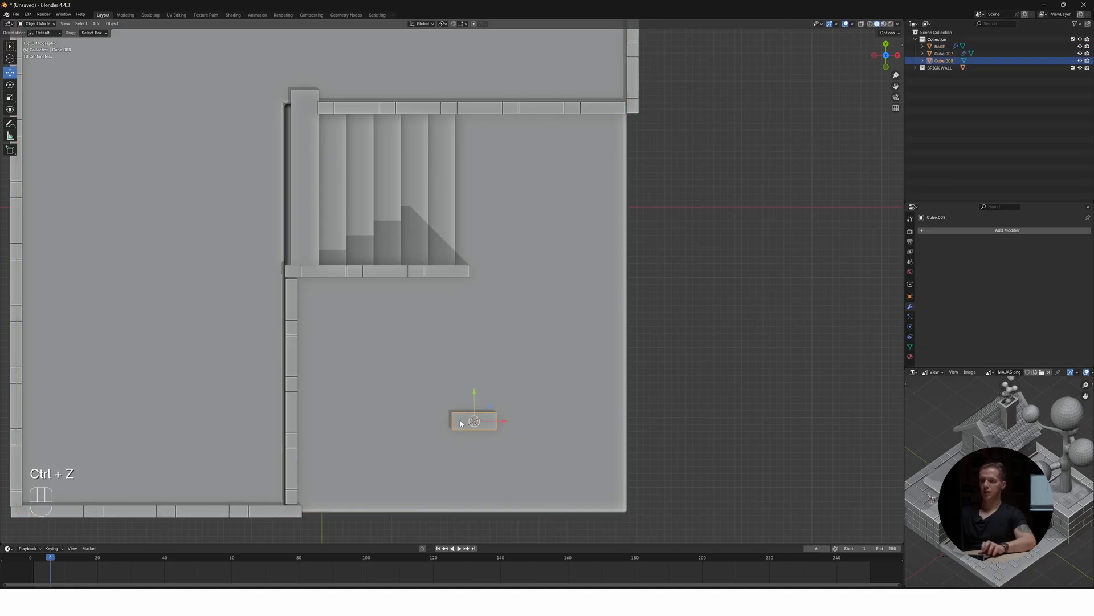
pyautogui.hotkey('shift', 'd')
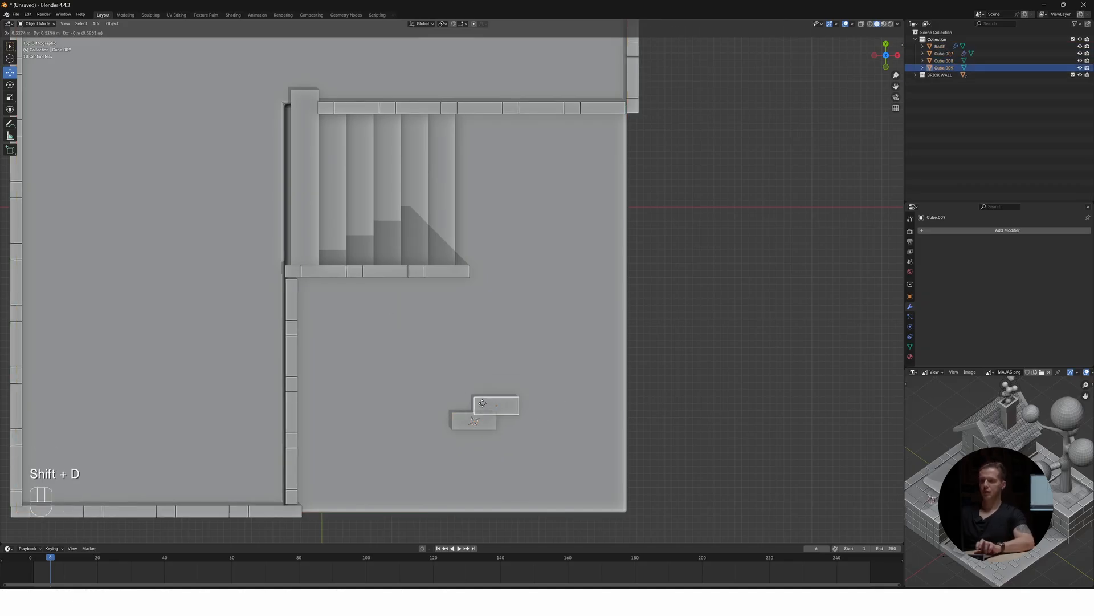
pyautogui.click(486, 405)
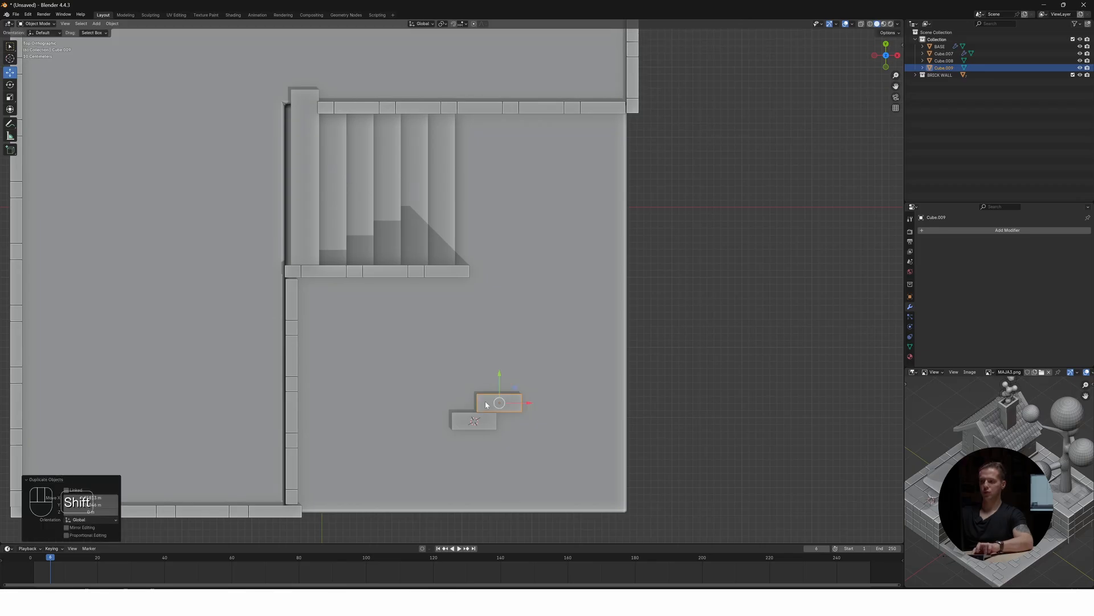
pyautogui.hotkey('shift', 'd')
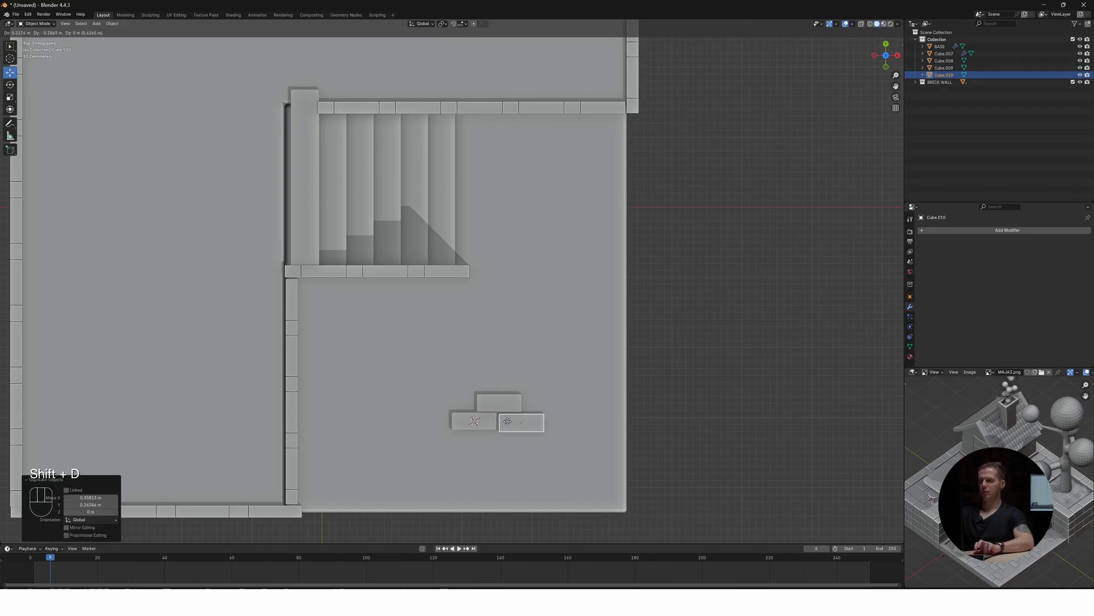
pyautogui.click(506, 420)
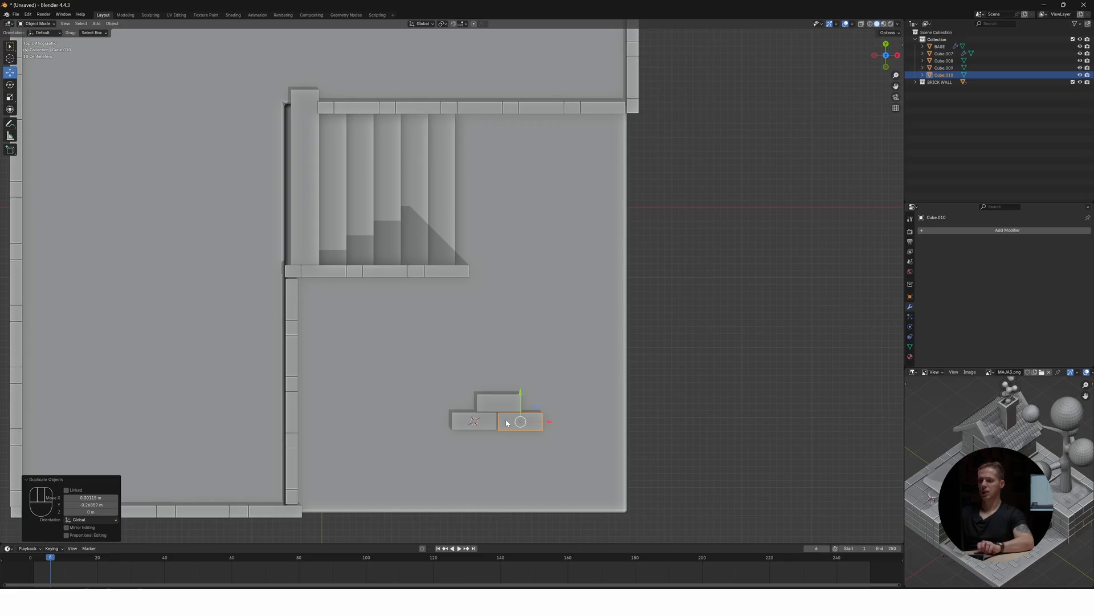
# Place four tile duplicates farther back on the lower floor as a diamond-shaped cluster of one, two and one tiles
pyautogui.hotkey('shift', 'd')
pyautogui.click(519, 291)
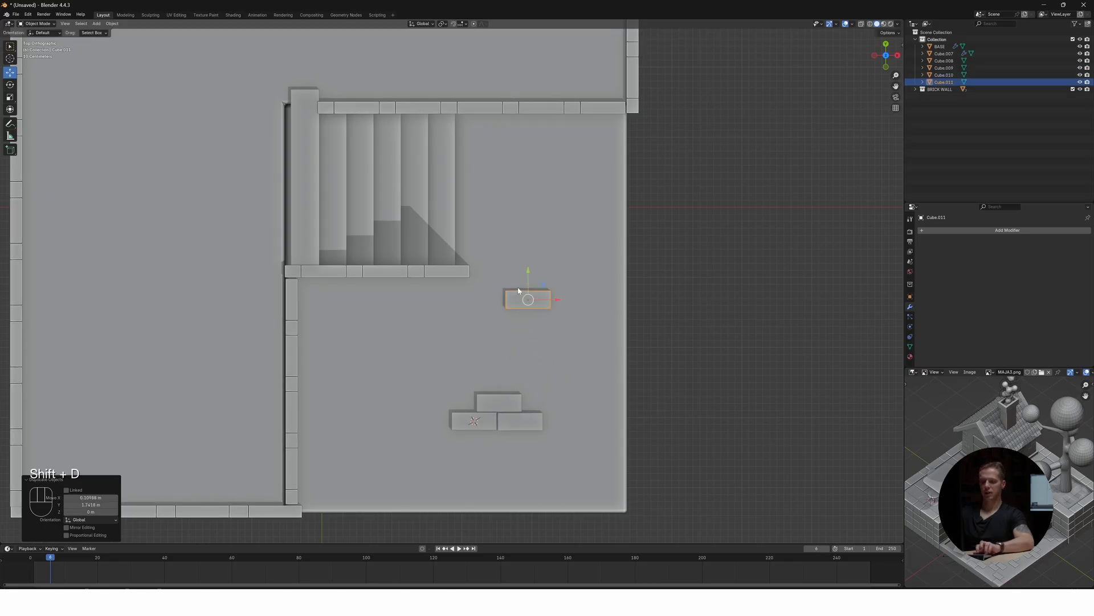
pyautogui.hotkey('shift', 'd')
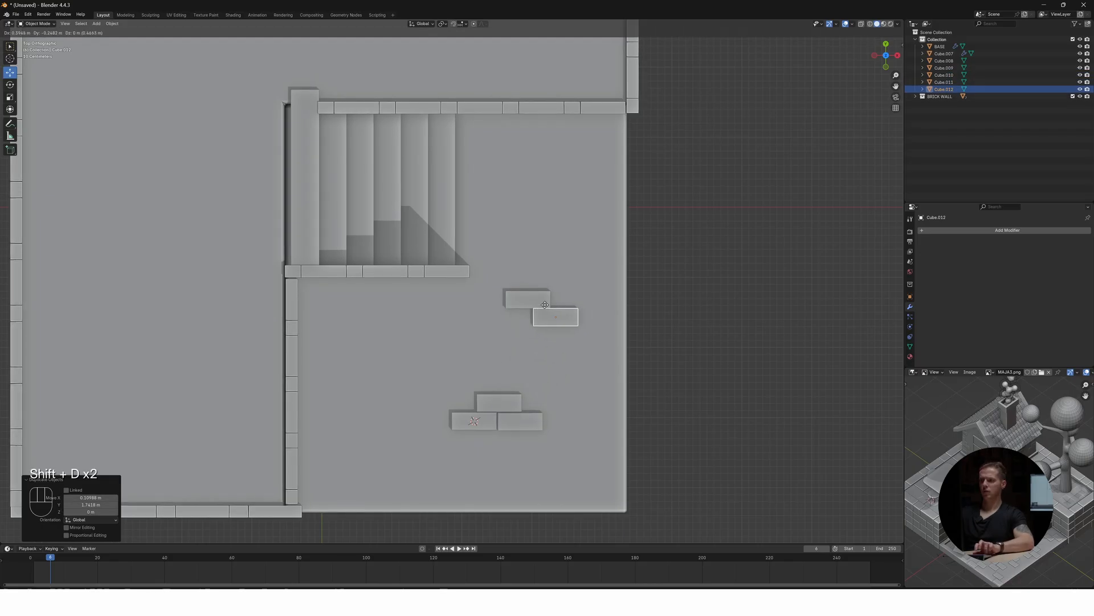
pyautogui.click(542, 306)
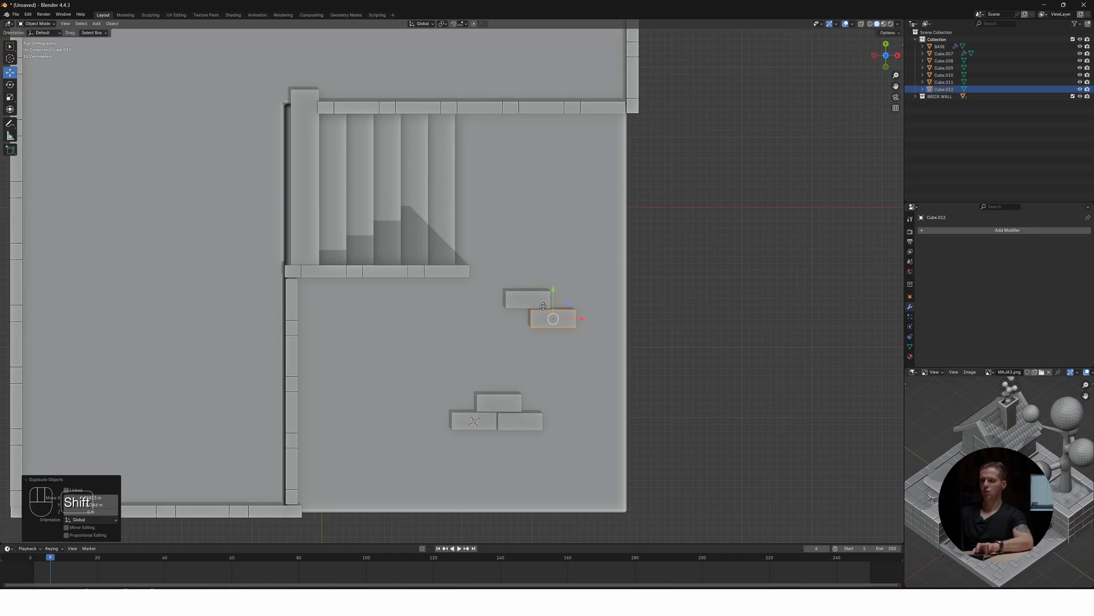
pyautogui.hotkey('shift', 'd')
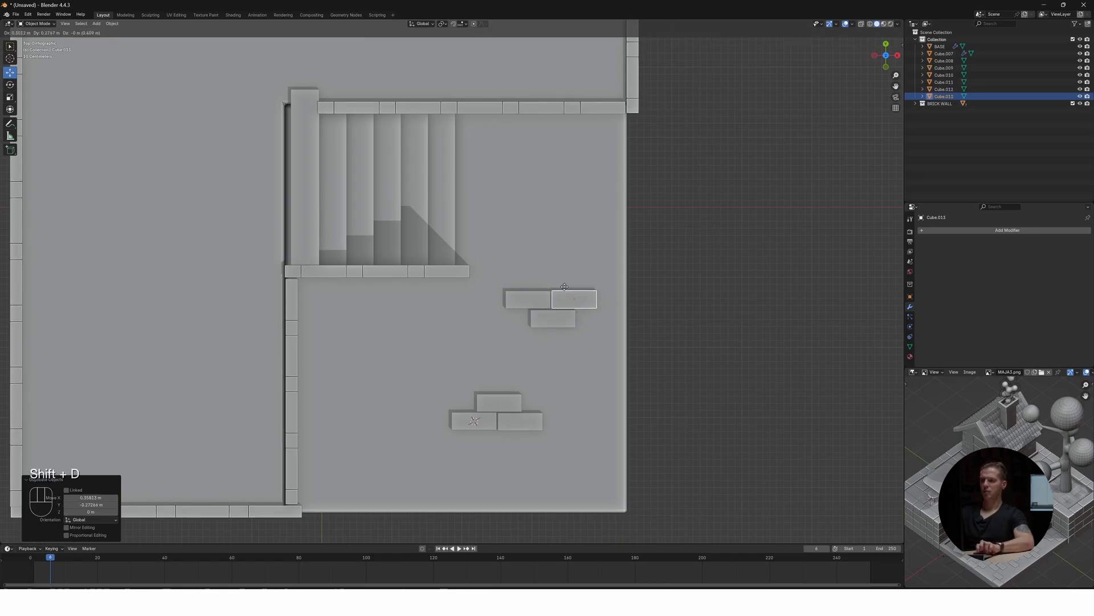
pyautogui.click(564, 287)
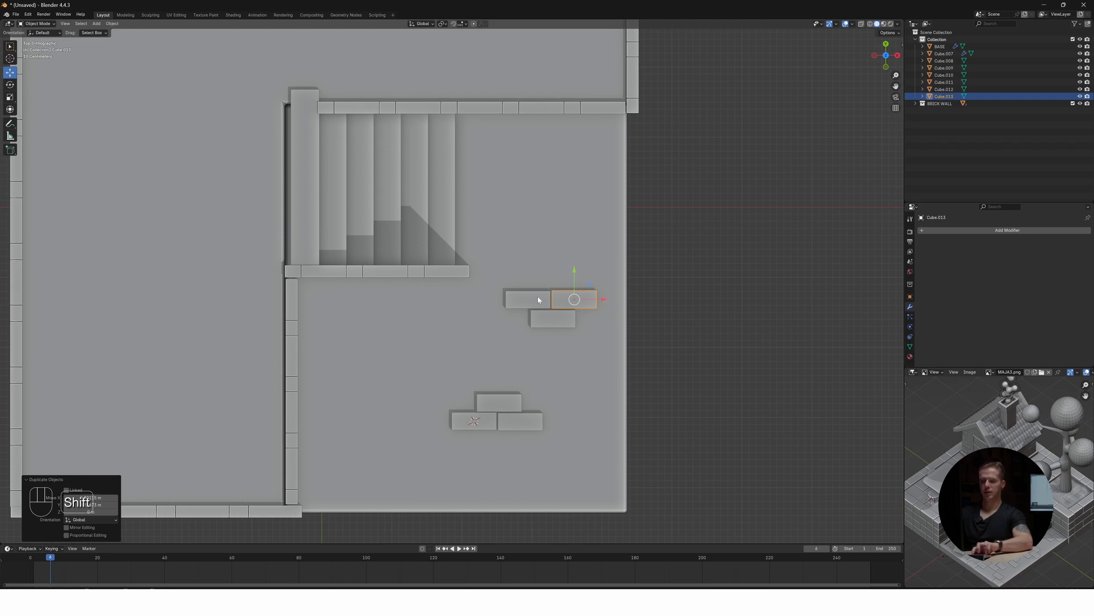
pyautogui.hotkey('shift', 'd')
pyautogui.click(517, 280)
# Add three more tile duplicates near the back wall beside the stairs, two side by side and one staggered in front
pyautogui.hotkey('shift', 'd')
pyautogui.click(495, 149)
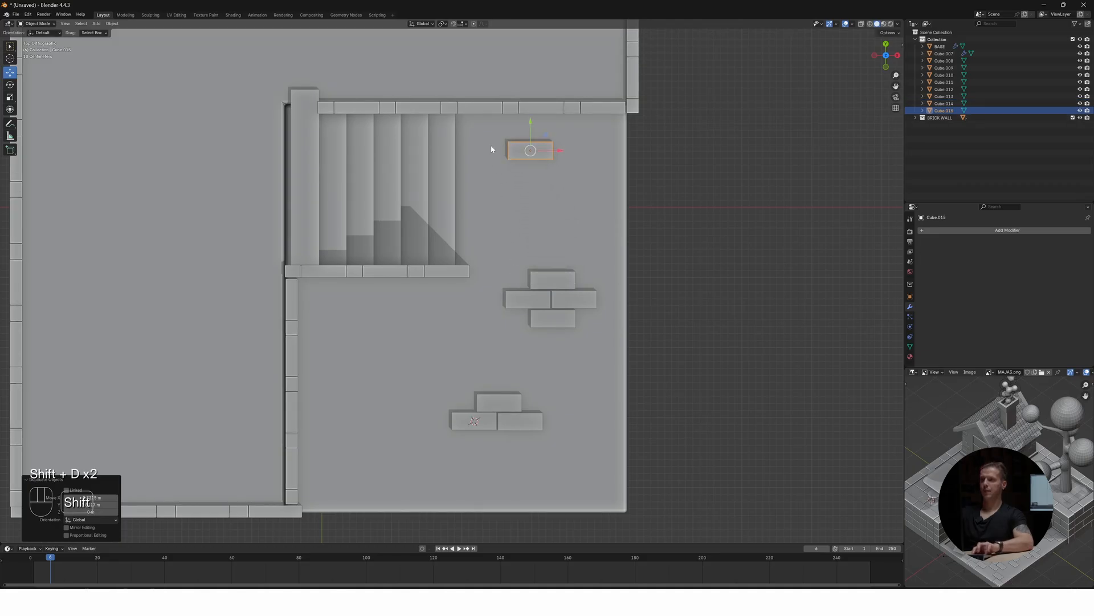
pyautogui.hotkey('shift', 'd')
pyautogui.click(523, 171)
pyautogui.hotkey('shift', 'd')
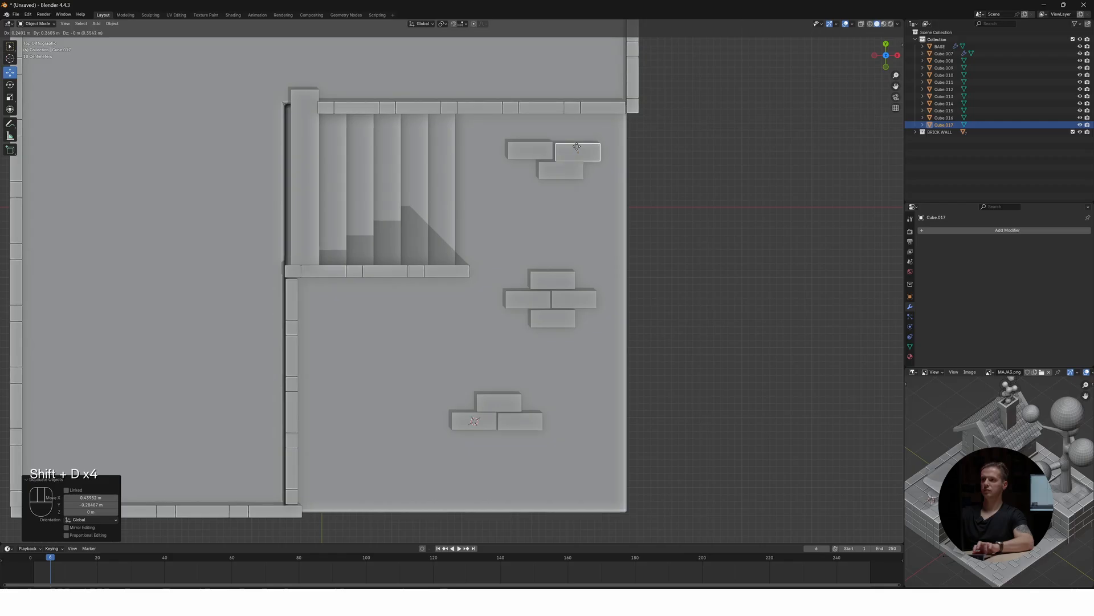
pyautogui.click(577, 144)
# Duplicate a tile beside the stairs, scale the copy to about 0.815, and place a copy of the smaller tile next to it
pyautogui.hotkey('shift', 'd')
pyautogui.click(491, 226)
pyautogui.press('s')
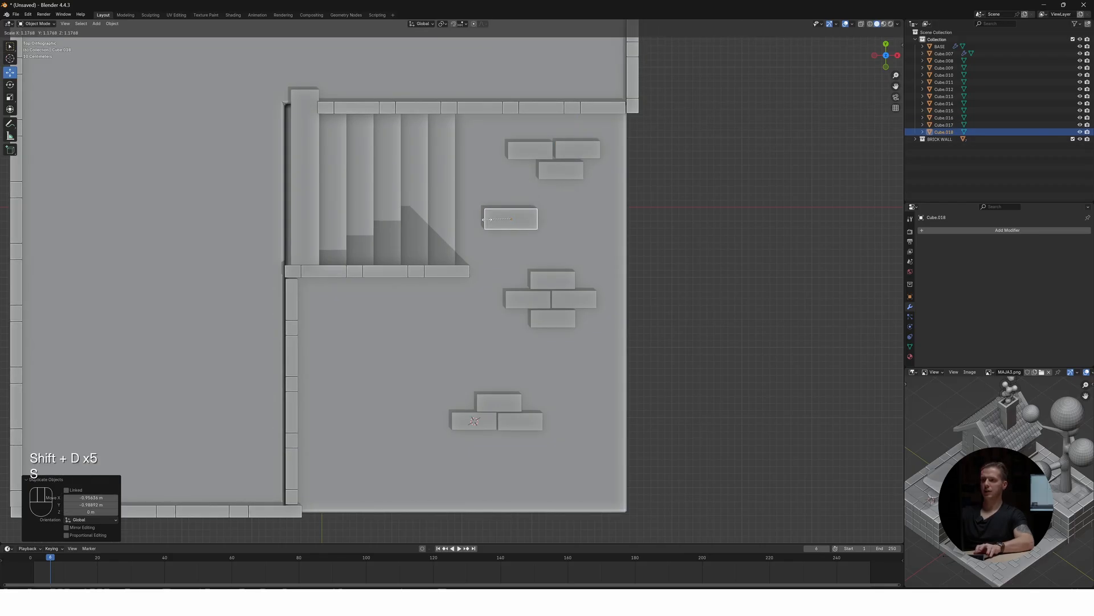
pyautogui.click(495, 225)
pyautogui.moveTo(495, 226); pyautogui.dragTo(528, 209, button='middle')
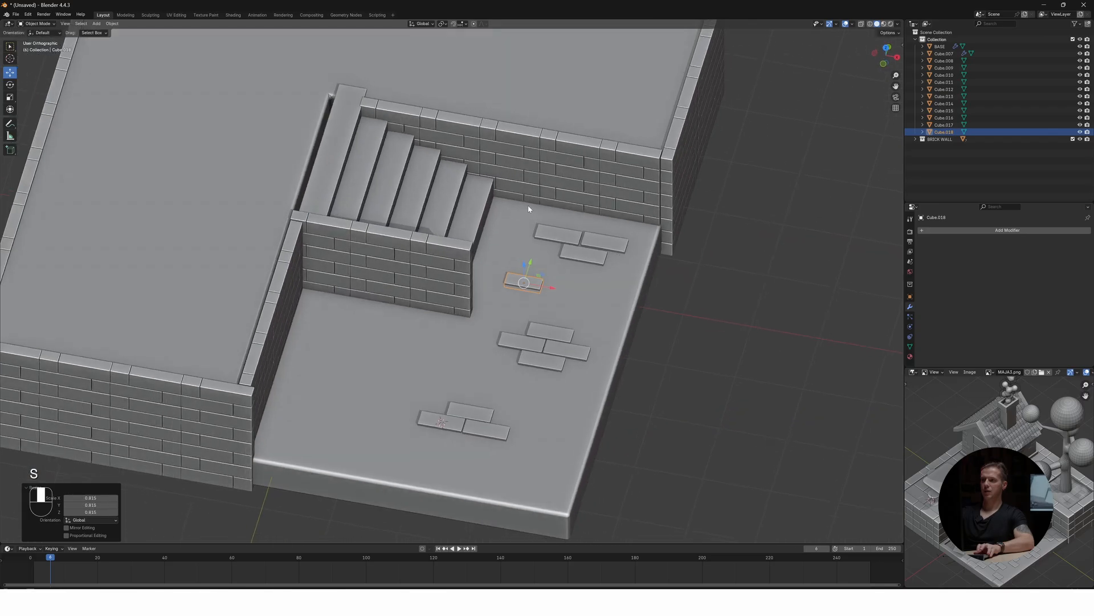
pyautogui.press('KP_7')
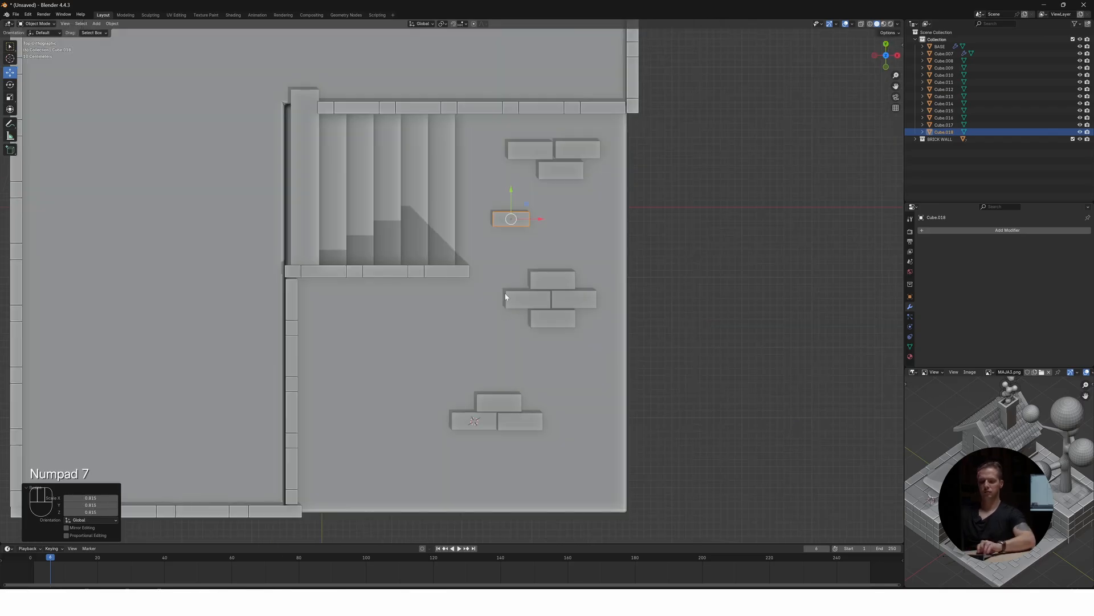
pyautogui.hotkey('shift', 'd')
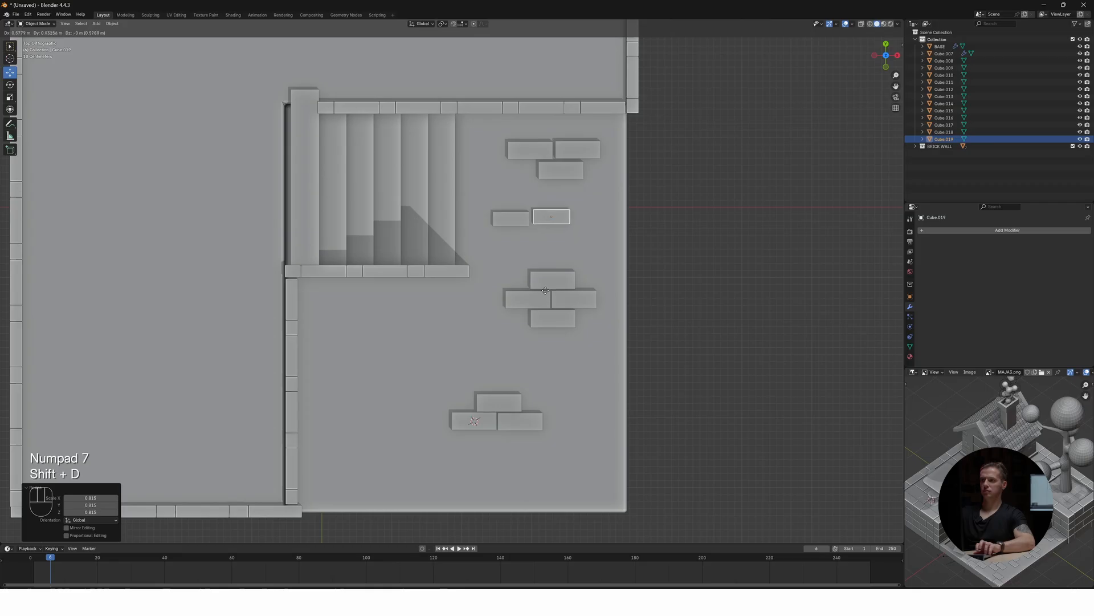
pyautogui.click(546, 294)
# Place three duplicates of the smaller tile near the lower floor's outer front corner, two side by side and one staggered behind
pyautogui.hotkey('shift', 'd')
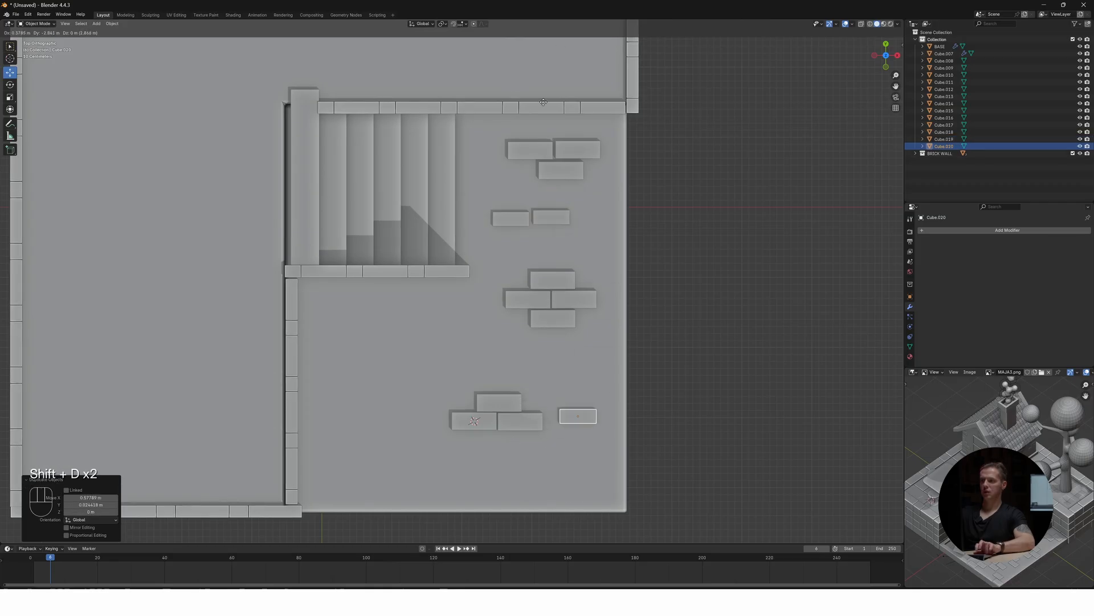
pyautogui.click(527, 109)
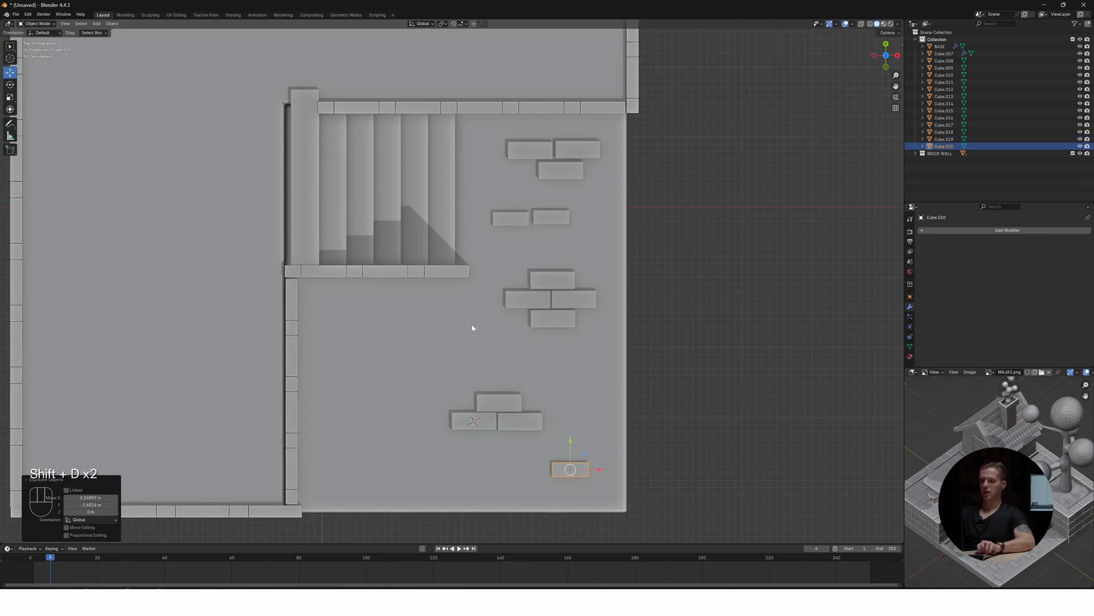
pyautogui.hotkey('shift', 'd')
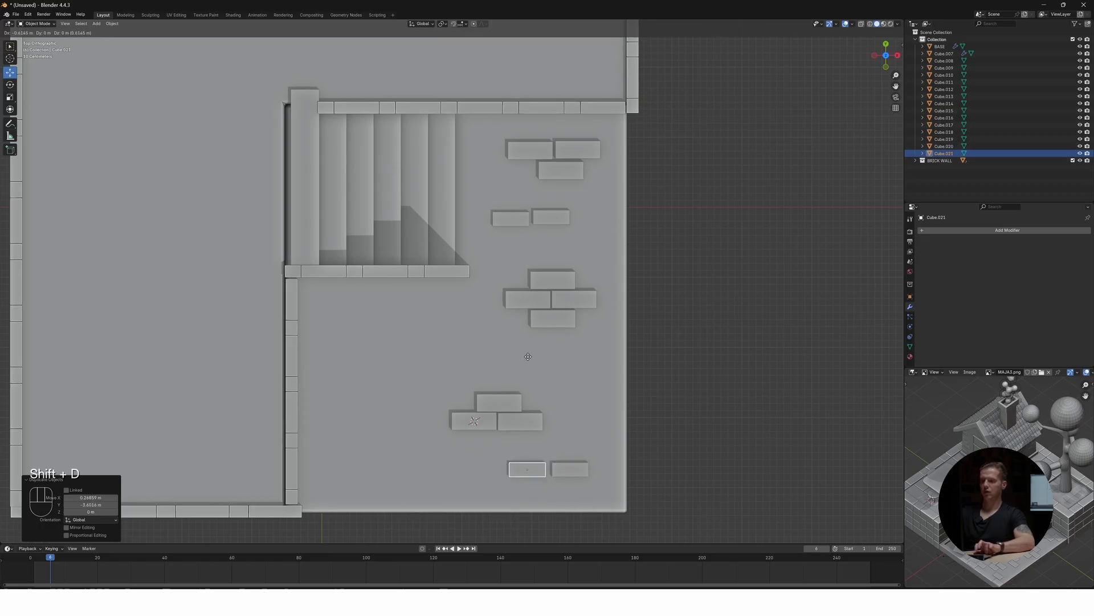
pyautogui.click(532, 357)
pyautogui.hotkey('shift', 'd')
pyautogui.click(547, 343)
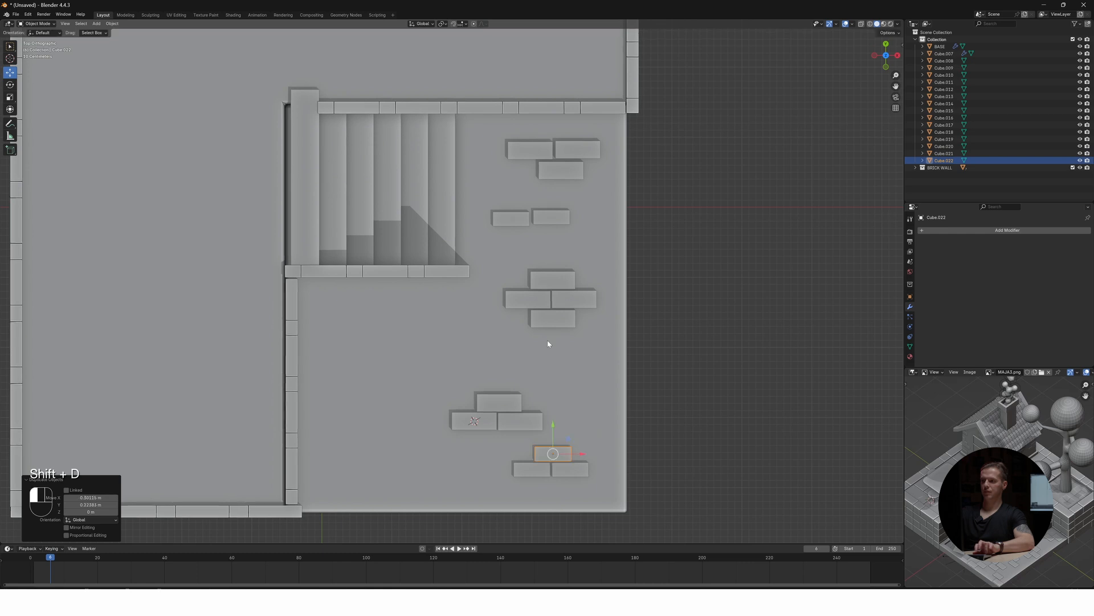
# Place three small tile duplicates in front of the staircase's side wall, two side by side and one staggered in front
pyautogui.hotkey('shift', 'd')
pyautogui.click(321, 221)
pyautogui.hotkey('shift', 'd')
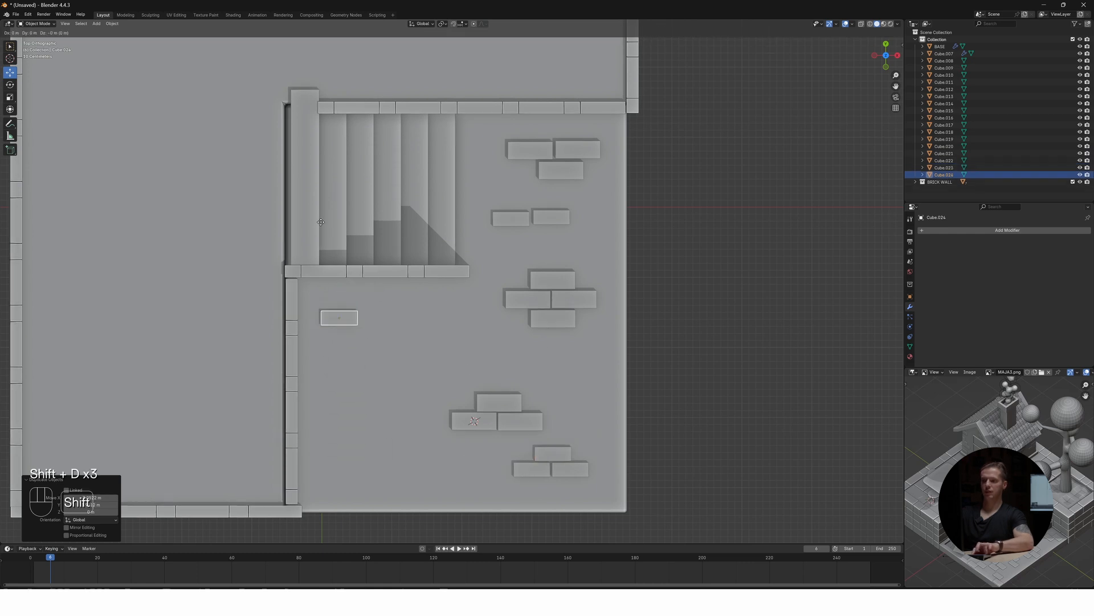
pyautogui.click(359, 223)
pyautogui.hotkey('shift', 'd')
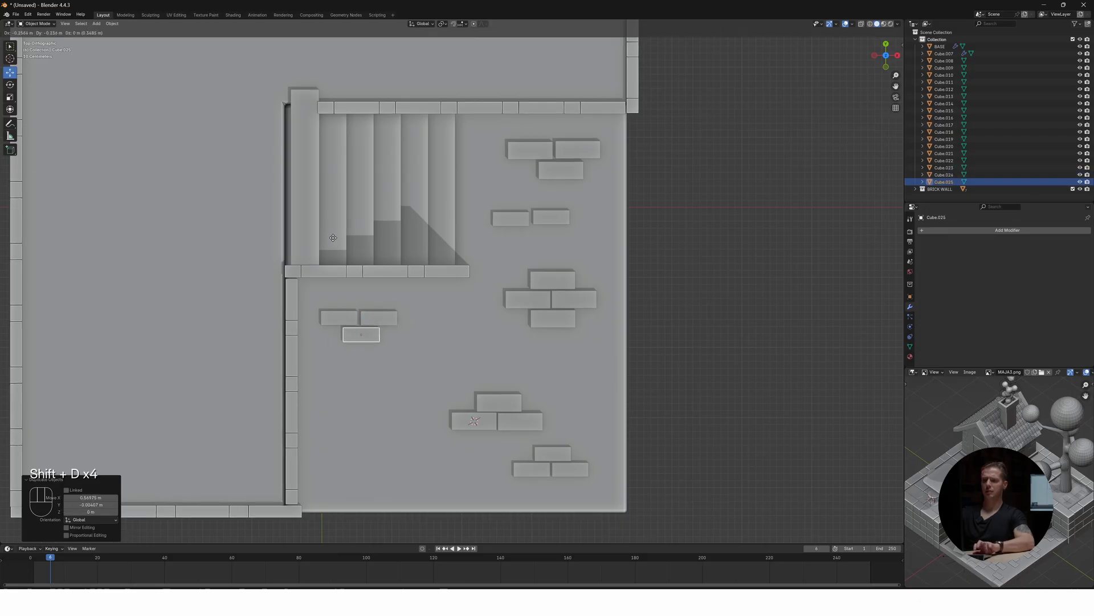
pyautogui.click(334, 242)
# Add two more small tile duplicates near the front edge of the lower floor as a staggered pair
pyautogui.hotkey('shift', 'd')
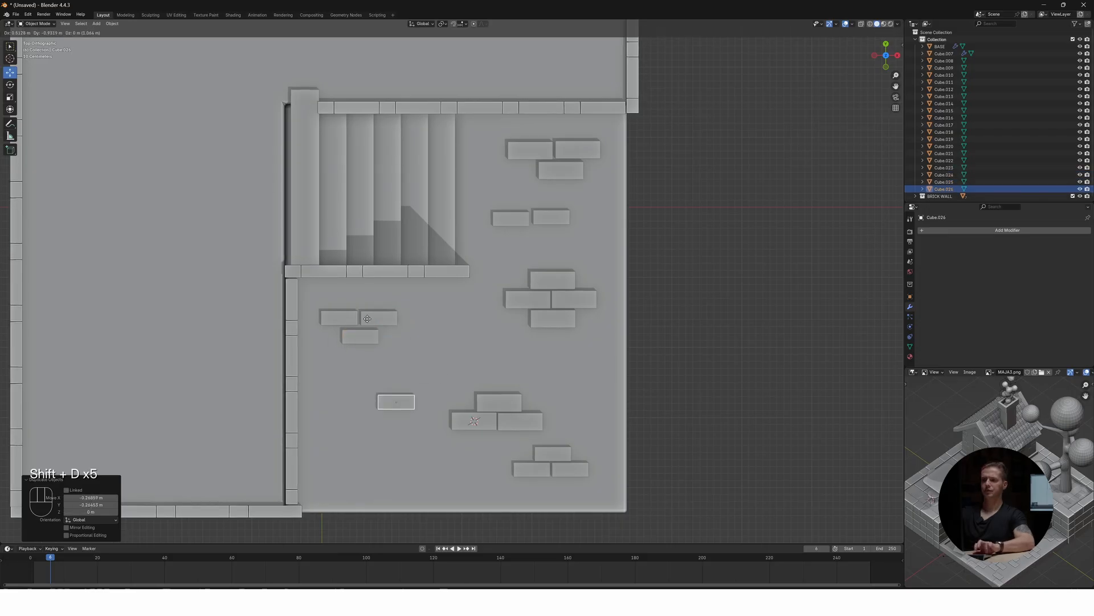
pyautogui.click(425, 383)
pyautogui.hotkey('shift', 'd')
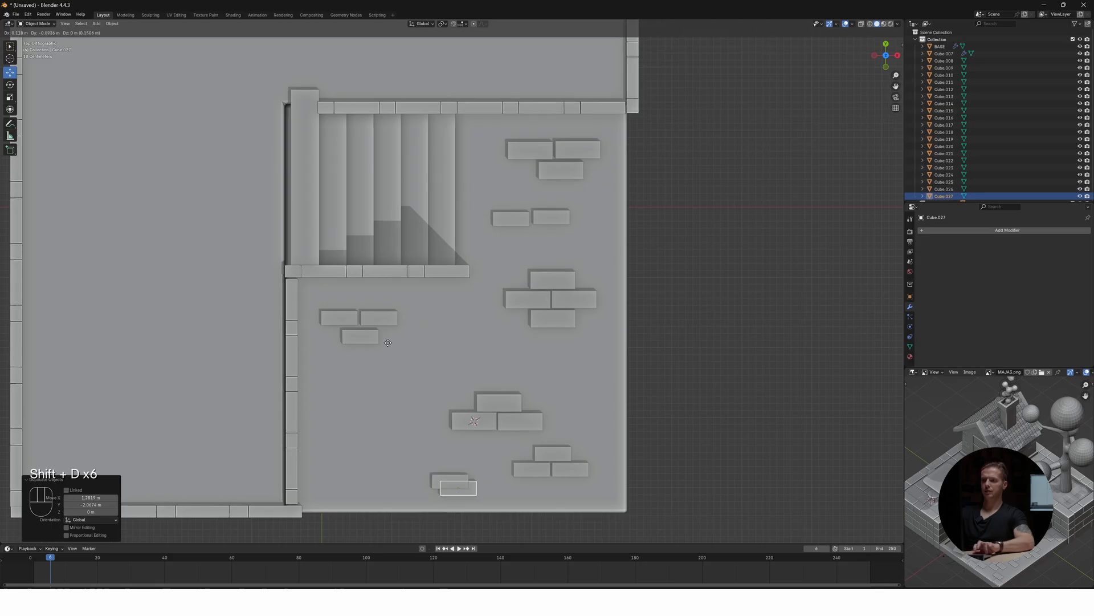
pyautogui.click(386, 345)
# Rename the staircase object Cube.007 as STAIRS
pyautogui.moveTo(437, 371); pyautogui.dragTo(414, 310, button='middle')
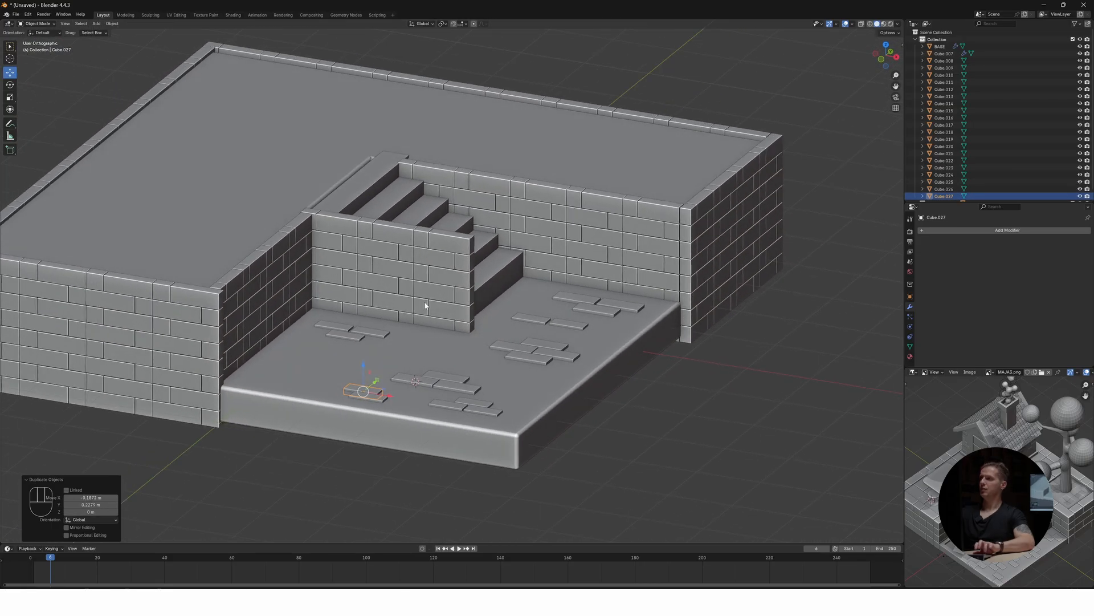
pyautogui.click(943, 55)
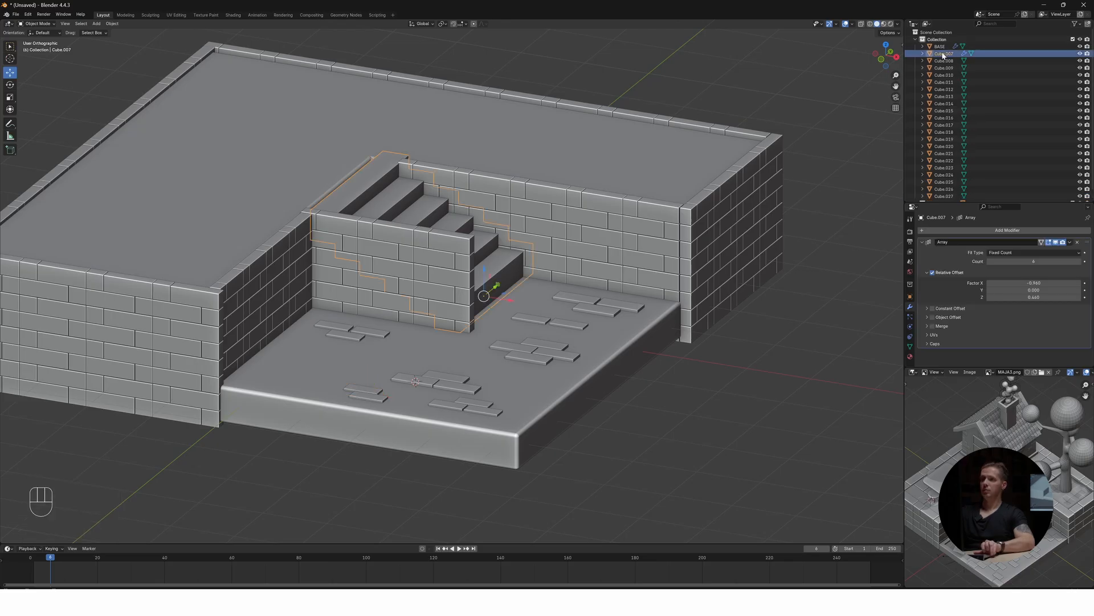
pyautogui.doubleClick(947, 54)
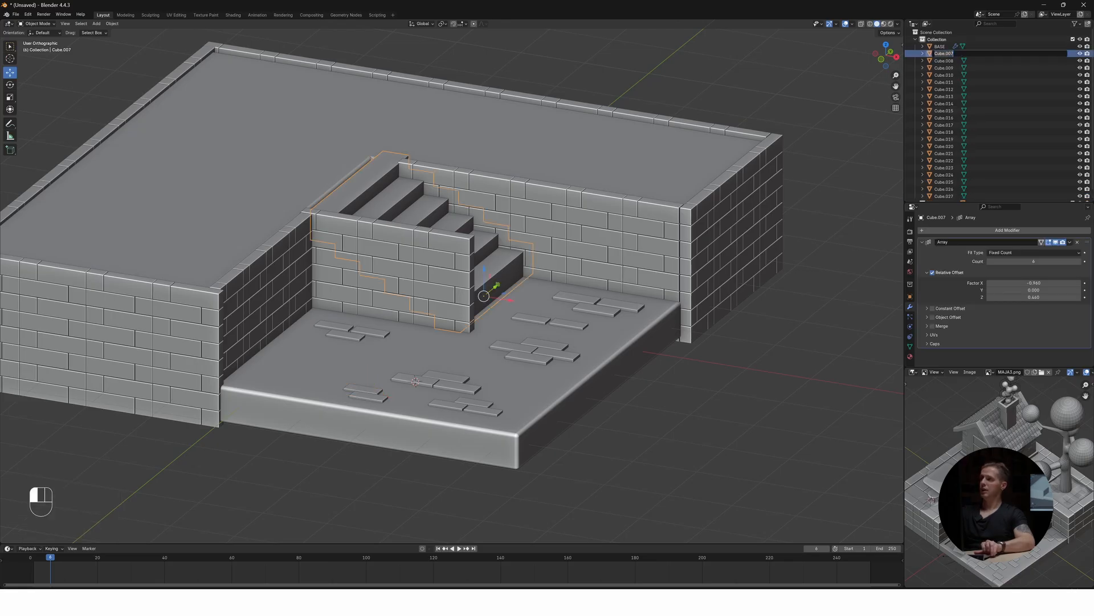
pyautogui.write('S')
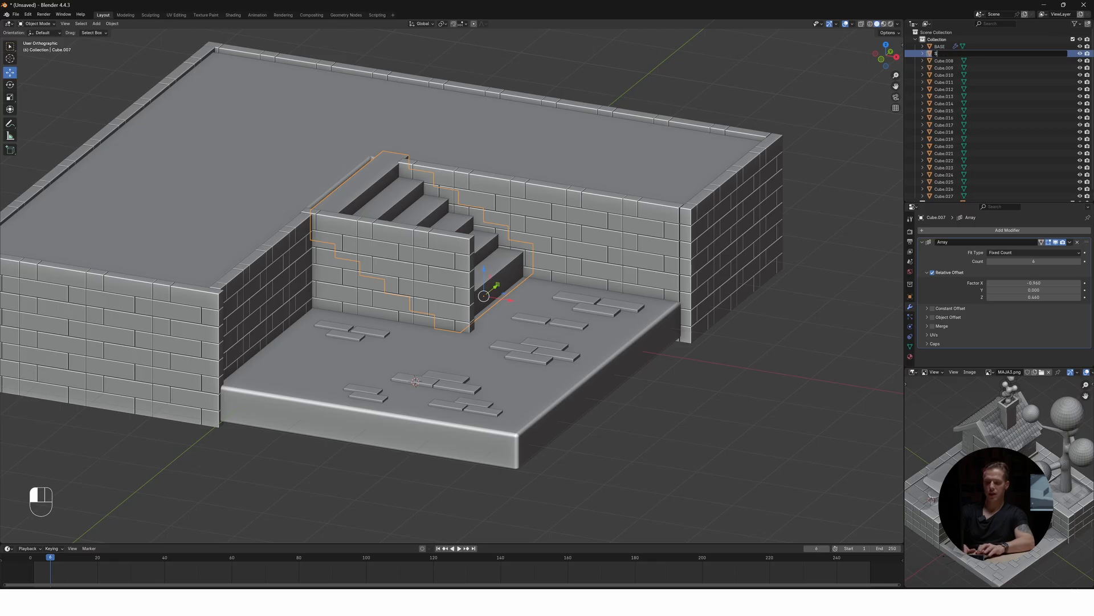
pyautogui.write('TAIRS')
pyautogui.press('Return')
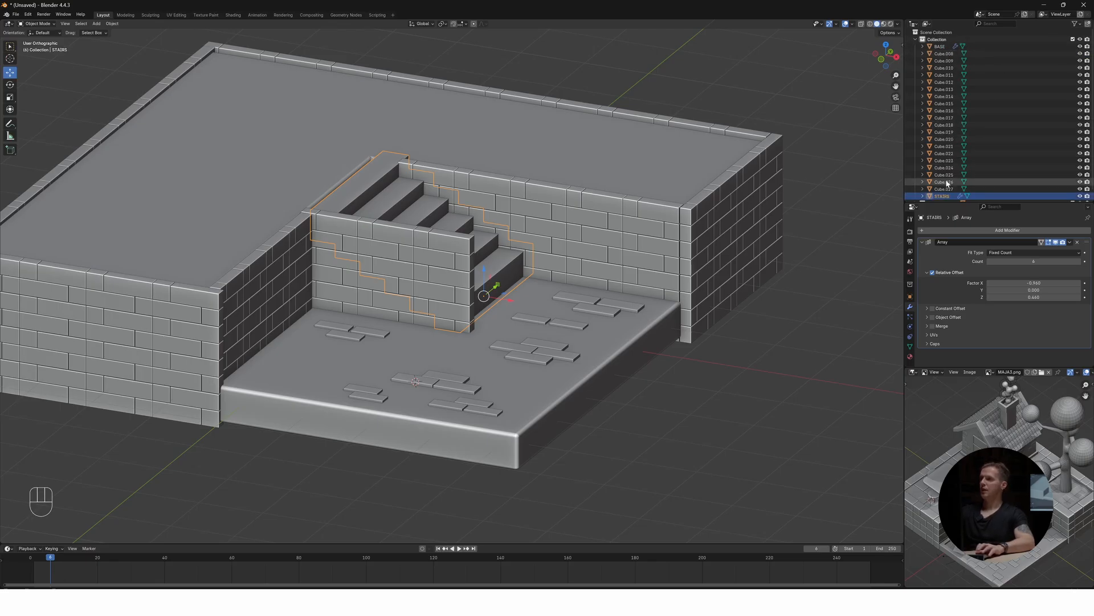
# Move all the floor tile objects, Cube.008 through Cube.027, into a new collection named STONES and collapse that collection
pyautogui.click(945, 53)
pyautogui.scroll(-1, 945, 132)
pyautogui.keyDown('shift'); pyautogui.click(948, 181); pyautogui.keyUp('shift')
pyautogui.moveTo(597, 205)
pyautogui.mouseDown(button='middle')
pyautogui.moveTo(508, 173)
pyautogui.moveTo(567, 197)
pyautogui.moveTo(605, 184)
pyautogui.moveTo(581, 193)
pyautogui.moveTo(592, 197)
pyautogui.mouseUp(button='middle')
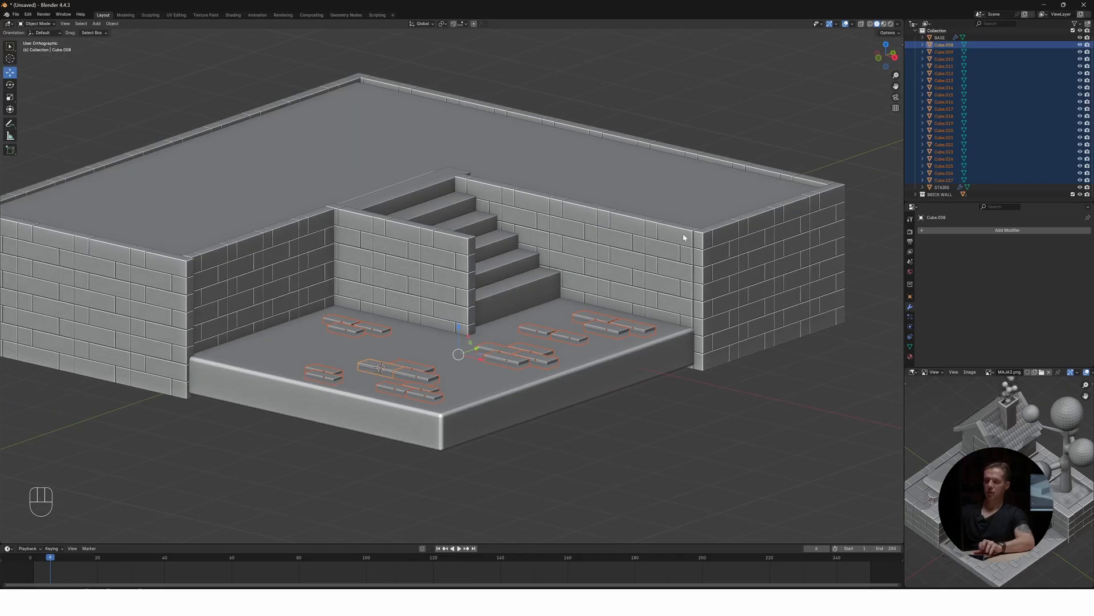
pyautogui.press('m')
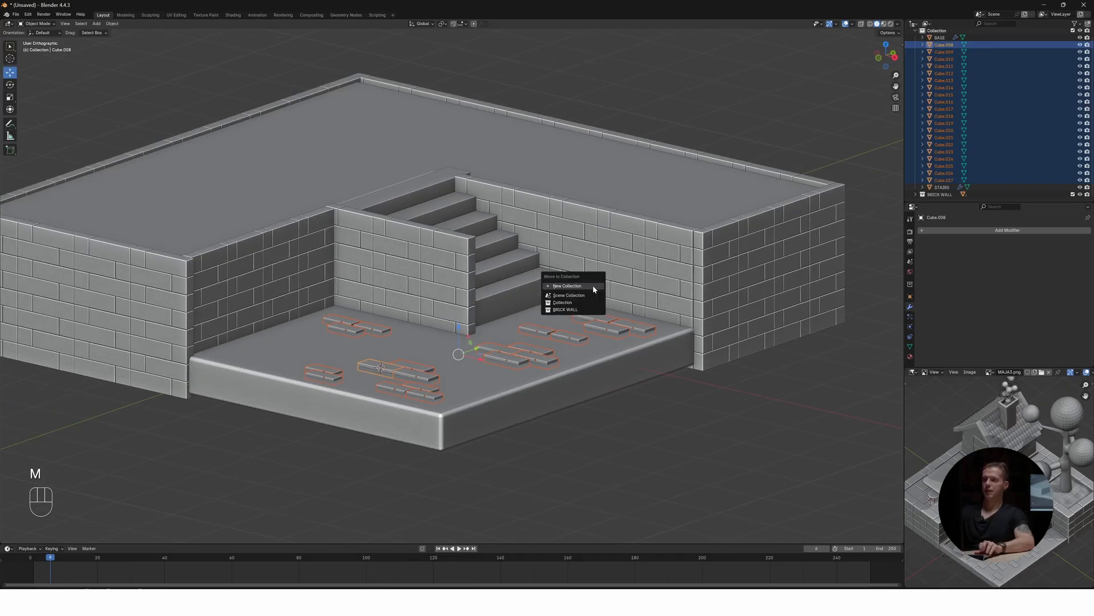
pyautogui.click(593, 287)
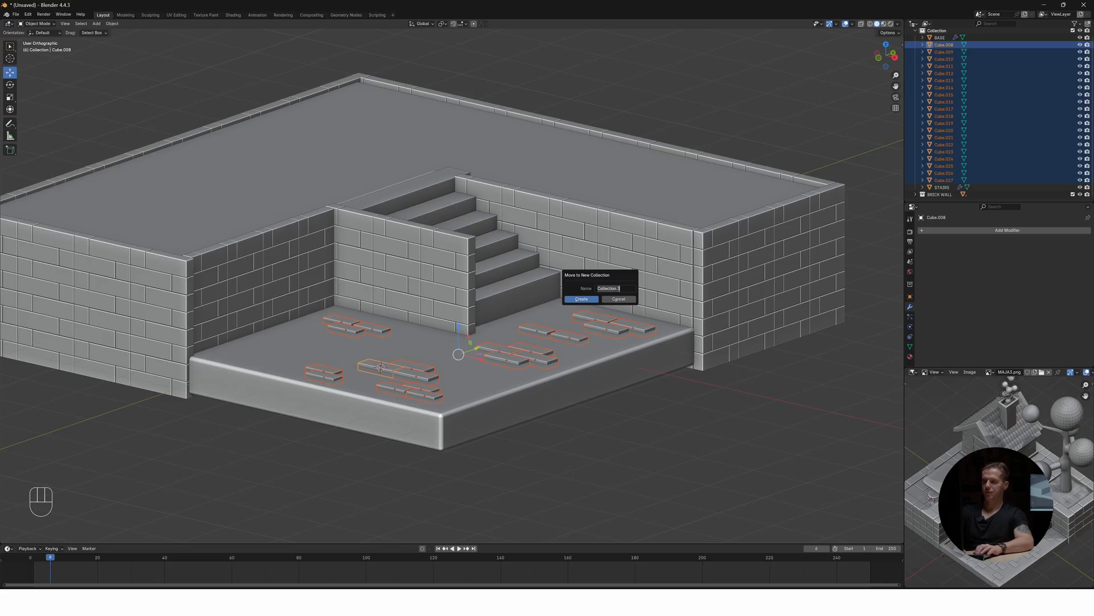
pyautogui.write('STONES')
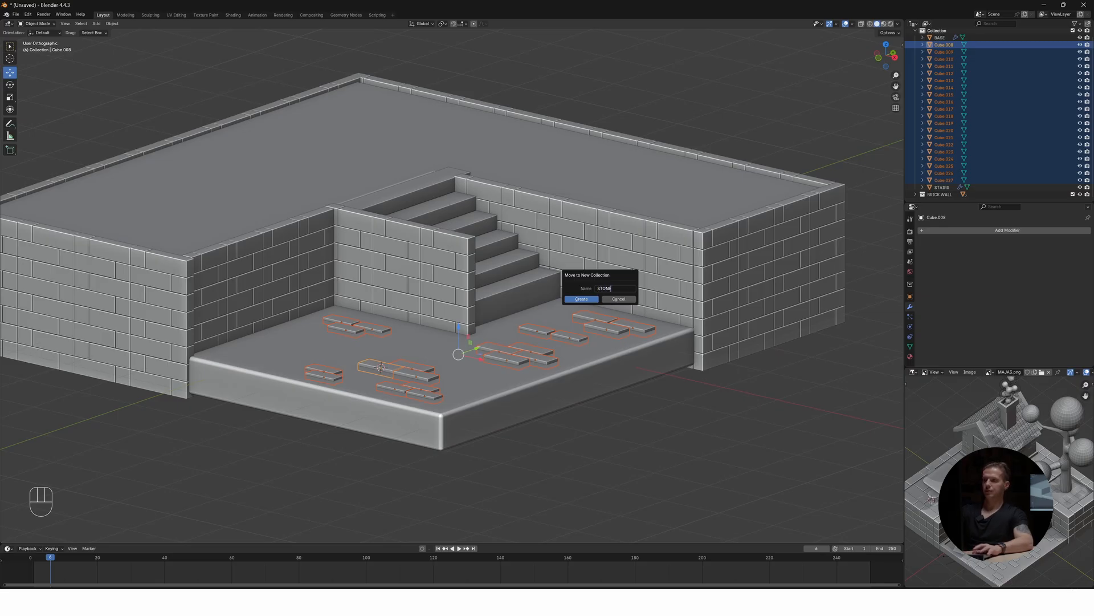
pyautogui.click(589, 301)
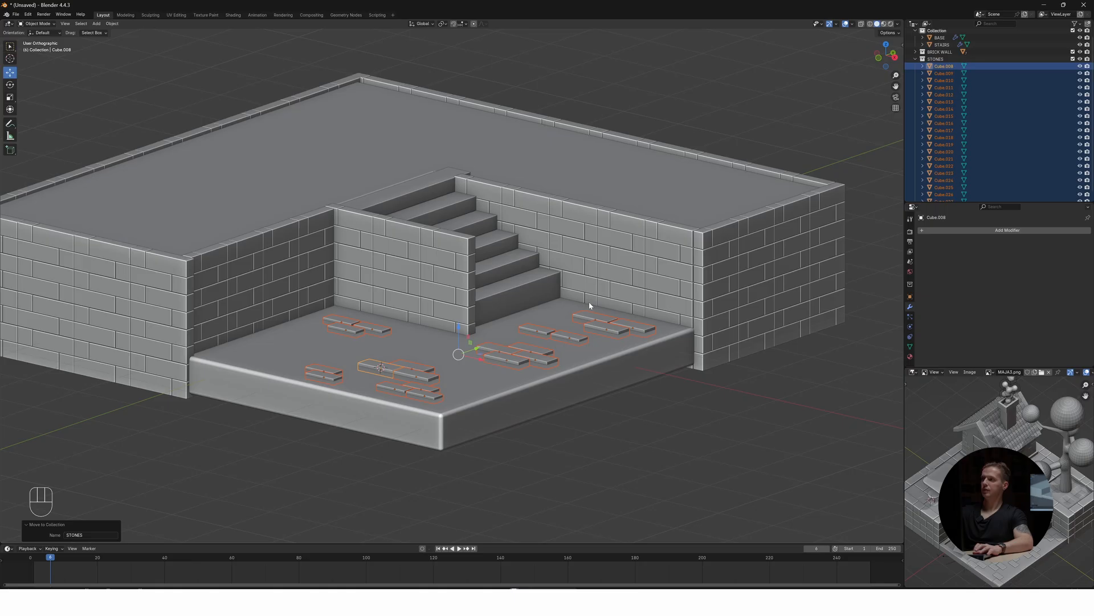
pyautogui.click(915, 59)
# Hide and show the STONES collection again to check which tiles it contains, and examine the whole base
pyautogui.click(1080, 68)
pyautogui.click(1080, 67)
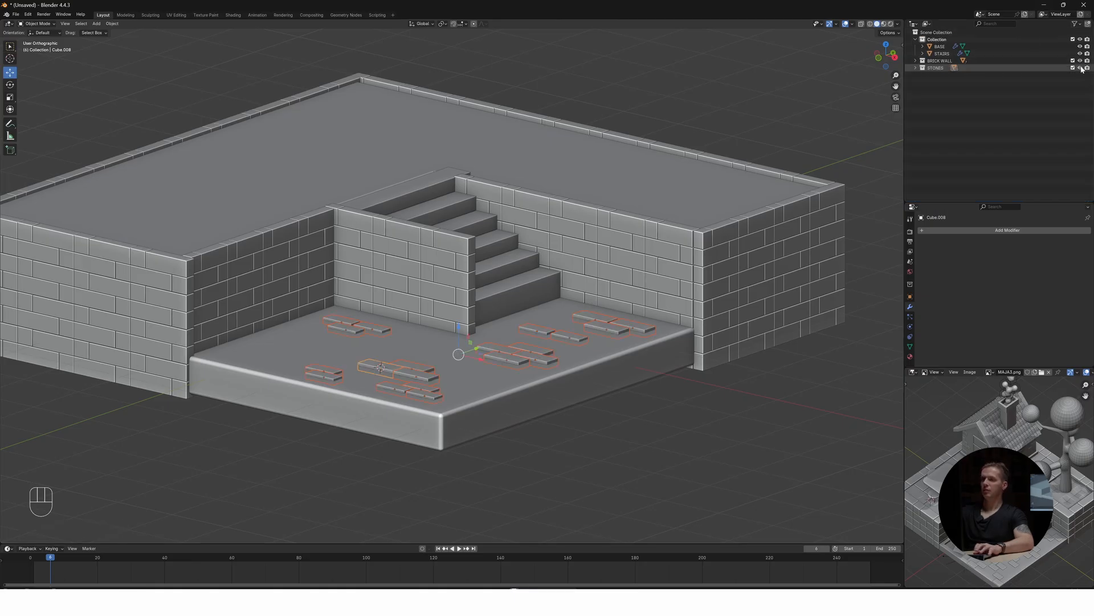
pyautogui.scroll(-1, 530, 284)
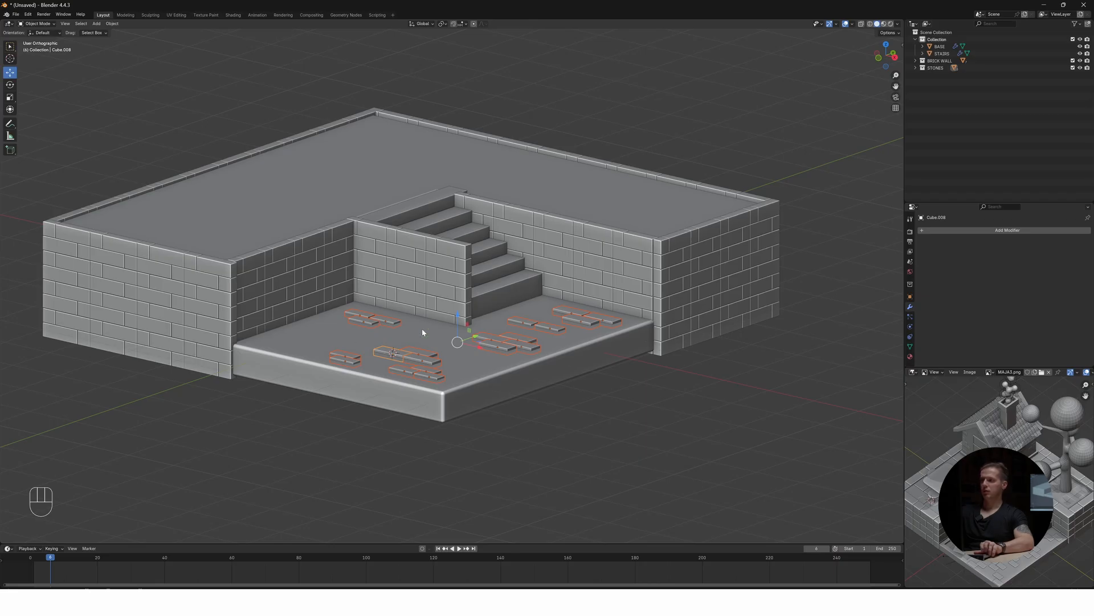
pyautogui.moveTo(395, 315); pyautogui.dragTo(412, 316, button='middle')
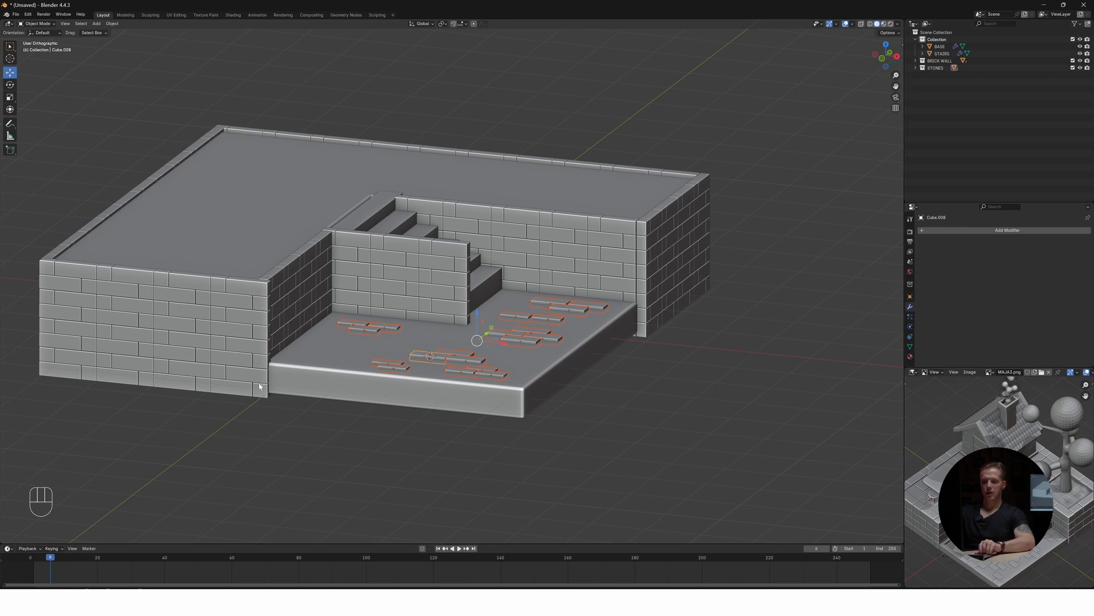
# Duplicate one of the paving stones in front of the stair side wall and place the copy above the ground
pyautogui.click(379, 321)
pyautogui.click(389, 329)
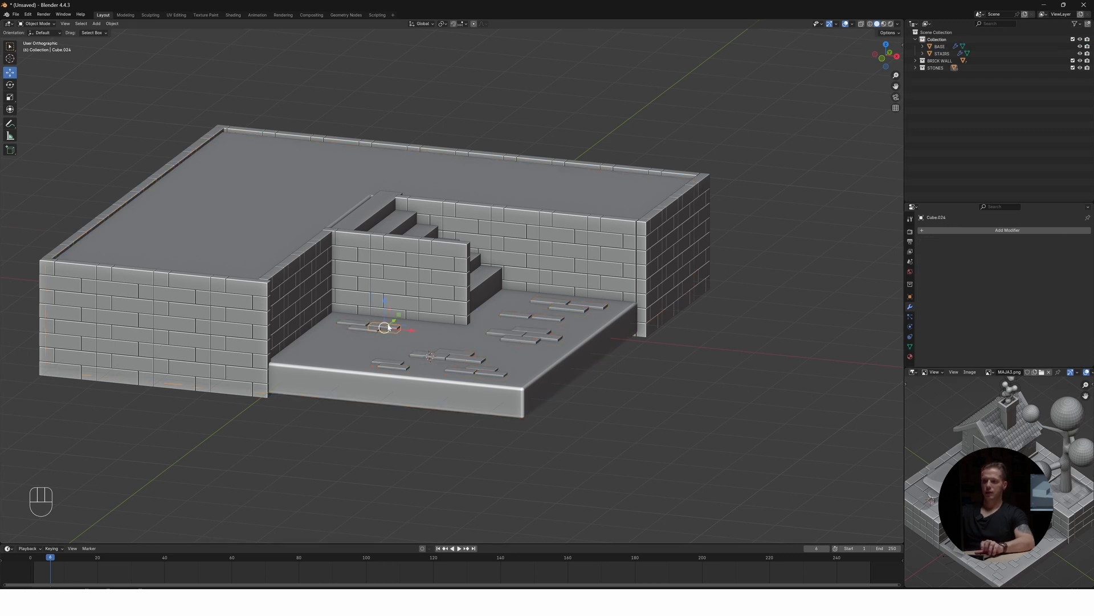
pyautogui.hotkey('shift', 'd')
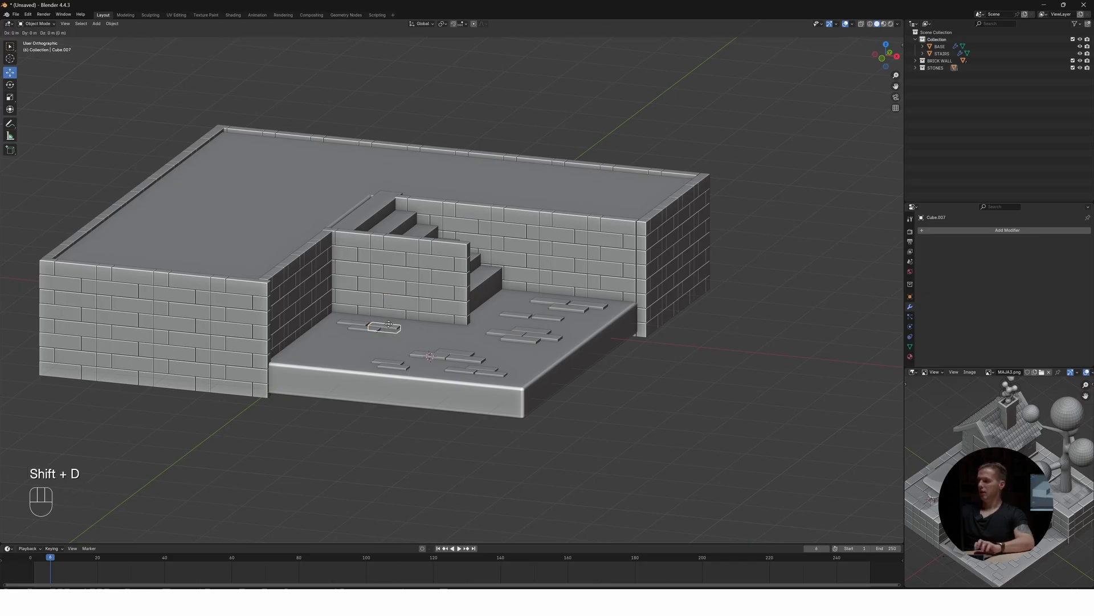
pyautogui.click(374, 311)
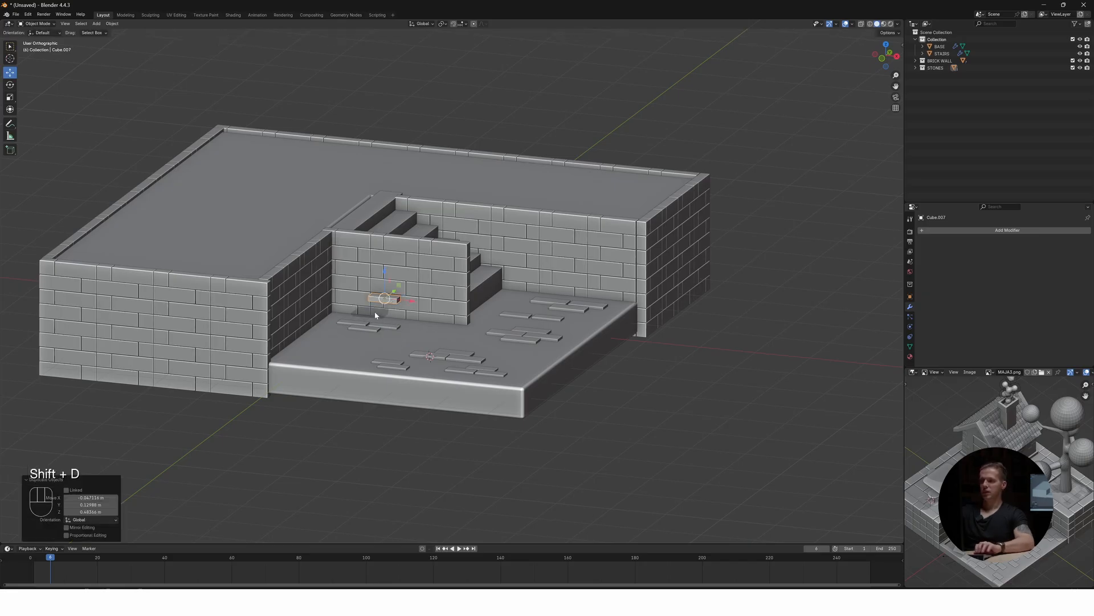
# Stretch the copied stone about 3.35 times along X and thin it to about 0.4 along Z, making a long plank
pyautogui.scroll(3, 376, 312)
pyautogui.scroll(2, 379, 311)
pyautogui.press('s')
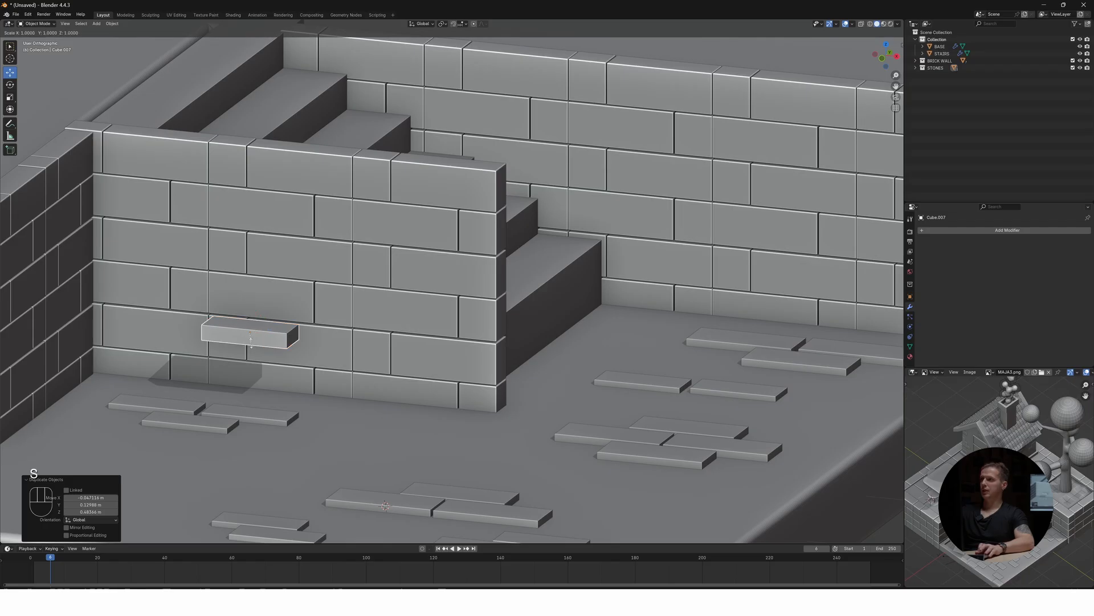
pyautogui.press('x')
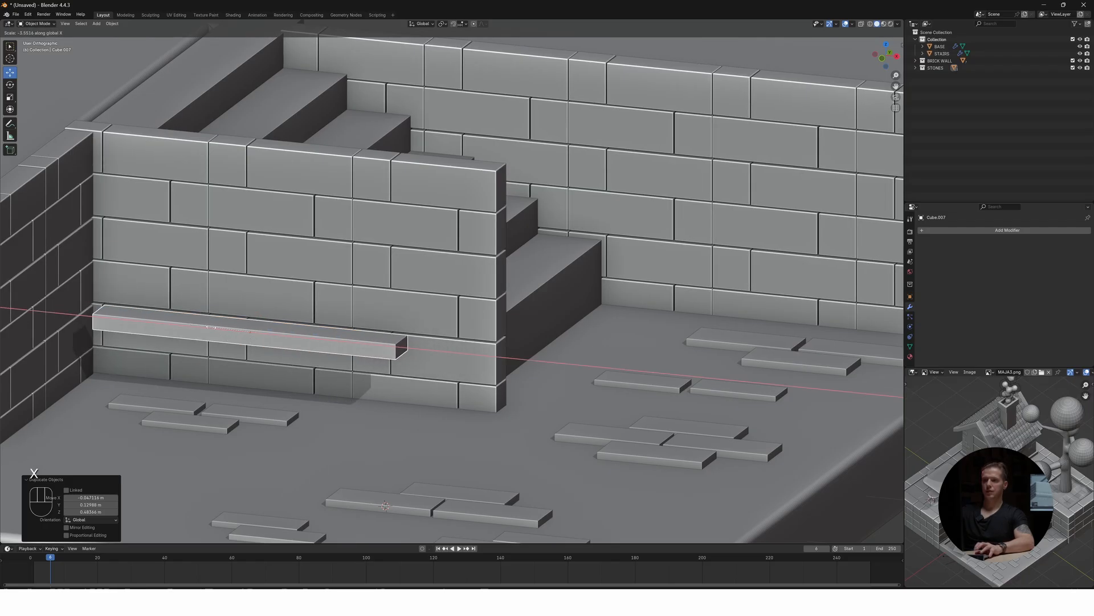
pyautogui.click(212, 327)
pyautogui.press('s')
pyautogui.press('z')
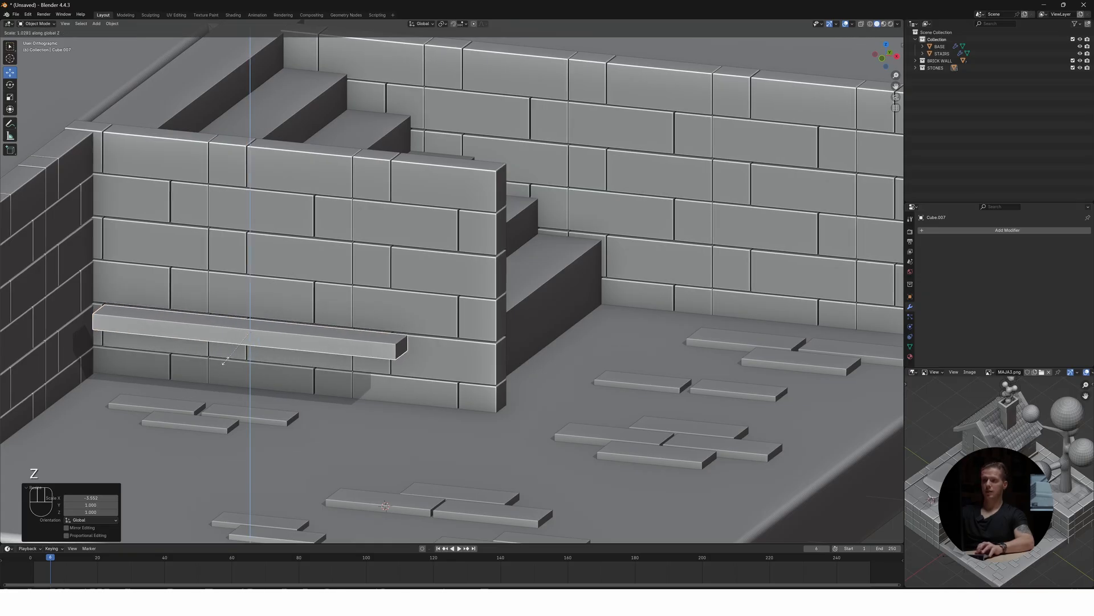
pyautogui.click(231, 338)
# Add an Array modifier to the plank and set its count to 4
pyautogui.press('KP_7')
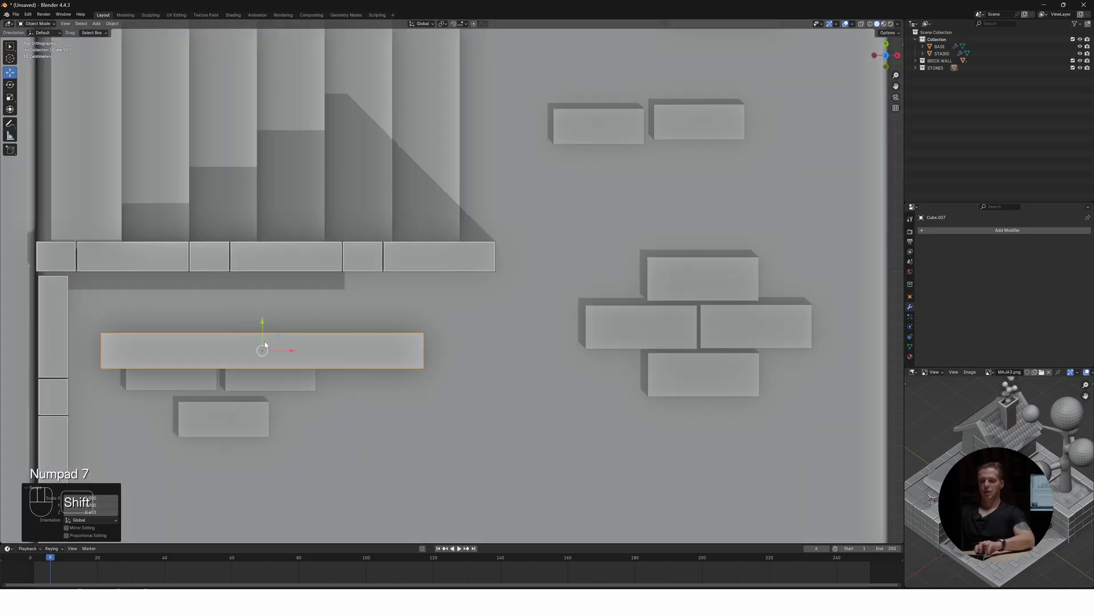
pyautogui.click(1024, 230)
pyautogui.click(1012, 231)
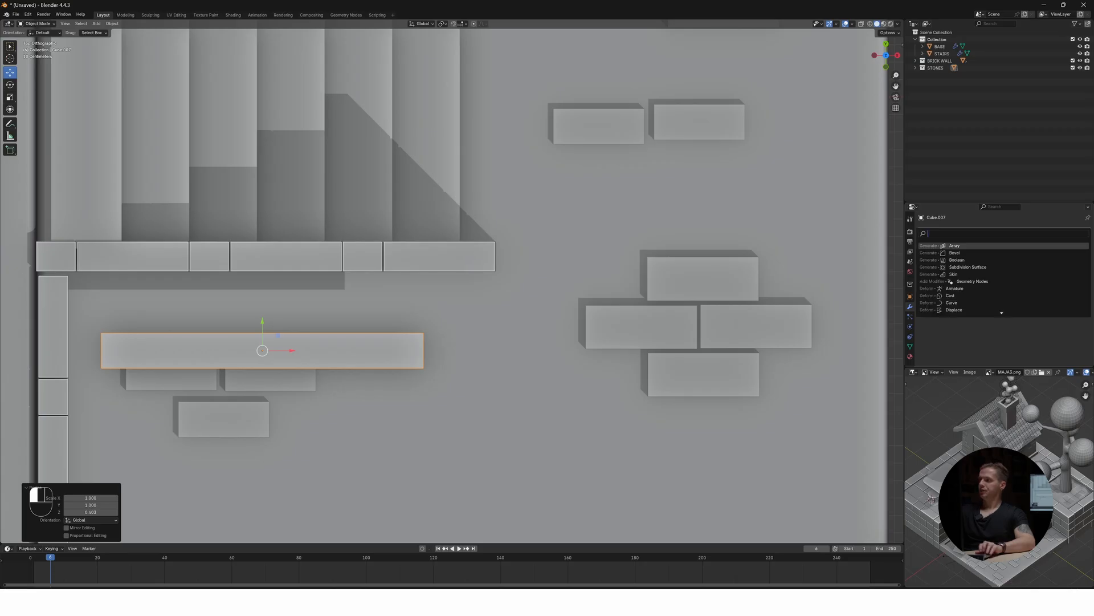
pyautogui.write('ARRA')
pyautogui.press('Return')
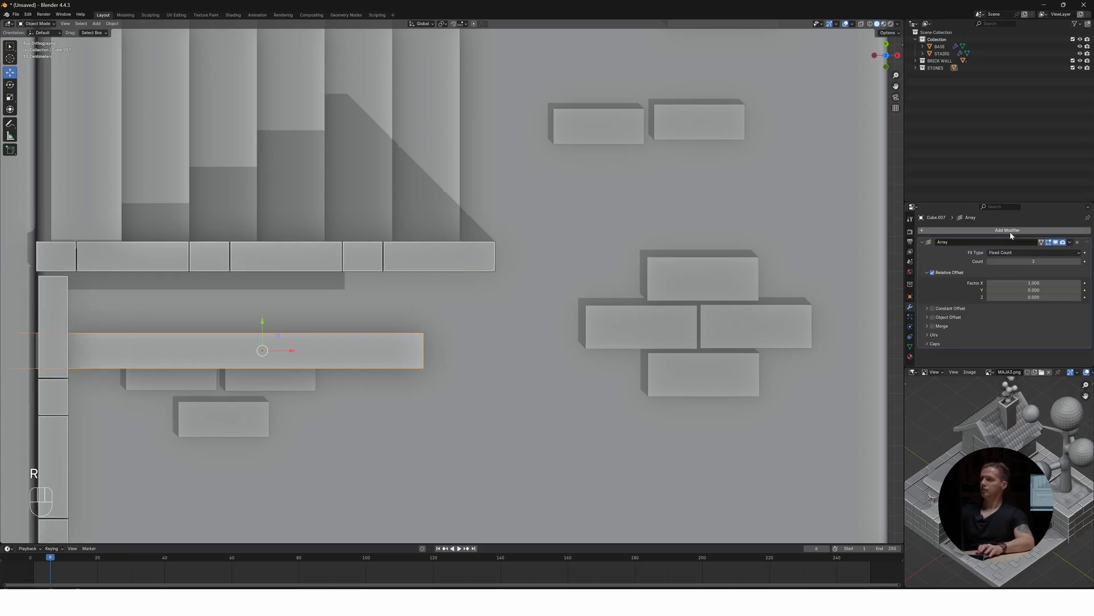
pyautogui.click(1034, 284)
pyautogui.press('Escape')
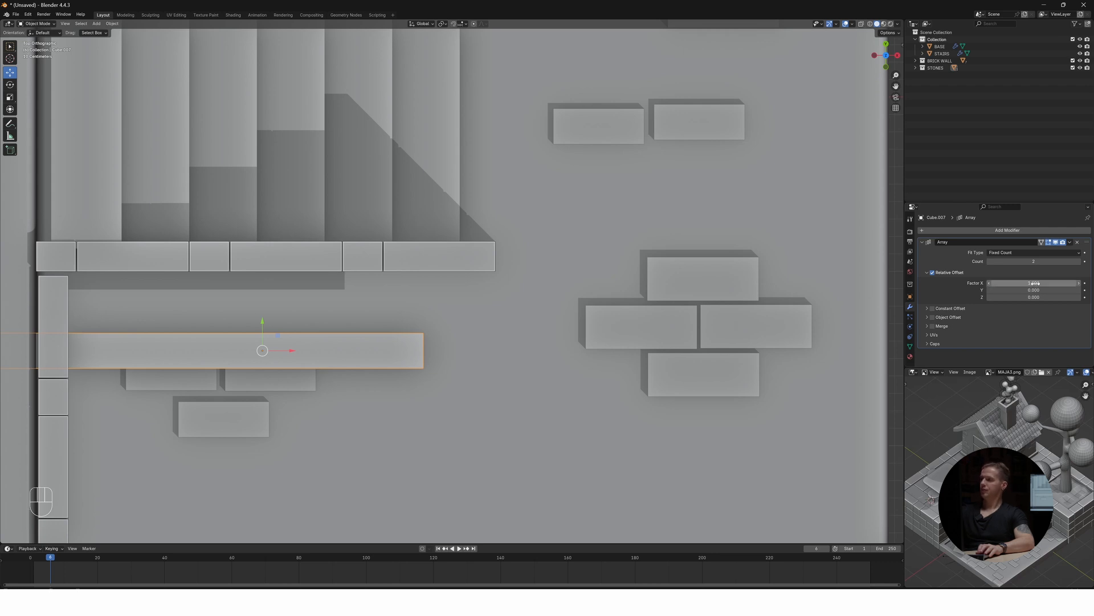
pyautogui.click(1029, 261)
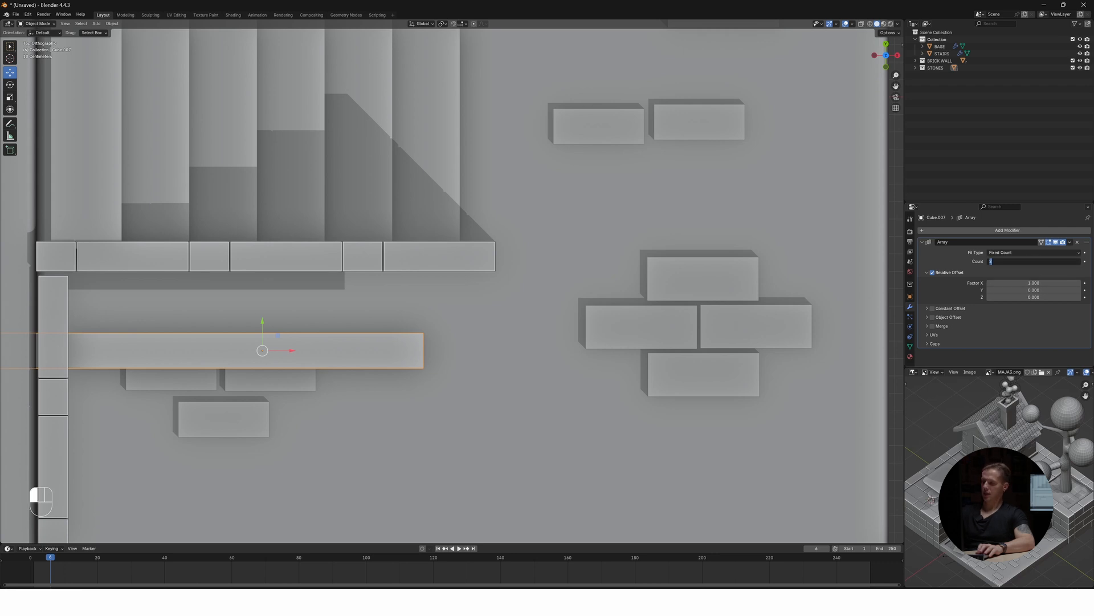
pyautogui.click(1035, 261)
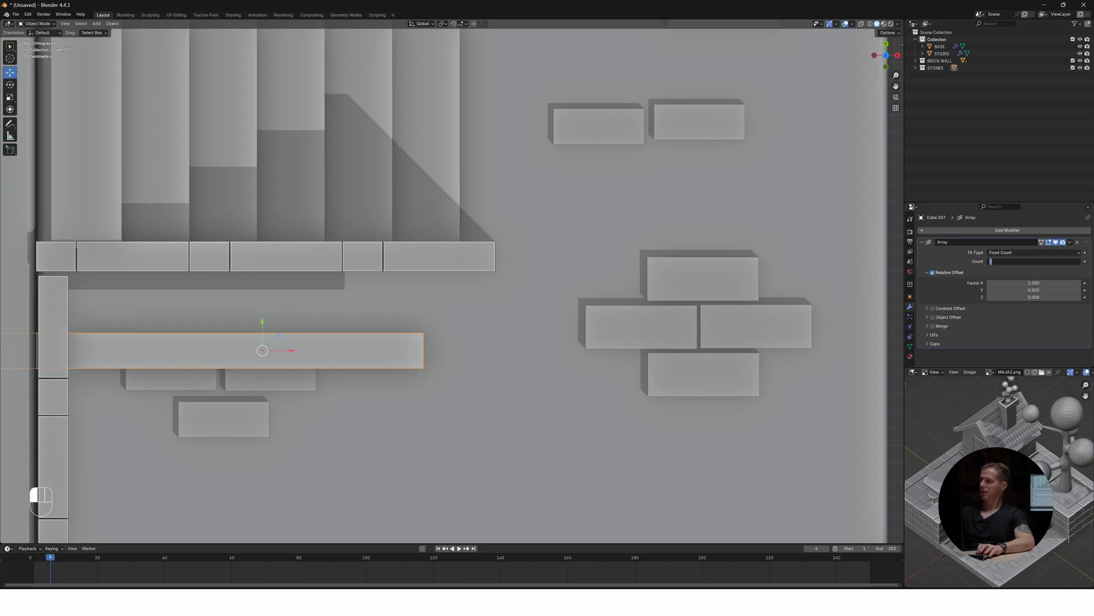
pyautogui.click(1029, 261)
pyautogui.press('Return')
# Set the array's relative offset to 0 on X and 1.1 on Y, and move the planks out in front of the wall
pyautogui.click(1033, 282)
pyautogui.moveTo(1033, 282); pyautogui.dragTo(1049, 283)
pyautogui.click(1034, 283)
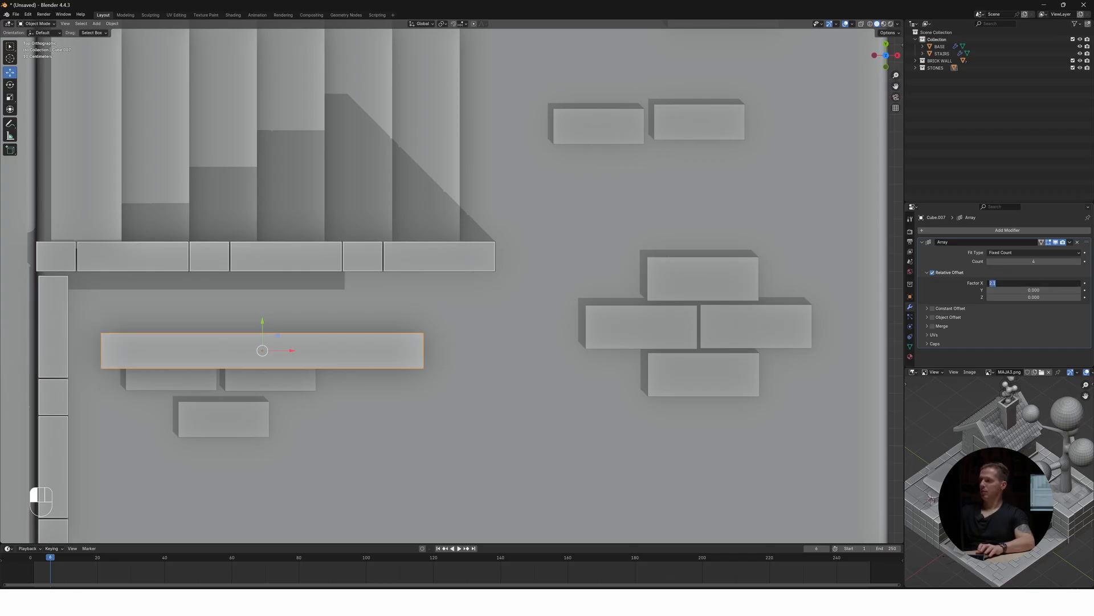
pyautogui.write('0')
pyautogui.press('Return')
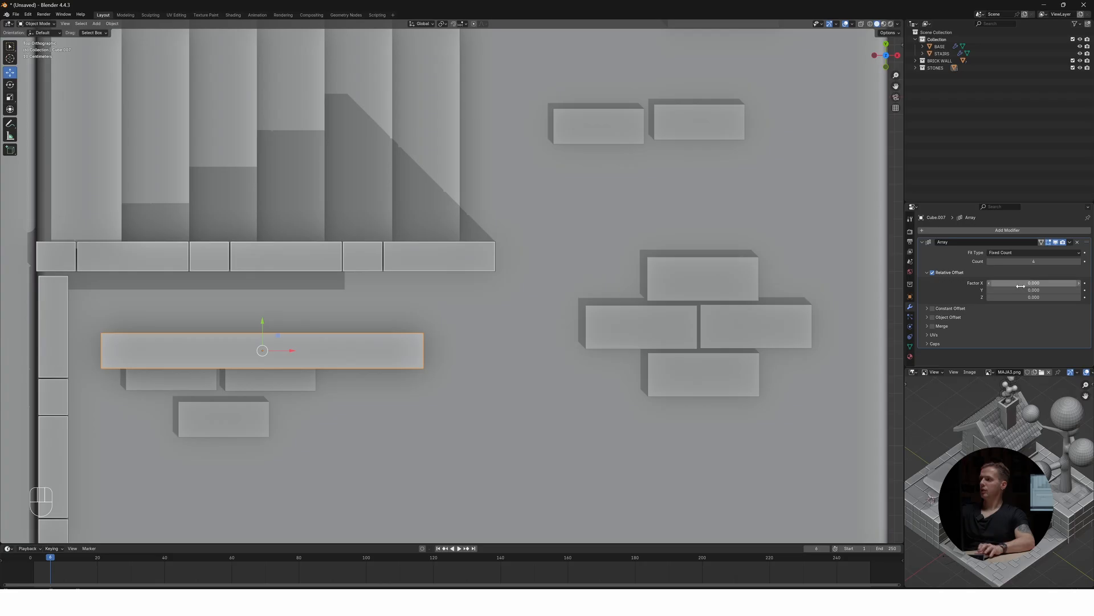
pyautogui.moveTo(1034, 290)
pyautogui.mouseDown()
pyautogui.moveTo(1015, 290)
pyautogui.moveTo(1043, 290)
pyautogui.moveTo(1024, 290)
pyautogui.mouseUp()
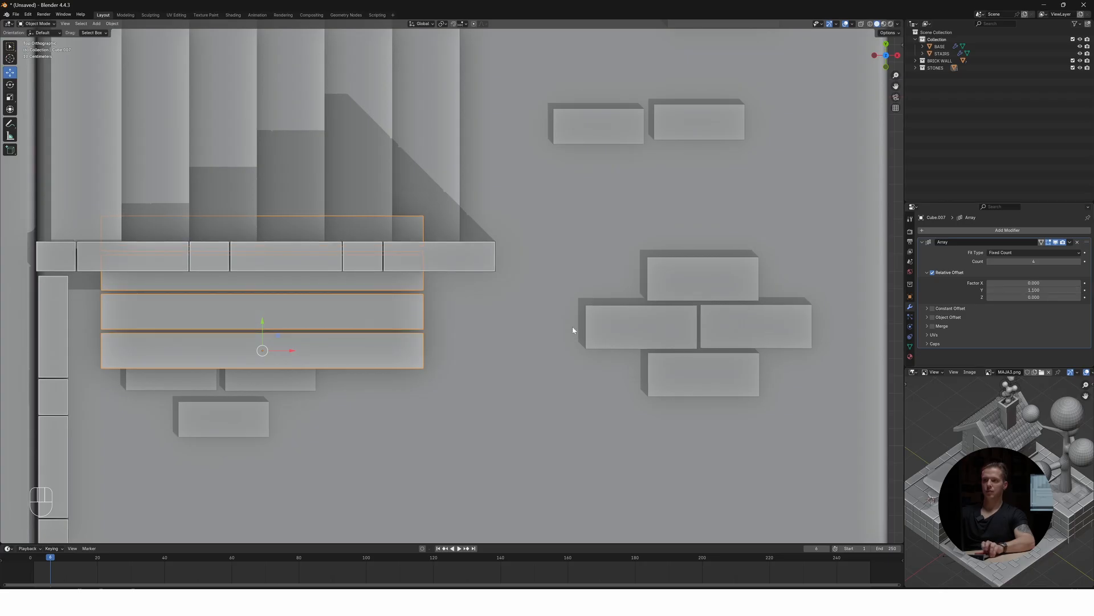
pyautogui.moveTo(262, 337); pyautogui.dragTo(262, 399)
# Narrow the arrayed planks by moving the source plank's long front face inward along Y
pyautogui.moveTo(436, 333); pyautogui.dragTo(265, 304, button='middle')
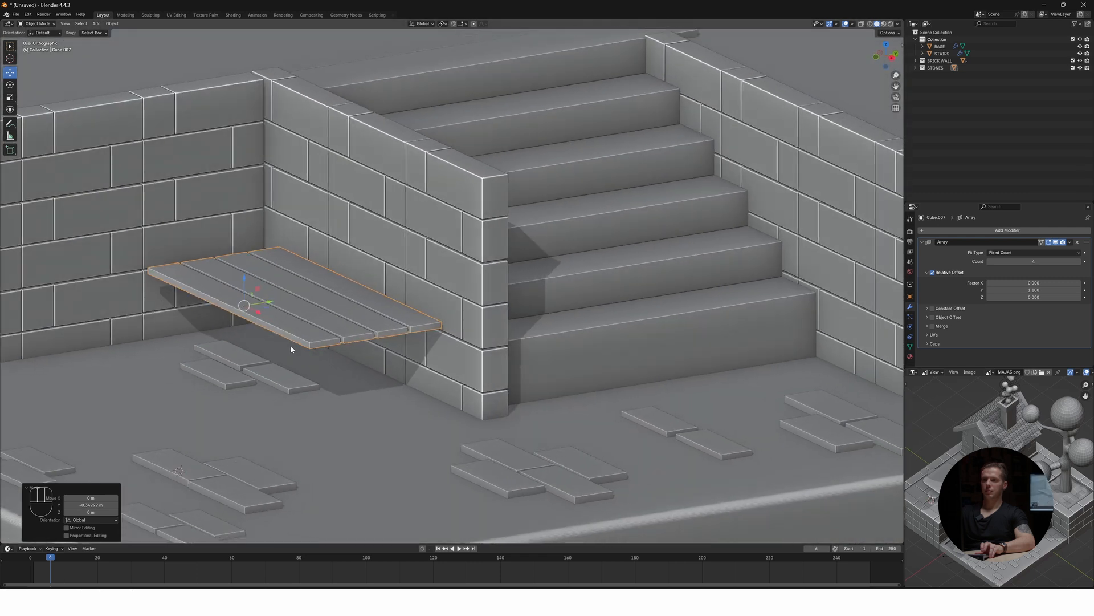
pyautogui.scroll(4, 374, 341)
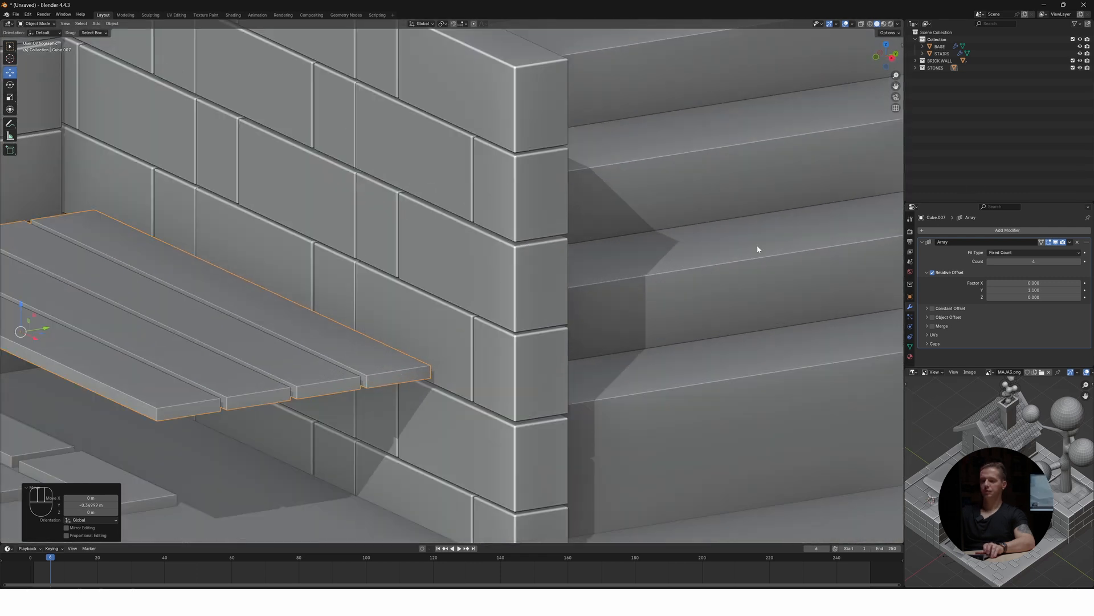
pyautogui.press('Tab')
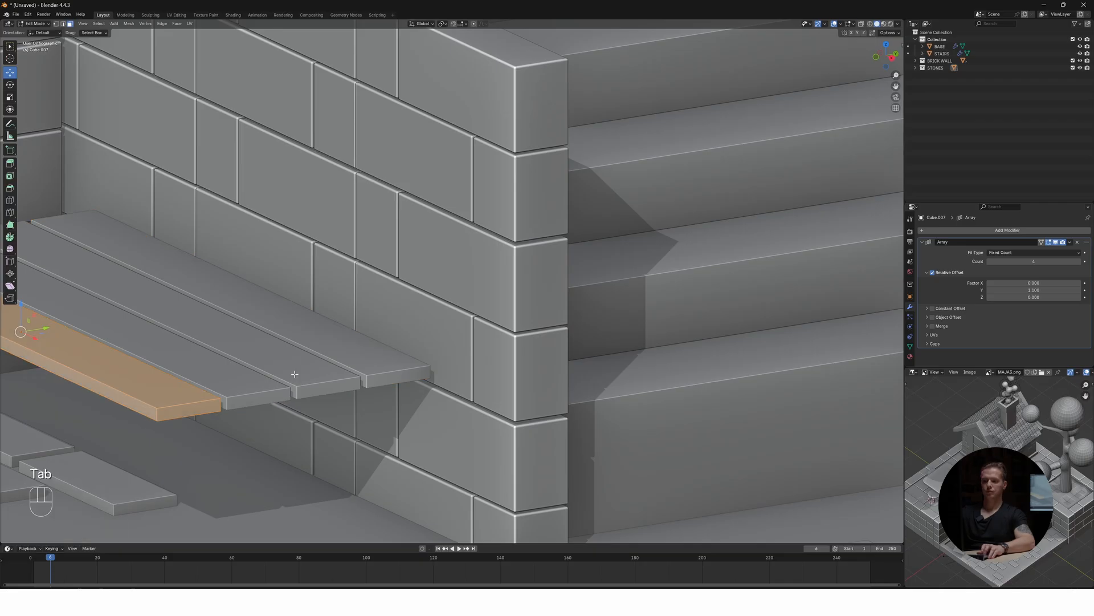
pyautogui.click(107, 397)
pyautogui.moveTo(127, 386); pyautogui.dragTo(138, 375, button='middle')
pyautogui.moveTo(146, 316); pyautogui.dragTo(163, 317)
pyautogui.scroll(-4, 163, 318)
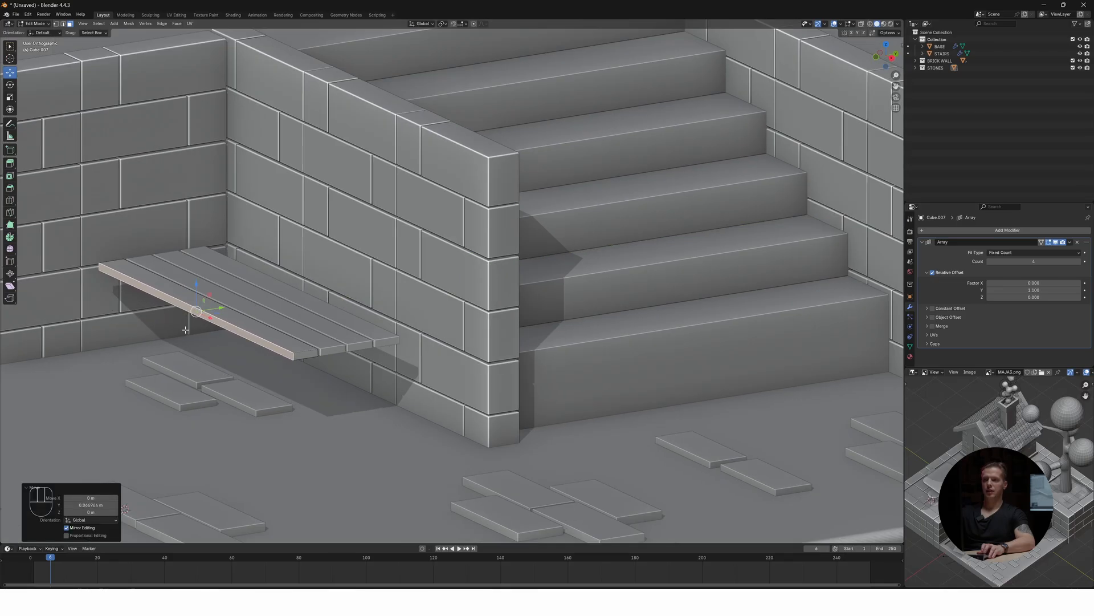
pyautogui.scroll(2, 252, 315)
pyautogui.press('Tab')
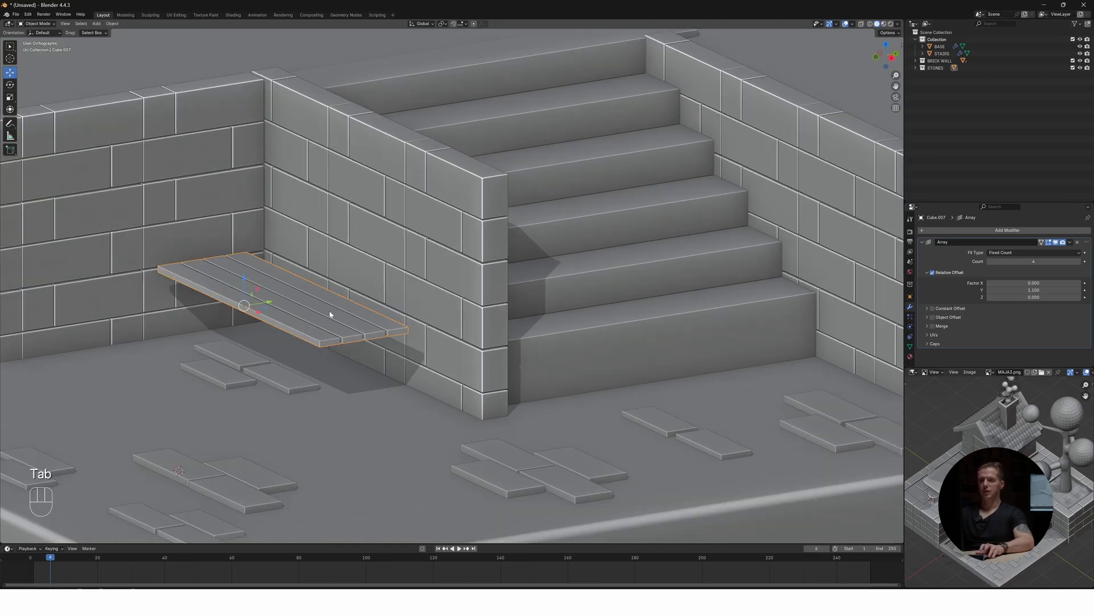
# Move the plank seat along Y against the stair side wall and along X against the adjoining wall
pyautogui.press('KP_7')
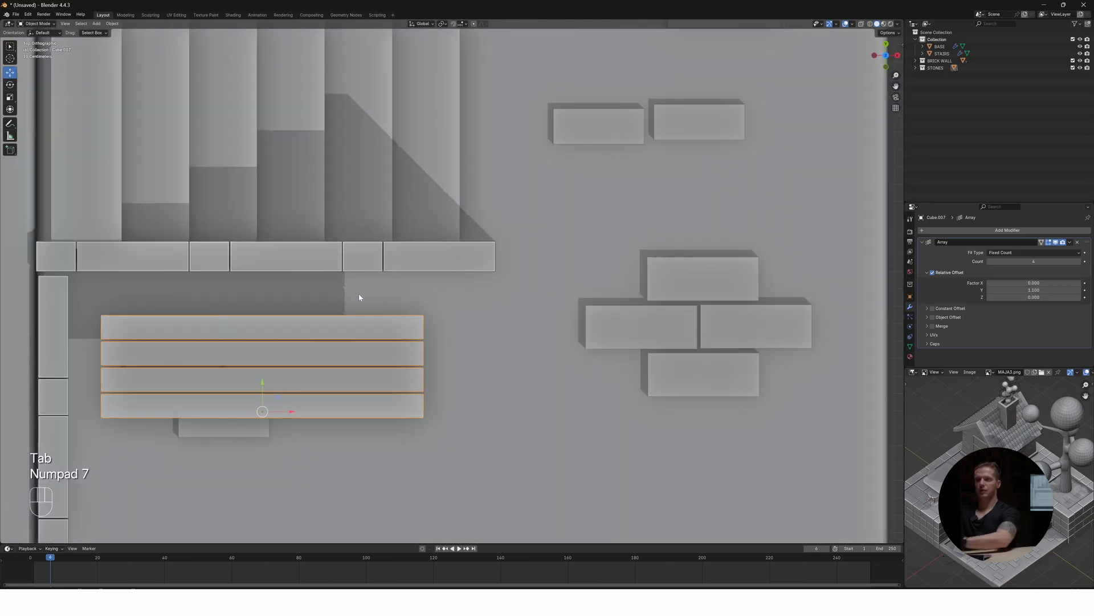
pyautogui.moveTo(269, 359); pyautogui.dragTo(270, 355)
pyautogui.click(262, 399)
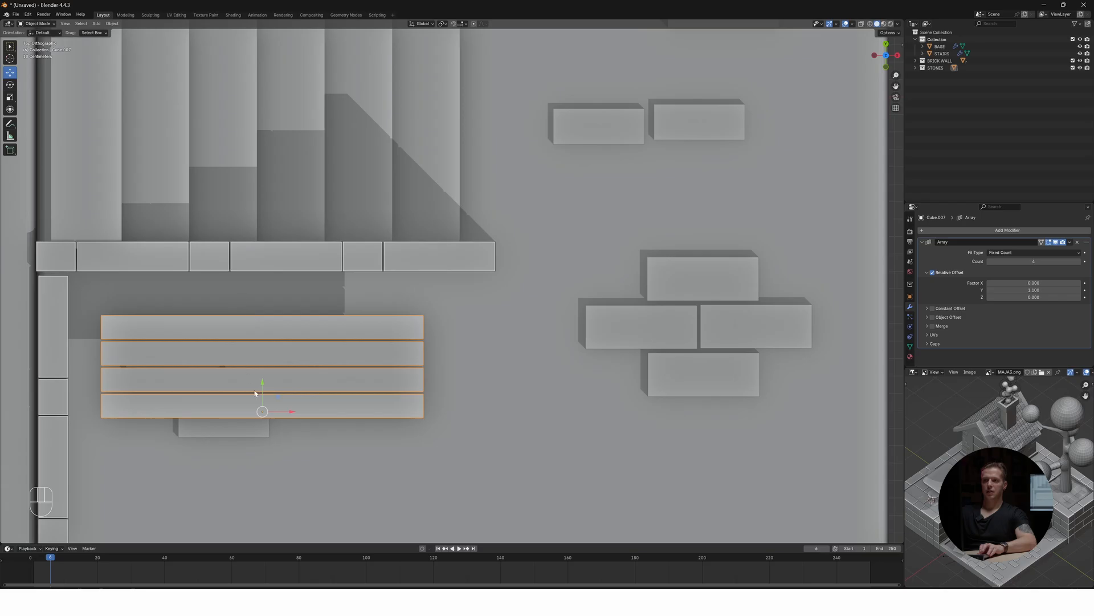
pyautogui.moveTo(263, 401); pyautogui.dragTo(263, 366)
pyautogui.moveTo(263, 366); pyautogui.dragTo(320, 298, button='middle')
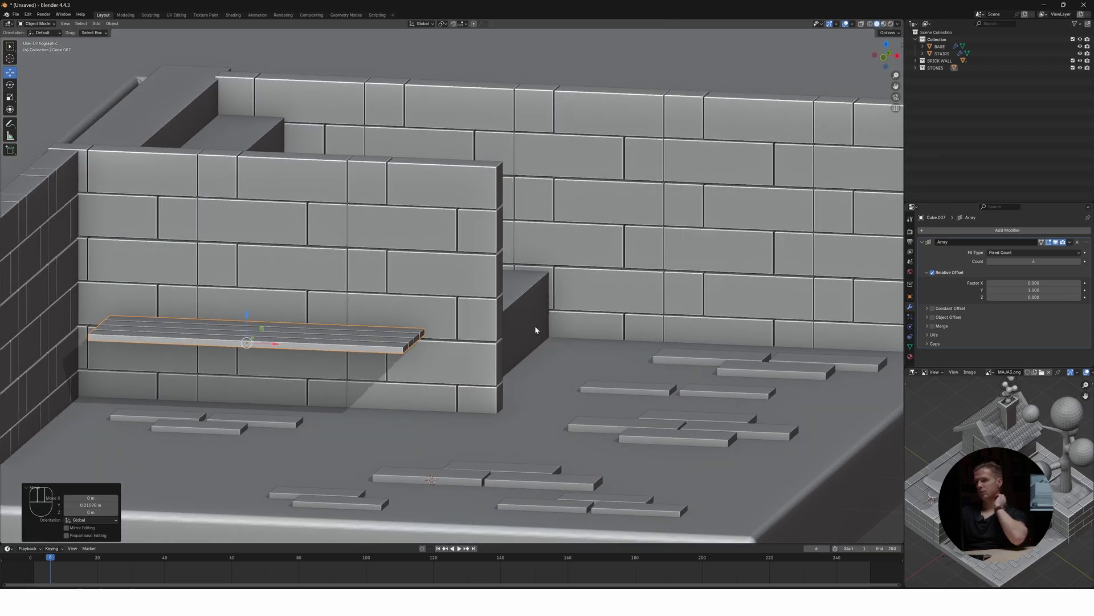
pyautogui.moveTo(272, 347); pyautogui.dragTo(261, 347)
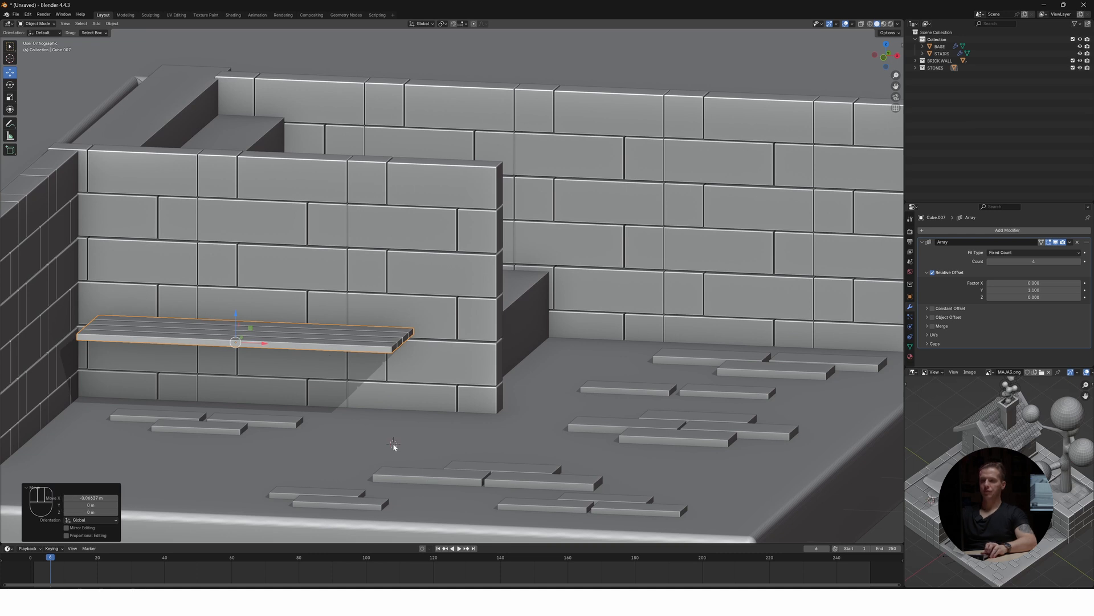
# Add a cube in front of the bench seat and raise it above the ground
pyautogui.hotkey('shift', 'a')
pyautogui.moveTo(387, 447)
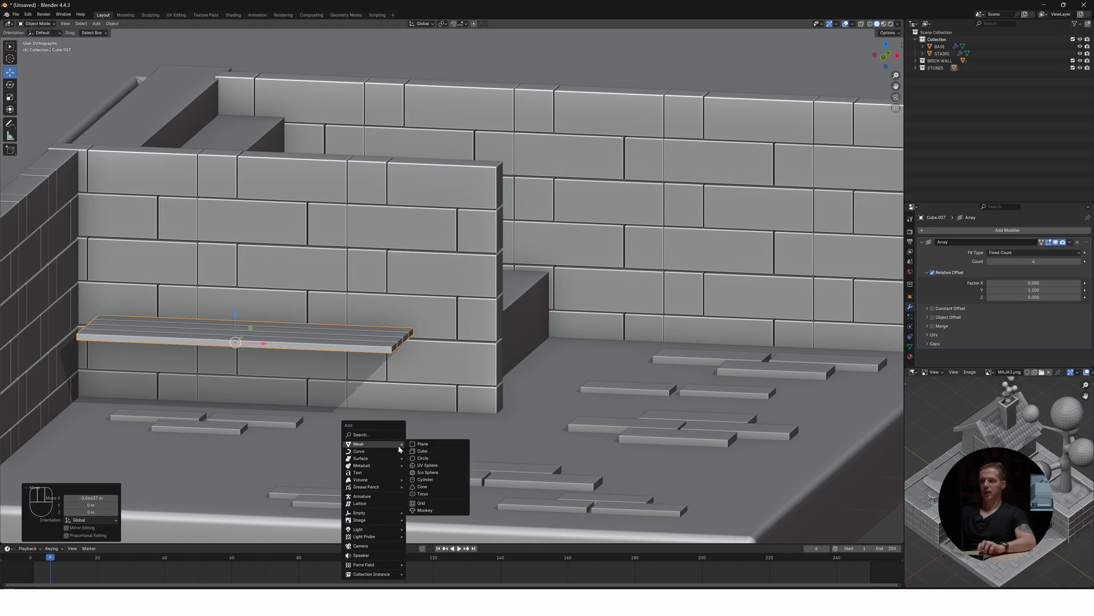
pyautogui.click(421, 450)
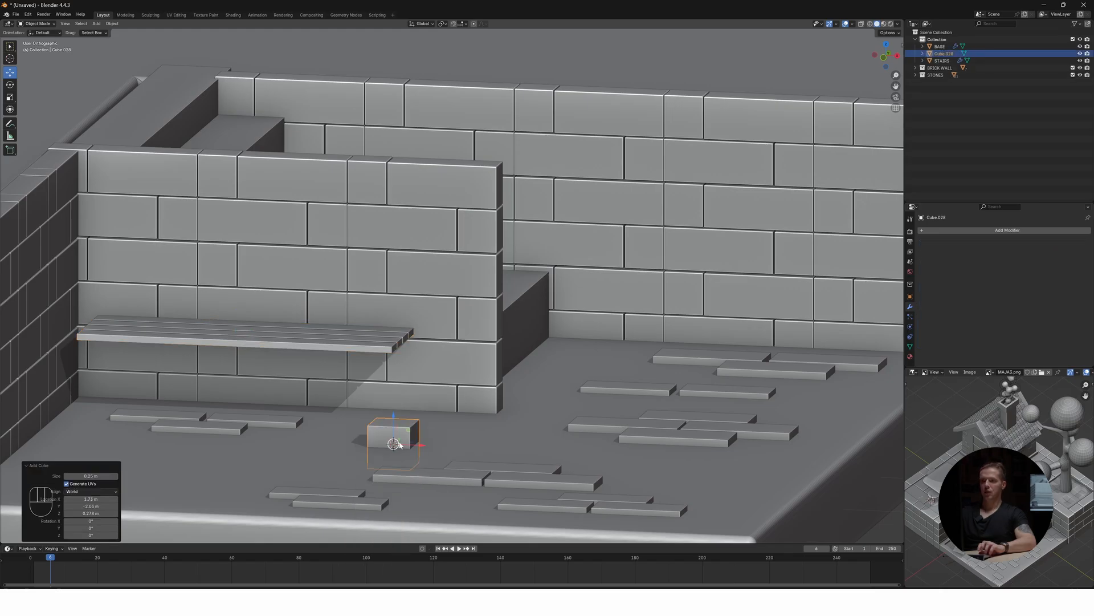
pyautogui.moveTo(397, 433); pyautogui.dragTo(397, 391)
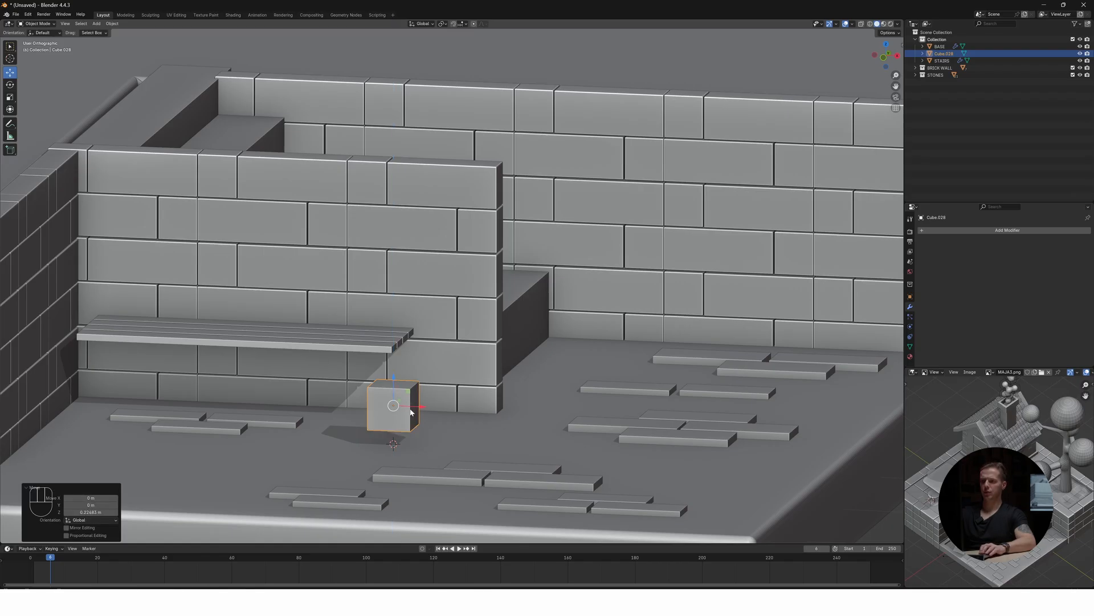
# Flatten the cube along Z to about a third of its height
pyautogui.moveTo(420, 408); pyautogui.dragTo(379, 400, button='middle')
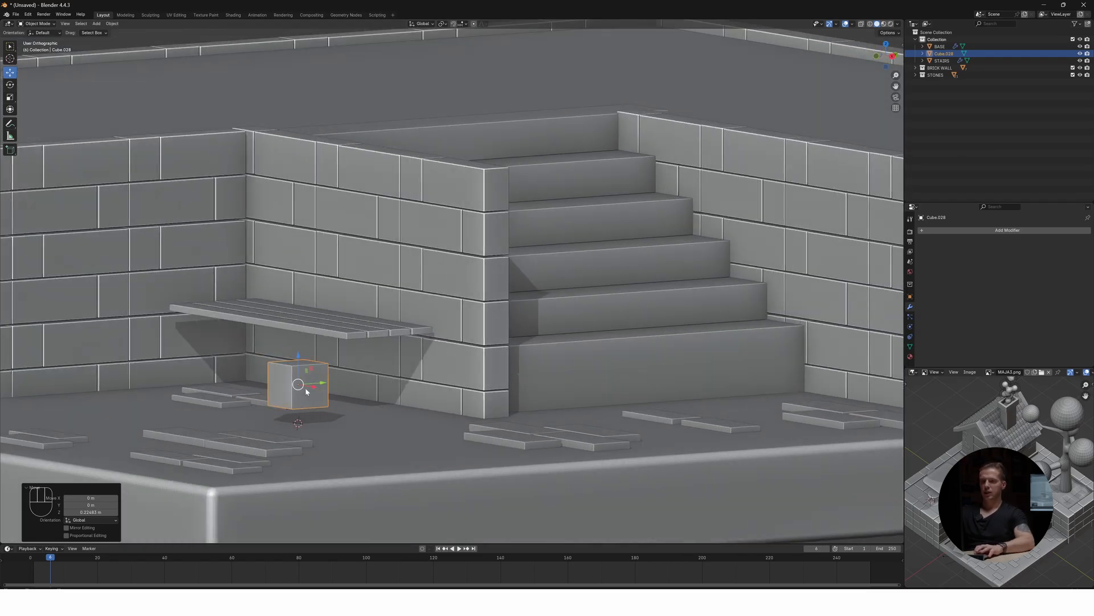
pyautogui.press('s')
pyautogui.press('x')
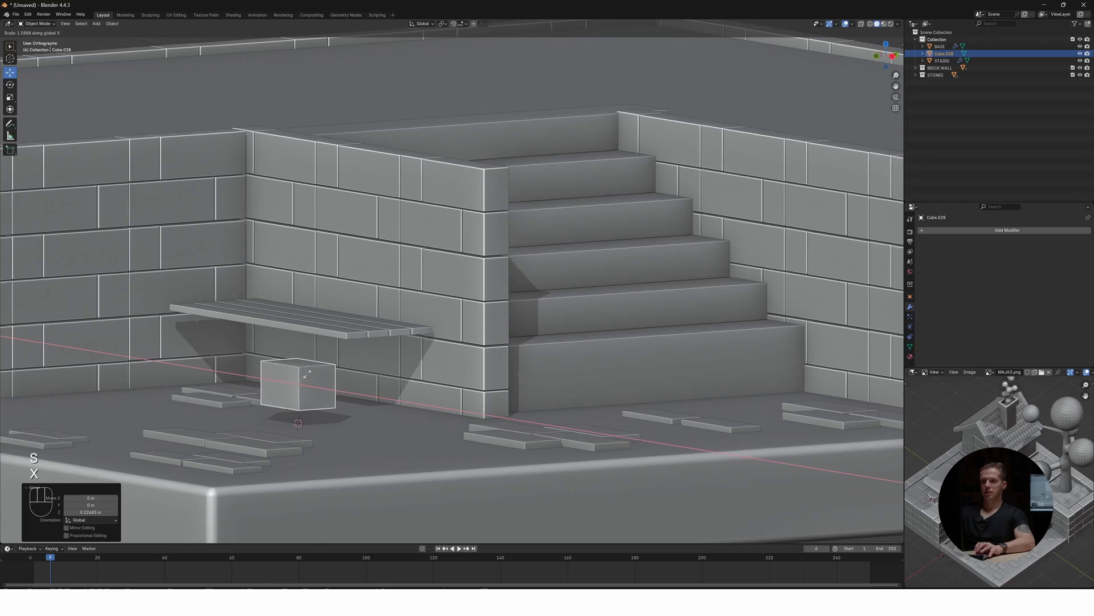
pyautogui.press('z')
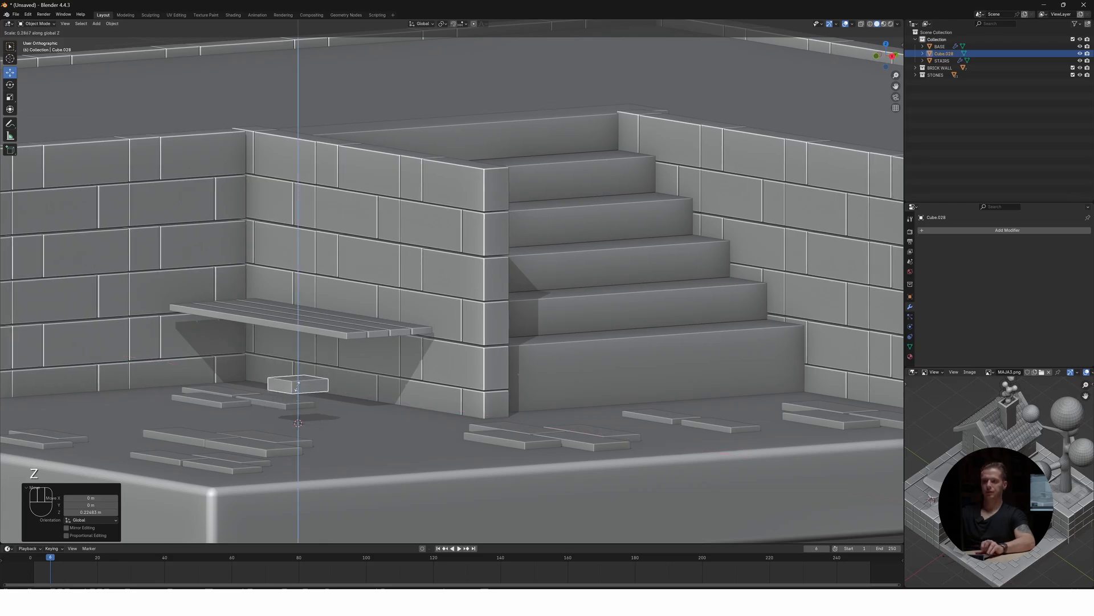
pyautogui.click(297, 386)
# Move the flattened block down to the ground and under the outer end of the bench seat
pyautogui.press('KP_1')
pyautogui.moveTo(429, 357); pyautogui.dragTo(386, 405)
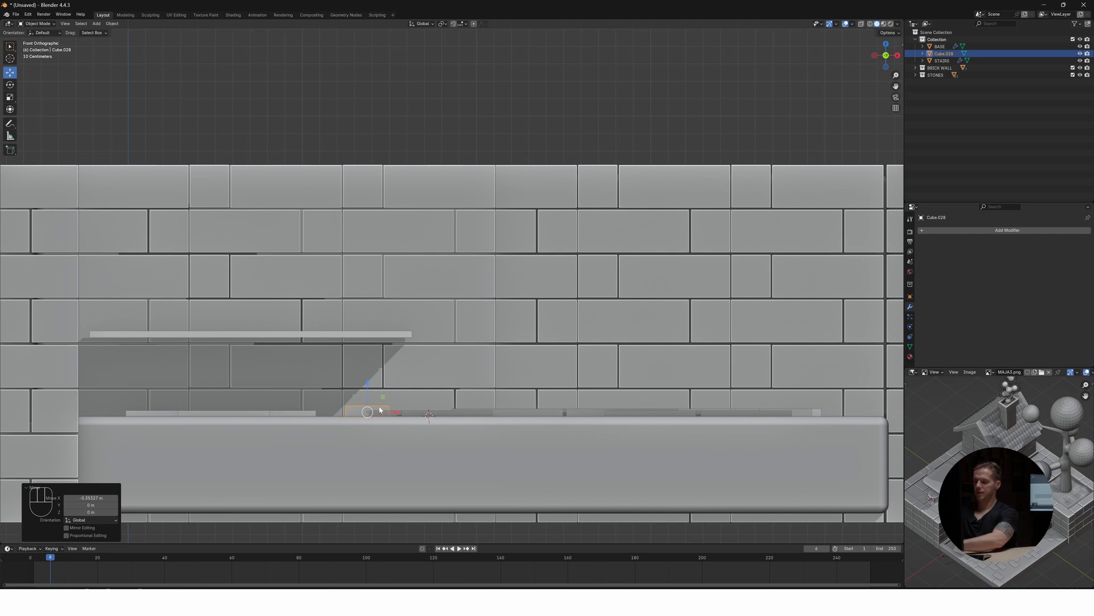
pyautogui.press('KP_7')
pyautogui.moveTo(367, 443); pyautogui.dragTo(364, 289)
pyautogui.moveTo(390, 333); pyautogui.dragTo(378, 333)
pyautogui.moveTo(378, 333); pyautogui.dragTo(371, 309, button='middle')
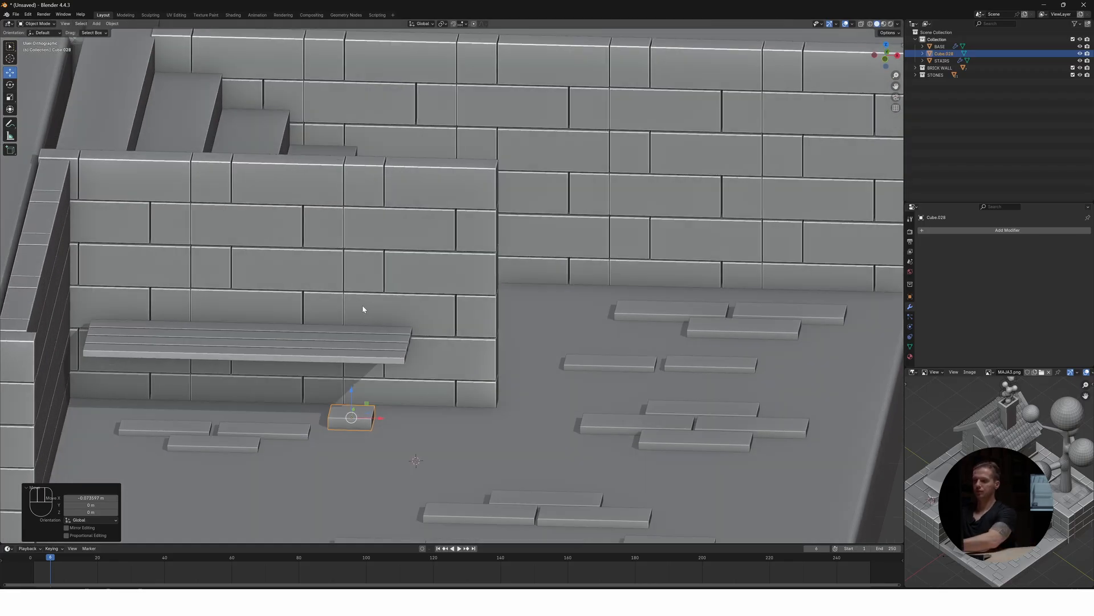
# Switch the viewport to perspective and examine the area around the stairs in the reference image
pyautogui.press('KP_5')
pyautogui.moveTo(369, 375); pyautogui.dragTo(359, 365, button='middle')
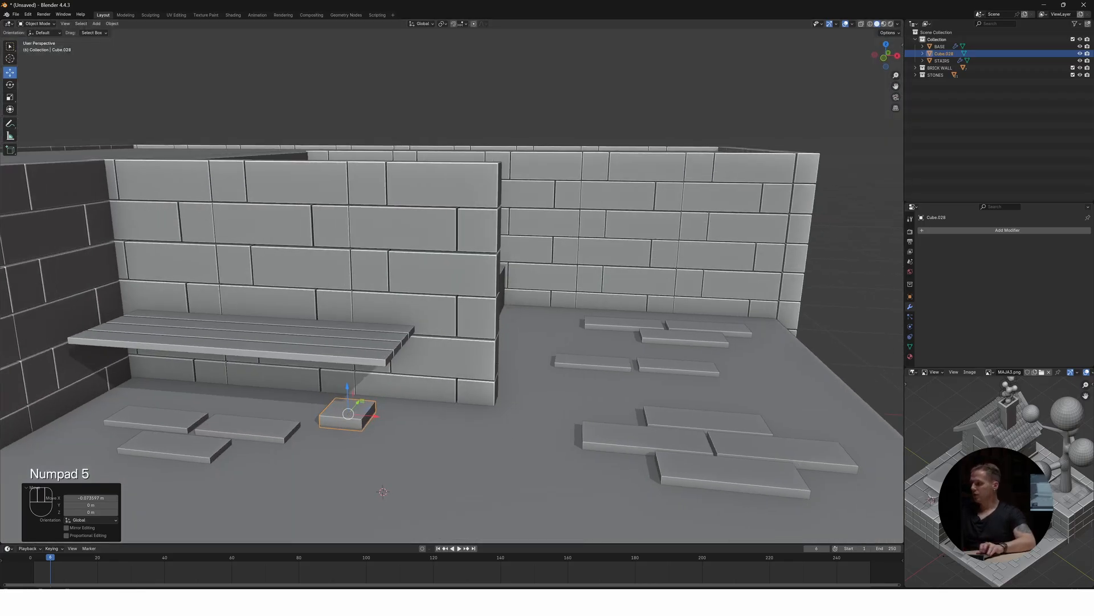
pyautogui.scroll(3, 999, 468)
pyautogui.keyDown('shift'); pyautogui.moveTo(998, 490); pyautogui.dragTo(1020, 410, button='middle'); pyautogui.keyUp('shift')
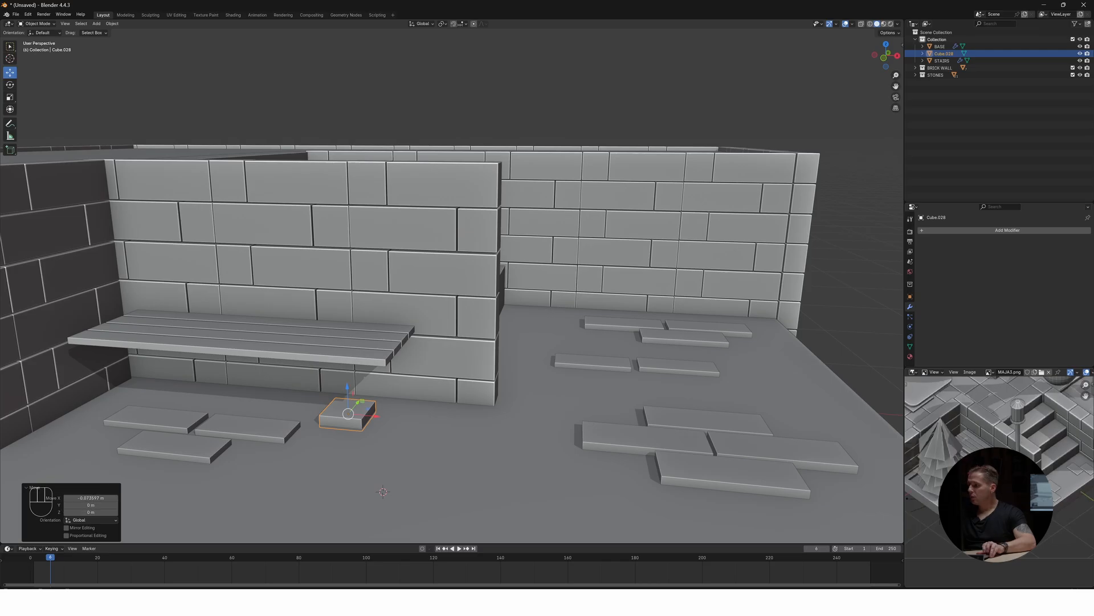
pyautogui.click(340, 411)
pyautogui.press('Tab')
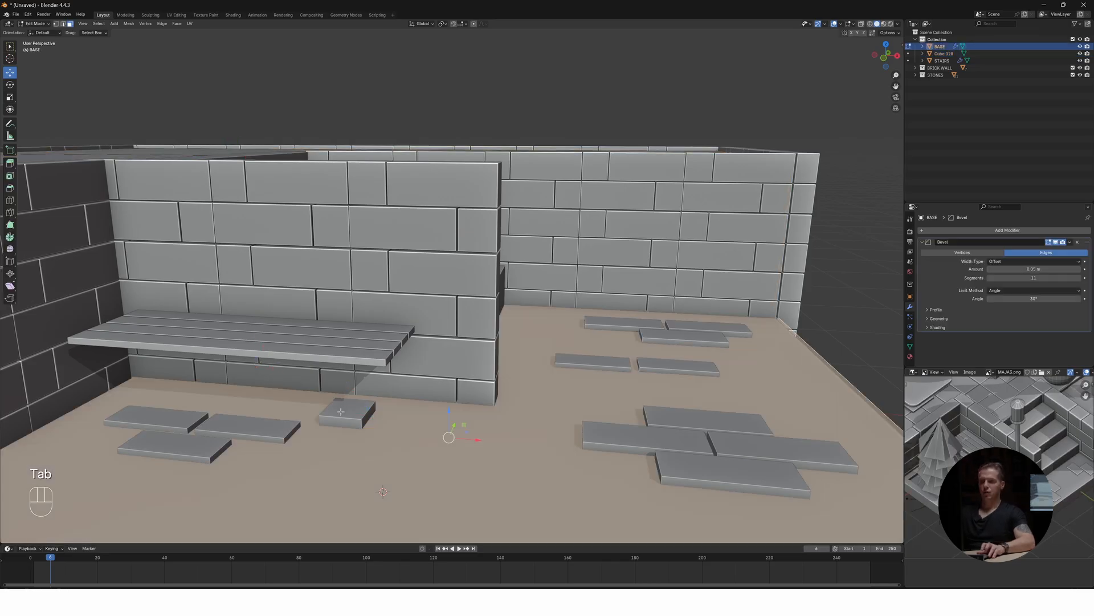
pyautogui.press('Tab')
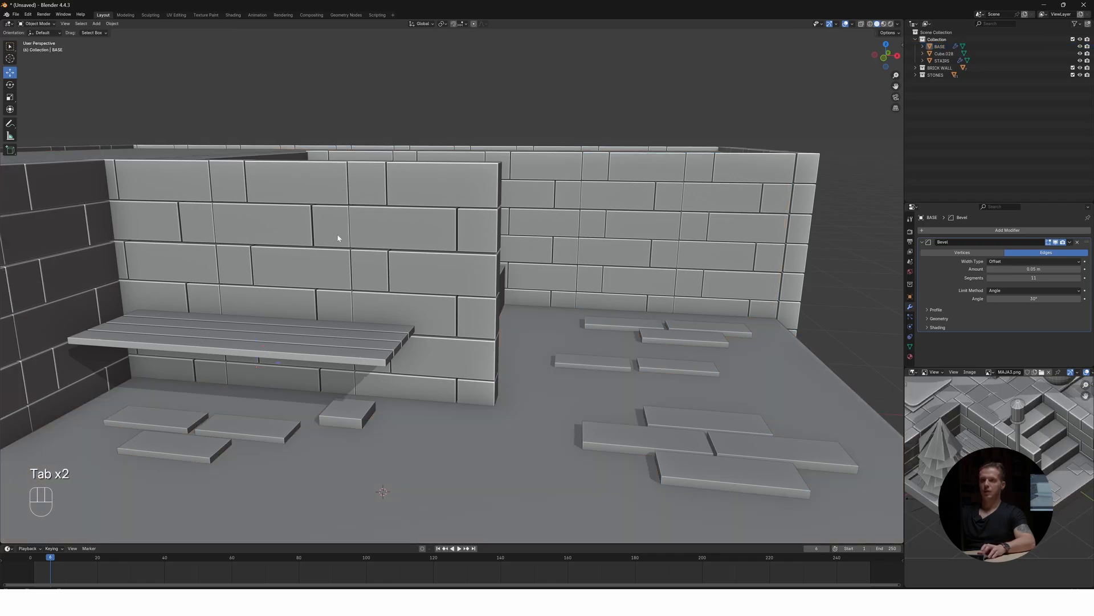
# Extrude the top face of the flattened support block up about 0.056 m and scale it to about 0.556
pyautogui.click(341, 418)
pyautogui.press('Tab')
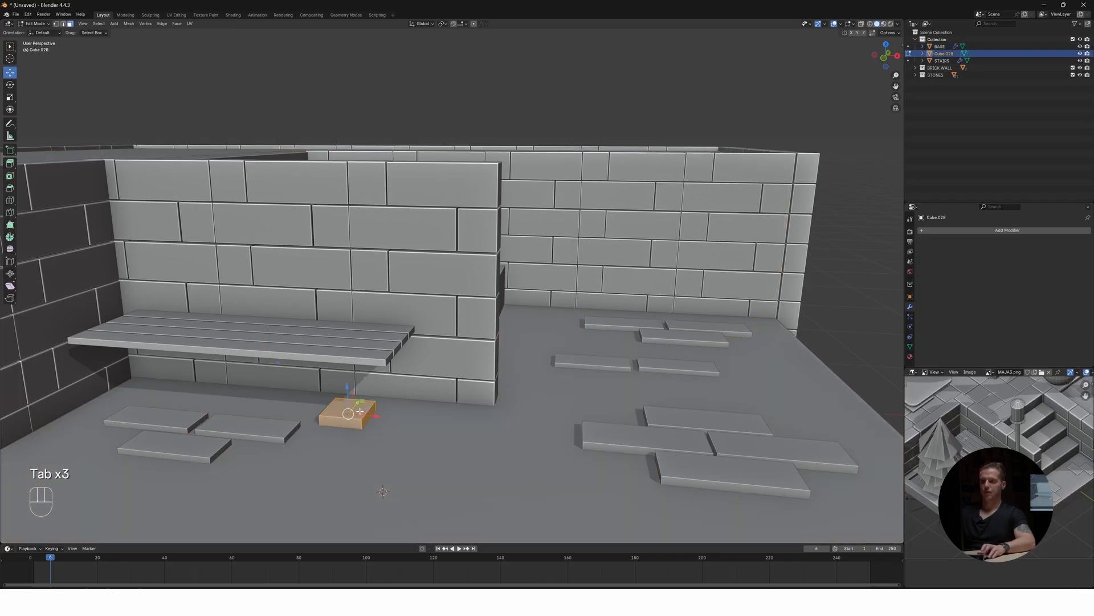
pyautogui.press('3')
pyautogui.click(346, 400)
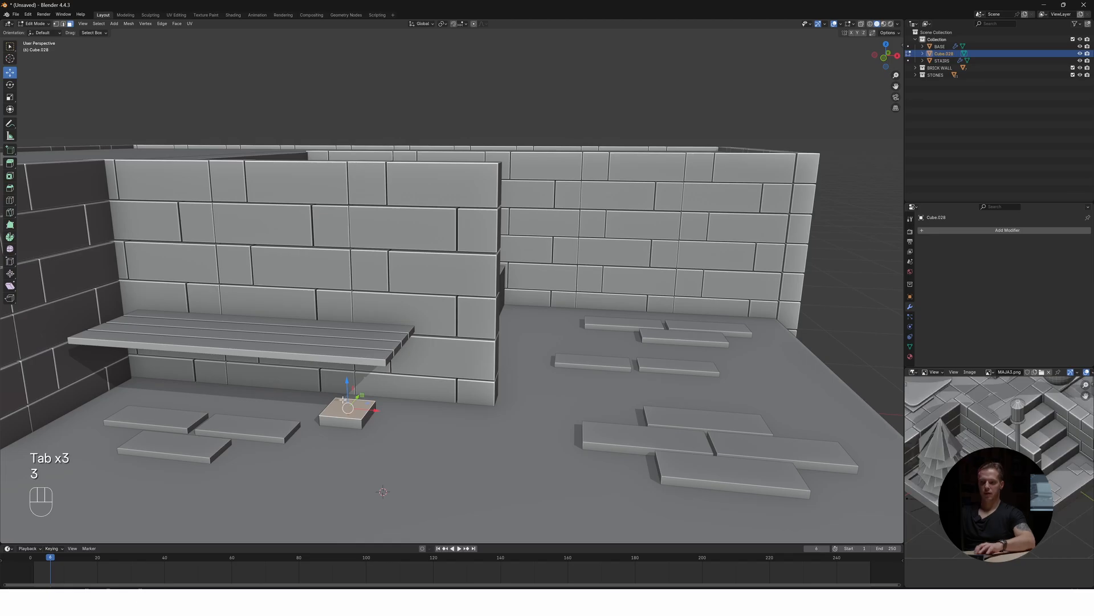
pyautogui.press('e')
pyautogui.click(342, 389)
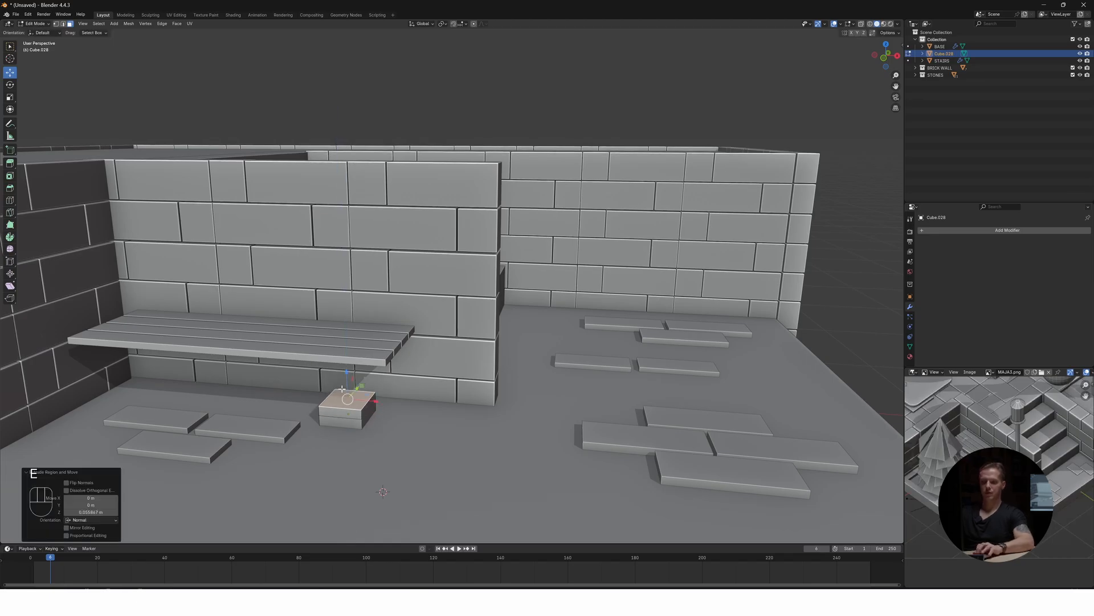
pyautogui.press('s')
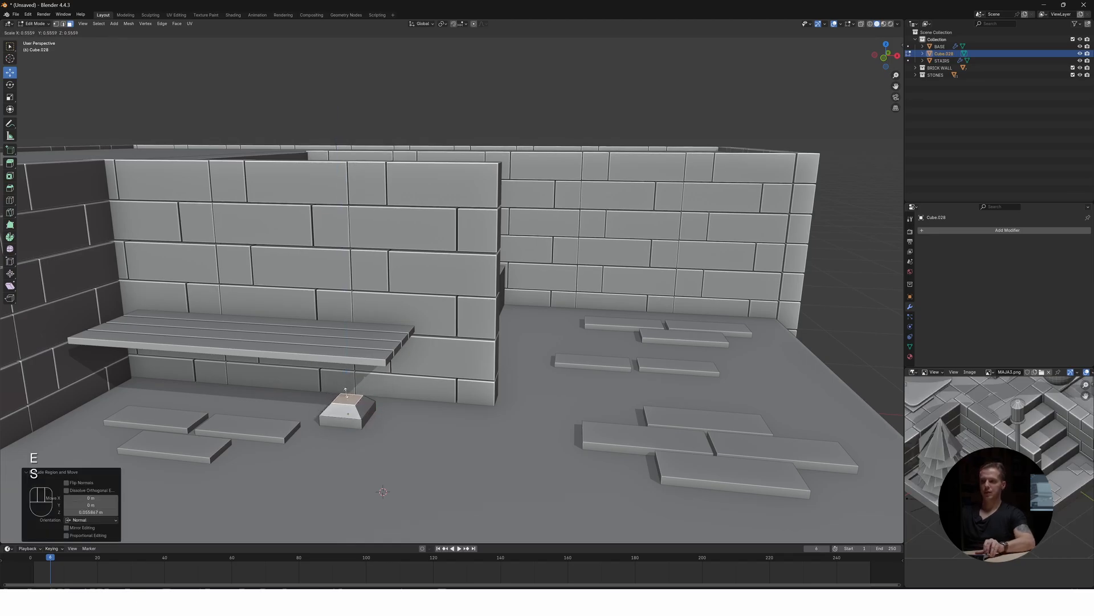
pyautogui.click(345, 390)
# Extrude the narrowed face up about 0.32 m to form a column rising to the bench seat
pyautogui.press('e')
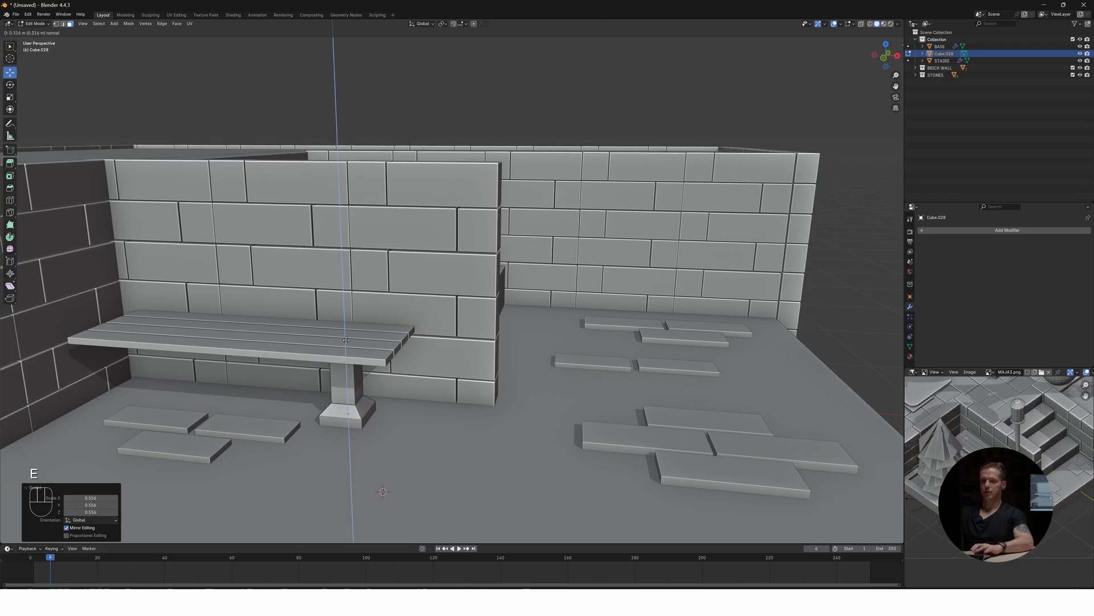
pyautogui.click(346, 345)
pyautogui.moveTo(346, 341); pyautogui.dragTo(341, 414, button='middle')
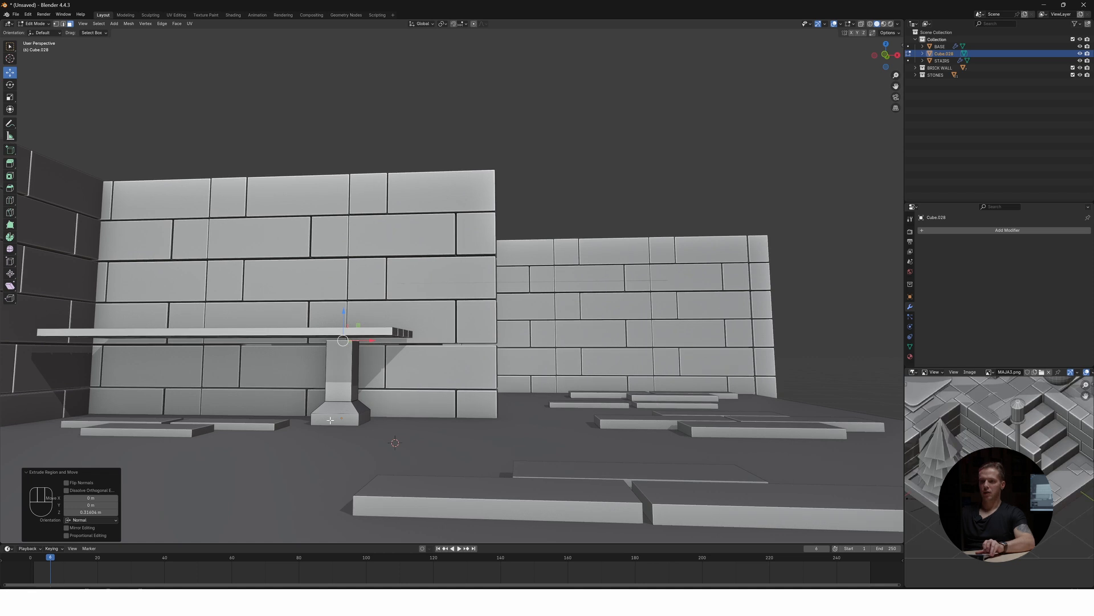
# Isolate the support, raise its bottom vertices to thin the foot, and return to the full scene
pyautogui.scroll(3, 333, 418)
pyautogui.moveTo(265, 488); pyautogui.dragTo(363, 450, button='middle')
pyautogui.press('KP_Divide')
pyautogui.moveTo(462, 378); pyautogui.dragTo(496, 398, button='middle')
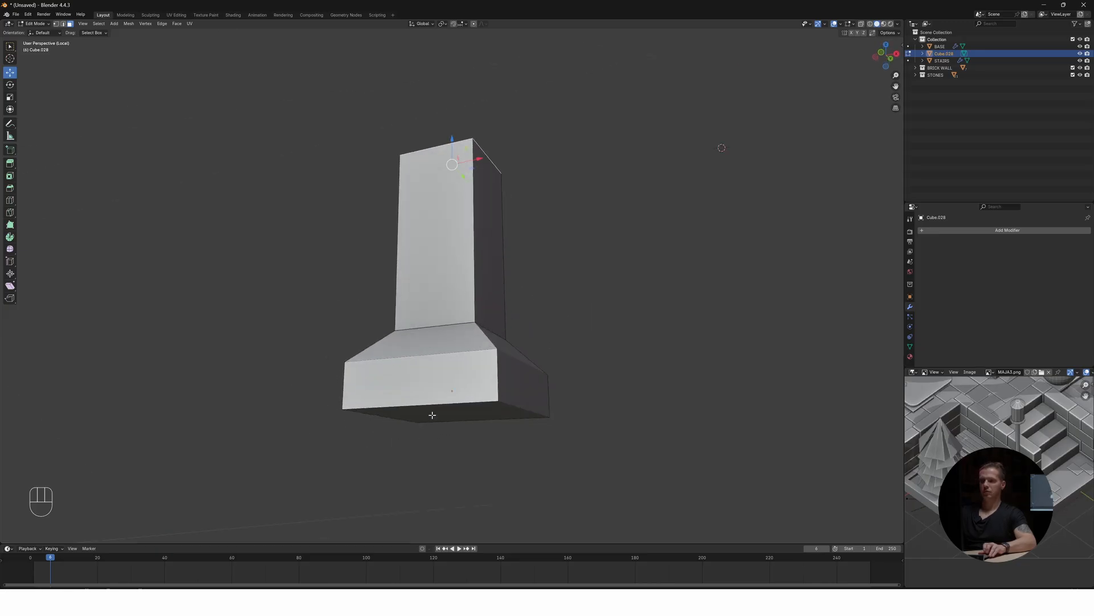
pyautogui.hotkey('alt', 'z')
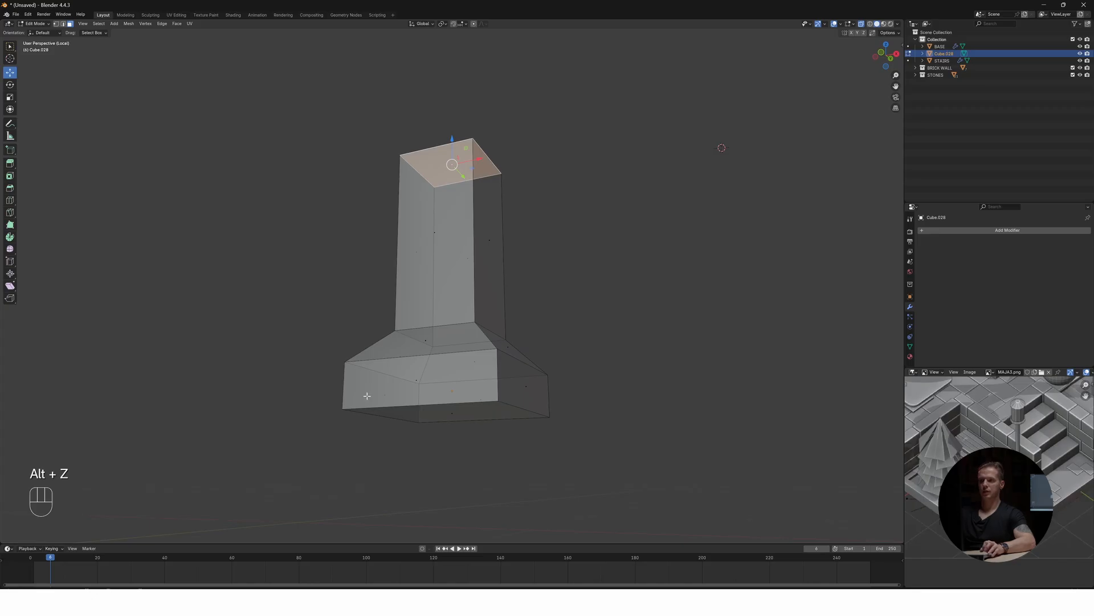
pyautogui.press('1')
pyautogui.moveTo(300, 397); pyautogui.dragTo(556, 451)
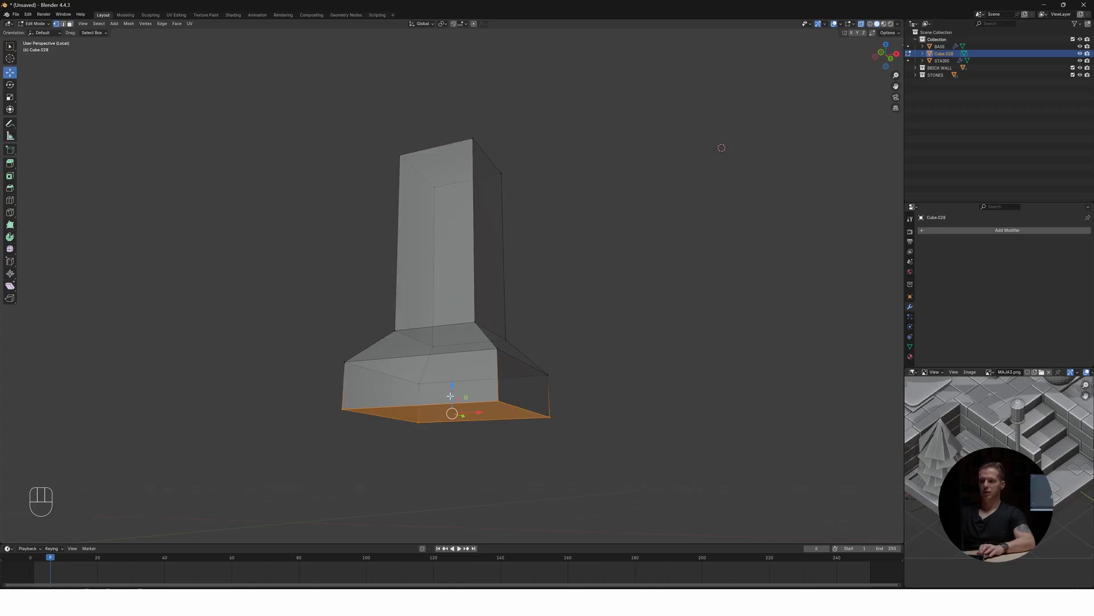
pyautogui.moveTo(452, 396); pyautogui.dragTo(444, 371)
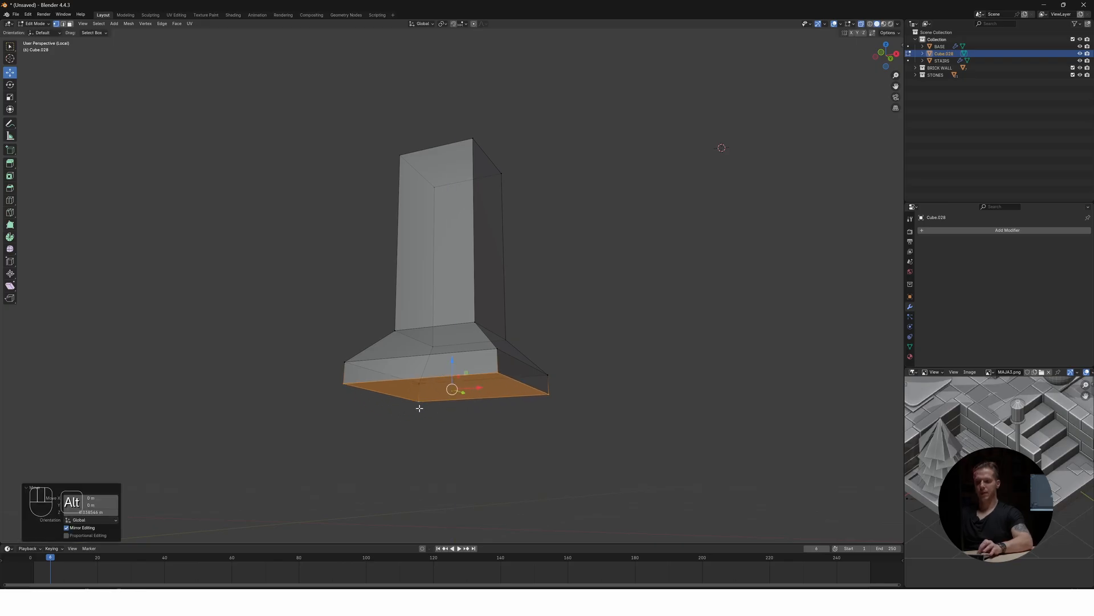
pyautogui.hotkey('alt', 'z')
pyautogui.press('Tab')
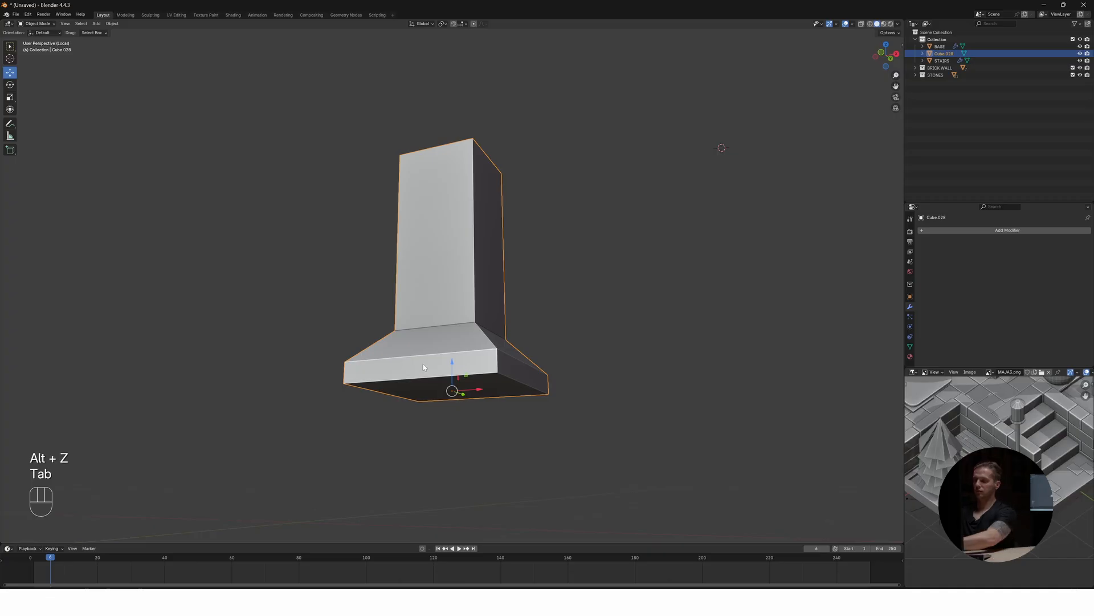
pyautogui.press('KP_Divide')
# Raise the top vertices of the support column about 0.05 m to meet the underside of the bench seat
pyautogui.moveTo(283, 462); pyautogui.dragTo(276, 468)
pyautogui.moveTo(276, 469); pyautogui.dragTo(276, 398, button='middle')
pyautogui.press('Tab')
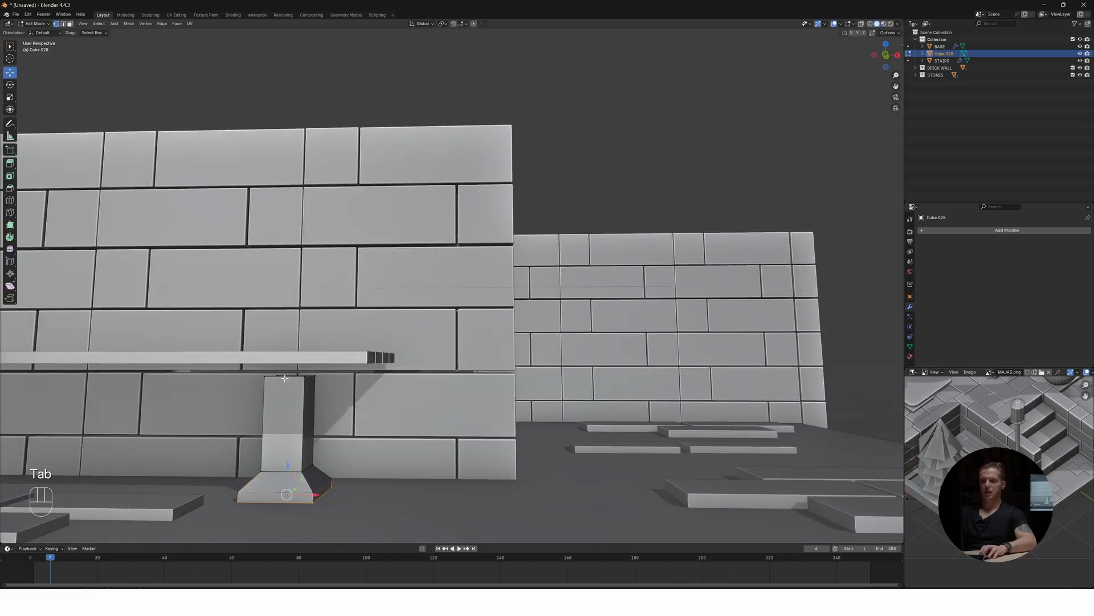
pyautogui.click(262, 375)
pyautogui.moveTo(291, 365); pyautogui.dragTo(289, 350)
# Add an Array modifier to the support and offset its copy in negative X toward the bench's inner end
pyautogui.moveTo(838, 236); pyautogui.dragTo(853, 245, button='middle')
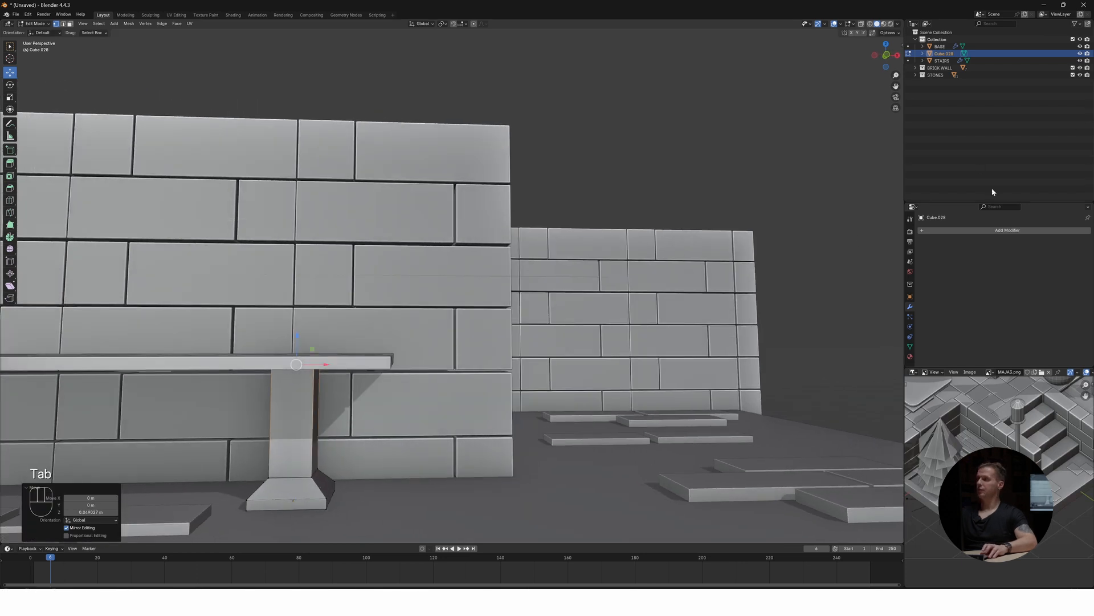
pyautogui.click(986, 230)
pyautogui.write('arr')
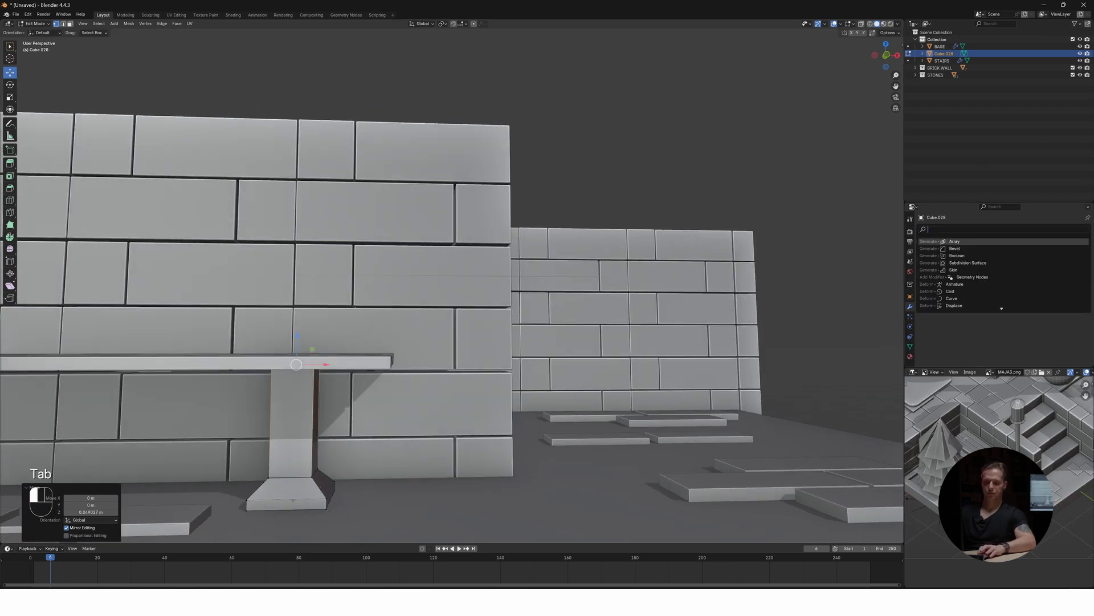
pyautogui.press('Return')
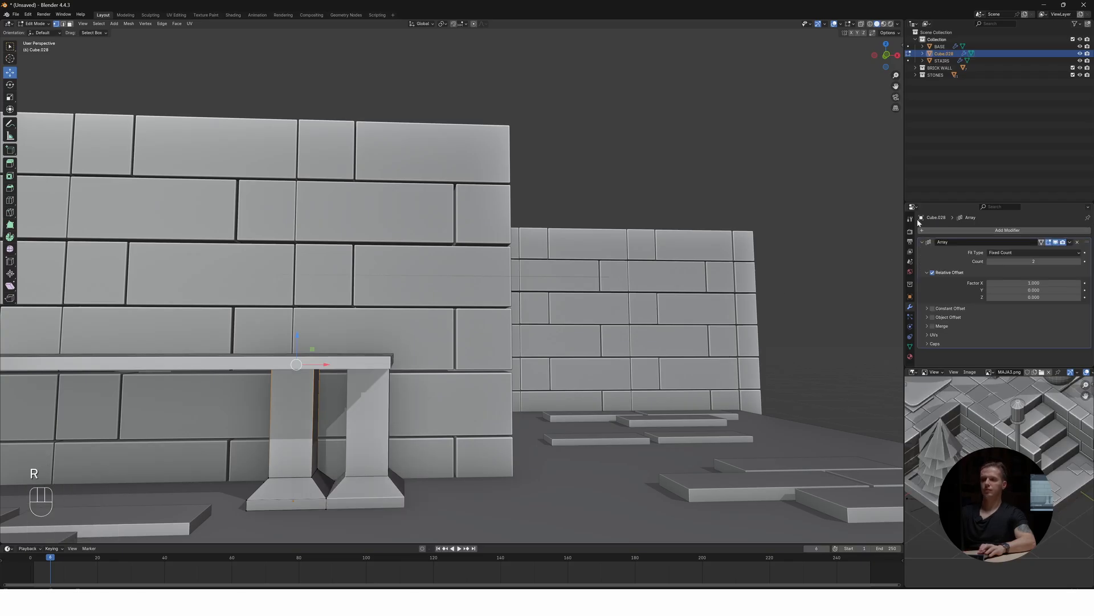
pyautogui.keyDown('shift'); pyautogui.moveTo(1034, 284); pyautogui.dragTo(755, 285); pyautogui.keyUp('shift')
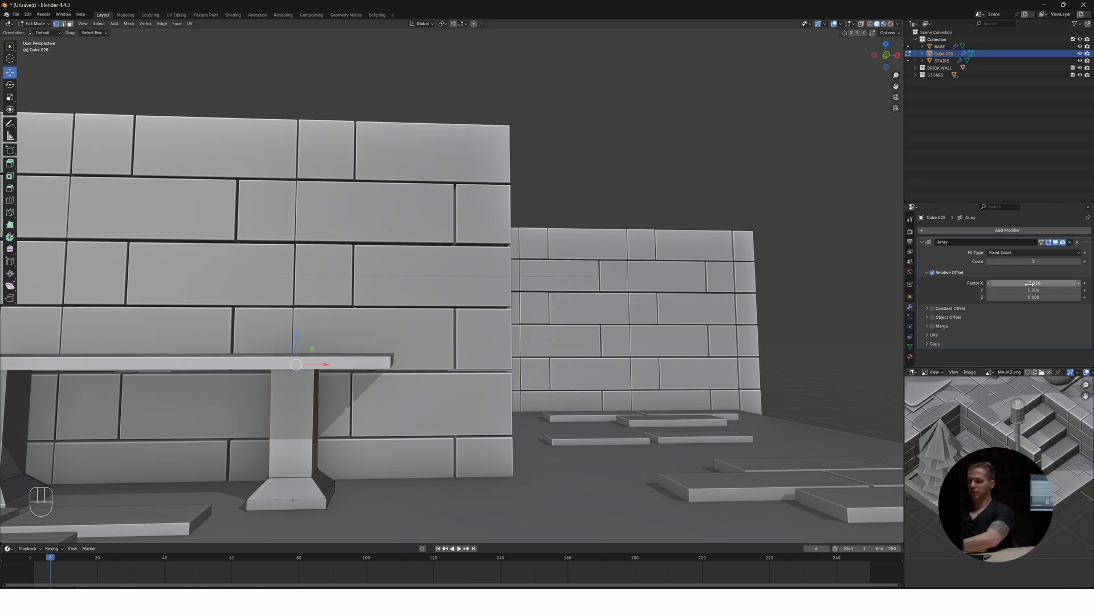
# From the top view, set the array's relative offset X factor to -5.110 to place the second support under the seat's inner end
pyautogui.press('KP_7')
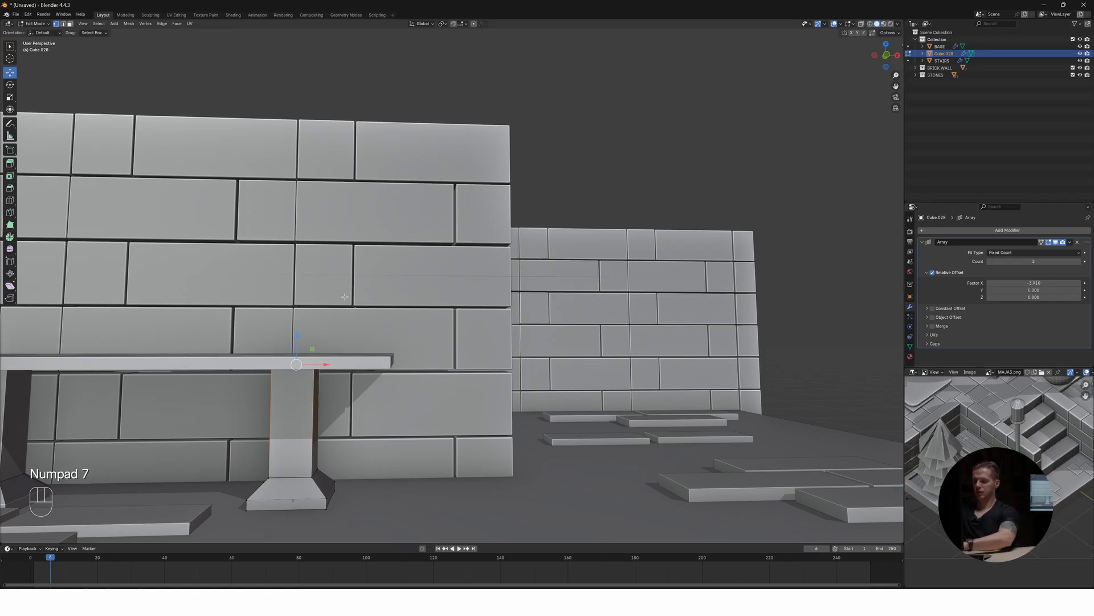
pyautogui.press('KP_7')
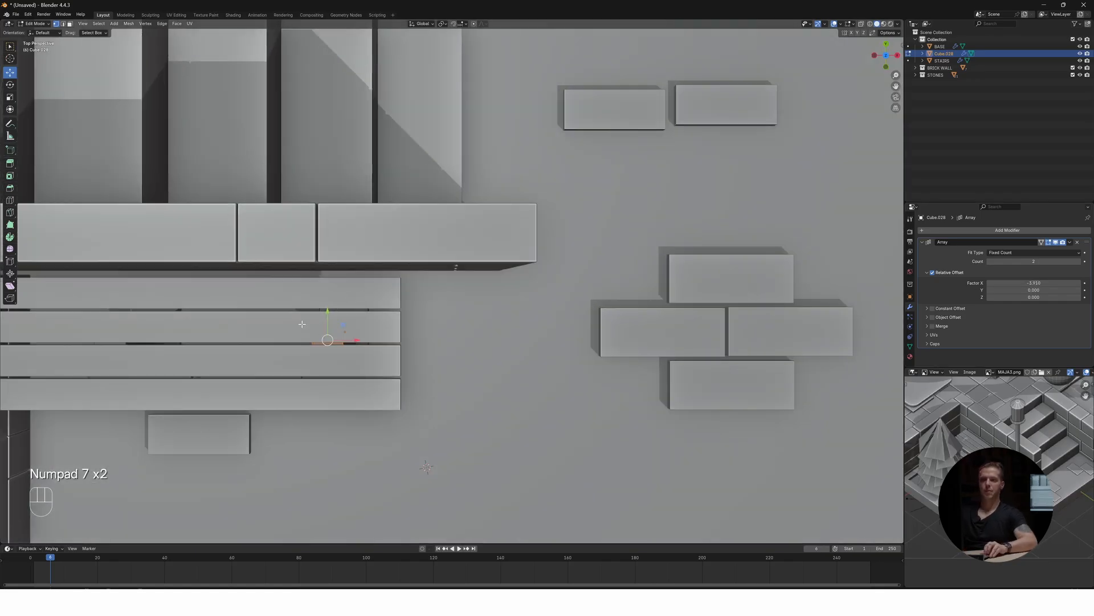
pyautogui.keyDown('shift'); pyautogui.moveTo(314, 335); pyautogui.dragTo(369, 321, button='middle'); pyautogui.keyUp('shift')
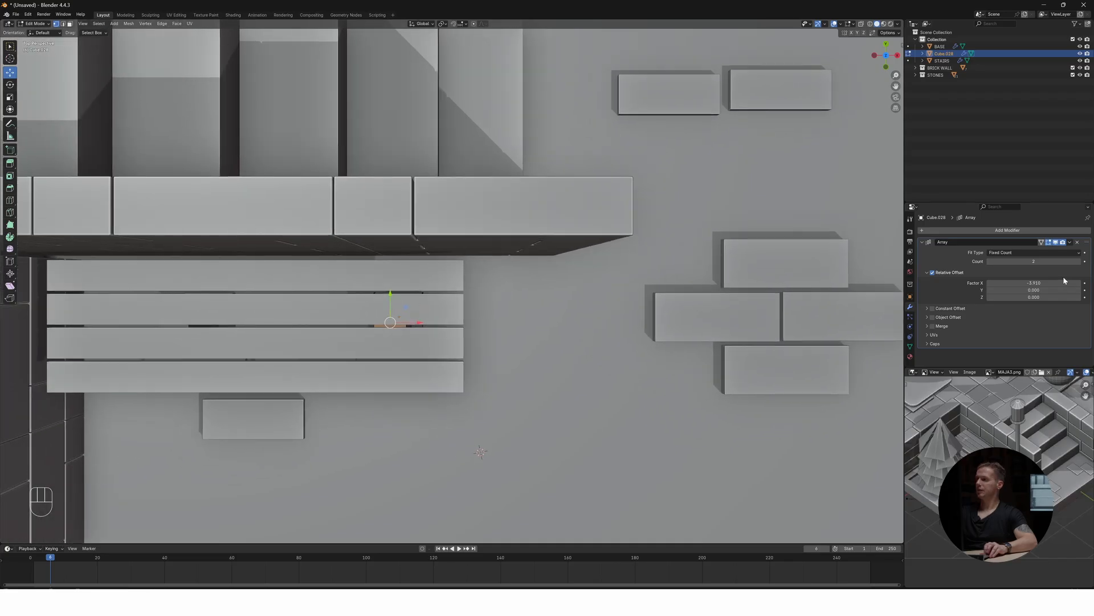
pyautogui.moveTo(1034, 283); pyautogui.dragTo(1017, 283)
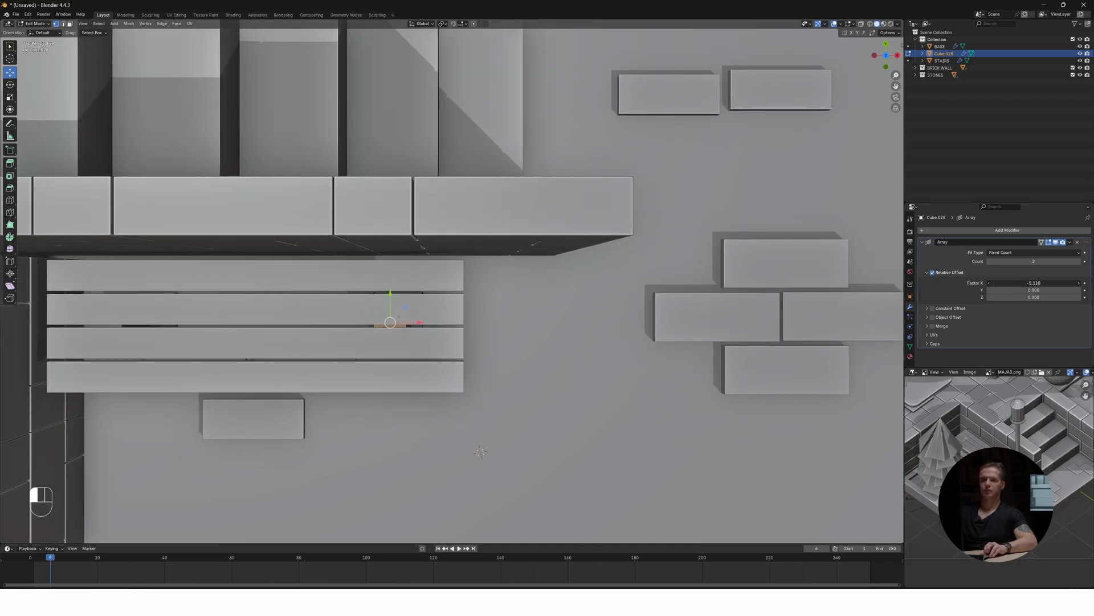
pyautogui.moveTo(342, 342); pyautogui.dragTo(293, 317, button='middle')
pyautogui.press('Tab')
pyautogui.press('Tab')
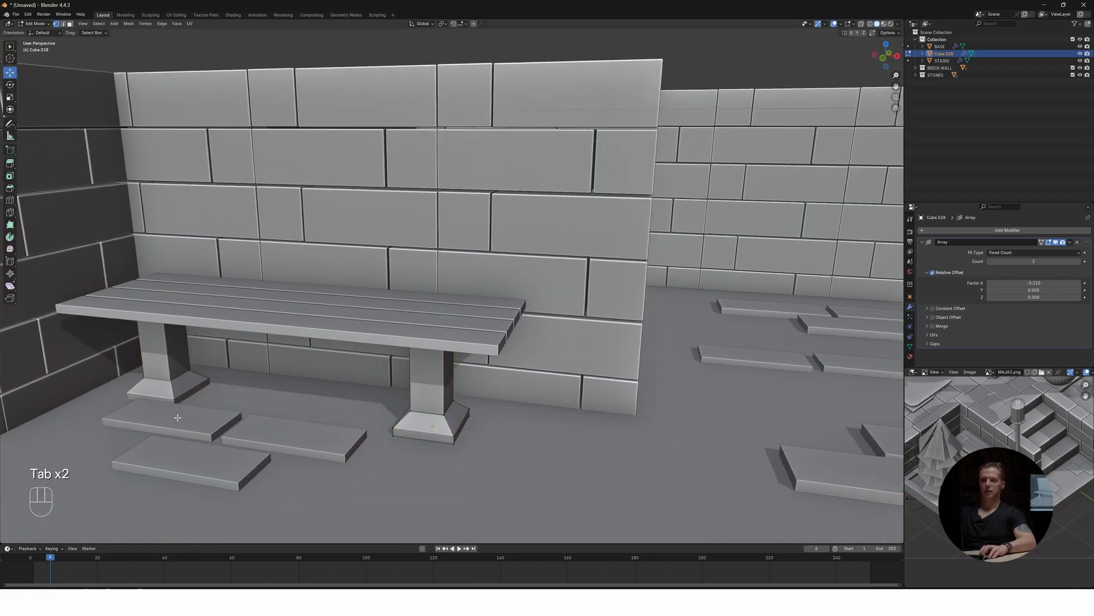
# Select the three paving stones beside the bench supports and move them along Y, away from the bench
pyautogui.press('Tab')
pyautogui.click(178, 417)
pyautogui.keyDown('shift'); pyautogui.click(268, 456); pyautogui.keyUp('shift')
pyautogui.keyDown('shift'); pyautogui.click(281, 431); pyautogui.keyUp('shift')
pyautogui.scroll(-6, 302, 408)
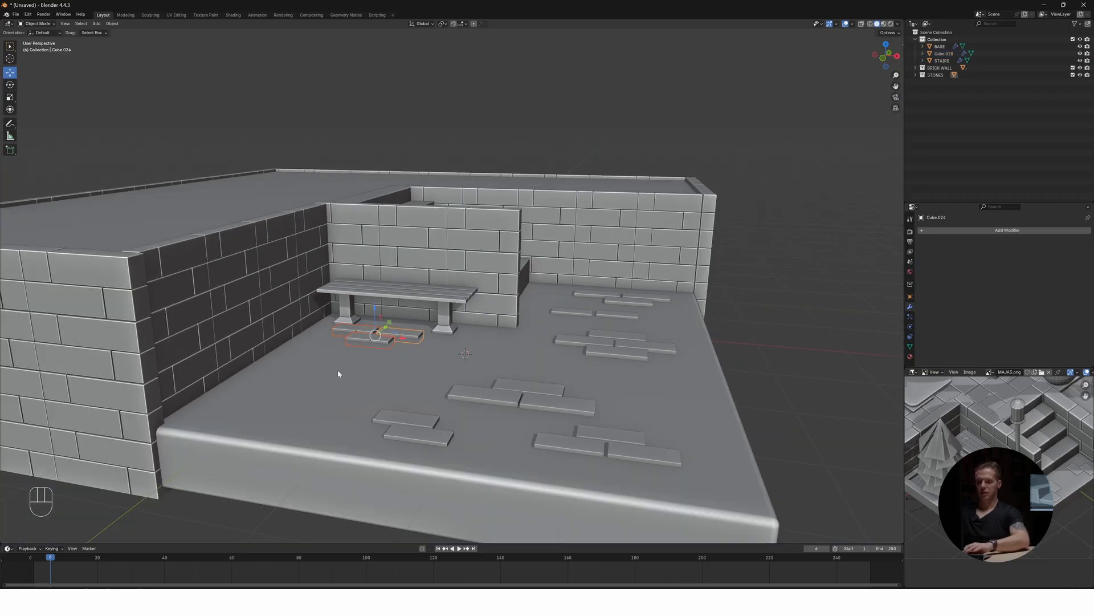
pyautogui.press('KP_7')
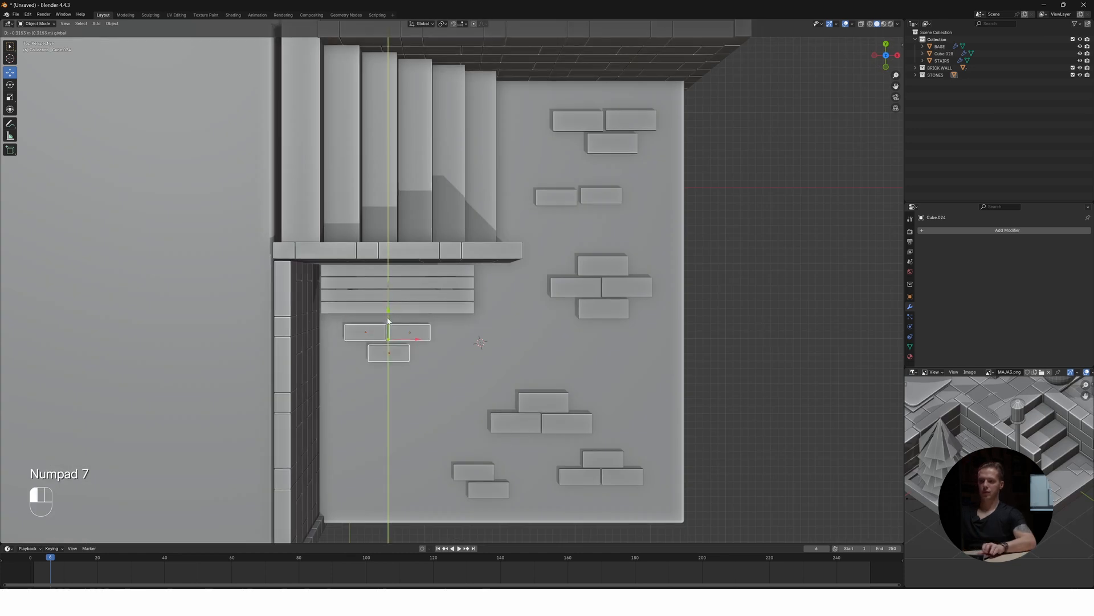
pyautogui.press('Tab')
pyautogui.moveTo(440, 367); pyautogui.dragTo(426, 299, button='middle')
pyautogui.click(426, 299)
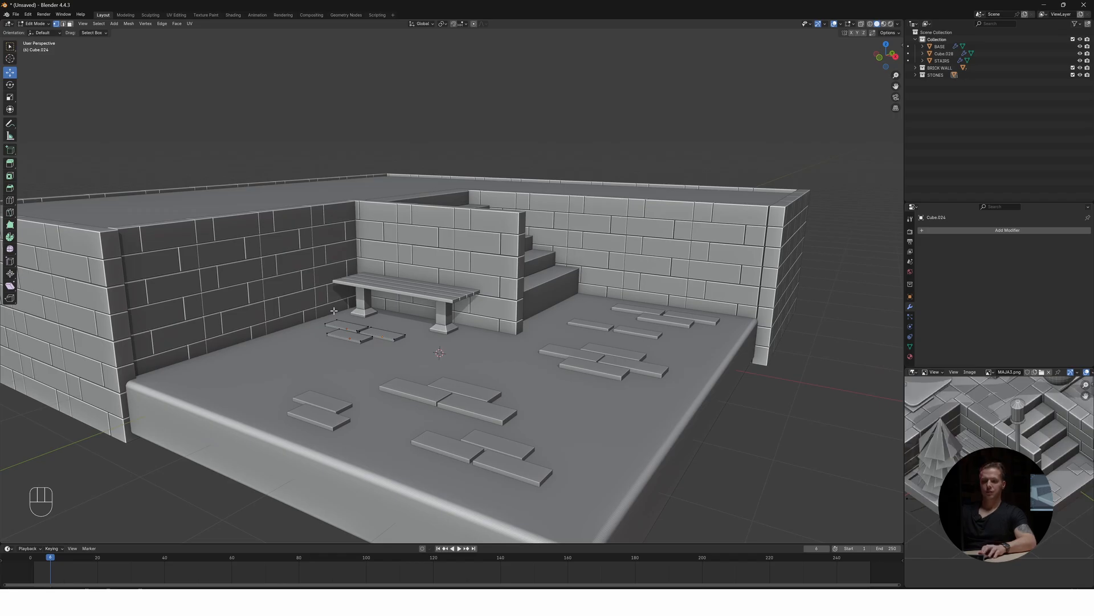
pyautogui.press('Tab')
# Toggle the visibility of the bench supports, BASE, and the BRICK WALL and STONES collections, and expand STONES to locate the bench parts
pyautogui.click(368, 291)
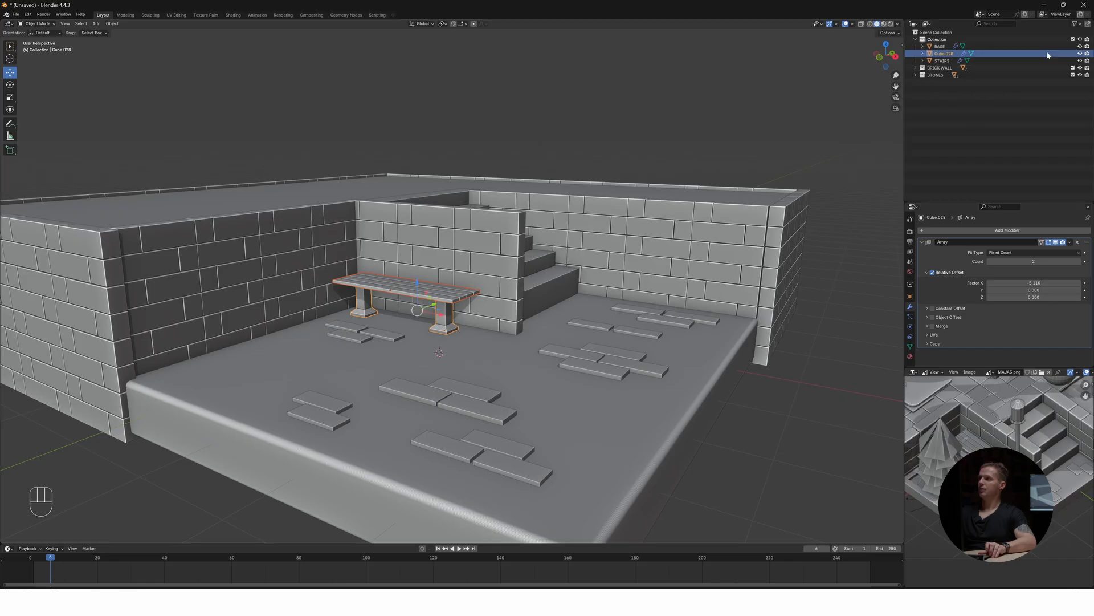
pyautogui.moveTo(443, 300)
pyautogui.mouseDown(button='middle')
pyautogui.moveTo(434, 301)
pyautogui.moveTo(454, 296)
pyautogui.mouseUp(button='middle')
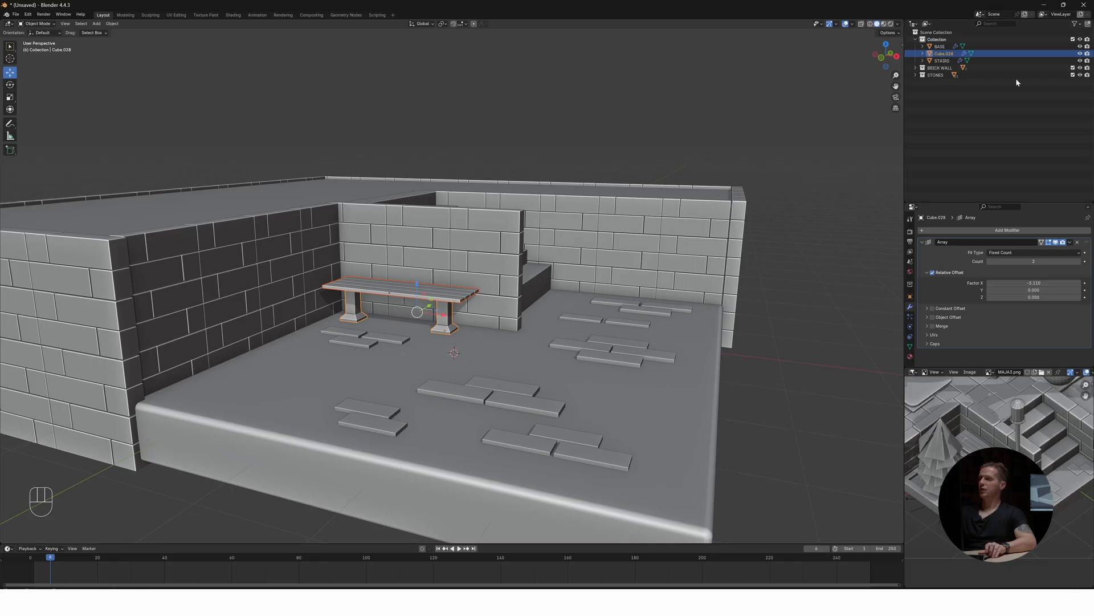
pyautogui.click(1080, 54)
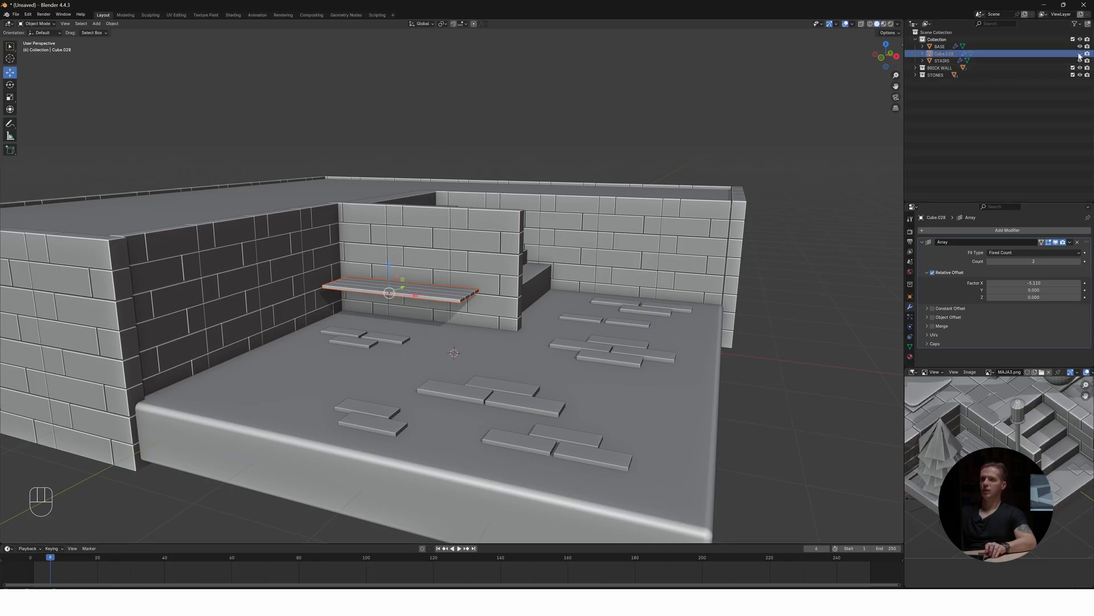
pyautogui.click(1080, 47)
pyautogui.click(1080, 47)
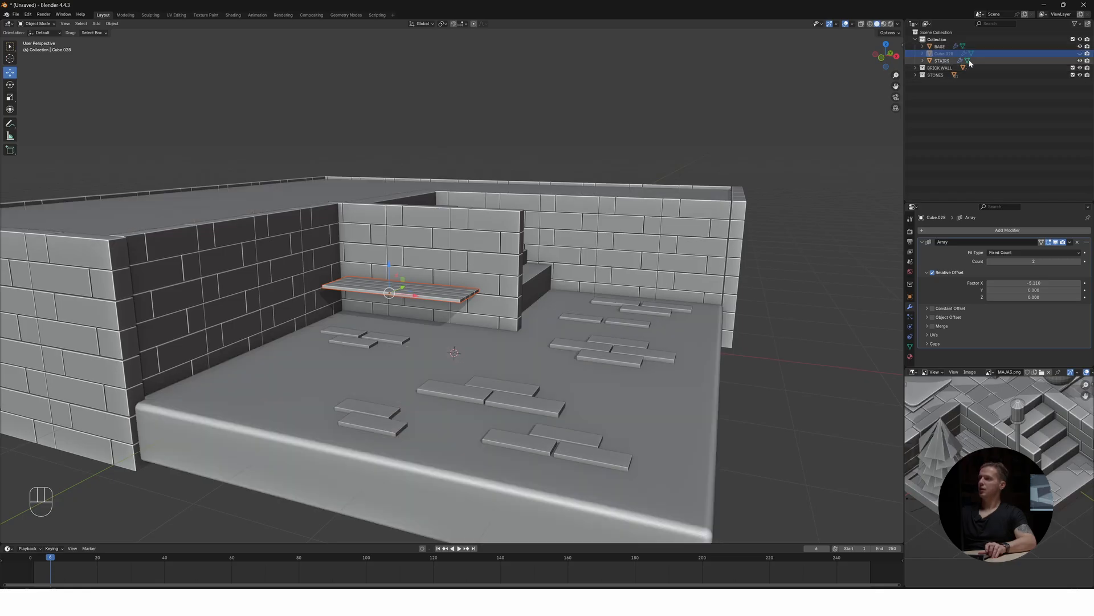
pyautogui.click(1079, 68)
pyautogui.click(1079, 75)
pyautogui.click(1079, 75)
pyautogui.click(916, 75)
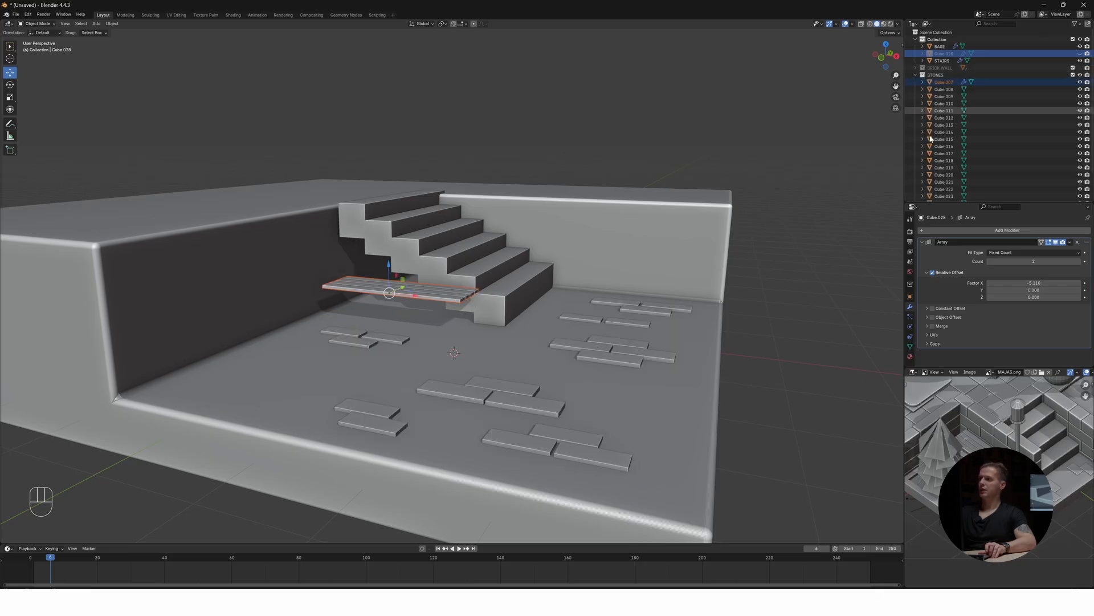
pyautogui.scroll(-1, 930, 138)
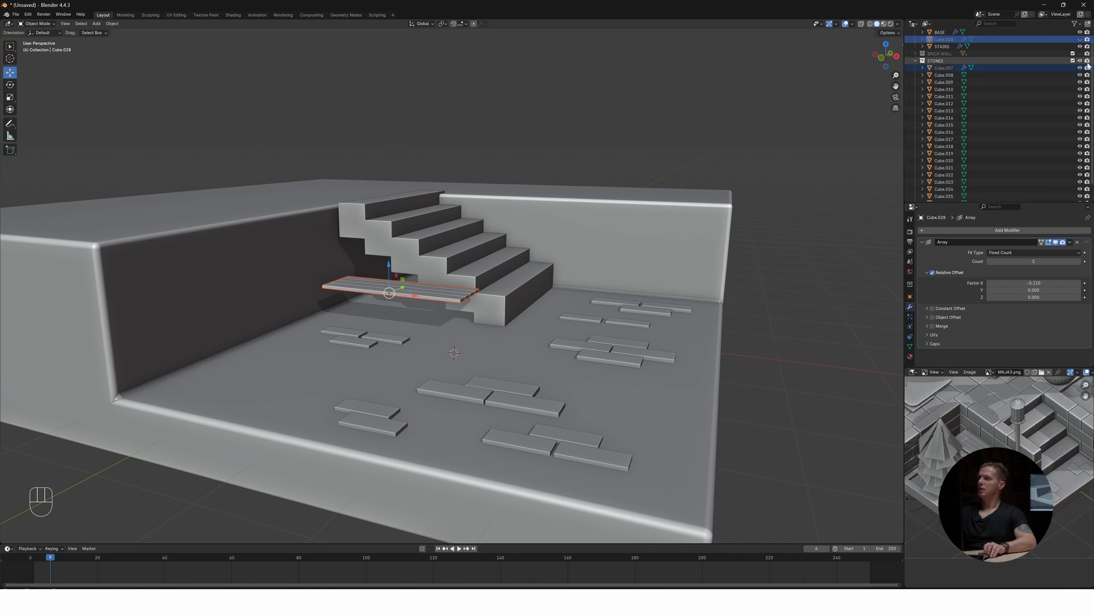
pyautogui.scroll(1, 1089, 66)
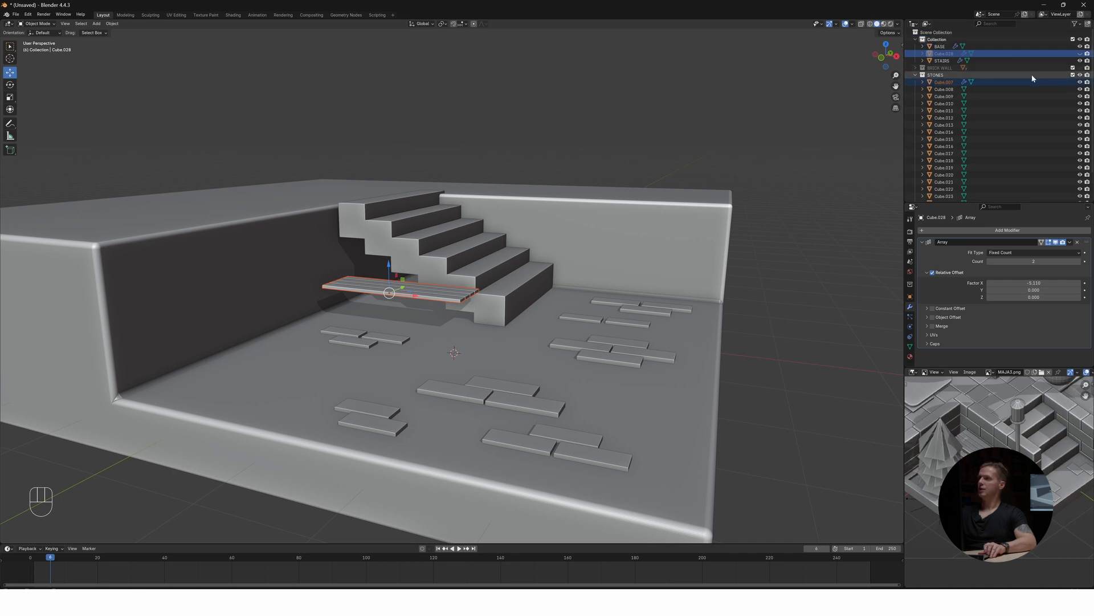
pyautogui.click(1080, 68)
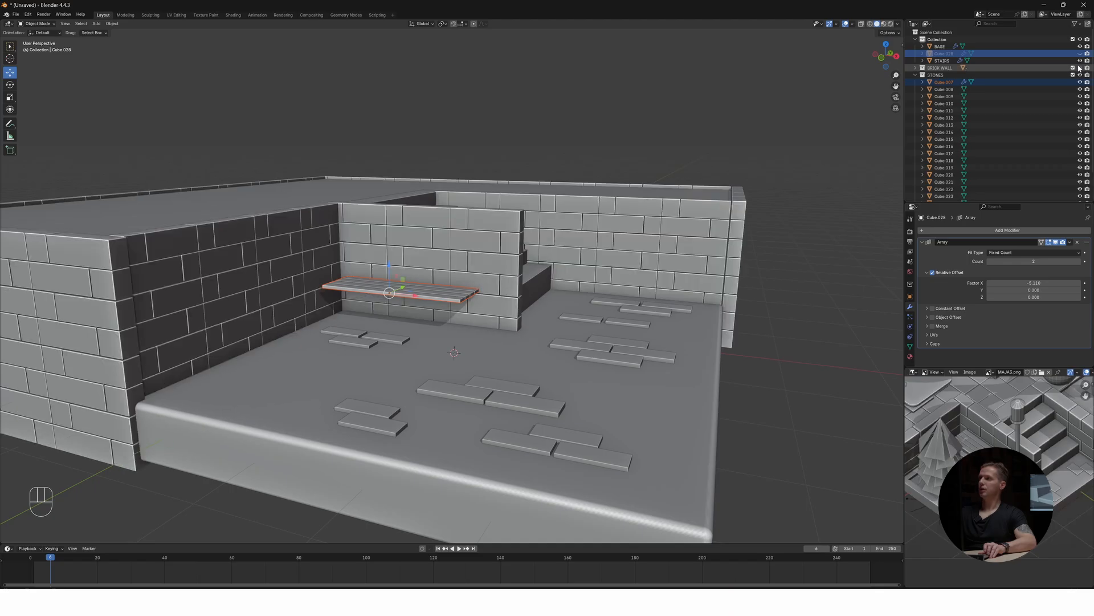
pyautogui.click(1080, 54)
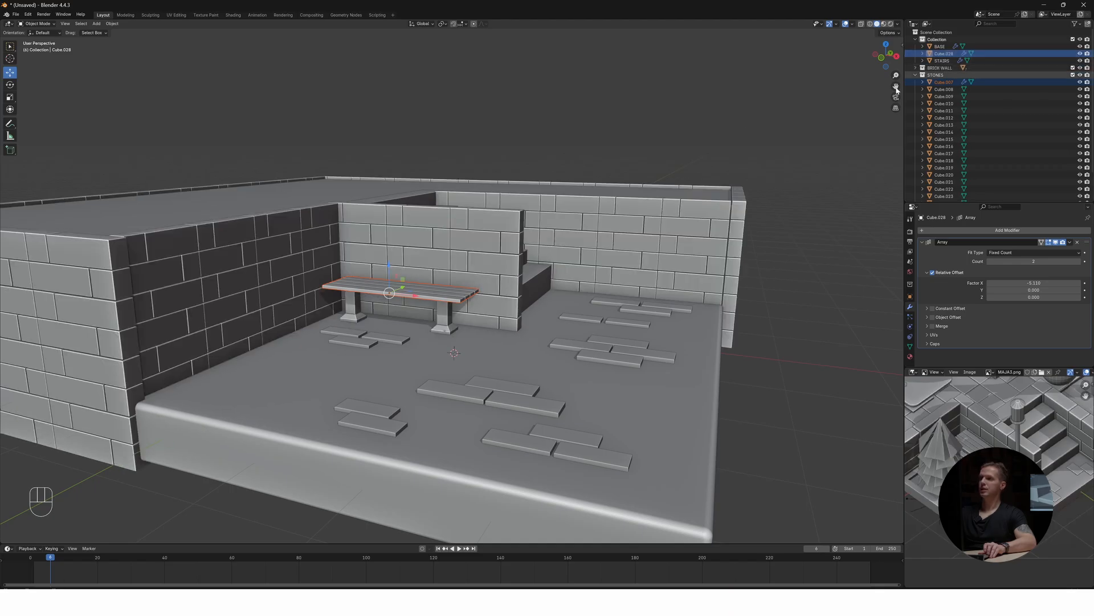
# Move the bench seat and supports into a new collection named PINK, and collapse the STONES and PINK collections
pyautogui.keyDown('shift'); pyautogui.click(351, 307); pyautogui.keyUp('shift')
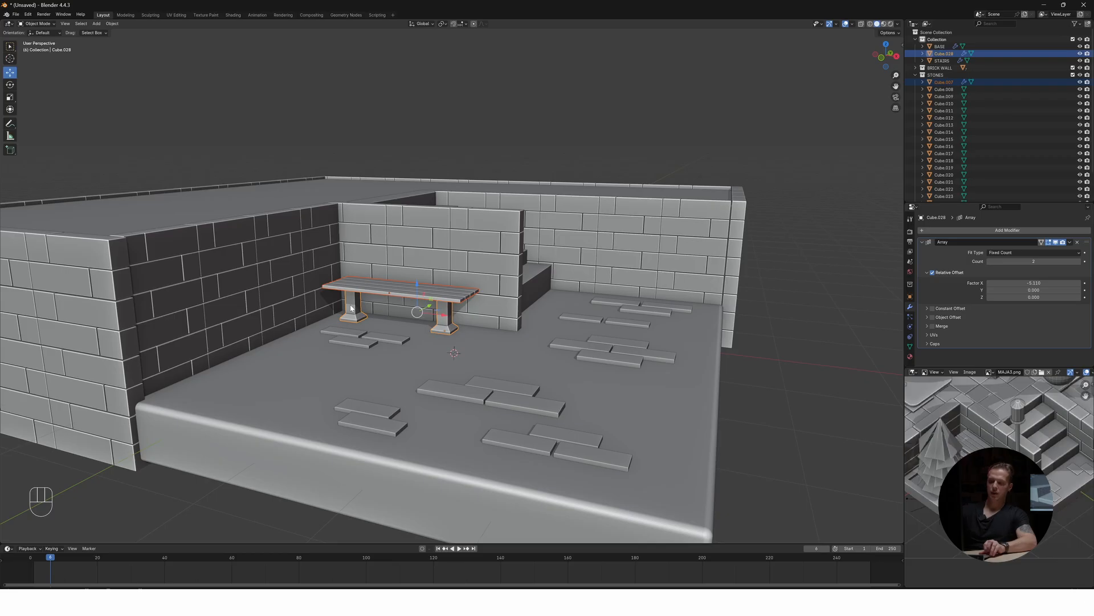
pyautogui.press('m')
pyautogui.click(354, 337)
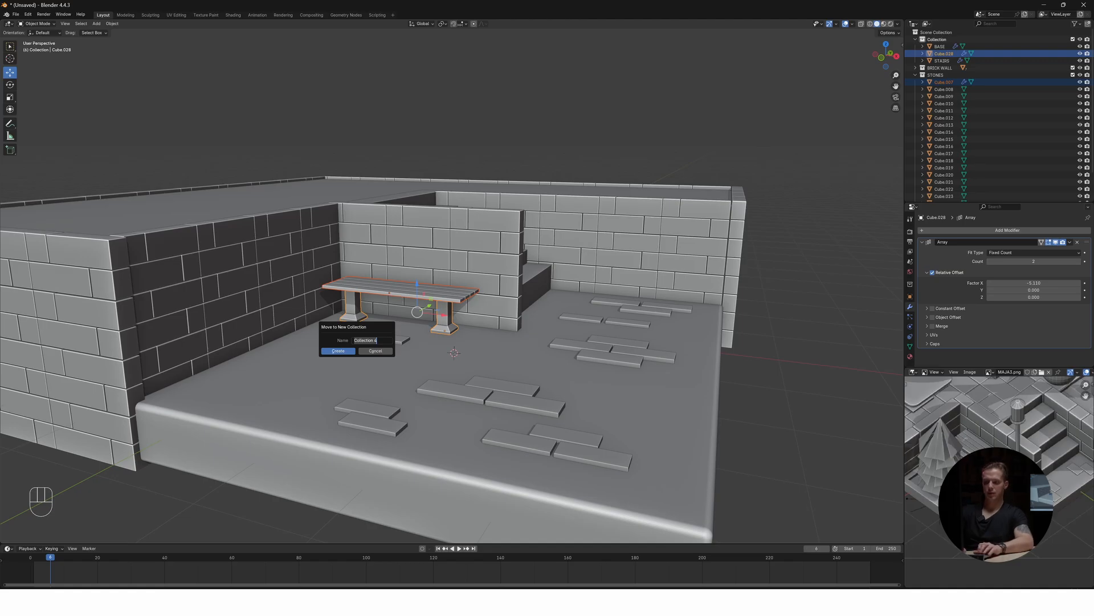
pyautogui.press('BackSpace')
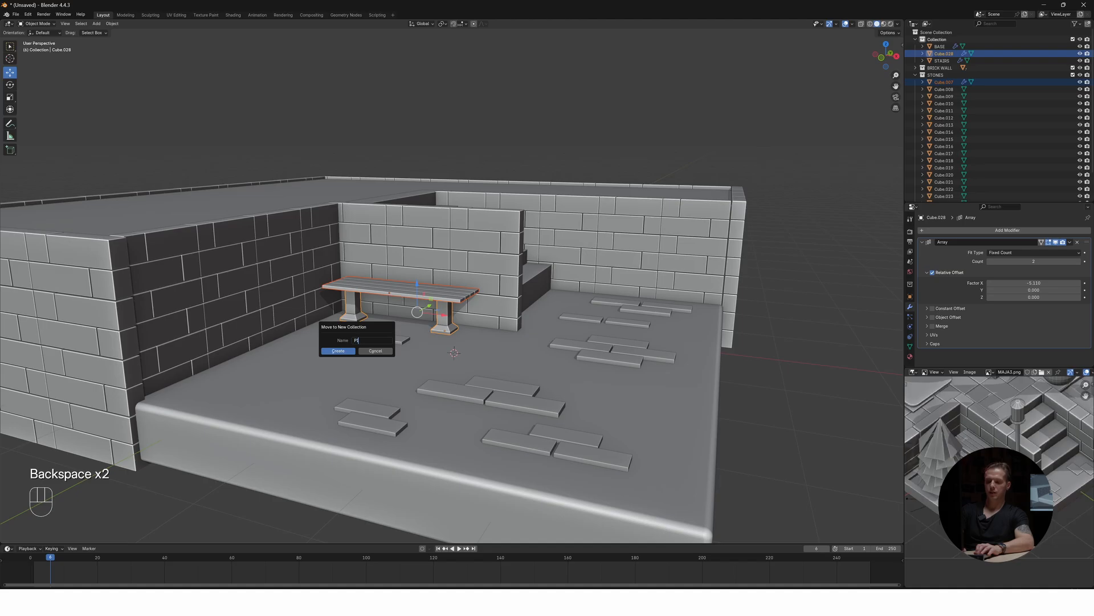
pyautogui.click(339, 351)
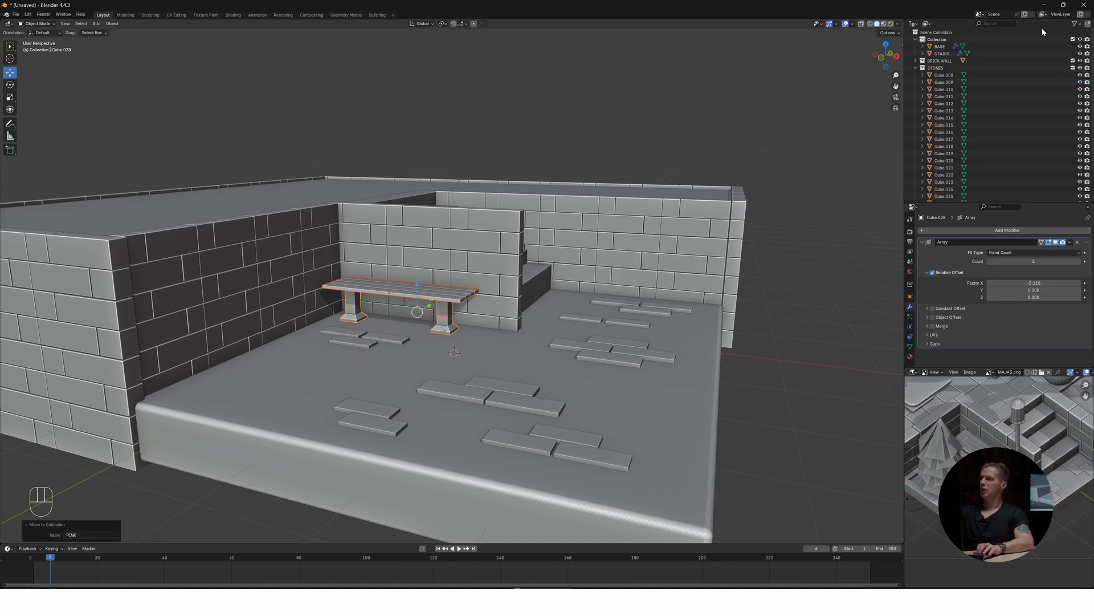
pyautogui.click(915, 68)
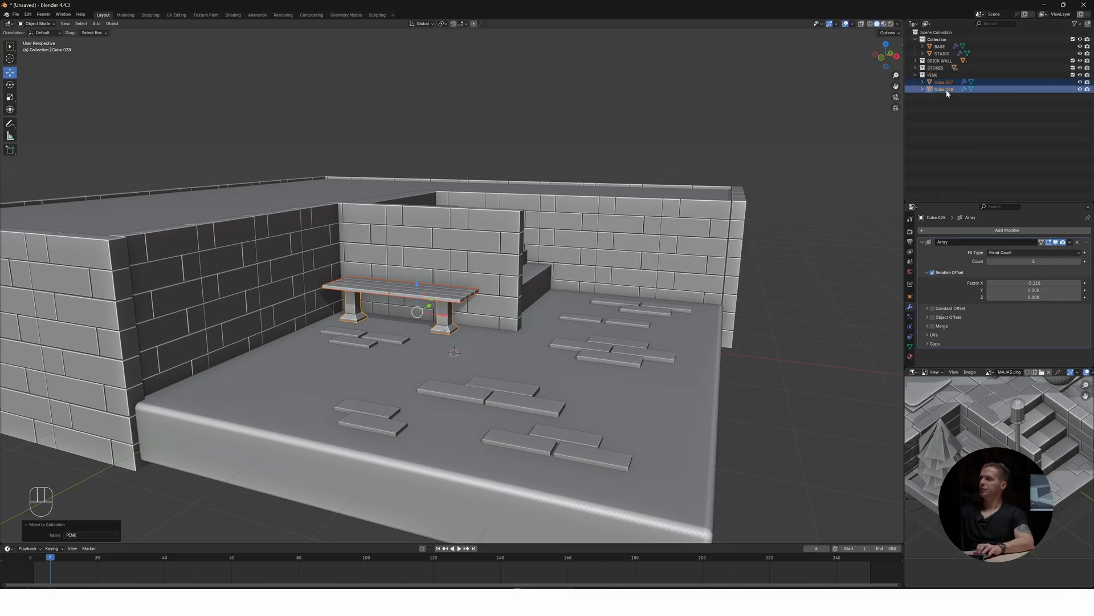
pyautogui.click(915, 75)
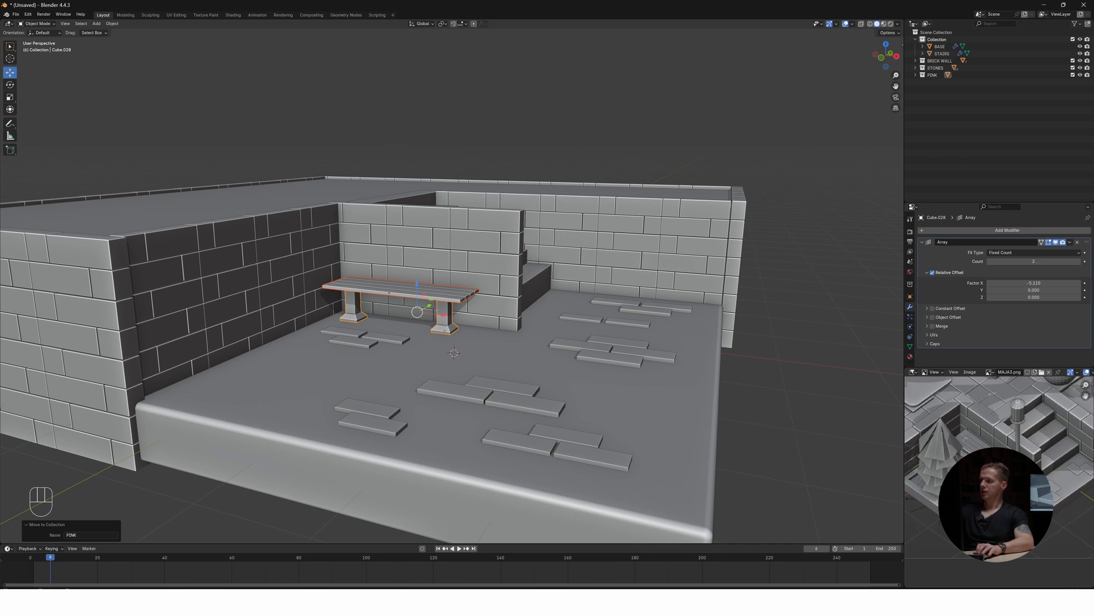
# Place the 3D cursor on the floor between the bench and the wall's end, add a cylinder there and scale it to about 0.338
pyautogui.scroll(3, 423, 379)
pyautogui.keyDown('shift'); pyautogui.moveTo(442, 362); pyautogui.dragTo(480, 405, button='middle'); pyautogui.keyUp('shift')
pyautogui.keyDown('shift'); pyautogui.rightClick(490, 400); pyautogui.keyUp('shift')
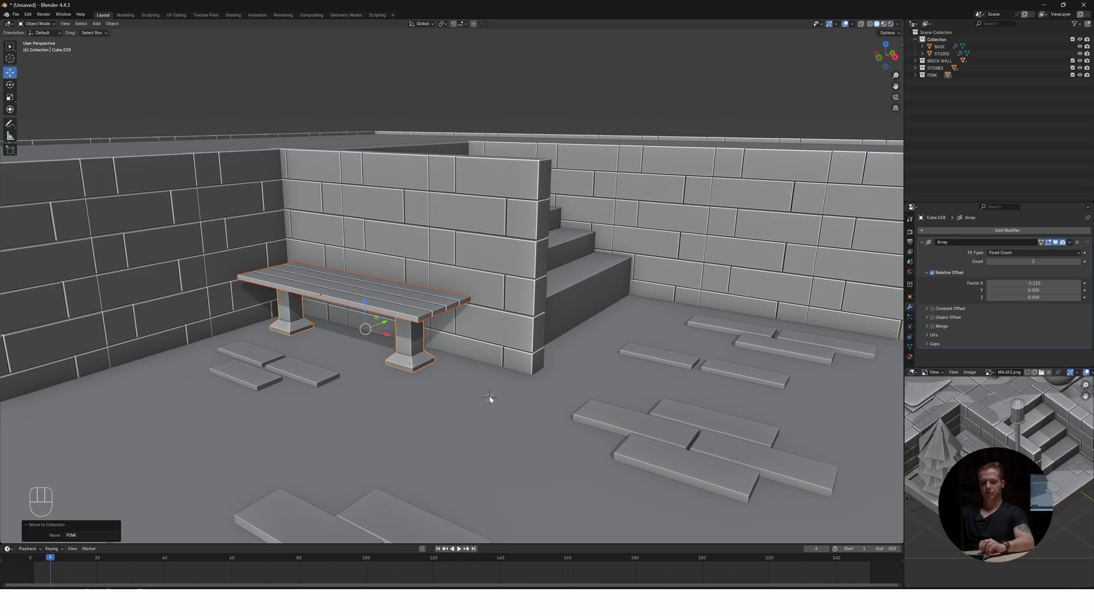
pyautogui.hotkey('shift', 'a')
pyautogui.moveTo(474, 396)
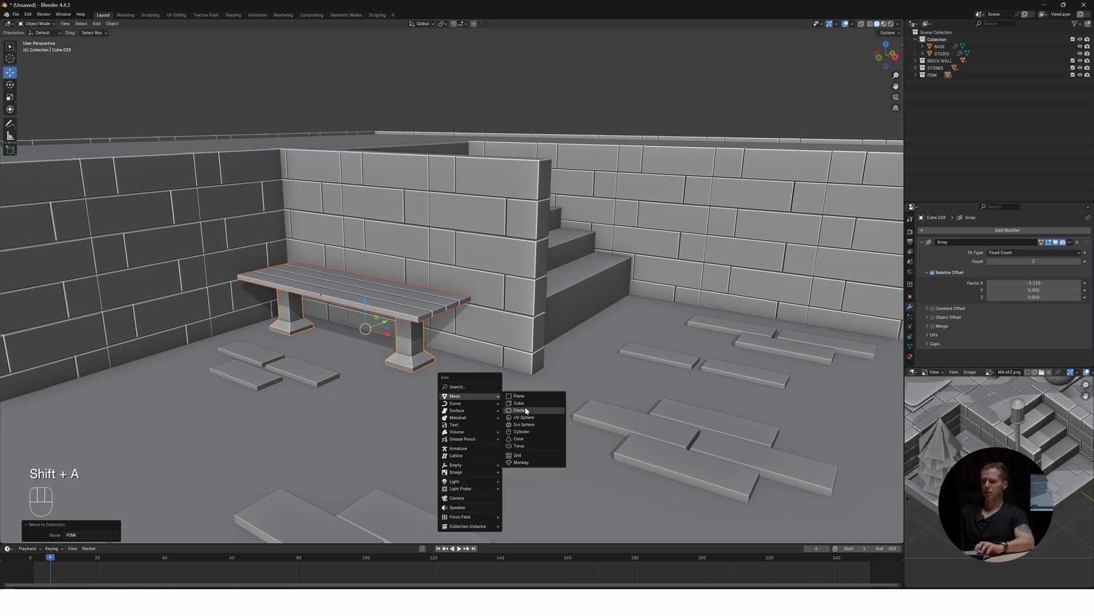
pyautogui.click(528, 433)
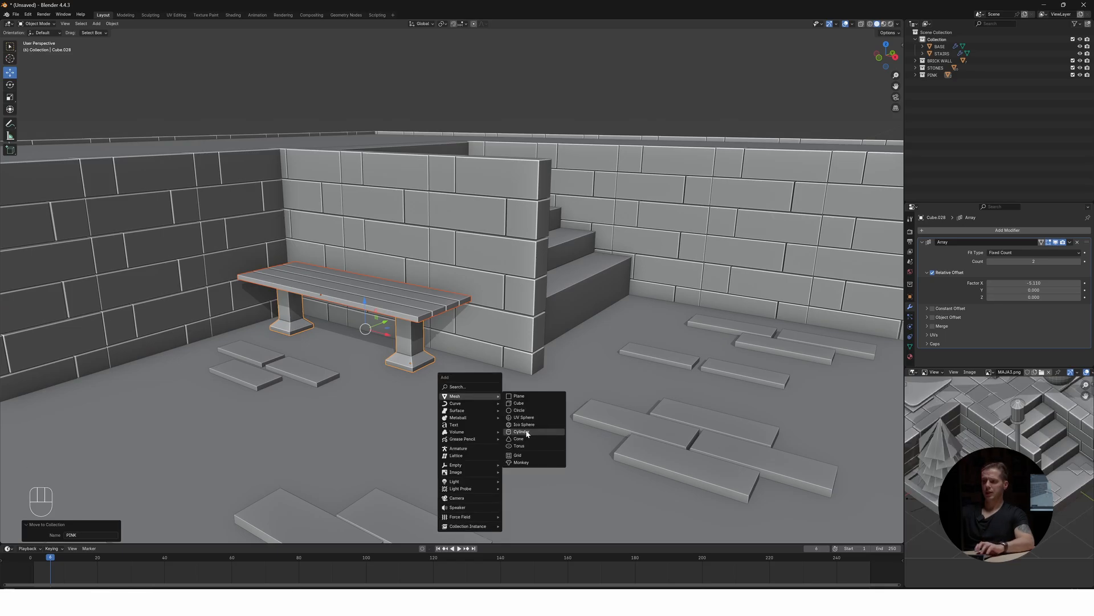
pyautogui.press('s')
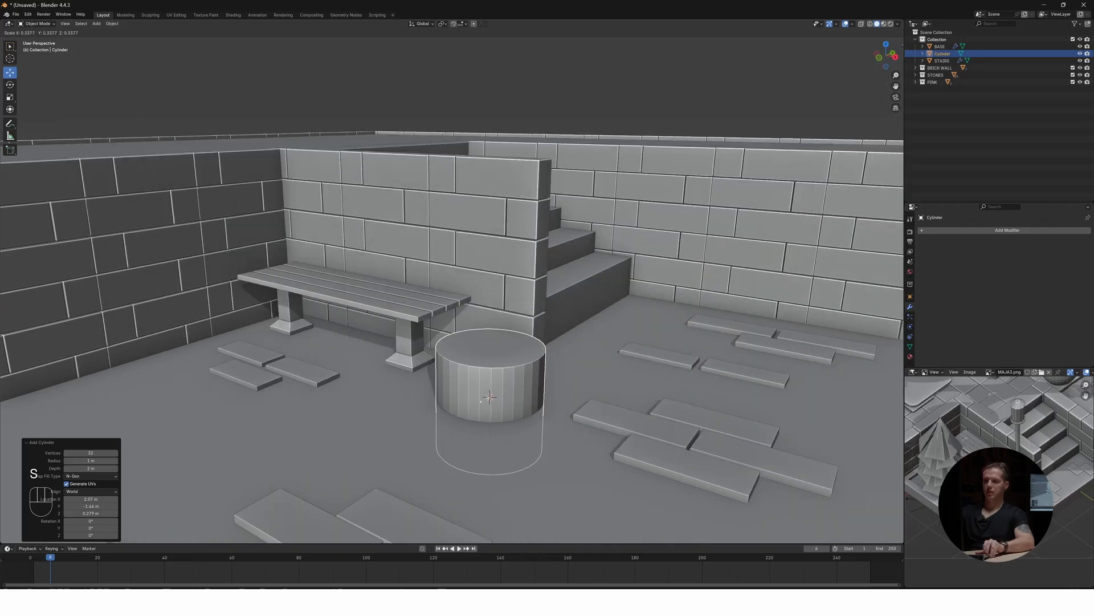
pyautogui.click(486, 402)
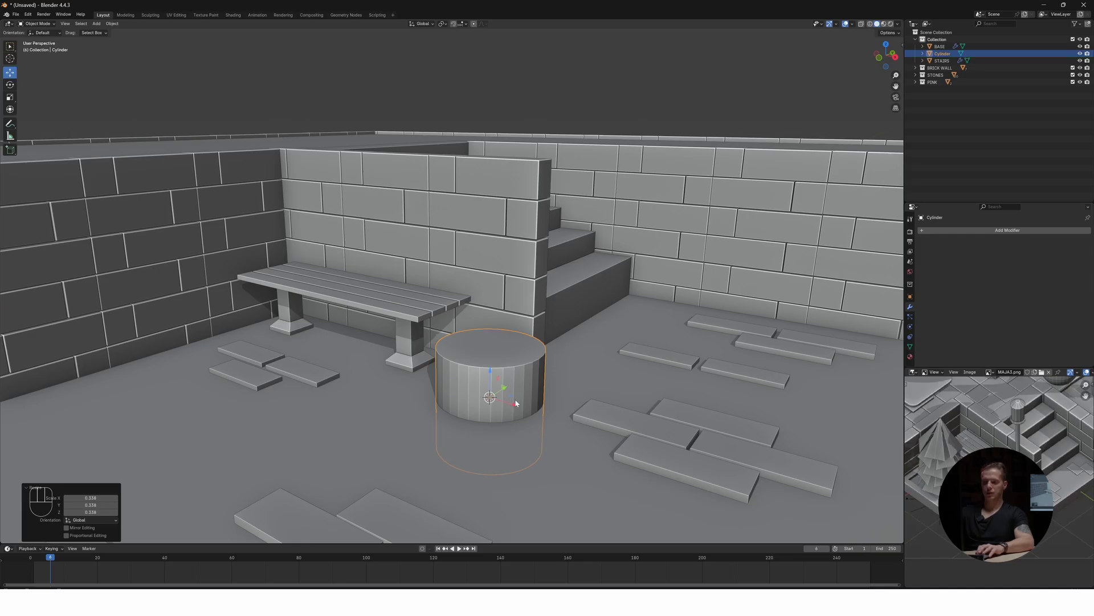
# Flatten the cylinder along Z, scale it down to a small disc and raise it slightly above the floor
pyautogui.press('s')
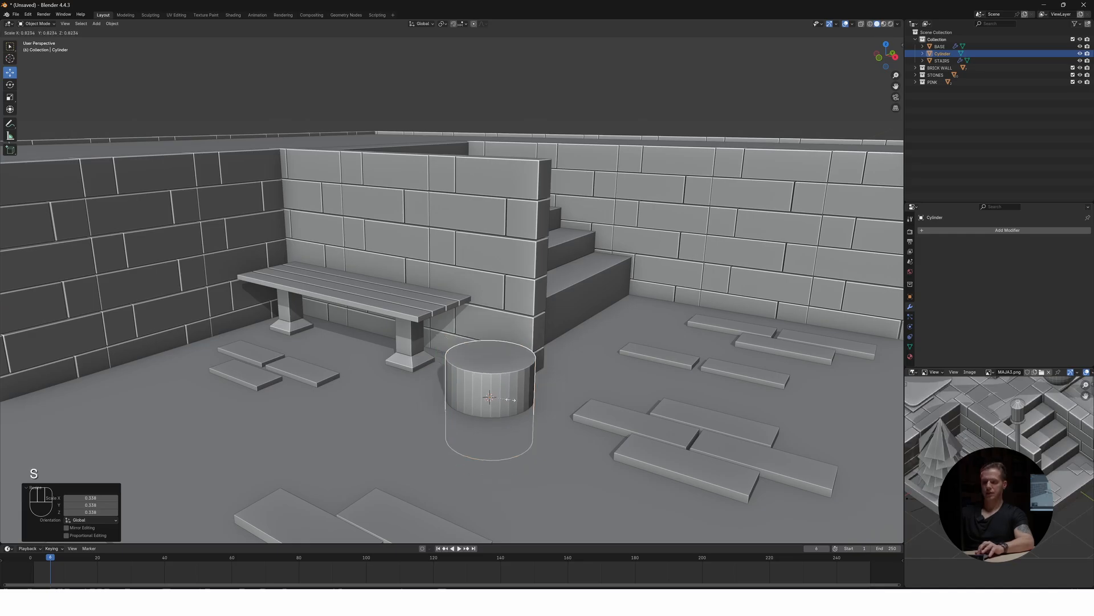
pyautogui.press('z')
pyautogui.click(489, 396)
pyautogui.press('s')
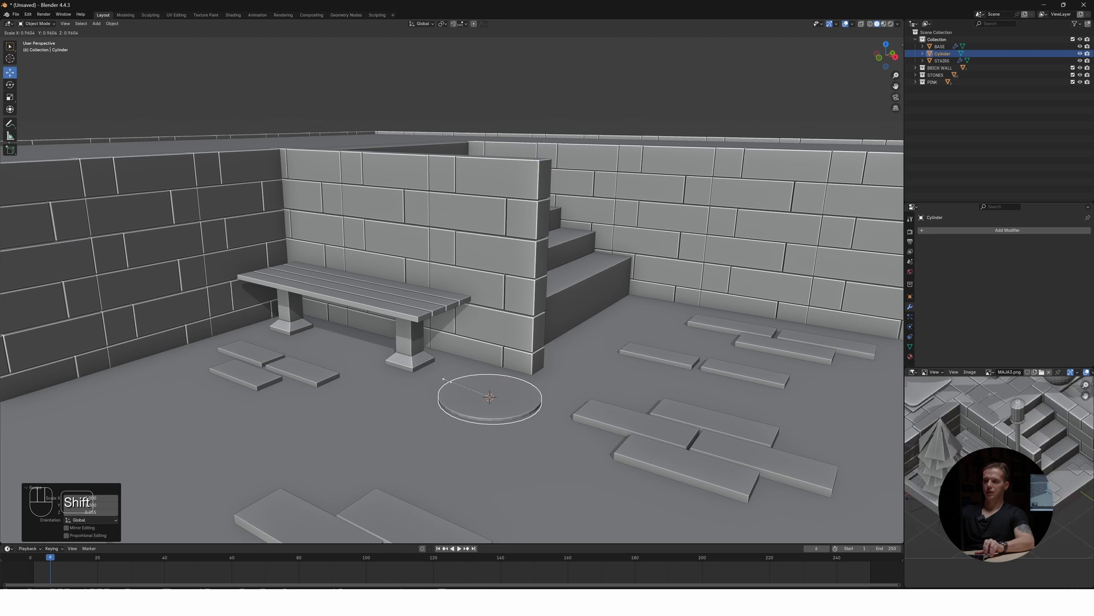
pyautogui.click(443, 388)
pyautogui.scroll(3, 445, 388)
pyautogui.keyDown('shift'); pyautogui.moveTo(518, 444); pyautogui.dragTo(442, 302, button='middle'); pyautogui.keyUp('shift')
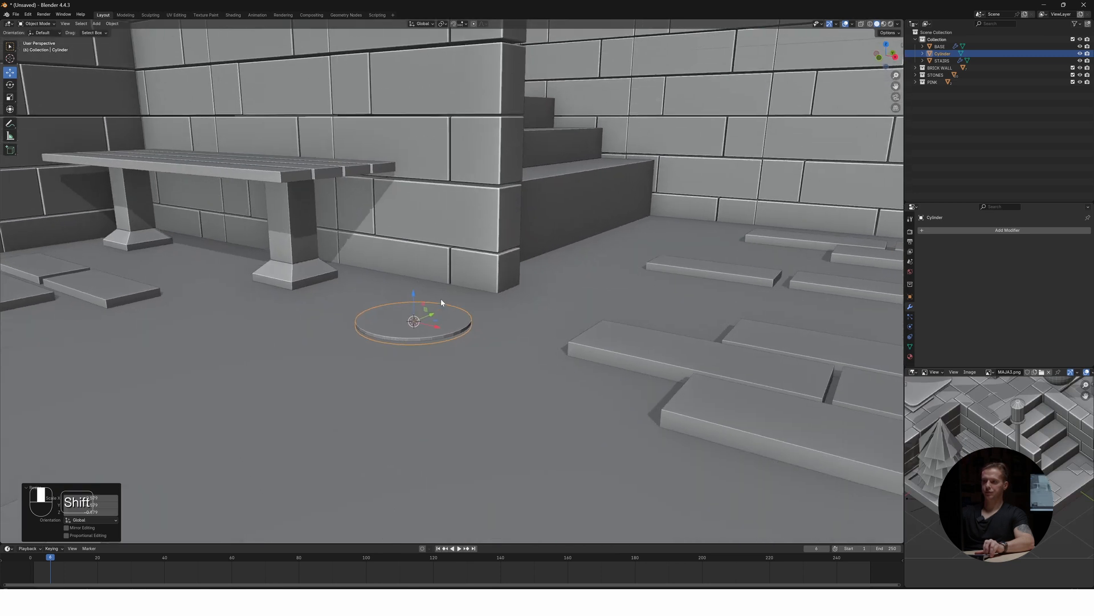
pyautogui.press('s')
pyautogui.click(423, 335)
pyautogui.moveTo(413, 304); pyautogui.dragTo(412, 306)
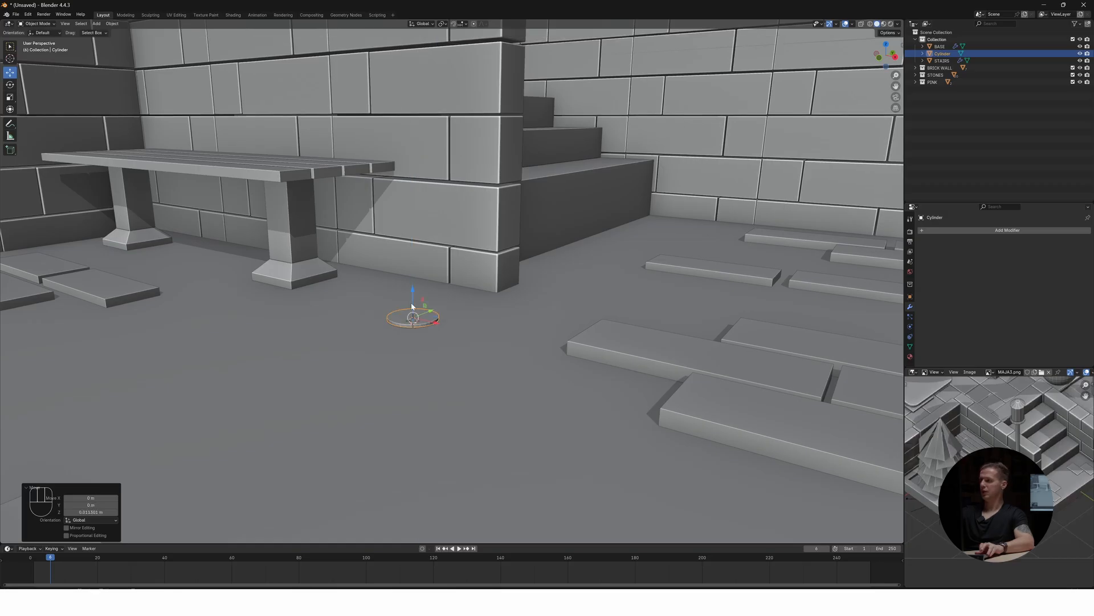
# Thicken the disc along Z by a factor of about 1.9 and adjust its height along Z
pyautogui.scroll(2, 402, 317)
pyautogui.moveTo(366, 356); pyautogui.dragTo(382, 354, button='middle')
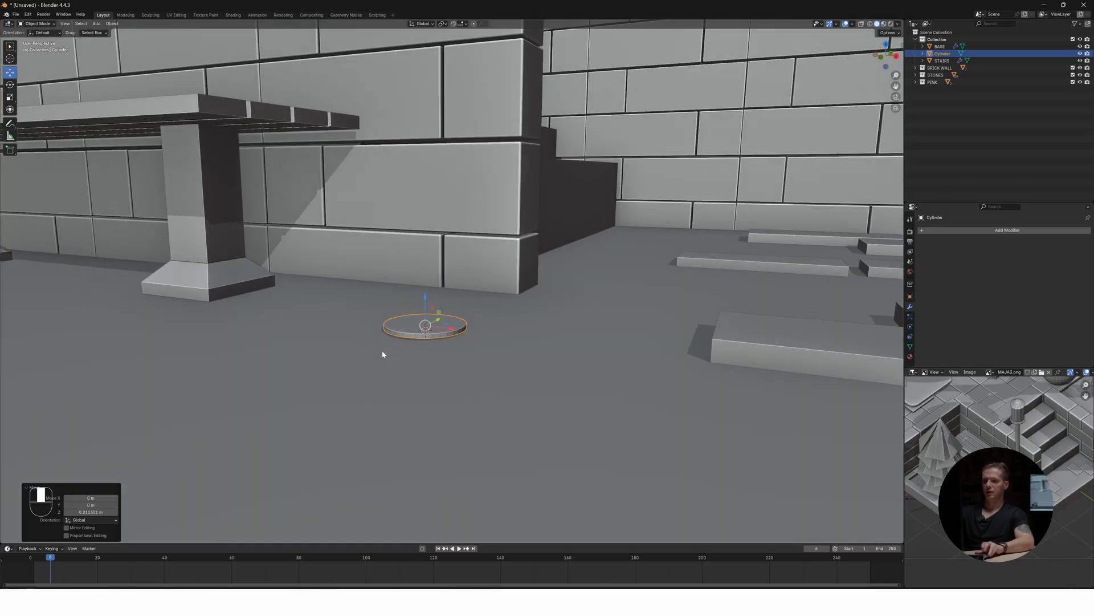
pyautogui.press('s')
pyautogui.press('z')
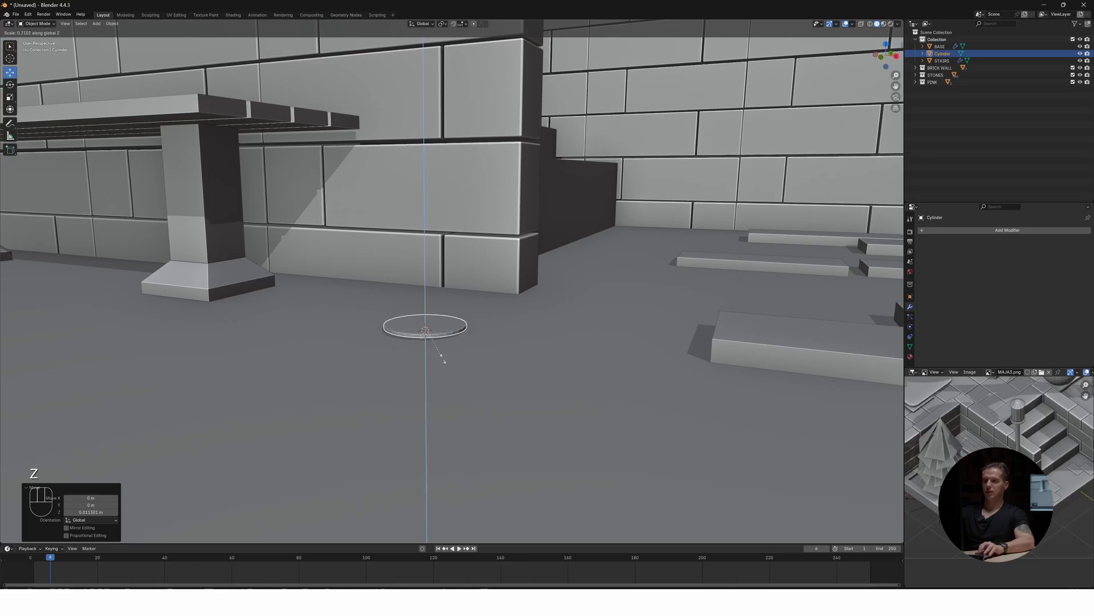
pyautogui.click(450, 394)
pyautogui.press('g')
pyautogui.press('z')
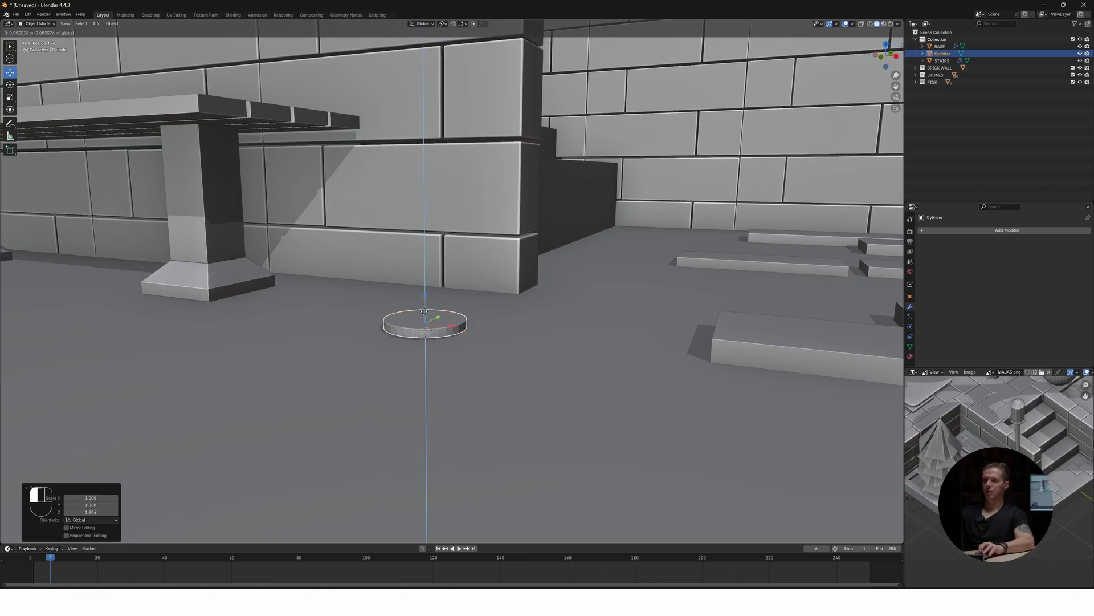
pyautogui.click(427, 336)
# Isolate the disc, raise its top vertices about 0.065 m along Z and scale them inward to form a truncated cone
pyautogui.press('KP_Divide')
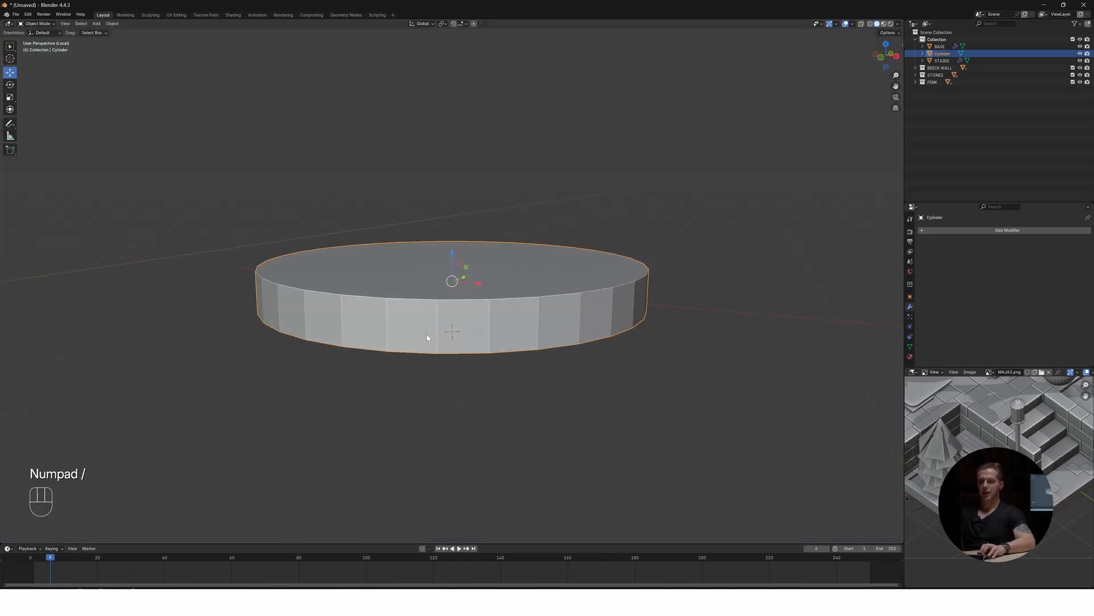
pyautogui.press('Tab')
pyautogui.hotkey('alt', 'z')
pyautogui.moveTo(352, 303)
pyautogui.mouseDown(button='middle')
pyautogui.moveTo(371, 300)
pyautogui.moveTo(371, 310)
pyautogui.mouseUp(button='middle')
pyautogui.press('1')
pyautogui.moveTo(212, 212); pyautogui.dragTo(599, 299)
pyautogui.moveTo(599, 299); pyautogui.dragTo(646, 298, button='middle')
pyautogui.moveTo(197, 236); pyautogui.dragTo(691, 272)
pyautogui.moveTo(533, 282); pyautogui.dragTo(525, 303, button='middle')
pyautogui.press('g')
pyautogui.press('z')
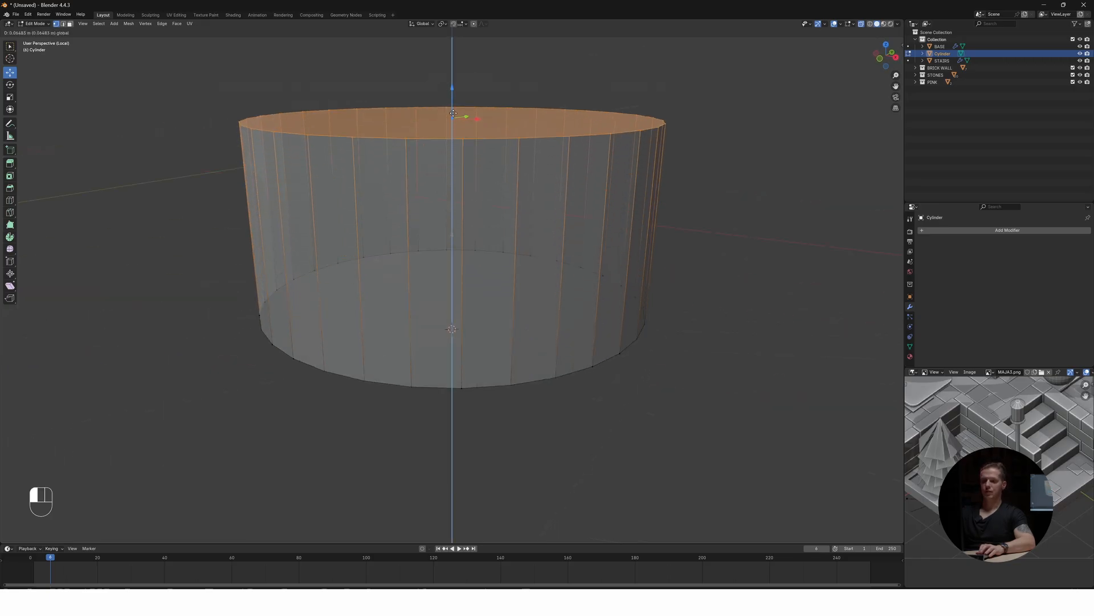
pyautogui.click(427, 106)
pyautogui.press('s')
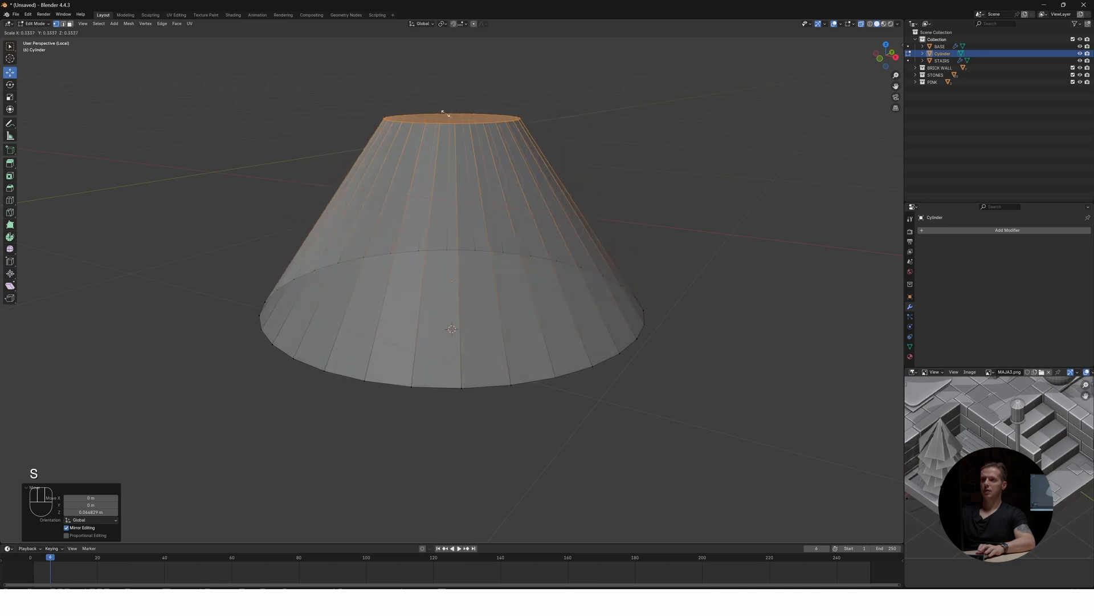
pyautogui.click(439, 109)
# Turn off X-ray and select only the top face of the truncated cone
pyautogui.moveTo(452, 104); pyautogui.dragTo(505, 178, button='middle')
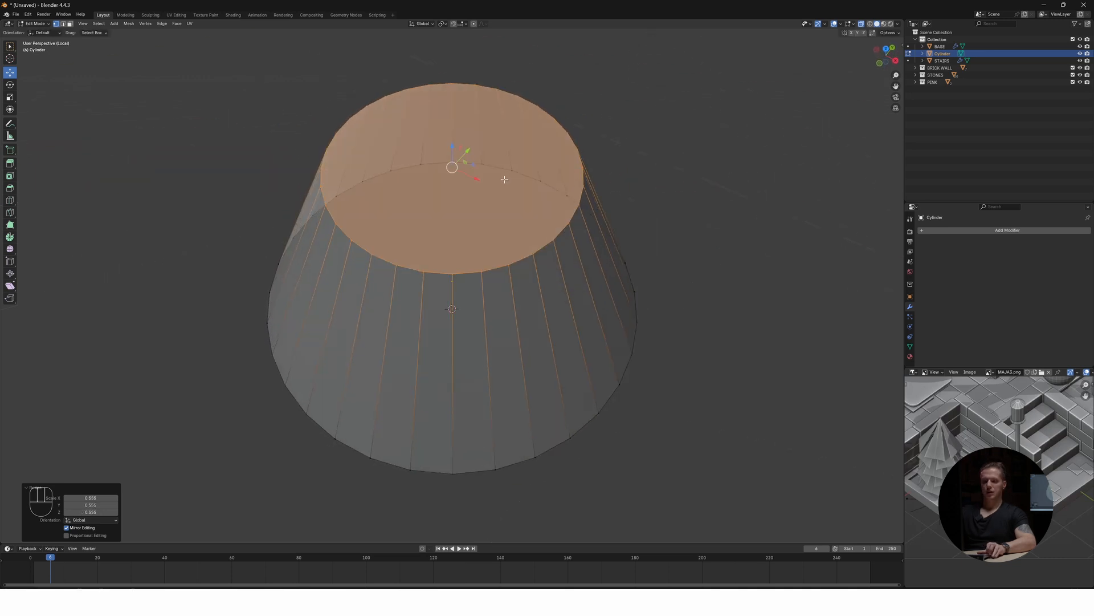
pyautogui.press('3')
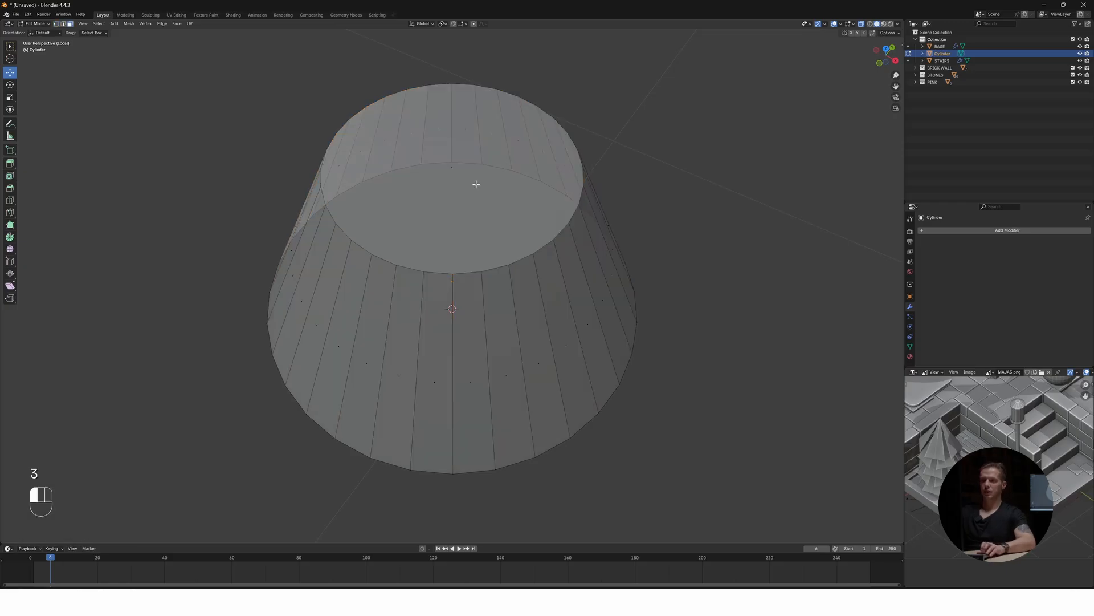
pyautogui.moveTo(489, 230); pyautogui.dragTo(487, 210, button='middle')
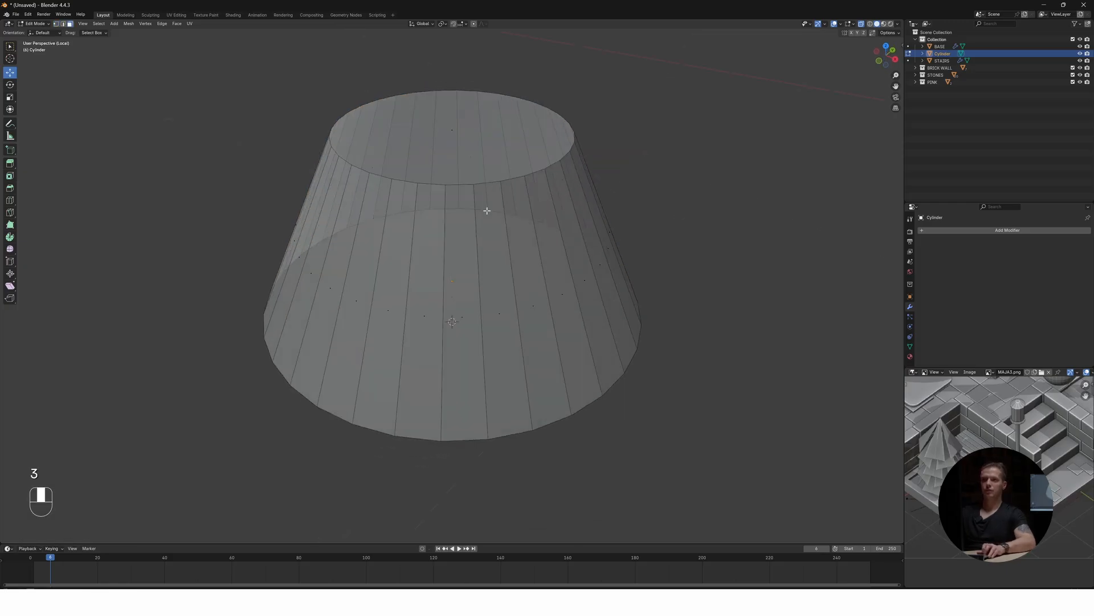
pyautogui.click(447, 154)
pyautogui.moveTo(445, 154); pyautogui.dragTo(452, 175, button='middle')
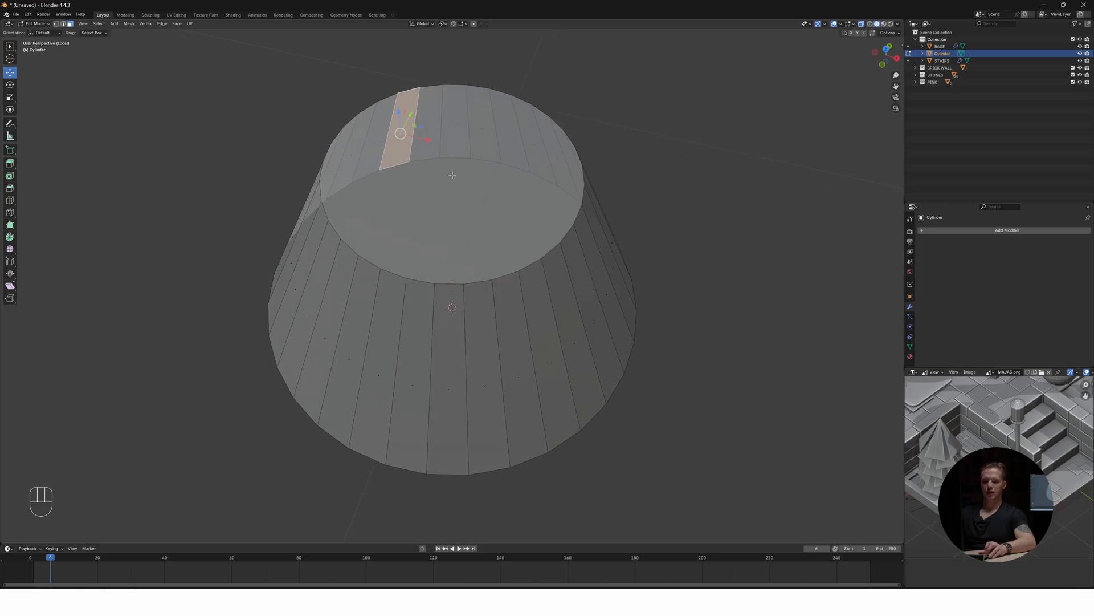
pyautogui.hotkey('alt', 'z')
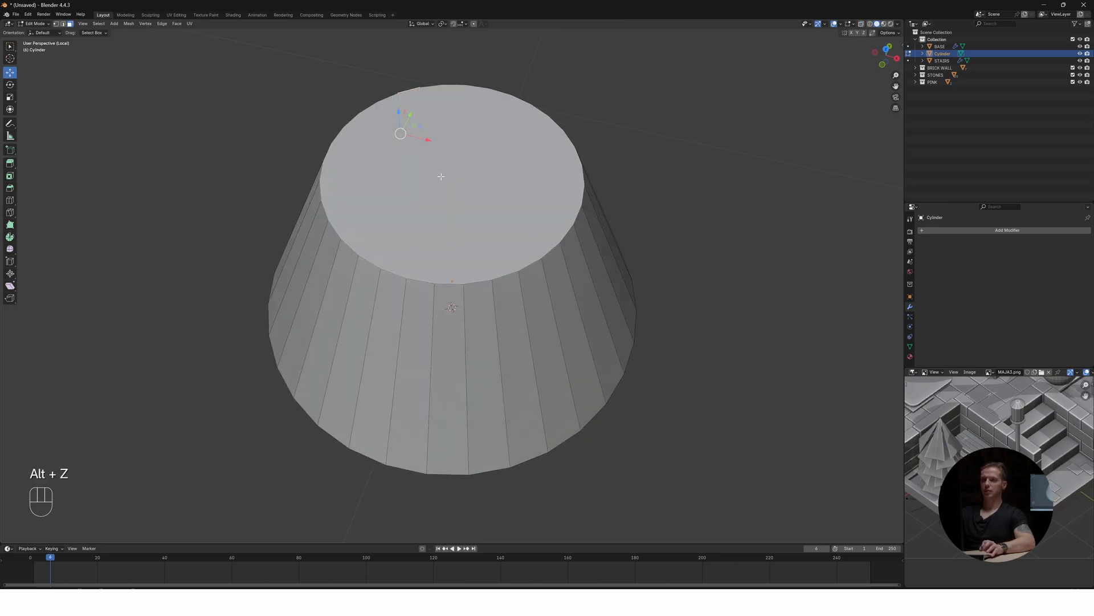
pyautogui.click(441, 176)
pyautogui.moveTo(440, 176); pyautogui.dragTo(473, 192, button='middle')
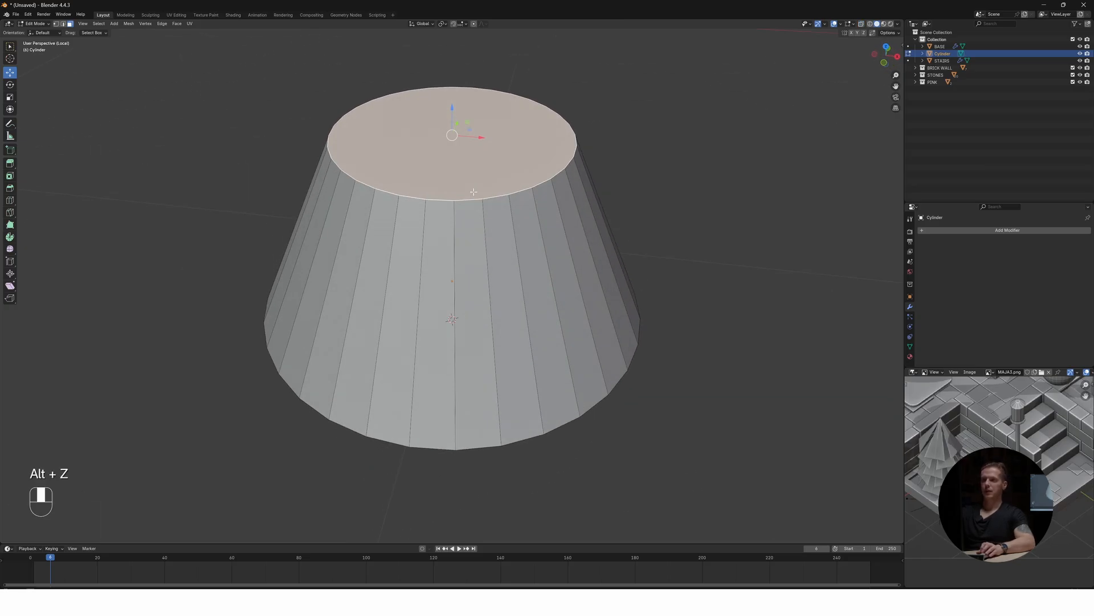
pyautogui.press('i')
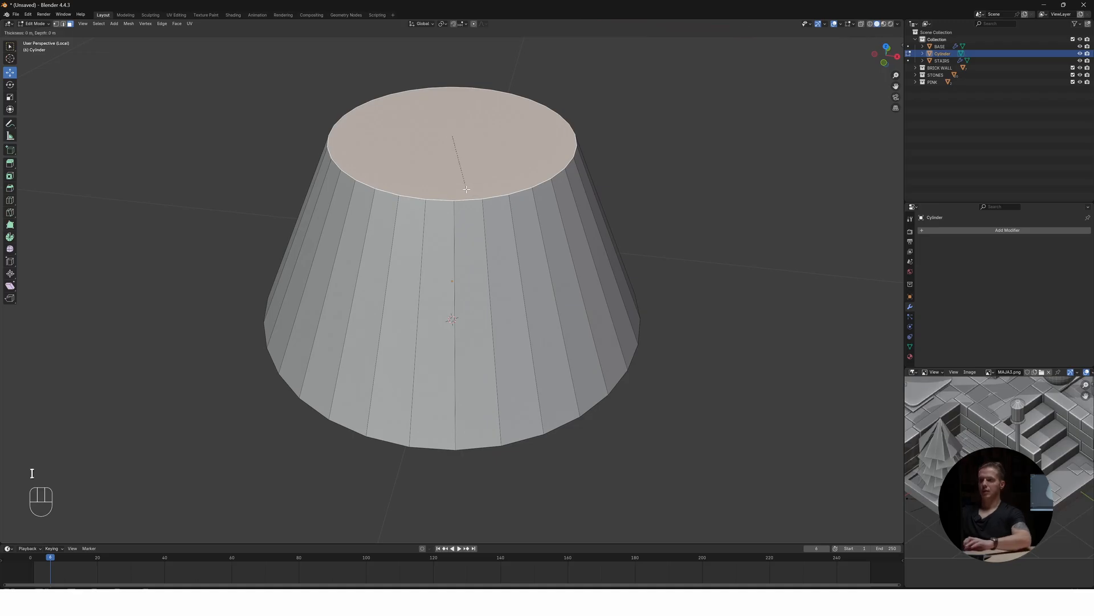
pyautogui.click(459, 155)
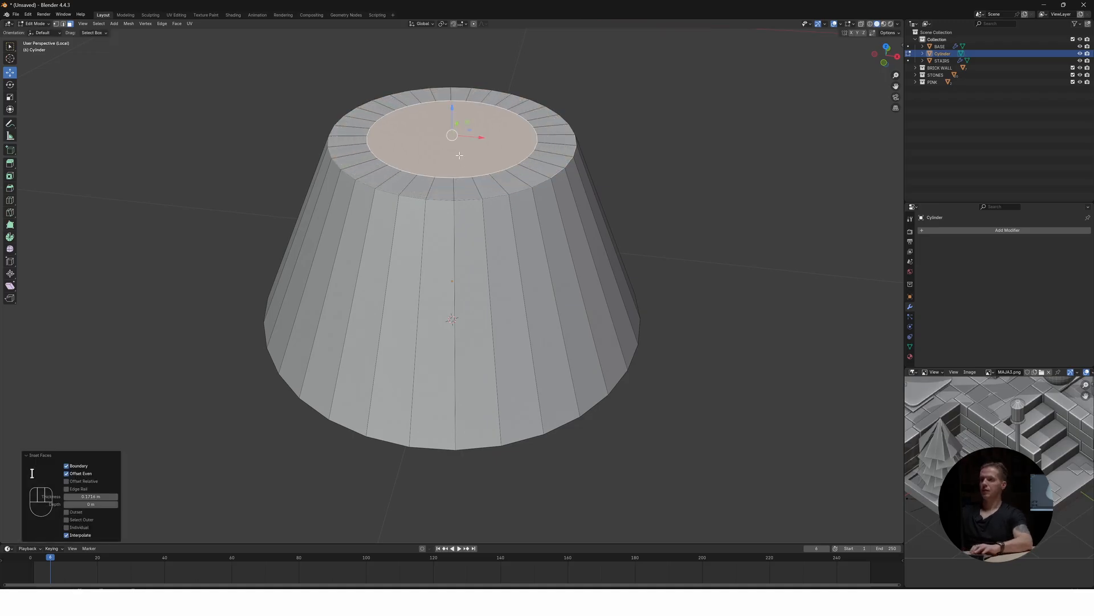
pyautogui.hotkey('ctrl', 'z')
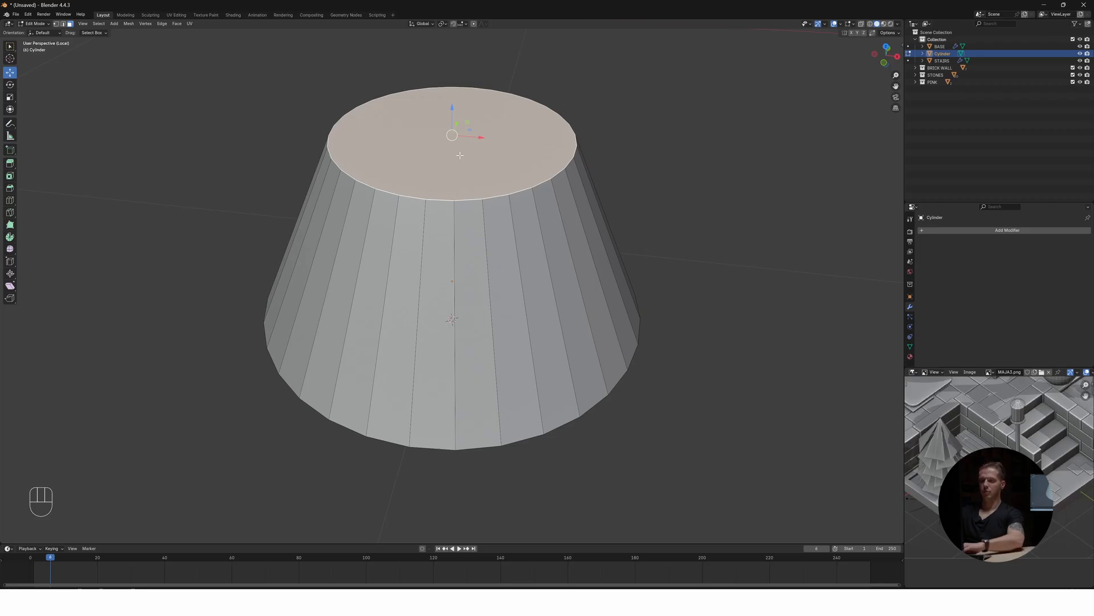
# Inset the cone's top face by about 0.12 m and scale the inner face by about -0.858
pyautogui.press('i')
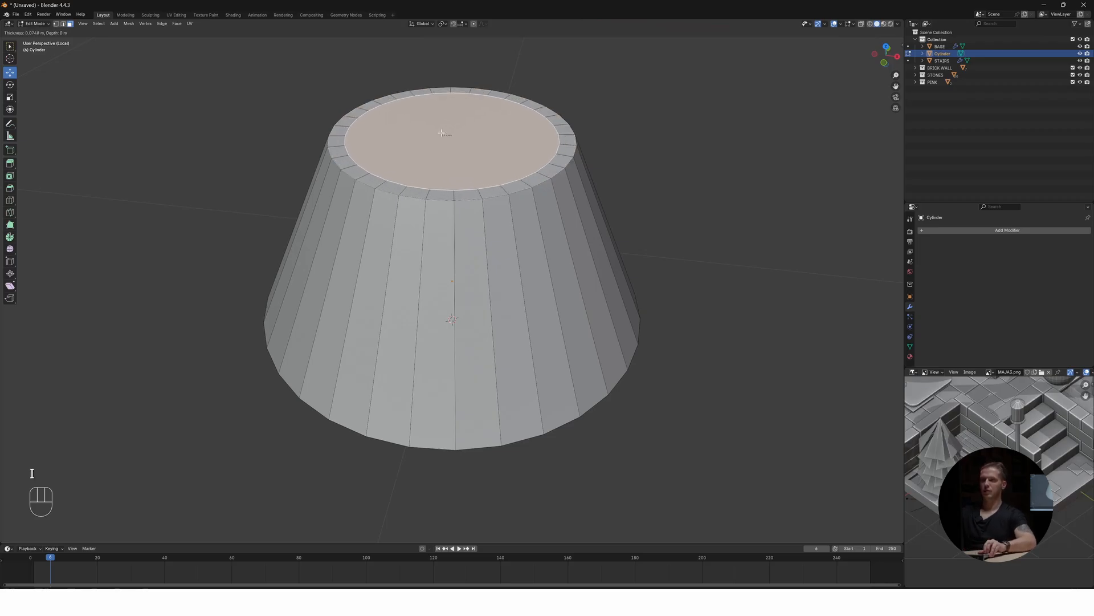
pyautogui.click(450, 137)
pyautogui.press('s')
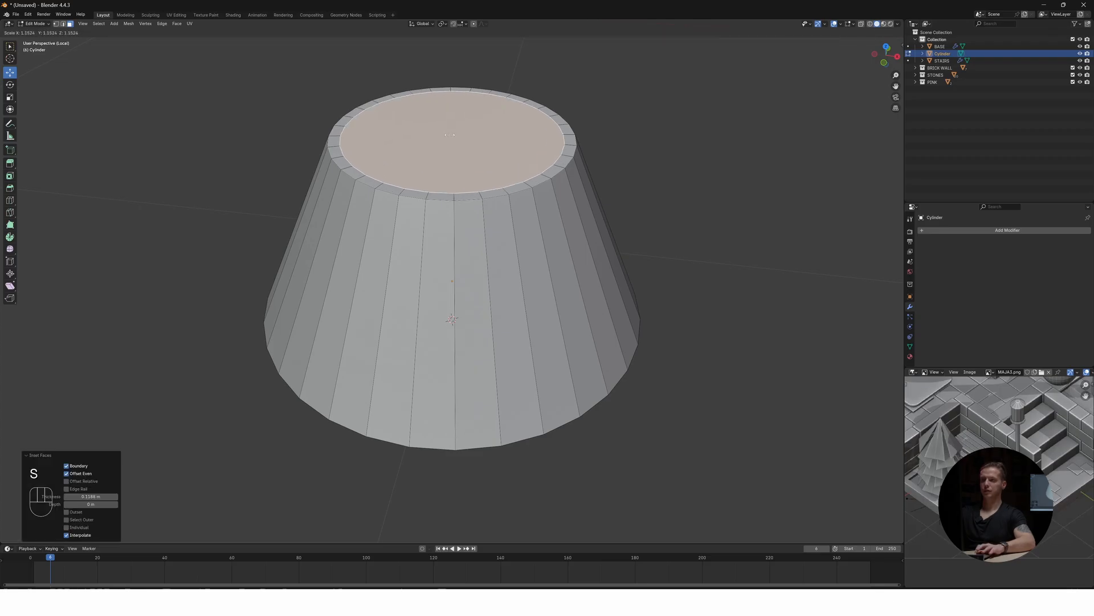
pyautogui.press('shift')
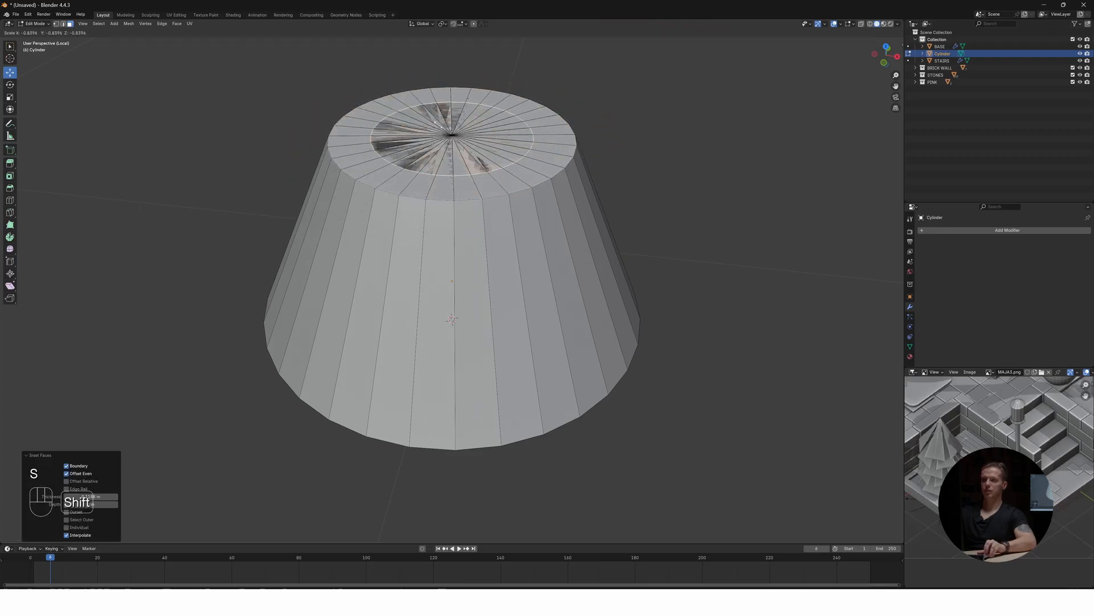
pyautogui.click(440, 126)
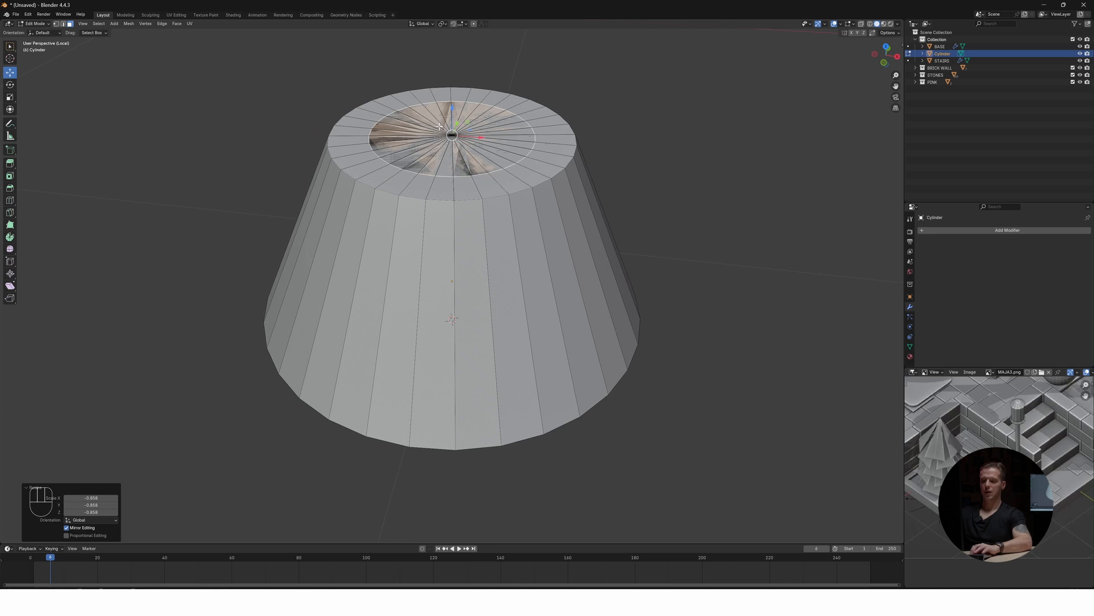
# Extrude the inner top face upward about 0.033 m to start a narrow post
pyautogui.press('e')
pyautogui.click(437, 57)
pyautogui.scroll(-8, 464, 171)
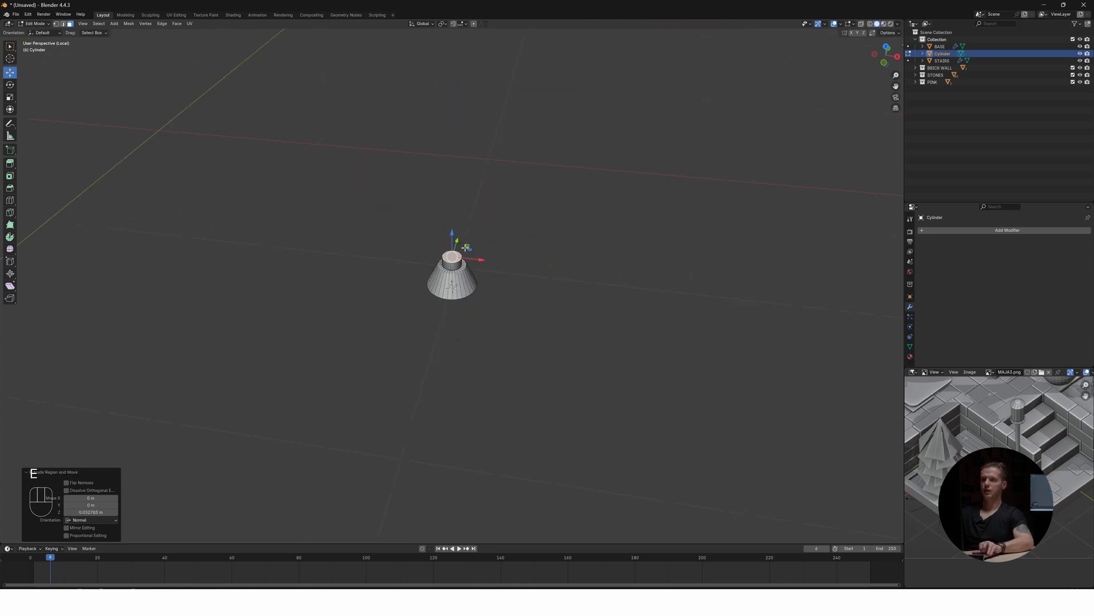
# Raise the post's top face about 0.65 m, return to the full scene, and raise it about 1 m more, above the brick walls
pyautogui.moveTo(453, 239); pyautogui.dragTo(454, 40)
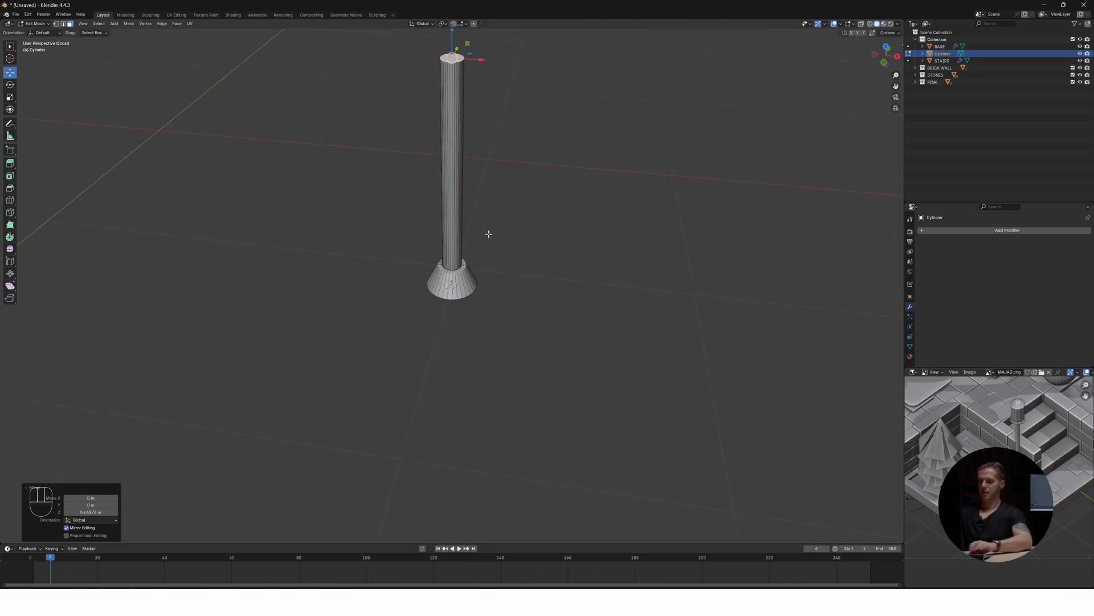
pyautogui.press('KP_Divide')
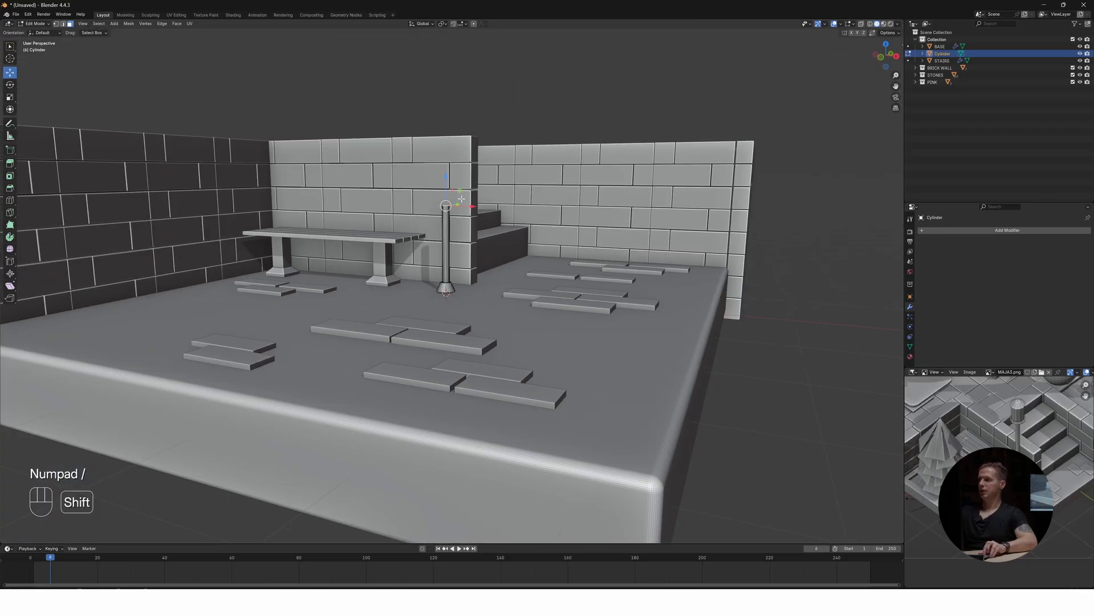
pyautogui.keyDown('shift'); pyautogui.moveTo(456, 208); pyautogui.dragTo(456, 244, button='middle'); pyautogui.keyUp('shift')
pyautogui.moveTo(437, 238); pyautogui.dragTo(431, 132)
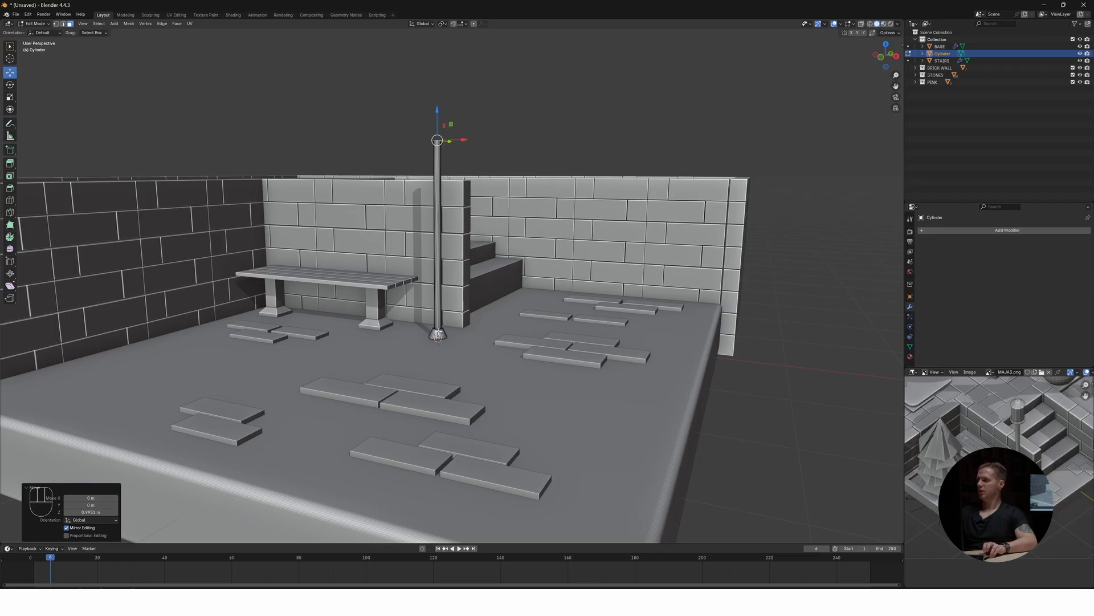
# Extrude the post's top face upward about 0.023 m to form a short section for a collar
pyautogui.scroll(4, 1028, 425)
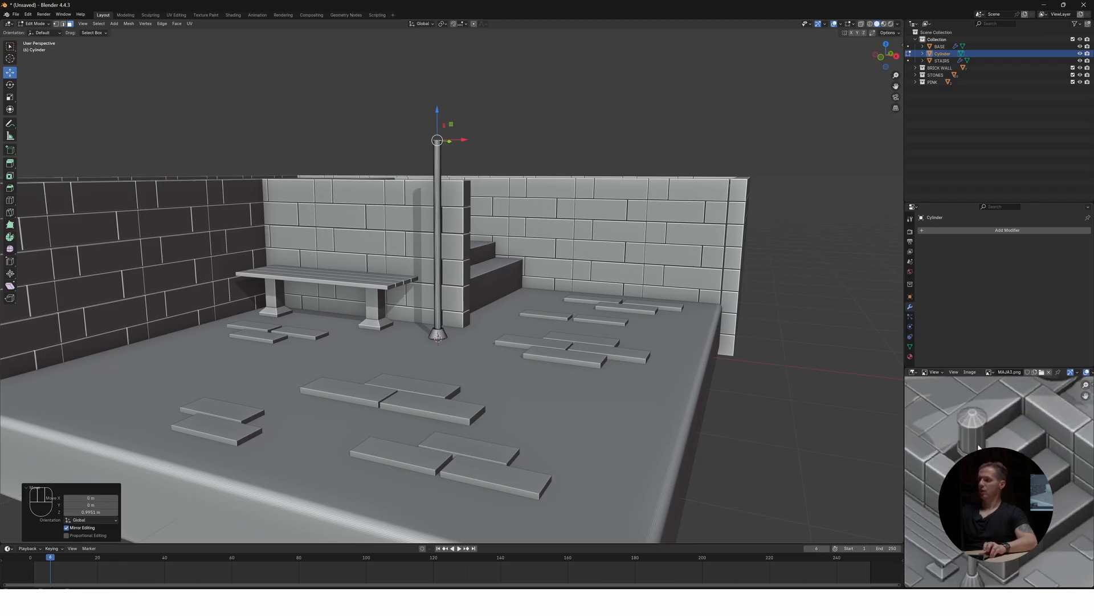
pyautogui.scroll(2, 452, 184)
pyautogui.keyDown('shift'); pyautogui.moveTo(452, 183); pyautogui.dragTo(444, 309, button='middle'); pyautogui.keyUp('shift')
pyautogui.scroll(4, 444, 309)
pyautogui.keyDown('shift'); pyautogui.moveTo(413, 418); pyautogui.dragTo(440, 347, button='middle'); pyautogui.keyUp('shift')
pyautogui.scroll(3, 440, 347)
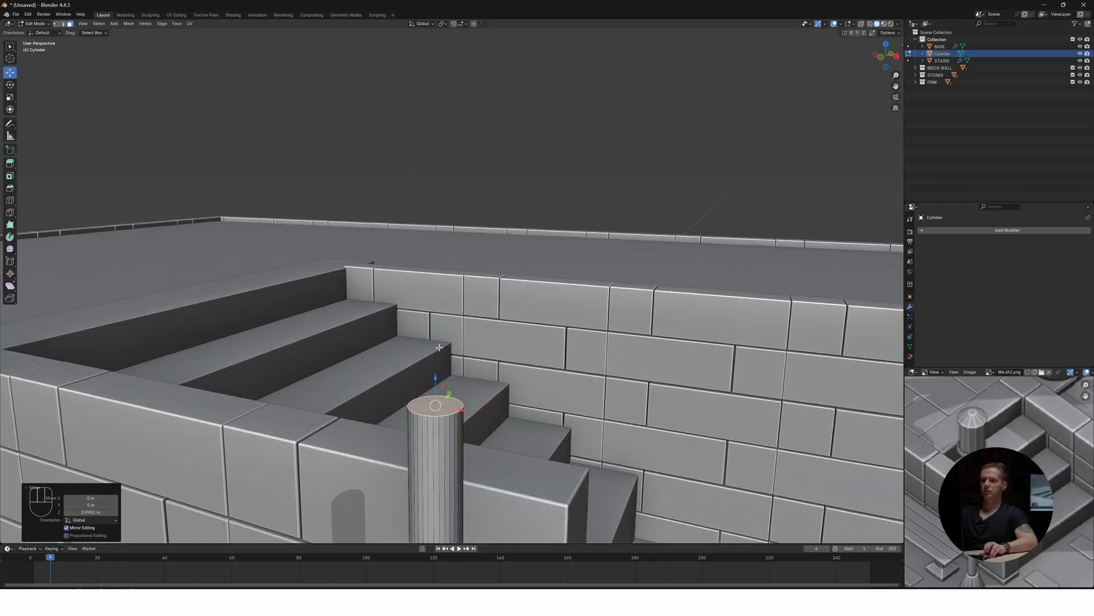
pyautogui.keyDown('shift'); pyautogui.moveTo(436, 418); pyautogui.dragTo(443, 375, button='middle'); pyautogui.keyUp('shift')
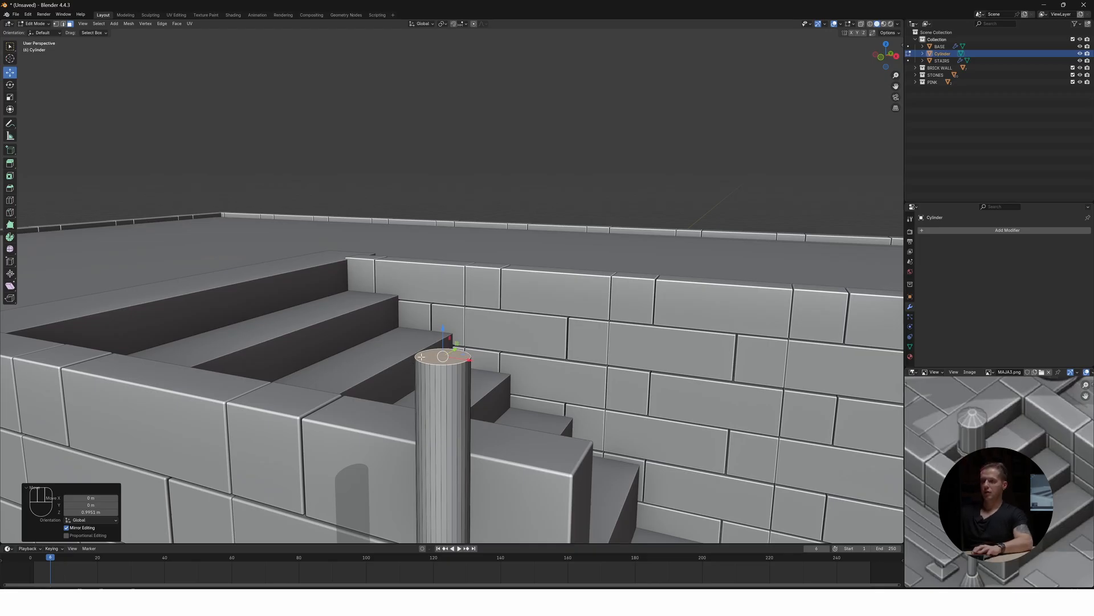
pyautogui.press('e')
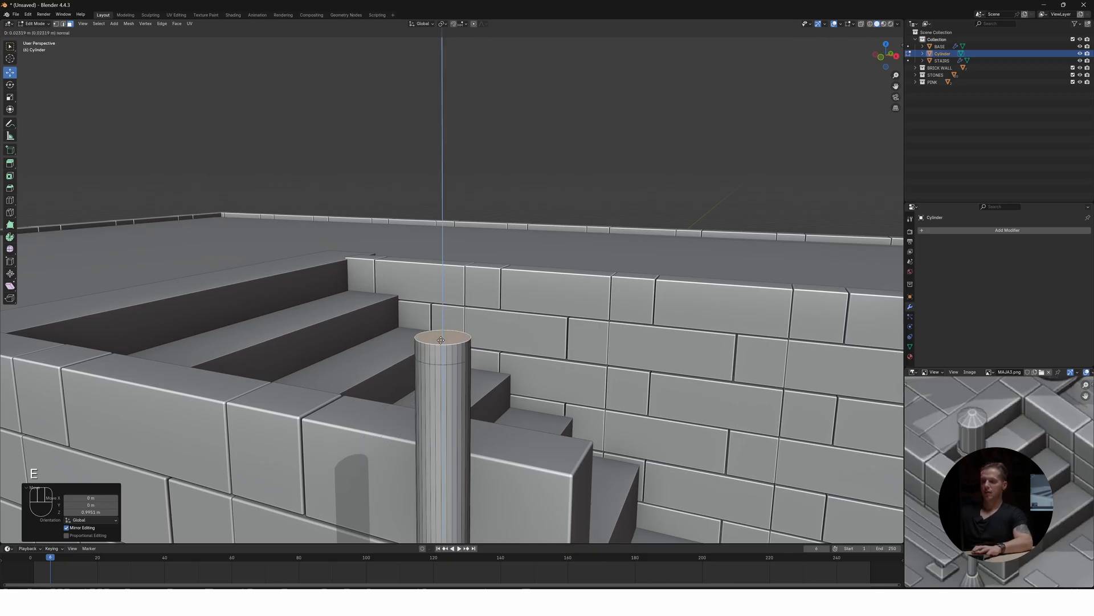
pyautogui.click(442, 340)
# Extrude the ring of side faces on the short top section and scale it outward about 1.9 in X and Y
pyautogui.moveTo(441, 340); pyautogui.dragTo(492, 363, button='middle')
pyautogui.keyDown('alt'); pyautogui.click(457, 349); pyautogui.keyUp('alt')
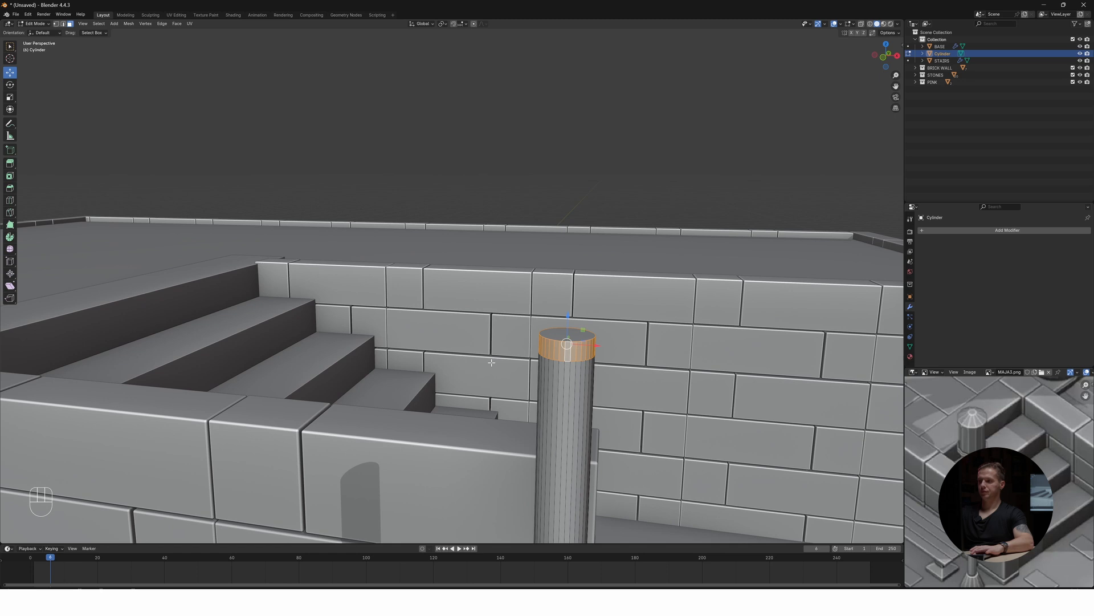
pyautogui.press('e')
pyautogui.press('s')
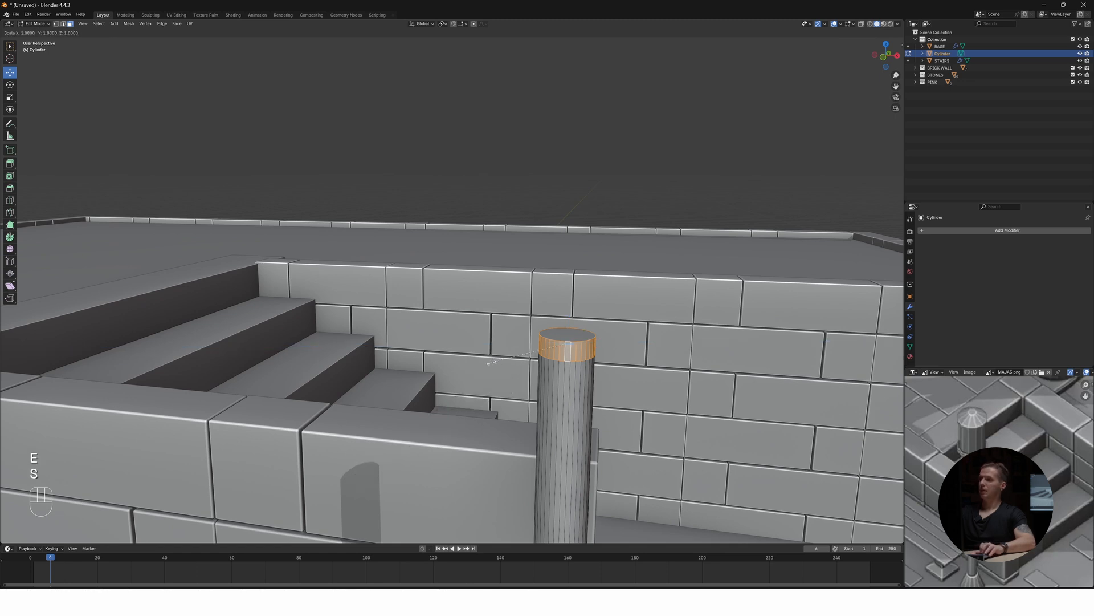
pyautogui.hotkey('shift', 'z')
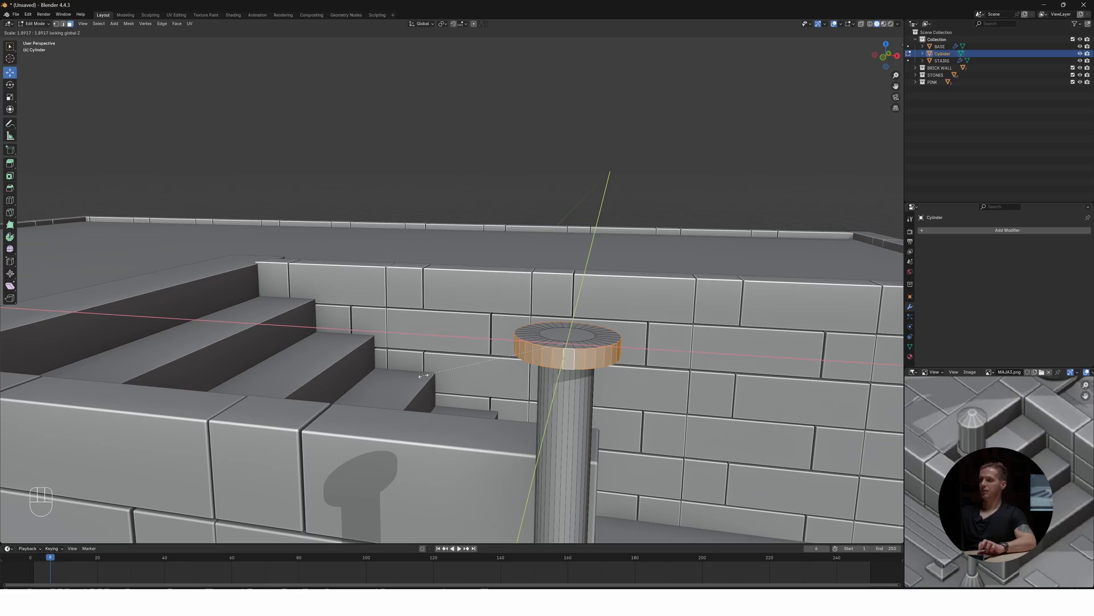
pyautogui.click(423, 376)
# Extrude the circular face at the centre of the collar upward about 0.11 m to form the neck
pyautogui.click(557, 335)
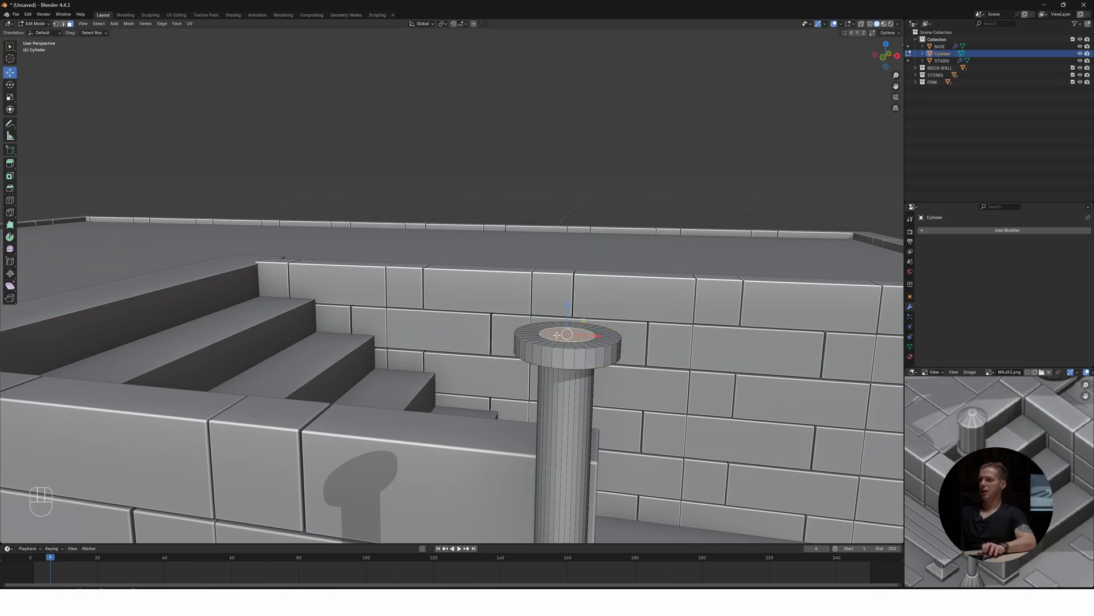
pyautogui.press('e')
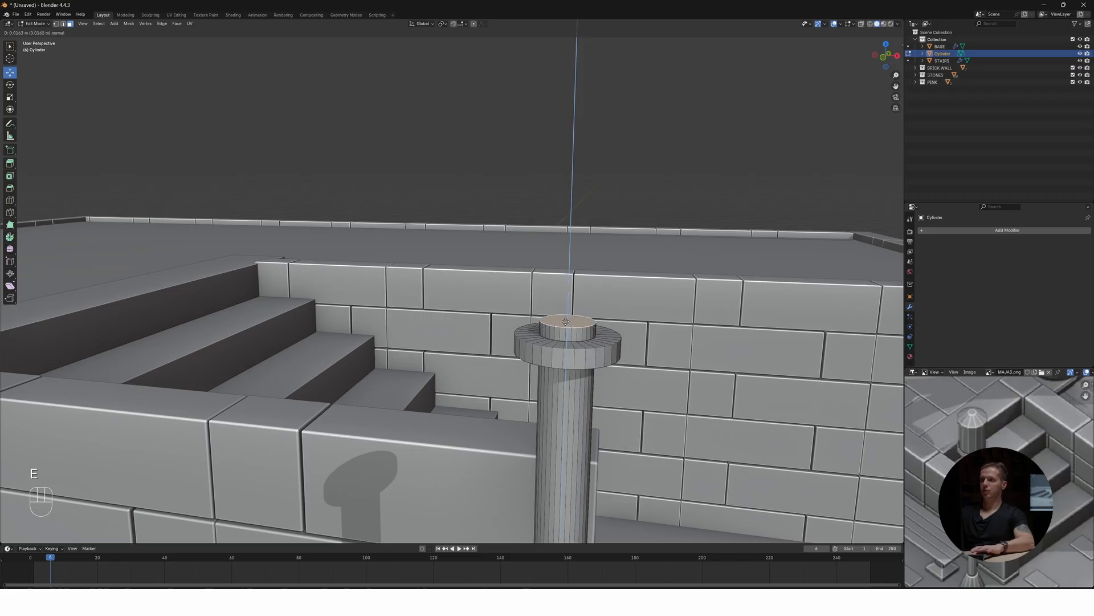
pyautogui.click(570, 242)
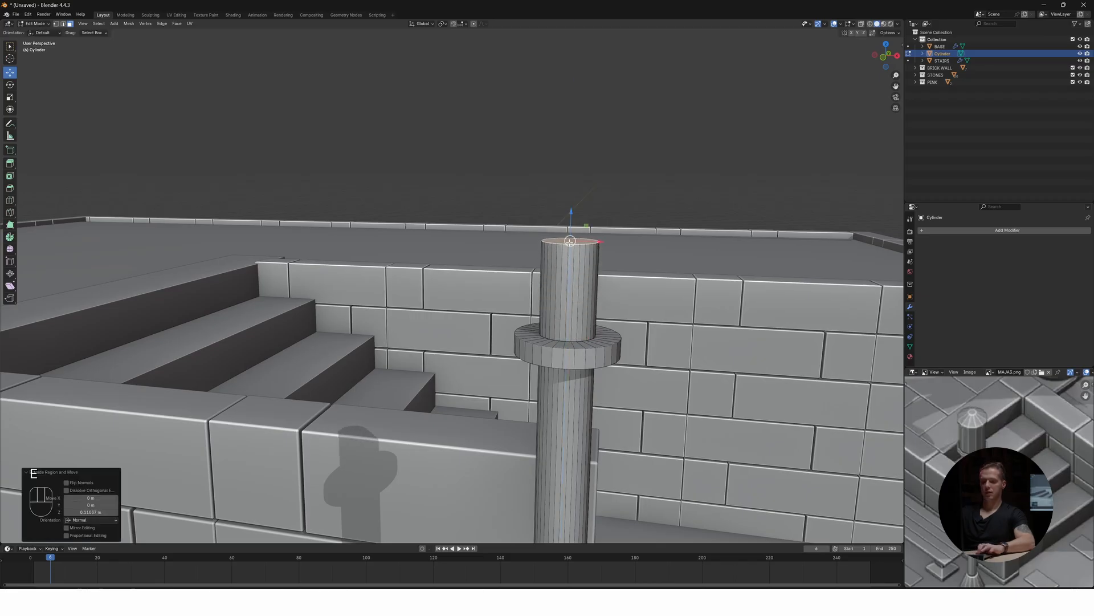
# Extrude a short section on top of the neck, then extrude its side faces outward about 1.9 in X and Y as a cap
pyautogui.press('e')
pyautogui.click(566, 235)
pyautogui.press('e')
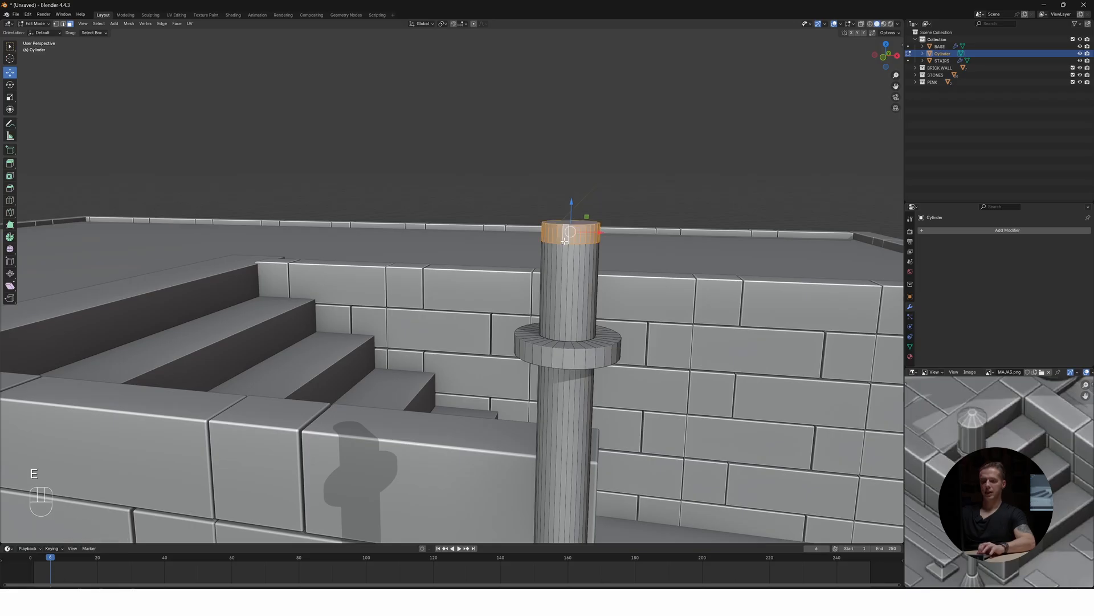
pyautogui.press('s')
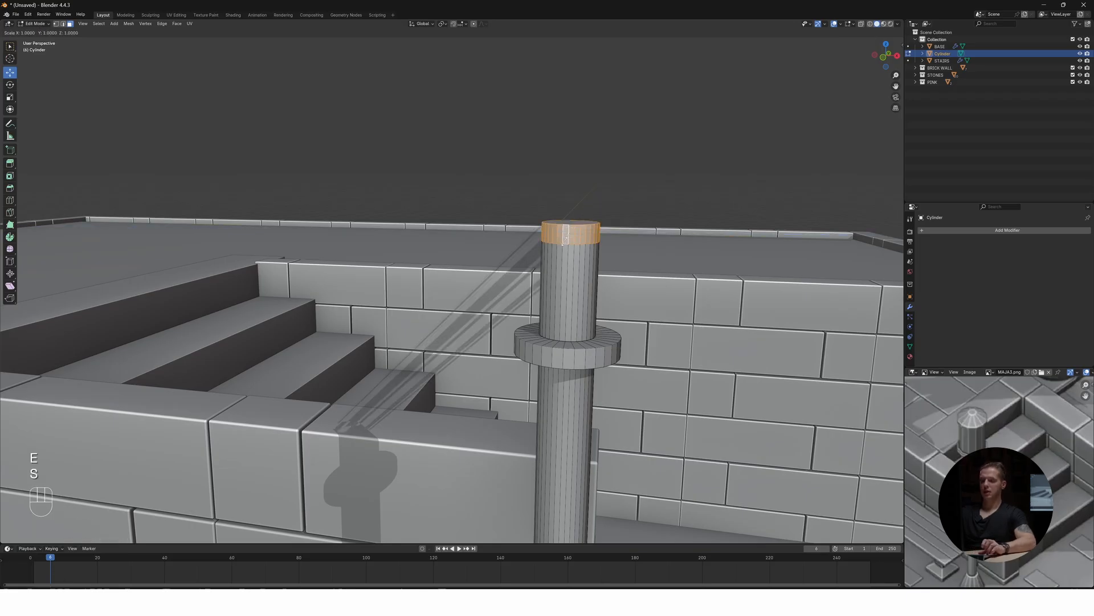
pyautogui.press('shift')
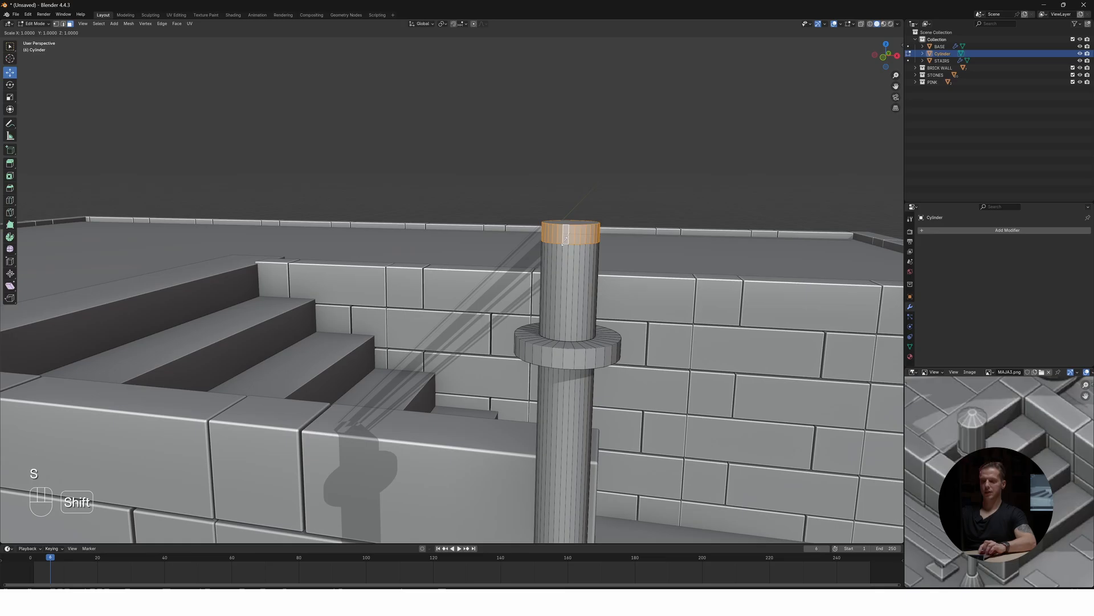
pyautogui.hotkey('shift', 'z')
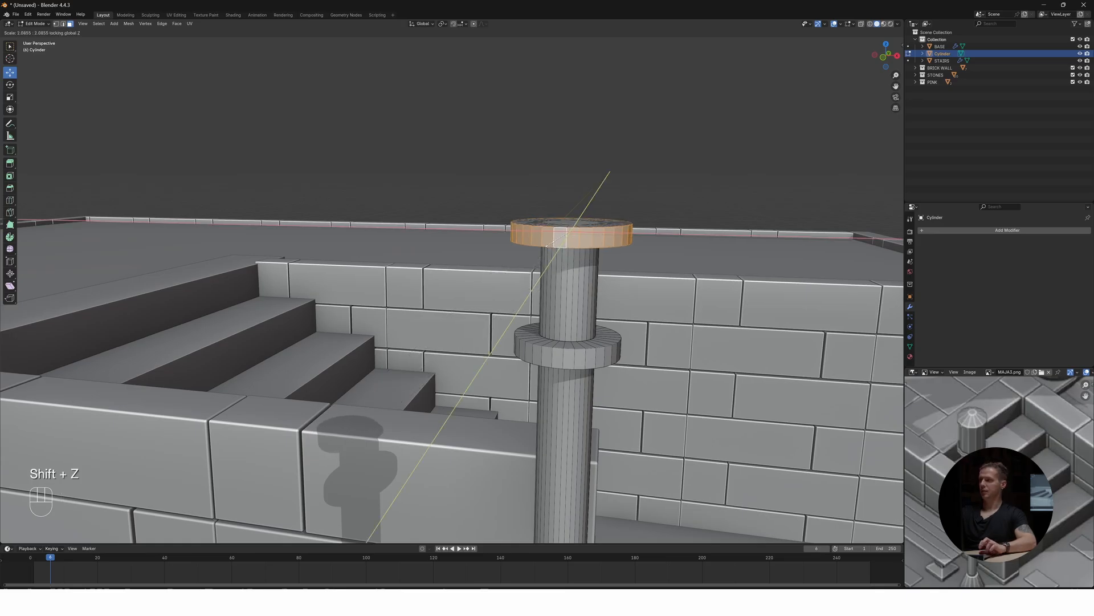
pyautogui.click(548, 241)
# Raise the cap's inner circle of top vertices about 0.034 m and scale it to about 0.5 to form a conical roof
pyautogui.moveTo(564, 228); pyautogui.dragTo(572, 352, button='middle')
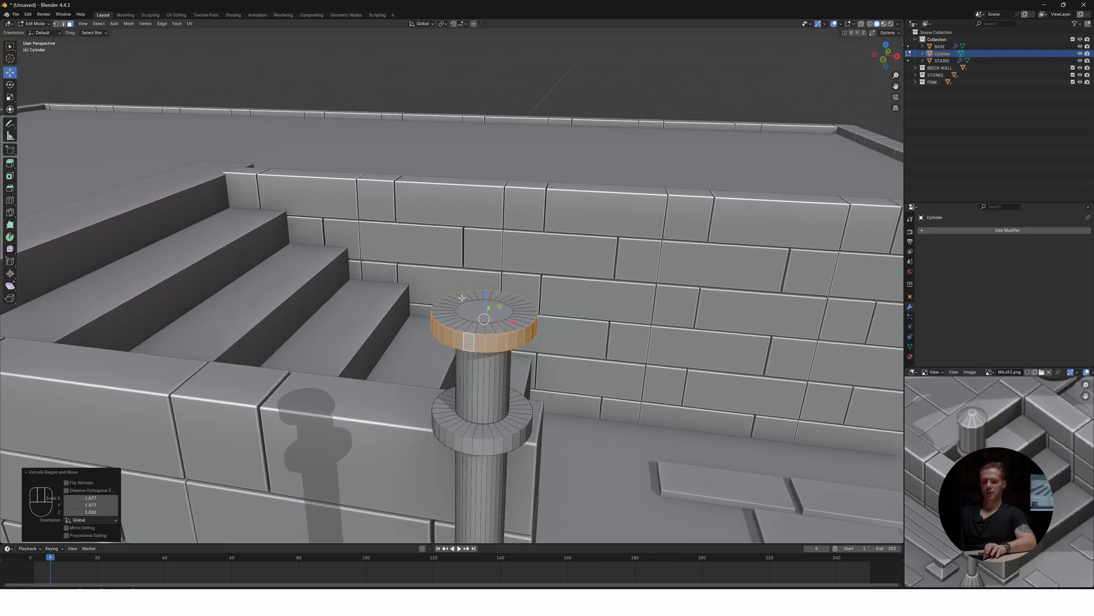
pyautogui.moveTo(467, 299); pyautogui.dragTo(473, 304, button='middle')
pyautogui.press('1')
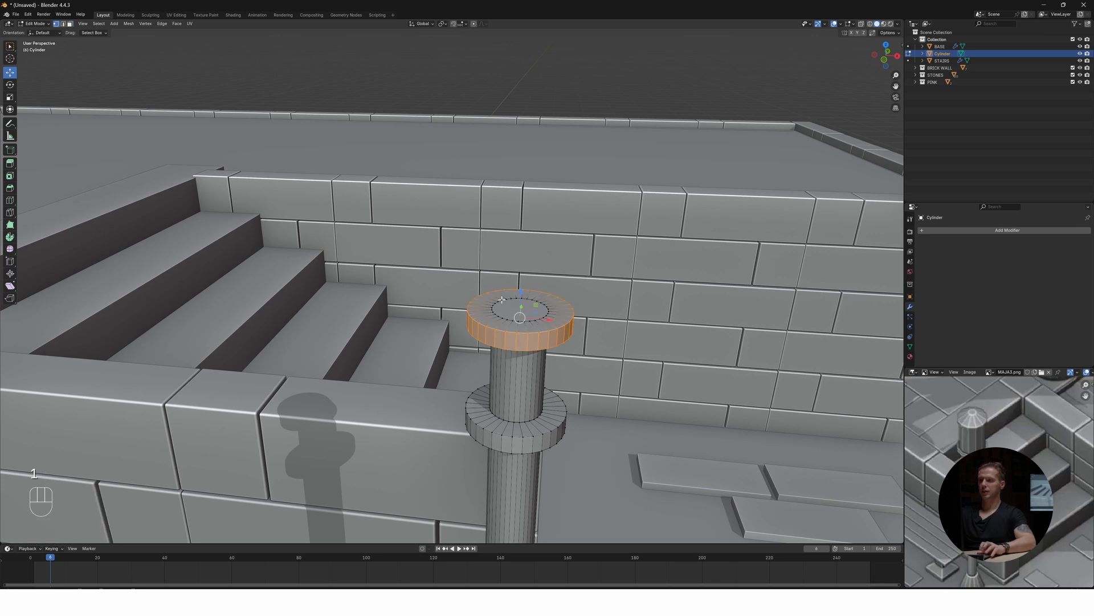
pyautogui.moveTo(553, 326); pyautogui.dragTo(553, 327)
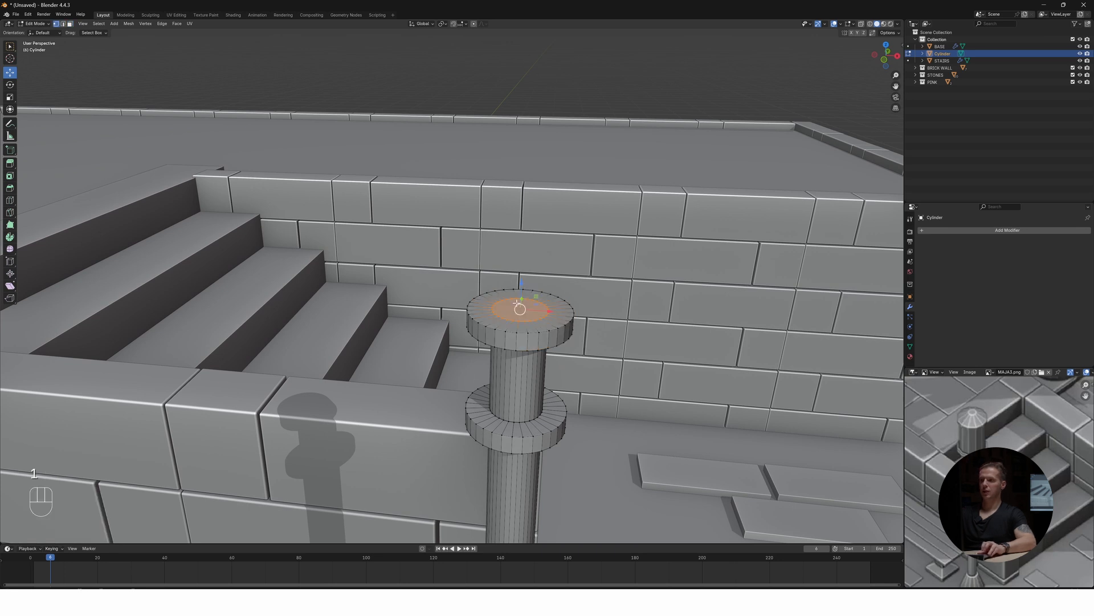
pyautogui.moveTo(522, 291); pyautogui.dragTo(524, 262)
pyautogui.press('s')
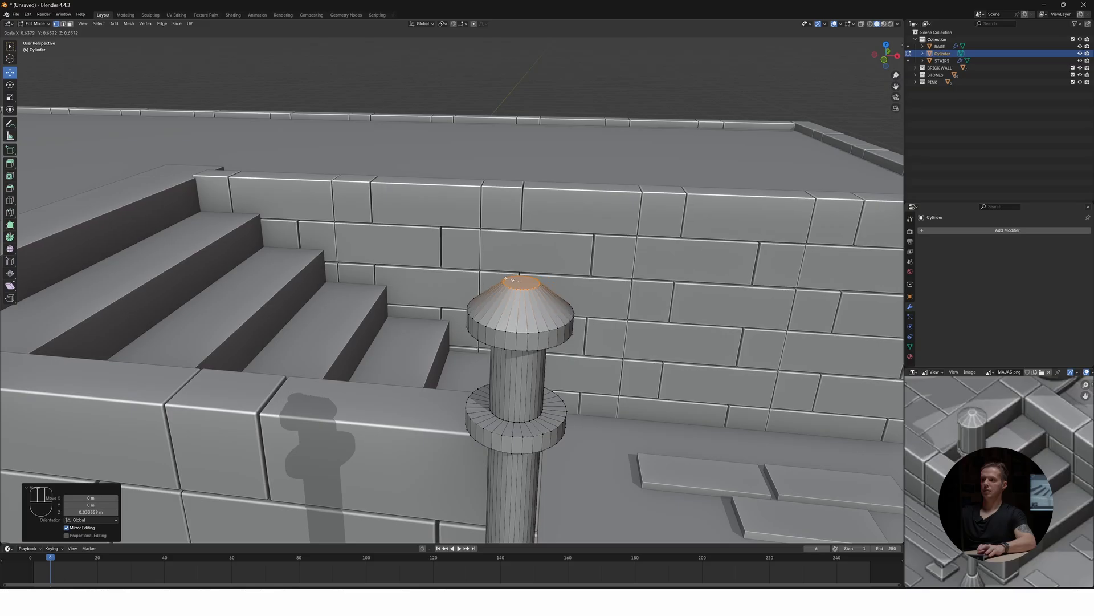
pyautogui.click(511, 281)
pyautogui.scroll(-5, 512, 395)
pyautogui.moveTo(512, 396)
pyautogui.mouseDown(button='middle')
pyautogui.moveTo(496, 379)
pyautogui.moveTo(503, 392)
pyautogui.mouseUp(button='middle')
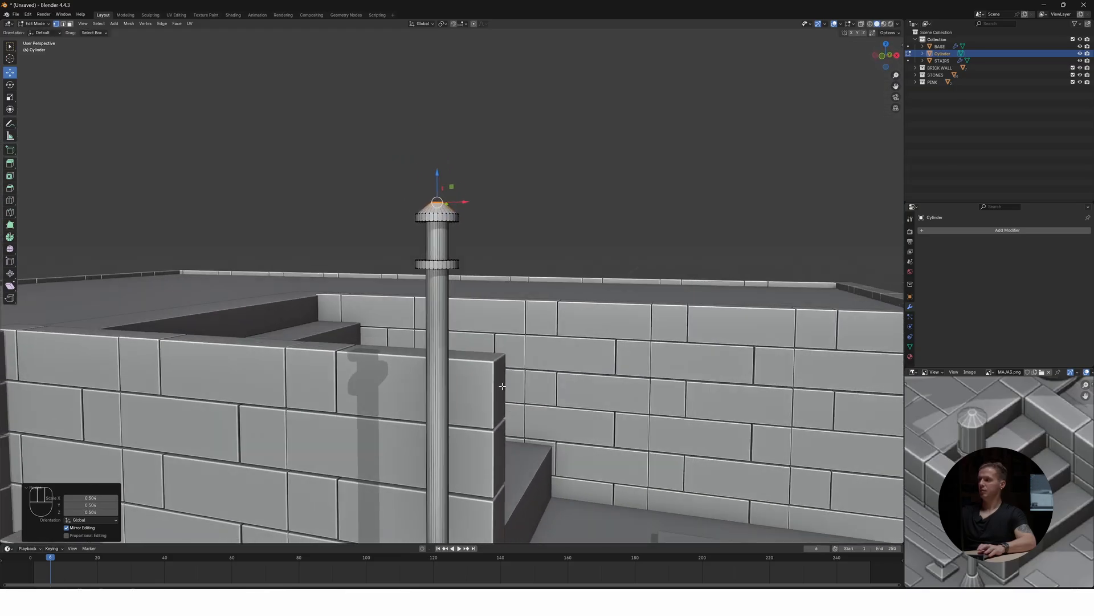
pyautogui.scroll(4, 424, 293)
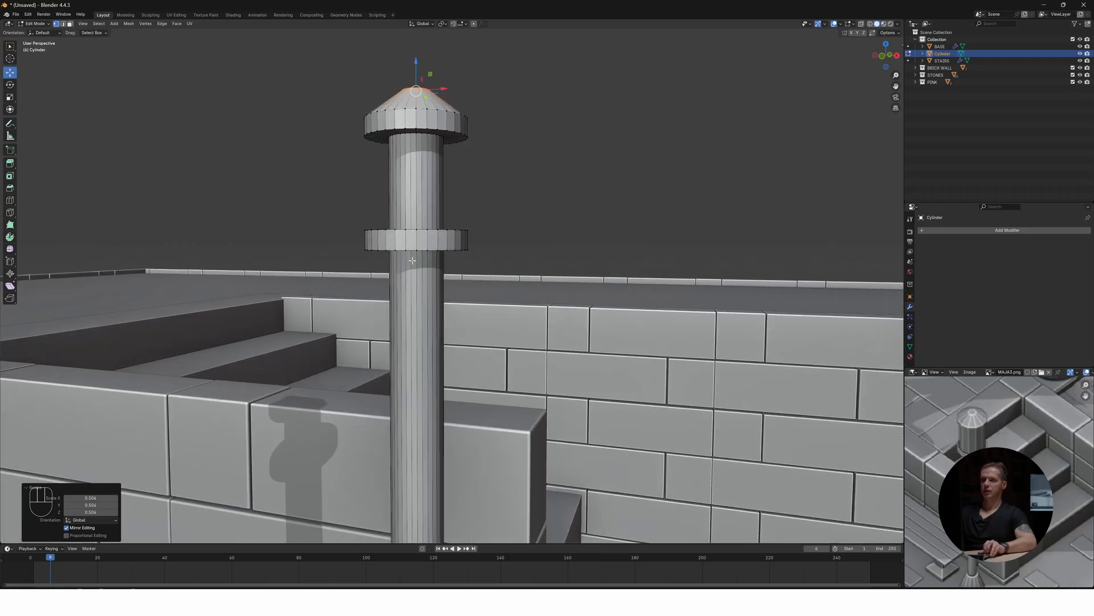
pyautogui.moveTo(400, 202); pyautogui.dragTo(447, 242, button='middle')
pyautogui.moveTo(635, 466); pyautogui.dragTo(354, 389, button='middle')
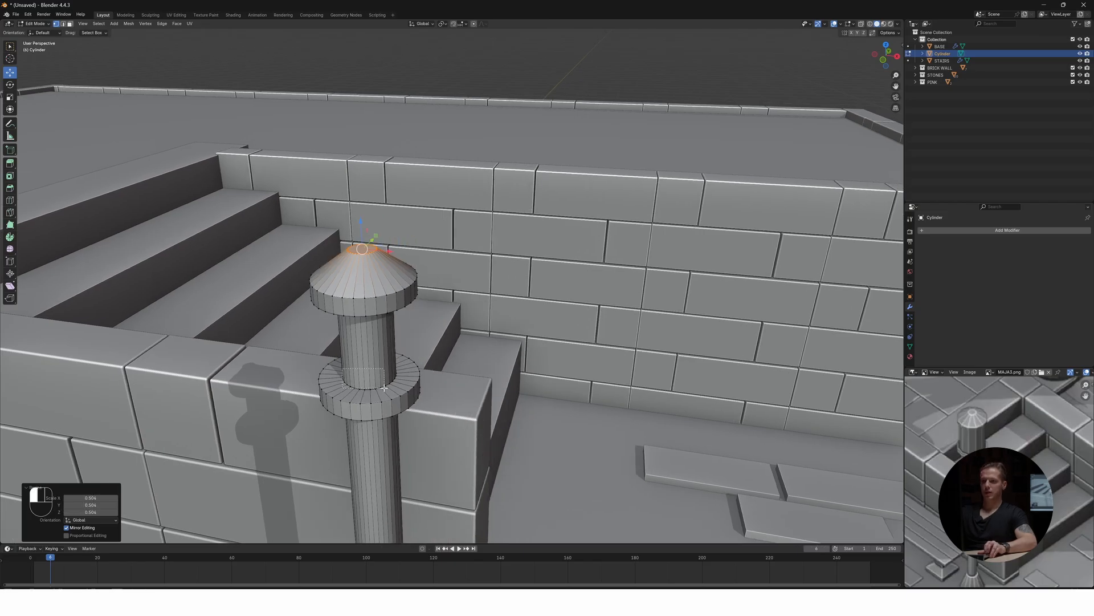
pyautogui.moveTo(385, 387); pyautogui.dragTo(385, 387)
pyautogui.moveTo(385, 387); pyautogui.dragTo(545, 393, button='middle')
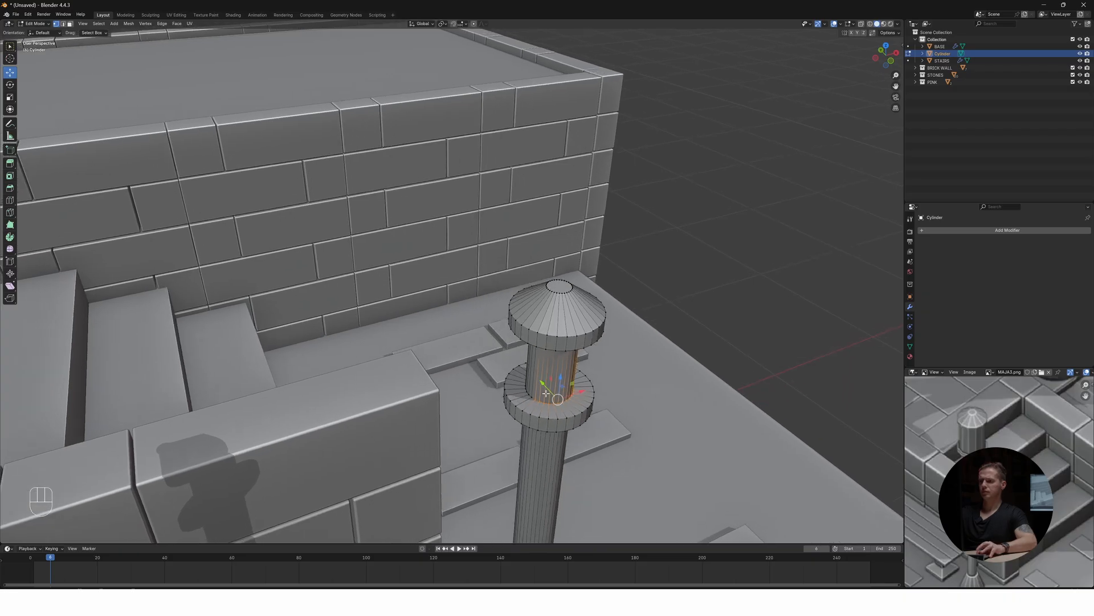
pyautogui.keyDown('alt'); pyautogui.click(531, 397); pyautogui.keyUp('alt')
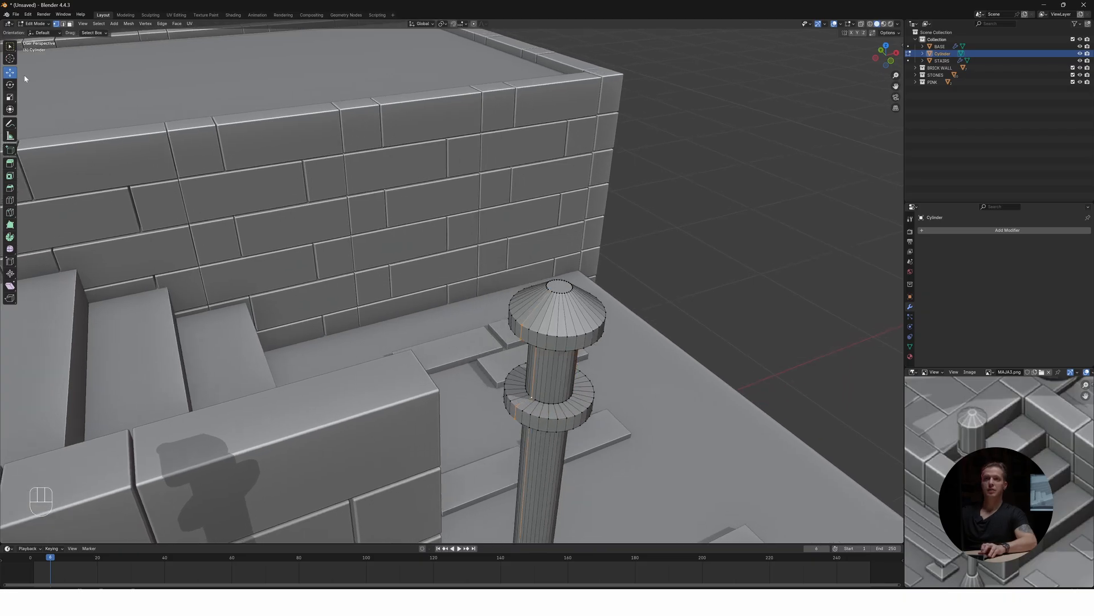
# Select the neck's lower and upper edge loops between collar and cap and scale them about 1.6 in X and Y
pyautogui.click(63, 24)
pyautogui.press('alt')
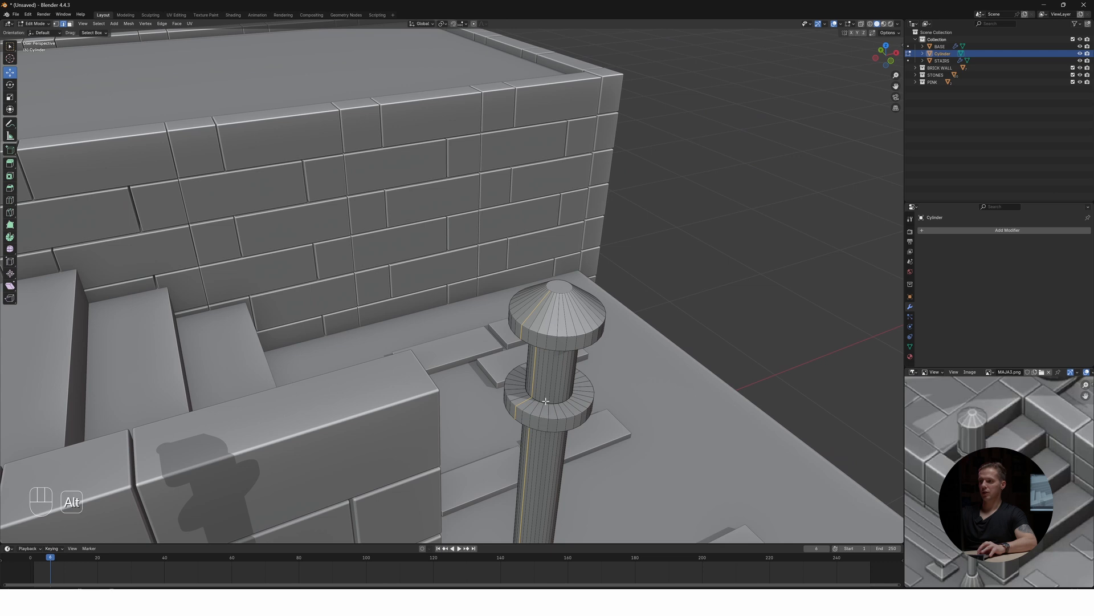
pyautogui.keyDown('alt'); pyautogui.click(546, 401); pyautogui.keyUp('alt')
pyautogui.moveTo(546, 402); pyautogui.dragTo(582, 212, button='middle')
pyautogui.keyDown('alt'); pyautogui.keyDown('shift'); pyautogui.click(556, 203); pyautogui.keyUp('shift'); pyautogui.keyUp('alt')
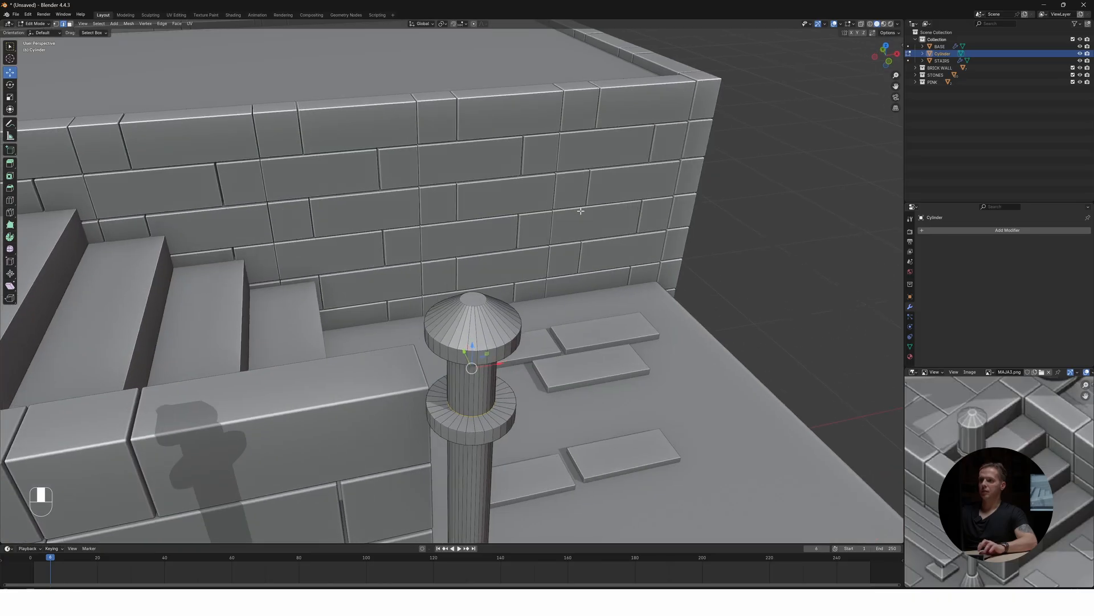
pyautogui.press('s')
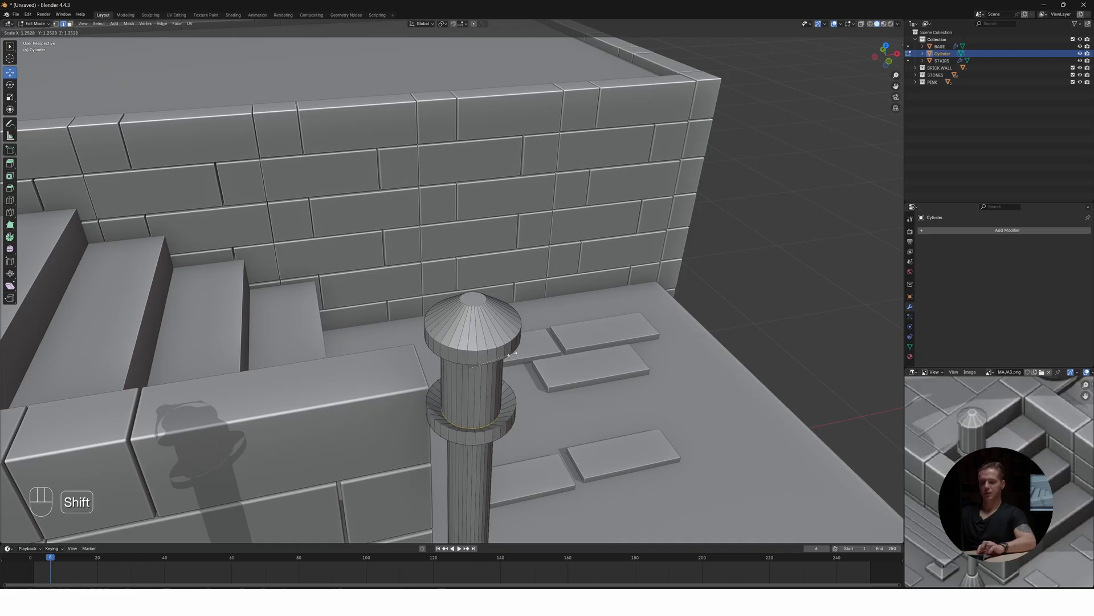
pyautogui.hotkey('shift', 'z')
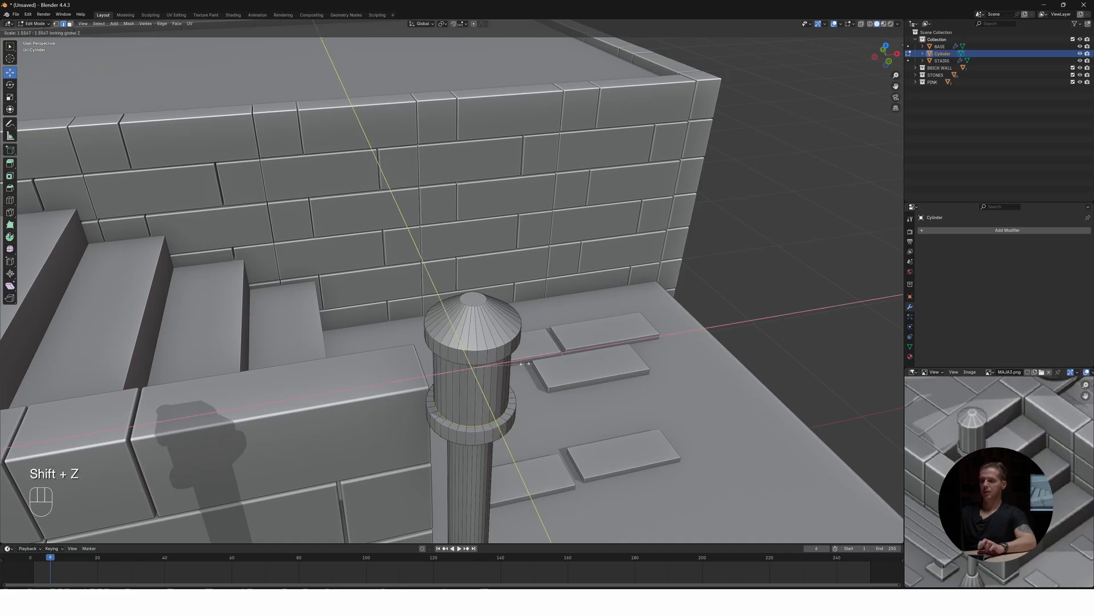
pyautogui.click(527, 365)
# Select the whole head of the post, scale it up uniformly to about 1.19, and return to Object Mode
pyautogui.scroll(-5, 496, 402)
pyautogui.moveTo(482, 418); pyautogui.dragTo(439, 319, button='middle')
pyautogui.scroll(-4, 427, 359)
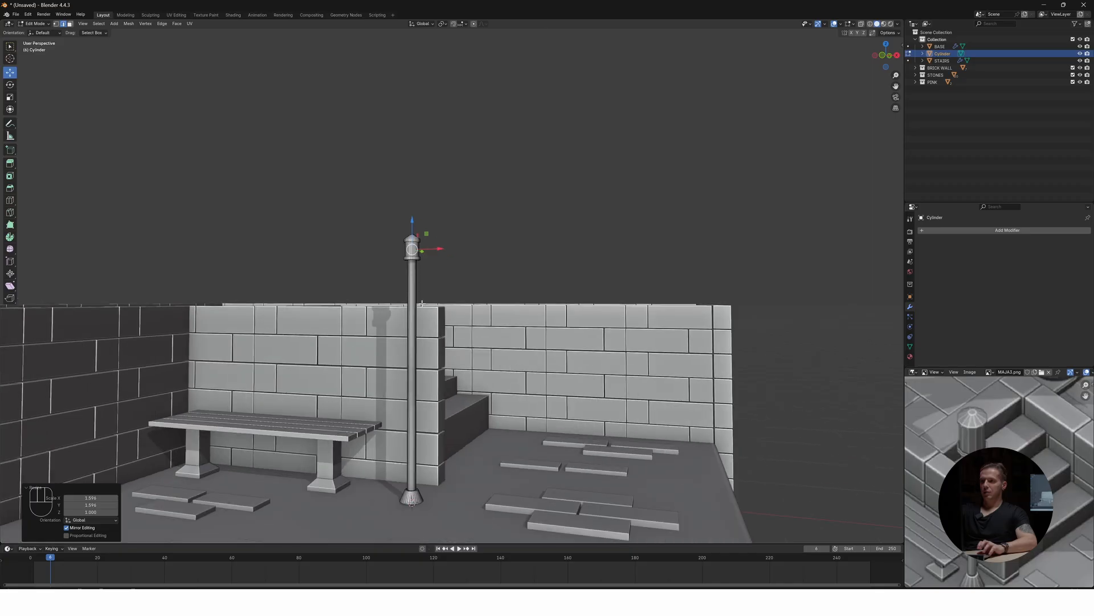
pyautogui.scroll(2, 439, 320)
pyautogui.moveTo(357, 198); pyautogui.dragTo(439, 274)
pyautogui.moveTo(439, 273); pyautogui.dragTo(570, 281, button='middle')
pyautogui.keyDown('shift'); pyautogui.moveTo(502, 216); pyautogui.dragTo(560, 268); pyautogui.keyUp('shift')
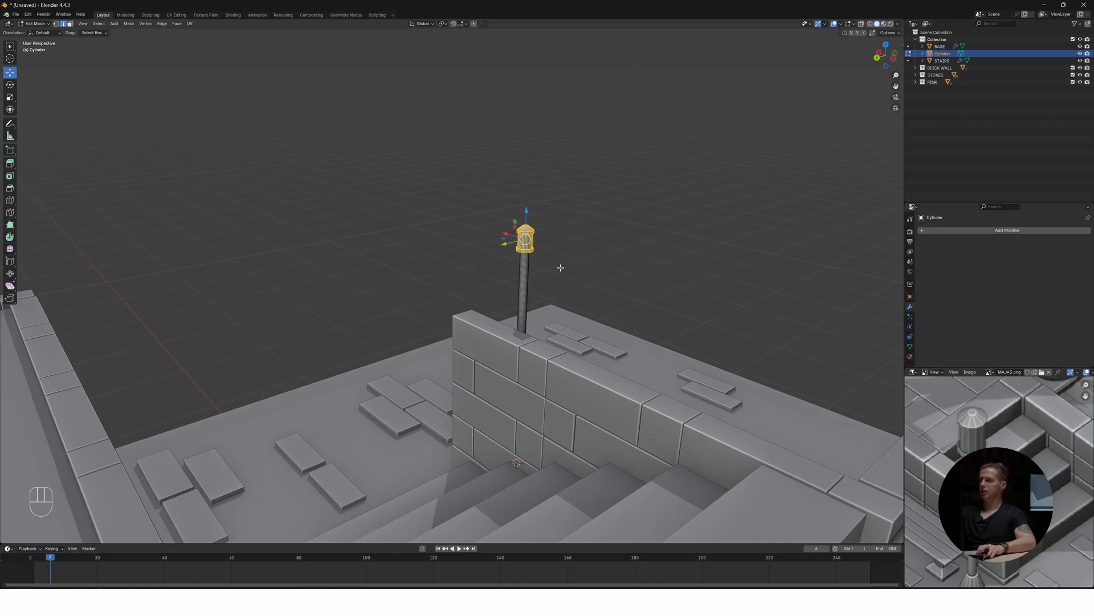
pyautogui.press('s')
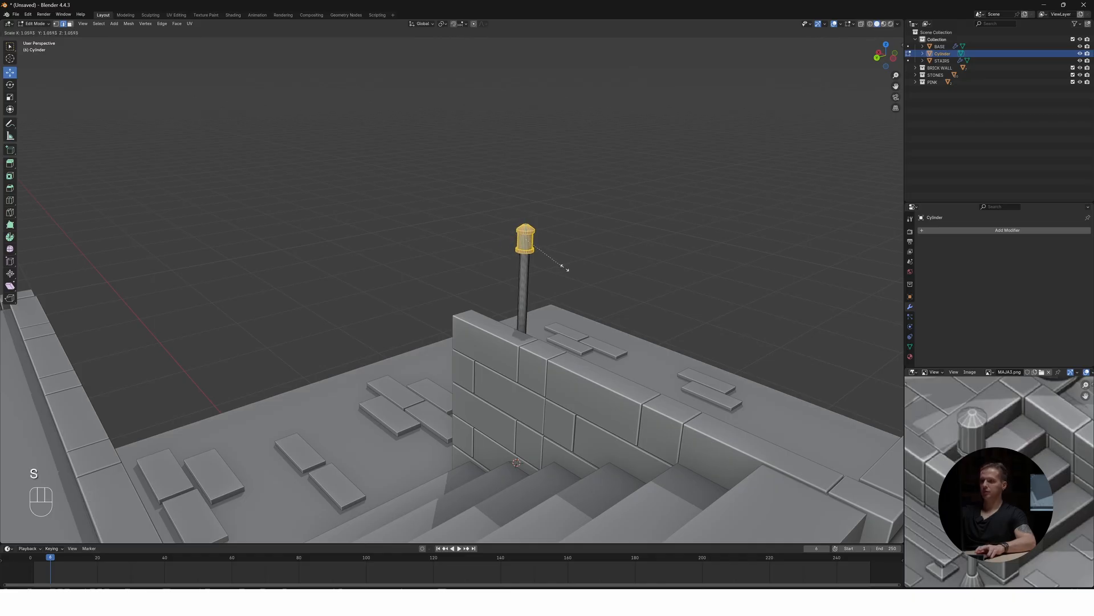
pyautogui.click(571, 269)
pyautogui.moveTo(570, 268); pyautogui.dragTo(494, 341, button='middle')
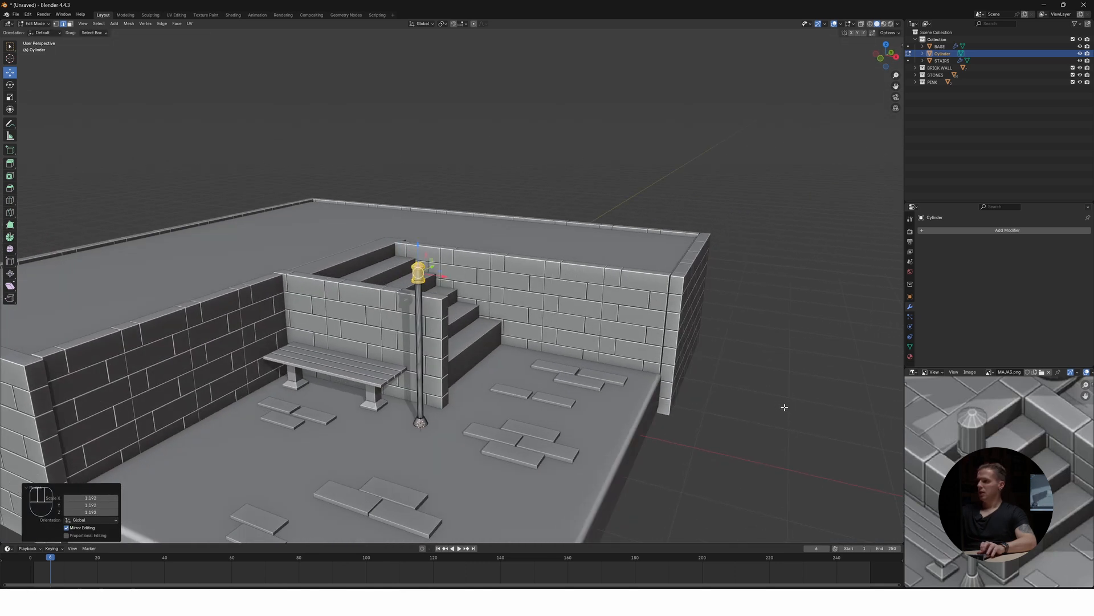
pyautogui.moveTo(442, 434); pyautogui.dragTo(519, 333, button='middle')
pyautogui.press('Tab')
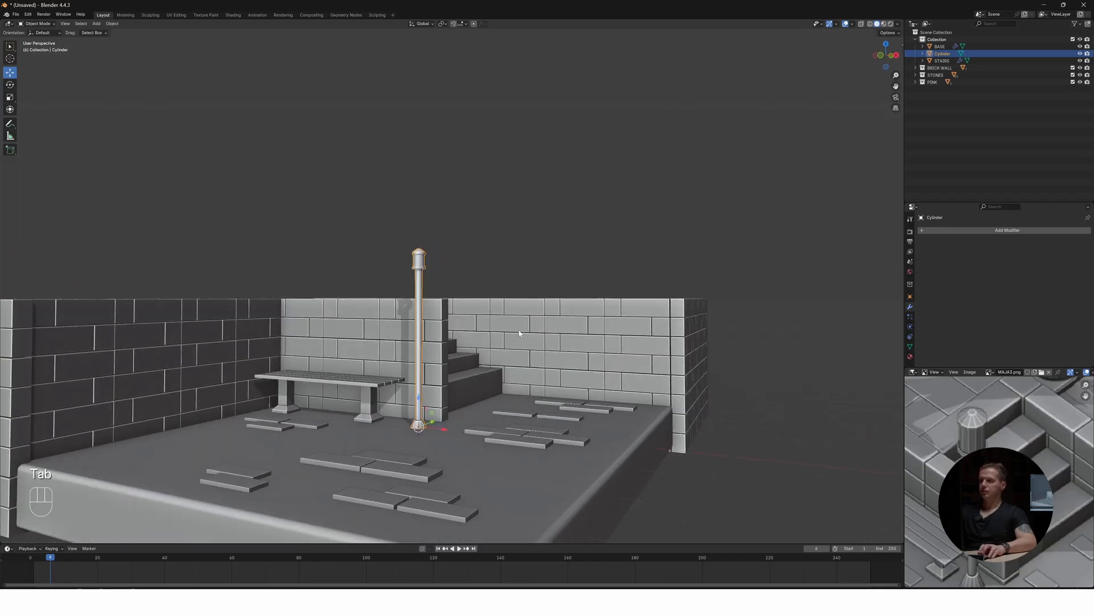
# Rename the finished lamp post object, Cylinder, as LAMP
pyautogui.doubleClick(943, 53)
pyautogui.write('LA')
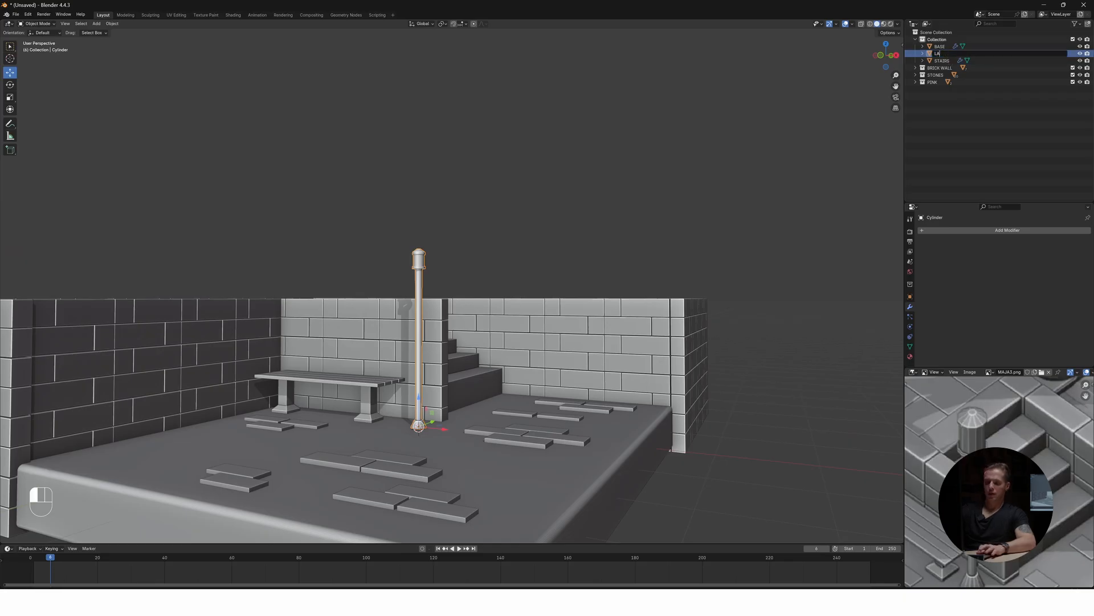
pyautogui.press('BackSpace')
pyautogui.write('MP')
pyautogui.press('Return')
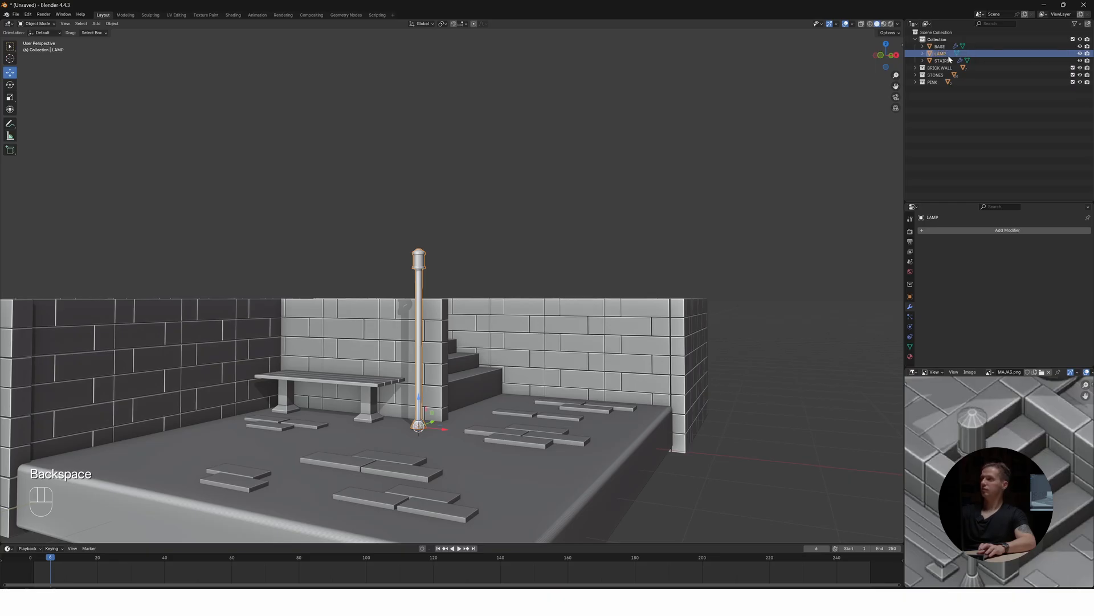
# Add a cube mesh at the 3D cursor in the near outer corner of the raised terrace
pyautogui.moveTo(594, 245); pyautogui.dragTo(427, 398, button='middle')
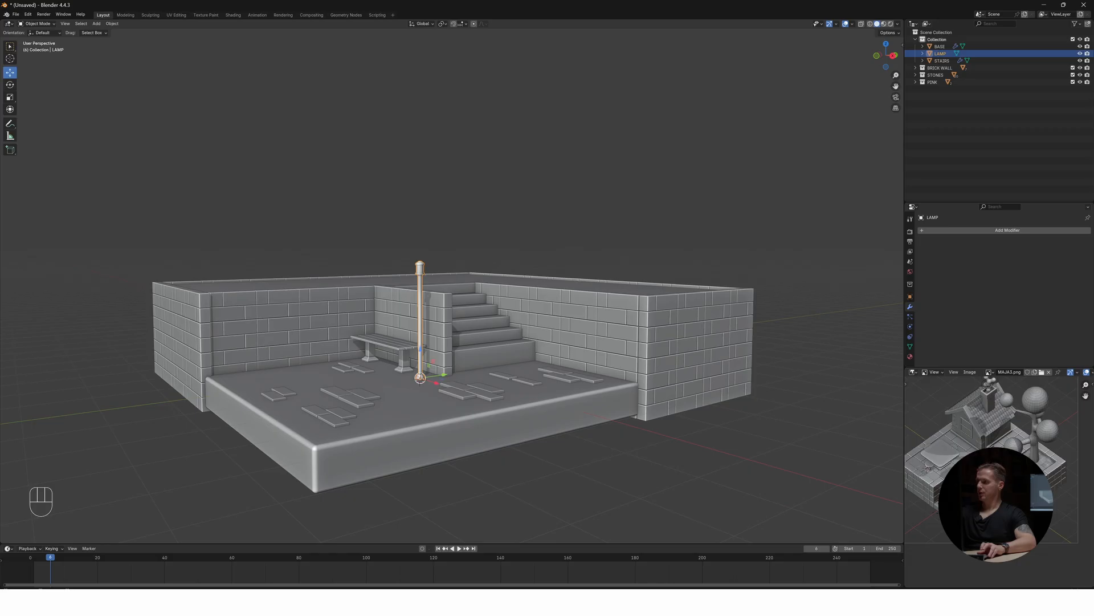
pyautogui.moveTo(992, 451); pyautogui.dragTo(996, 450, button='middle')
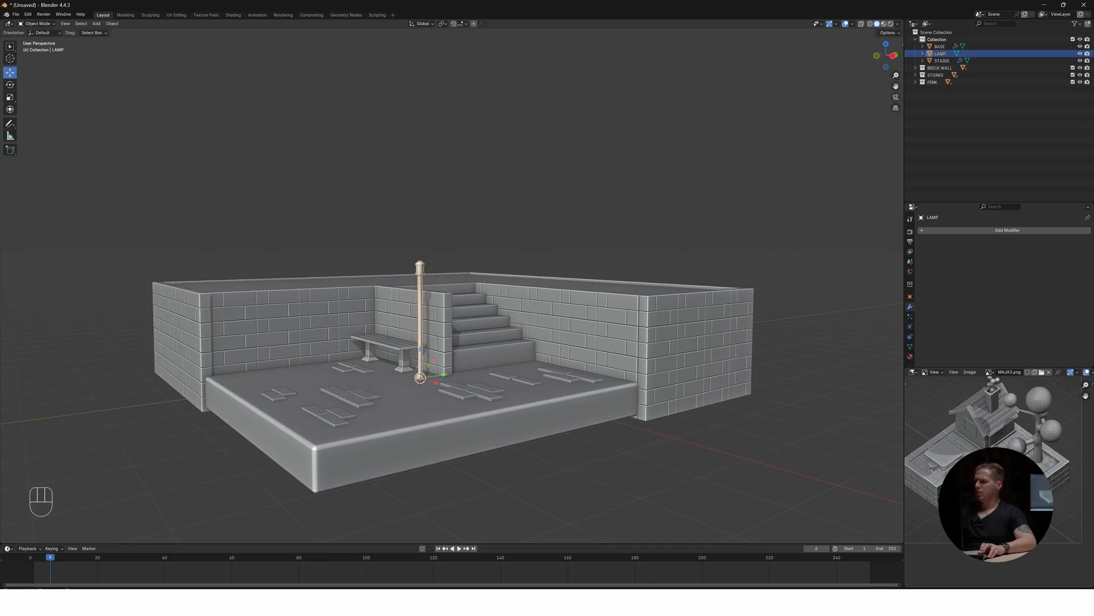
pyautogui.moveTo(506, 403); pyautogui.dragTo(231, 347, button='middle')
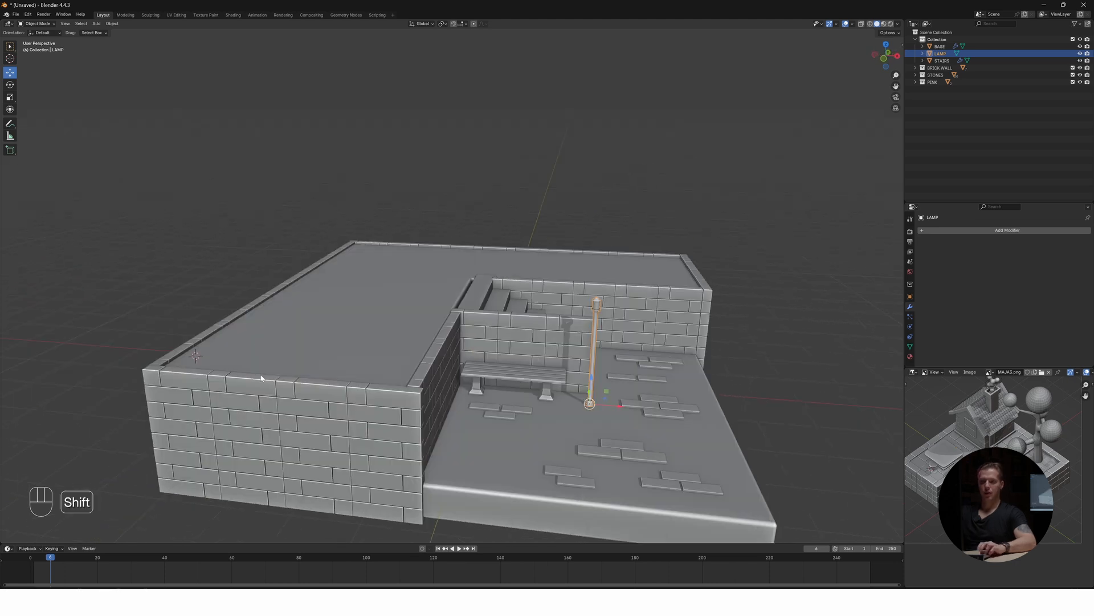
pyautogui.hotkey('shift', 'a')
pyautogui.moveTo(235, 374)
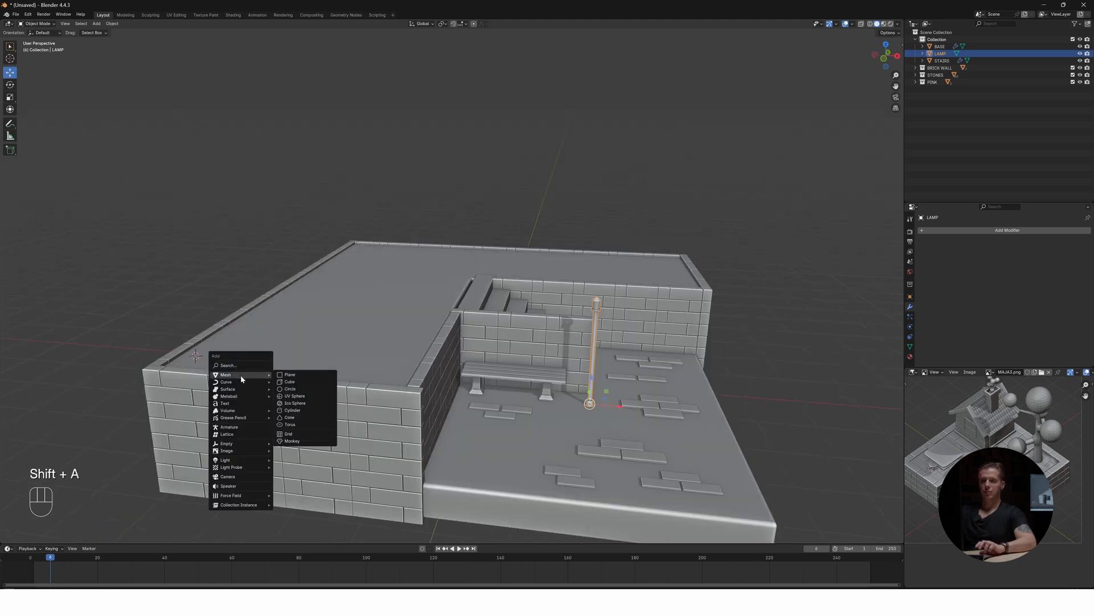
pyautogui.click(287, 386)
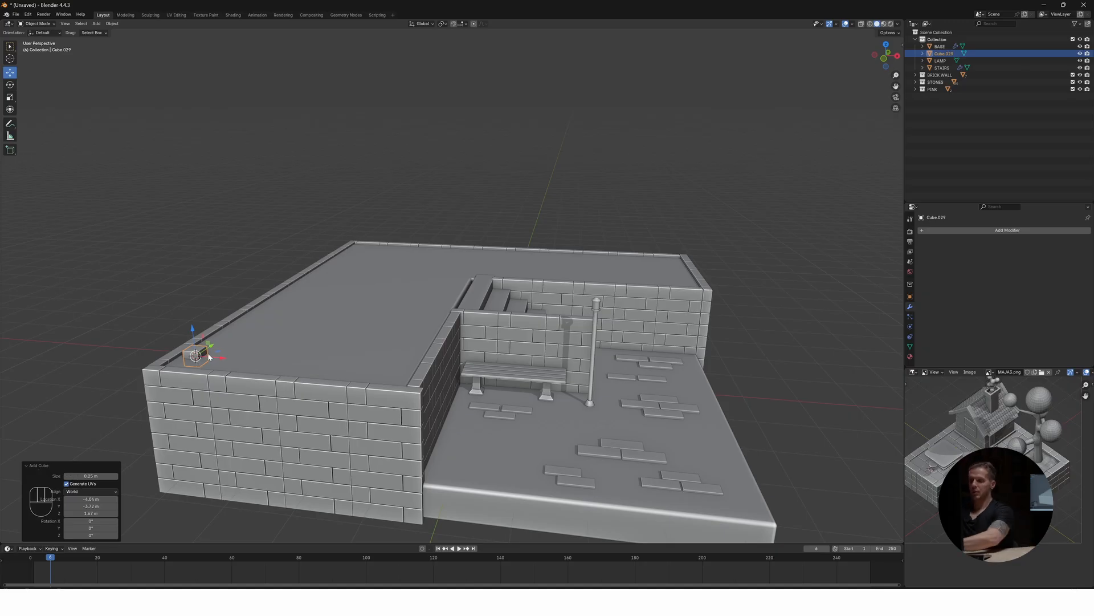
# Stretch the new cube to about 3.86 in X and flatten it to about 0.32 in Z to make a paving slab
pyautogui.press('KP_7')
pyautogui.scroll(4, 261, 406)
pyautogui.keyDown('shift'); pyautogui.moveTo(220, 415); pyautogui.dragTo(345, 405, button='middle'); pyautogui.keyUp('shift')
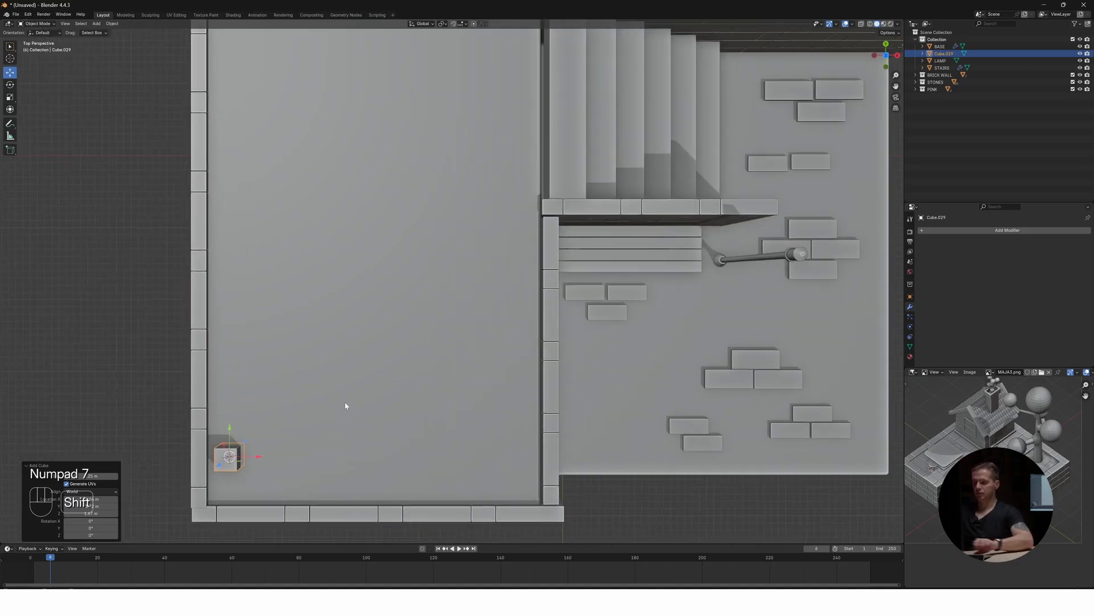
pyautogui.press('KP_5')
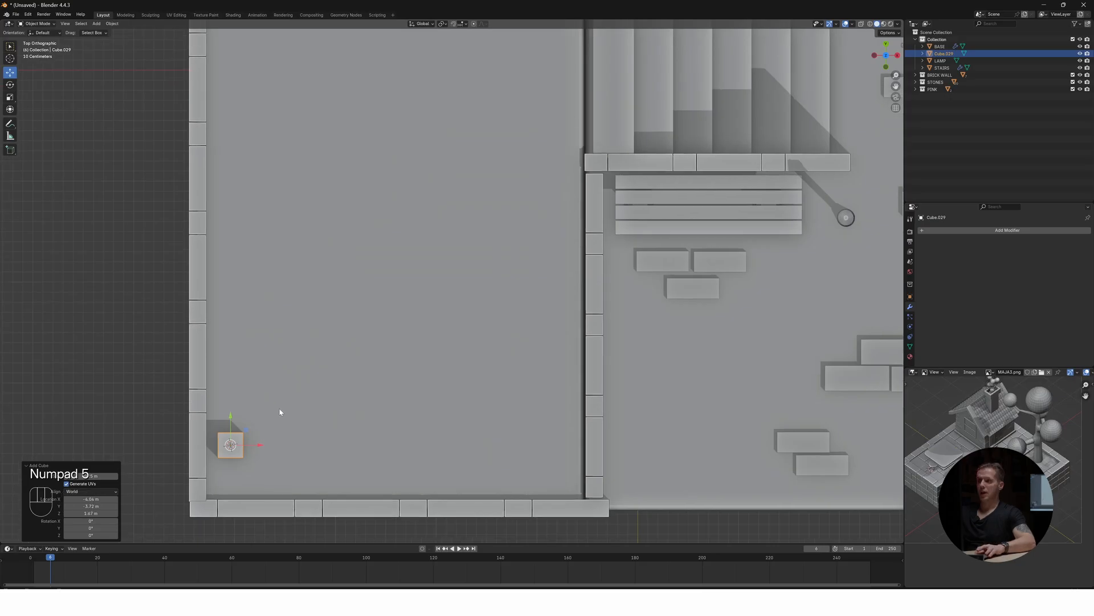
pyautogui.press('s')
pyautogui.press('x')
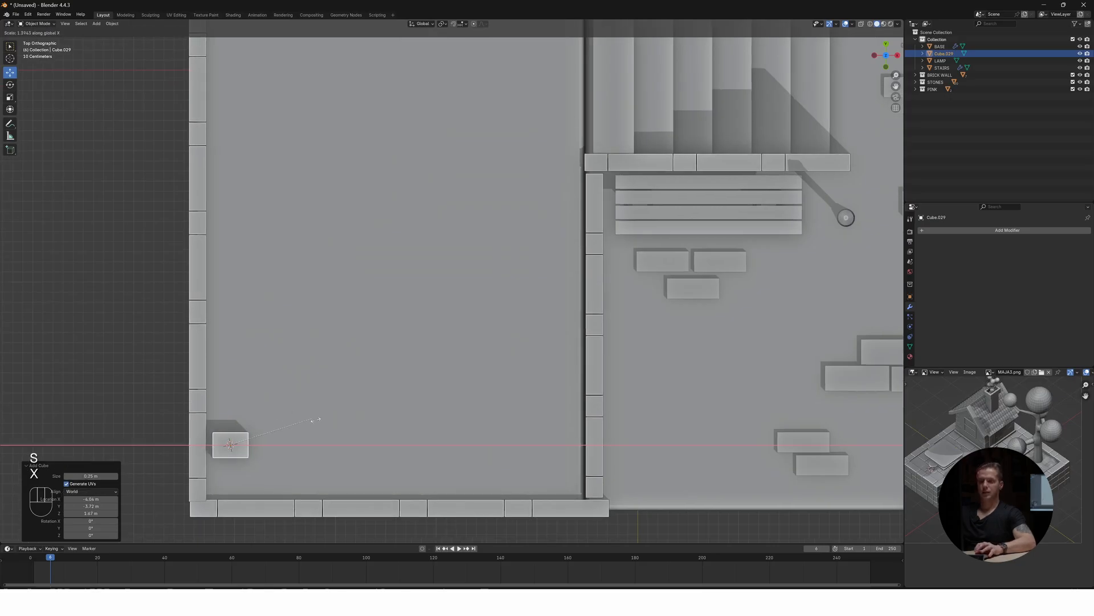
pyautogui.click(283, 465)
pyautogui.moveTo(285, 466); pyautogui.dragTo(266, 424, button='middle')
pyautogui.press('s')
pyautogui.press('z')
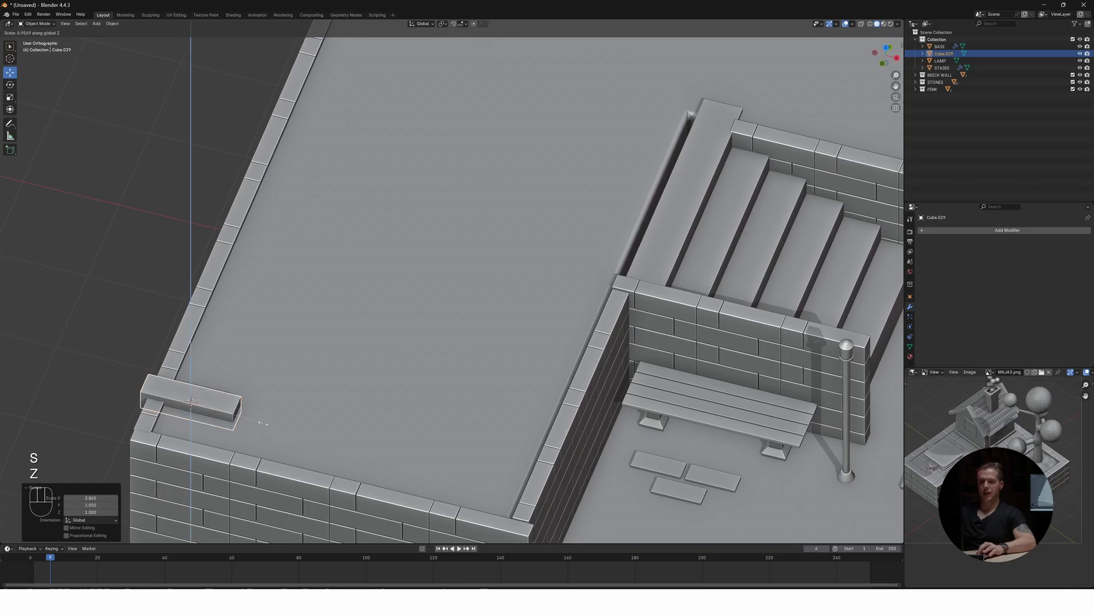
pyautogui.click(215, 417)
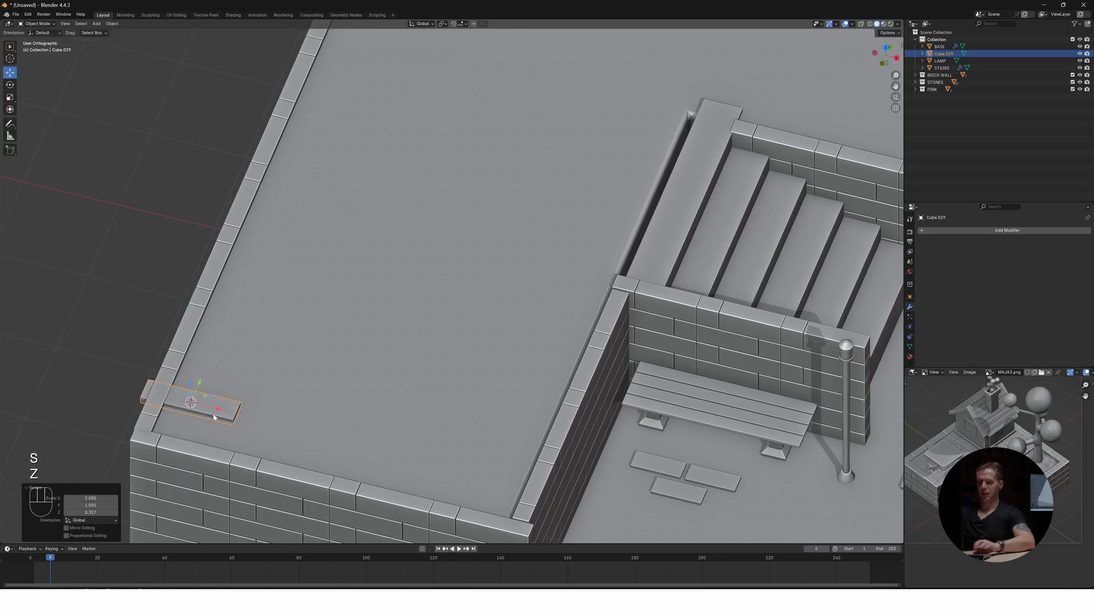
# Move the slab into the terrace corner so it sits just inside the brick border
pyautogui.press('KP_7')
pyautogui.moveTo(254, 444); pyautogui.dragTo(257, 466)
pyautogui.moveTo(287, 477); pyautogui.dragTo(237, 456, button='middle')
# In Edit Mode, duplicate the whole slab along X and place the copy end to end with a narrow gap
pyautogui.press('Tab')
pyautogui.press('a')
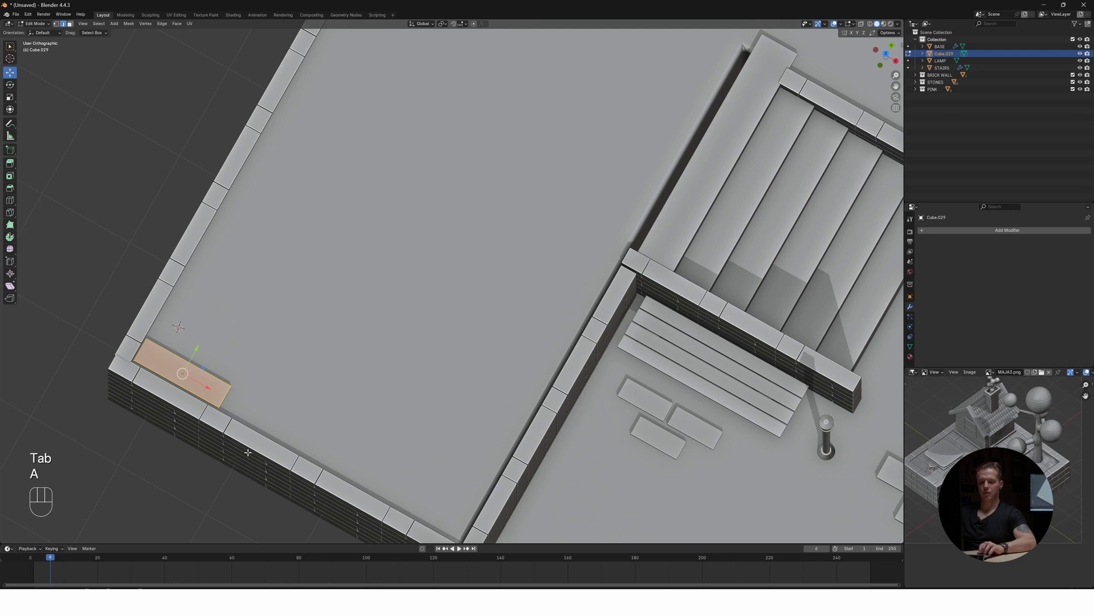
pyautogui.hotkey('shift', 'd')
pyautogui.press('x')
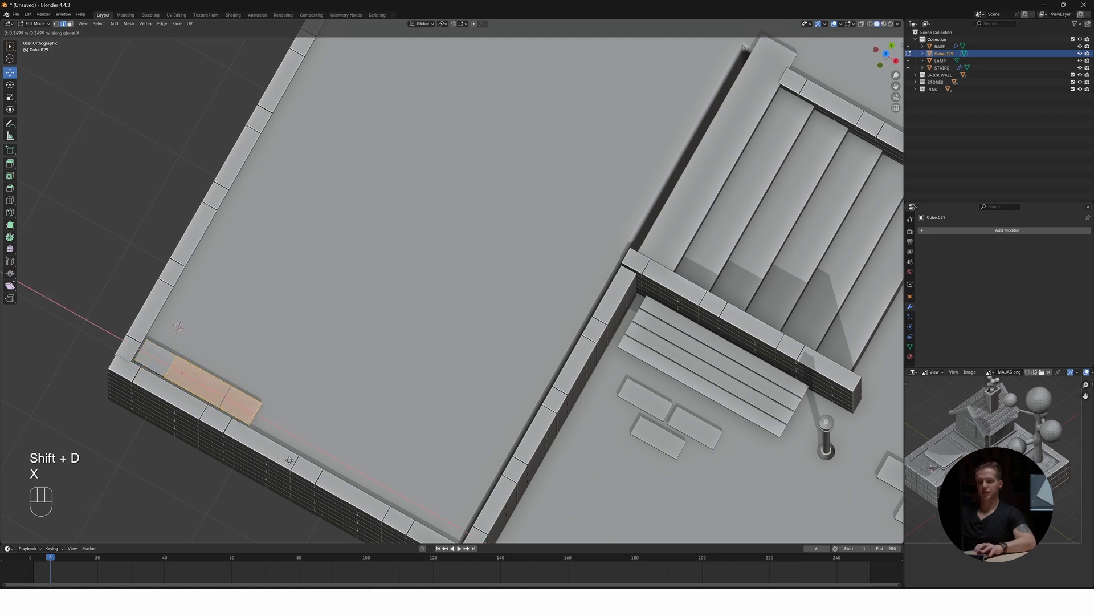
pyautogui.click(341, 488)
pyautogui.moveTo(348, 469); pyautogui.dragTo(339, 436, button='middle')
pyautogui.scroll(4, 276, 435)
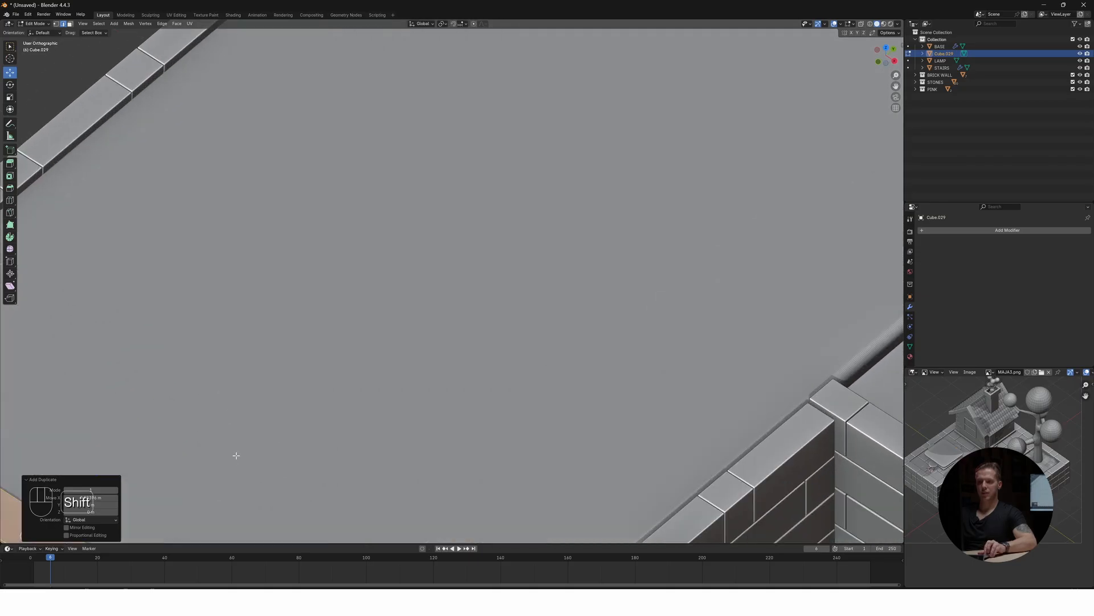
pyautogui.keyDown('shift'); pyautogui.moveTo(236, 454); pyautogui.dragTo(365, 420, button='middle'); pyautogui.keyUp('shift')
pyautogui.click(298, 464)
pyautogui.moveTo(317, 477); pyautogui.dragTo(232, 425)
pyautogui.hotkey('ctrl', 'z')
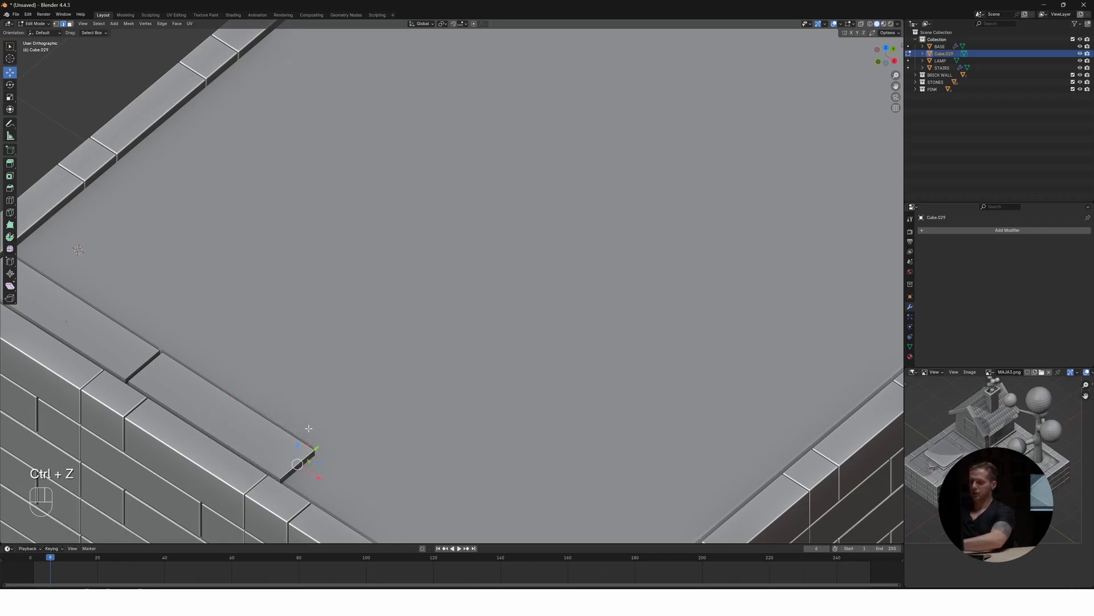
# Isolate the slabs in Local View, move the second slab's outer end face inward along X to shorten it, and leave Local View
pyautogui.press('KP_Divide')
pyautogui.click(594, 369)
pyautogui.press('3')
pyautogui.click(593, 371)
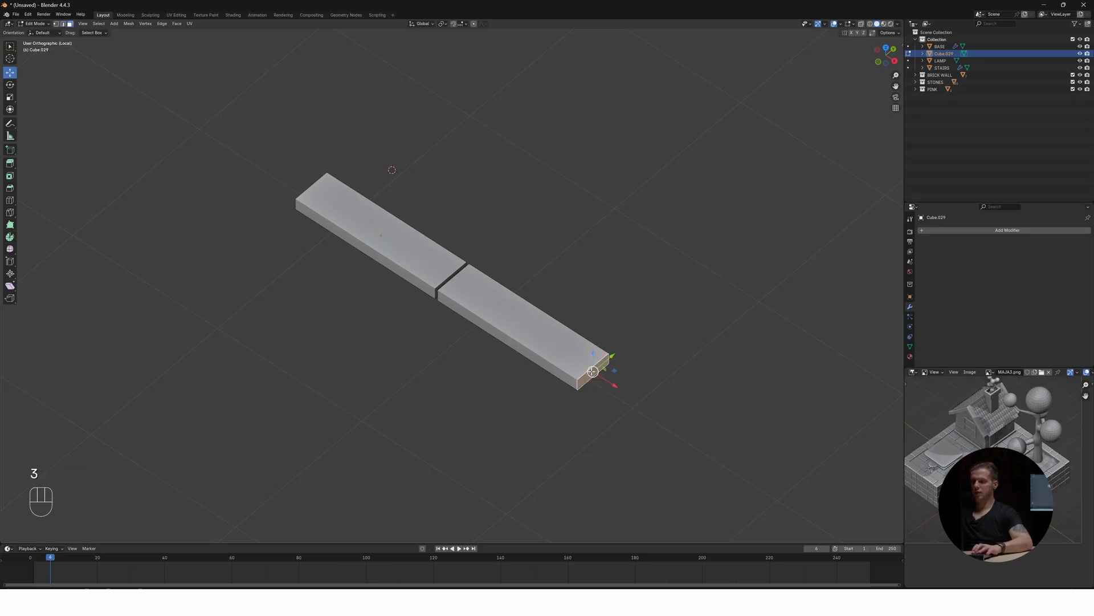
pyautogui.moveTo(616, 385); pyautogui.dragTo(513, 348)
pyautogui.press('KP_Divide')
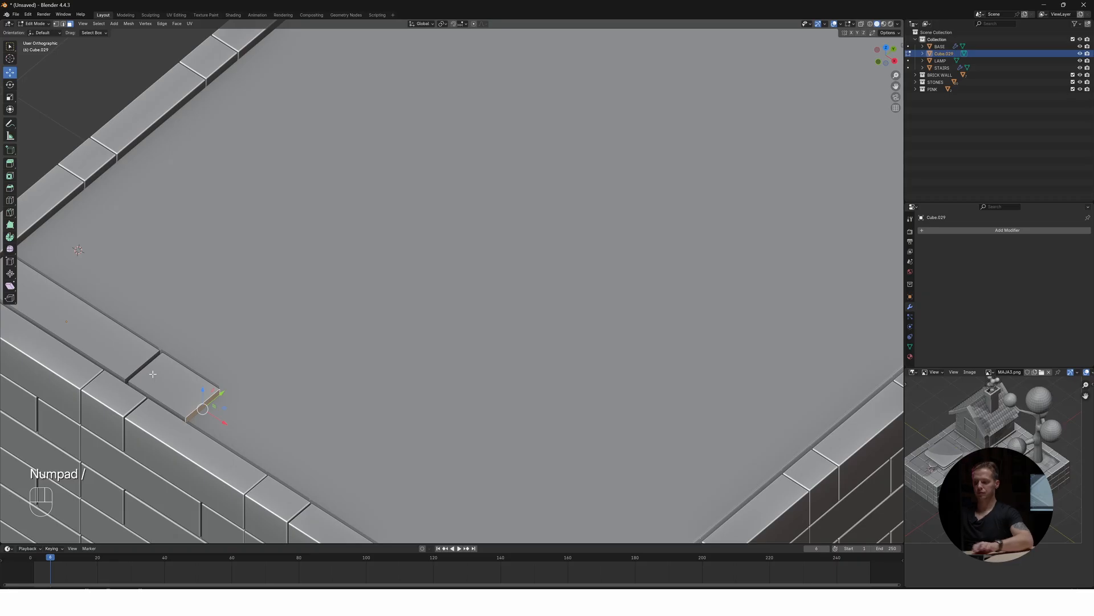
# From top view, duplicate the short slab and place the copy at the start of a second row, above the long slab
pyautogui.press('KP_7')
pyautogui.keyDown('shift'); pyautogui.moveTo(244, 393); pyautogui.dragTo(301, 374, button='middle'); pyautogui.keyUp('shift')
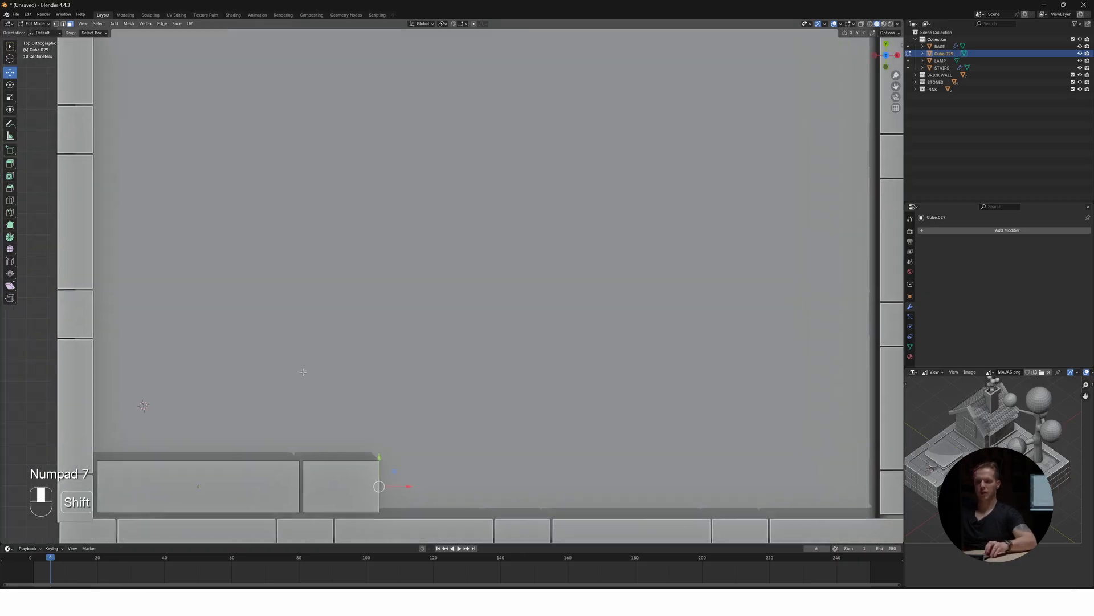
pyautogui.press('l')
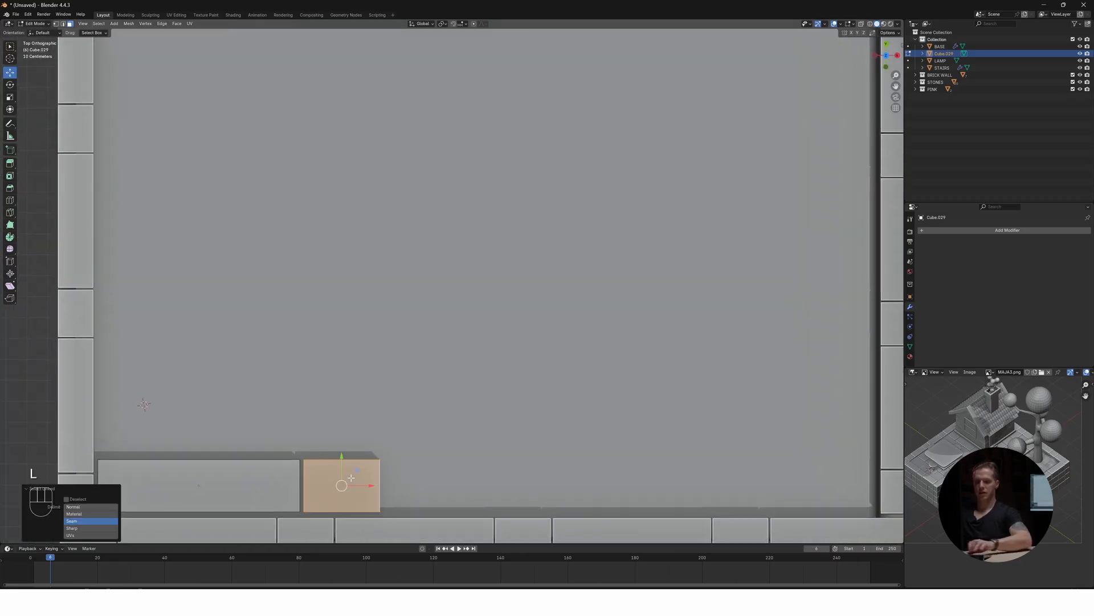
pyautogui.hotkey('shift', 'd')
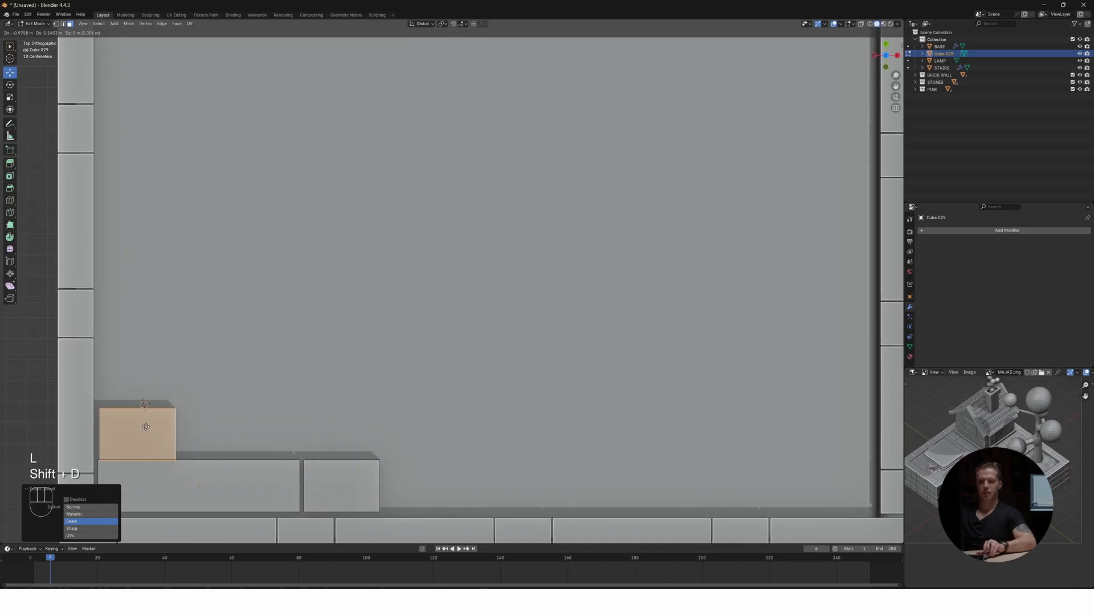
pyautogui.click(144, 423)
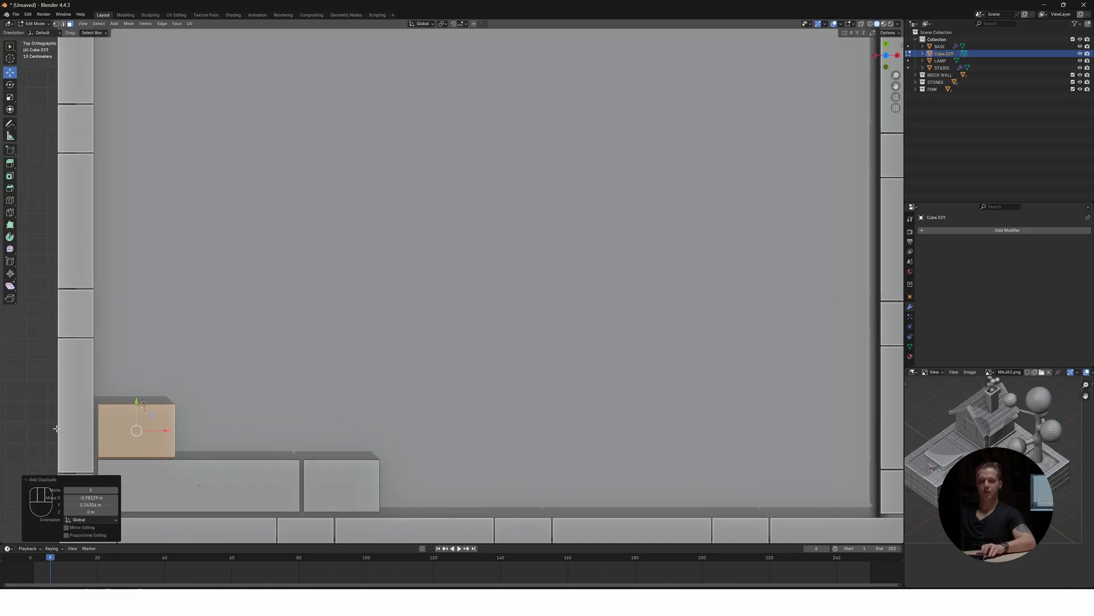
pyautogui.click(22, 421)
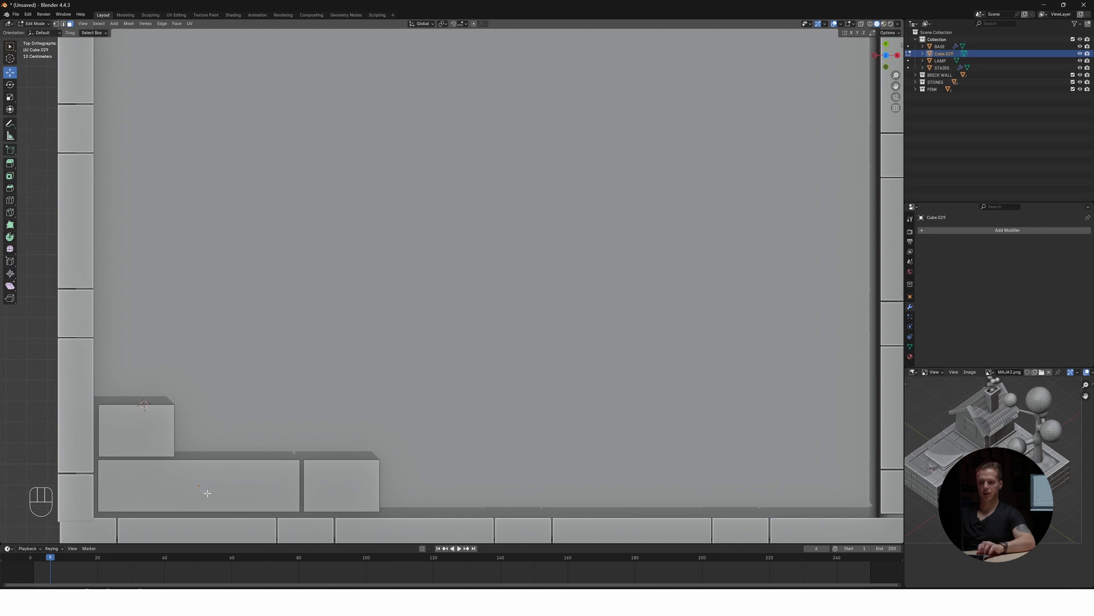
# Duplicate the long slab beside the short one in the second row and nudge it about 0.005 m in Y to align the gaps
pyautogui.press('l')
pyautogui.hotkey('shift', 'd')
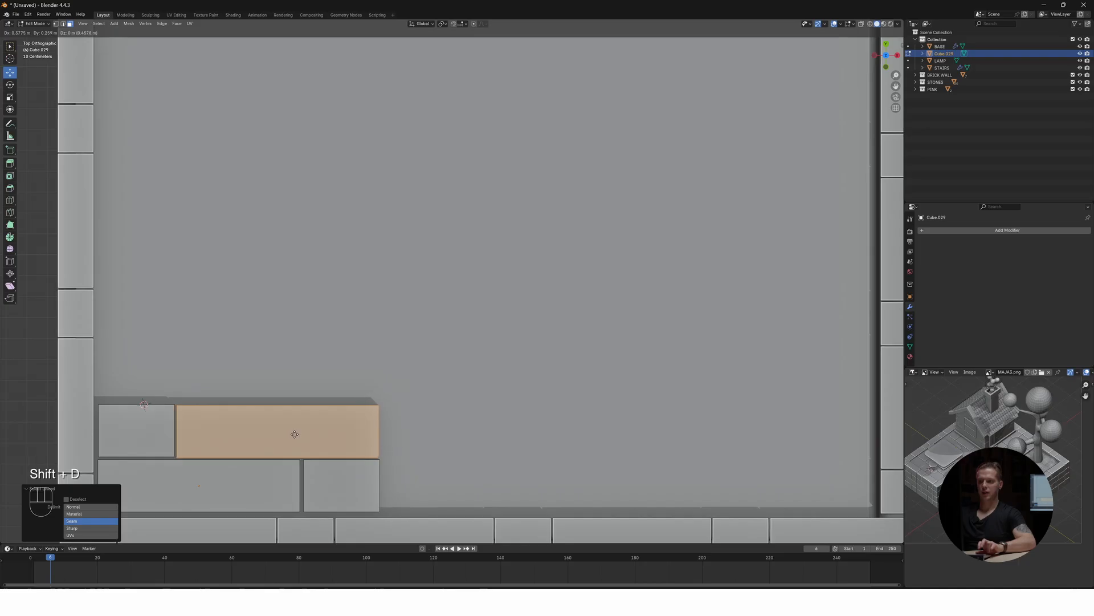
pyautogui.click(295, 434)
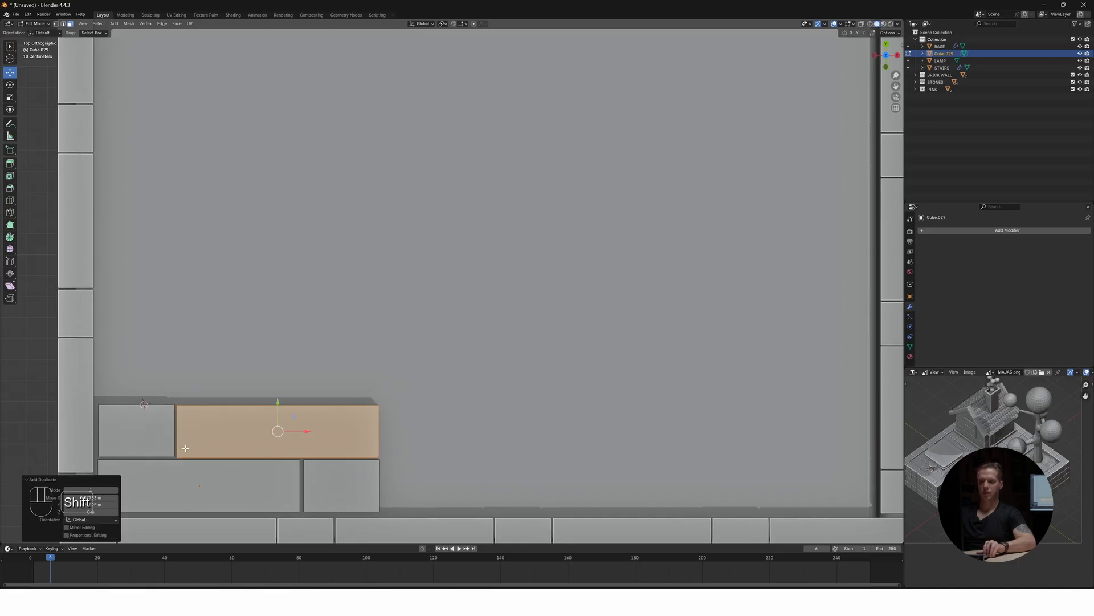
pyautogui.keyDown('shift'); pyautogui.moveTo(159, 464); pyautogui.dragTo(266, 413, button='middle'); pyautogui.keyUp('shift')
pyautogui.scroll(4, 266, 414)
pyautogui.keyDown('shift'); pyautogui.moveTo(329, 475); pyautogui.dragTo(471, 337, button='middle'); pyautogui.keyUp('shift')
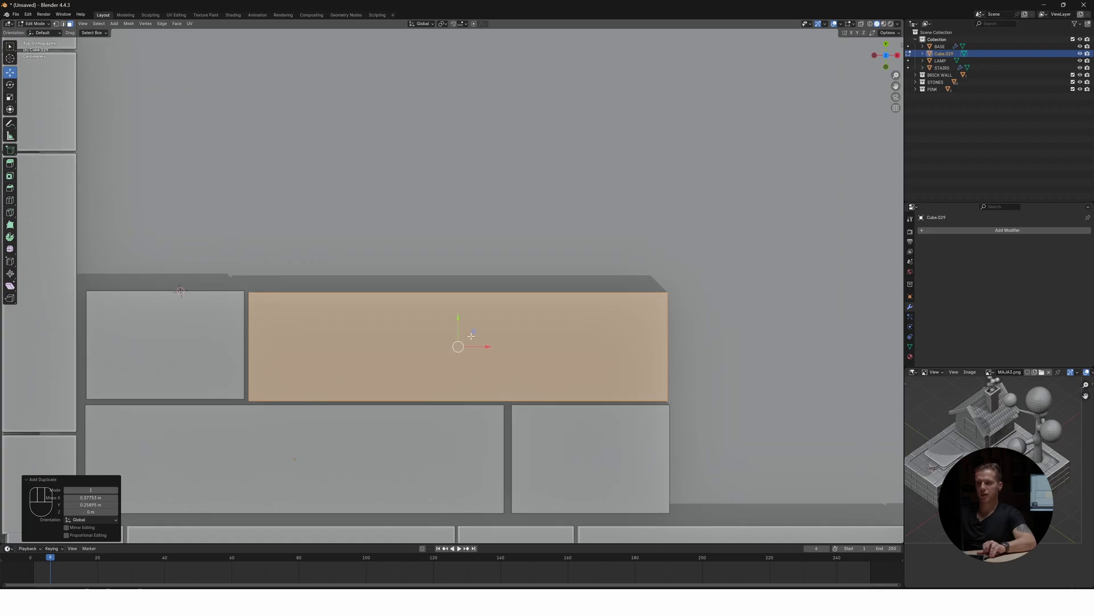
pyautogui.moveTo(459, 337); pyautogui.dragTo(447, 358)
pyautogui.scroll(-5, 438, 371)
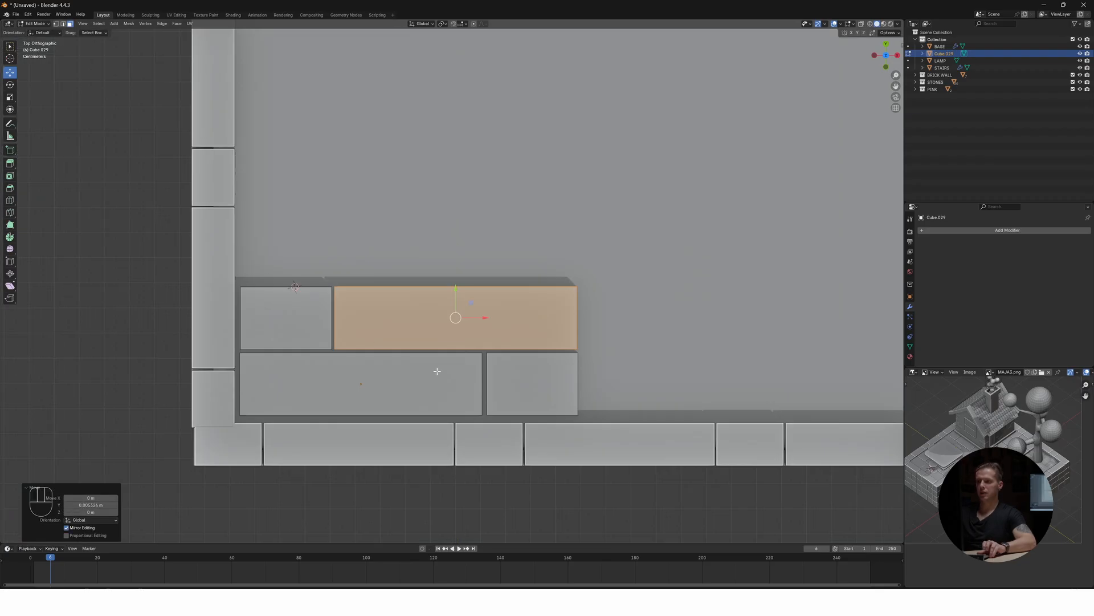
pyautogui.keyDown('shift'); pyautogui.moveTo(546, 323); pyautogui.dragTo(481, 343, button='middle'); pyautogui.keyUp('shift')
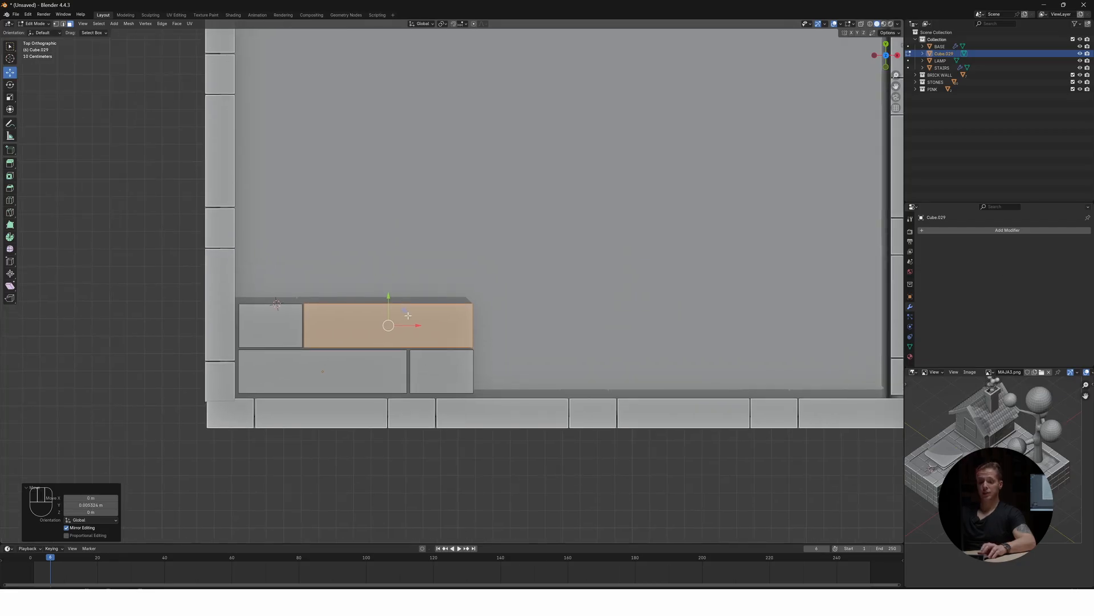
# Return to Object Mode and add an Array modifier to the slab group with a count of 3
pyautogui.press('Tab')
pyautogui.click(1003, 231)
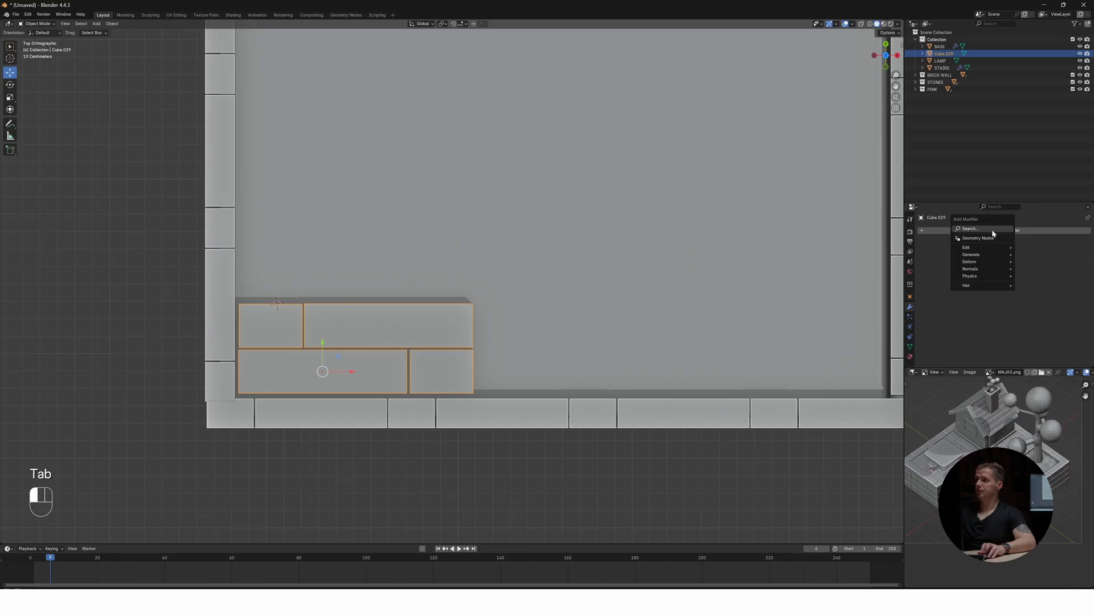
pyautogui.click(993, 229)
pyautogui.write('ARRA')
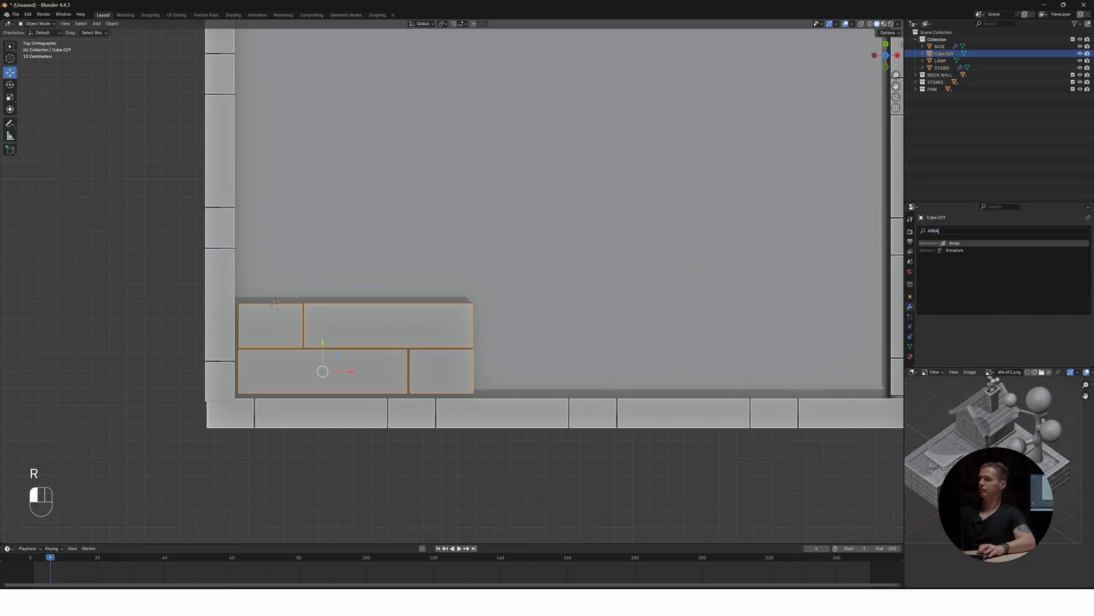
pyautogui.press('Return')
pyautogui.click(1029, 261)
pyautogui.write('3')
pyautogui.press('Return')
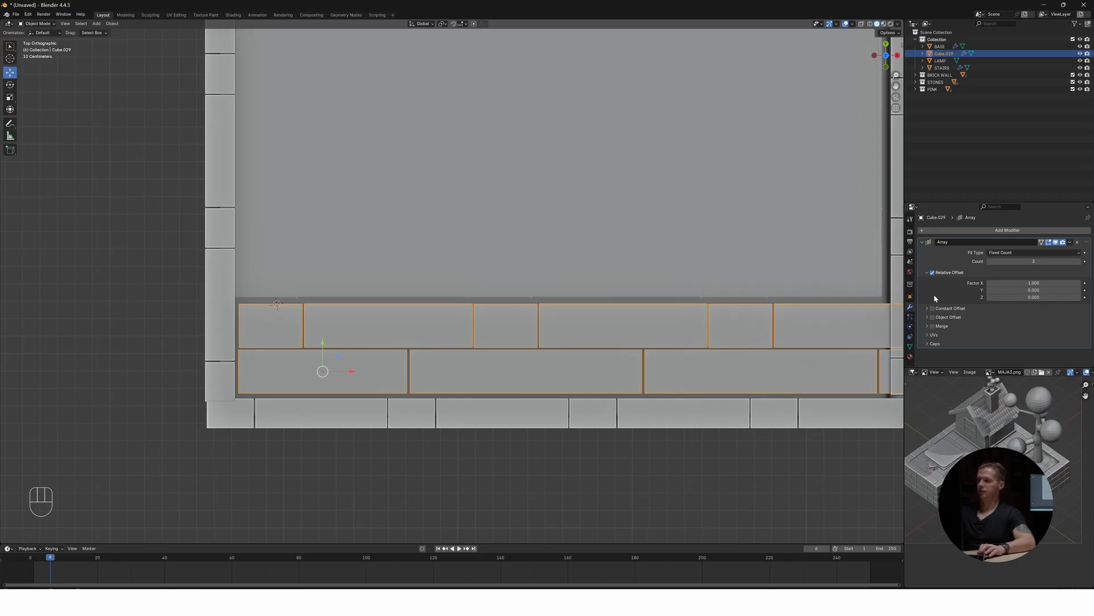
# Collapse the first Array modifier's settings and add a second Array modifier to the slab group
pyautogui.scroll(-2, 774, 301)
pyautogui.keyDown('shift'); pyautogui.moveTo(680, 282); pyautogui.dragTo(597, 344, button='middle'); pyautogui.keyUp('shift')
pyautogui.scroll(-2, 598, 344)
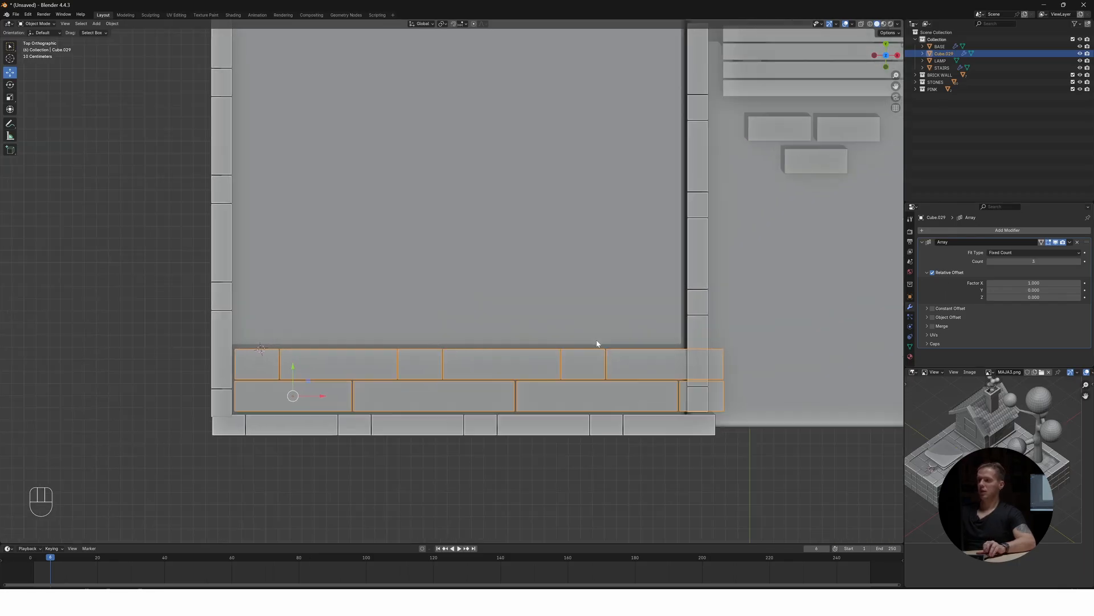
pyautogui.click(922, 242)
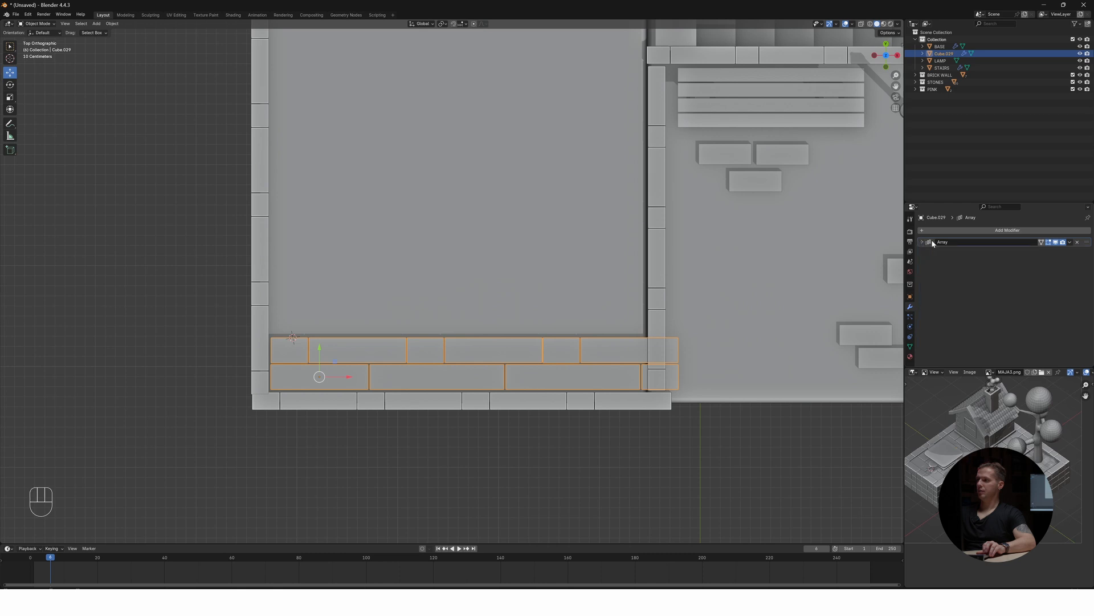
pyautogui.click(969, 230)
pyautogui.write('ARRAY')
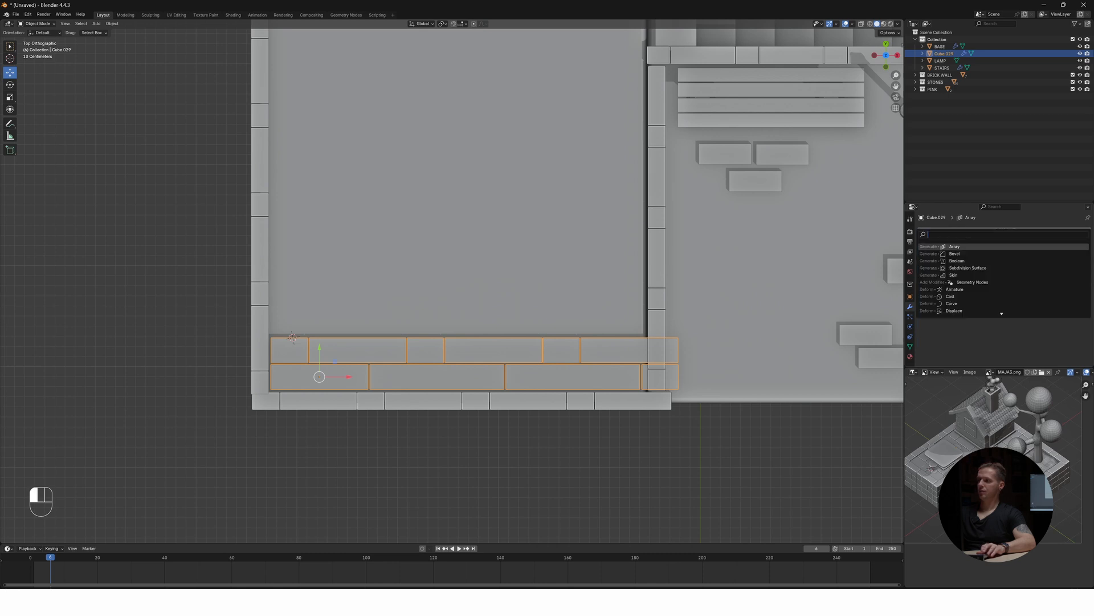
pyautogui.click(943, 250)
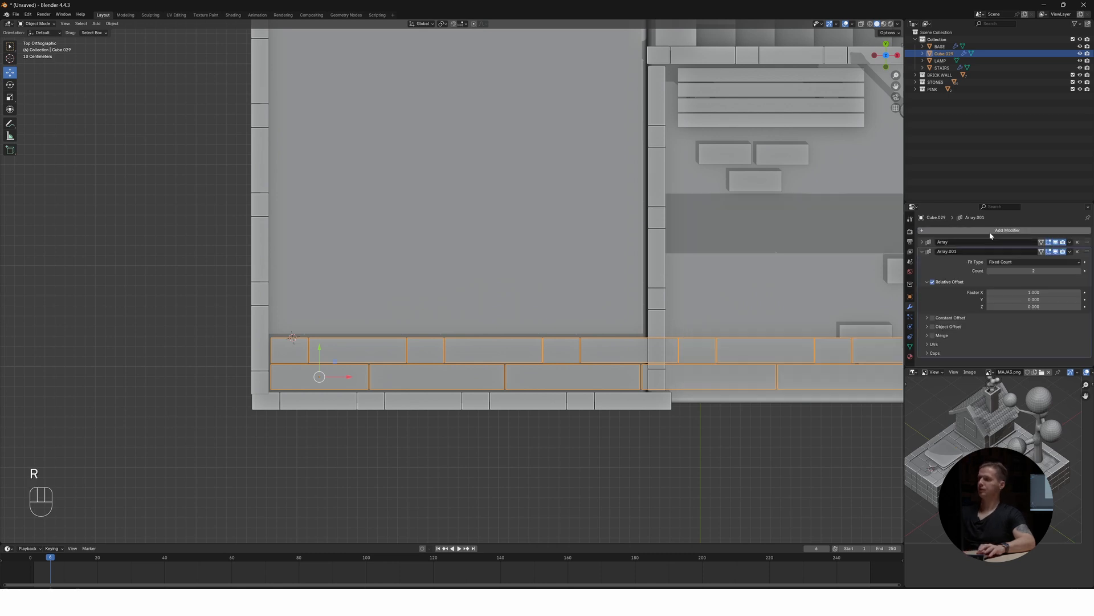
# Set the second Array modifier's count to 10 and its relative X offset factor to 0
pyautogui.click(1034, 271)
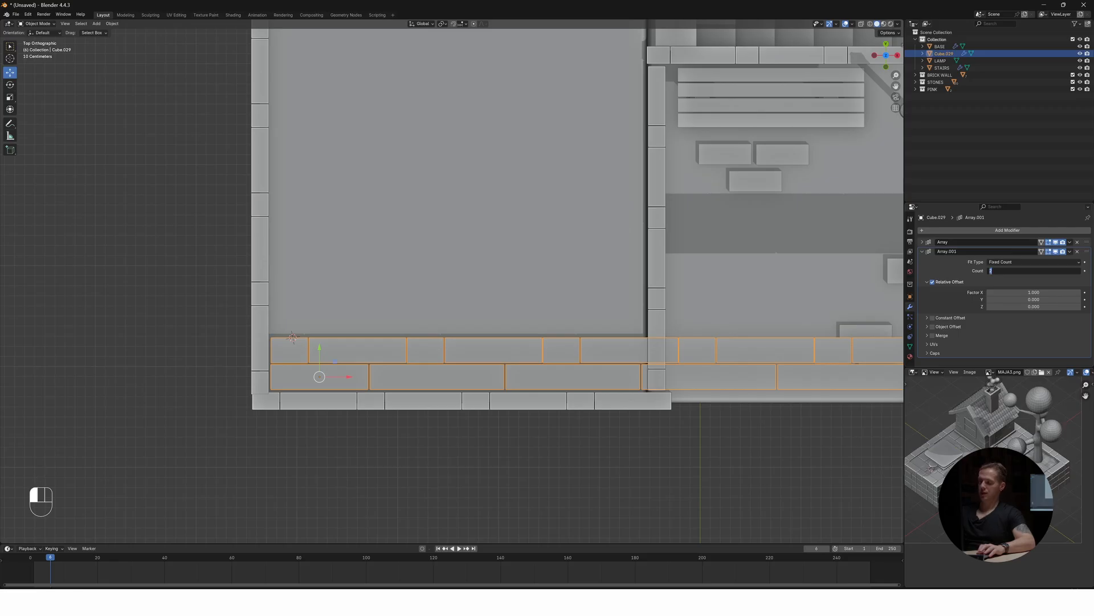
pyautogui.write('10')
pyautogui.press('Return')
pyautogui.click(1034, 293)
pyautogui.write('0')
pyautogui.press('Return')
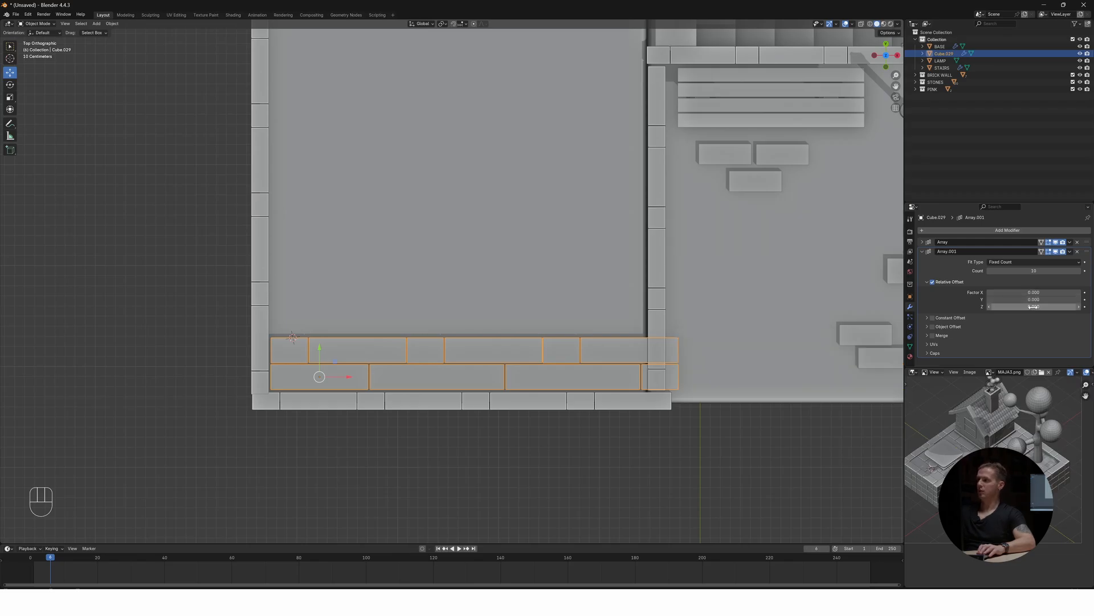
# Adjust the second Array's relative Y offset factor to about 1.03 so the slab rows repeat closely behind each other
pyautogui.click(1032, 299)
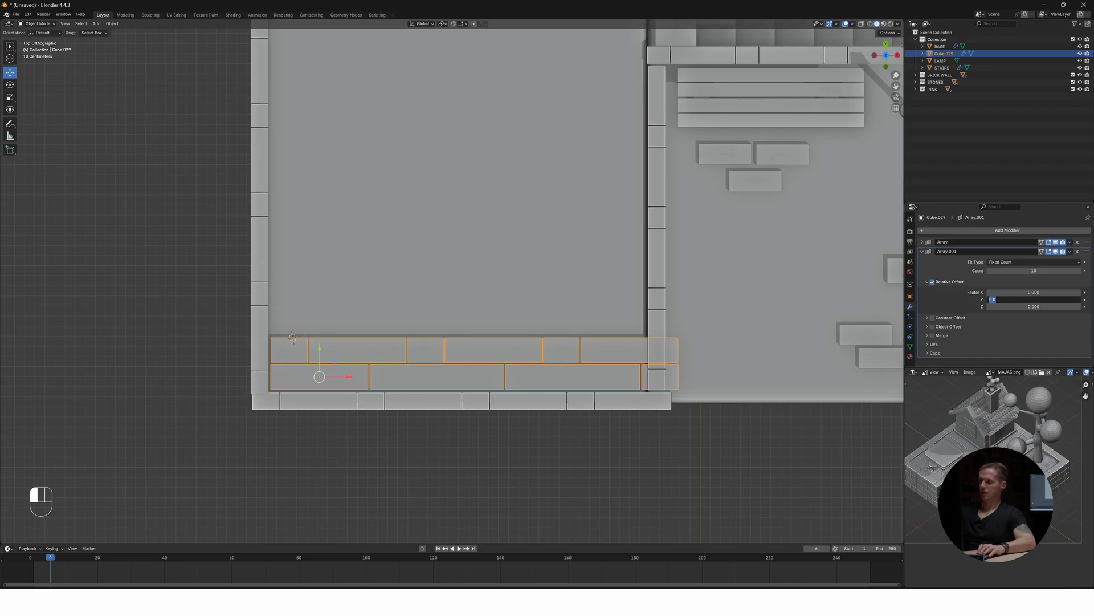
pyautogui.write('5')
pyautogui.press('Return')
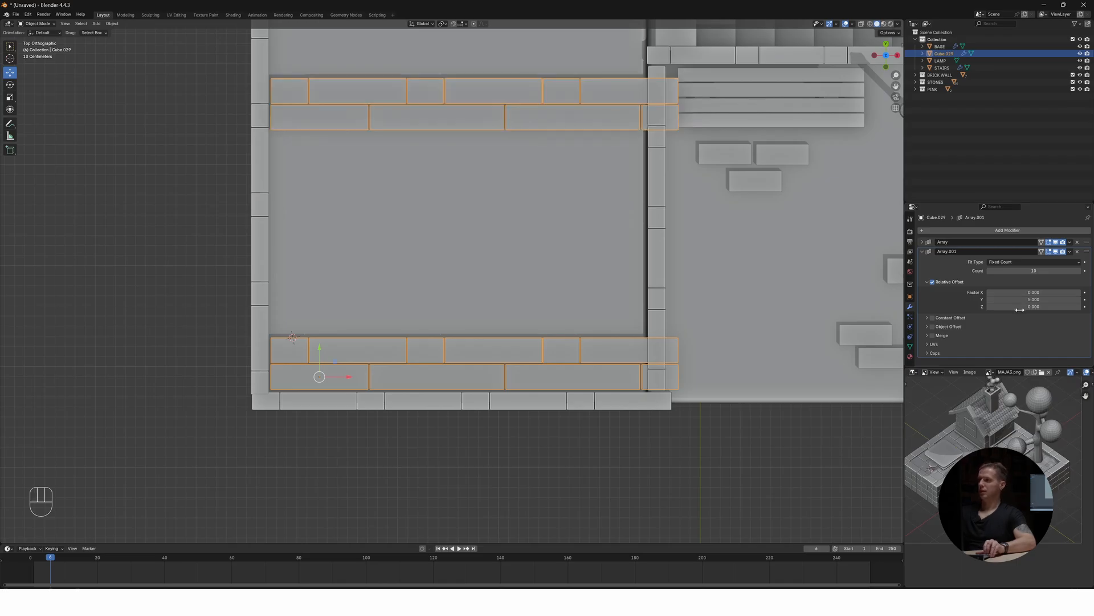
pyautogui.keyDown('shift'); pyautogui.moveTo(1032, 299); pyautogui.dragTo(986, 299); pyautogui.keyUp('shift')
pyautogui.scroll(-4, 784, 274)
pyautogui.keyDown('shift'); pyautogui.moveTo(551, 213); pyautogui.dragTo(513, 324, button='middle'); pyautogui.keyUp('shift')
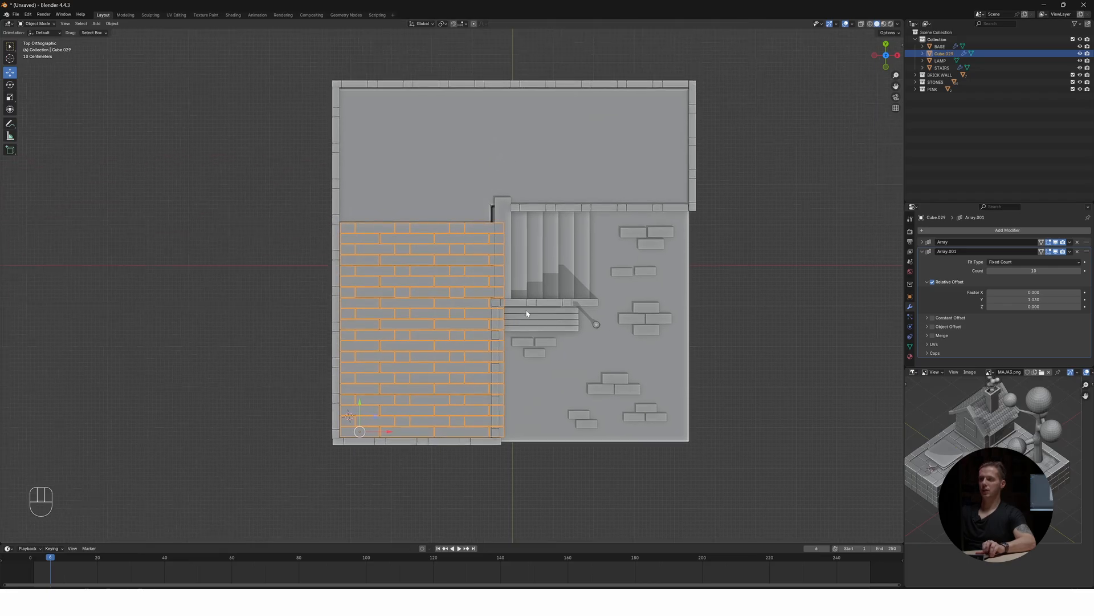
# Set the second Array's count to 16 so the slab rows reach the terrace's rear wall
pyautogui.click(1020, 271)
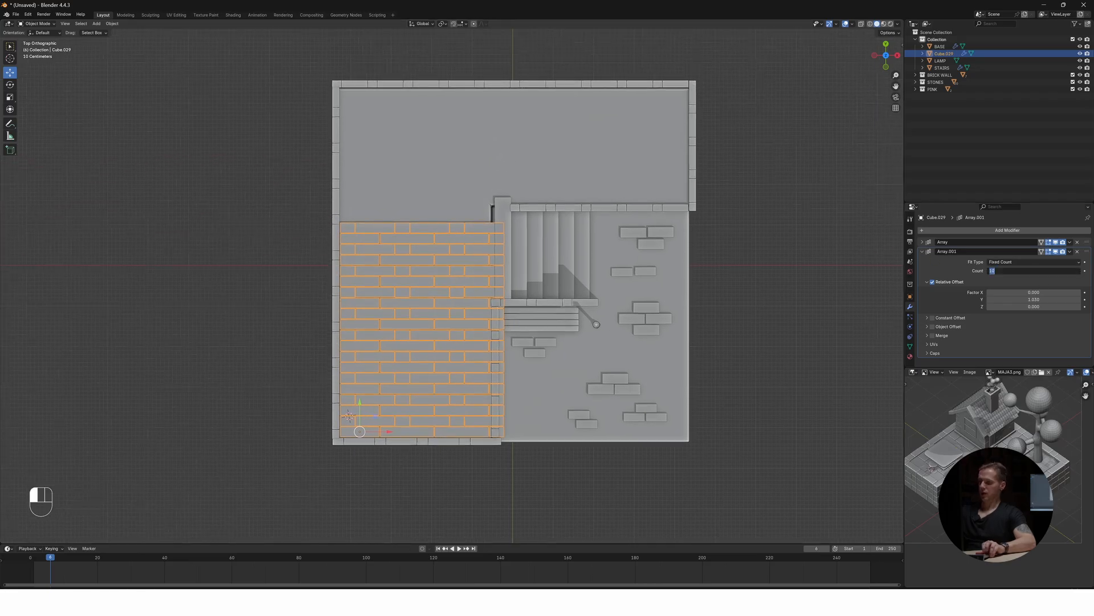
pyautogui.write('15')
pyautogui.press('Return')
pyautogui.click(1032, 271)
pyautogui.write('16')
pyautogui.press('Return')
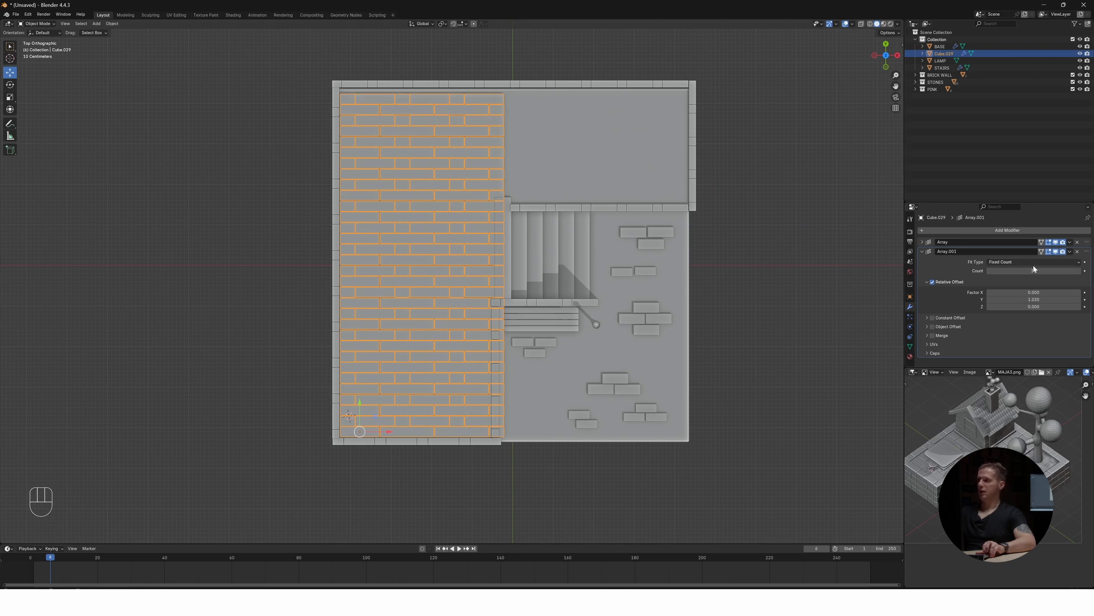
# Expand the first Array modifier and set its count to 7 so the slabs span the full terrace width
pyautogui.click(922, 241)
pyautogui.click(1032, 261)
pyautogui.write('8')
pyautogui.press('Return')
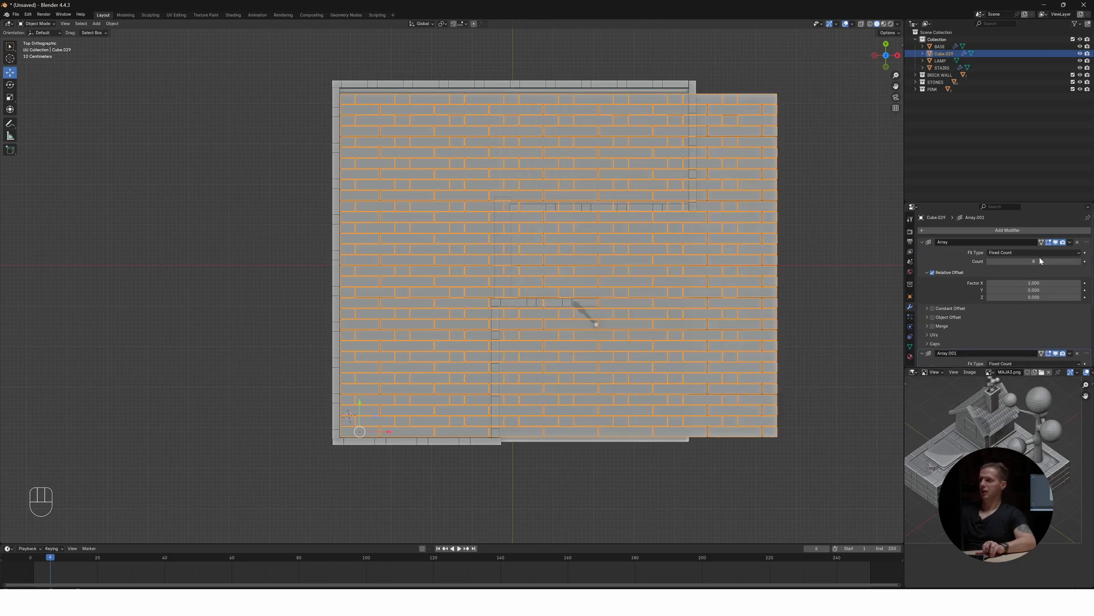
pyautogui.click(1036, 261)
pyautogui.write('7')
pyautogui.press('Return')
pyautogui.press('KP_7')
pyautogui.press('KP_Enter')
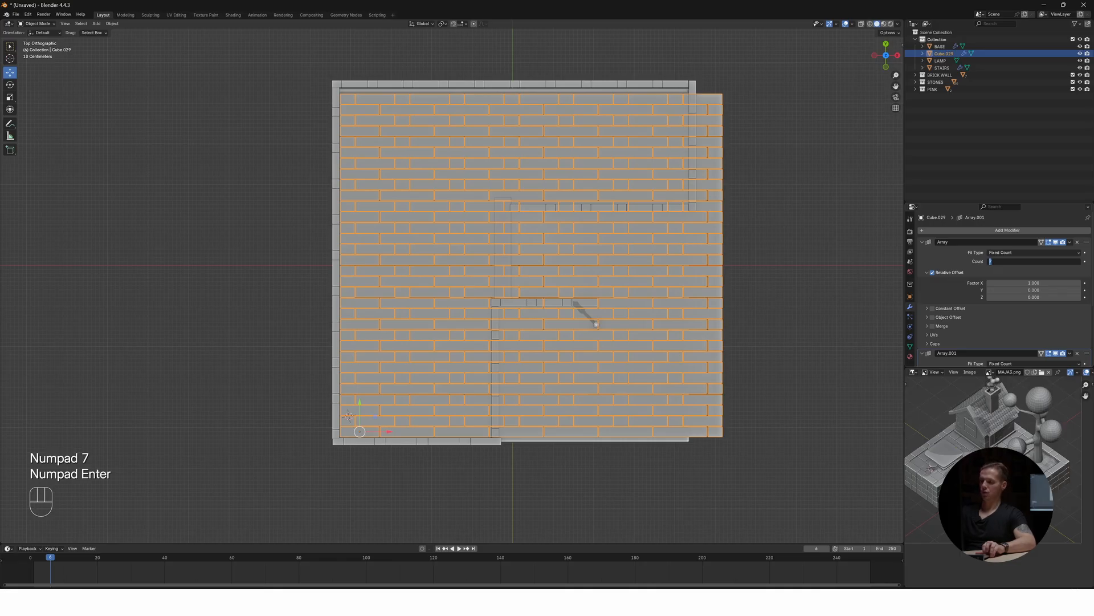
pyautogui.write('6')
pyautogui.press('Return')
pyautogui.click(1036, 261)
pyautogui.write('7')
pyautogui.press('Return')
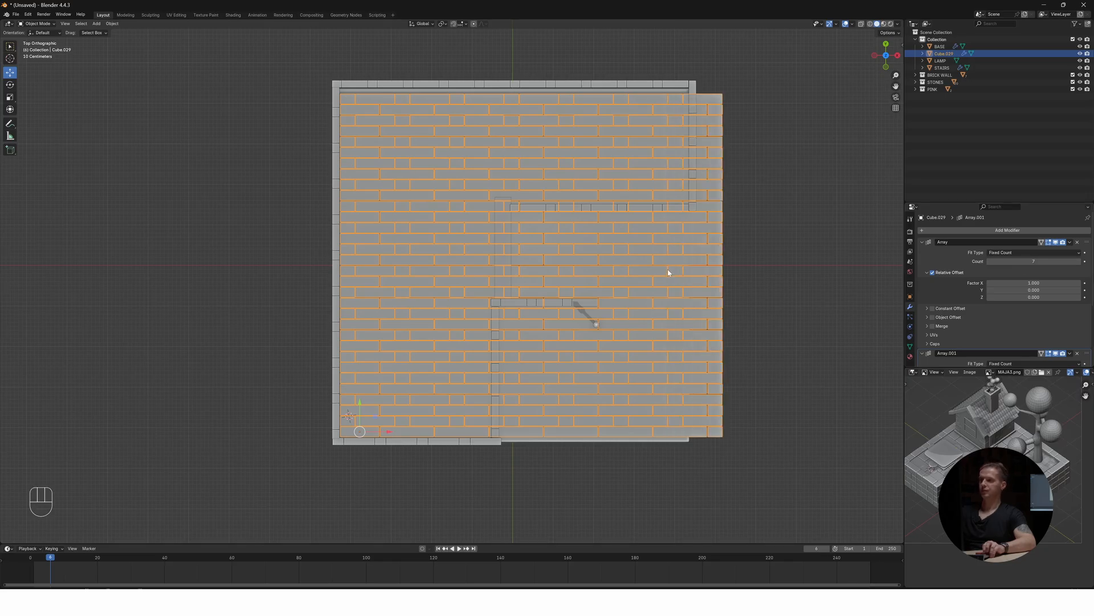
# In Edit Mode, select all the source slabs and scale them to about 1.02 along Y
pyautogui.press('Tab')
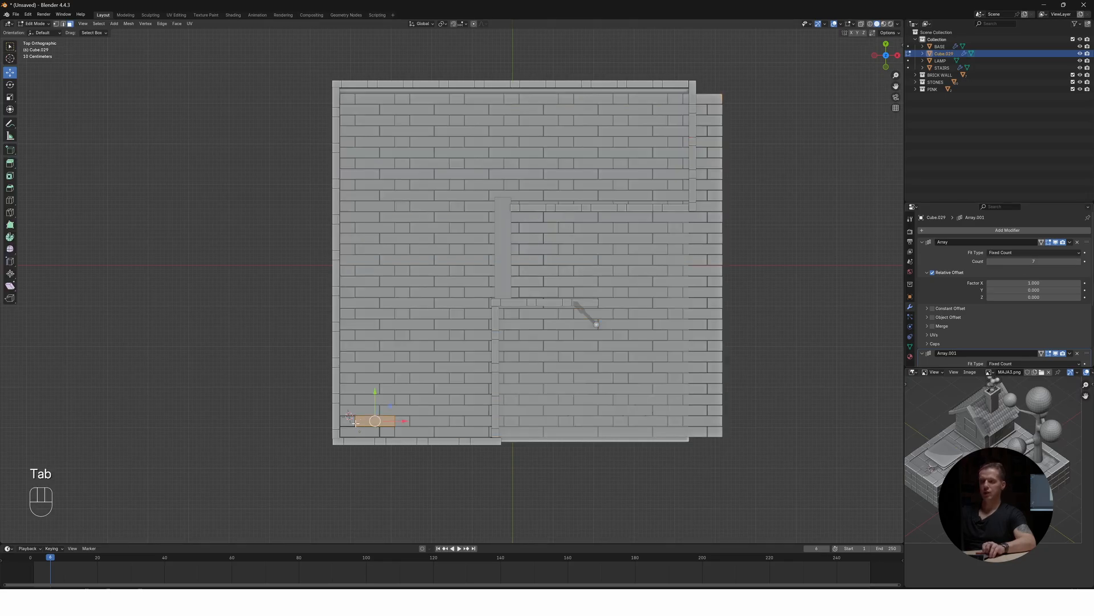
pyautogui.press('a')
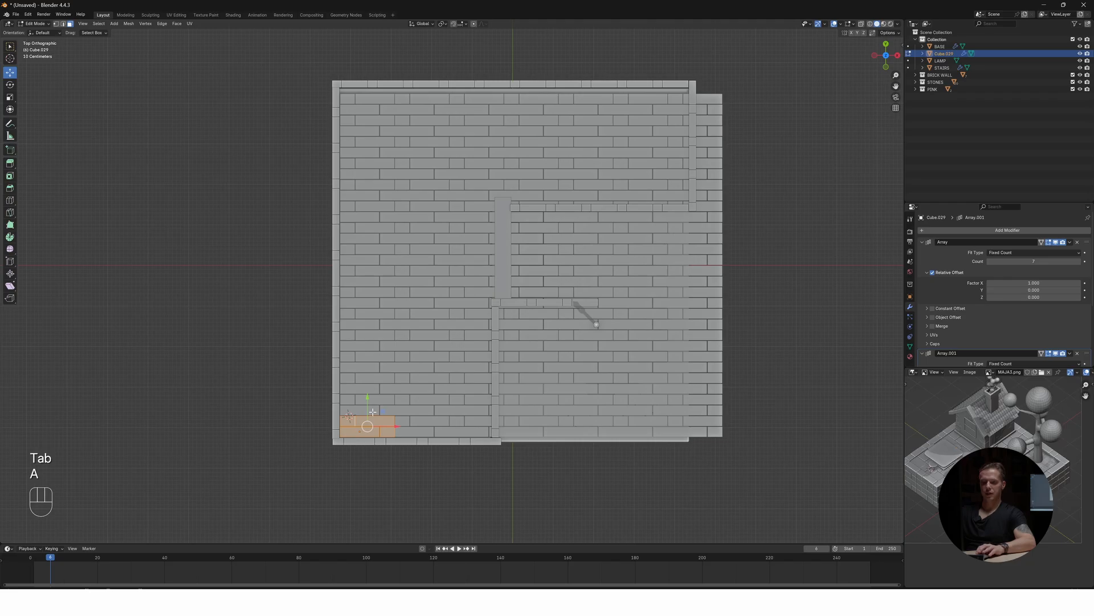
pyautogui.press('s')
pyautogui.press('y')
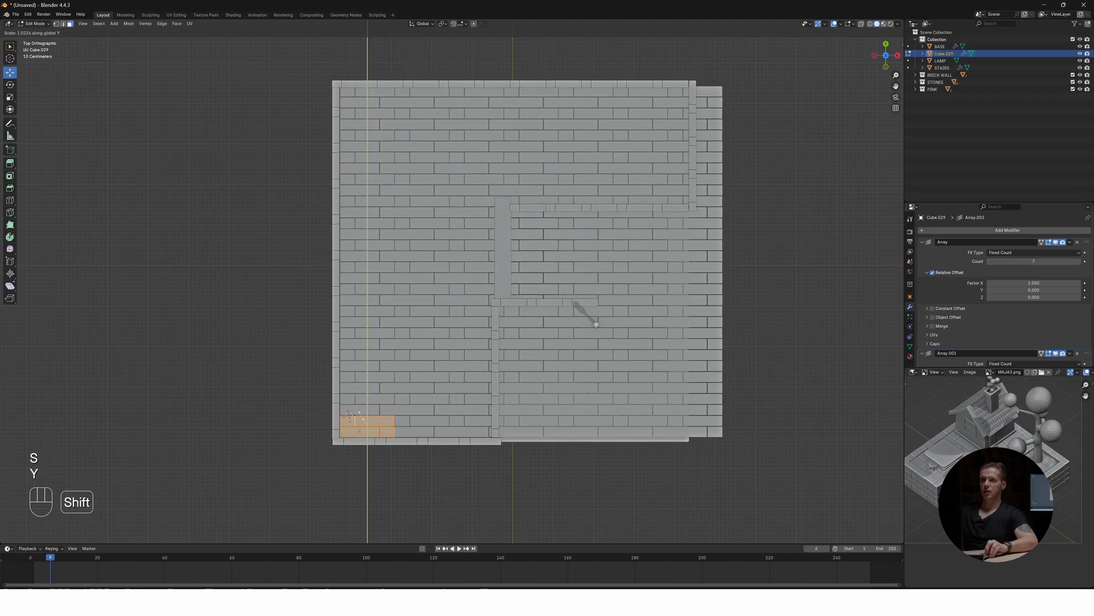
pyautogui.click(358, 414)
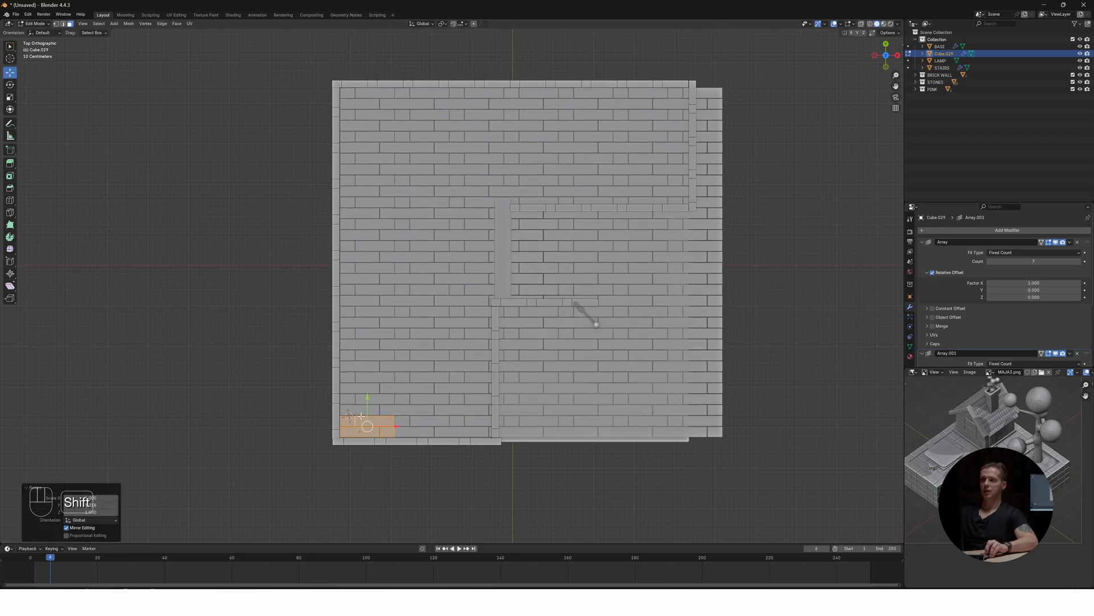
# Scale the selected source slabs to about 0.92 along X to fit the paving within the terrace width
pyautogui.press('s')
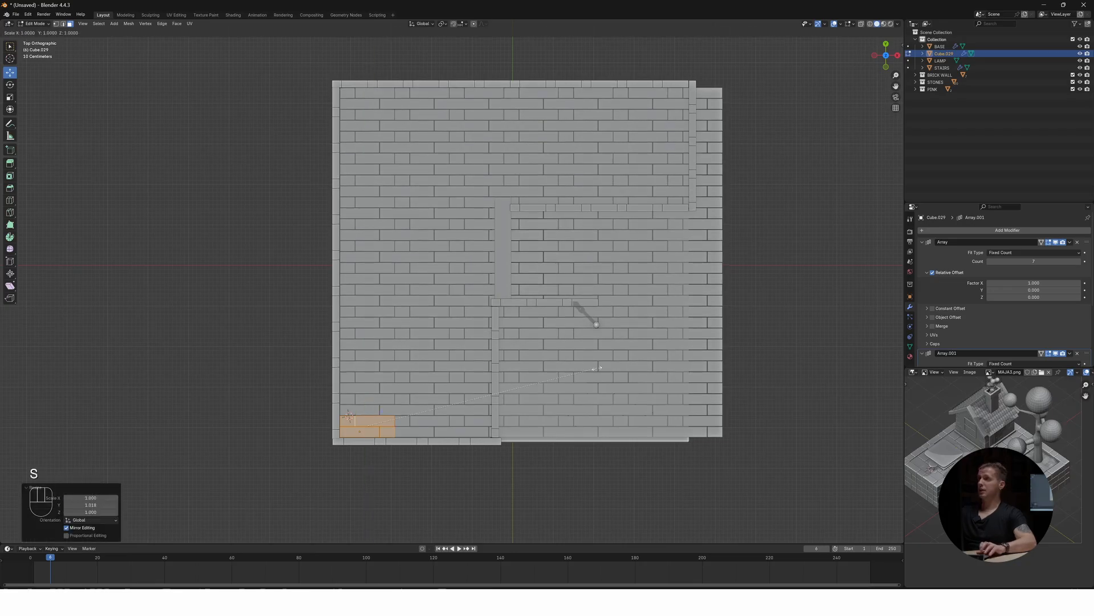
pyautogui.press('x')
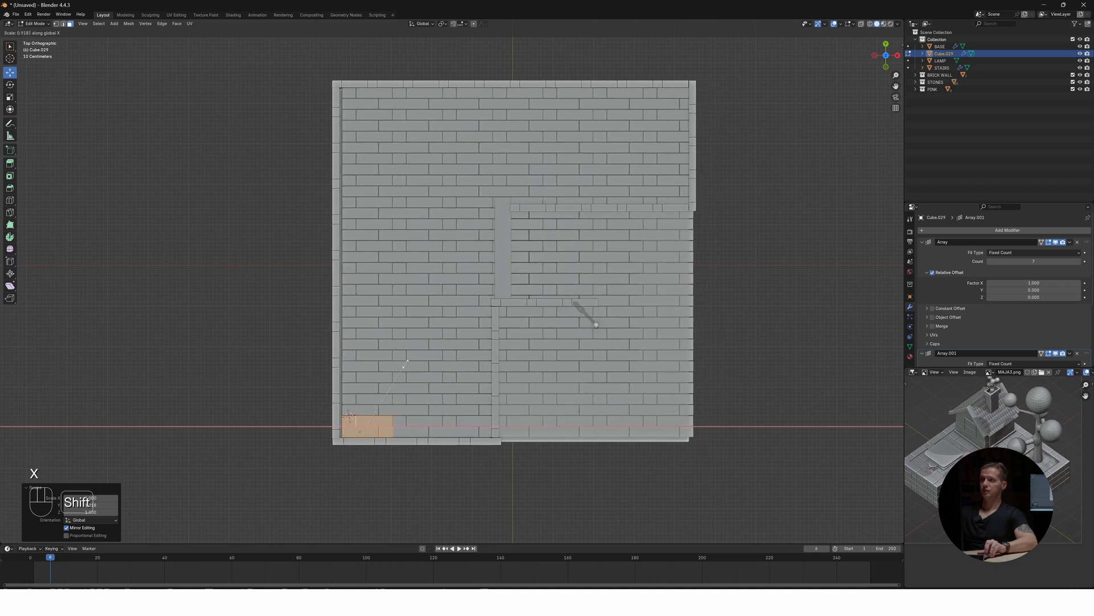
pyautogui.click(406, 362)
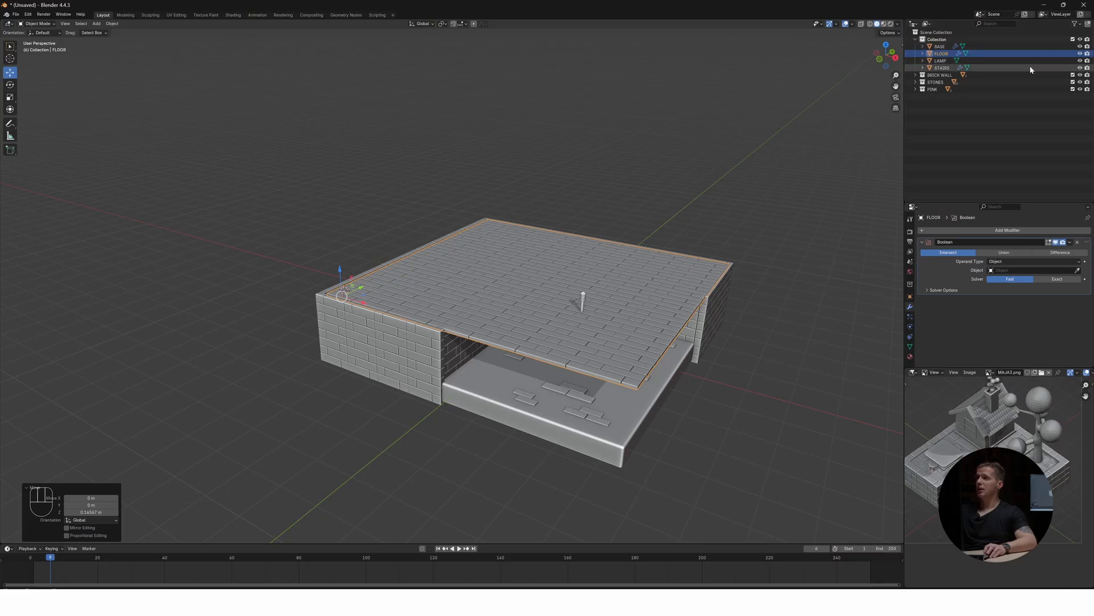
# Hide the LAMP and STAIRS objects and the three collections below them, leaving only BASE and FLOOR displayed
pyautogui.click(1010, 59)
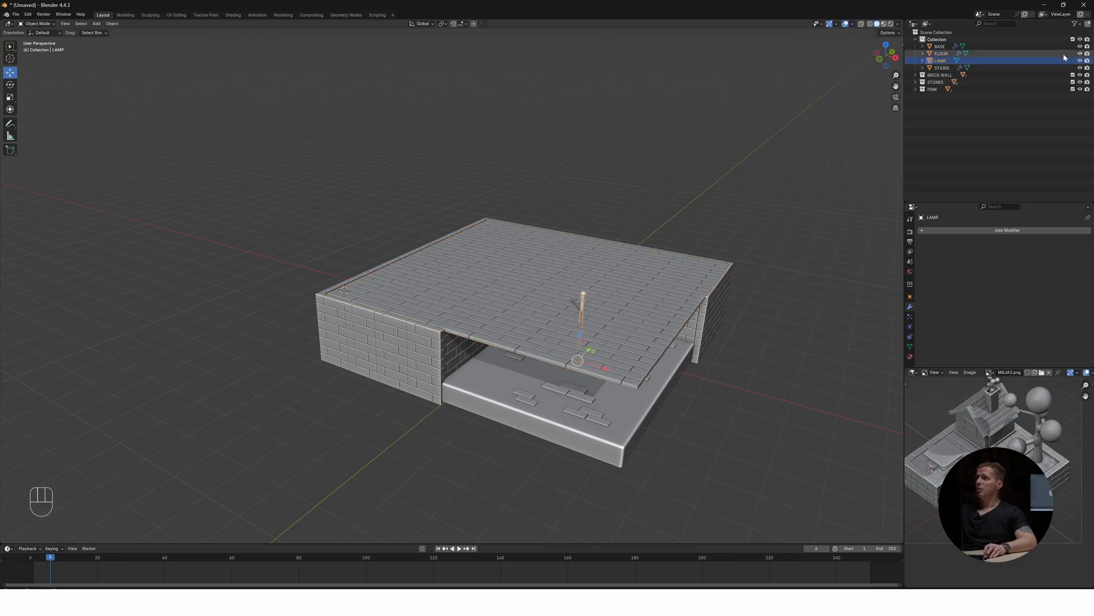
pyautogui.click(1080, 60)
pyautogui.click(1081, 68)
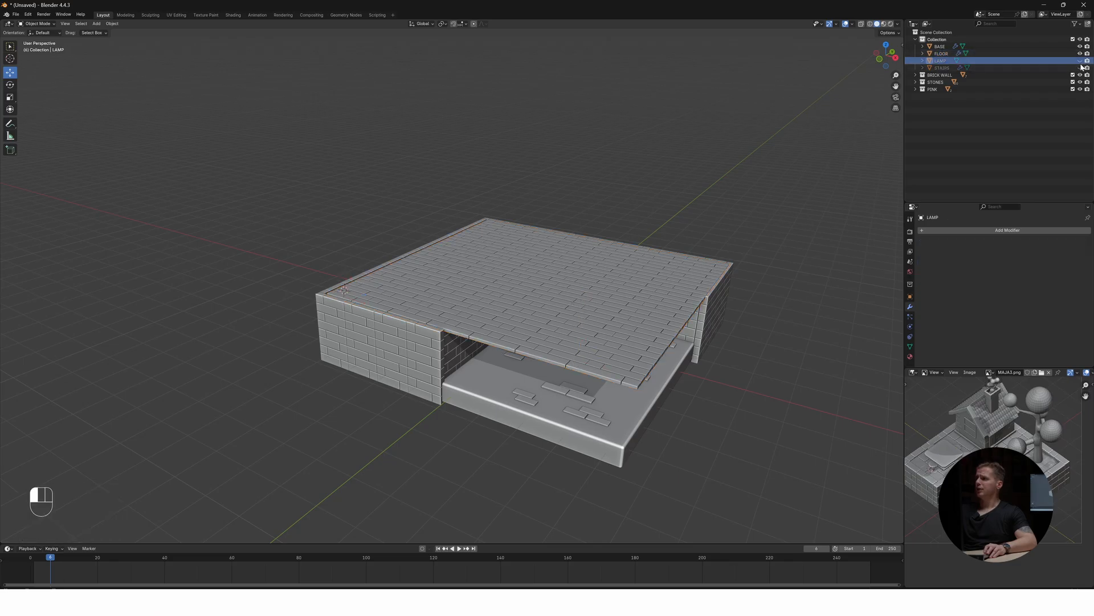
pyautogui.click(1081, 75)
pyautogui.click(1081, 82)
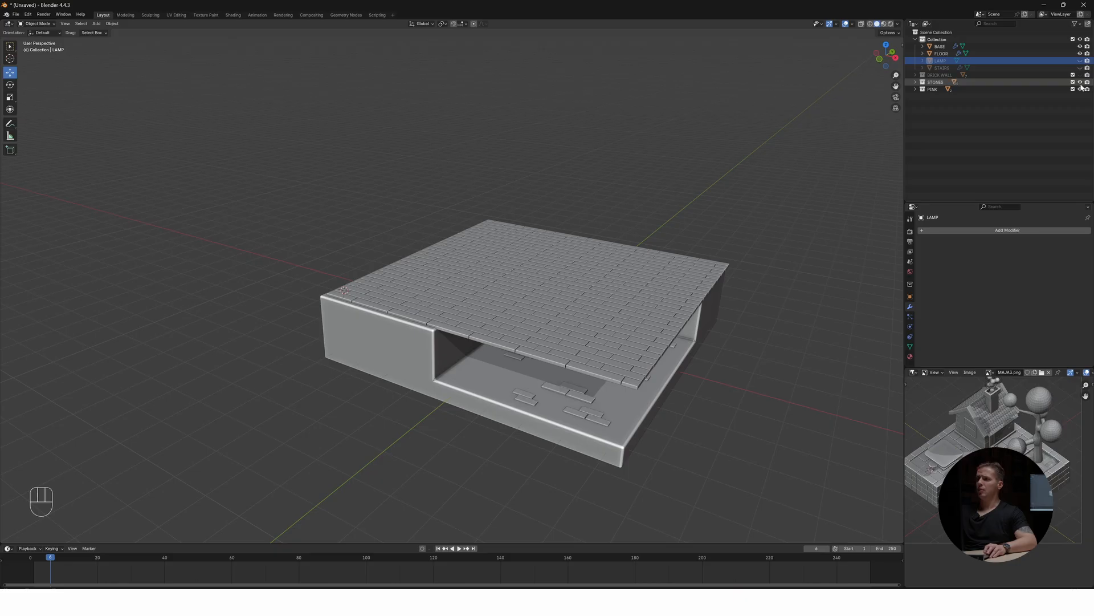
pyautogui.click(1080, 89)
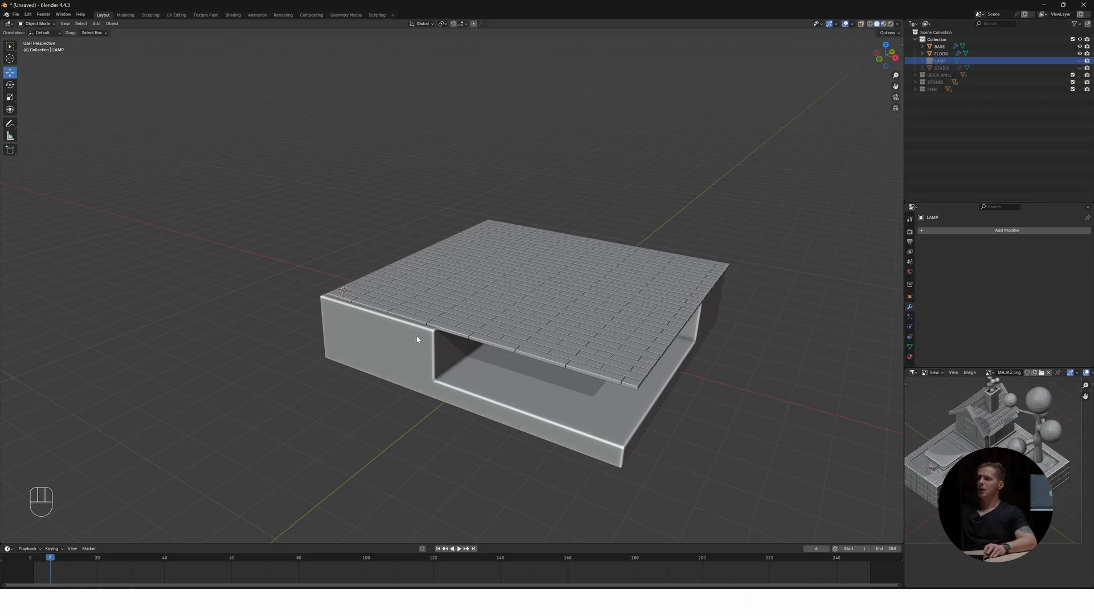
# Duplicate the BASE object in place and rename the copy MASK
pyautogui.click(940, 47)
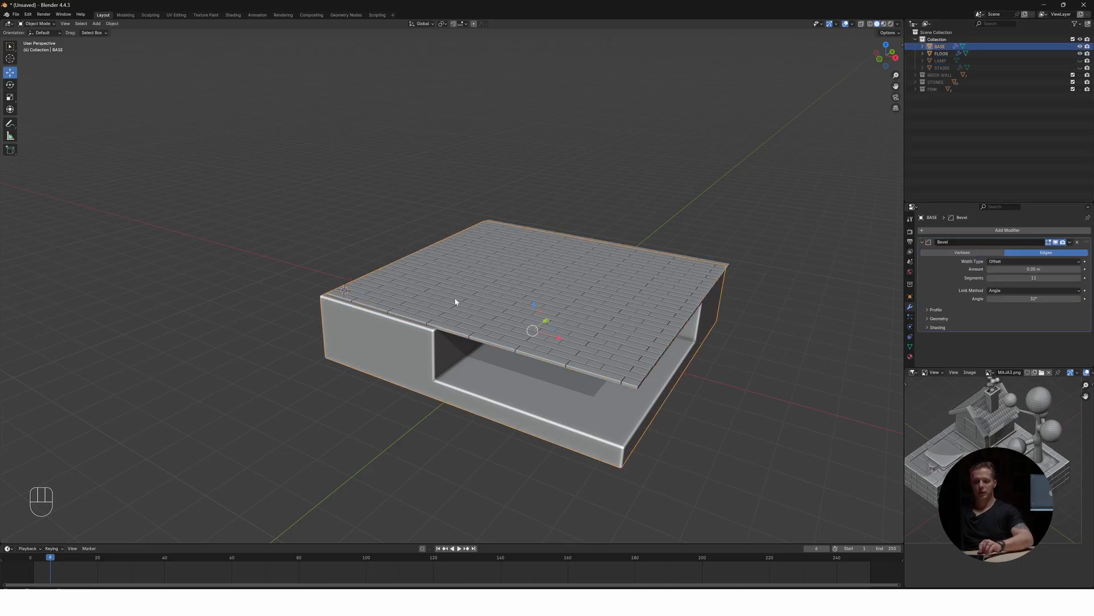
pyautogui.hotkey('shift', 'd')
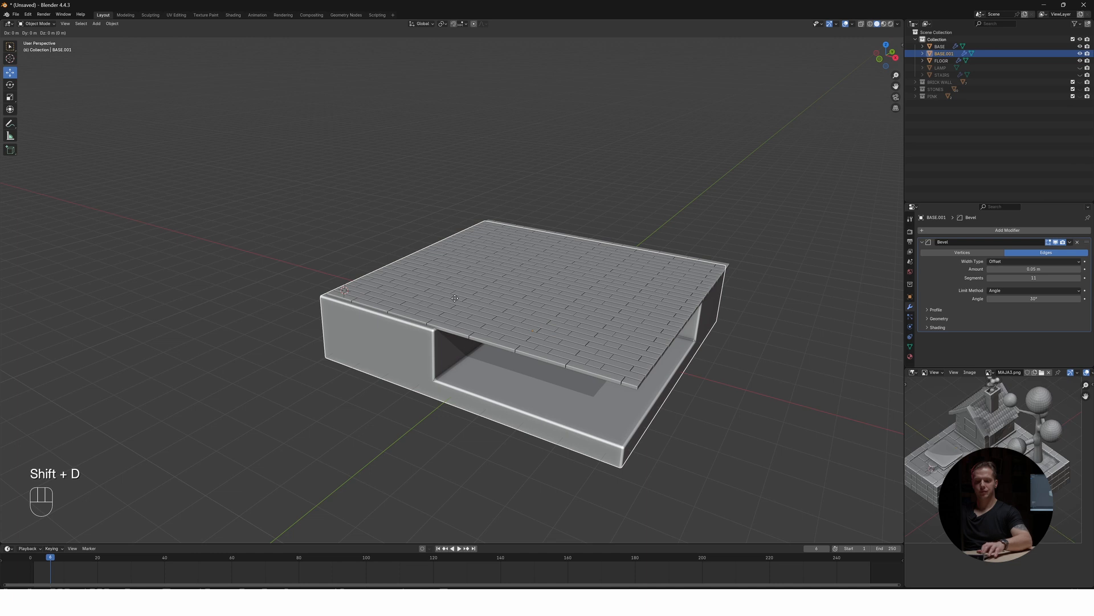
pyautogui.press('Escape')
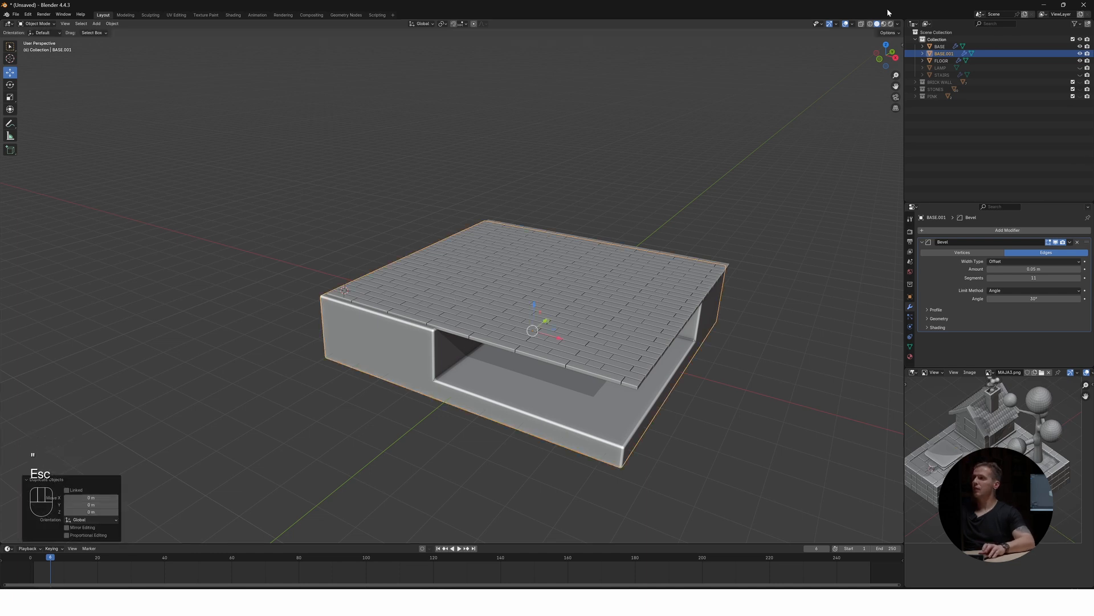
pyautogui.click(950, 54)
pyautogui.doubleClick(947, 53)
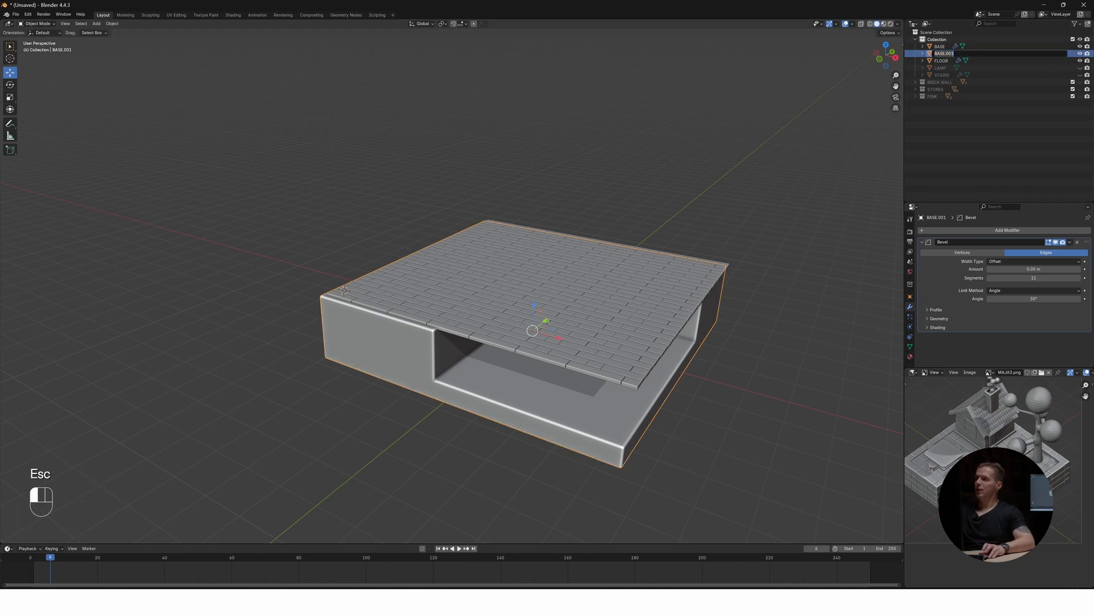
pyautogui.write('MAS')
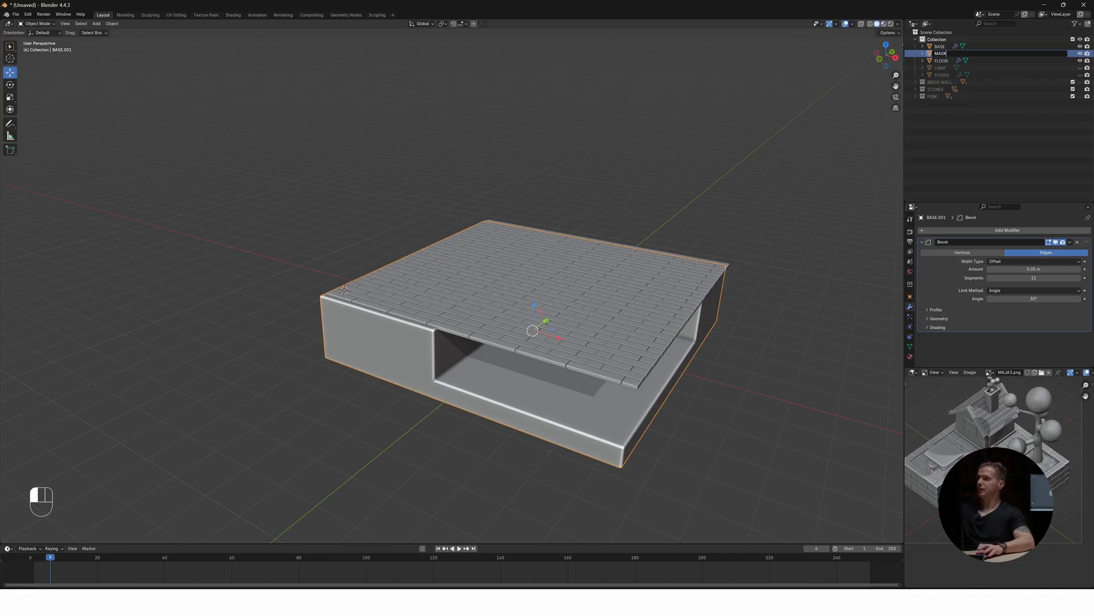
pyautogui.write('K')
pyautogui.press('Return')
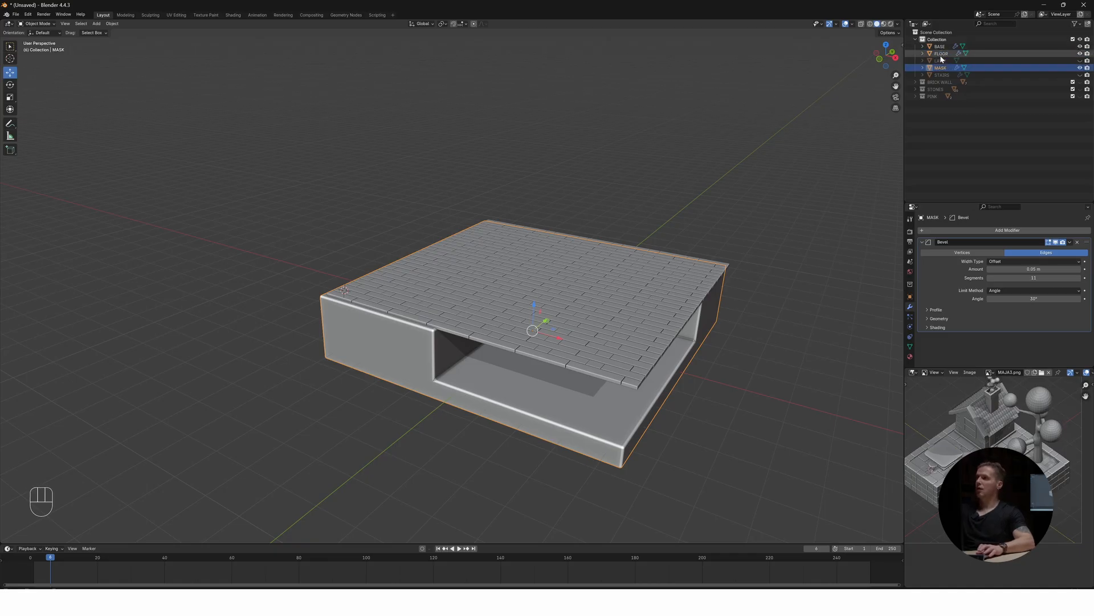
# Remove the existing Boolean modifier from FLOOR and add a fresh Boolean modifier to it
pyautogui.click(944, 54)
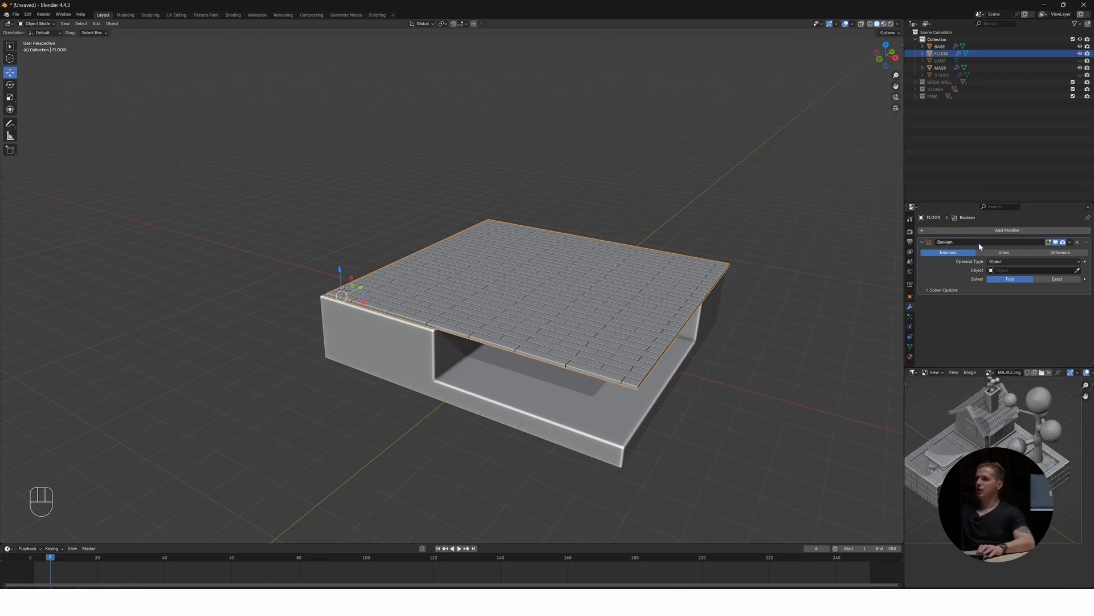
pyautogui.click(1078, 243)
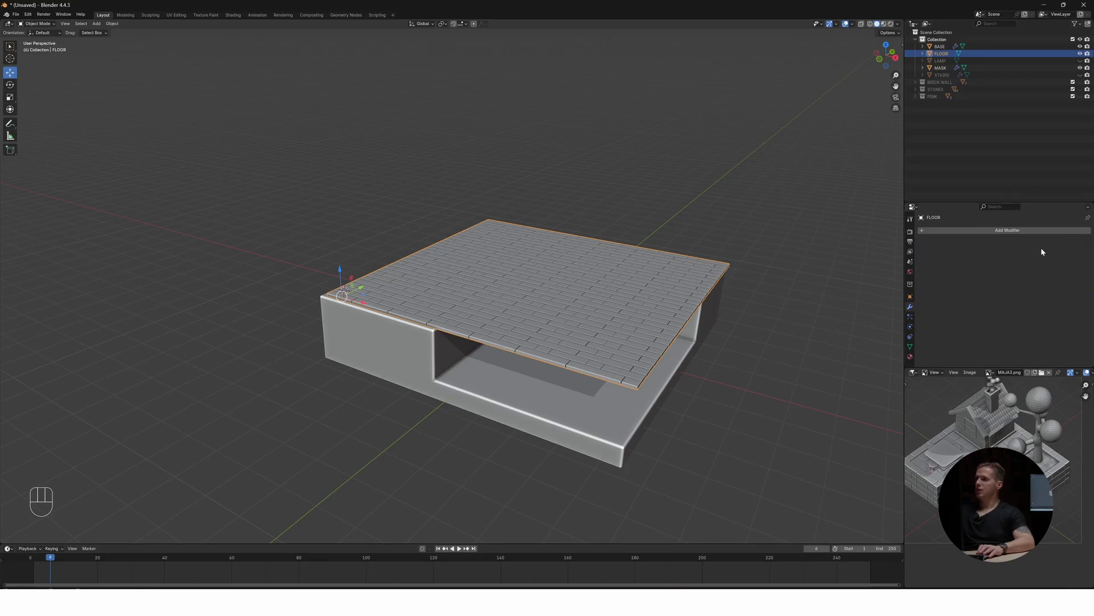
pyautogui.click(970, 229)
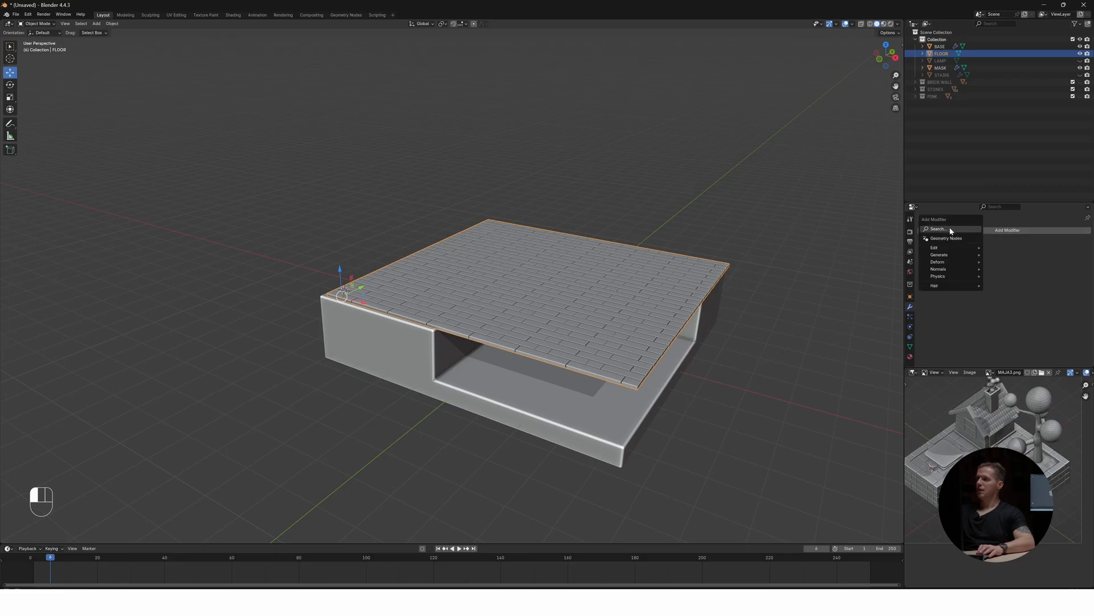
pyautogui.write('Bl')
pyautogui.press('BackSpace')
pyautogui.press('BackSpace')
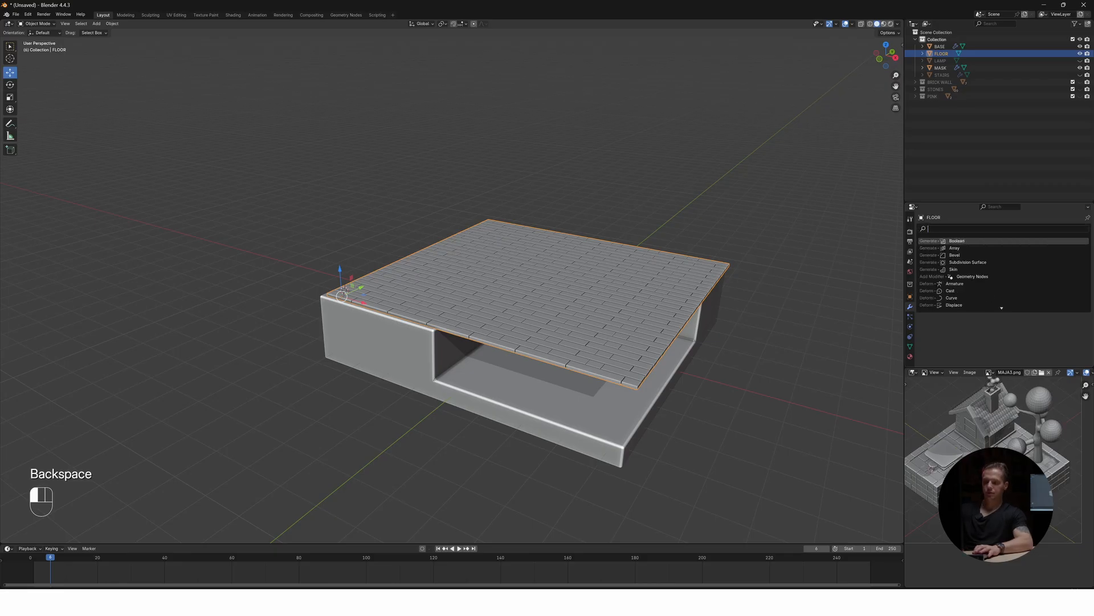
pyautogui.write('ool')
pyautogui.press('BackSpace')
pyautogui.press('BackSpace')
pyautogui.write('boole')
pyautogui.click(947, 240)
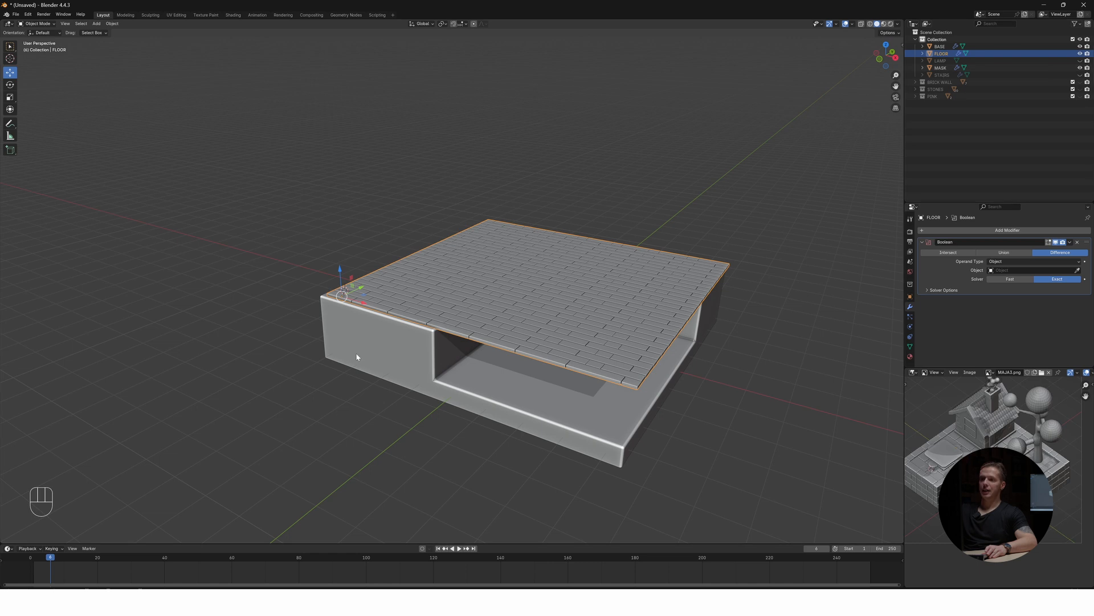
# Hide the original BASE object and reselect FLOOR
pyautogui.click(938, 47)
pyautogui.click(1080, 39)
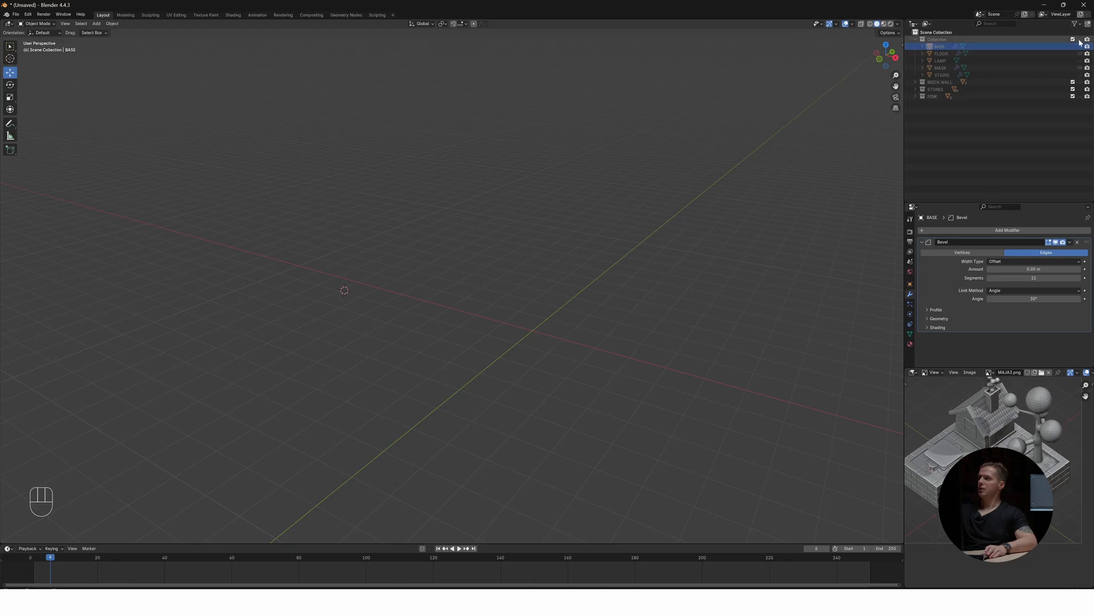
pyautogui.click(1080, 39)
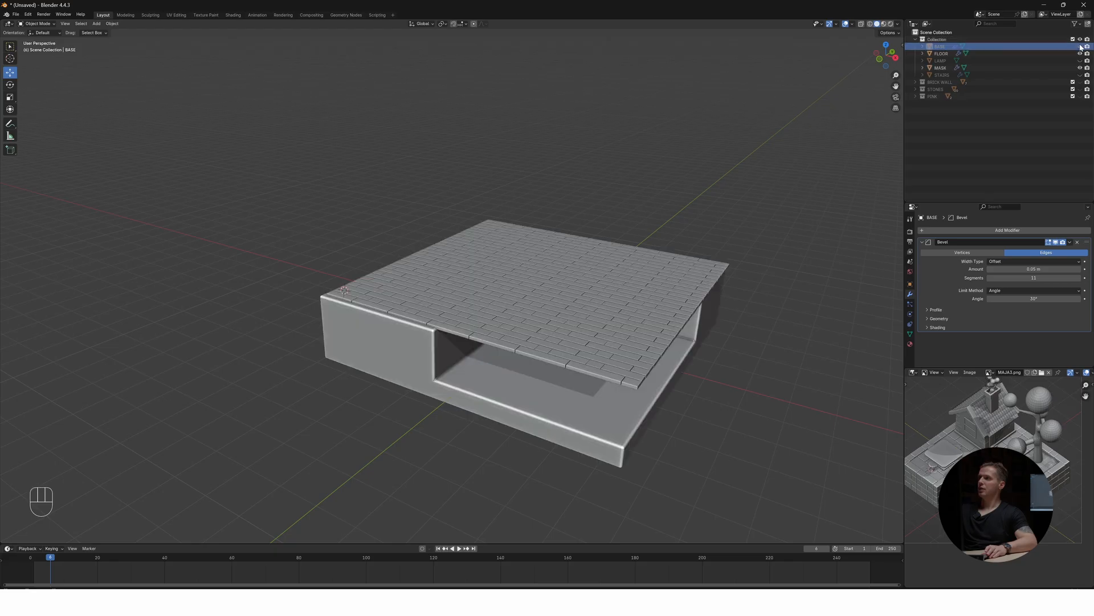
pyautogui.click(941, 54)
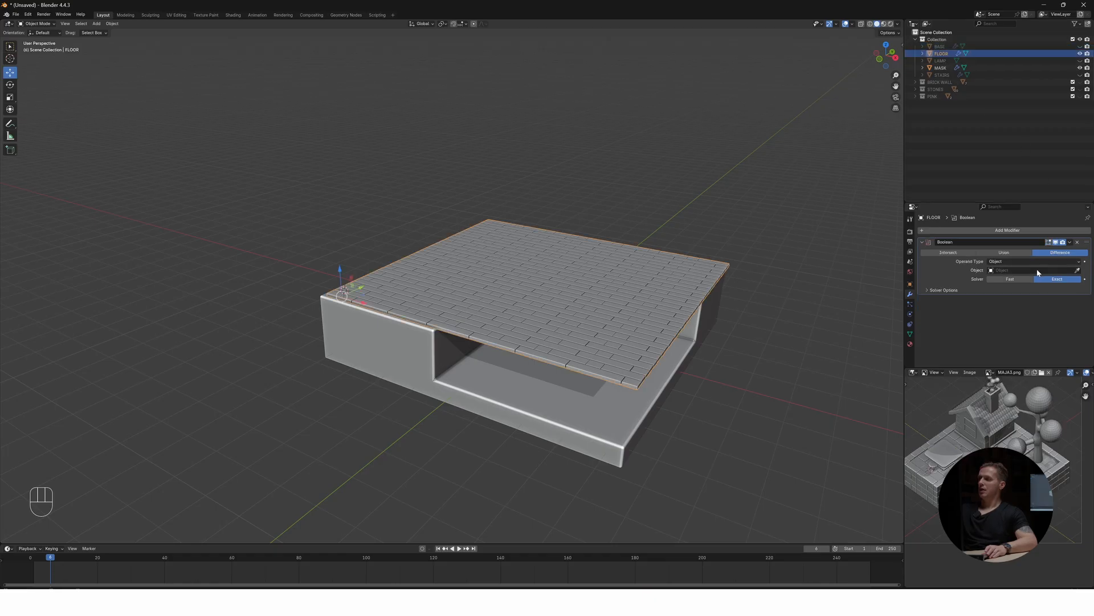
# Assign MASK as the operand object of FLOOR's Boolean modifier
pyautogui.click(1038, 273)
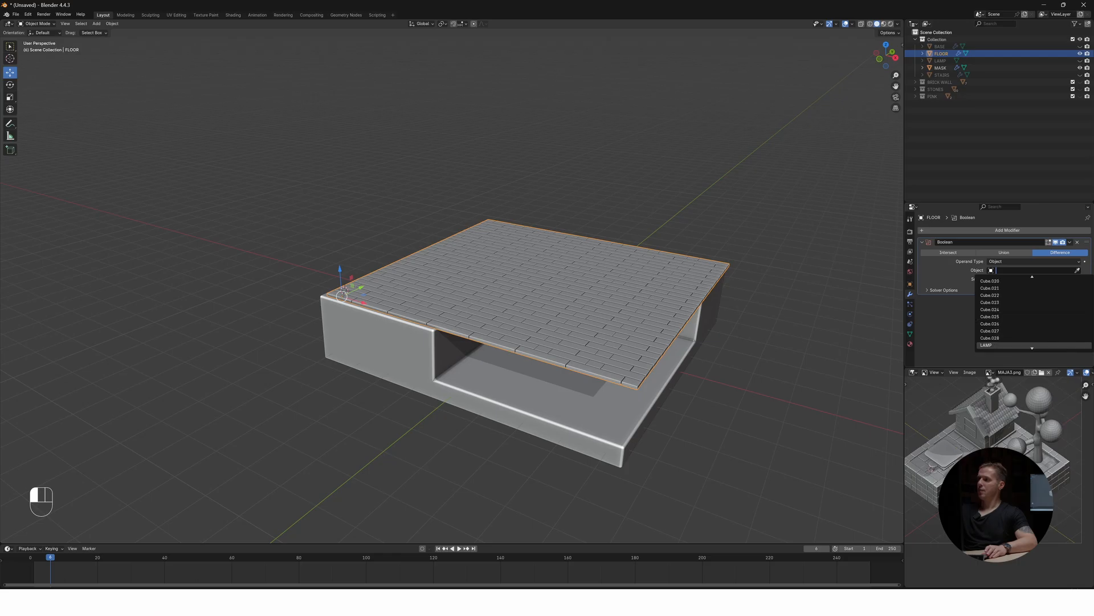
pyautogui.scroll(-2, 991, 339)
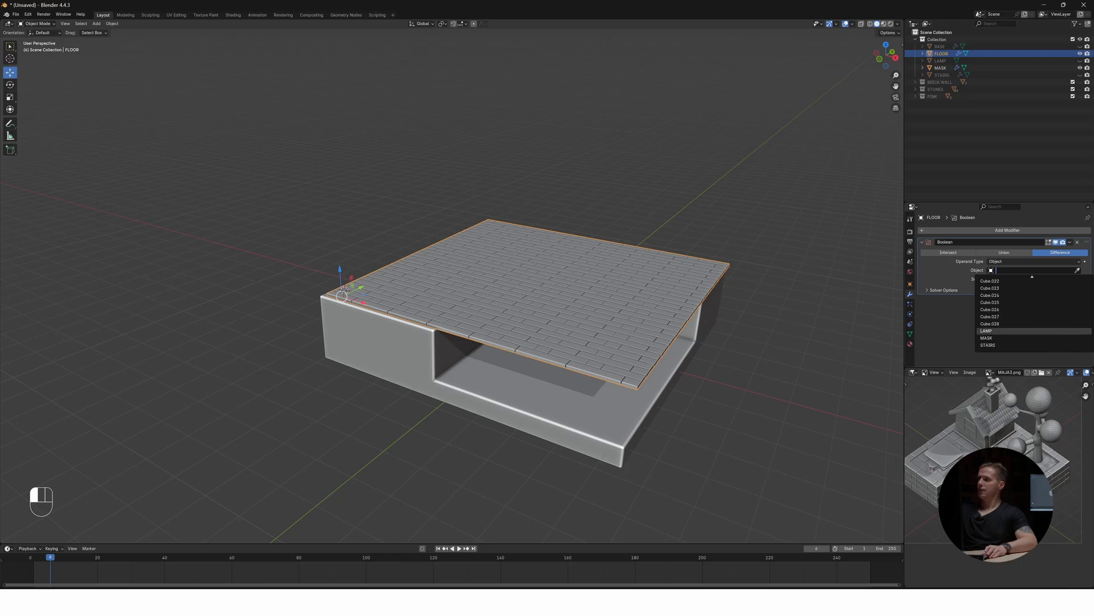
pyautogui.click(988, 338)
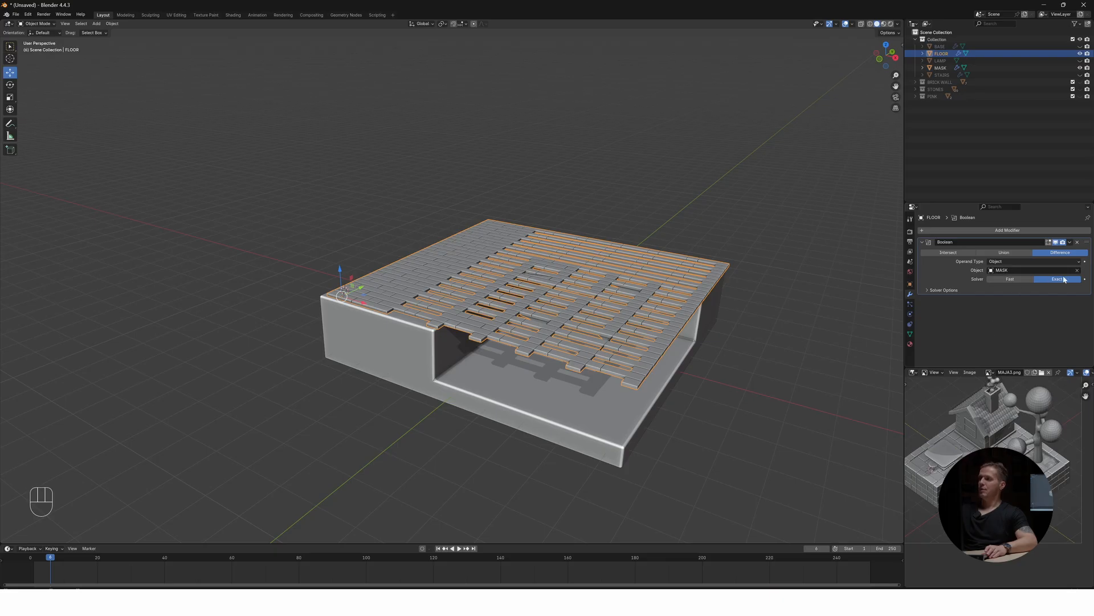
# Configure FLOOR's Boolean modifier to use the Intersect operation with the Fast solver
pyautogui.click(1018, 280)
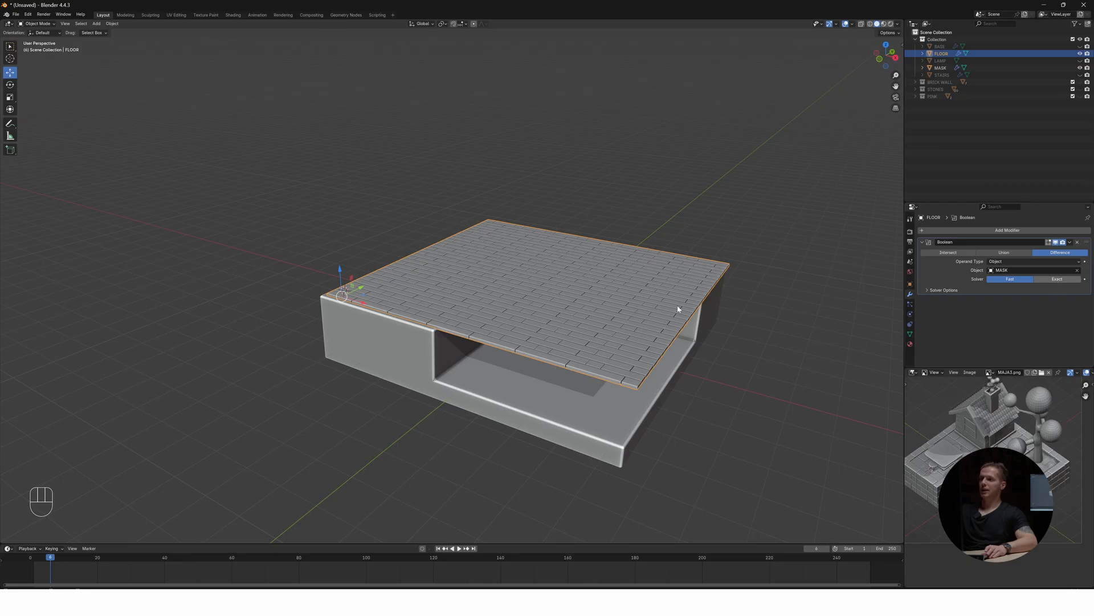
pyautogui.click(1056, 280)
pyautogui.click(1014, 284)
pyautogui.click(1007, 253)
pyautogui.click(949, 252)
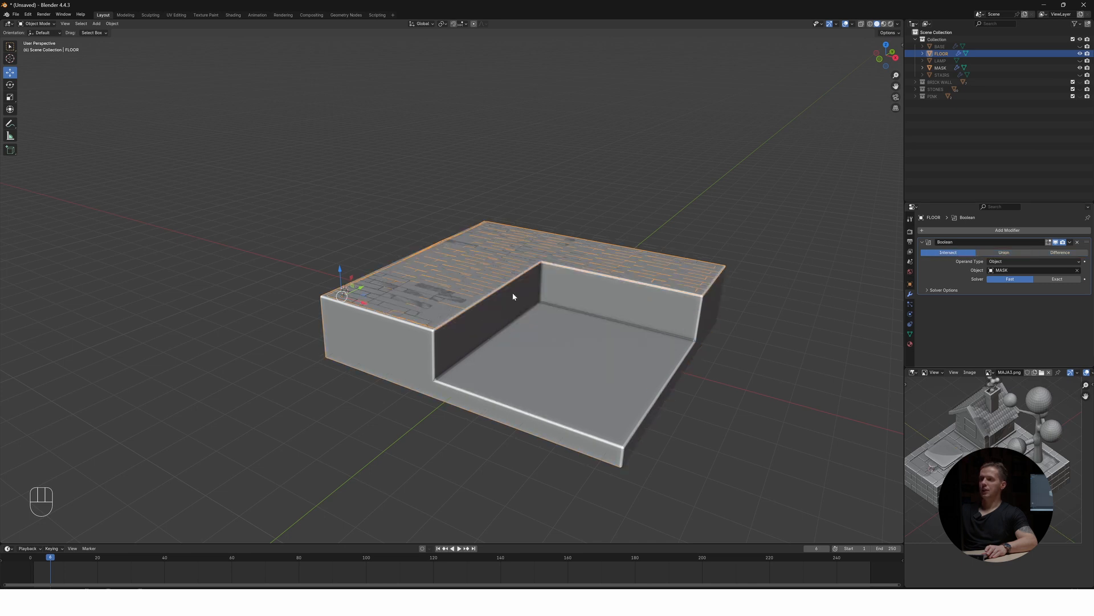
pyautogui.scroll(5, 340, 306)
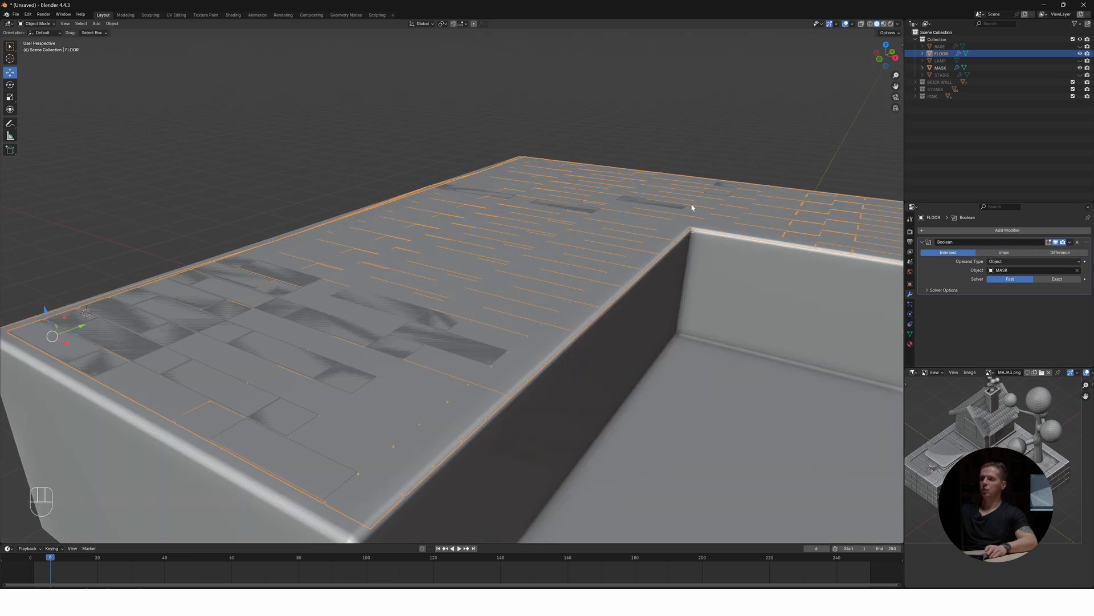
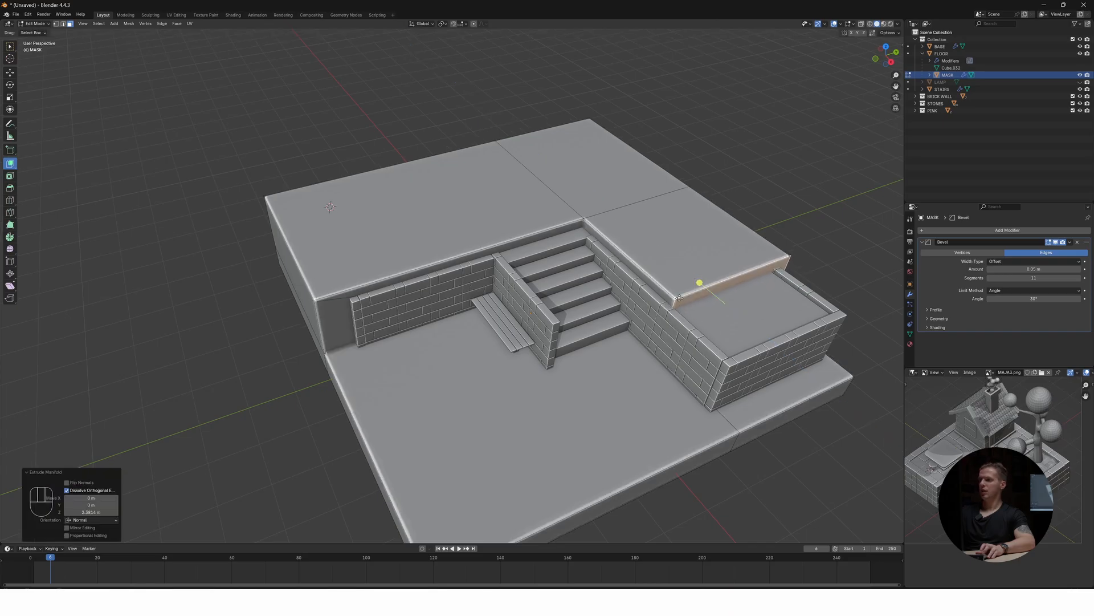
# Hide the MASK object and switch mesh editing over to the BASE object
pyautogui.click(1080, 75)
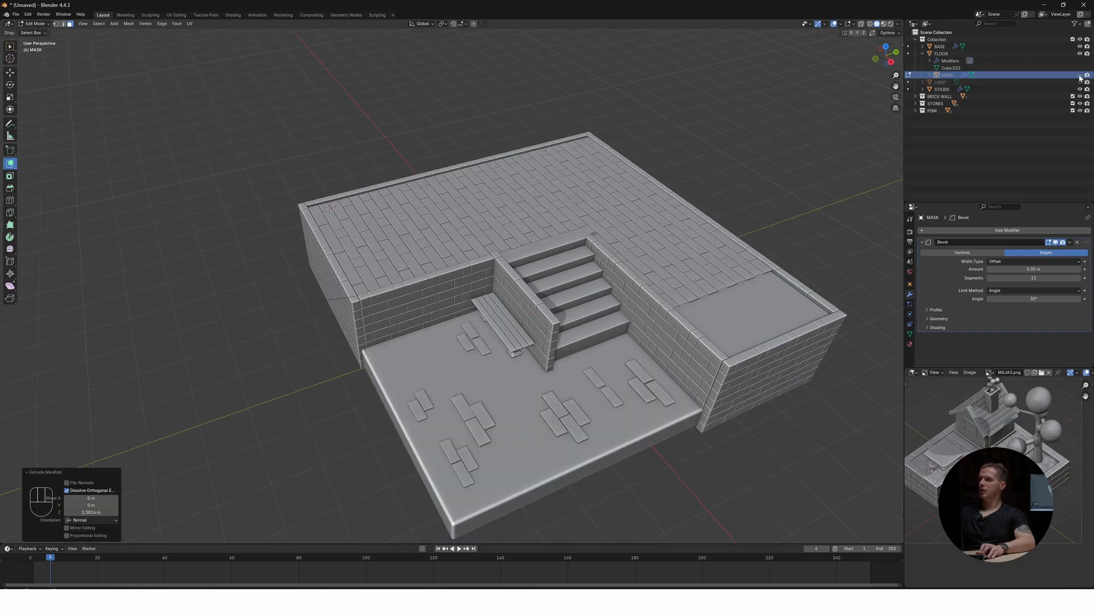
pyautogui.moveTo(675, 321); pyautogui.dragTo(676, 299, button='middle')
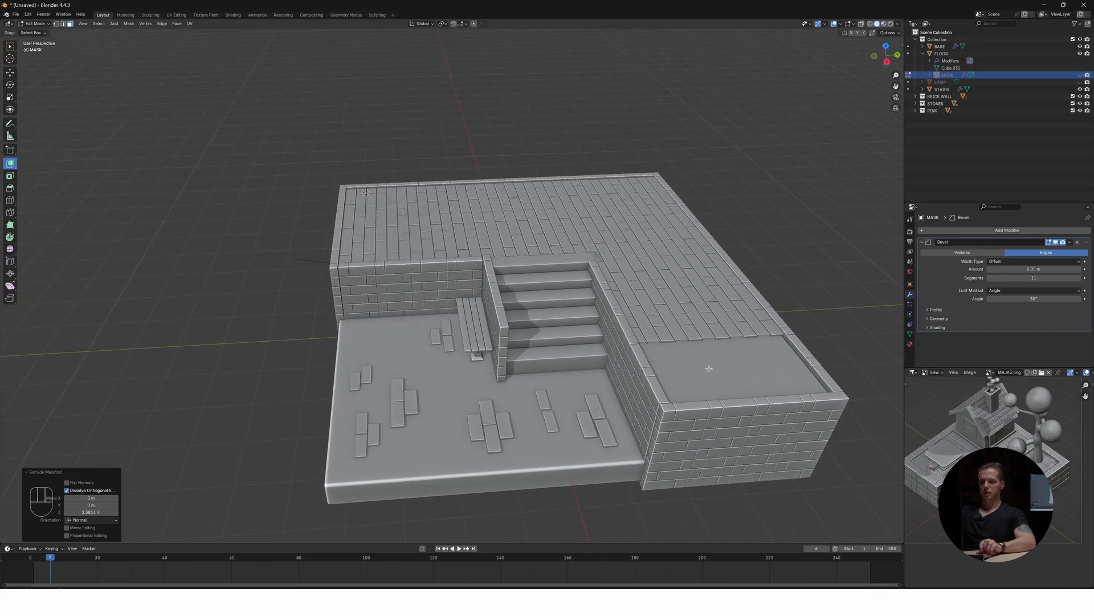
pyautogui.click(940, 48)
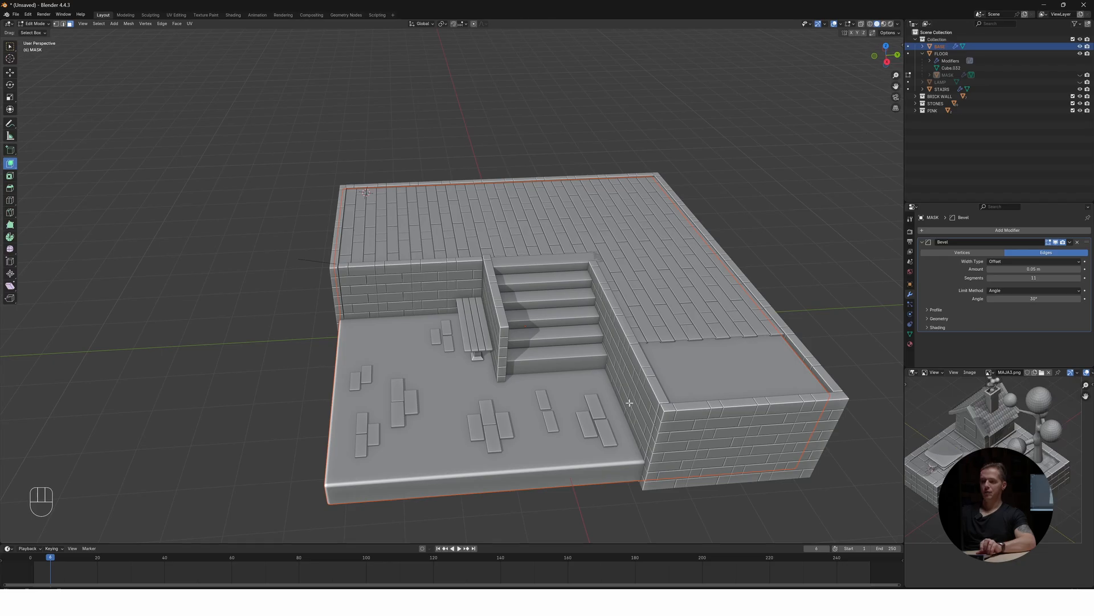
pyautogui.press('Tab')
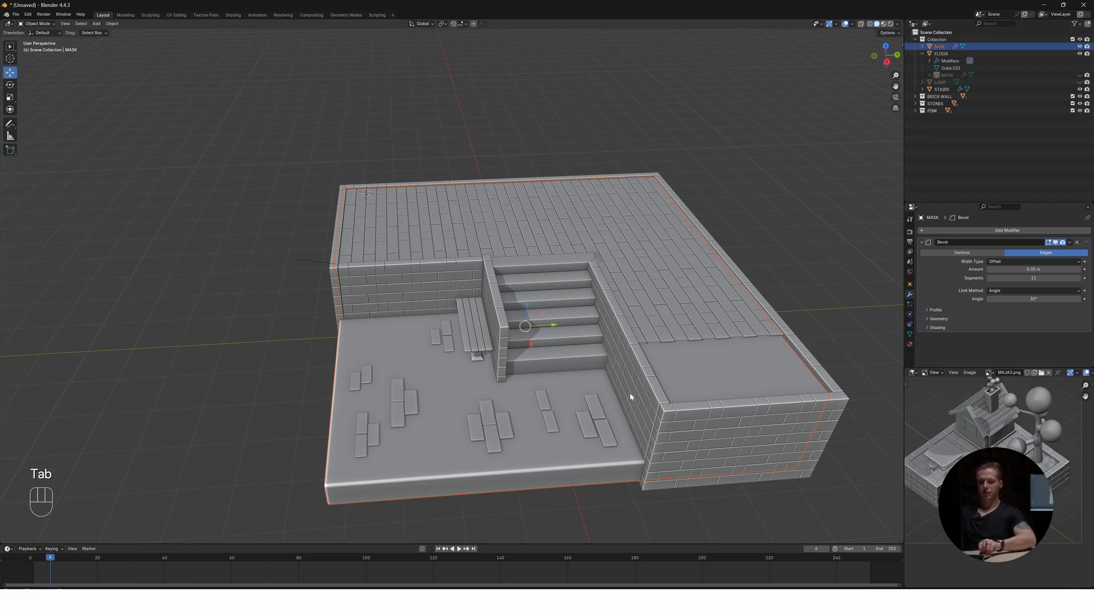
pyautogui.press('Tab')
pyautogui.press('Tab')
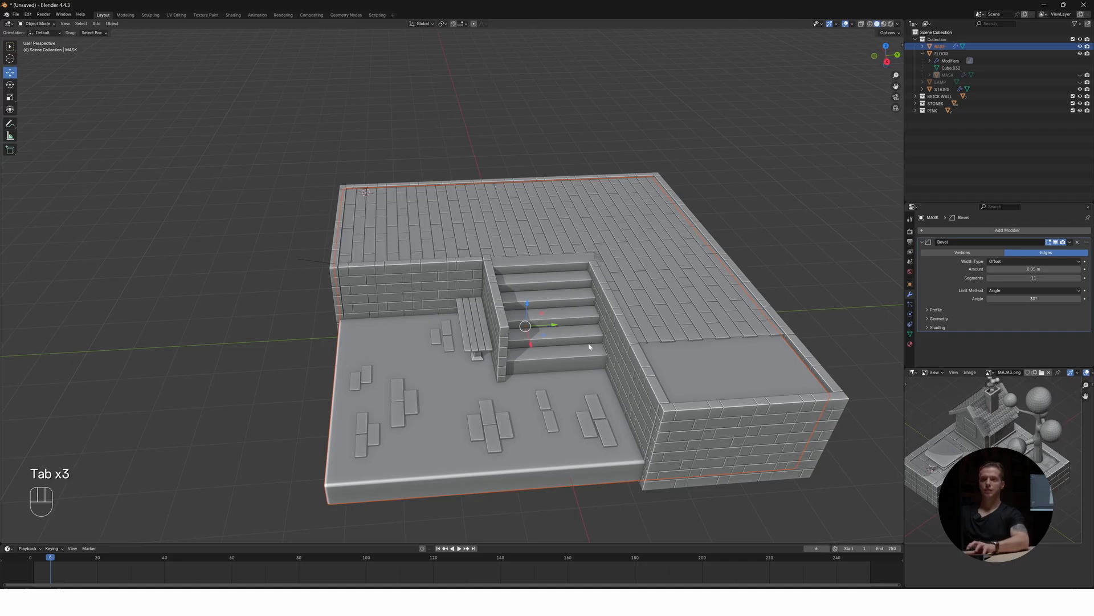
pyautogui.press('Tab')
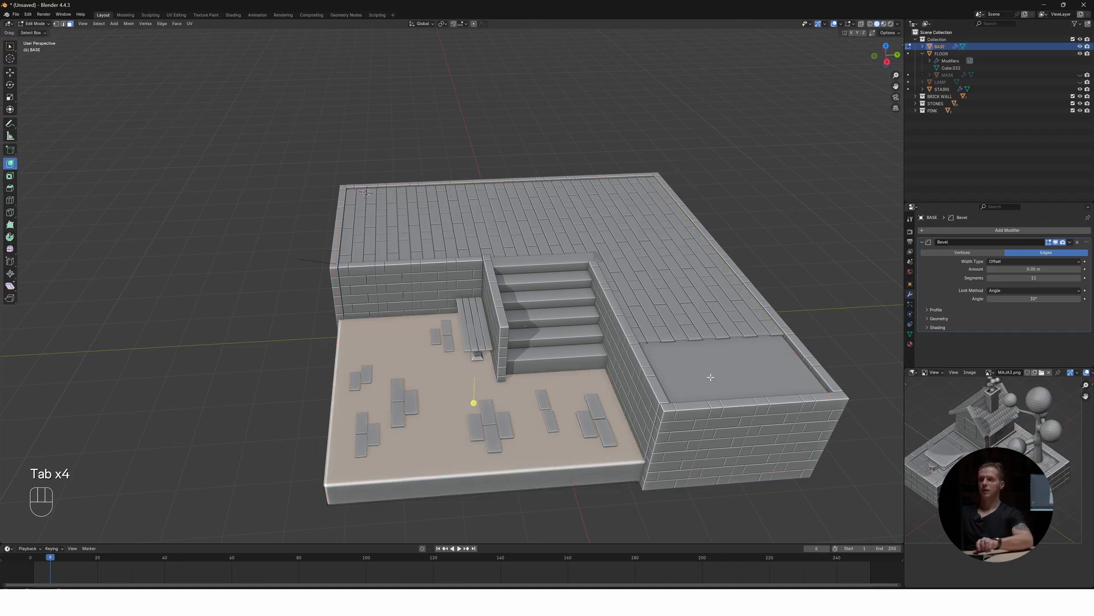
# Add one loop cut to BASE and slide it to the edge where the floor slabs end at the walled corner area
pyautogui.hotkey('ctrl', 'r')
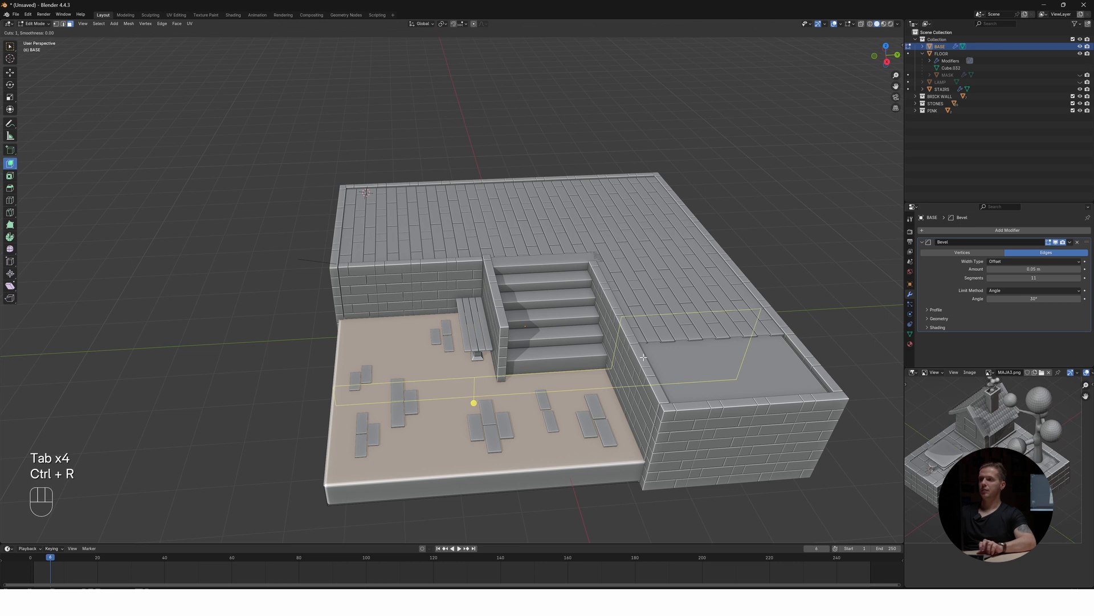
pyautogui.click(652, 356)
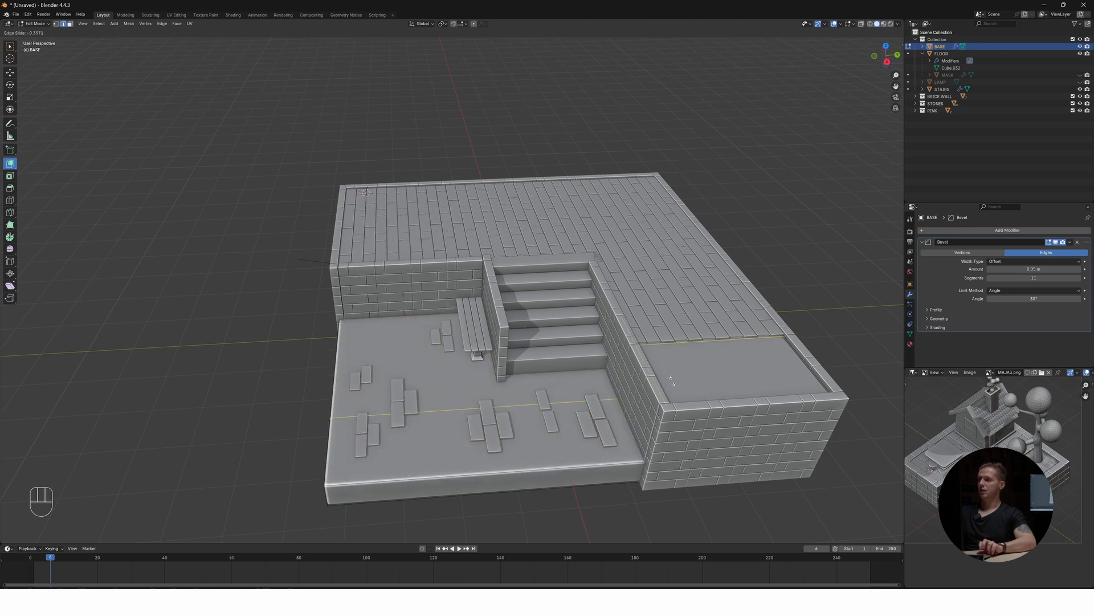
pyautogui.click(672, 381)
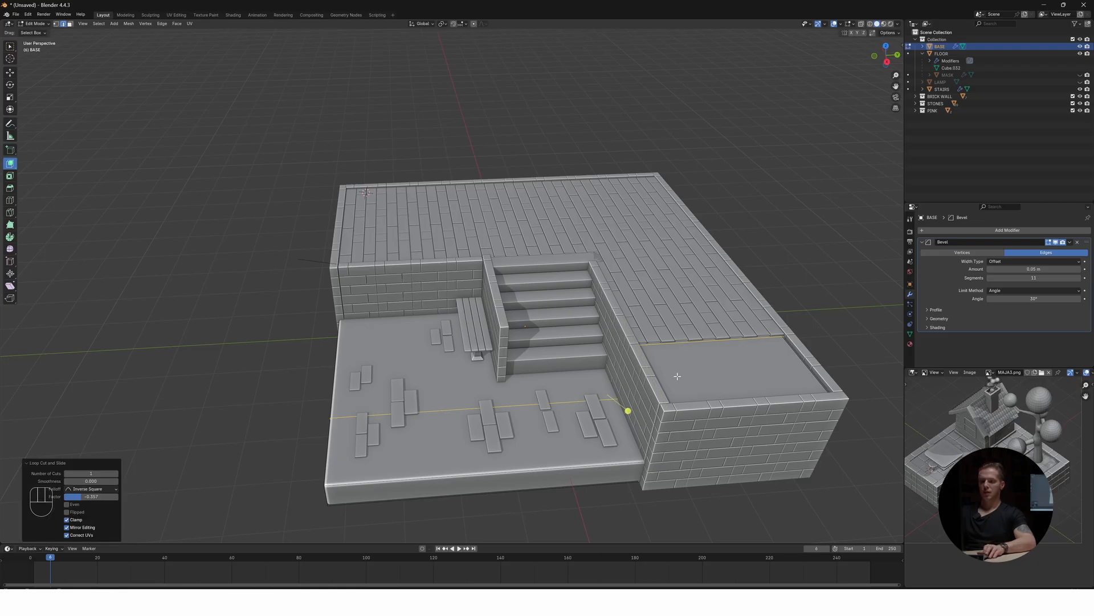
# Extrude the slab-free top face of BASE downward to sink a recess inside the brick-walled corner
pyautogui.press('3')
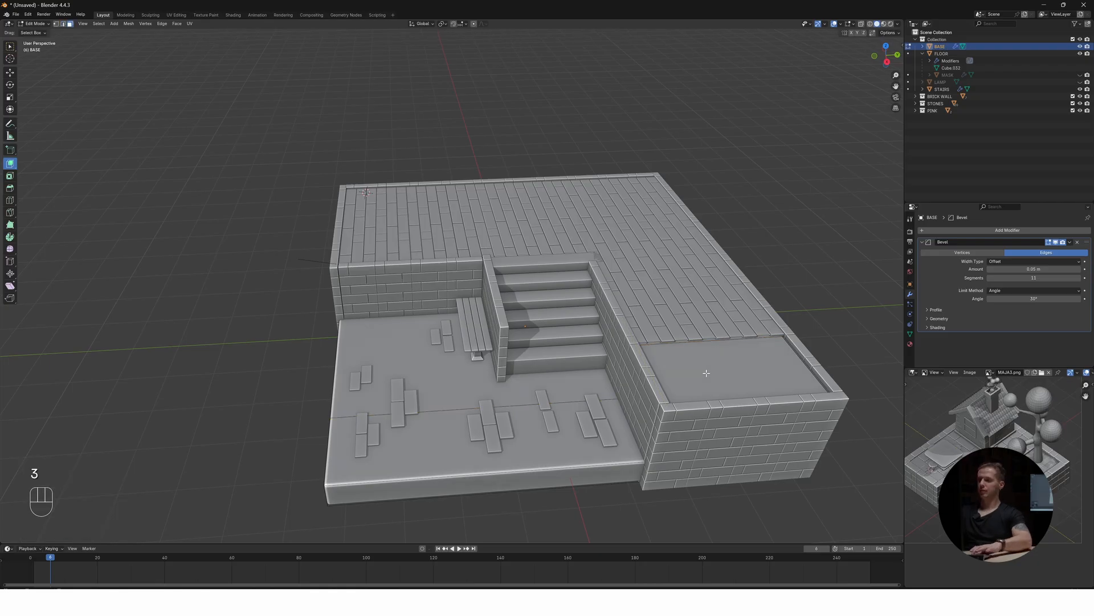
pyautogui.click(713, 373)
pyautogui.press('e')
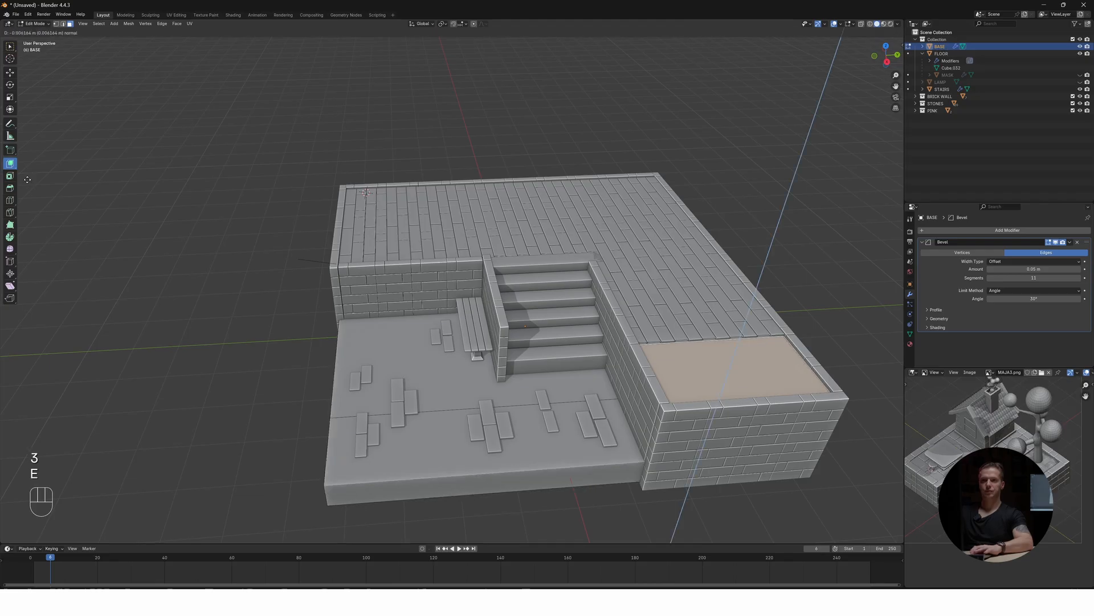
pyautogui.click(42, 216)
# Add a plane at the 3D cursor placed in the new recess and raise it towards the rim
pyautogui.moveTo(704, 343); pyautogui.dragTo(729, 376, button='middle')
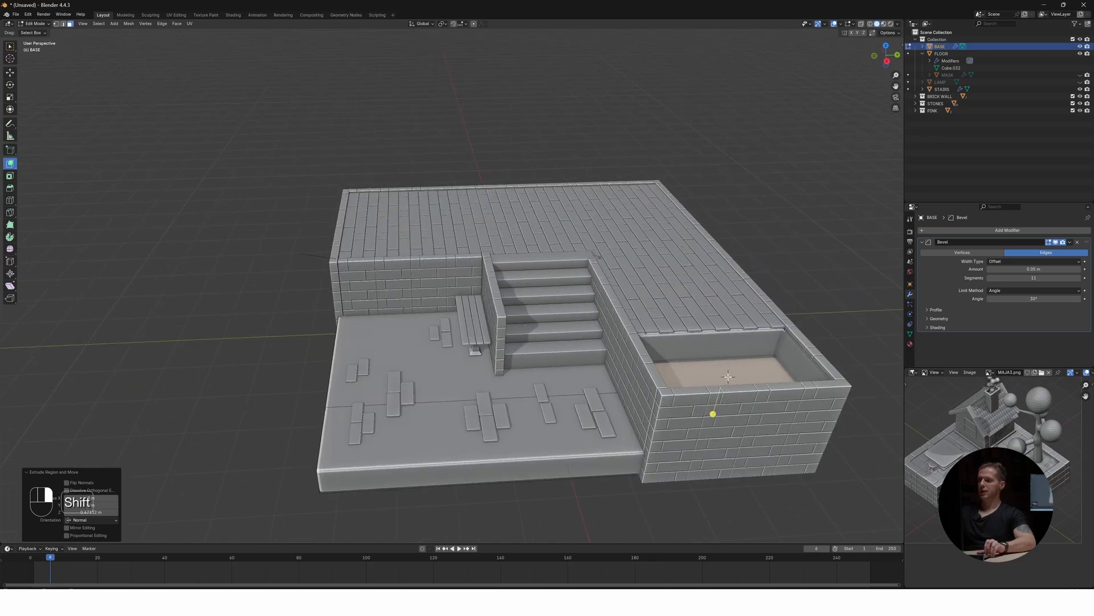
pyautogui.press('Tab')
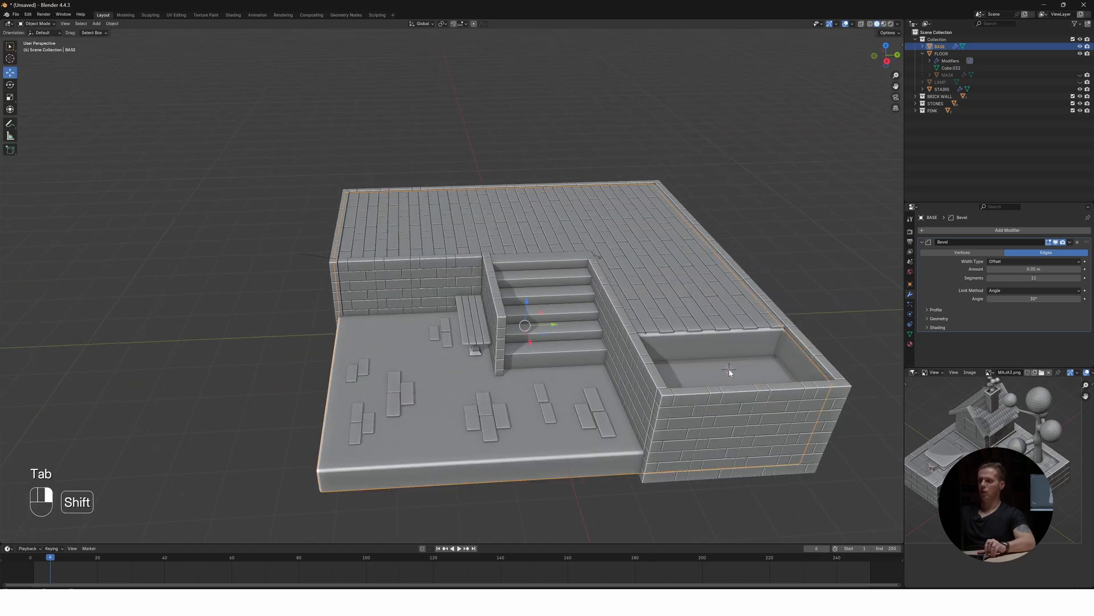
pyautogui.hotkey('shift', 'a')
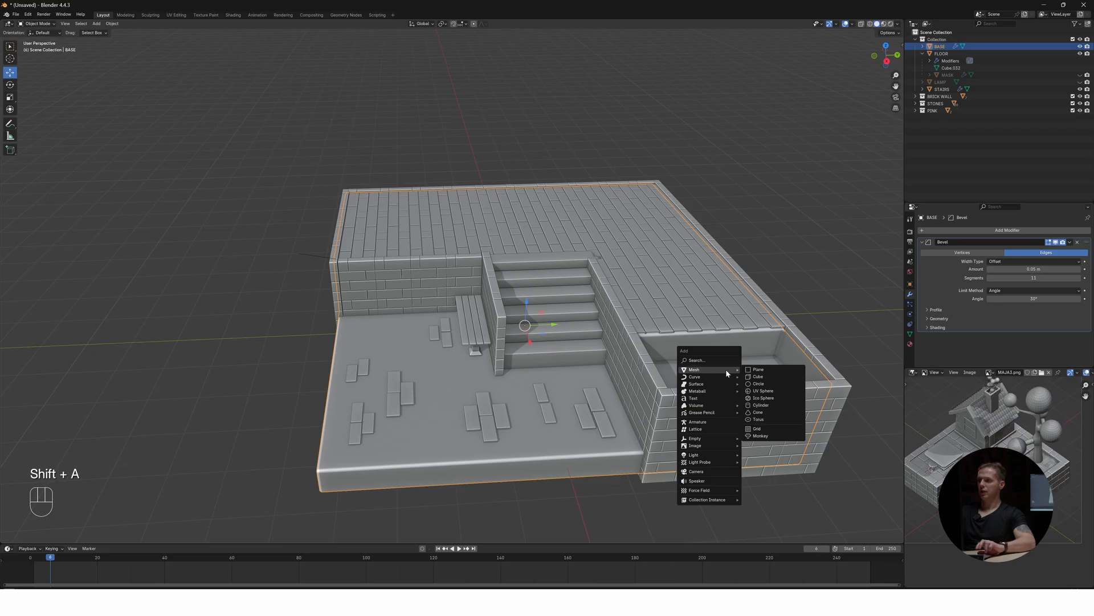
pyautogui.click(758, 369)
pyautogui.moveTo(734, 355); pyautogui.dragTo(735, 325)
pyautogui.moveTo(759, 367); pyautogui.dragTo(728, 363, button='middle')
pyautogui.scroll(3, 759, 369)
pyautogui.moveTo(695, 366); pyautogui.dragTo(698, 354)
pyautogui.moveTo(705, 374); pyautogui.dragTo(711, 375, button='middle')
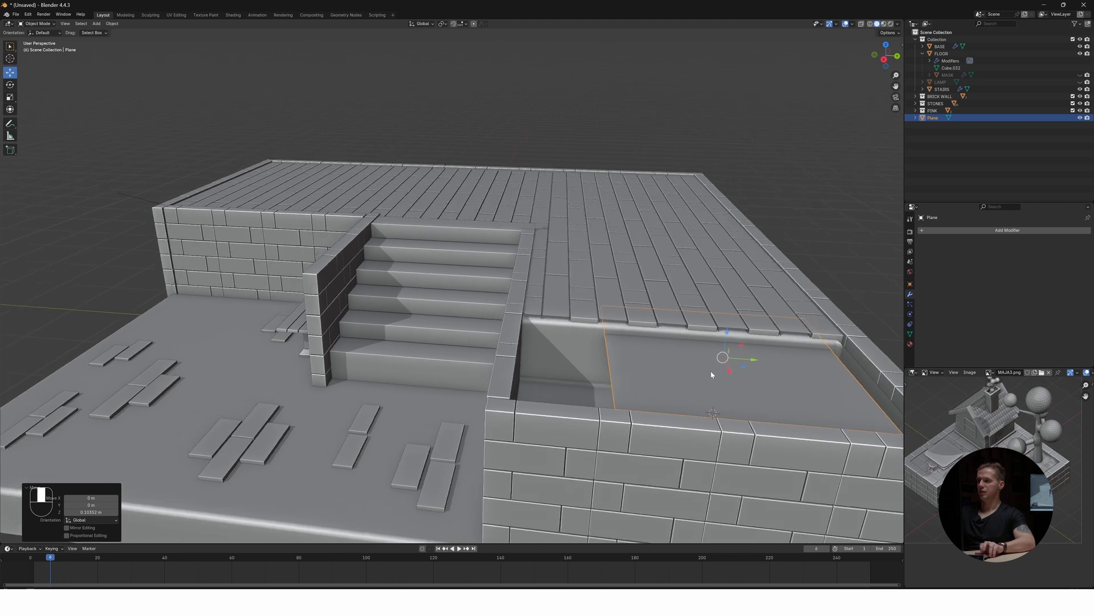
# Stretch the plane along Y and reposition it in top view to cover the whole recess between the brick walls
pyautogui.press('KP_7')
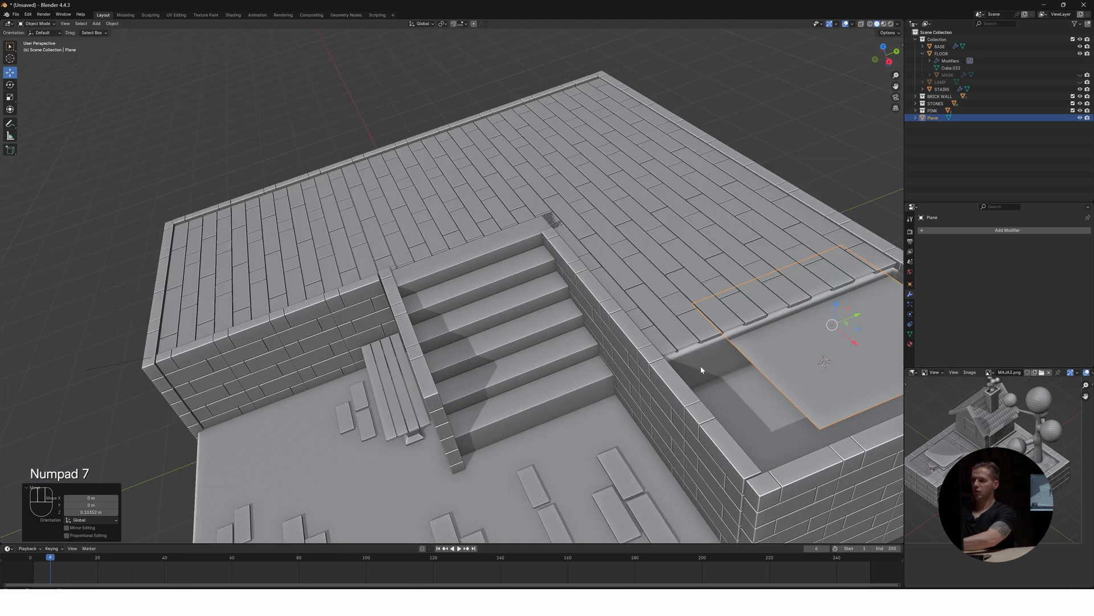
pyautogui.keyDown('shift'); pyautogui.moveTo(775, 141); pyautogui.dragTo(581, 168, button='middle'); pyautogui.keyUp('shift')
pyautogui.moveTo(572, 176); pyautogui.dragTo(593, 176)
pyautogui.press('s')
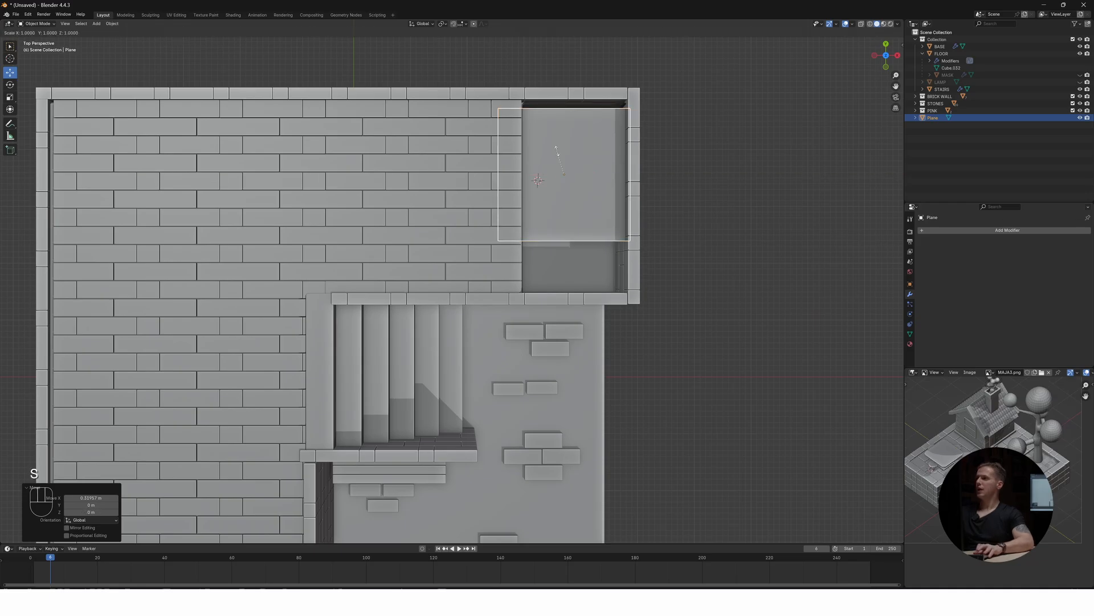
pyautogui.press('y')
pyautogui.click(557, 134)
pyautogui.moveTo(565, 155); pyautogui.dragTo(565, 169)
pyautogui.press('s')
pyautogui.press('y')
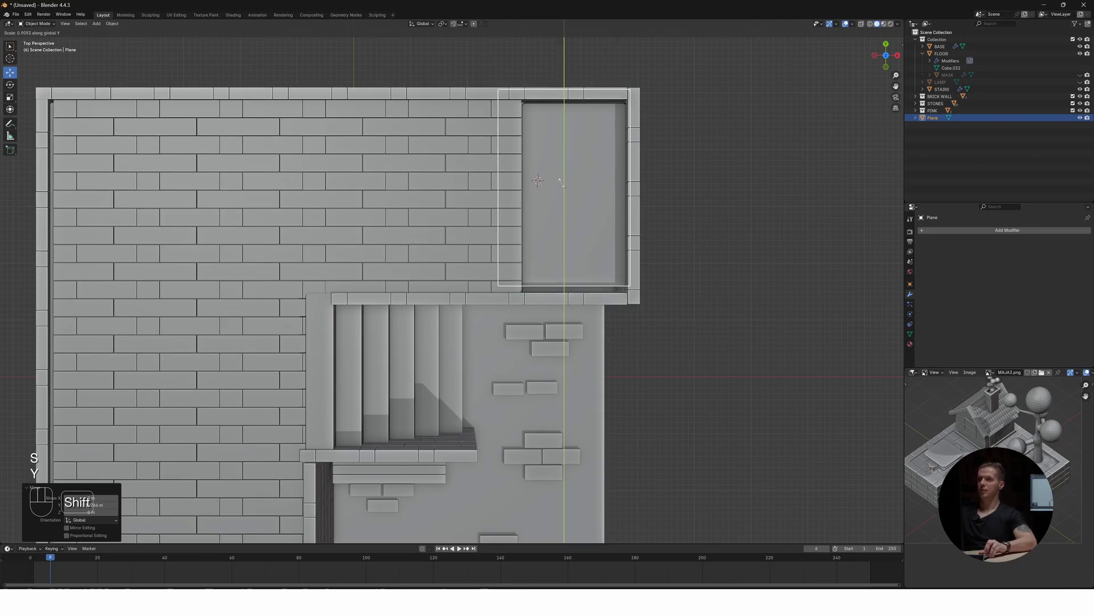
pyautogui.click(558, 174)
pyautogui.moveTo(565, 167); pyautogui.dragTo(566, 171)
pyautogui.moveTo(557, 186); pyautogui.dragTo(510, 164, button='middle')
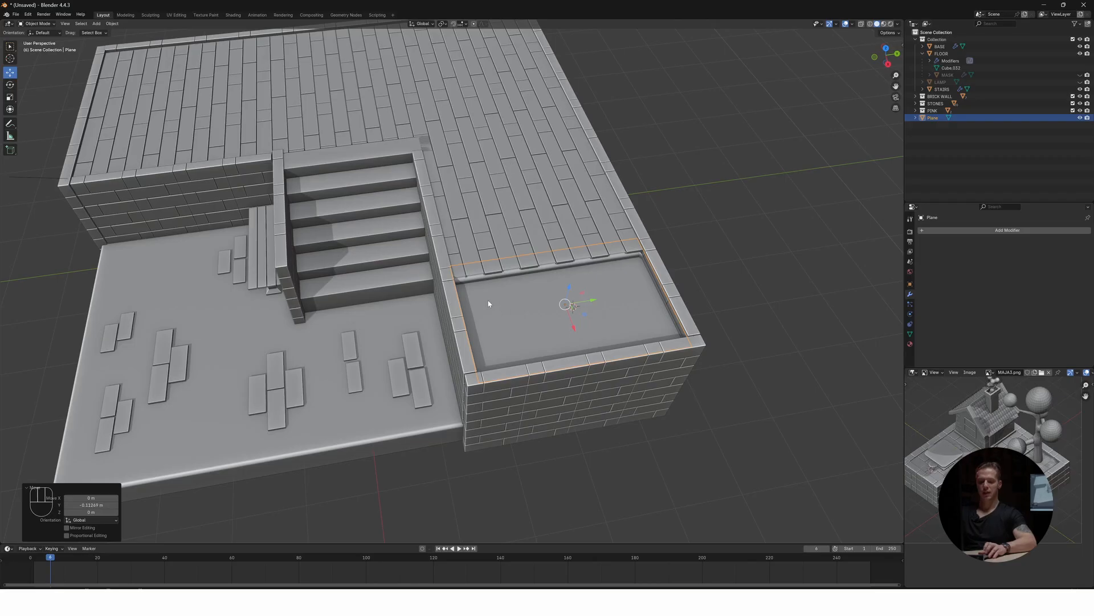
# Isolate the plane in local view and enter Edit Mode with the Extrude Region tool active
pyautogui.press('KP_Divide')
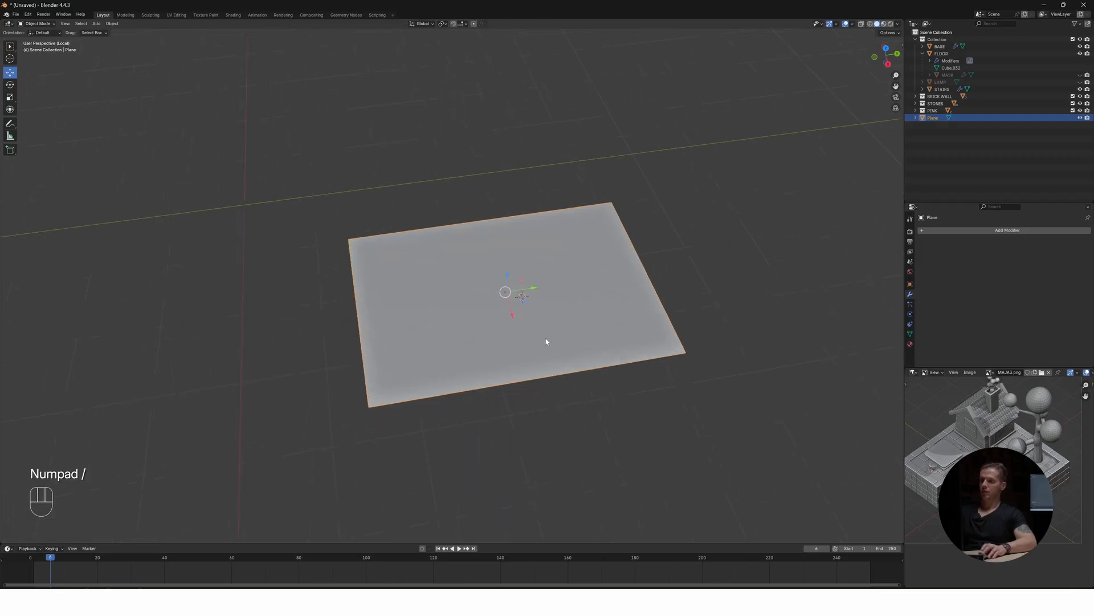
pyautogui.press('Tab')
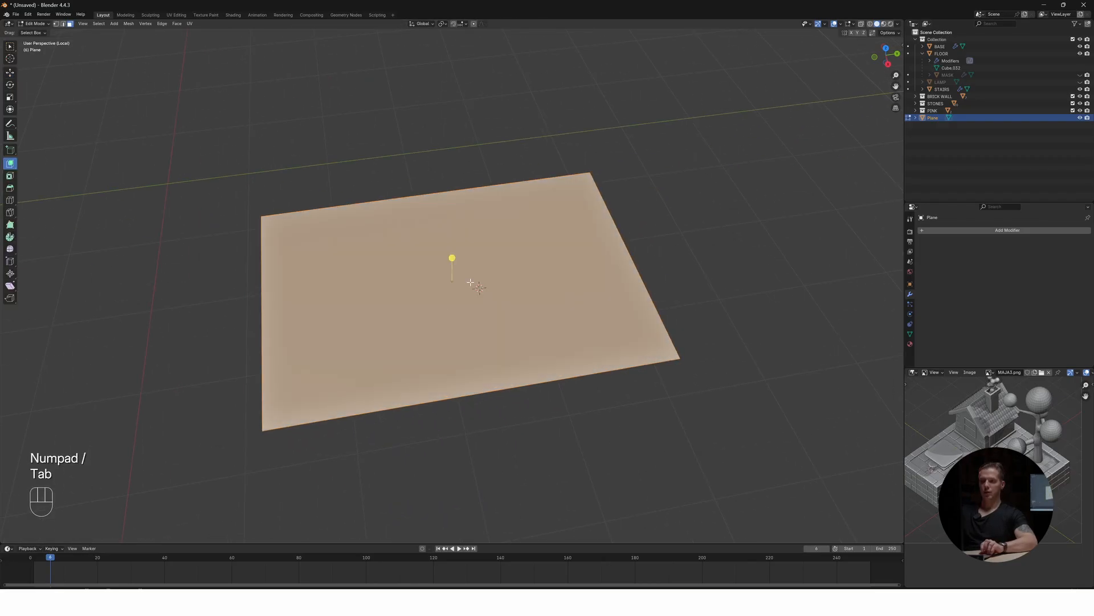
pyautogui.click(10, 166)
pyautogui.click(11, 166)
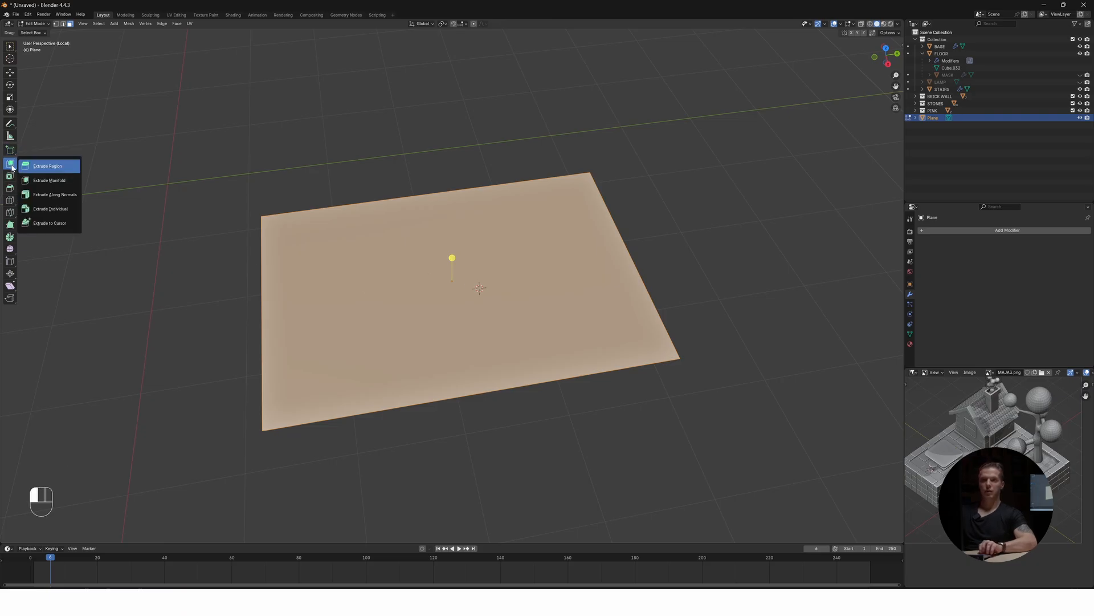
pyautogui.click(37, 167)
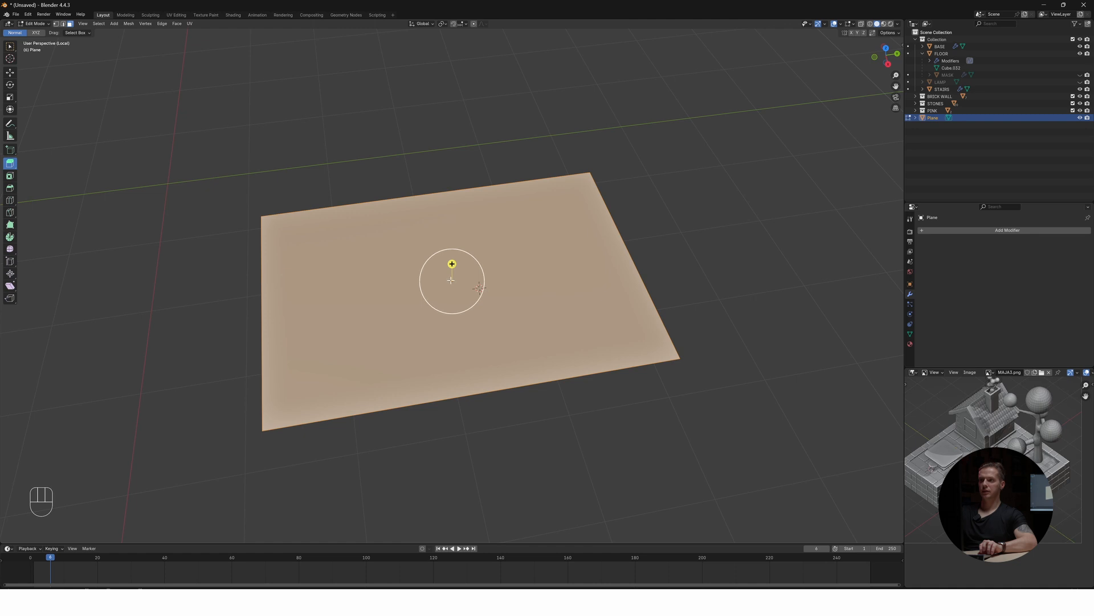
# Divide the plane into a grid with five loop cuts along its length and six across its width
pyautogui.hotkey('ctrl', 'r')
pyautogui.scroll(4, 432, 202)
pyautogui.click(432, 203)
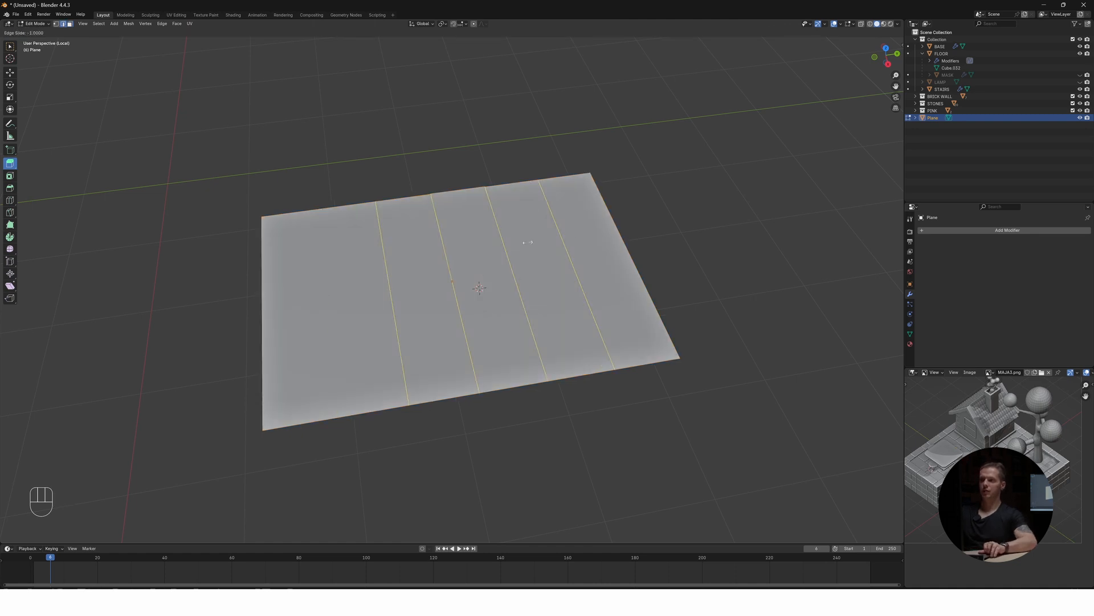
pyautogui.click(435, 255)
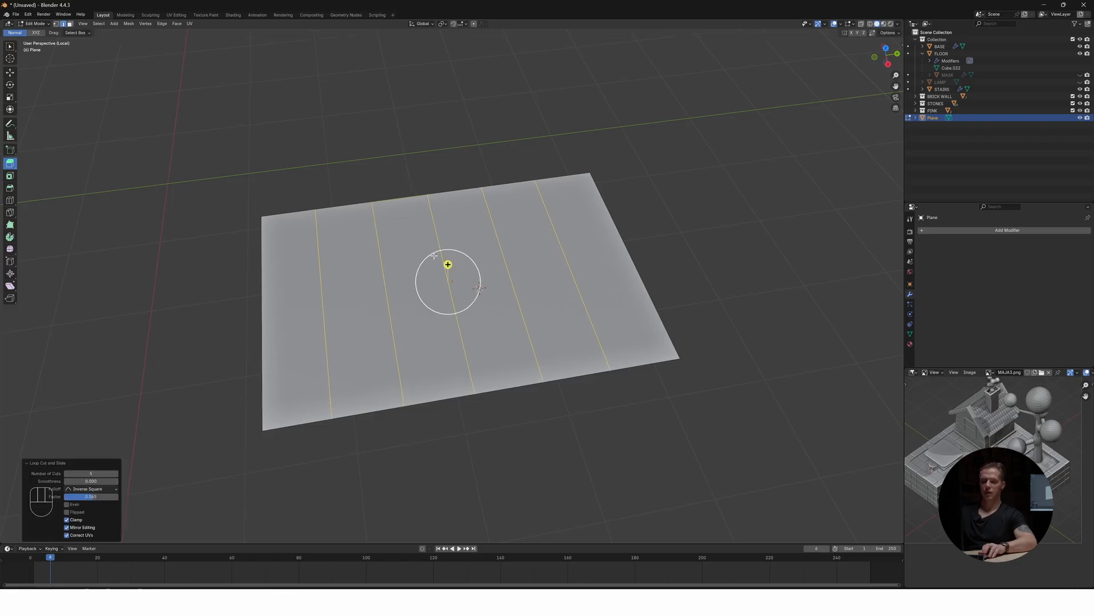
pyautogui.hotkey('ctrl', 'r')
pyautogui.scroll(2, 633, 252)
pyautogui.scroll(3, 633, 252)
pyautogui.click(634, 252)
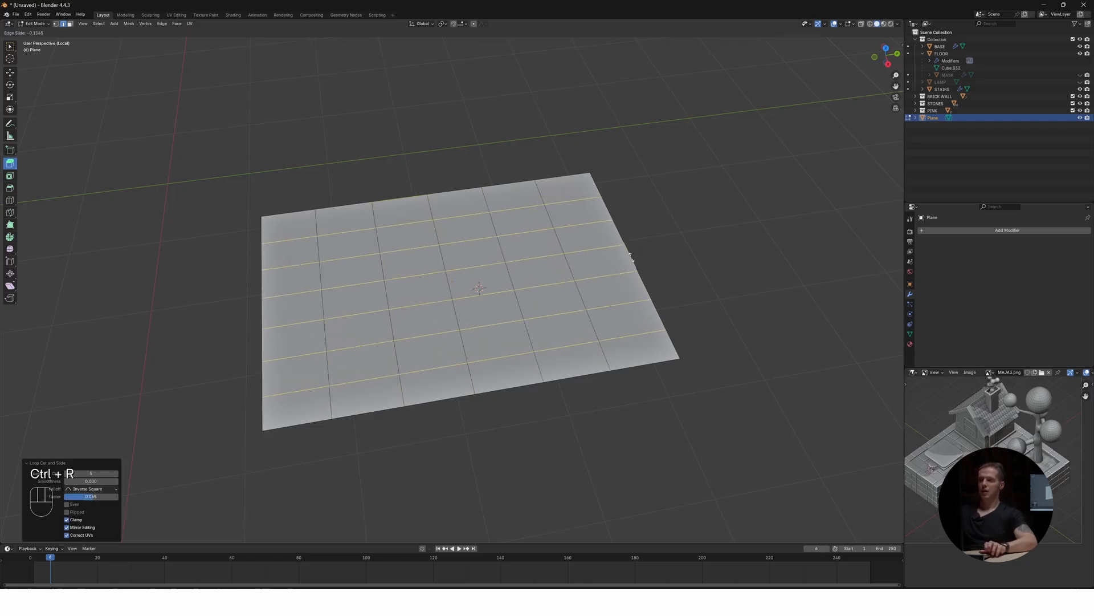
pyautogui.click(592, 275)
# Raise and lower five scattered interior vertices of the grid along Z to form an uneven soil surface
pyautogui.press('1')
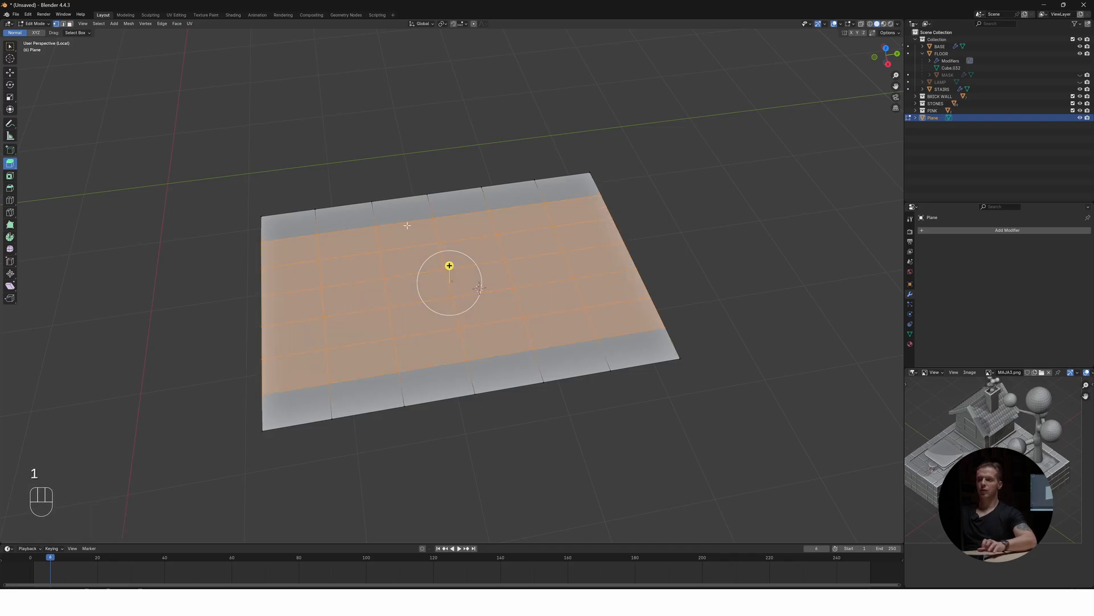
pyautogui.click(379, 256)
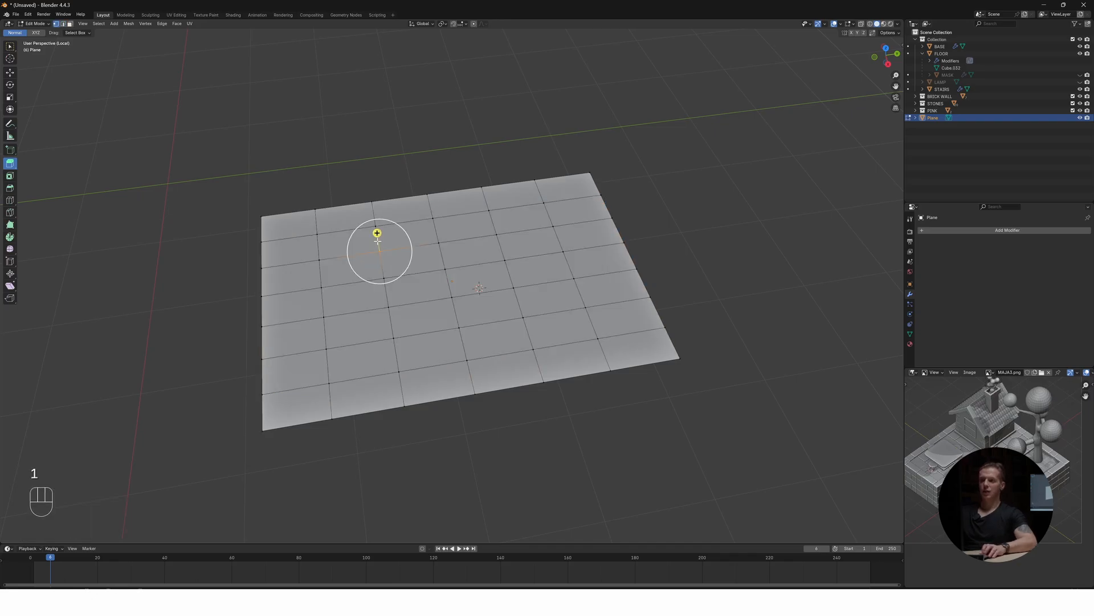
pyautogui.click(10, 74)
pyautogui.moveTo(376, 232); pyautogui.dragTo(375, 220)
pyautogui.click(491, 229)
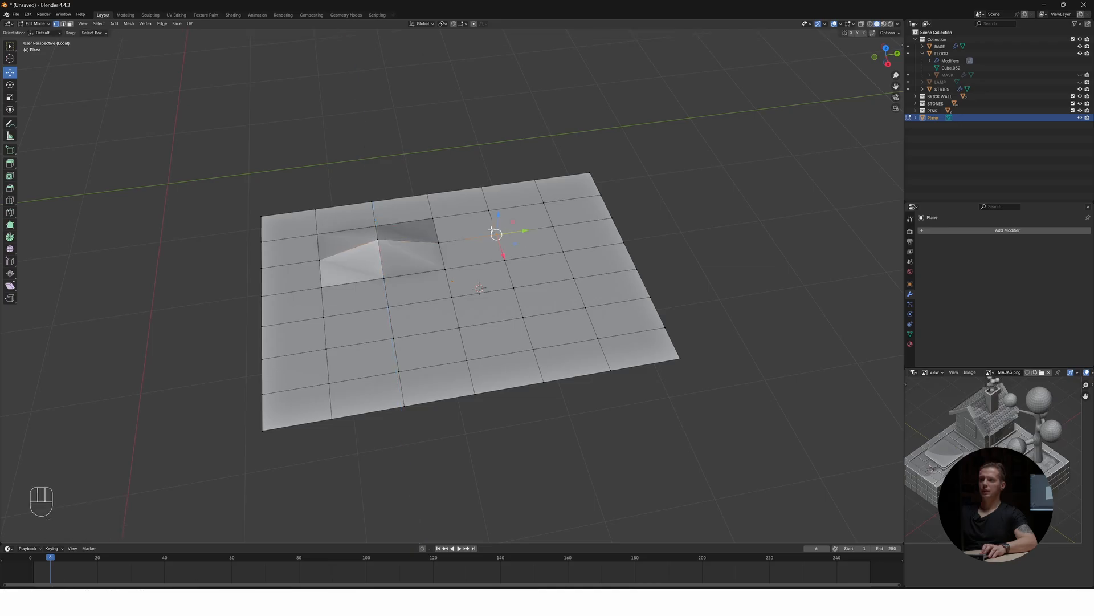
pyautogui.moveTo(497, 220); pyautogui.dragTo(497, 235)
pyautogui.click(399, 343)
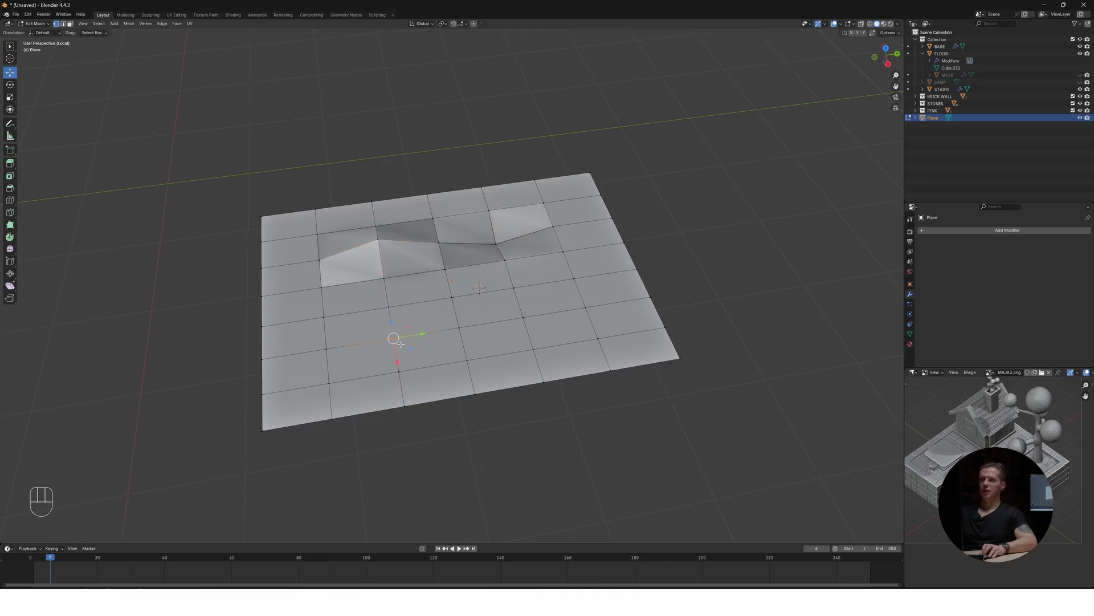
pyautogui.moveTo(394, 330); pyautogui.dragTo(396, 344)
pyautogui.click(597, 339)
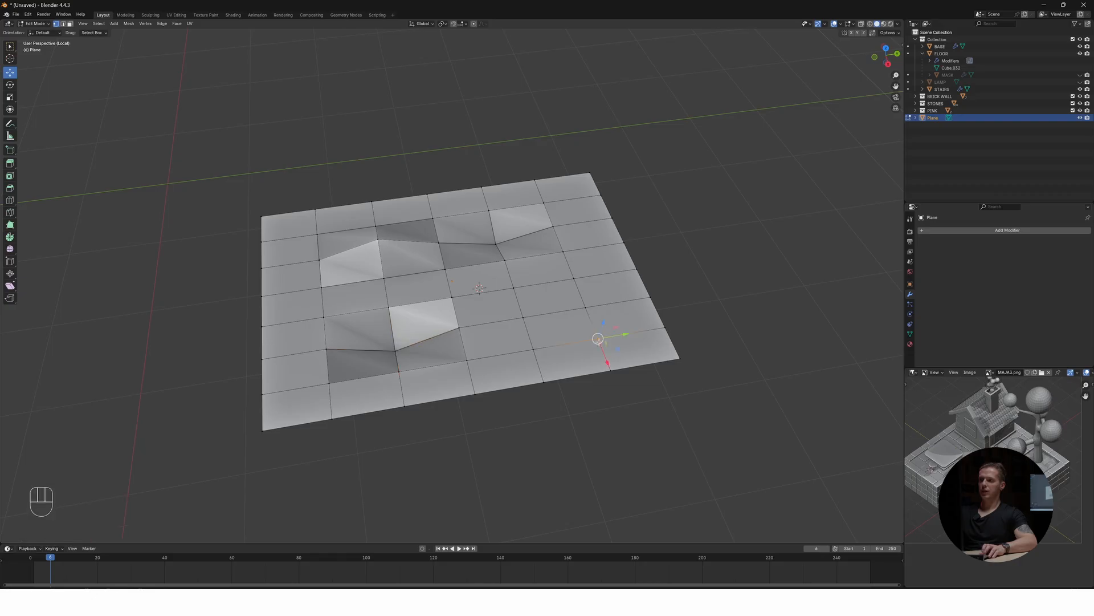
pyautogui.moveTo(603, 331); pyautogui.dragTo(603, 325)
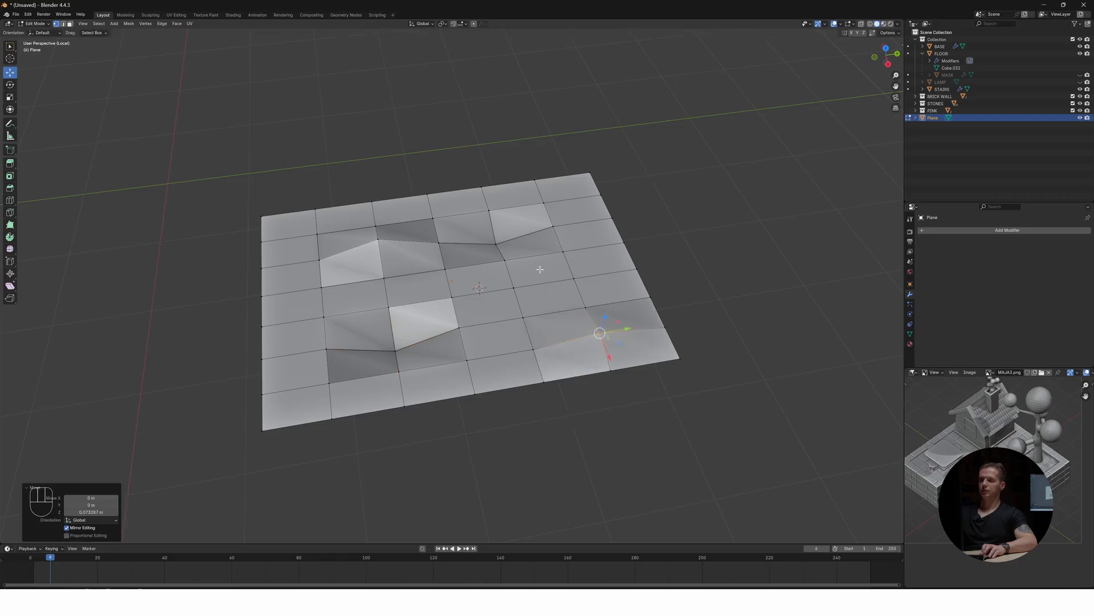
pyautogui.click(514, 286)
pyautogui.moveTo(516, 271); pyautogui.dragTo(517, 257)
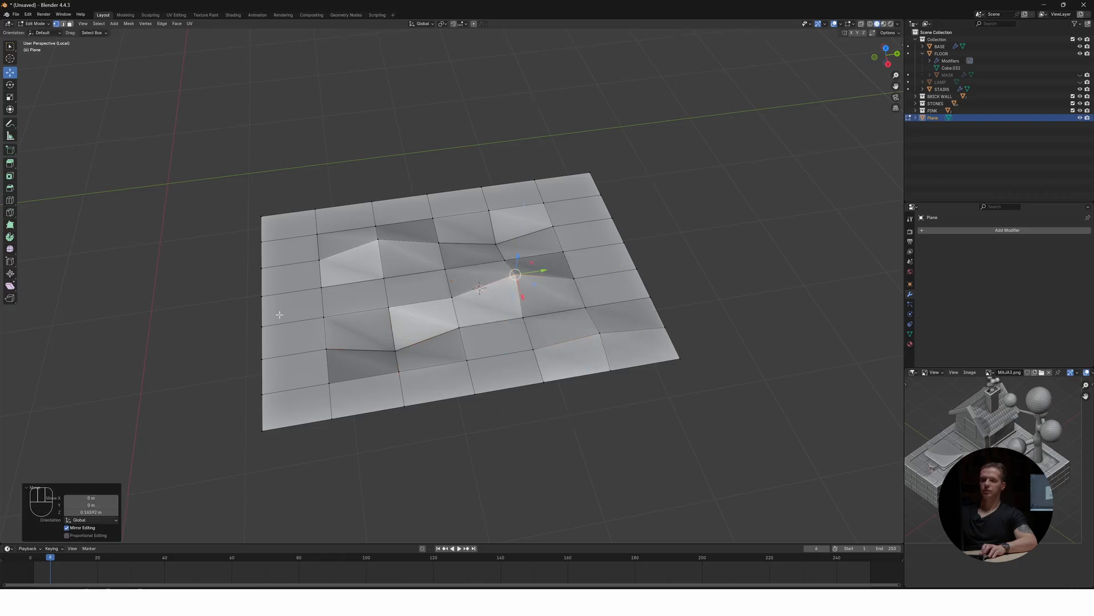
# Shape more of the soil's vertices, lowering one near a corner and raising others around the edges along Z
pyautogui.click(329, 383)
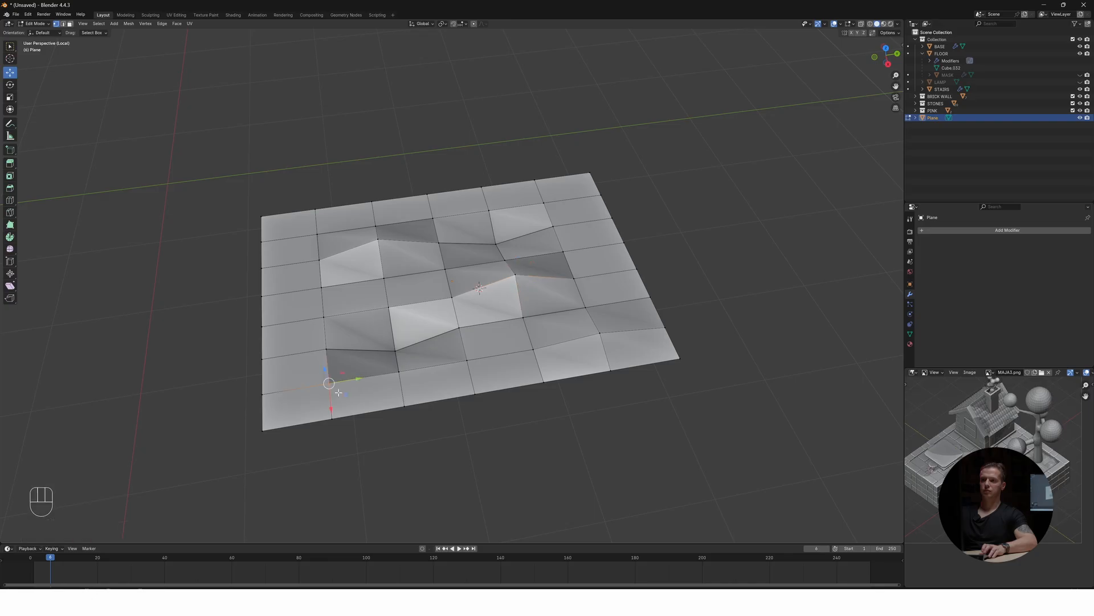
pyautogui.moveTo(326, 373); pyautogui.dragTo(327, 384)
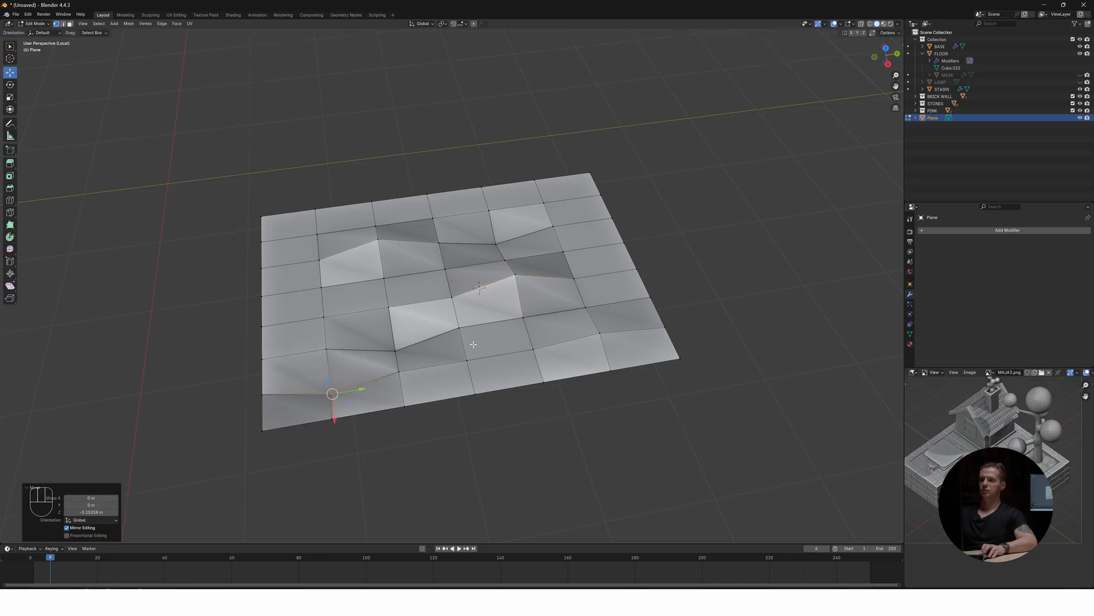
pyautogui.click(527, 348)
pyautogui.moveTo(523, 335); pyautogui.dragTo(525, 325)
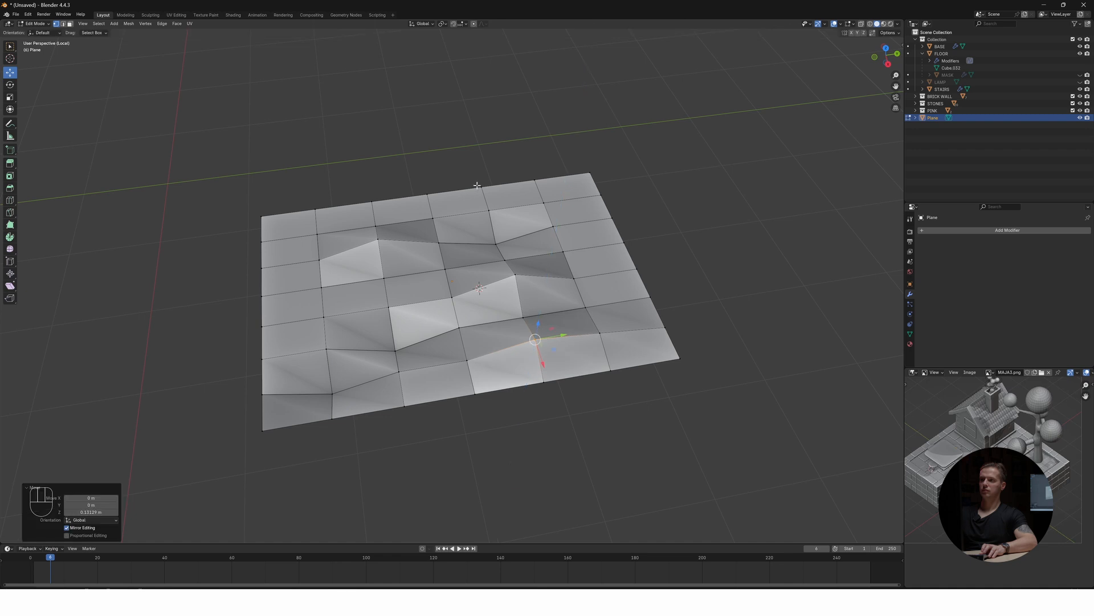
pyautogui.click(486, 204)
pyautogui.moveTo(488, 192); pyautogui.dragTo(491, 183)
pyautogui.moveTo(491, 183); pyautogui.dragTo(402, 225, button='middle')
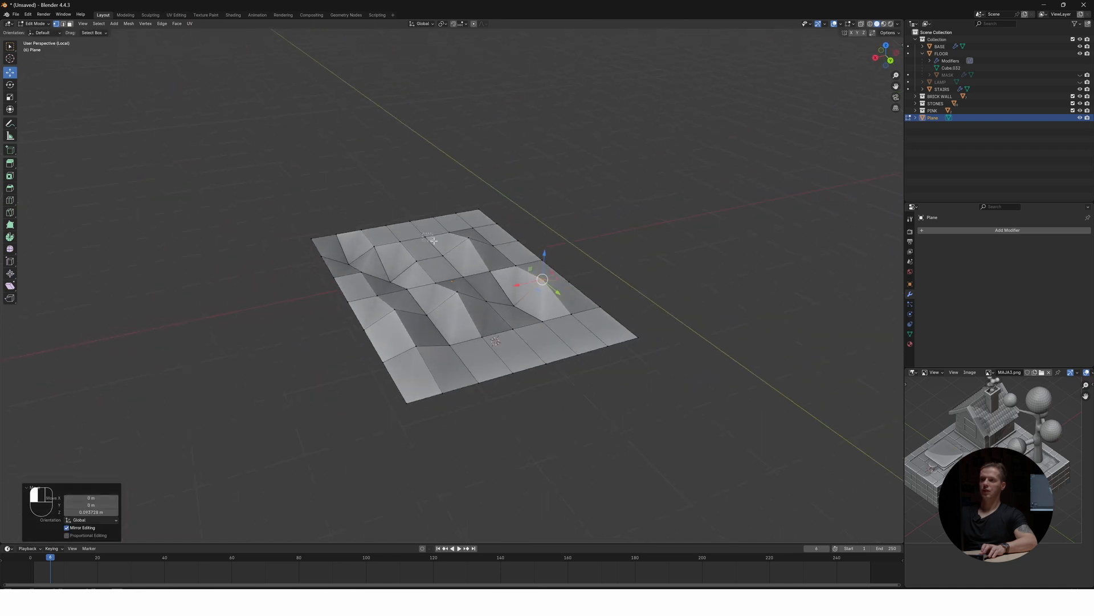
pyautogui.click(426, 236)
pyautogui.moveTo(424, 210); pyautogui.dragTo(424, 202)
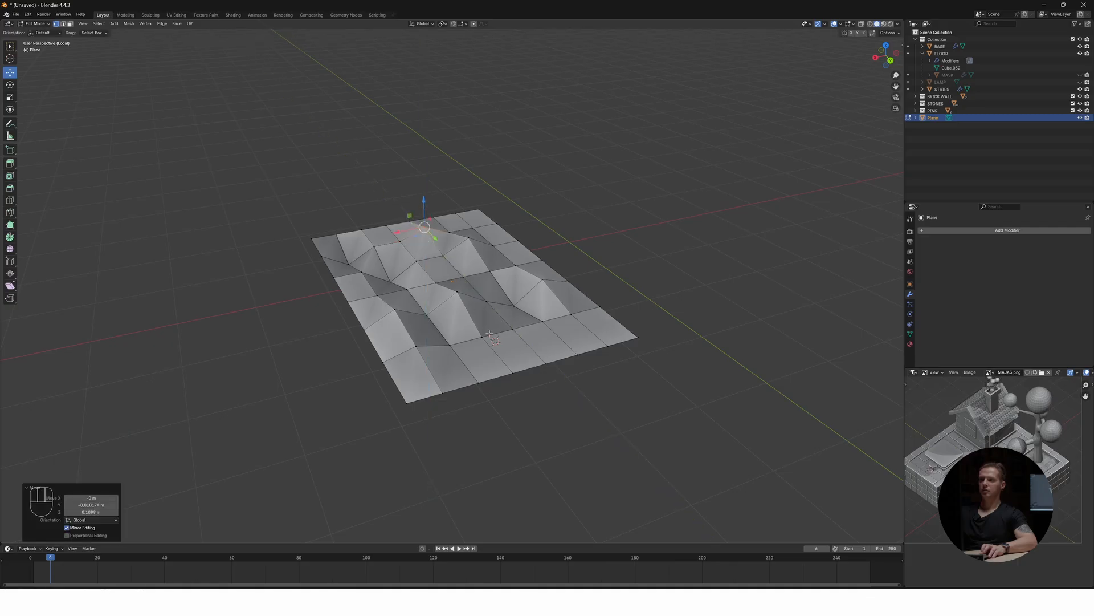
pyautogui.moveTo(497, 345); pyautogui.dragTo(482, 342)
# Leave local view and Edit Mode, and raise the soil plane slightly inside the brick planter
pyautogui.press('KP_Divide')
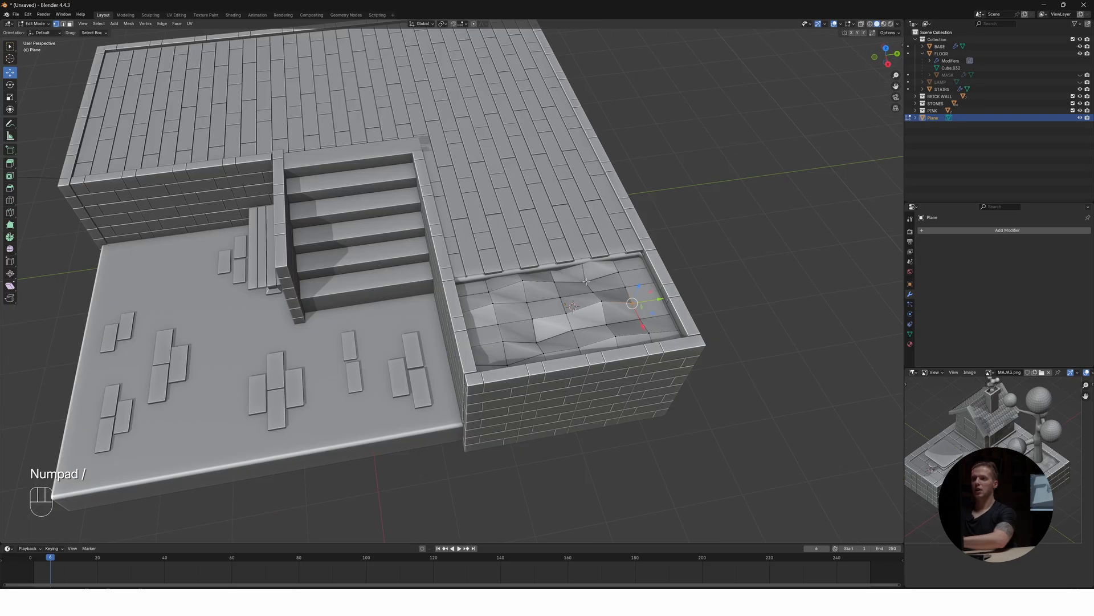
pyautogui.moveTo(586, 282); pyautogui.dragTo(638, 344, button='middle')
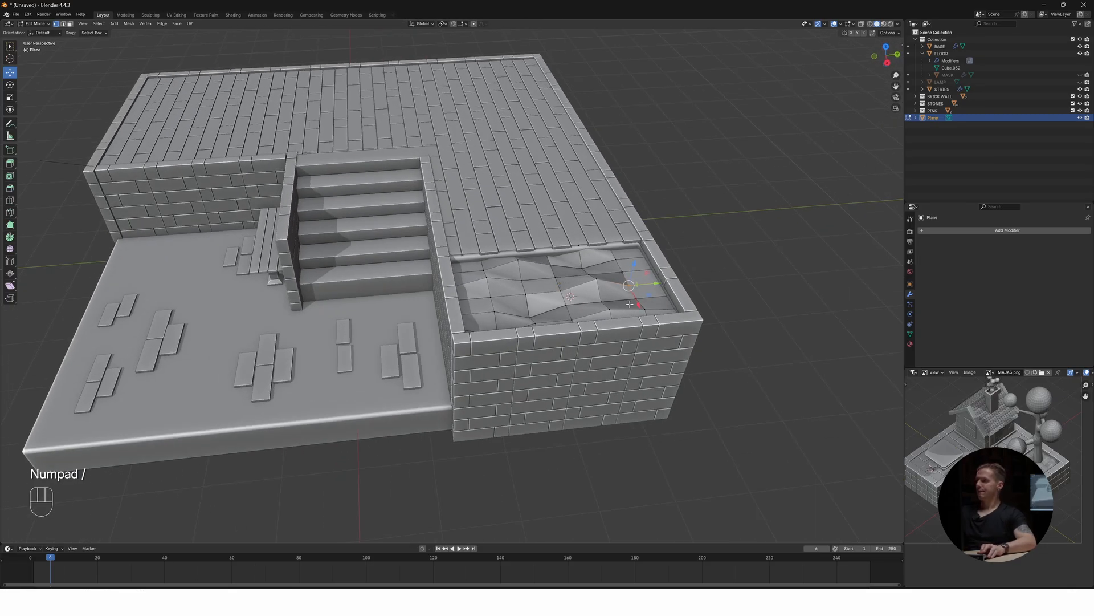
pyautogui.scroll(2, 629, 304)
pyautogui.scroll(1, 615, 230)
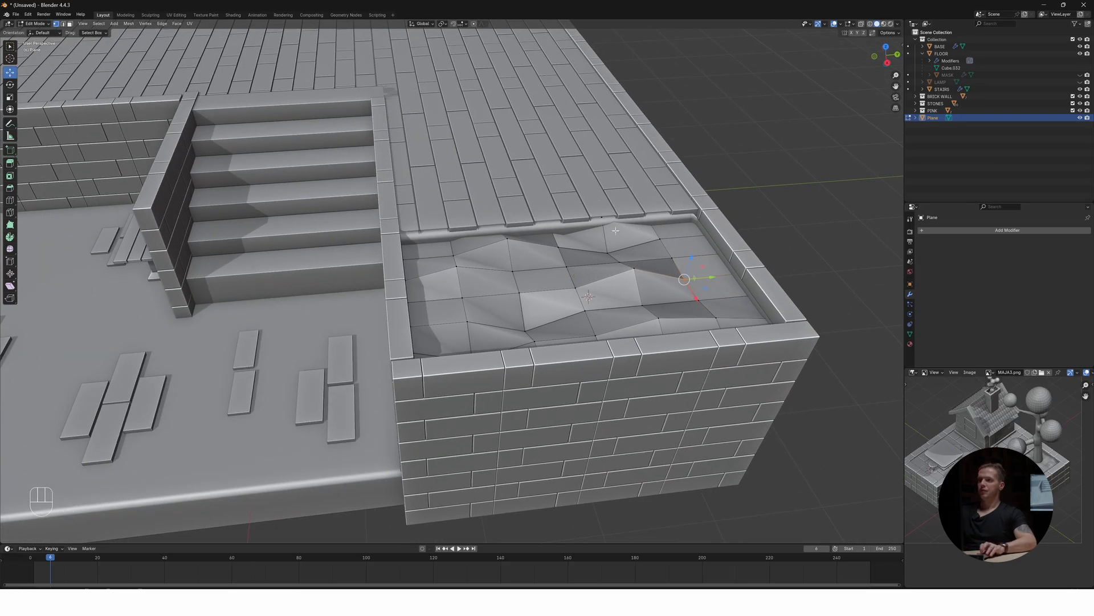
pyautogui.press('Tab')
pyautogui.moveTo(576, 261); pyautogui.dragTo(575, 263)
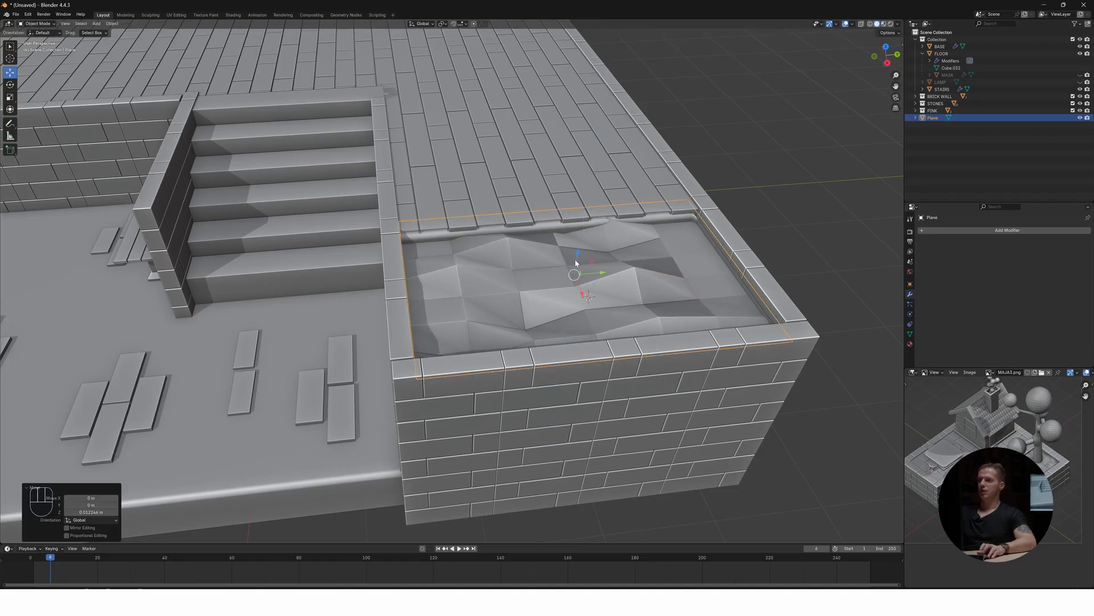
# Add a new plane above the soil and merge all its vertices at center into a single vertex
pyautogui.moveTo(704, 267); pyautogui.dragTo(566, 275, button='middle')
pyautogui.scroll(-1, 574, 279)
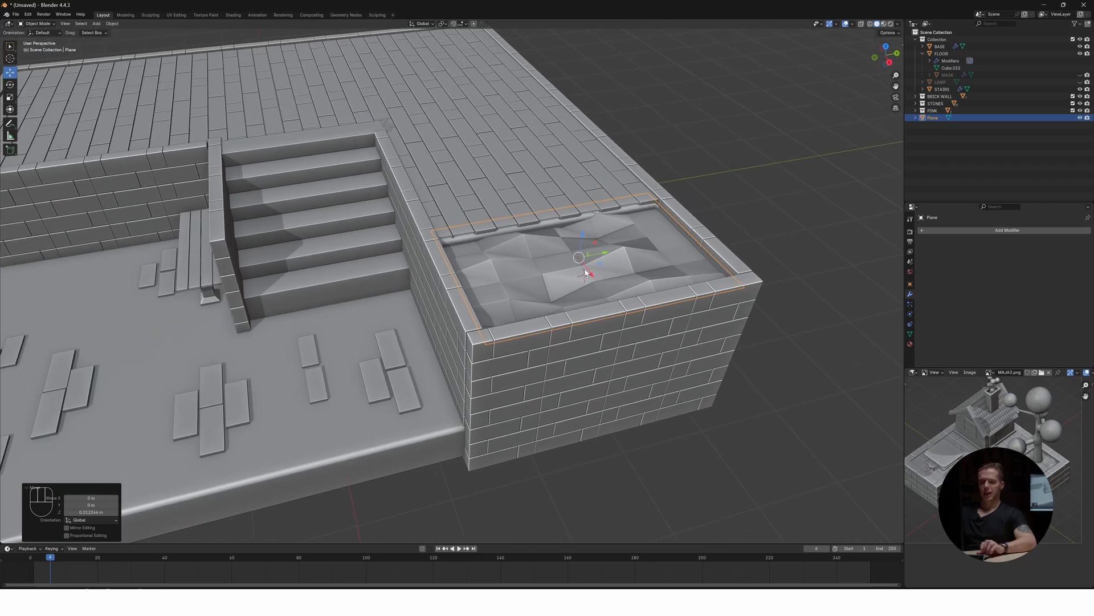
pyautogui.hotkey('shift', 'a')
pyautogui.moveTo(588, 271)
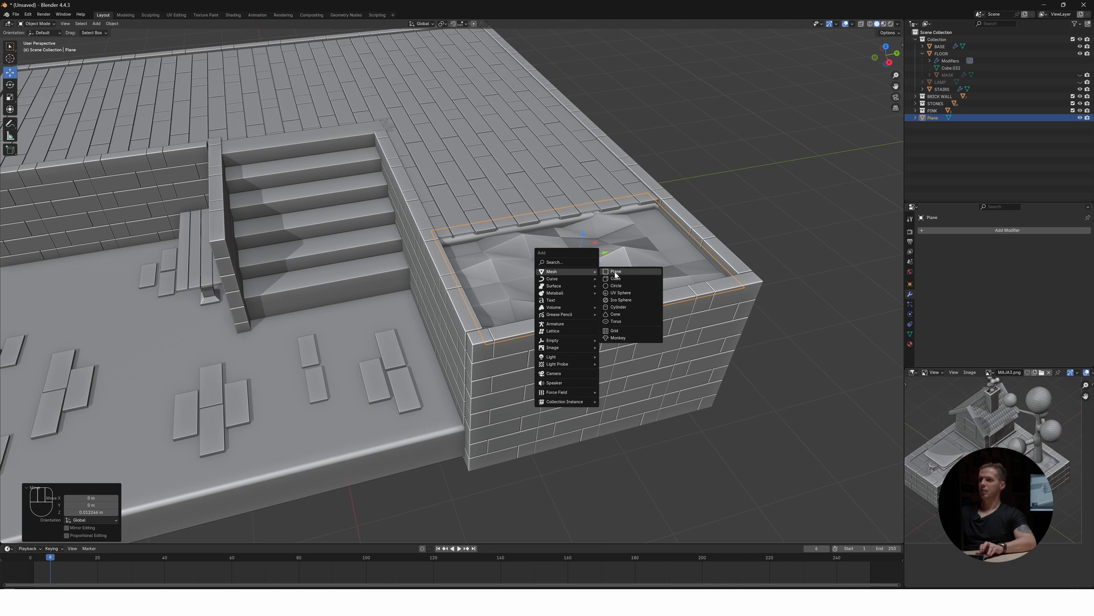
pyautogui.click(615, 271)
pyautogui.moveTo(588, 263); pyautogui.dragTo(587, 251)
pyautogui.press('Tab')
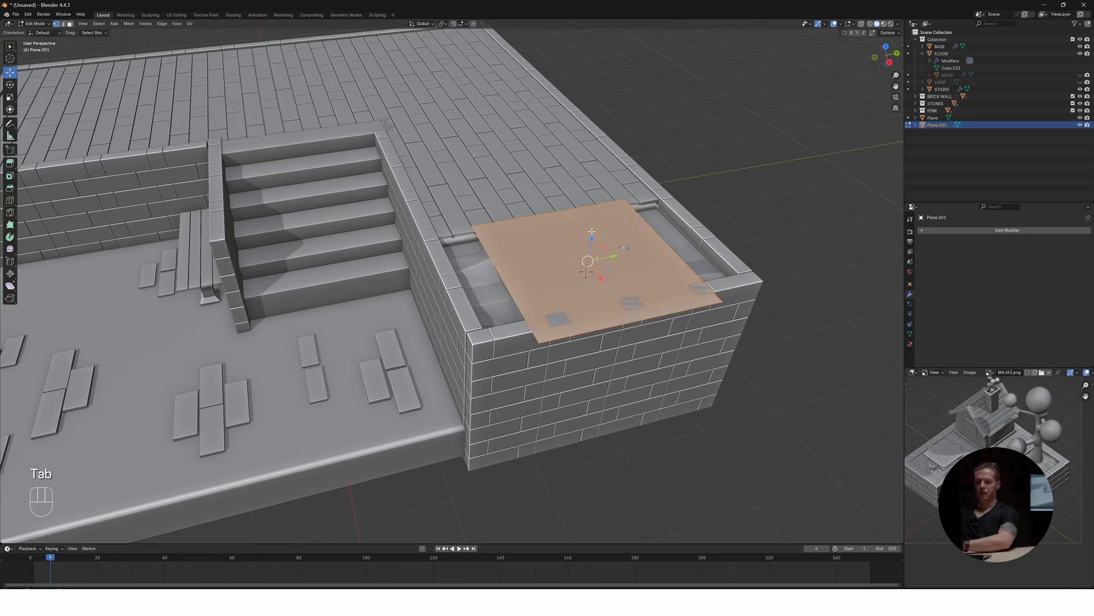
pyautogui.press('m')
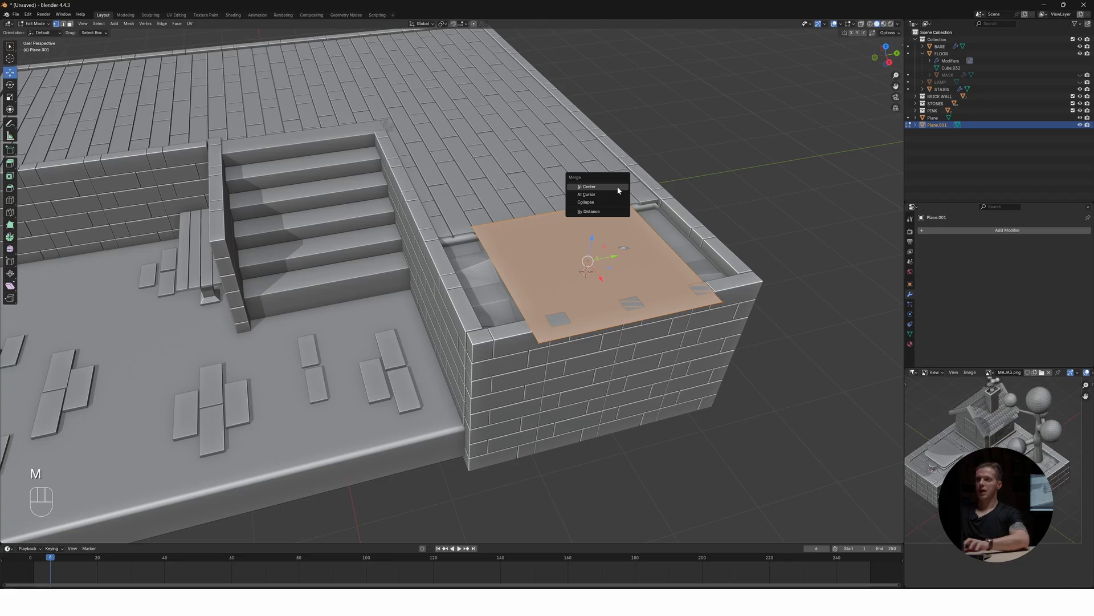
pyautogui.click(618, 188)
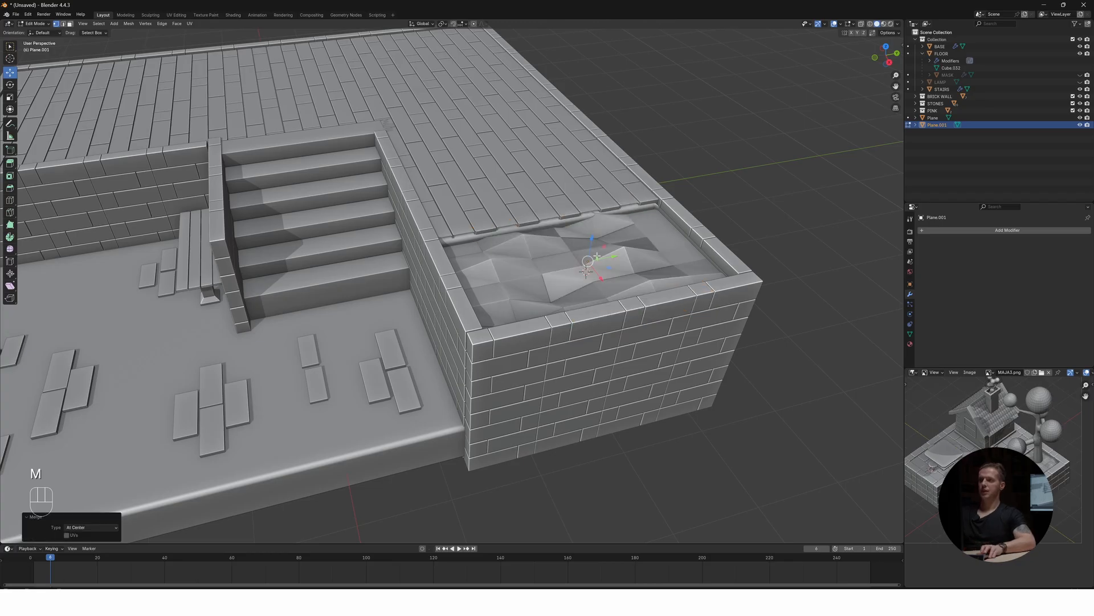
# Extrude the single vertex about 1.72 m straight up along Z as the tree trunk
pyautogui.press('e')
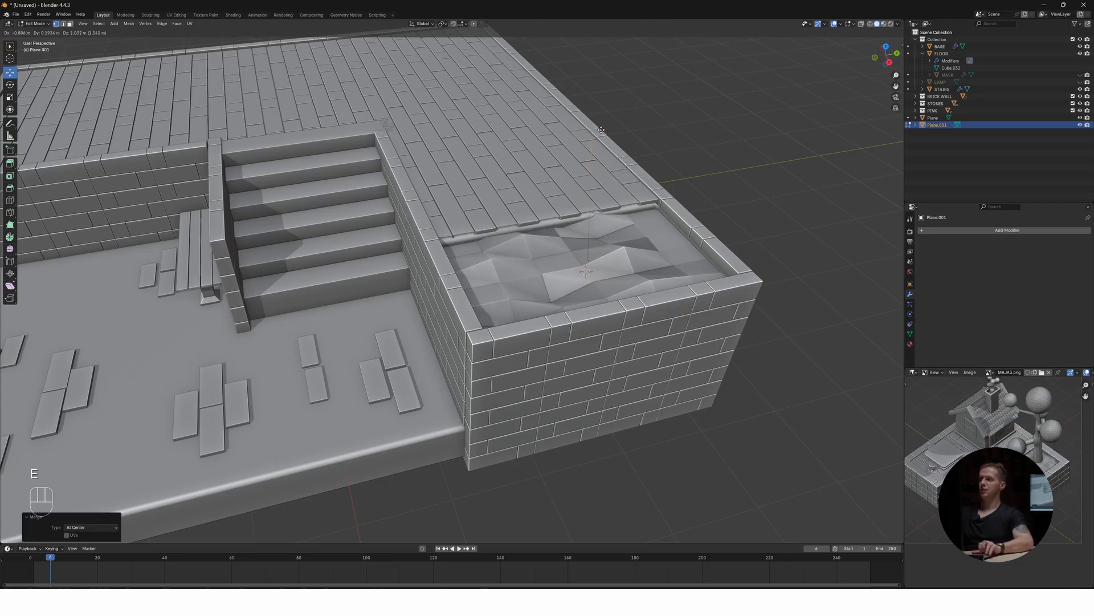
pyautogui.press('z')
pyautogui.click(610, 153)
# Extrude two upper branches of two segments each from the top of the trunk, spreading to opposite sides
pyautogui.moveTo(609, 153); pyautogui.dragTo(615, 156, button='middle')
pyautogui.scroll(-1, 616, 156)
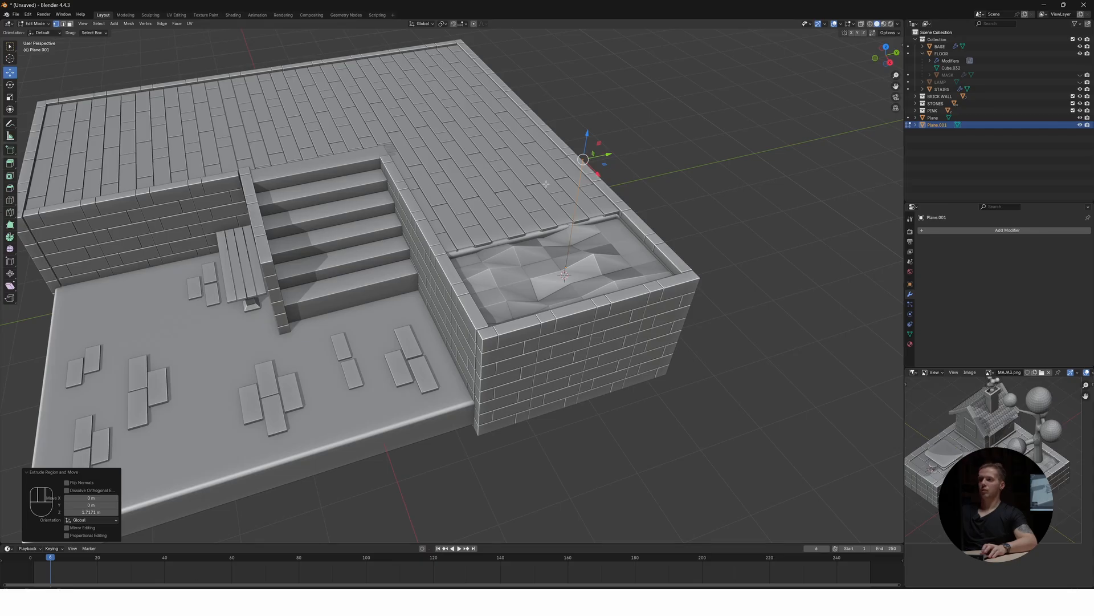
pyautogui.press('r')
pyautogui.press('e')
pyautogui.click(484, 108)
pyautogui.press('e')
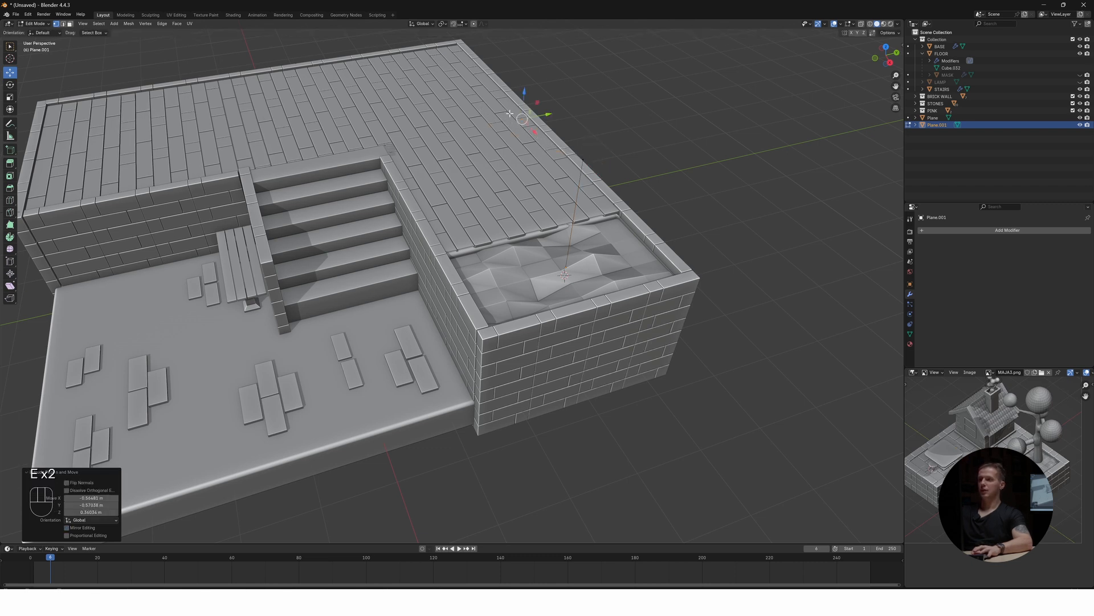
pyautogui.click(515, 111)
pyautogui.press('e')
pyautogui.click(536, 45)
pyautogui.press('e')
pyautogui.click(705, 109)
pyautogui.press('e')
pyautogui.click(678, 60)
# Extrude a third, lower branch of two segments outward from a vertex partway up the trunk
pyautogui.moveTo(678, 60); pyautogui.dragTo(678, 124, button='middle')
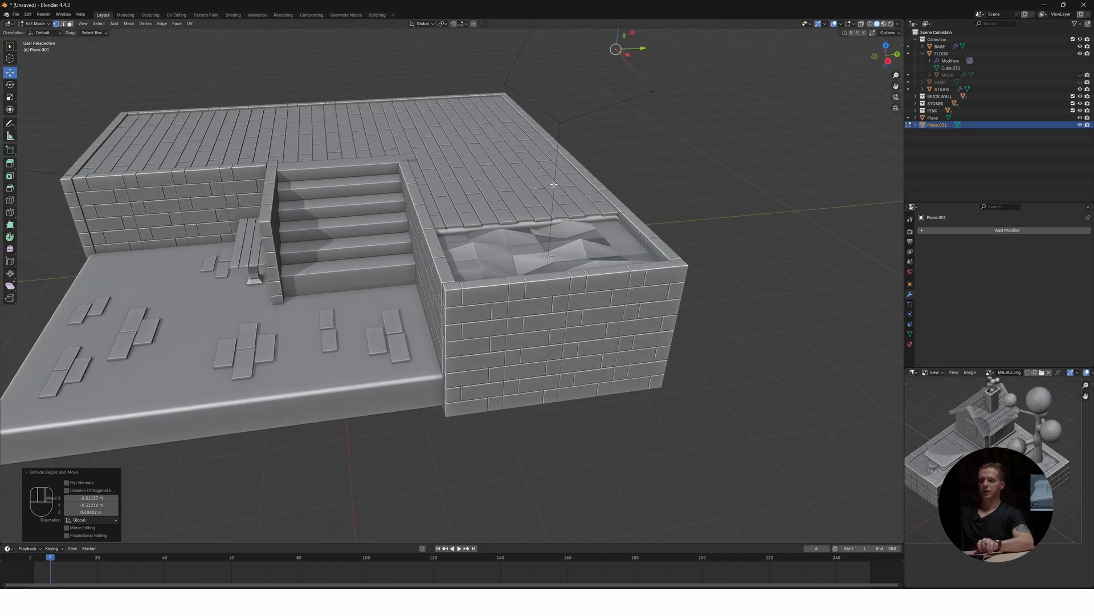
pyautogui.hotkey('ctrl', 'r')
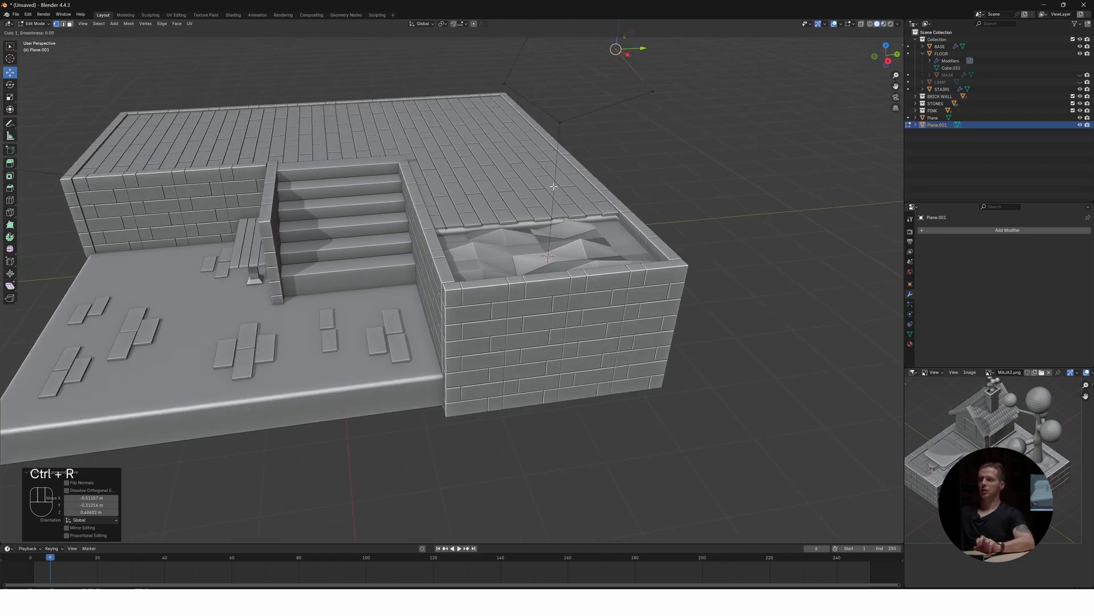
pyautogui.press('Escape')
pyautogui.press('e')
pyautogui.click(647, 175)
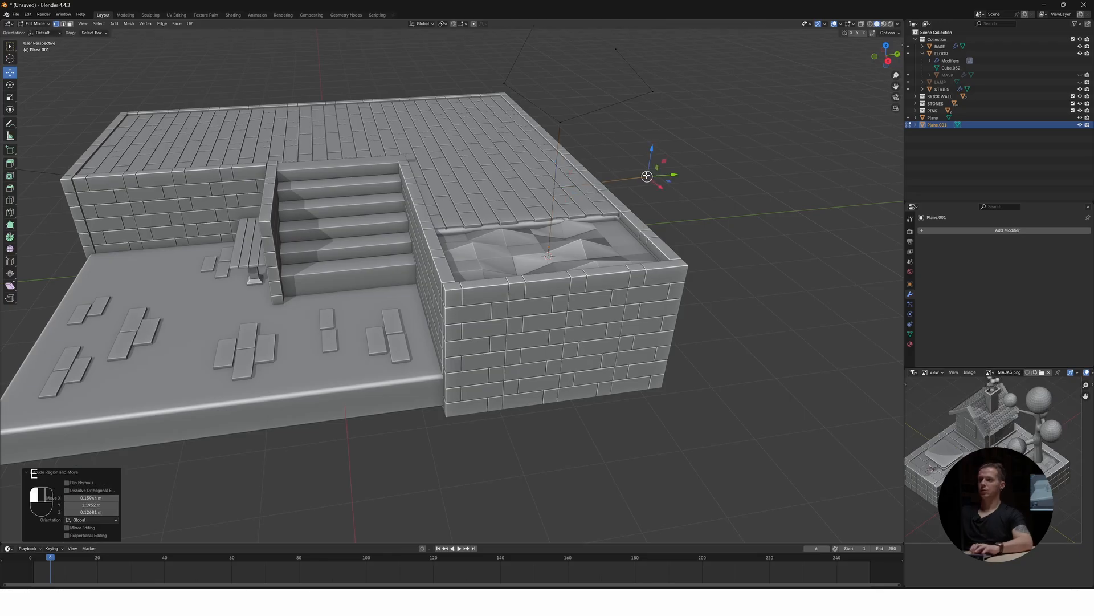
pyautogui.press('e')
pyautogui.click(728, 128)
# Spread the upper branches by moving one tip vertex outward along X and the other along negative Y
pyautogui.moveTo(728, 127); pyautogui.dragTo(631, 192, button='middle')
pyautogui.moveTo(379, 215); pyautogui.dragTo(392, 218, button='middle')
pyautogui.moveTo(417, 104); pyautogui.dragTo(575, 195, button='middle')
pyautogui.click(553, 118)
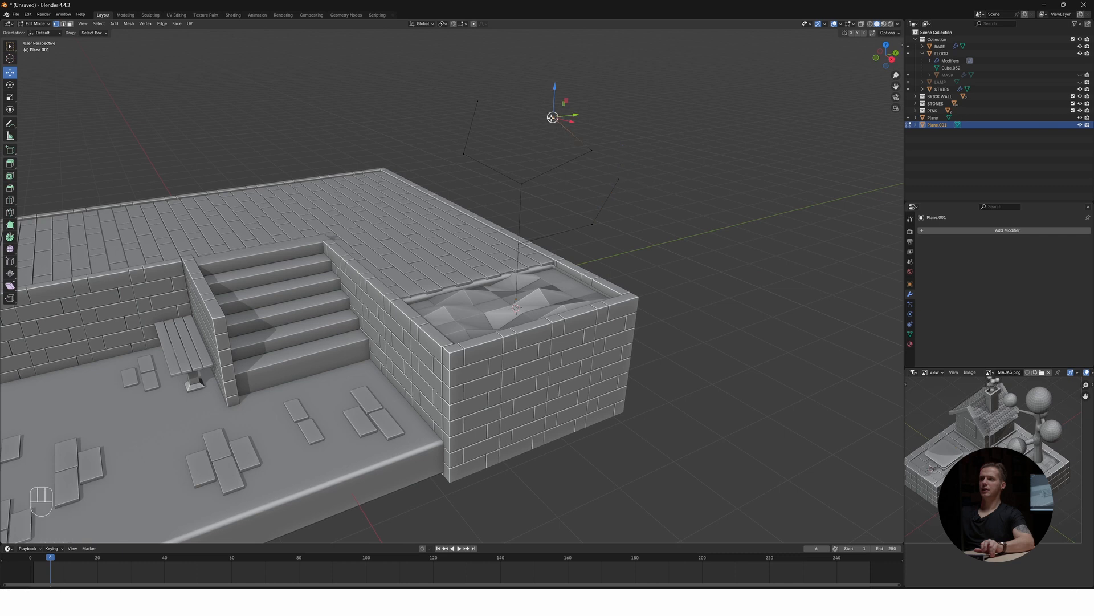
pyautogui.moveTo(570, 121); pyautogui.dragTo(639, 152)
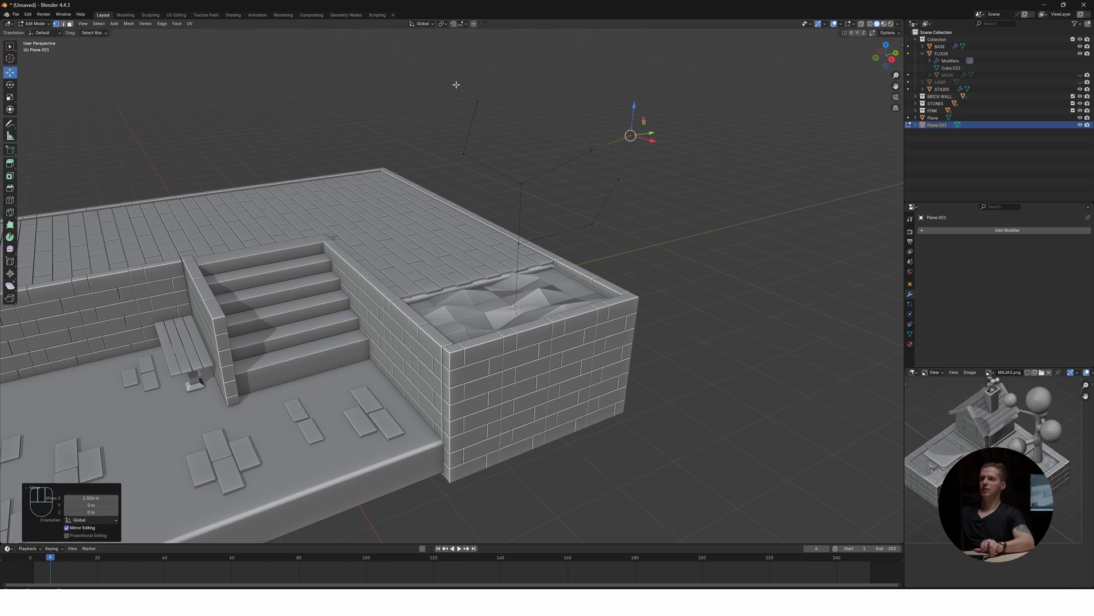
pyautogui.click(477, 101)
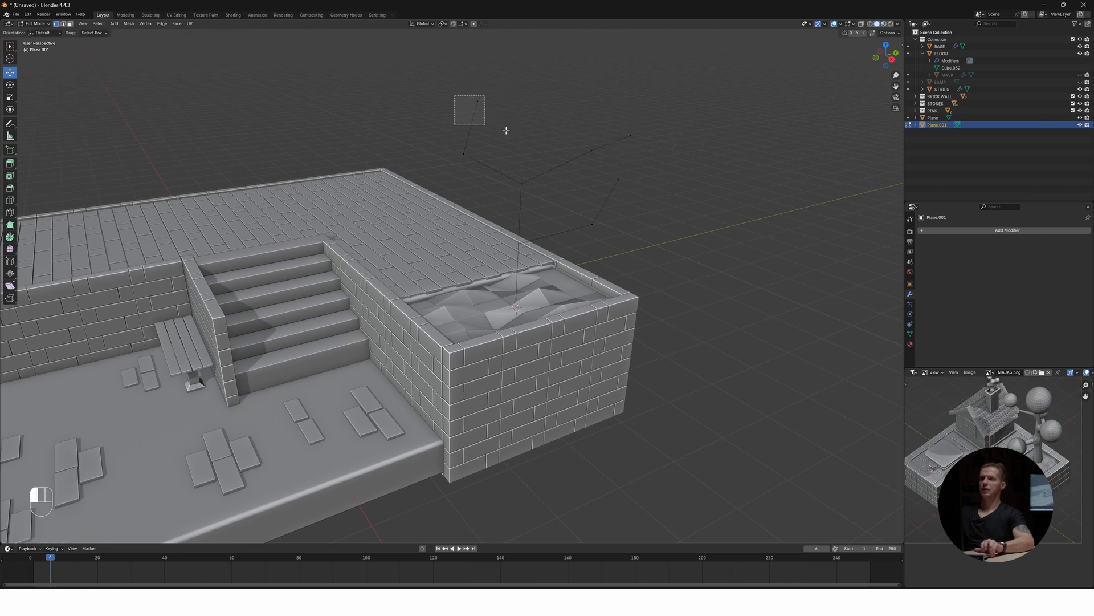
pyautogui.moveTo(502, 100); pyautogui.dragTo(425, 105)
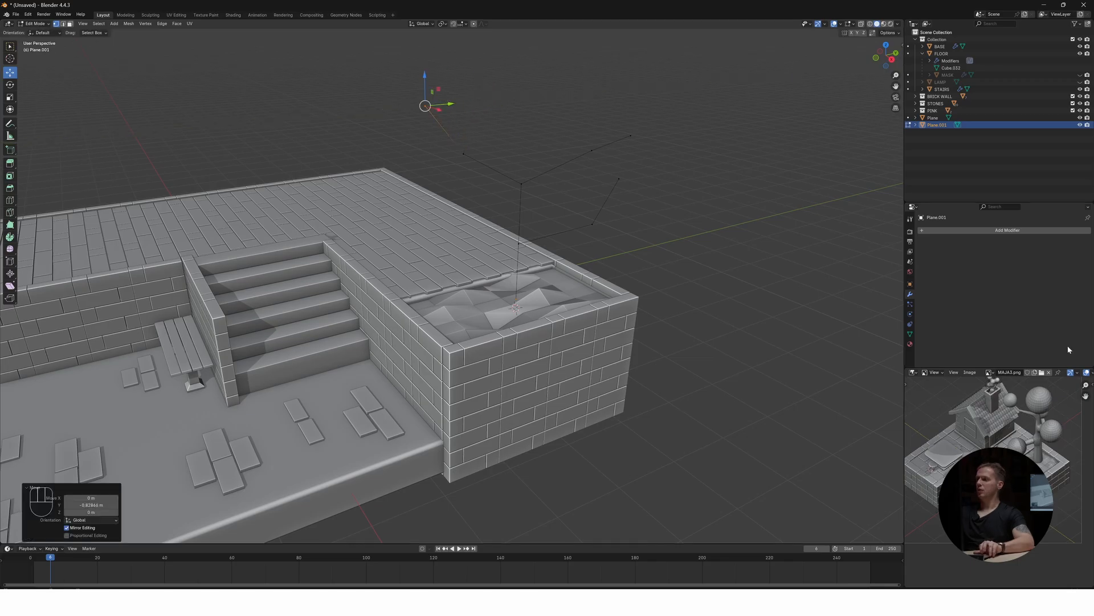
# Add a Skin modifier to the tree skeleton
pyautogui.click(994, 230)
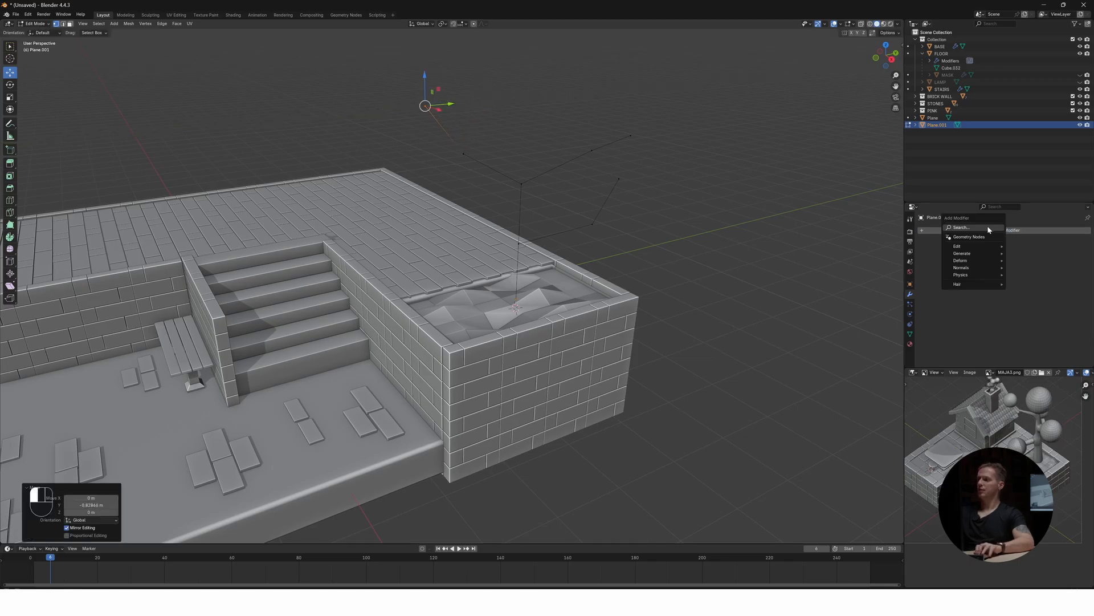
pyautogui.click(984, 227)
pyautogui.write('SKIN')
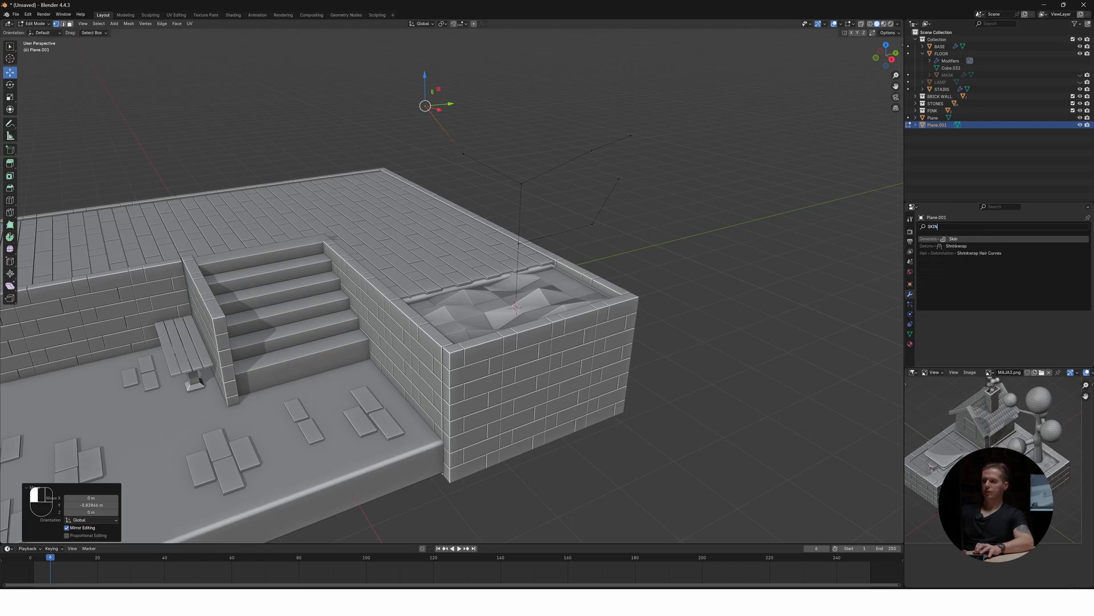
pyautogui.press('Return')
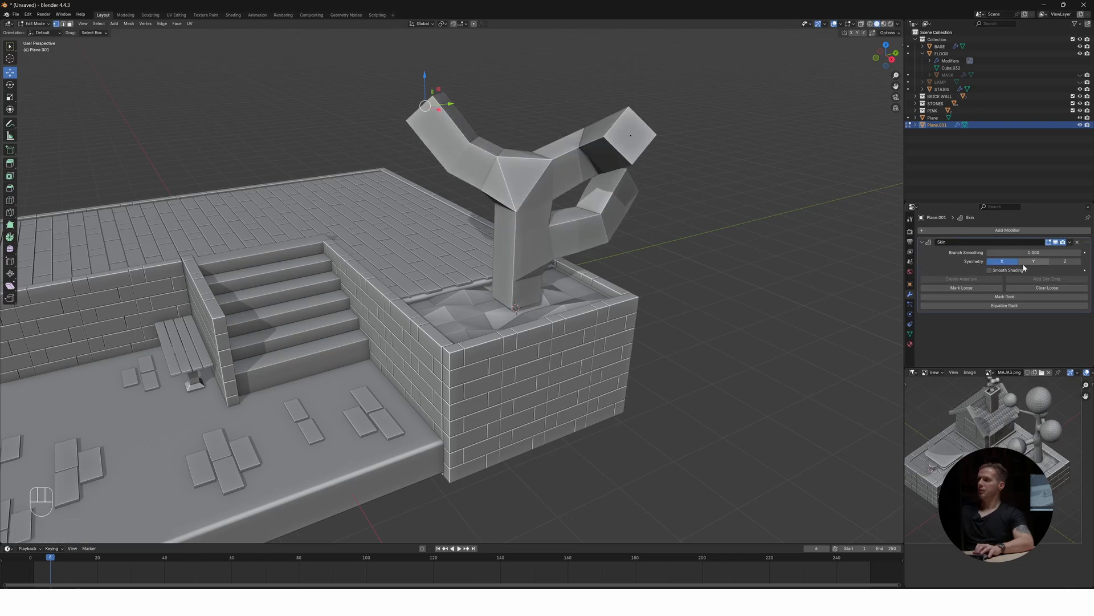
# Add a Subdivision Surface modifier to the tree and set its viewport levels to 3
pyautogui.click(983, 228)
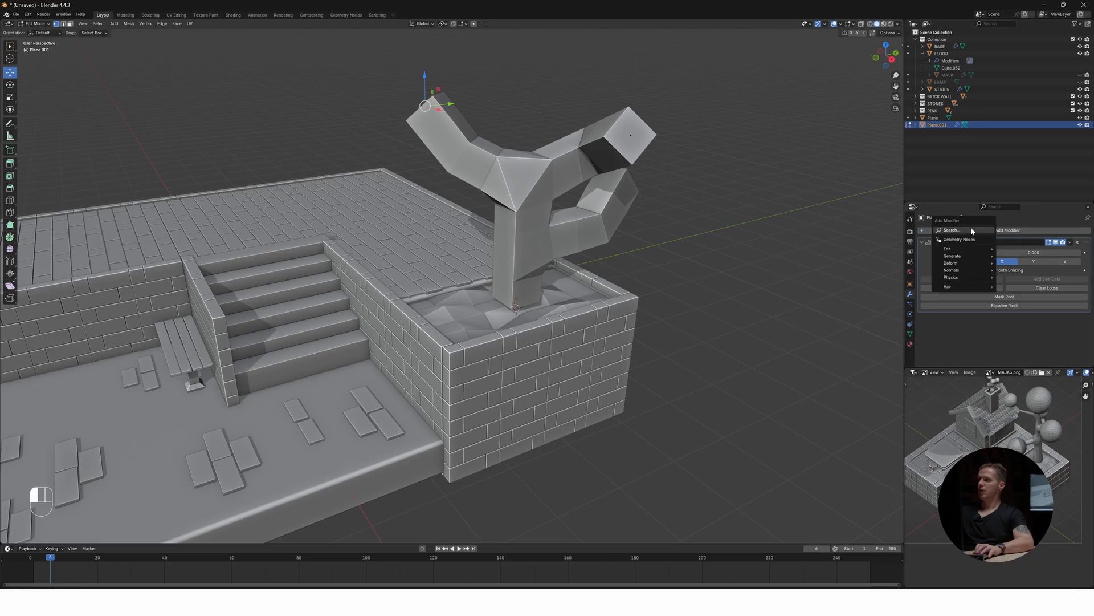
pyautogui.click(970, 227)
pyautogui.write('SUB')
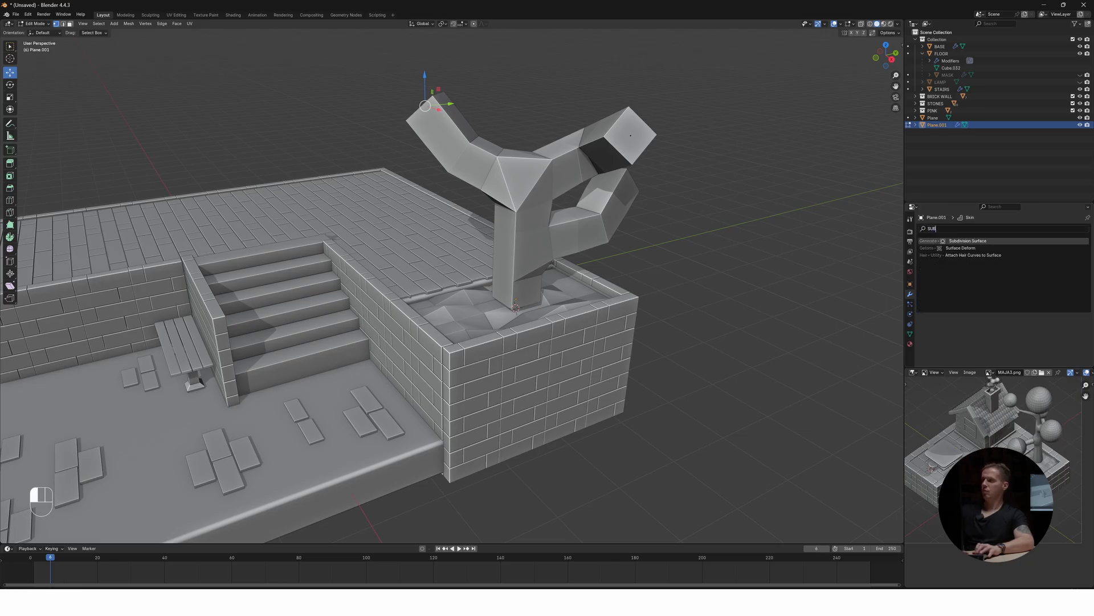
pyautogui.press('Down')
pyautogui.press('Up')
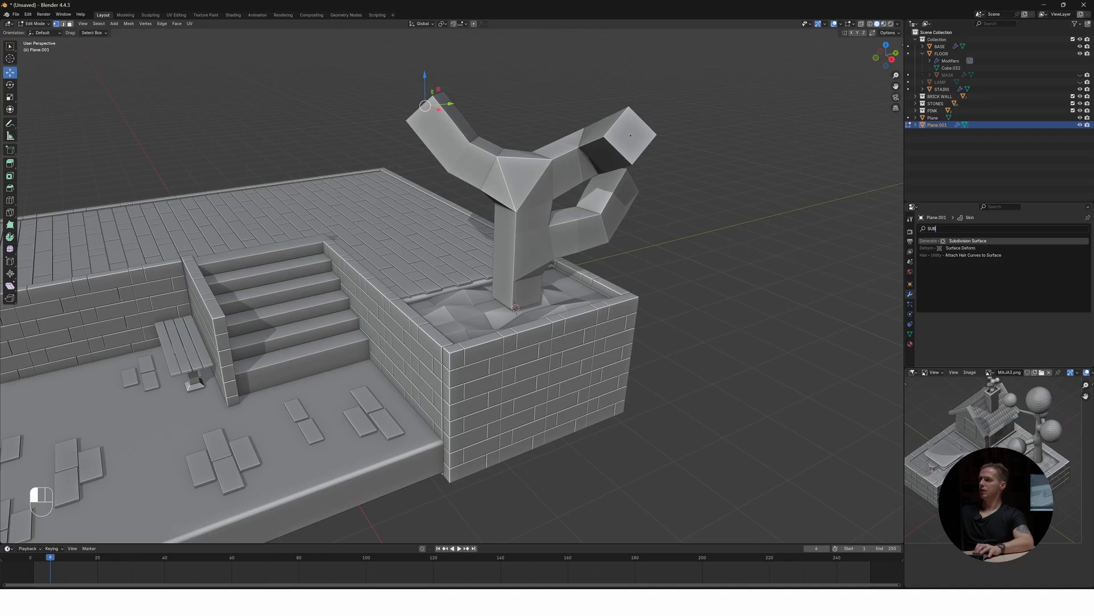
pyautogui.click(971, 242)
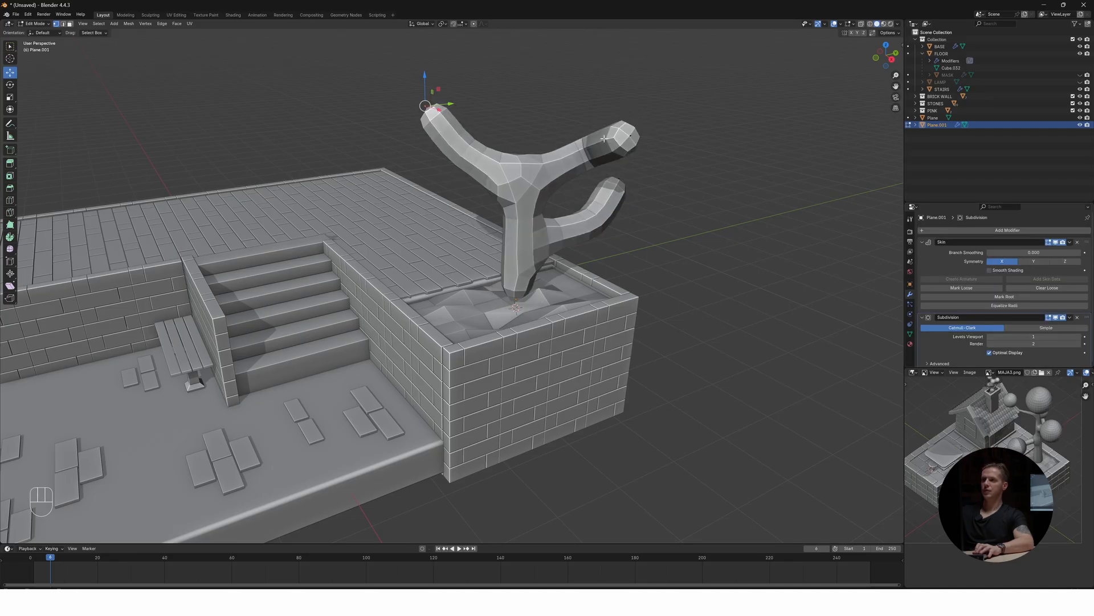
pyautogui.click(1034, 337)
pyautogui.write('3')
pyautogui.press('Return')
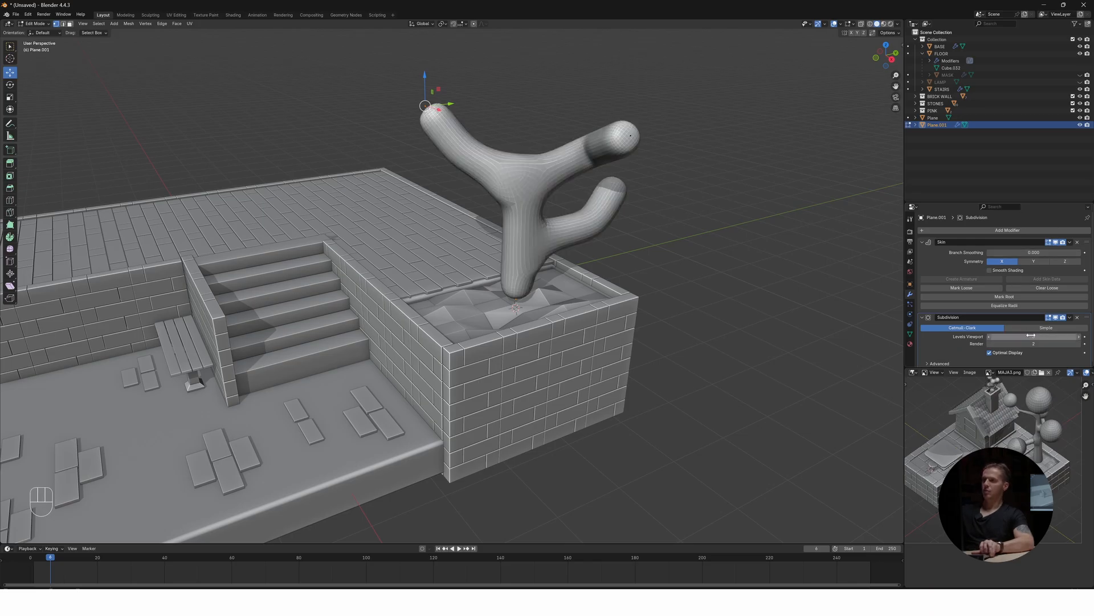
pyautogui.moveTo(454, 157); pyautogui.dragTo(500, 179, button='middle')
pyautogui.moveTo(471, 273); pyautogui.dragTo(486, 268, button='middle')
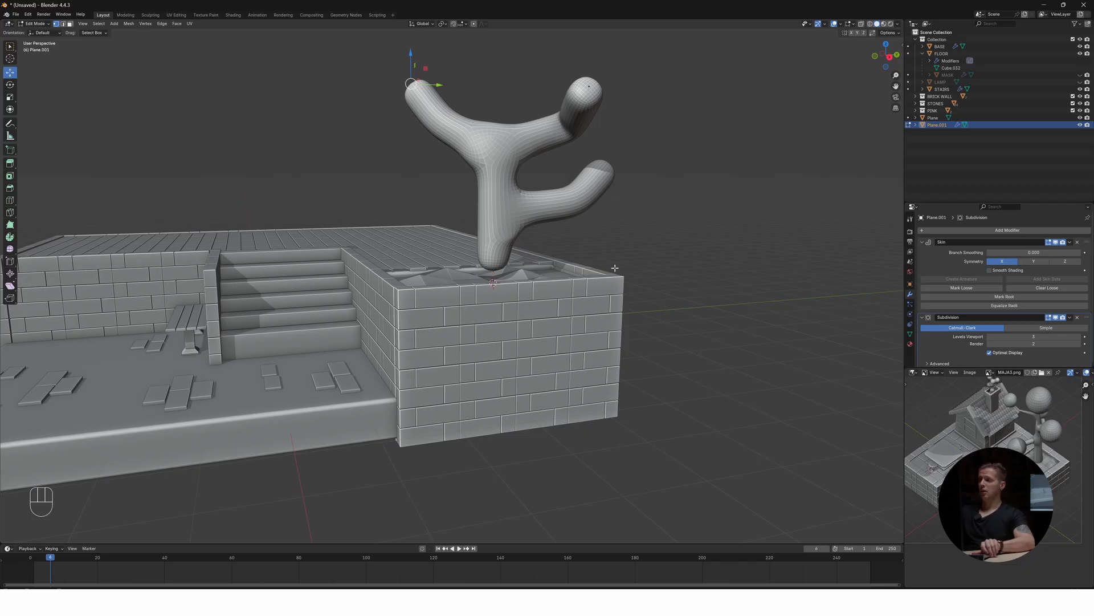
# Taper the ends of the tree's branches by shrinking the skin radius at each tip vertex
pyautogui.moveTo(513, 240)
pyautogui.mouseDown(button='middle')
pyautogui.moveTo(447, 237)
pyautogui.moveTo(509, 242)
pyautogui.mouseUp(button='middle')
pyautogui.scroll(4, 509, 241)
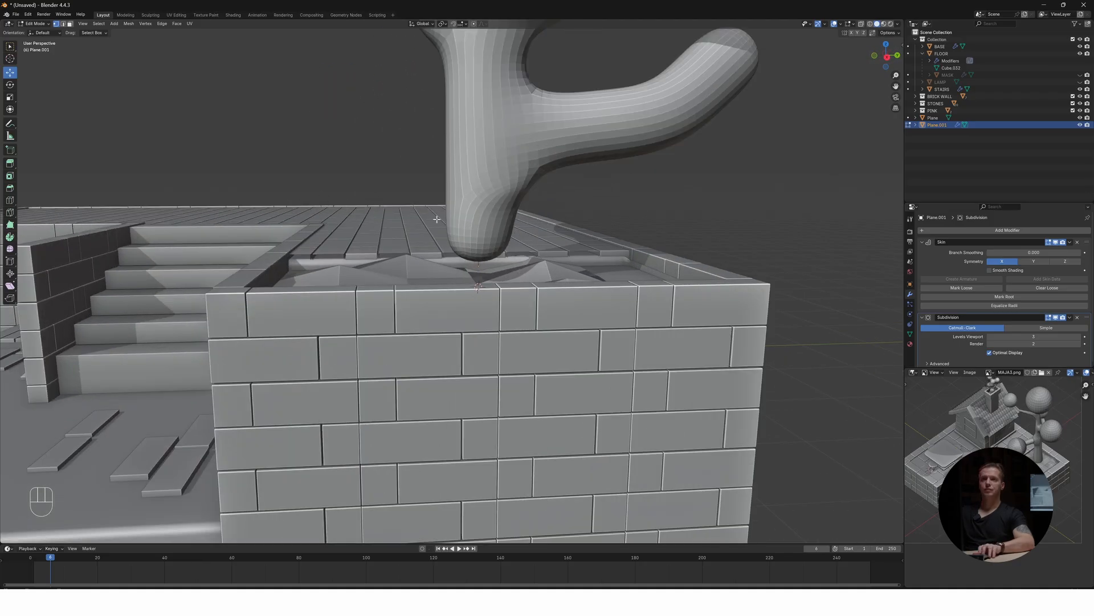
pyautogui.moveTo(455, 259); pyautogui.dragTo(475, 294)
pyautogui.scroll(-8, 472, 291)
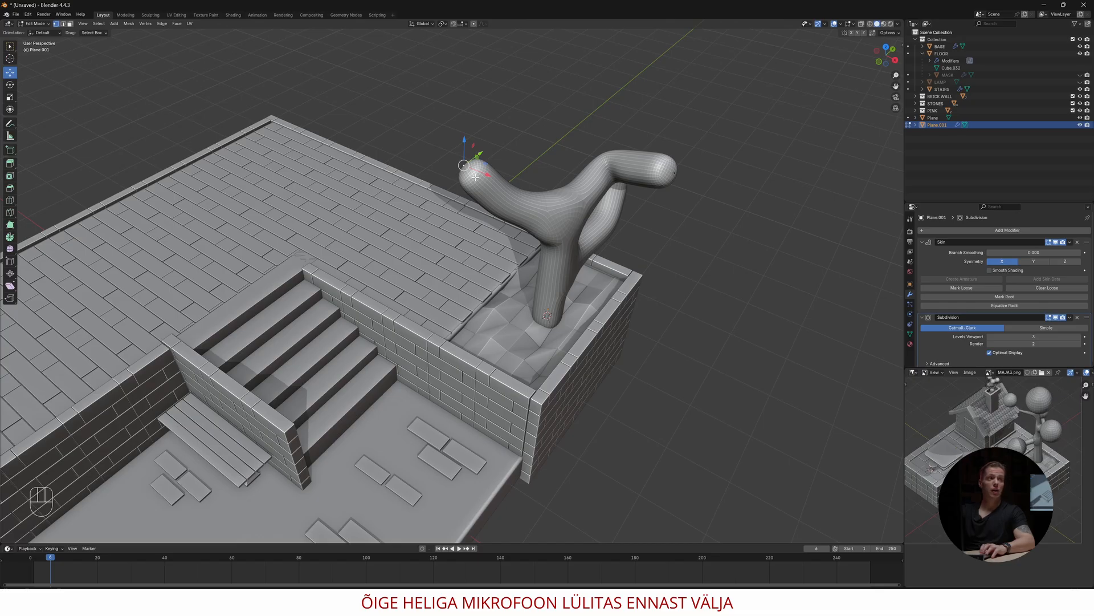
pyautogui.hotkey('ctrl', 'a')
pyautogui.press('s')
pyautogui.click(682, 178)
pyautogui.moveTo(681, 178); pyautogui.dragTo(568, 166, button='middle')
pyautogui.hotkey('ctrl', 'a')
pyautogui.click(569, 257)
pyautogui.moveTo(569, 257); pyautogui.dragTo(587, 137, button='middle')
pyautogui.hotkey('ctrl', 'a')
pyautogui.click(607, 178)
pyautogui.hotkey('ctrl', 'a')
# Insert a vertex in the tree's lower branch with a single loop cut and extrude a new branch outward from it
pyautogui.scroll(-3, 534, 320)
pyautogui.moveTo(534, 320); pyautogui.dragTo(516, 364, button='middle')
pyautogui.click(448, 248)
pyautogui.press('e')
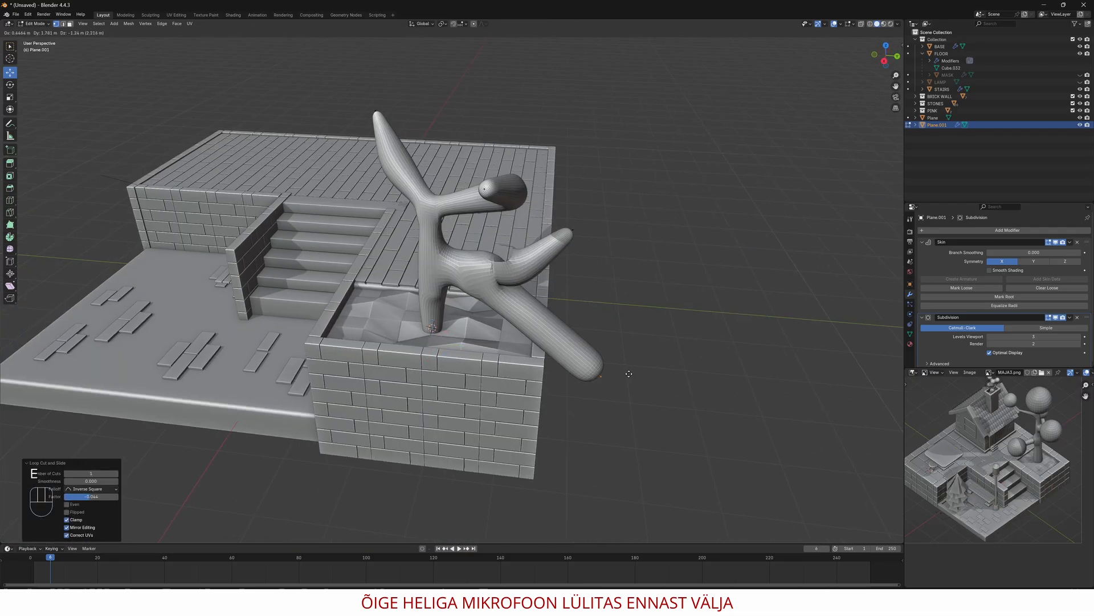
pyautogui.click(604, 373)
# Shorten and reposition the new lower branch, and taper its tip by shrinking the skin radius
pyautogui.moveTo(684, 394); pyautogui.dragTo(525, 361, button='middle')
pyautogui.moveTo(318, 289); pyautogui.dragTo(231, 256)
pyautogui.moveTo(230, 257); pyautogui.dragTo(510, 296, button='middle')
pyautogui.hotkey('ctrl', 'a')
pyautogui.click(547, 242)
pyautogui.moveTo(547, 242); pyautogui.dragTo(365, 251, button='middle')
pyautogui.moveTo(365, 251); pyautogui.dragTo(393, 256)
pyautogui.moveTo(393, 256); pyautogui.dragTo(467, 268, button='middle')
pyautogui.scroll(-2, 436, 270)
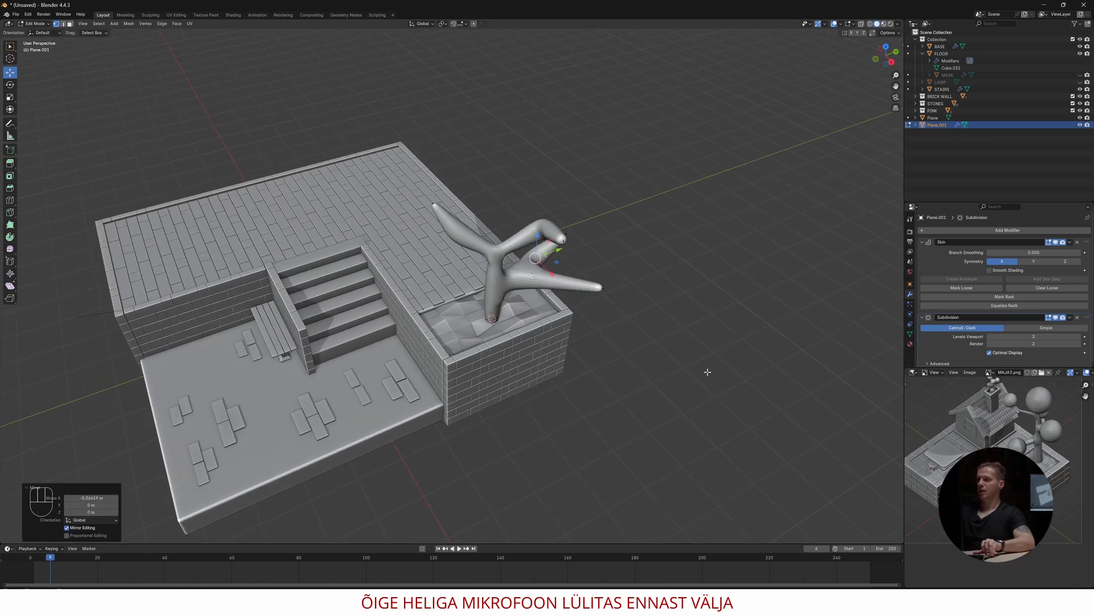
# Leave mesh editing and add an ico sphere with increased subdivisions as foliage at the tip of the tallest branch
pyautogui.hotkey('shift', 'a')
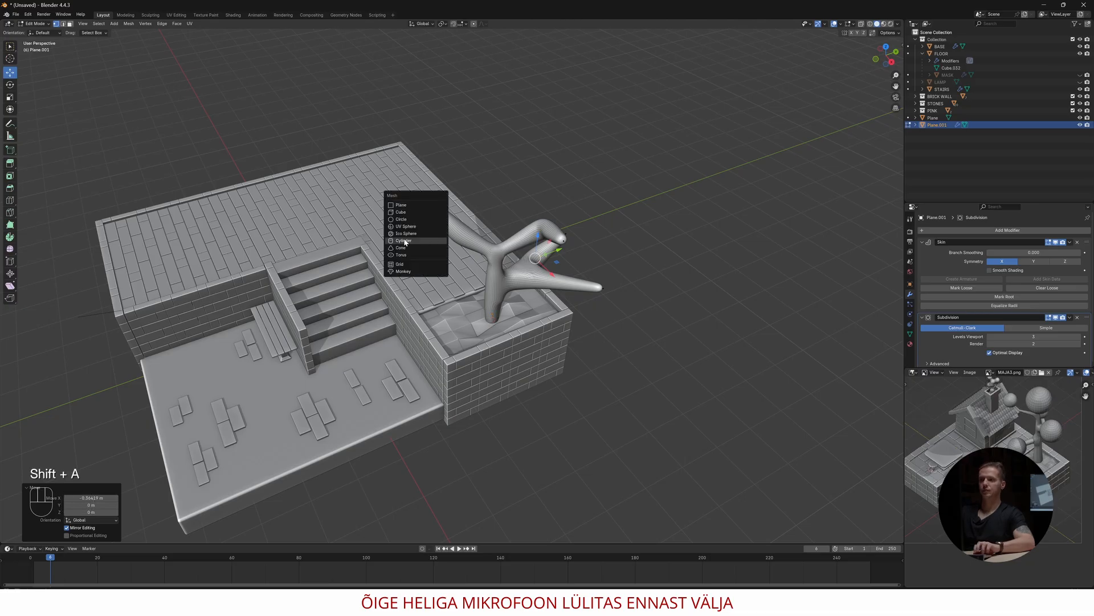
pyautogui.press('Tab')
pyautogui.hotkey('shift', 'a')
pyautogui.moveTo(449, 245)
pyautogui.click(494, 273)
pyautogui.moveTo(88, 468); pyautogui.dragTo(105, 468)
# Add three more ico spheres of varying sizes as foliage on the remaining branch tips
pyautogui.hotkey('shift', 'a')
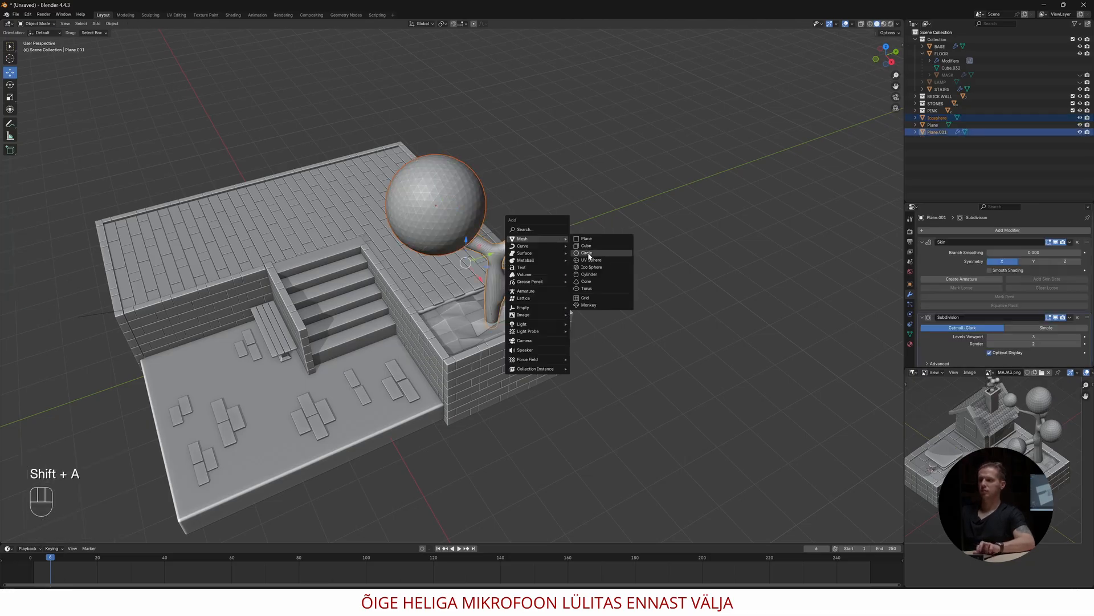
pyautogui.click(591, 268)
pyautogui.press('s')
pyautogui.hotkey('shift', 'a')
pyautogui.click(618, 282)
pyautogui.press('s')
pyautogui.moveTo(613, 276); pyautogui.dragTo(490, 296, button='middle')
pyautogui.hotkey('shift', 'a')
pyautogui.click(521, 331)
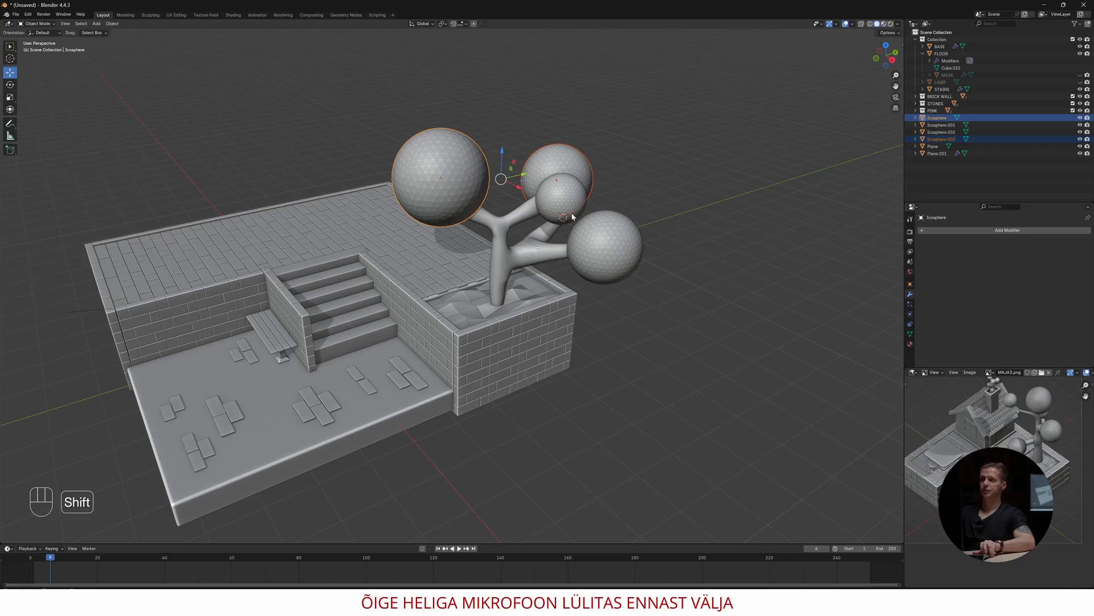
# Select all four foliage spheres and the tree trunk and move them to a new collection named PUU
pyautogui.keyDown('shift'); pyautogui.click(572, 216); pyautogui.keyUp('shift')
pyautogui.keyDown('shift'); pyautogui.click(599, 228); pyautogui.keyUp('shift')
pyautogui.keyDown('shift'); pyautogui.click(520, 262); pyautogui.keyUp('shift')
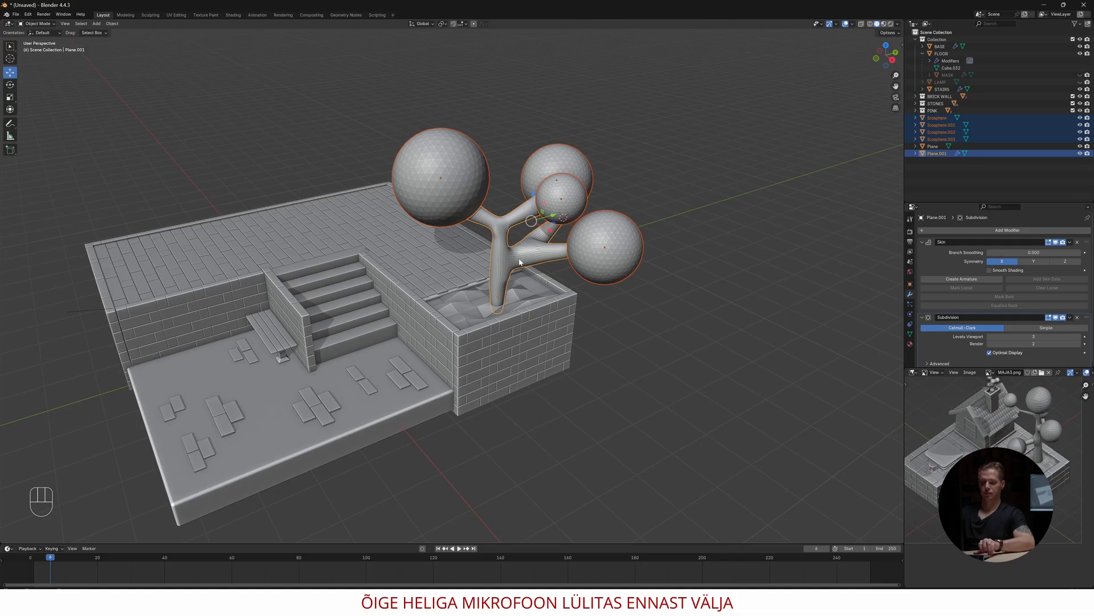
pyautogui.press('m')
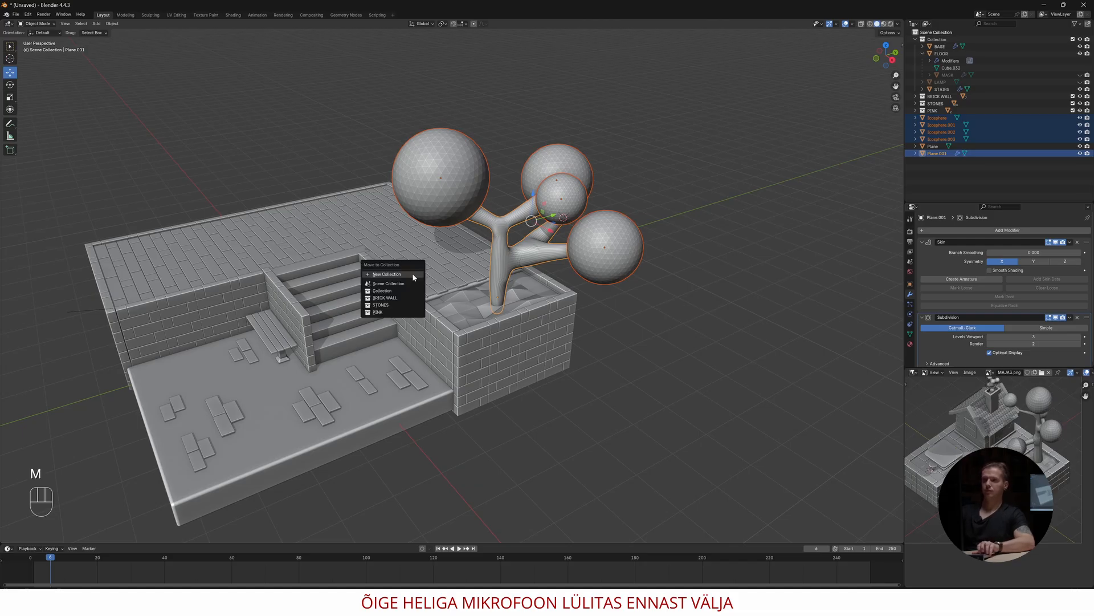
pyautogui.click(411, 274)
pyautogui.write('PUU')
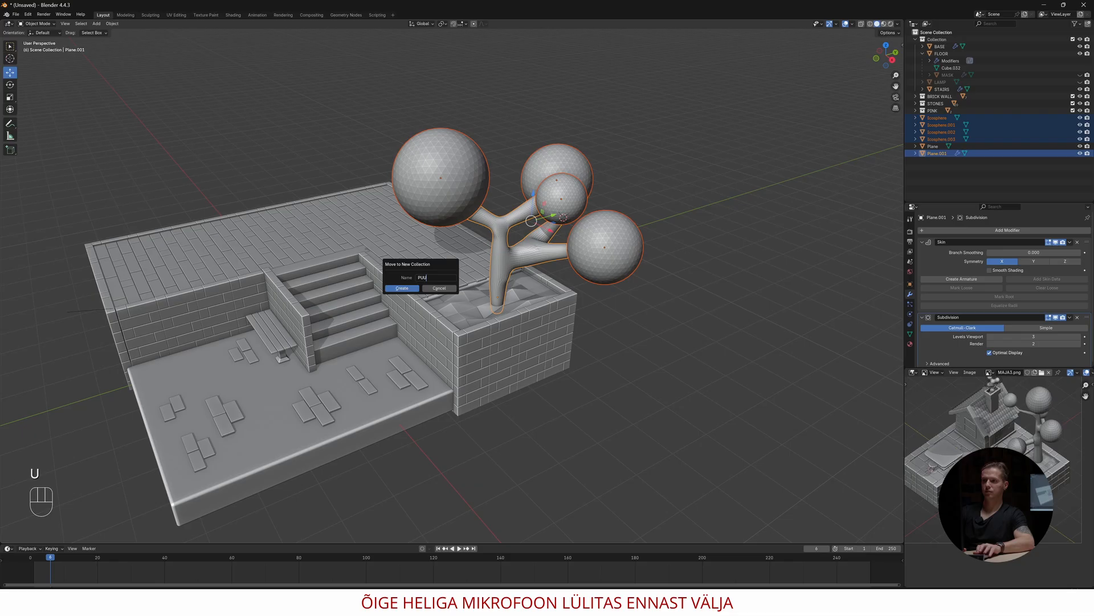
pyautogui.click(405, 289)
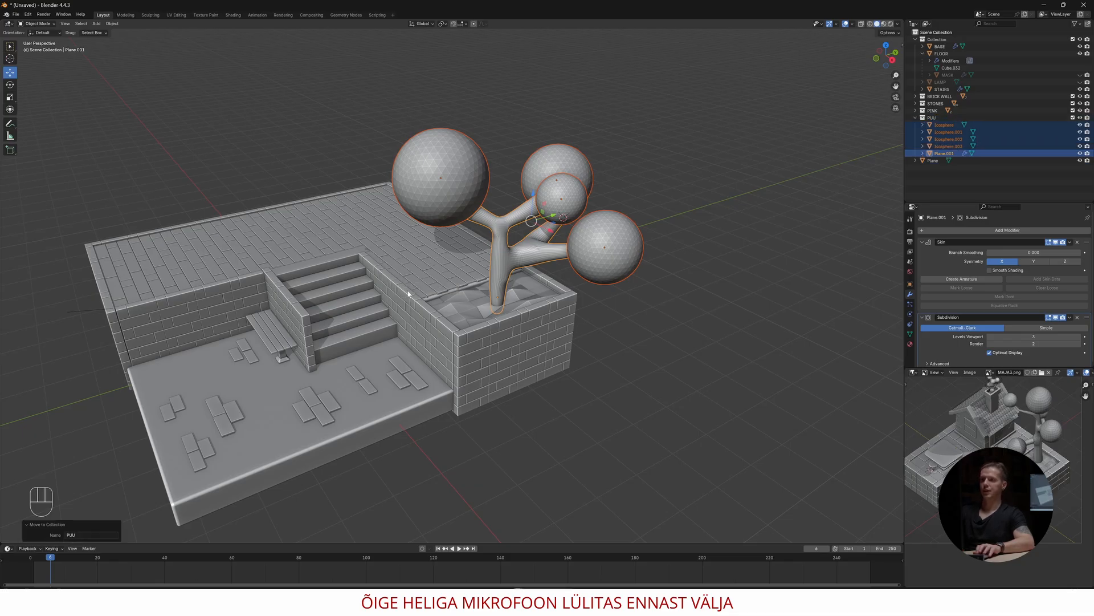
# Collapse the PUU collection and rename the planter's soil plane to GROUND
pyautogui.click(916, 117)
pyautogui.click(935, 125)
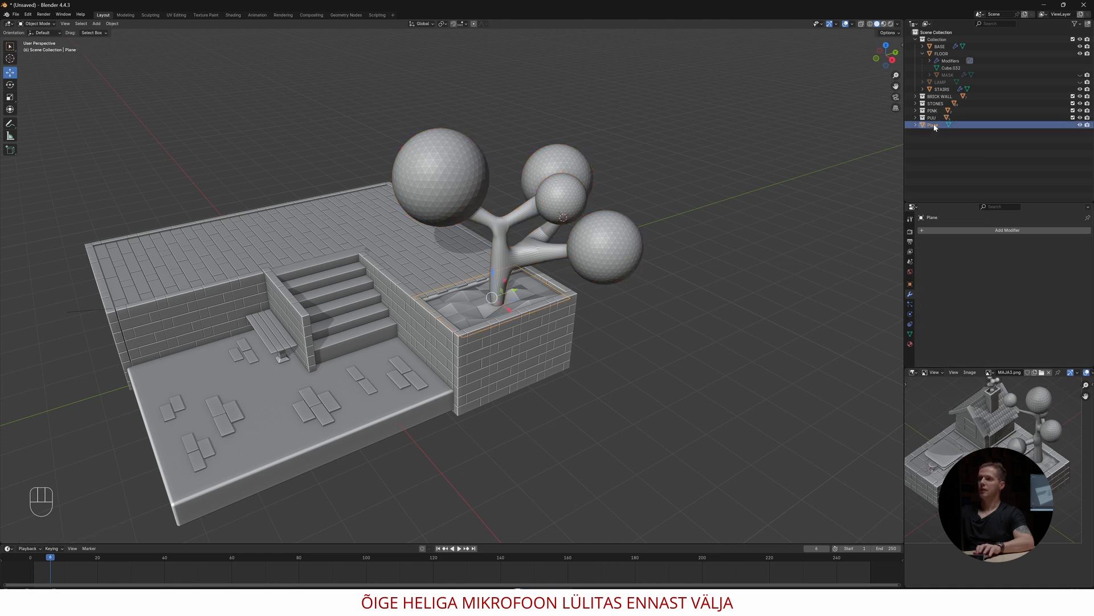
pyautogui.doubleClick(933, 126)
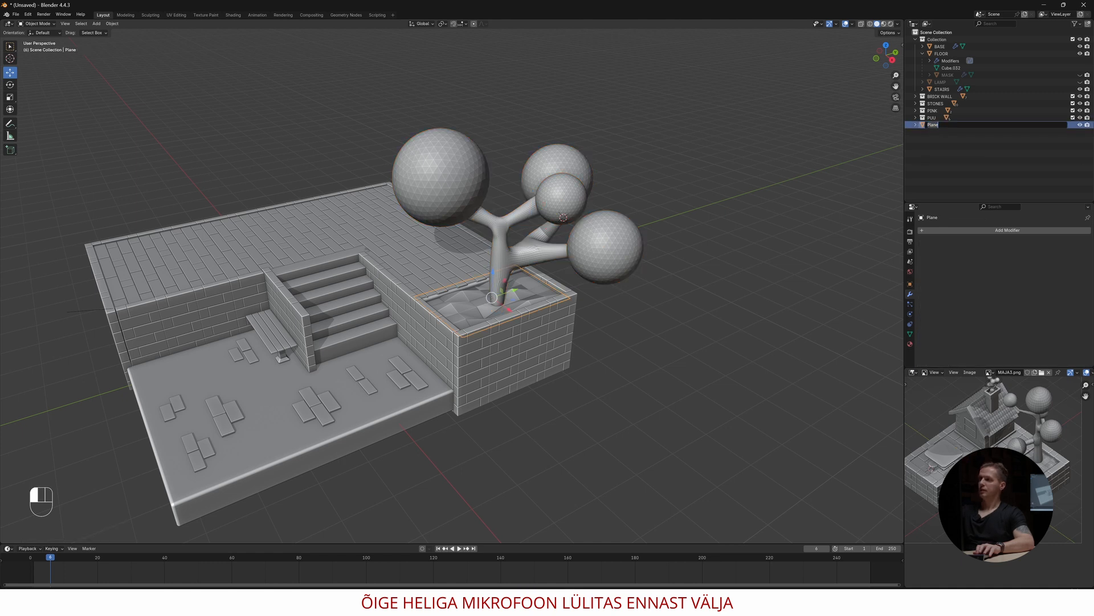
pyautogui.write('PINNA')
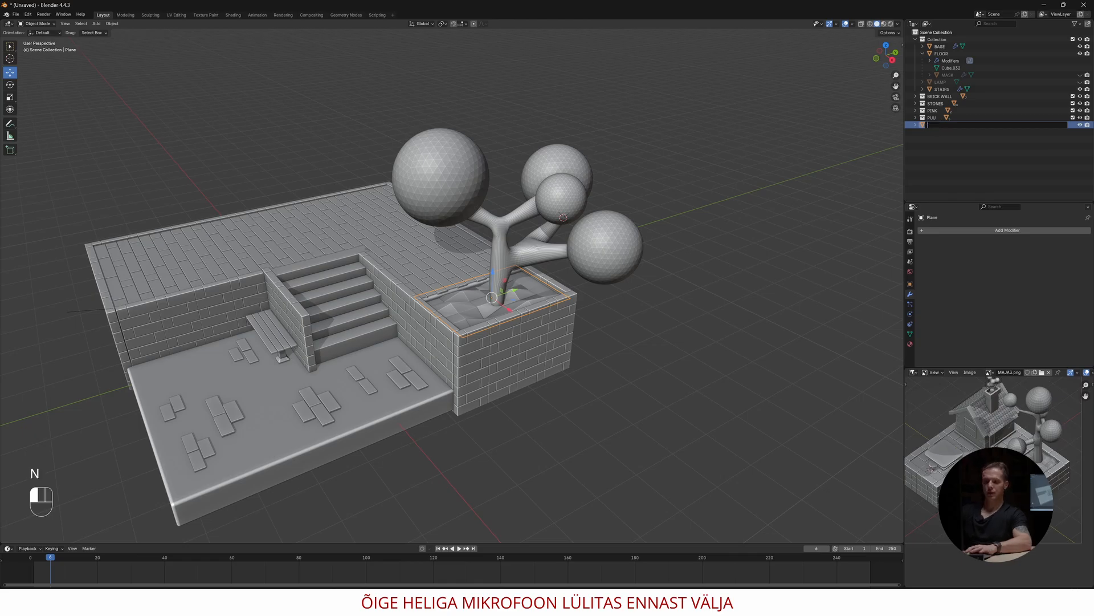
pyautogui.press('BackSpace')
pyautogui.press('BackSpace')
pyautogui.write('GROUN')
pyautogui.press('Return')
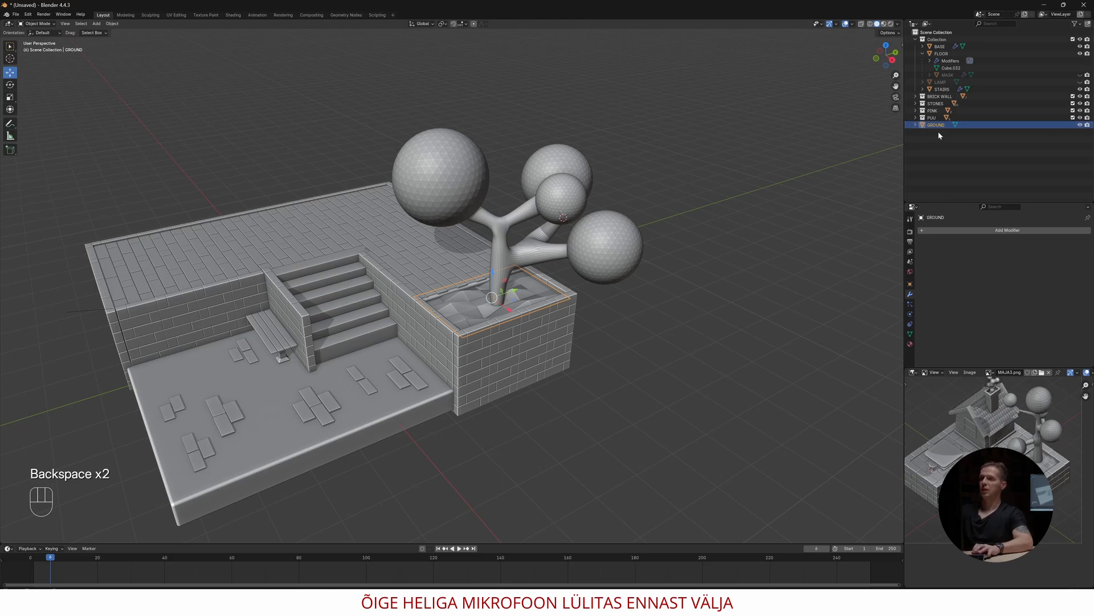
# Add a cube at the far corner of the tiled deck, scale it up to house size and raise it onto the deck
pyautogui.keyDown('shift'); pyautogui.moveTo(387, 269); pyautogui.dragTo(427, 280, button='middle'); pyautogui.keyUp('shift')
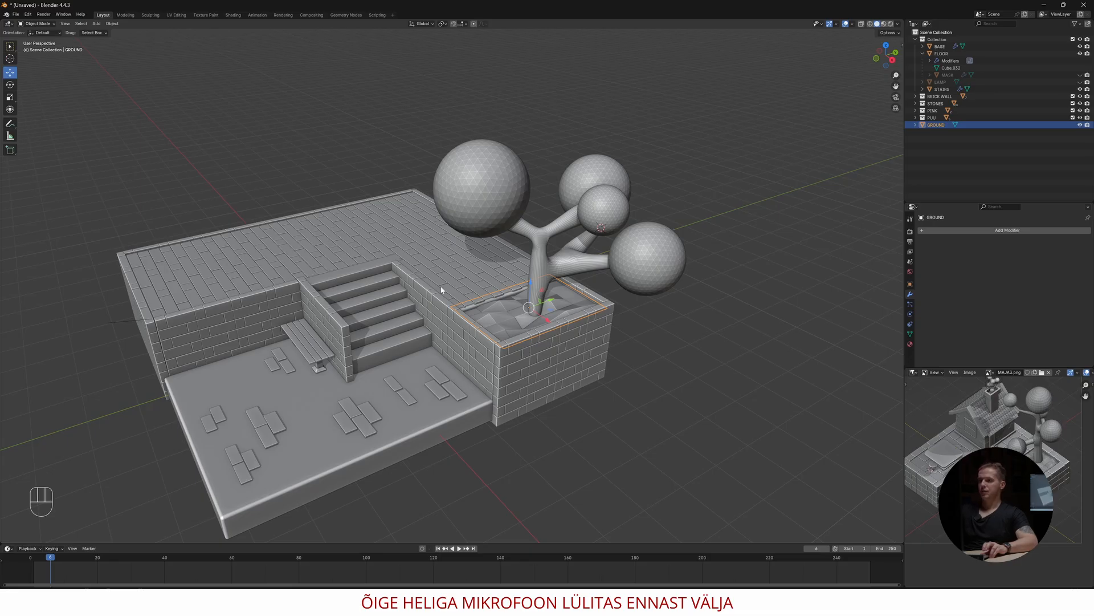
pyautogui.moveTo(430, 267)
pyautogui.mouseDown(button='middle')
pyautogui.moveTo(446, 265)
pyautogui.moveTo(433, 265)
pyautogui.mouseUp(button='middle')
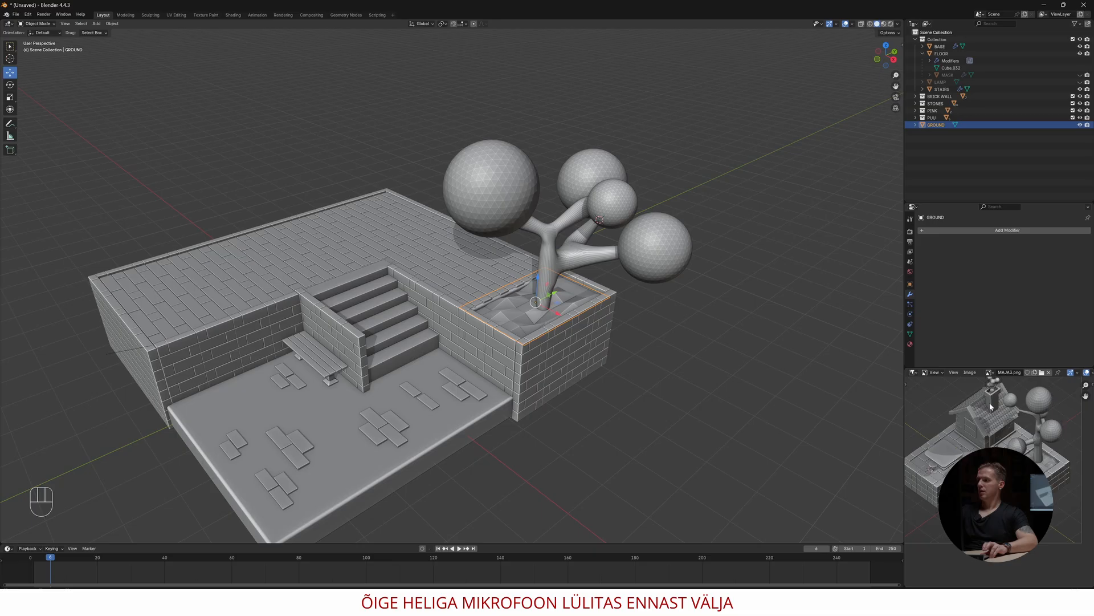
pyautogui.keyDown('shift'); pyautogui.moveTo(291, 266); pyautogui.dragTo(332, 293, button='middle'); pyautogui.keyUp('shift')
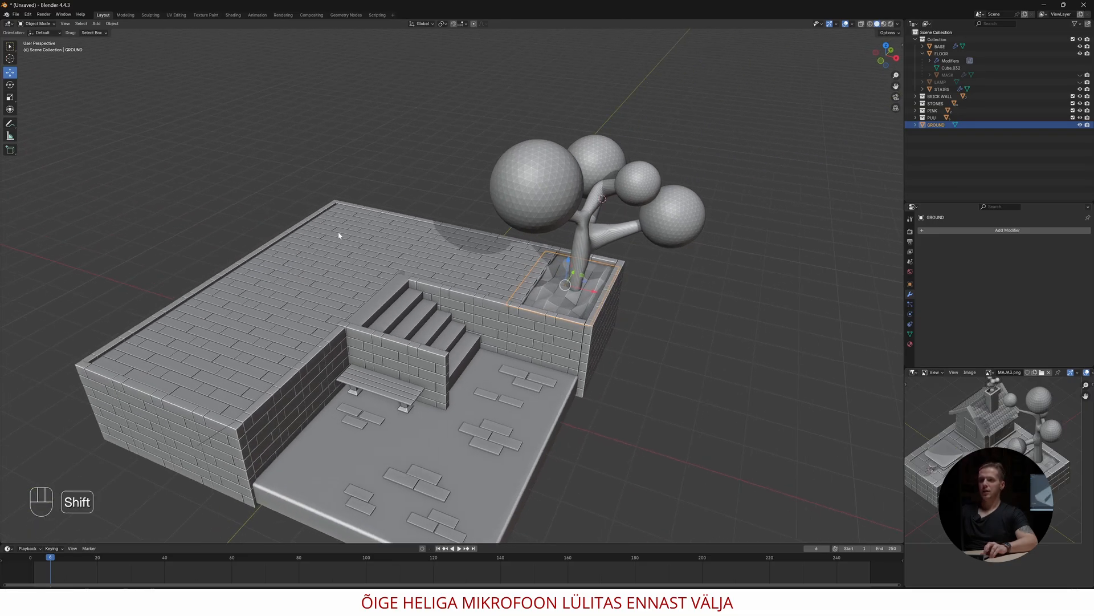
pyautogui.hotkey('shift', 'a')
pyautogui.moveTo(331, 238)
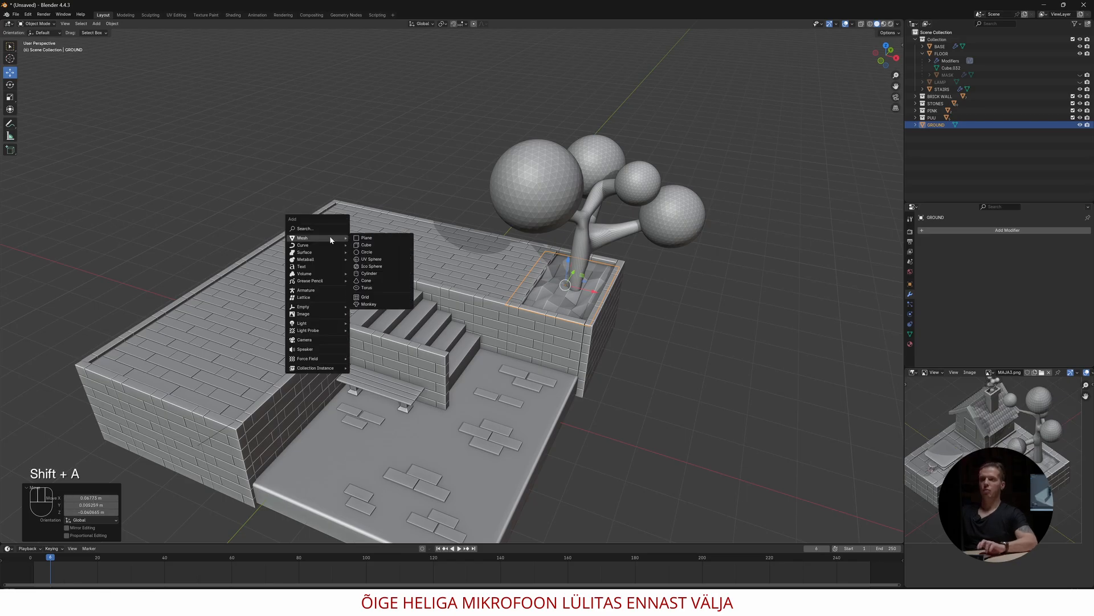
pyautogui.click(366, 244)
pyautogui.press('s')
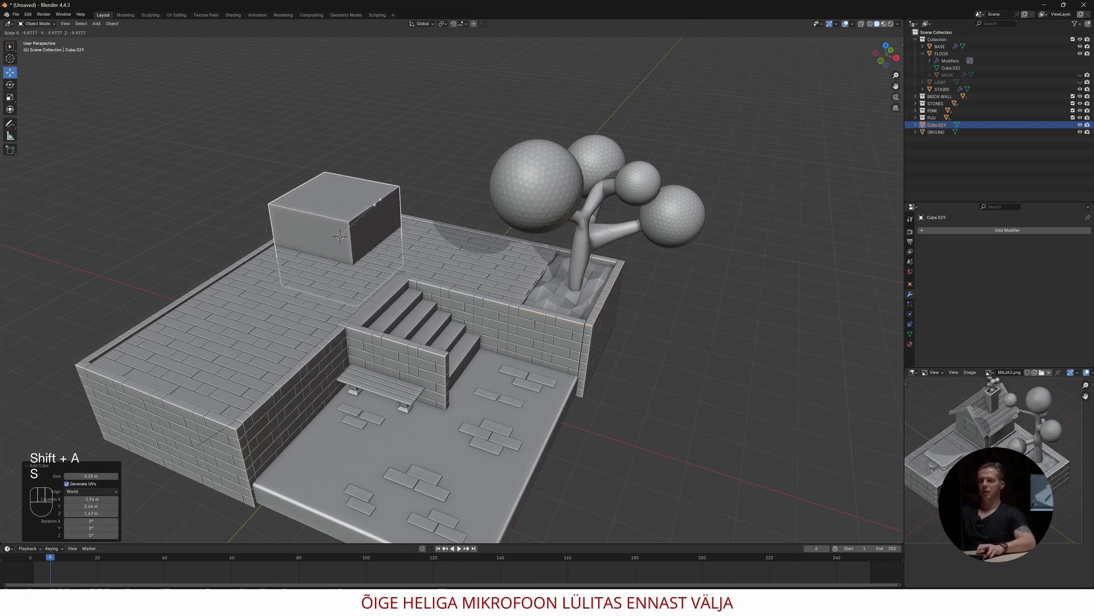
pyautogui.click(350, 185)
pyautogui.moveTo(334, 224); pyautogui.dragTo(333, 181)
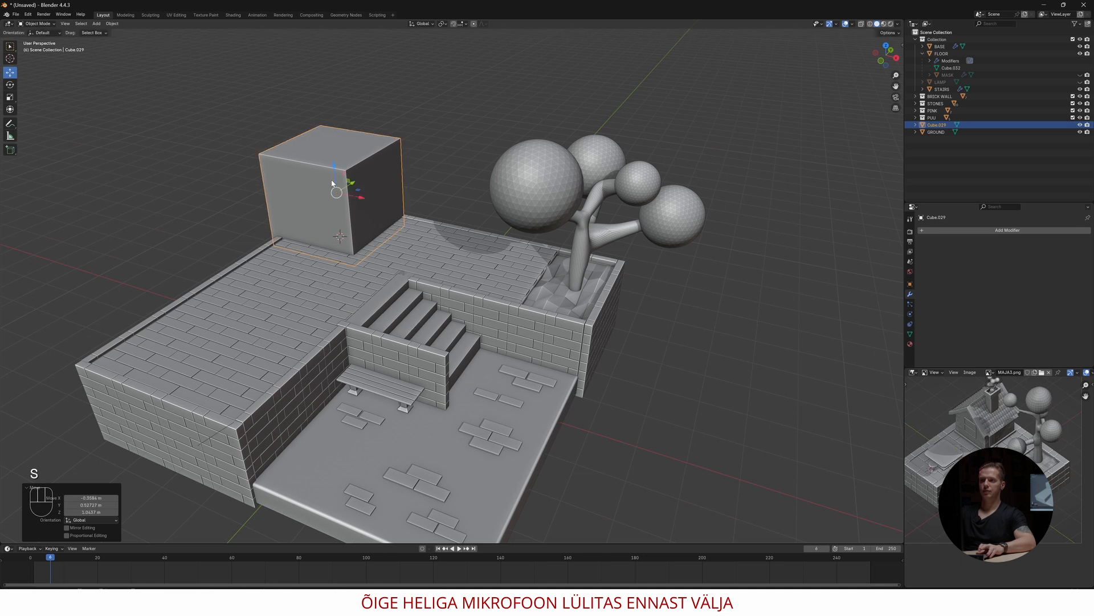
# Position the house cube horizontally within the far corner of the deck
pyautogui.press('KP_7')
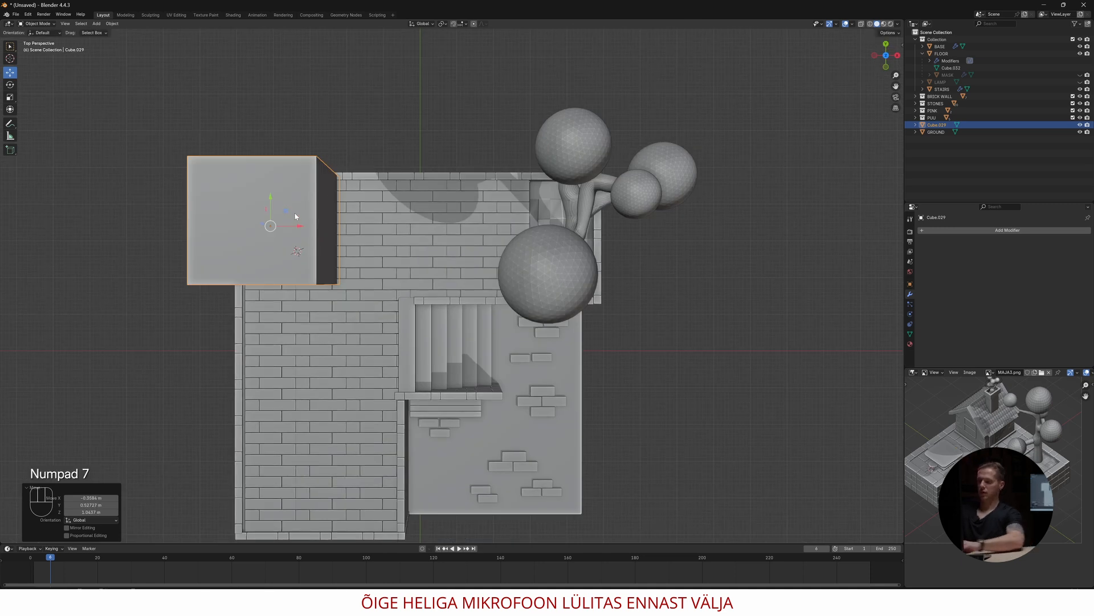
pyautogui.press('KP_5')
pyautogui.moveTo(306, 230)
pyautogui.mouseDown()
pyautogui.moveTo(320, 232)
pyautogui.moveTo(302, 236)
pyautogui.mouseUp()
pyautogui.moveTo(302, 239); pyautogui.dragTo(278, 192, button='middle')
# Adjust the house cube's height along Z, narrow it along X and nudge it to sit in the deck's corner
pyautogui.press('s')
pyautogui.press('z')
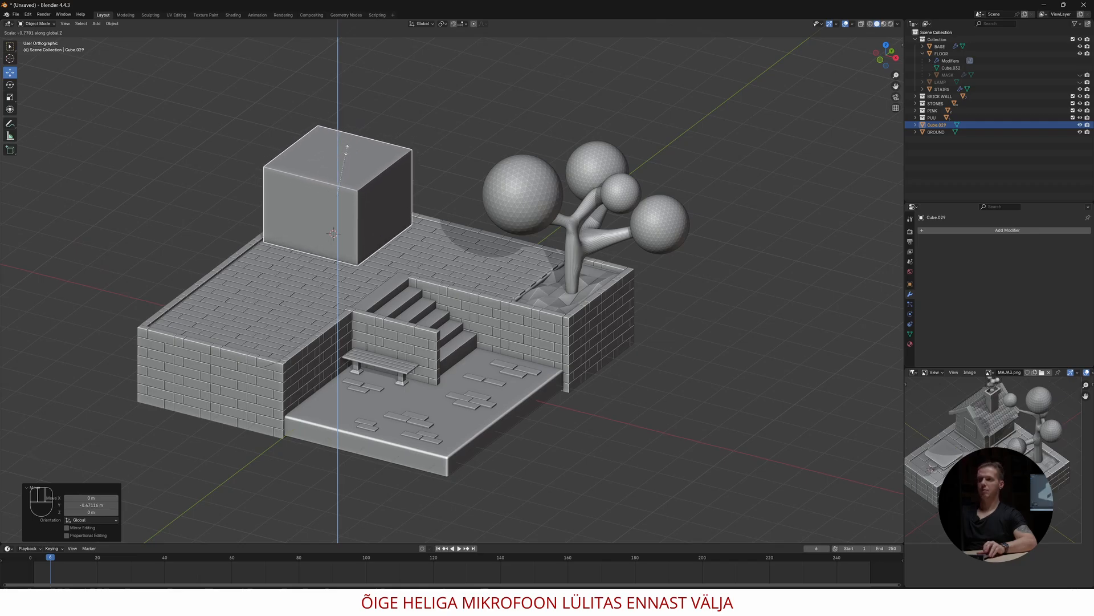
pyautogui.click(347, 153)
pyautogui.moveTo(339, 178); pyautogui.dragTo(340, 180)
pyautogui.press('s')
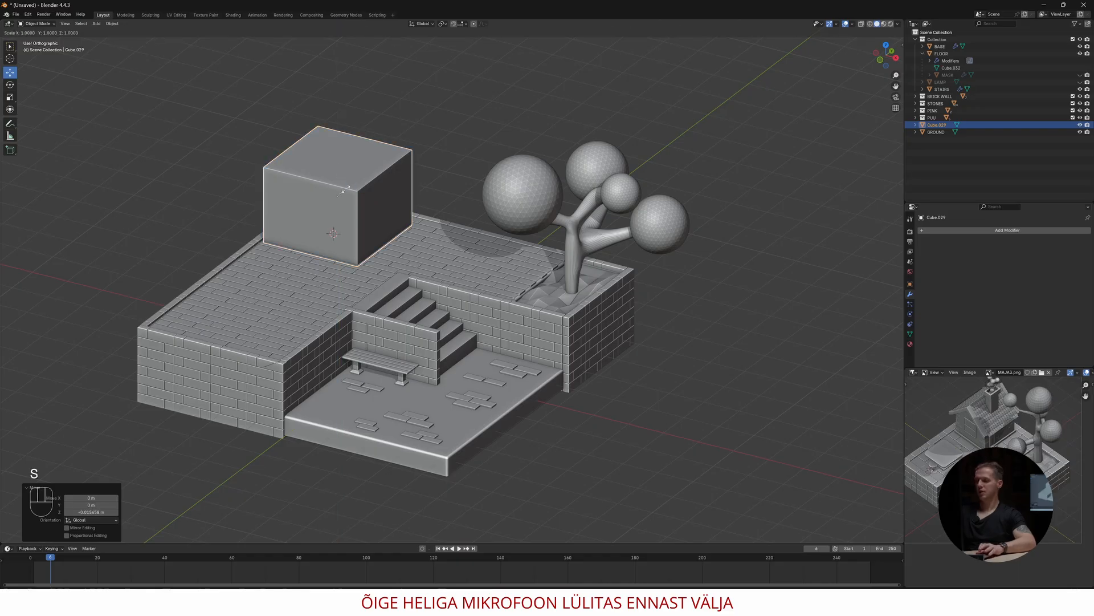
pyautogui.press('x')
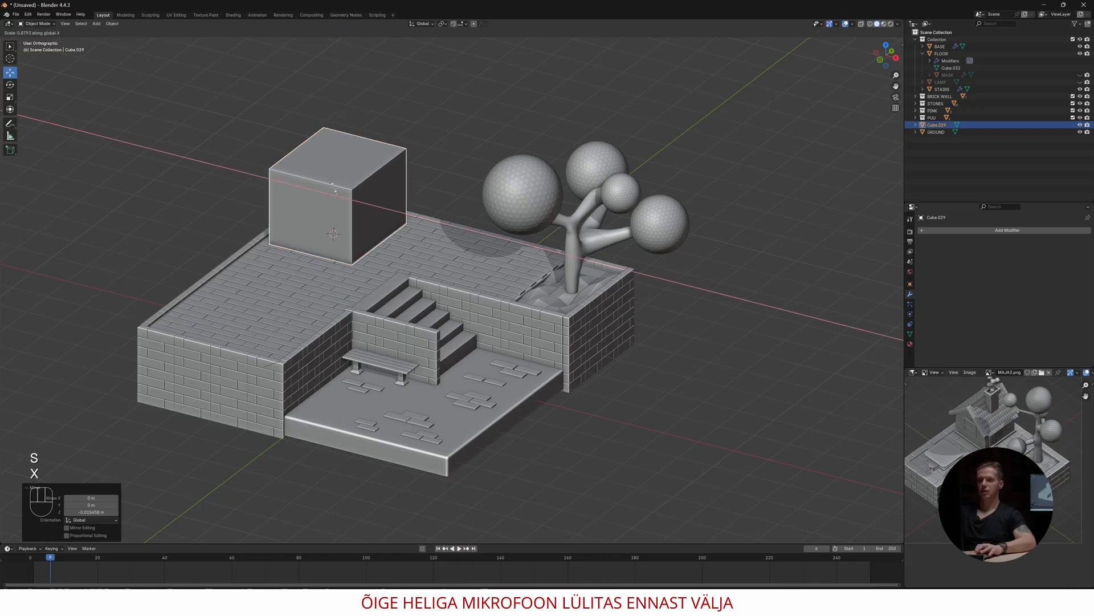
pyautogui.click(334, 189)
pyautogui.moveTo(362, 204); pyautogui.dragTo(356, 203)
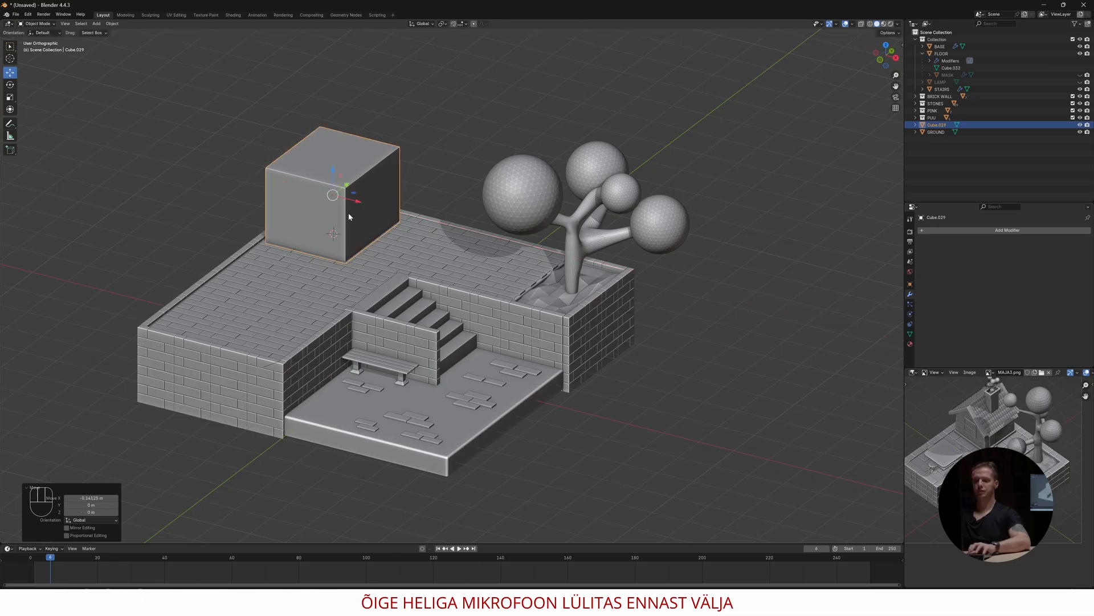
# Add one centred loop cut running over the top and down the front of the house cube
pyautogui.press('Tab')
pyautogui.moveTo(334, 221)
pyautogui.mouseDown(button='middle')
pyautogui.moveTo(366, 215)
pyautogui.moveTo(322, 233)
pyautogui.moveTo(319, 214)
pyautogui.mouseUp(button='middle')
pyautogui.press('Tab')
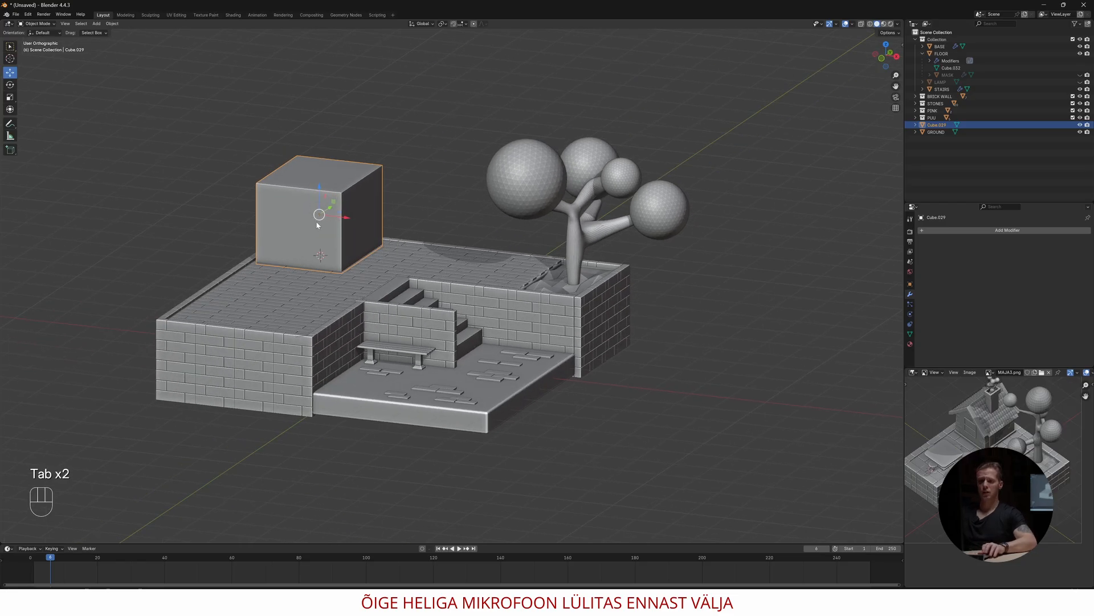
pyautogui.press('KP_5')
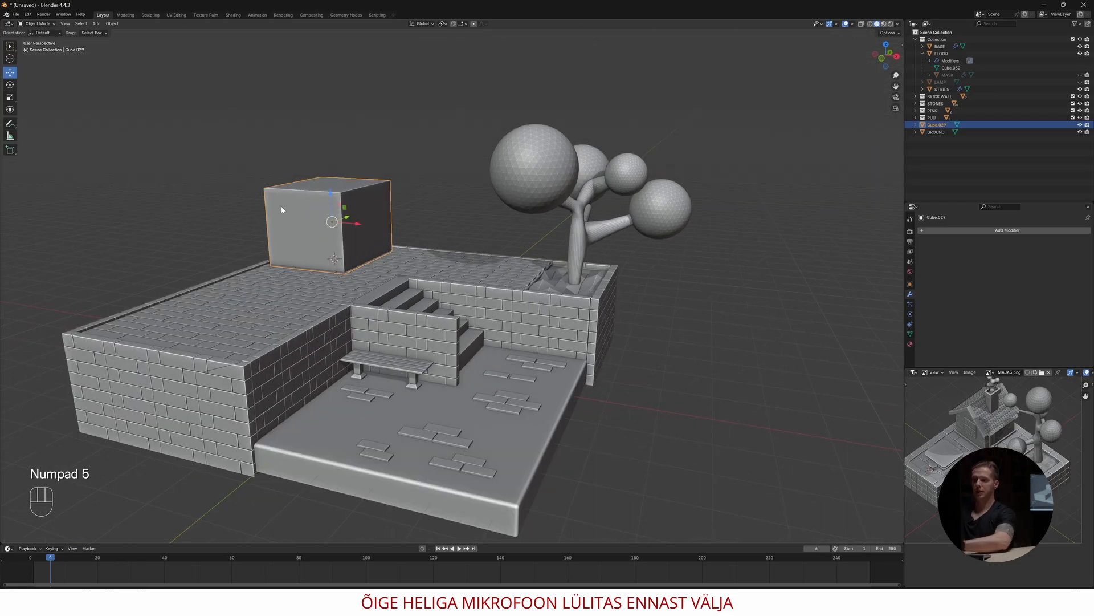
pyautogui.press('Tab')
pyautogui.hotkey('ctrl', 'r')
pyautogui.click(313, 191)
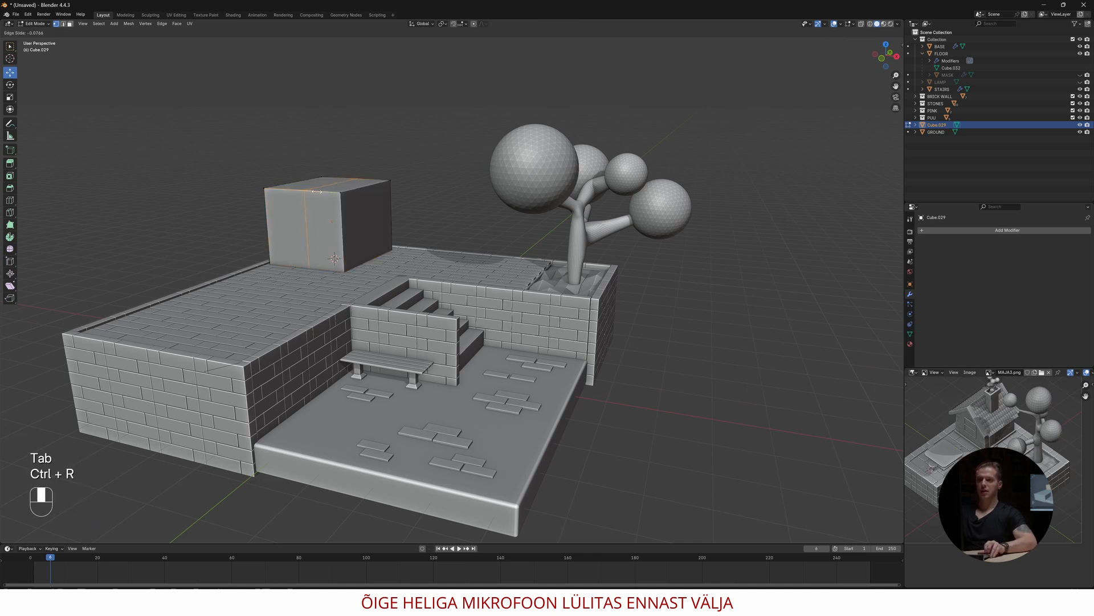
pyautogui.press('Escape')
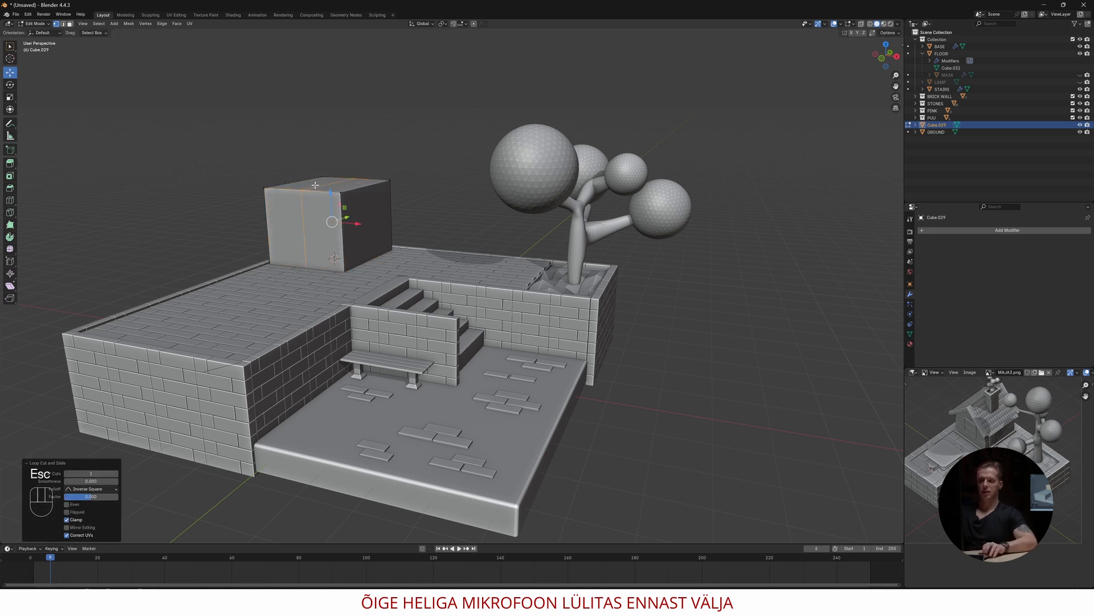
# Raise the middle top edge of the house cube along Z to form a gable roof ridge
pyautogui.press('2')
pyautogui.click(322, 185)
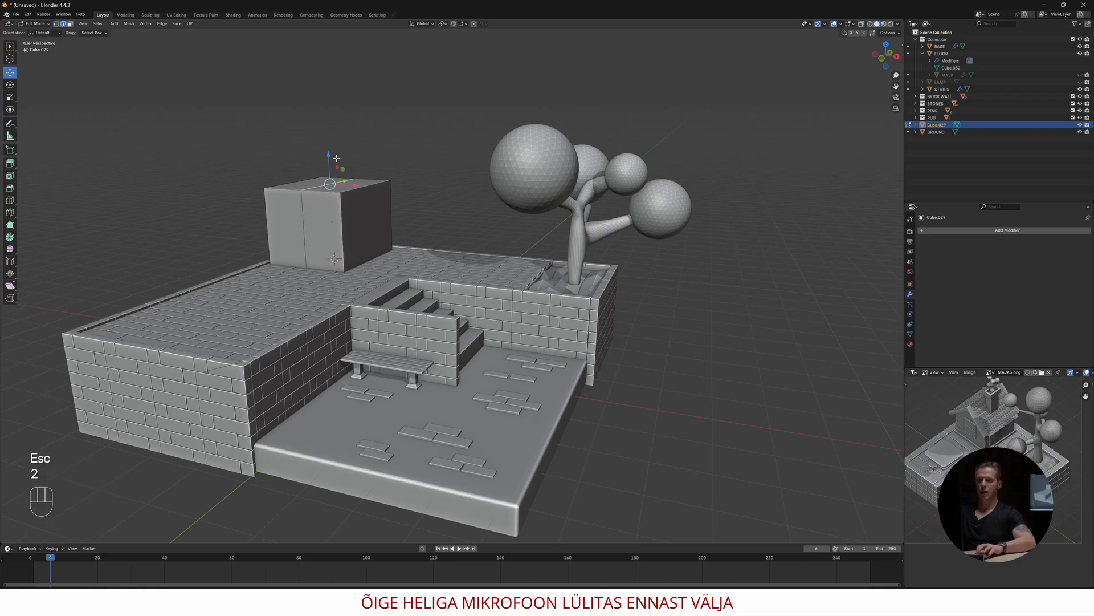
pyautogui.moveTo(329, 171); pyautogui.dragTo(317, 123)
pyautogui.moveTo(281, 198); pyautogui.dragTo(297, 217, button='middle')
pyautogui.moveTo(289, 127); pyautogui.dragTo(290, 139)
# Select the two eave edges of the house and lower them about 0.28 m to steepen the roof
pyautogui.moveTo(290, 142); pyautogui.dragTo(281, 182, button='middle')
pyautogui.moveTo(234, 220); pyautogui.dragTo(334, 198, button='middle')
pyautogui.keyDown('shift'); pyautogui.click(334, 198); pyautogui.keyUp('shift')
pyautogui.moveTo(291, 164); pyautogui.dragTo(289, 196)
pyautogui.moveTo(289, 195); pyautogui.dragTo(328, 217, button='middle')
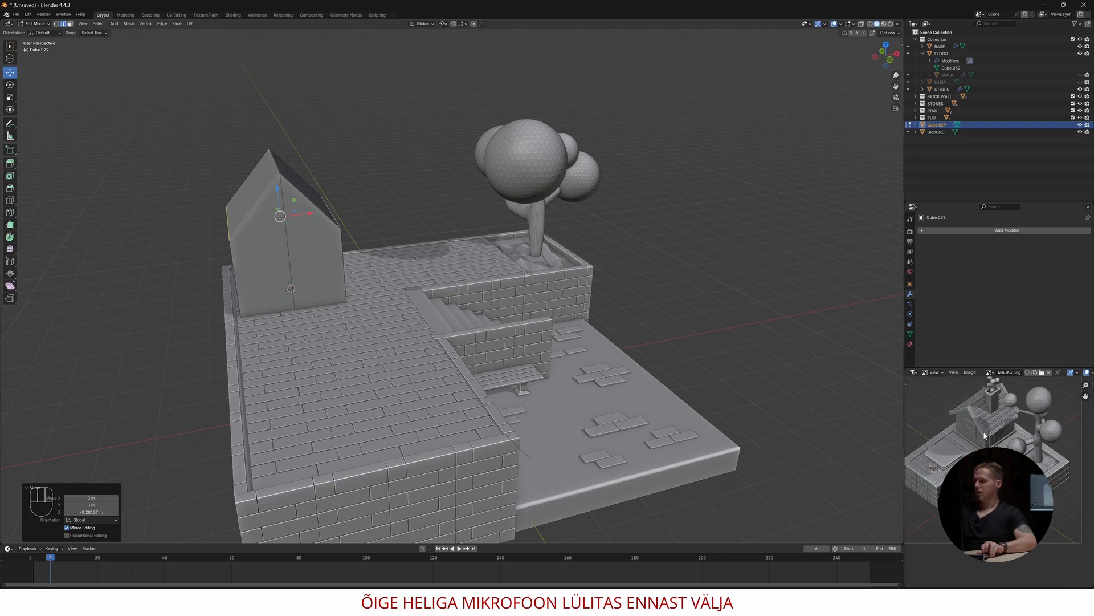
# Add one loop cut around the house walls and slide it up to just below the eaves
pyautogui.moveTo(308, 297); pyautogui.dragTo(337, 298, button='middle')
pyautogui.hotkey('ctrl', 'r')
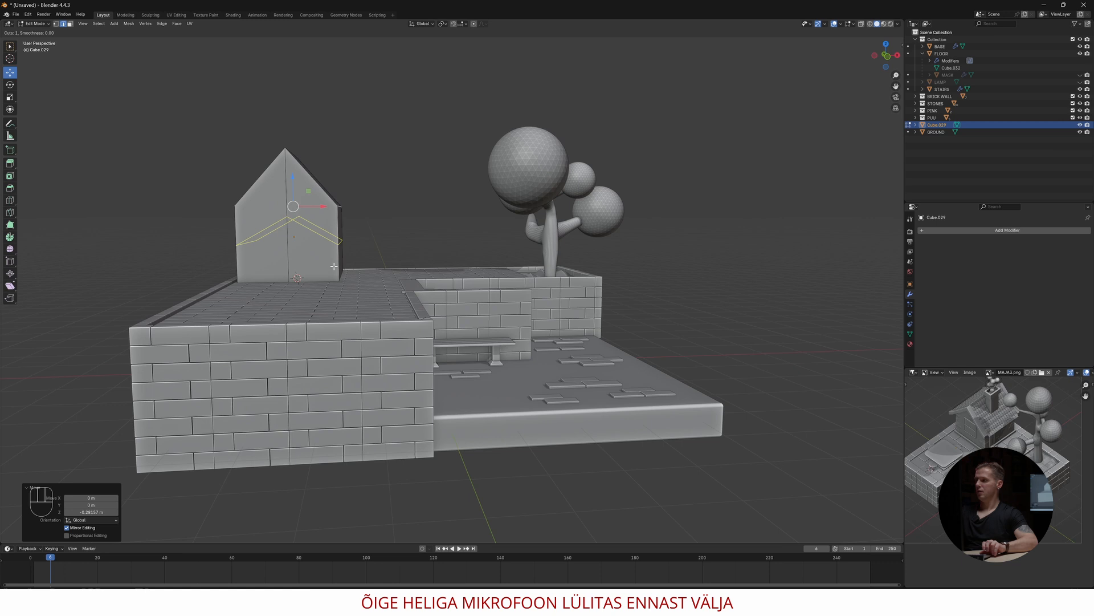
pyautogui.click(327, 219)
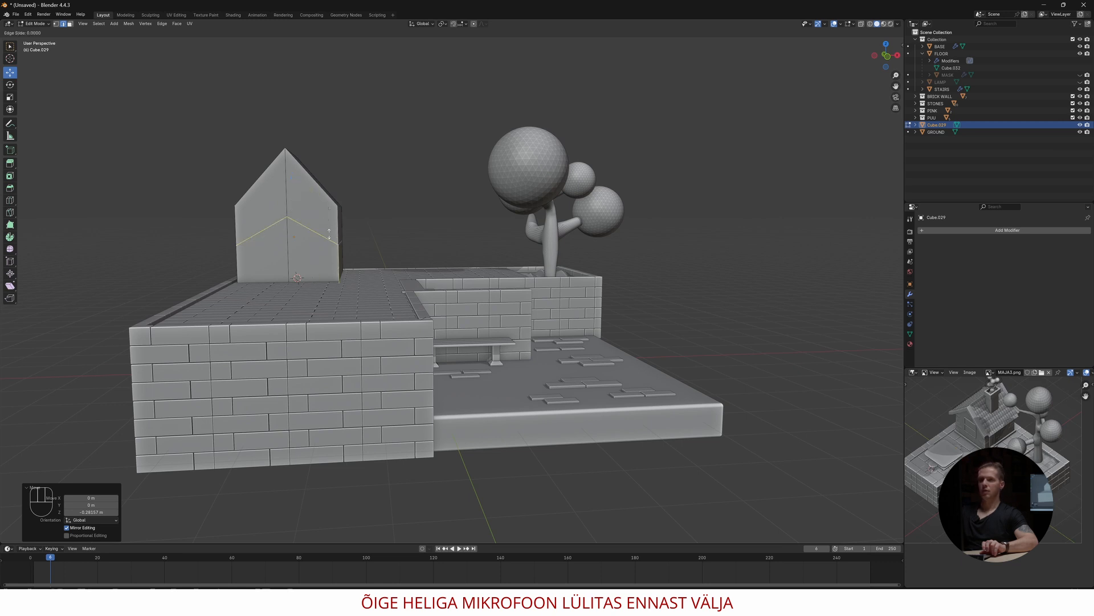
pyautogui.click(295, 206)
pyautogui.moveTo(295, 207); pyautogui.dragTo(385, 244, button='middle')
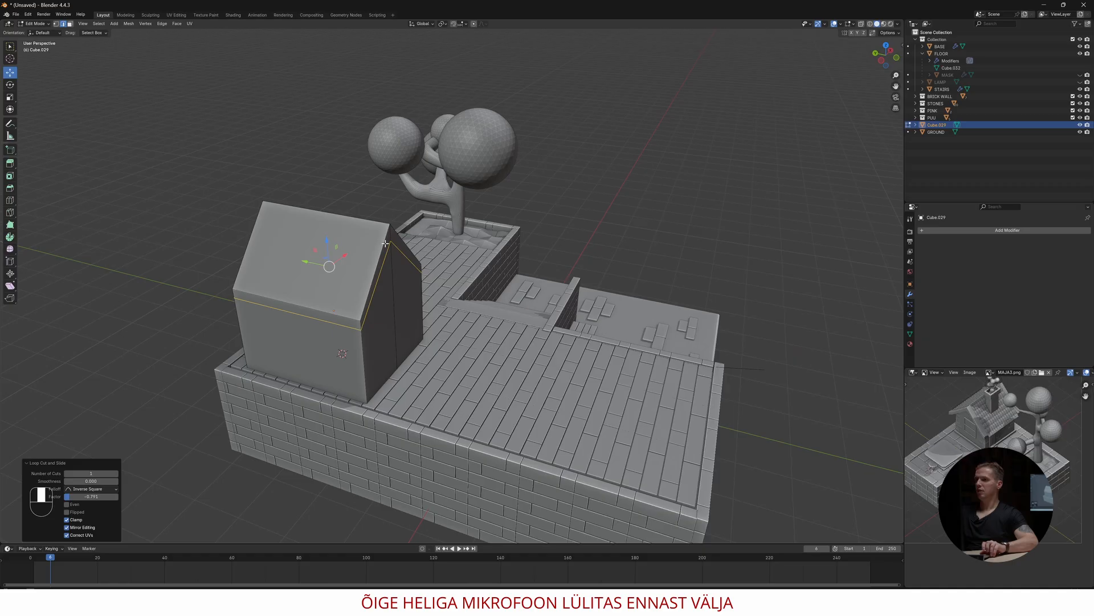
# Extrude the narrow eave strip on the house's outer side about 0.26 m outward, then lower it to continue the roof slope
pyautogui.click(311, 312)
pyautogui.press('3')
pyautogui.click(313, 312)
pyautogui.press('e')
pyautogui.click(285, 316)
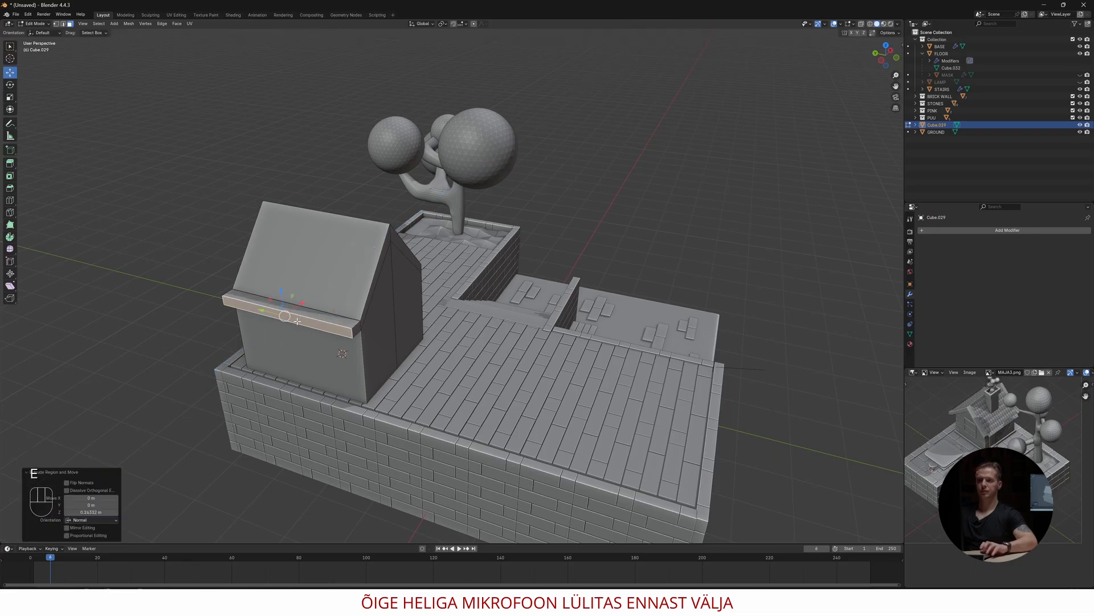
pyautogui.moveTo(282, 295); pyautogui.dragTo(283, 312)
# Extrude the opposite eave strip about 0.25 m outward and lower it about 0.25 m to match the roof slope
pyautogui.scroll(5, 405, 308)
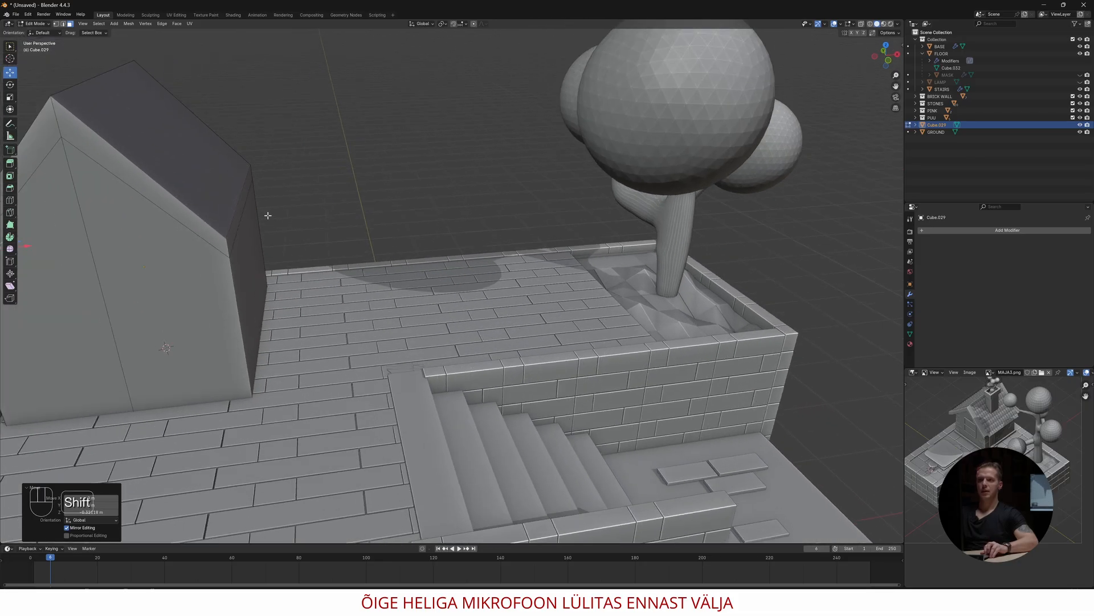
pyautogui.click(237, 215)
pyautogui.press('e')
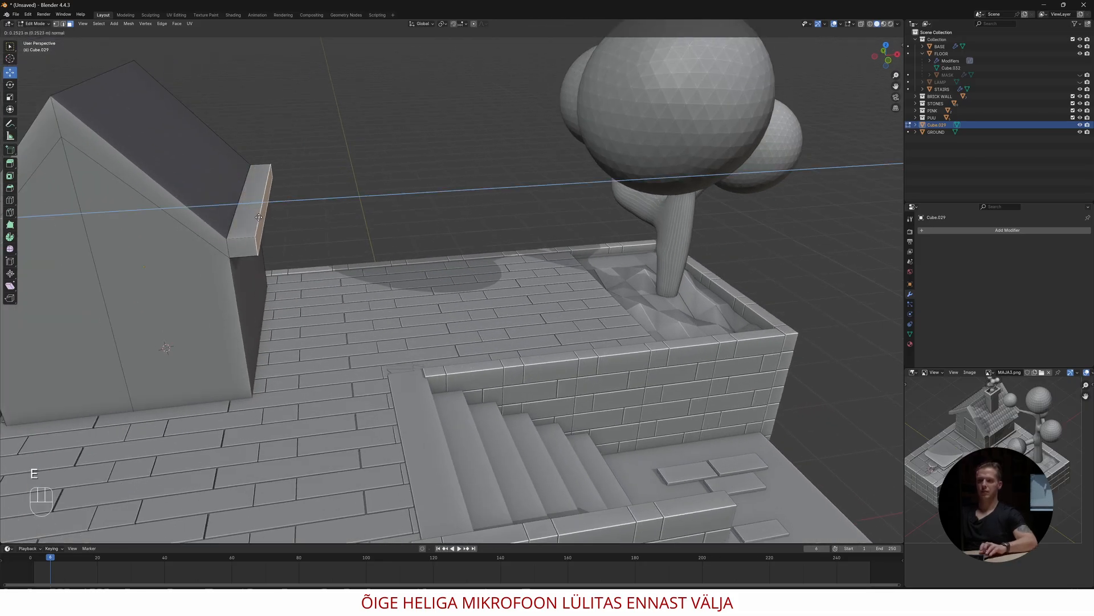
pyautogui.click(263, 187)
pyautogui.press('e')
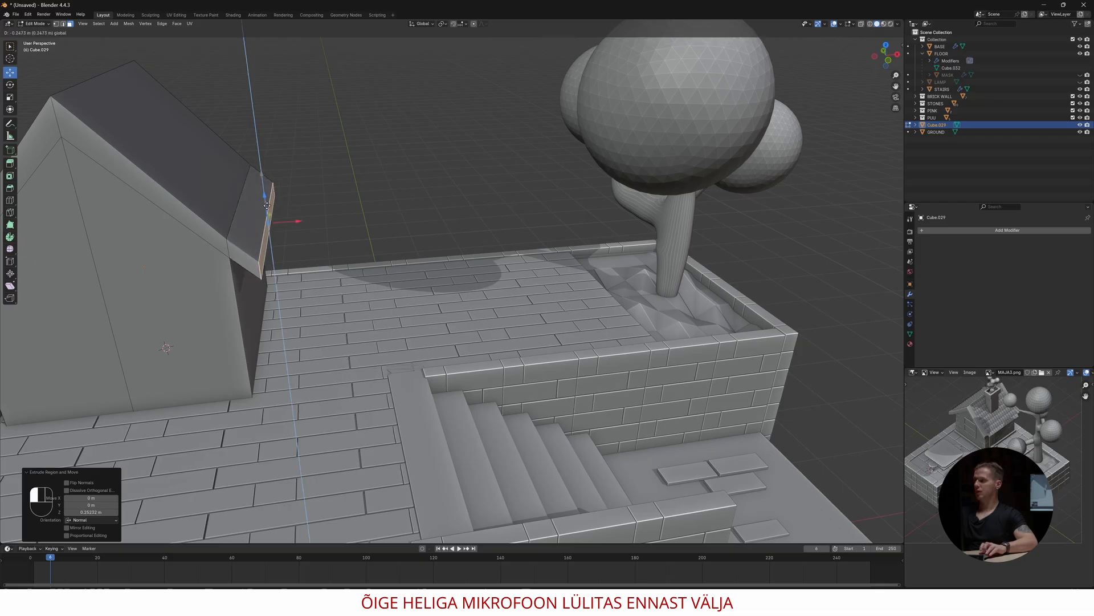
pyautogui.click(266, 205)
# Add a centred loop cut across the house between the gables and bevel it wide, leaving only narrow strips at both gable ends
pyautogui.moveTo(283, 205)
pyautogui.mouseDown(button='middle')
pyautogui.moveTo(254, 213)
pyautogui.moveTo(296, 217)
pyautogui.mouseUp(button='middle')
pyautogui.scroll(-3, 254, 213)
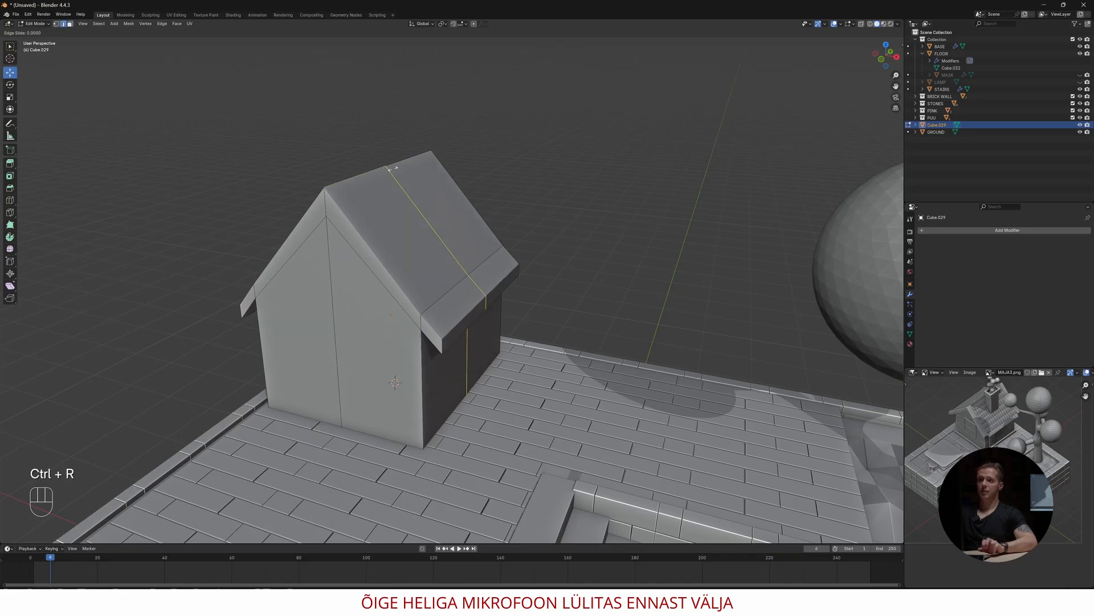
pyautogui.rightClick(392, 168)
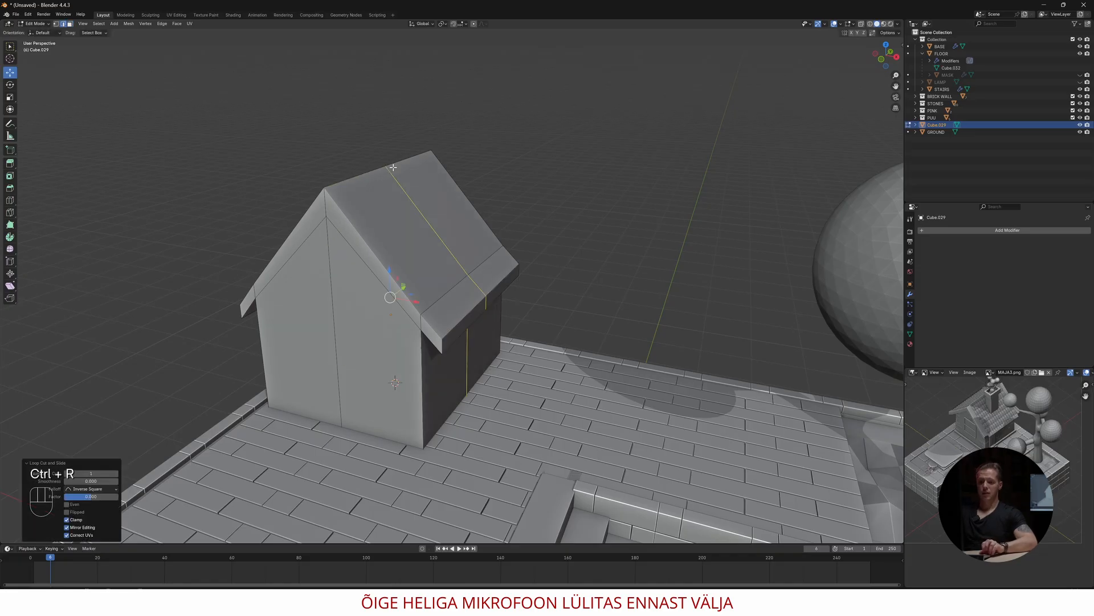
pyautogui.hotkey('ctrl', 'b')
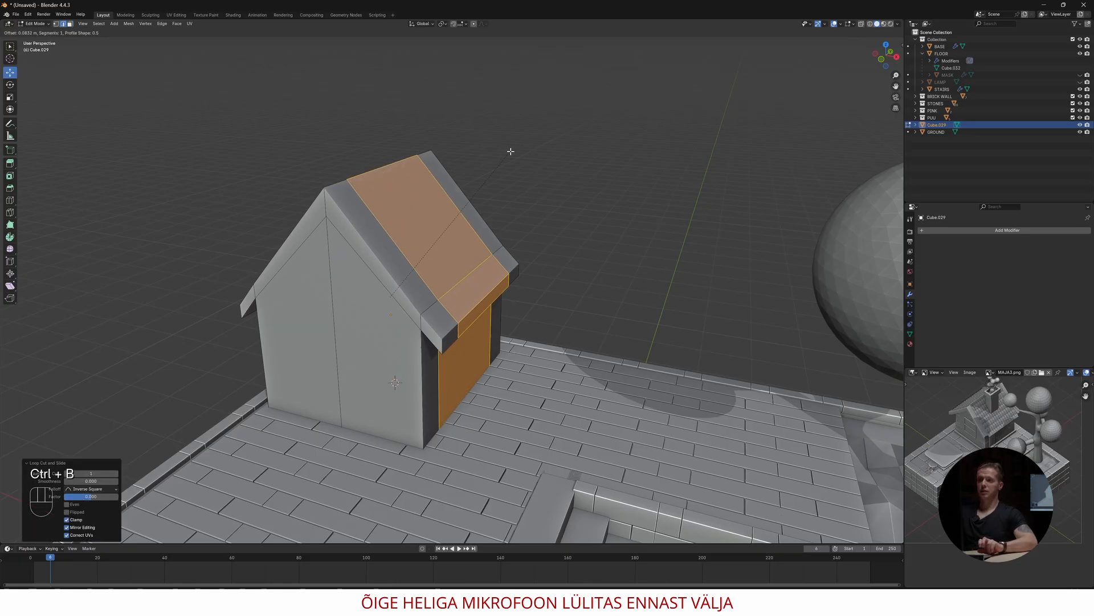
pyautogui.click(438, 233)
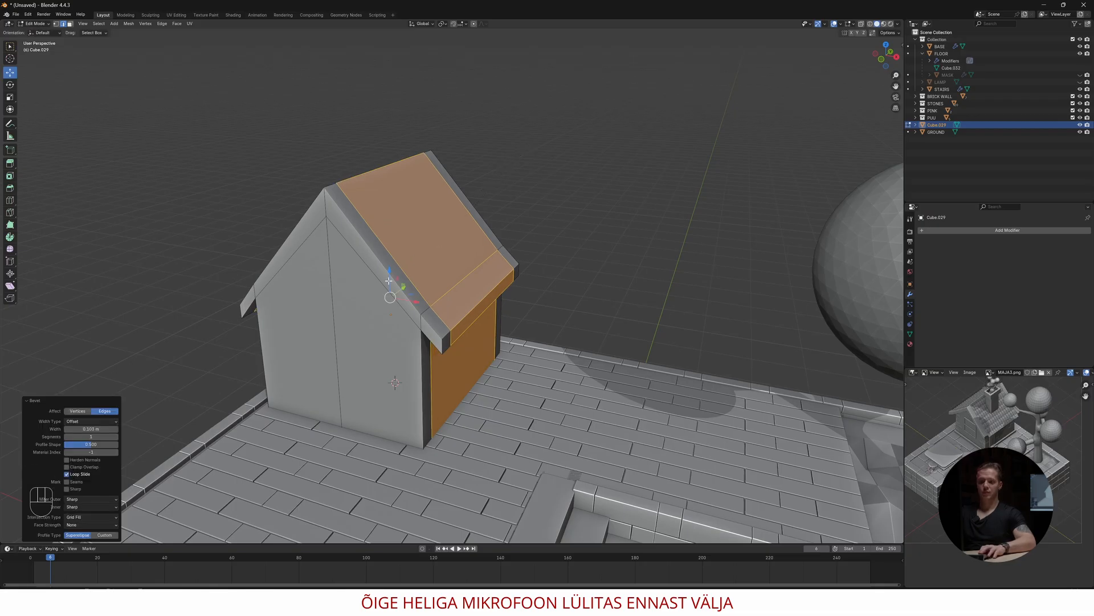
# Select the wide middle faces of both roof slopes and extrude them about 0.13 m inward to recess the roof between the gable trims
pyautogui.press('3')
pyautogui.click(420, 258)
pyautogui.keyDown('shift'); pyautogui.click(482, 292); pyautogui.keyUp('shift')
pyautogui.moveTo(382, 296); pyautogui.dragTo(507, 294, button='middle')
pyautogui.keyDown('shift'); pyautogui.click(330, 294); pyautogui.keyUp('shift')
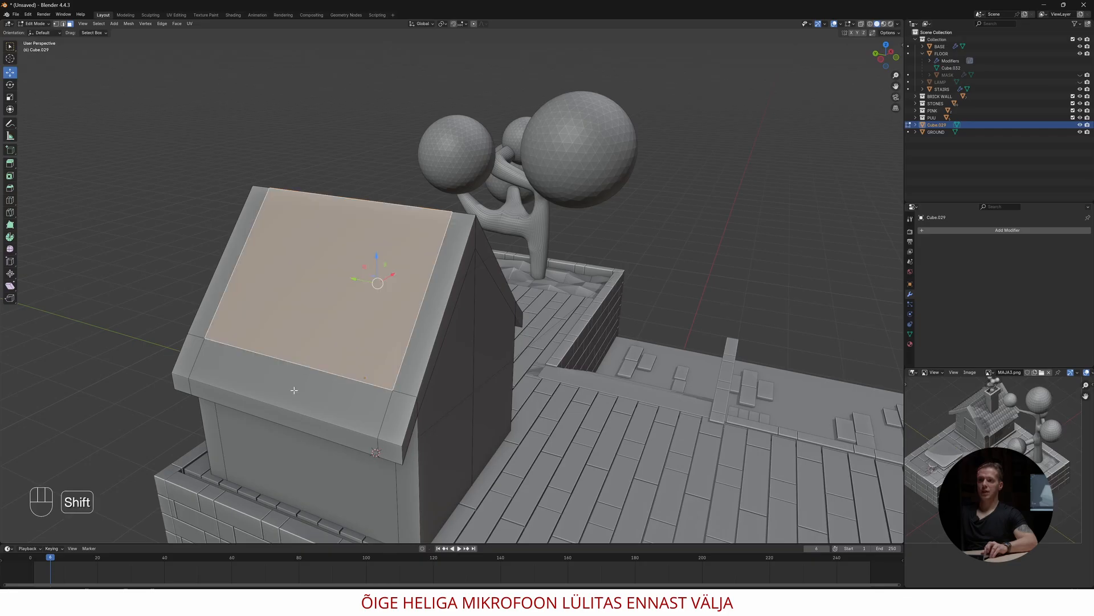
pyautogui.moveTo(330, 294); pyautogui.dragTo(388, 332, button='middle')
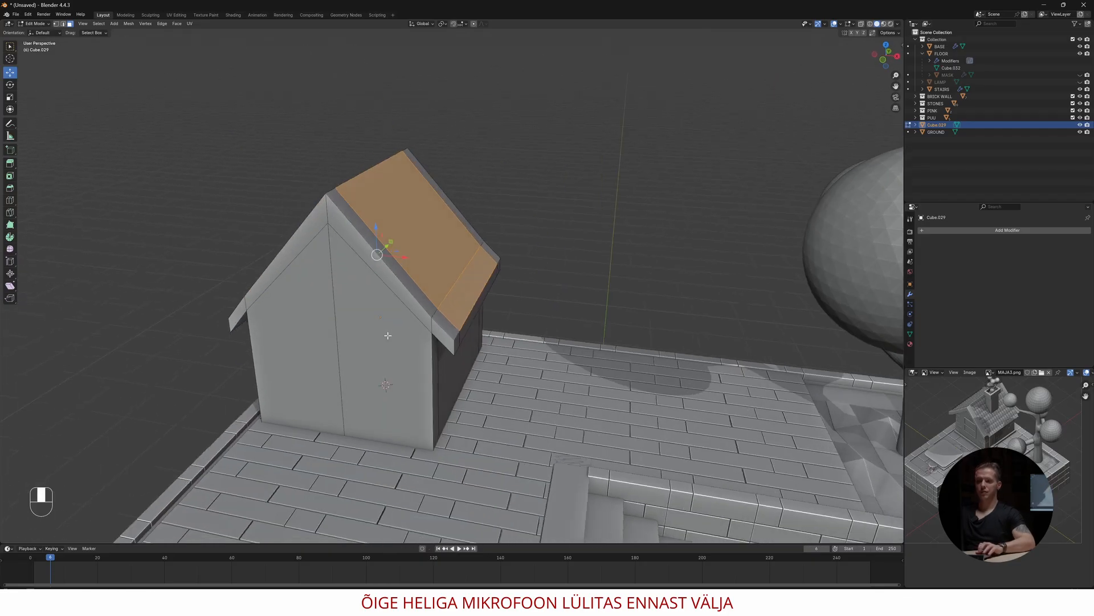
pyautogui.press('e')
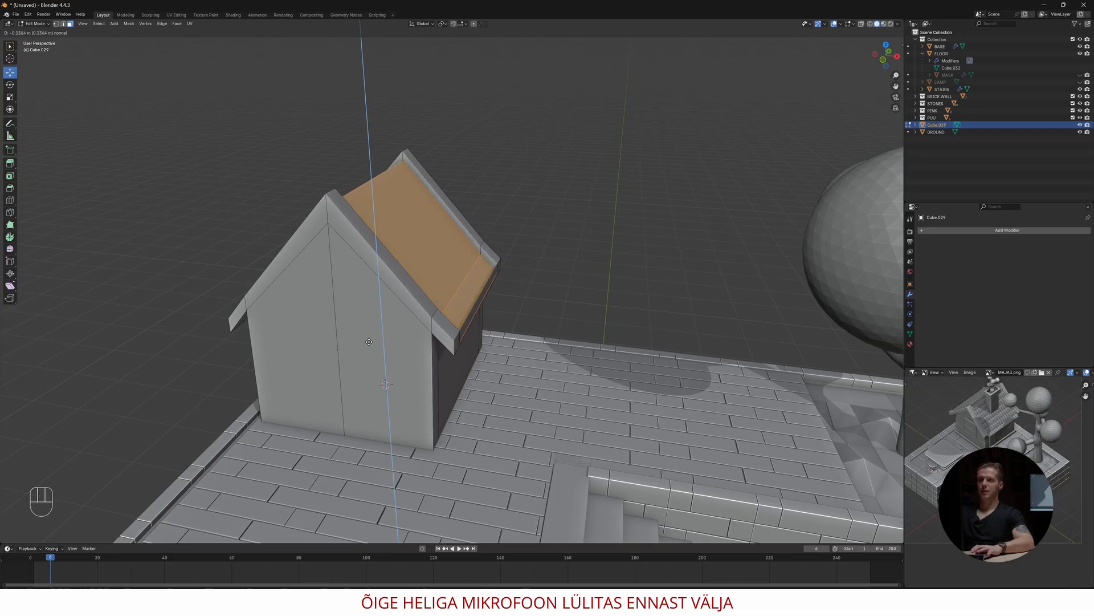
pyautogui.click(369, 341)
# Delete the leftover front faces along the eave of the recessed roof
pyautogui.moveTo(369, 342); pyautogui.dragTo(451, 355, button='middle')
pyautogui.scroll(5, 435, 328)
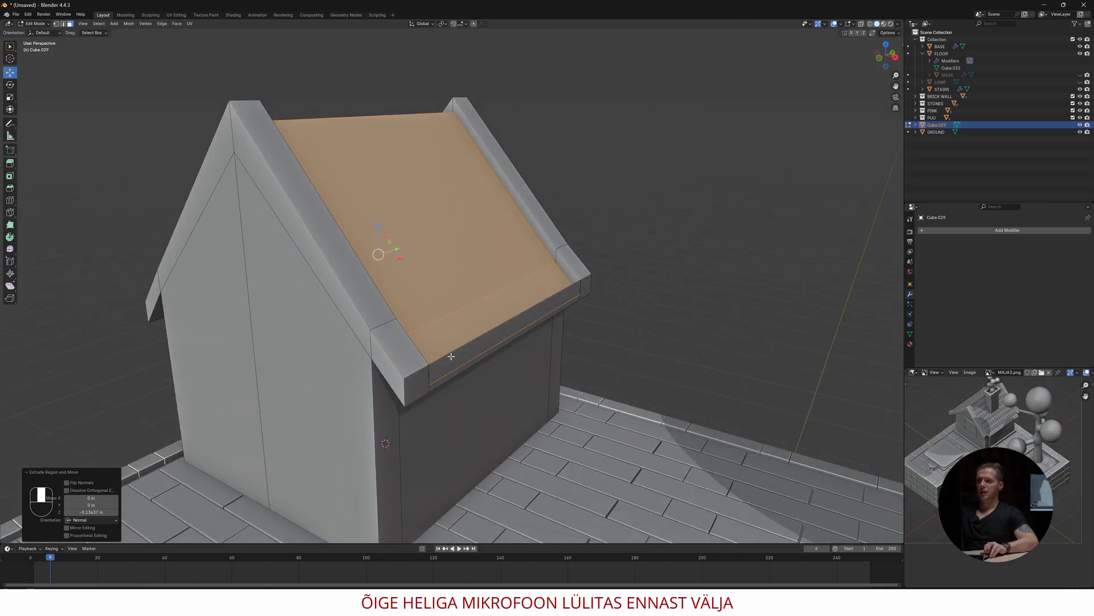
pyautogui.click(507, 330)
pyautogui.moveTo(501, 345); pyautogui.dragTo(445, 353, button='middle')
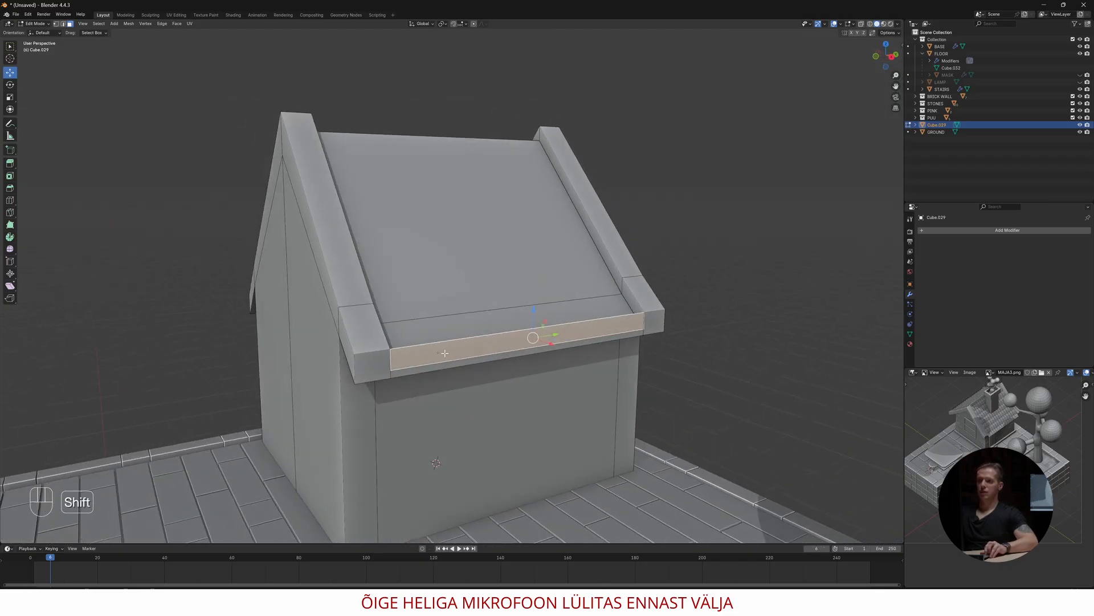
pyautogui.keyDown('shift'); pyautogui.click(440, 367); pyautogui.keyUp('shift')
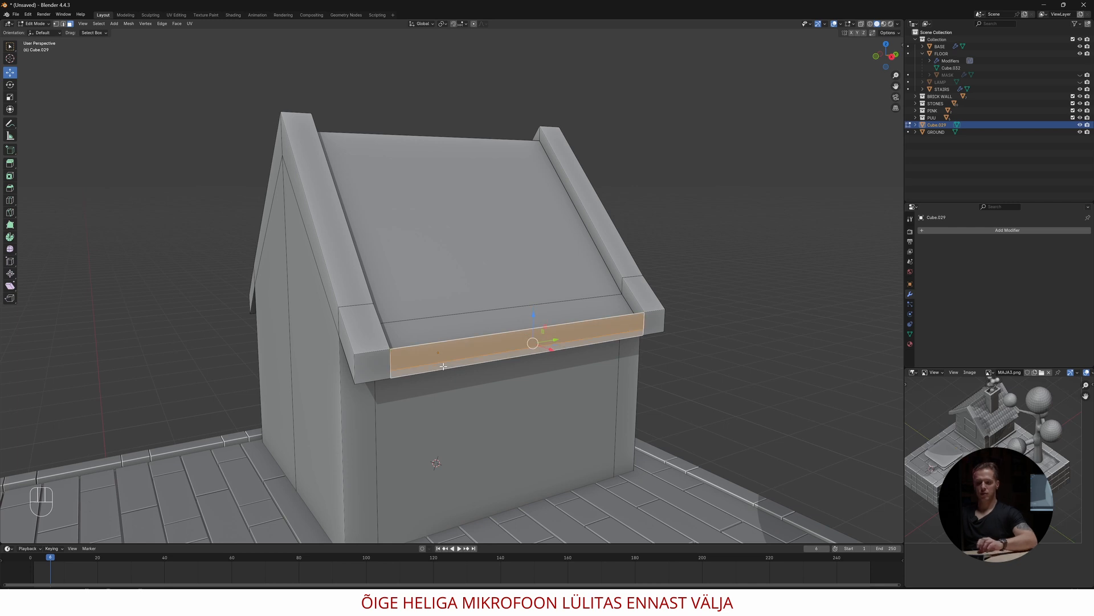
pyautogui.press('x')
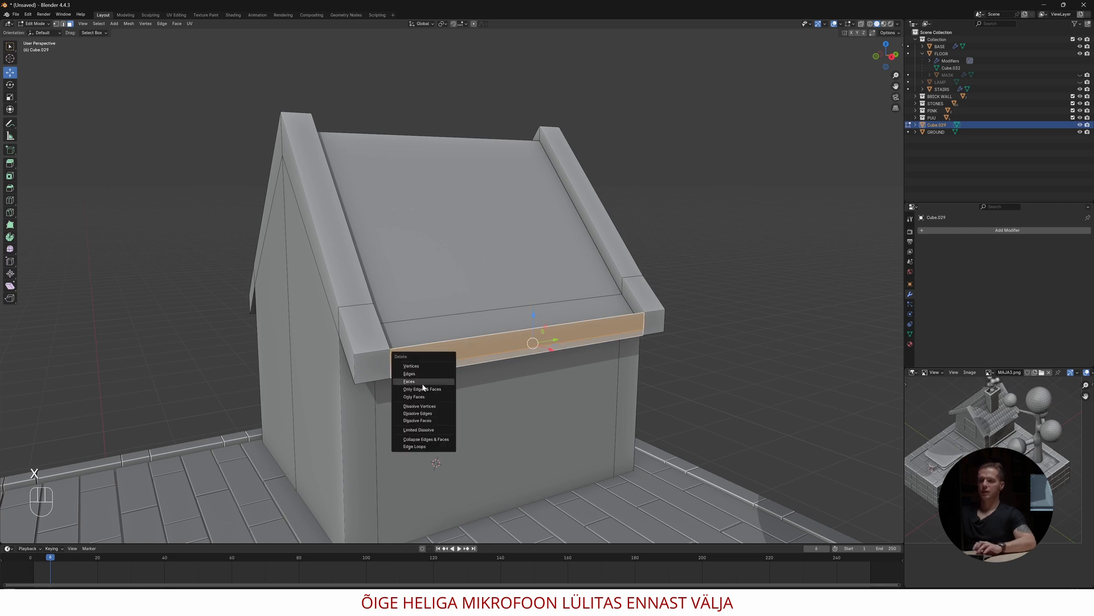
pyautogui.click(424, 382)
# Select the corner vertices at both ends of the open eave gap and fill it with a face
pyautogui.scroll(3, 466, 371)
pyautogui.keyDown('shift'); pyautogui.moveTo(466, 371); pyautogui.dragTo(463, 294, button='middle'); pyautogui.keyUp('shift')
pyautogui.scroll(3, 467, 333)
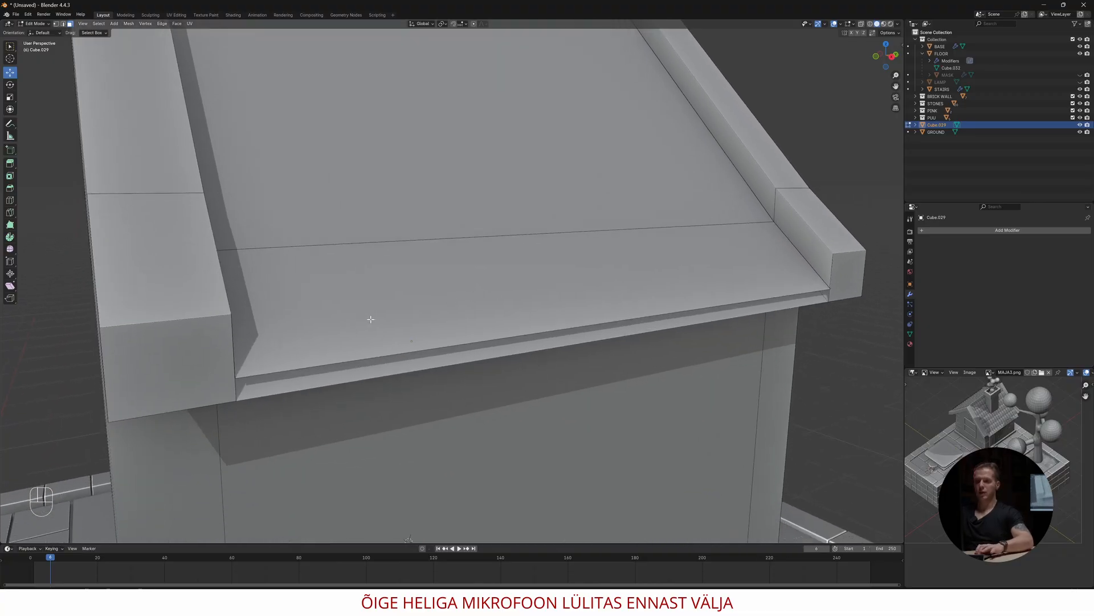
pyautogui.moveTo(227, 373); pyautogui.dragTo(254, 394)
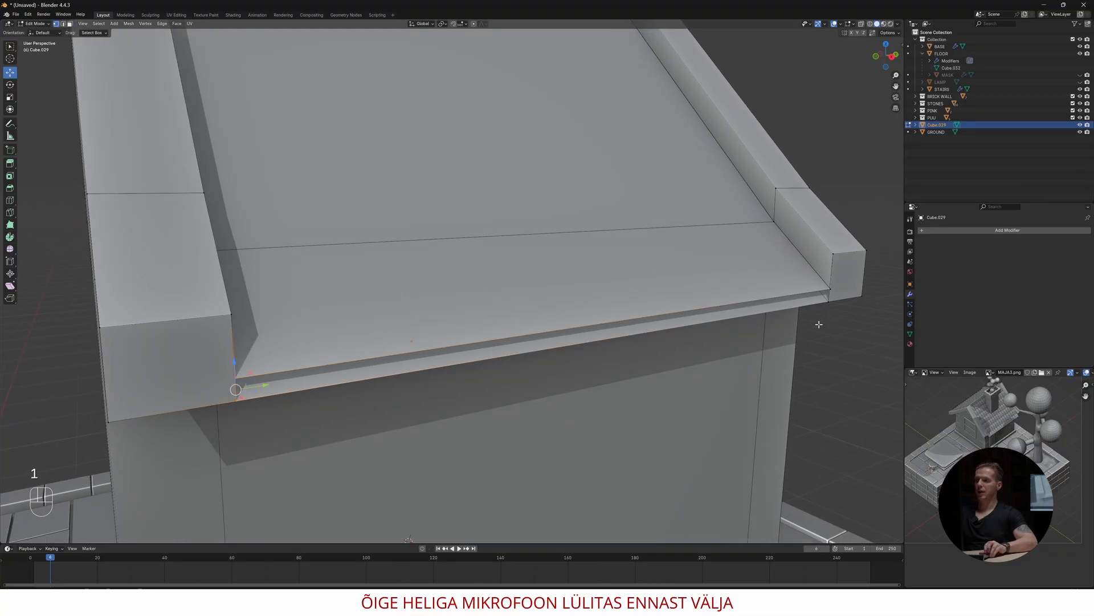
pyautogui.keyDown('shift'); pyautogui.moveTo(847, 299); pyautogui.dragTo(847, 301); pyautogui.keyUp('shift')
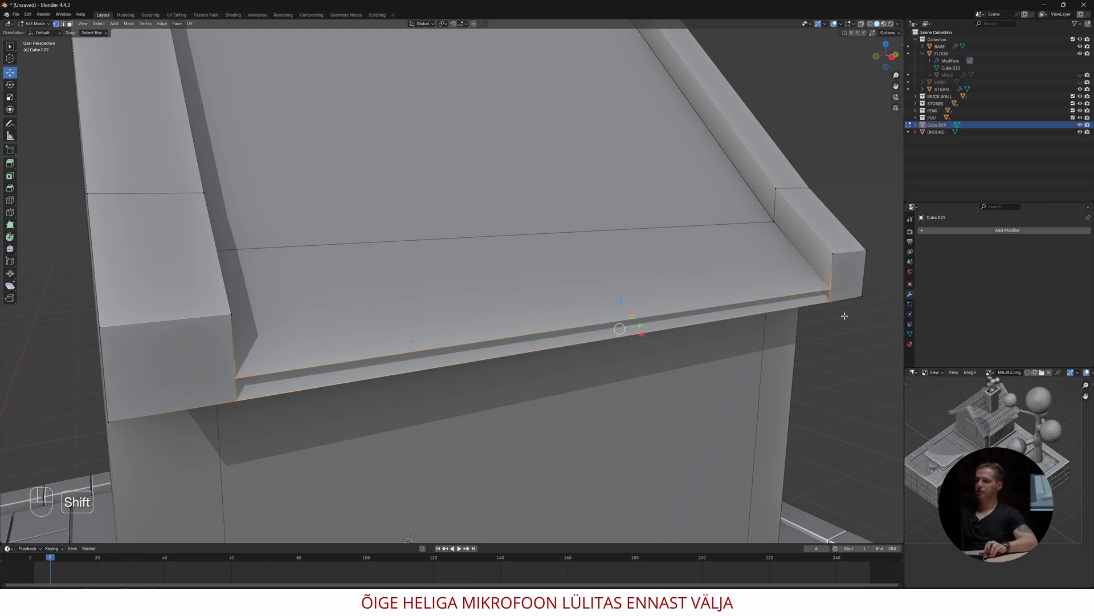
pyautogui.press('f')
# Add a centred loop cut running down the recessed roof slope and bevel it into a strip as wide as a chimney
pyautogui.scroll(-2, 541, 307)
pyautogui.moveTo(393, 244)
pyautogui.mouseDown(button='middle')
pyautogui.moveTo(369, 252)
pyautogui.moveTo(398, 230)
pyautogui.mouseUp(button='middle')
pyautogui.moveTo(483, 216); pyautogui.dragTo(451, 235, button='middle')
pyautogui.scroll(-3, 467, 274)
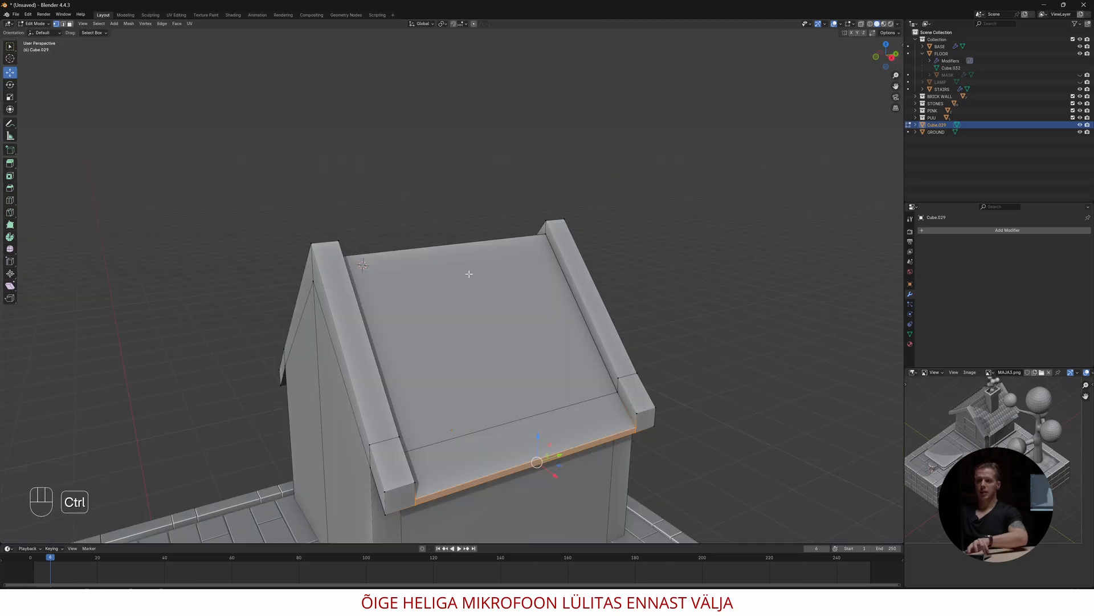
pyautogui.hotkey('ctrl', 'r')
pyautogui.click(440, 250)
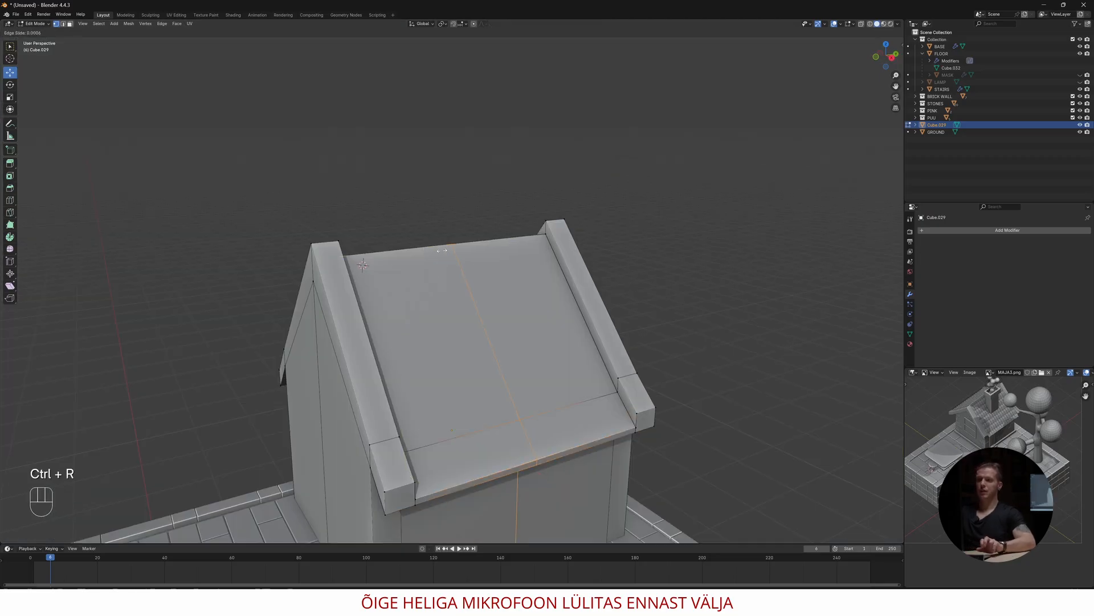
pyautogui.click(450, 249)
pyautogui.hotkey('ctrl', 'b')
pyautogui.click(528, 244)
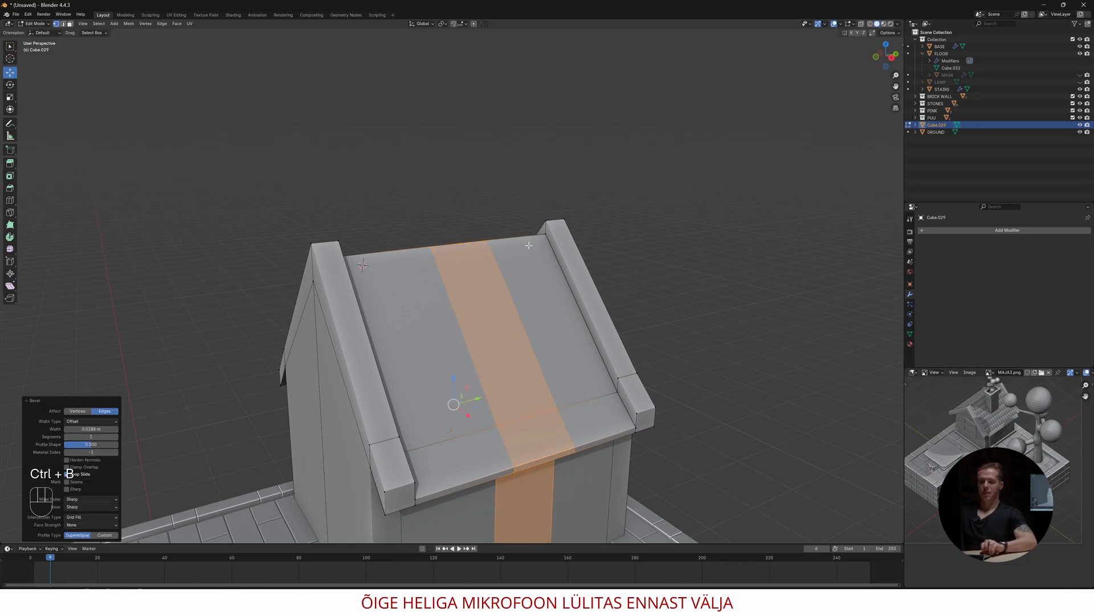
# Add a horizontal loop cut halfway up the roof slope and bevel it into a band crossing the vertical strip
pyautogui.hotkey('ctrl', 'r')
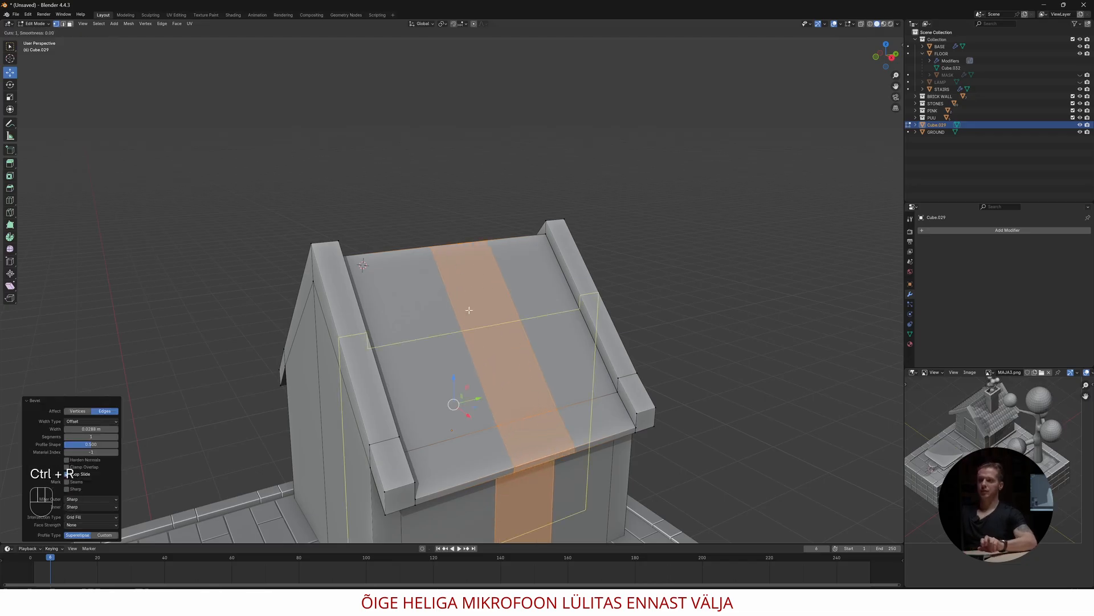
pyautogui.click(469, 312)
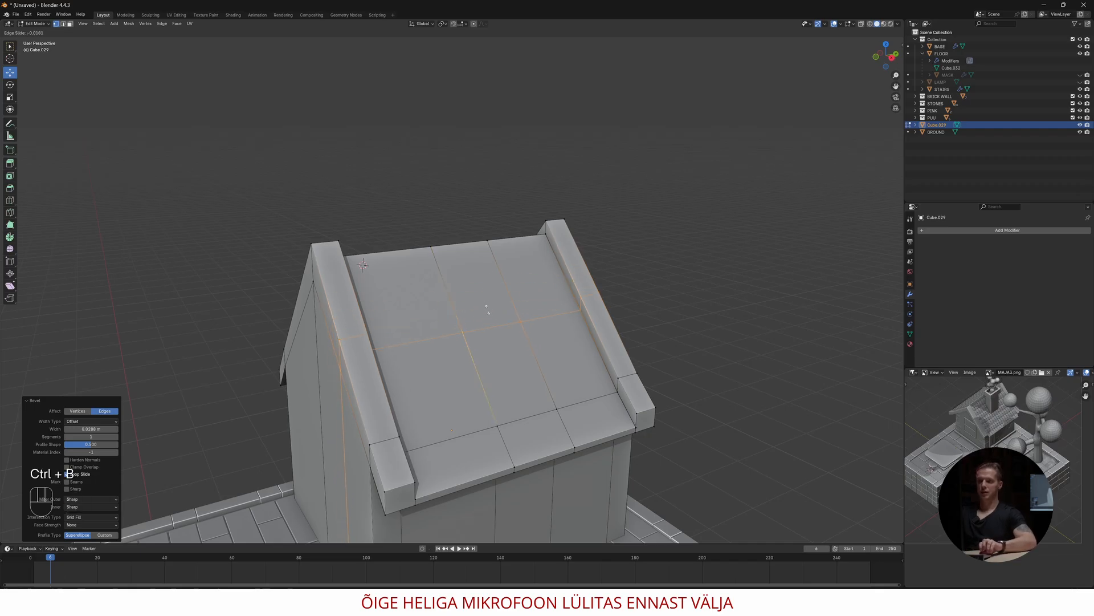
pyautogui.click(486, 309)
pyautogui.hotkey('ctrl', 'b')
pyautogui.click(502, 284)
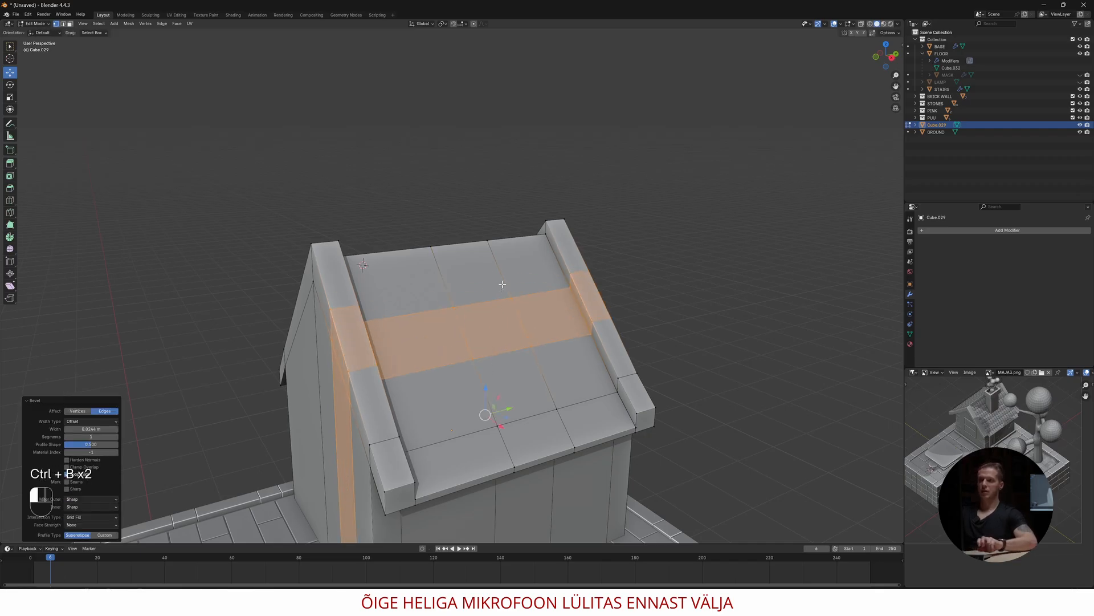
# Select the middle face where the two strips cross on the roof and extrude it about 1.4 m outward as a chimney
pyautogui.moveTo(558, 387); pyautogui.dragTo(558, 388)
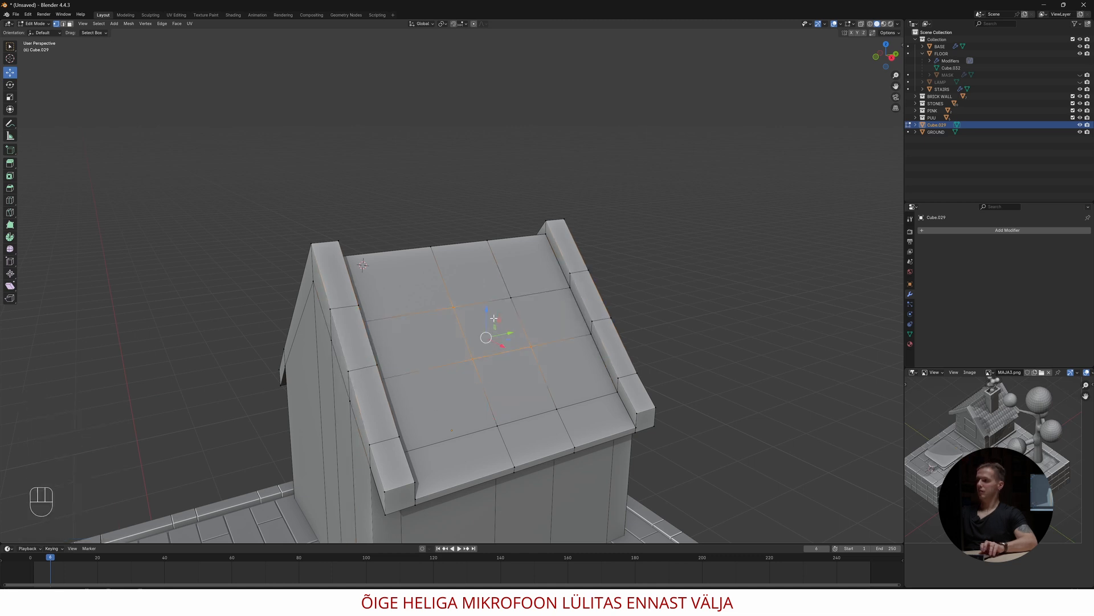
pyautogui.moveTo(491, 308); pyautogui.dragTo(443, 279, button='middle')
pyautogui.moveTo(570, 369); pyautogui.dragTo(568, 371)
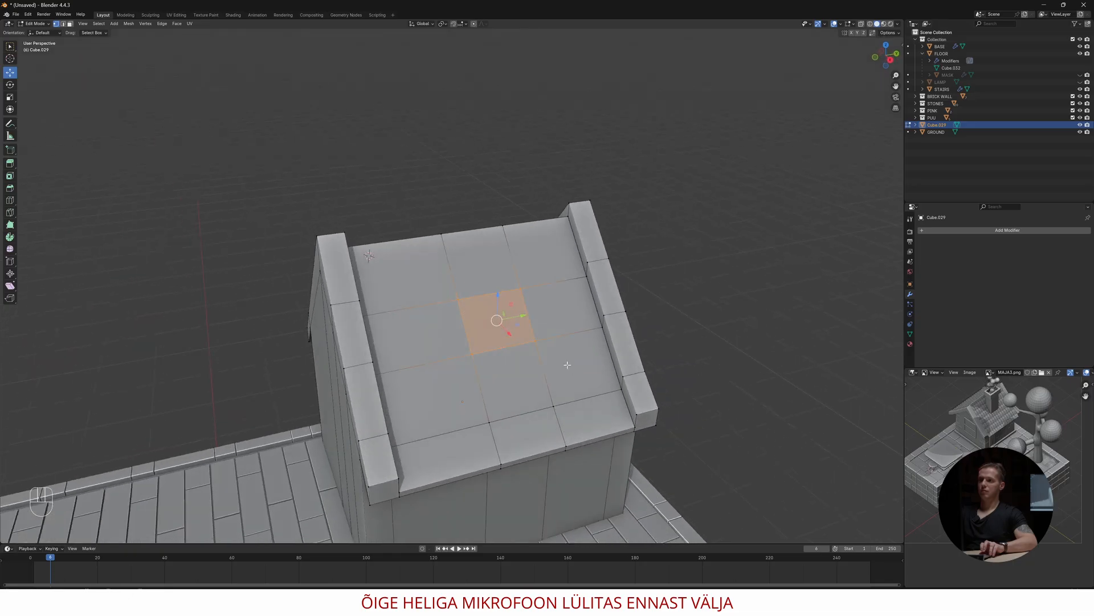
pyautogui.scroll(4, 487, 313)
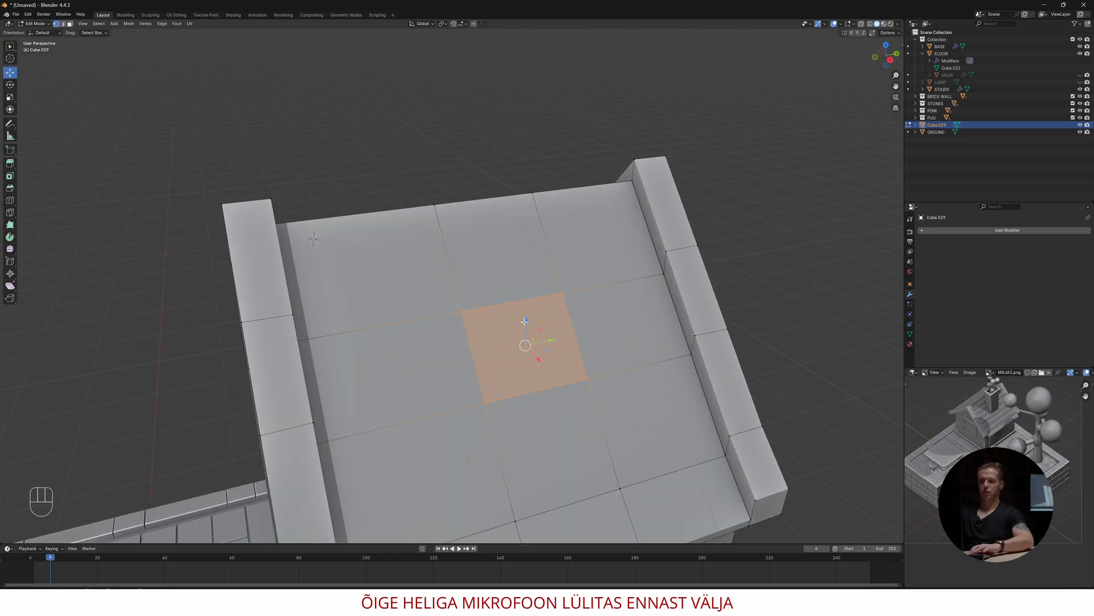
pyautogui.press('e')
pyautogui.click(638, 167)
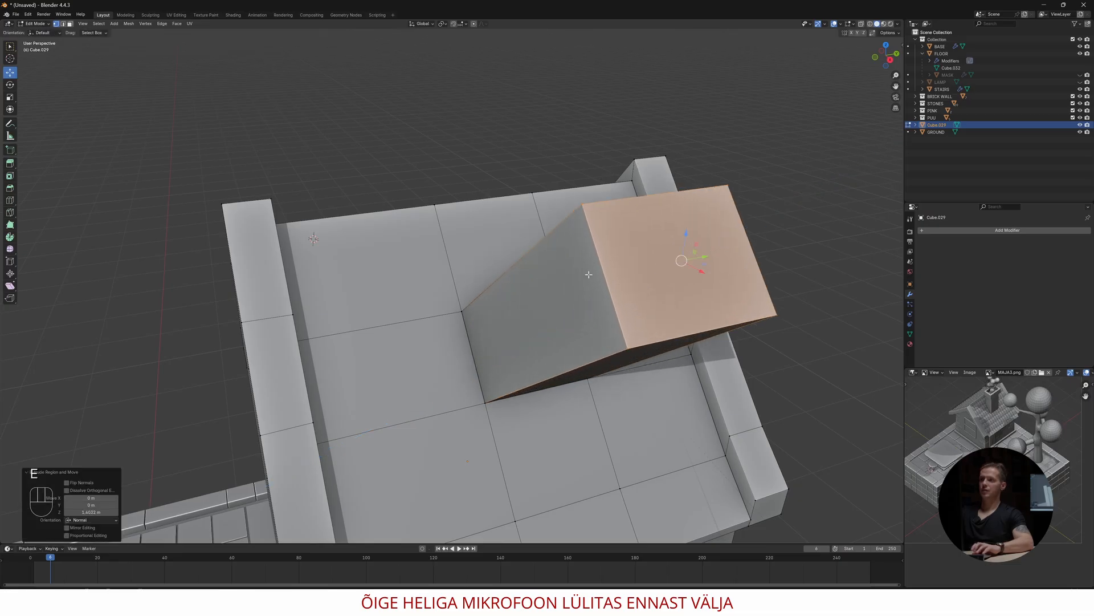
# Move the chimney's end face back over its base so that the chimney stands upright
pyautogui.moveTo(698, 272); pyautogui.dragTo(572, 194)
pyautogui.moveTo(427, 252); pyautogui.dragTo(514, 240, button='middle')
pyautogui.moveTo(530, 189); pyautogui.dragTo(434, 153)
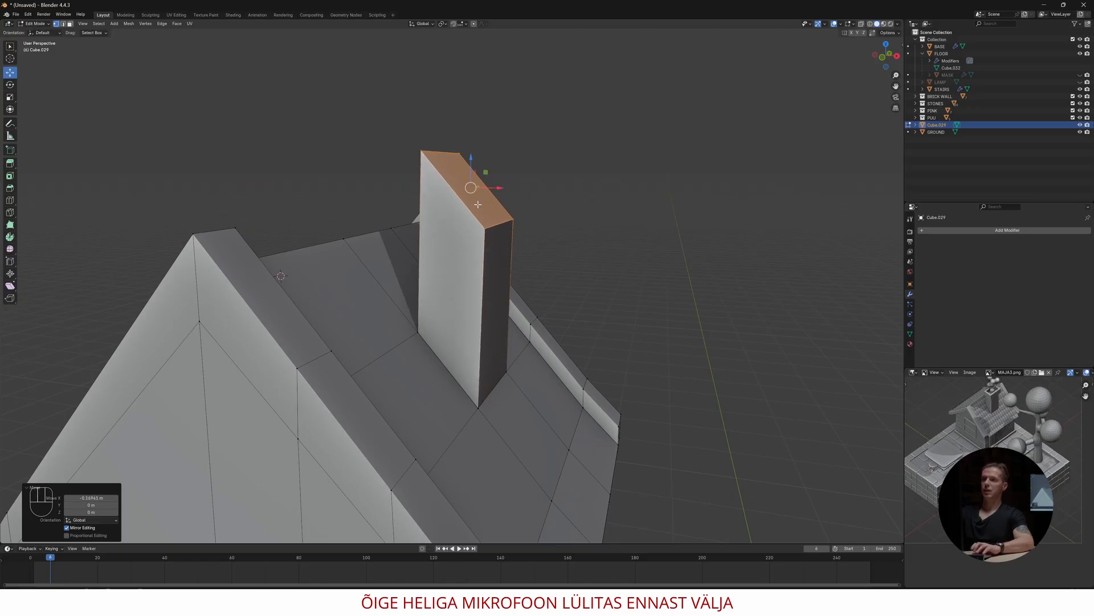
pyautogui.moveTo(477, 204); pyautogui.dragTo(497, 226, button='middle')
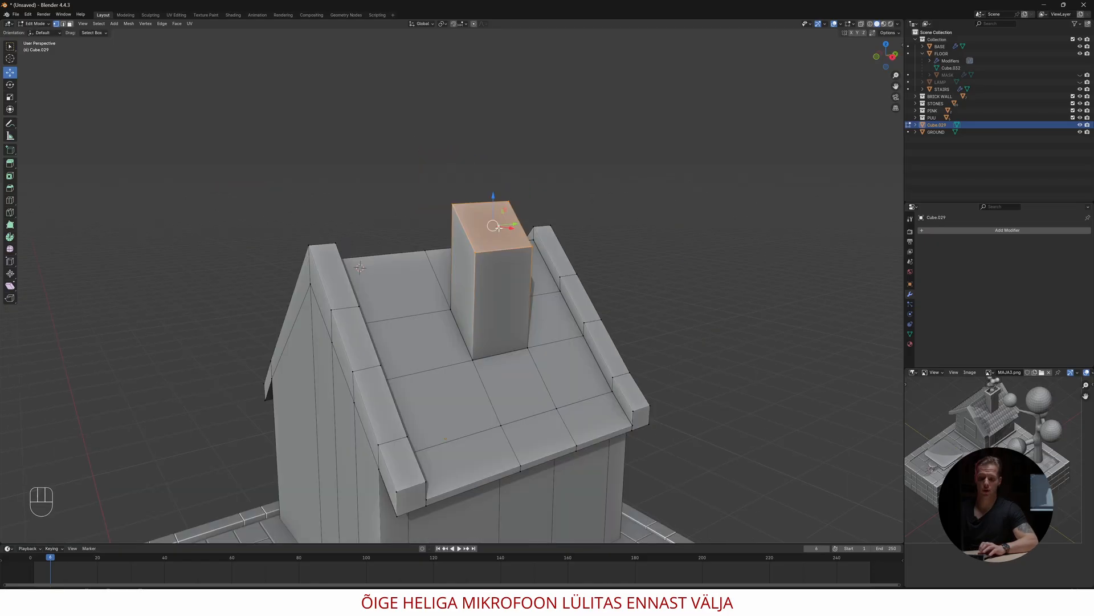
# Flatten the chimney's top face by scaling it to 0 along Z and raise it about 0.38 m
pyautogui.press('s')
pyautogui.press('z')
pyautogui.press('KP_0')
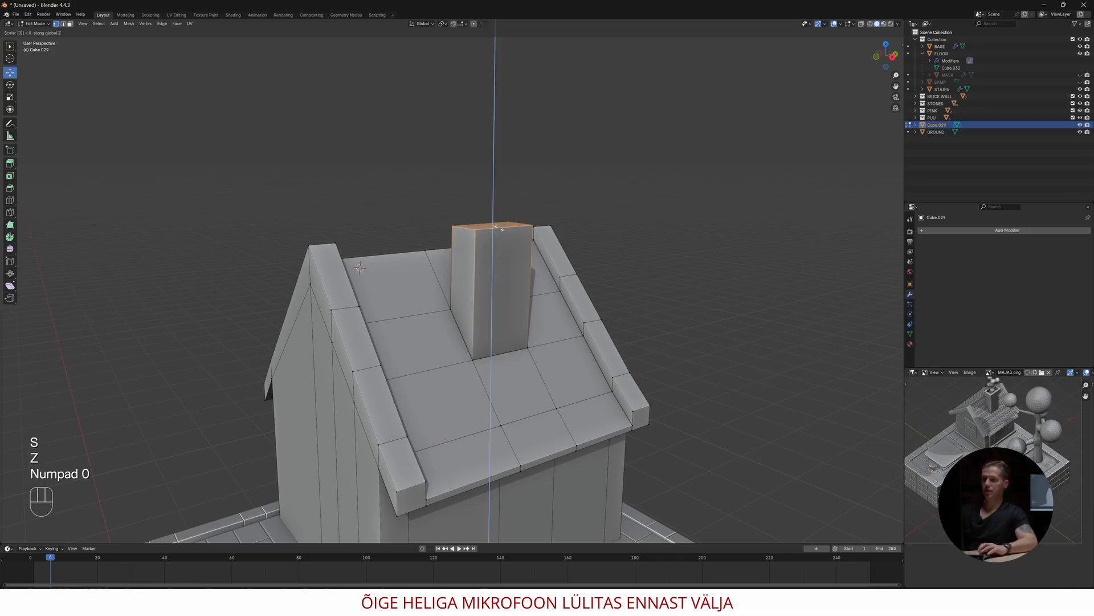
pyautogui.press('Return')
pyautogui.moveTo(493, 211); pyautogui.dragTo(494, 167)
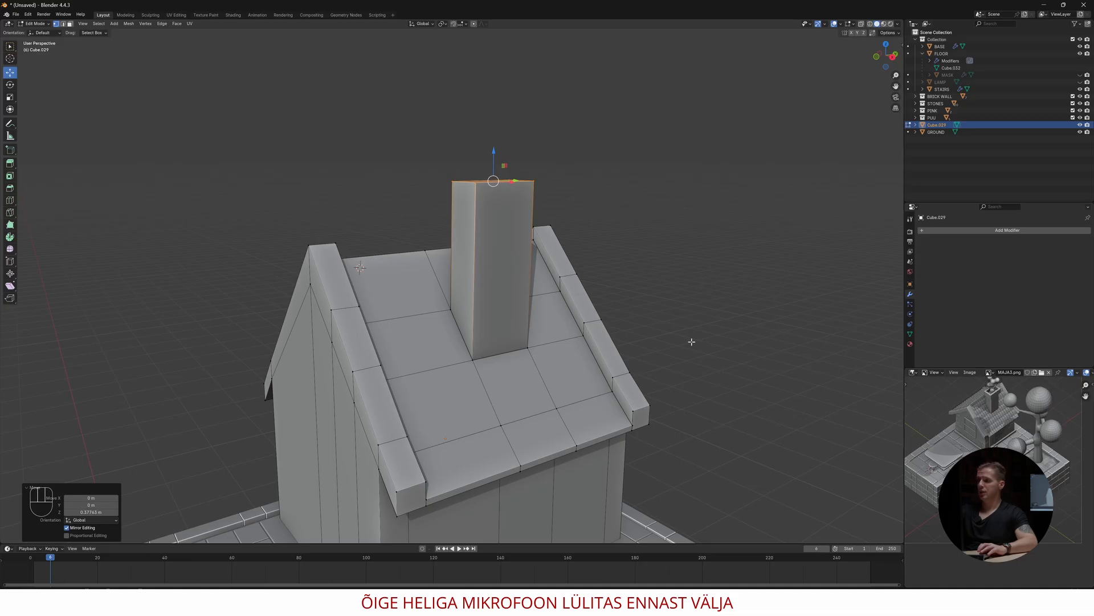
# Add a horizontal loop cut near the top of the chimney and level it by scaling it to 0 along Z
pyautogui.scroll(1, 409, 223)
pyautogui.hotkey('ctrl', 'r')
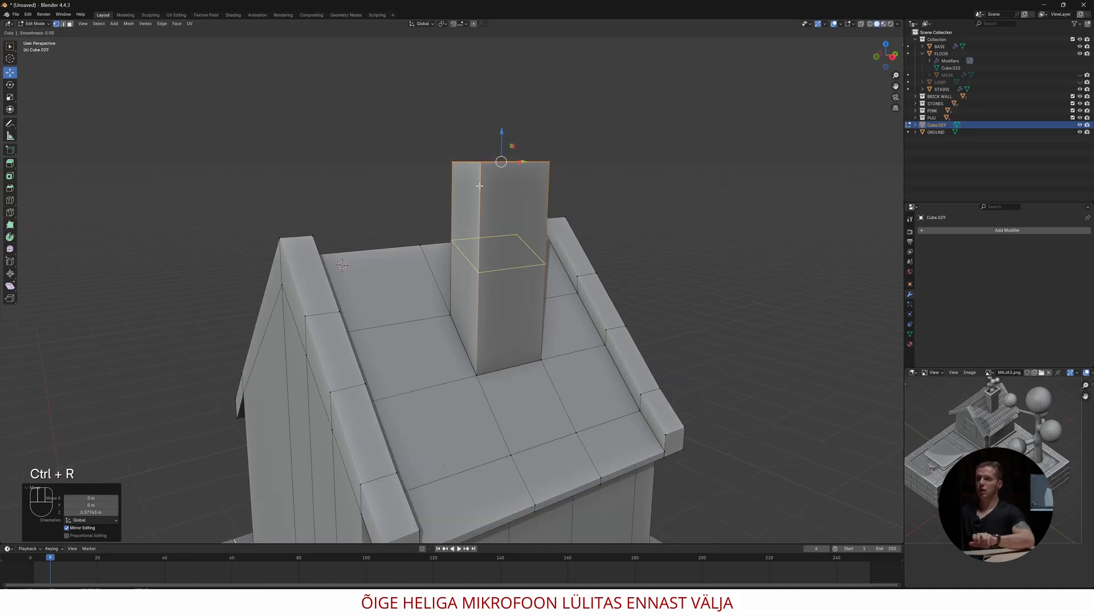
pyautogui.click(480, 225)
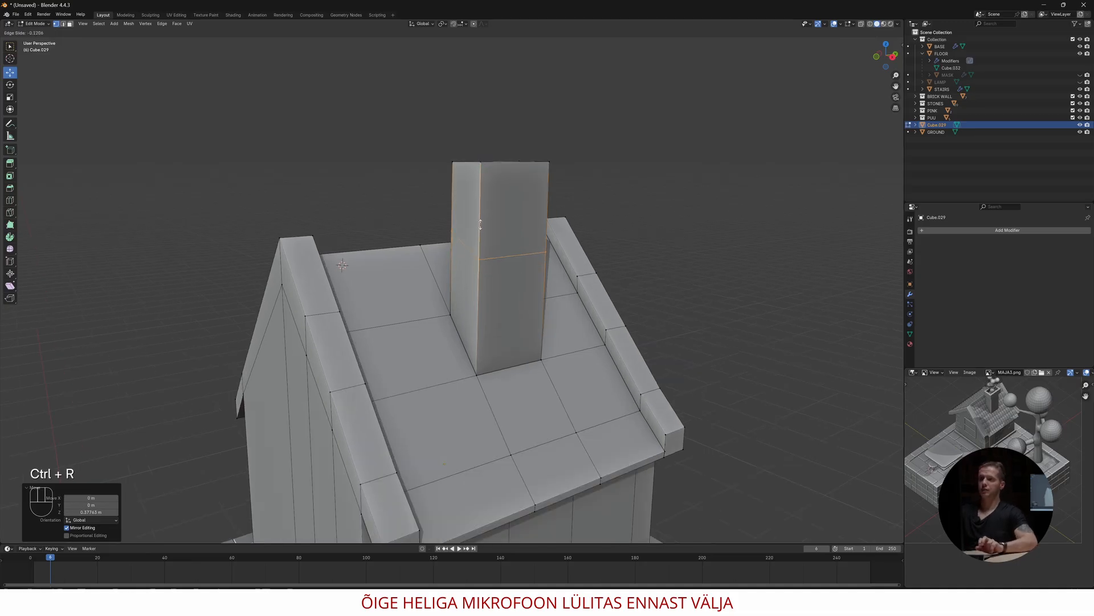
pyautogui.click(478, 165)
pyautogui.press('s')
pyautogui.press('z')
pyautogui.press('KP_0')
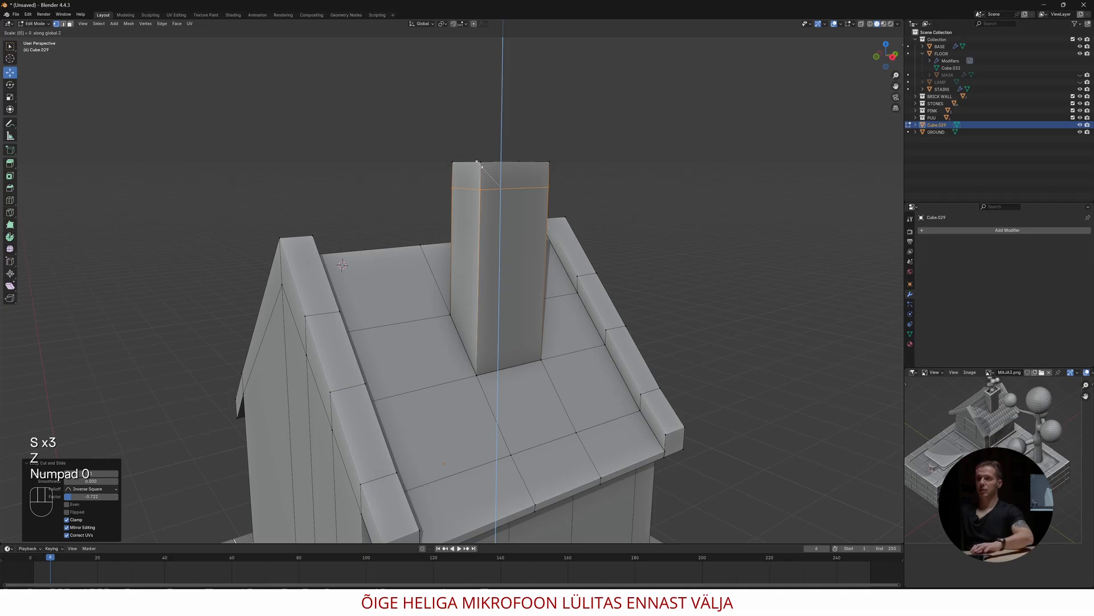
pyautogui.press('Return')
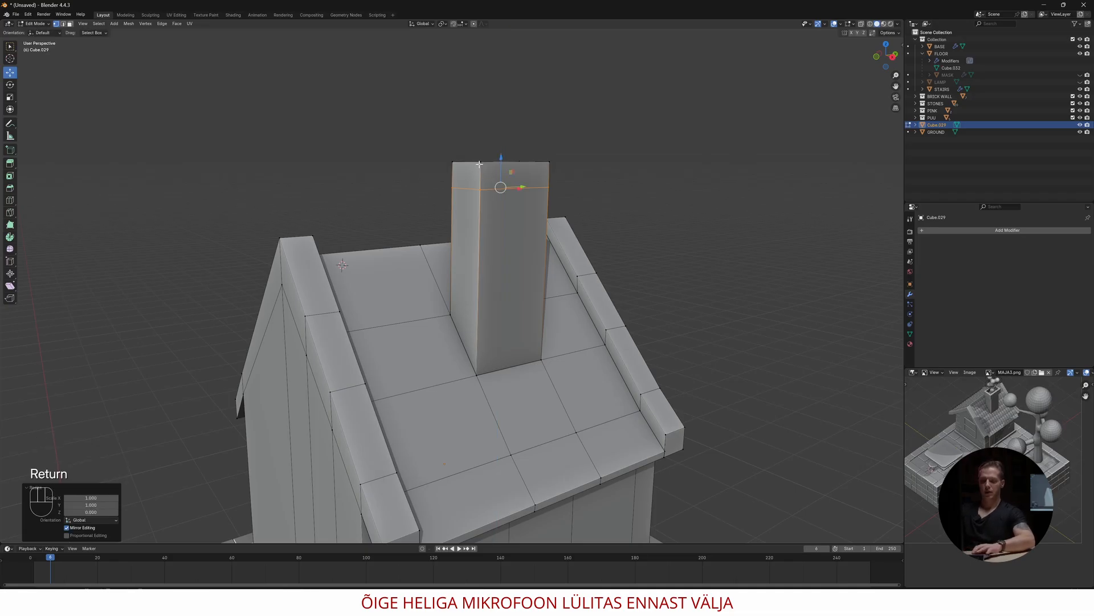
# Select the ring of faces around the chimney's top and extrude it outward, scaling only in X and Y, as an overhanging cap
pyautogui.press('3')
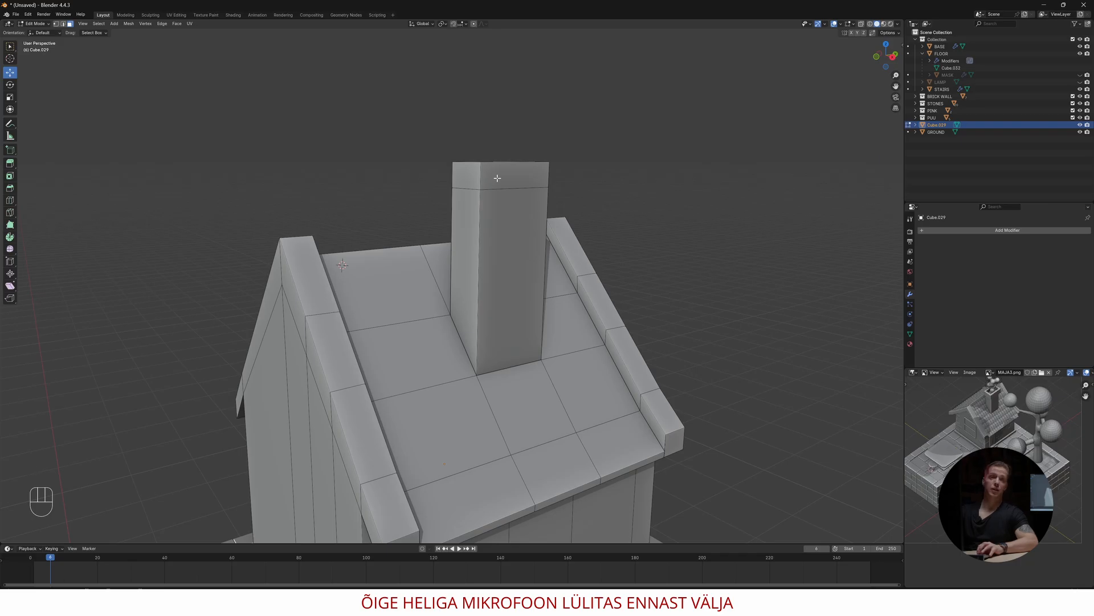
pyautogui.keyDown('alt'); pyautogui.click(497, 178); pyautogui.keyUp('alt')
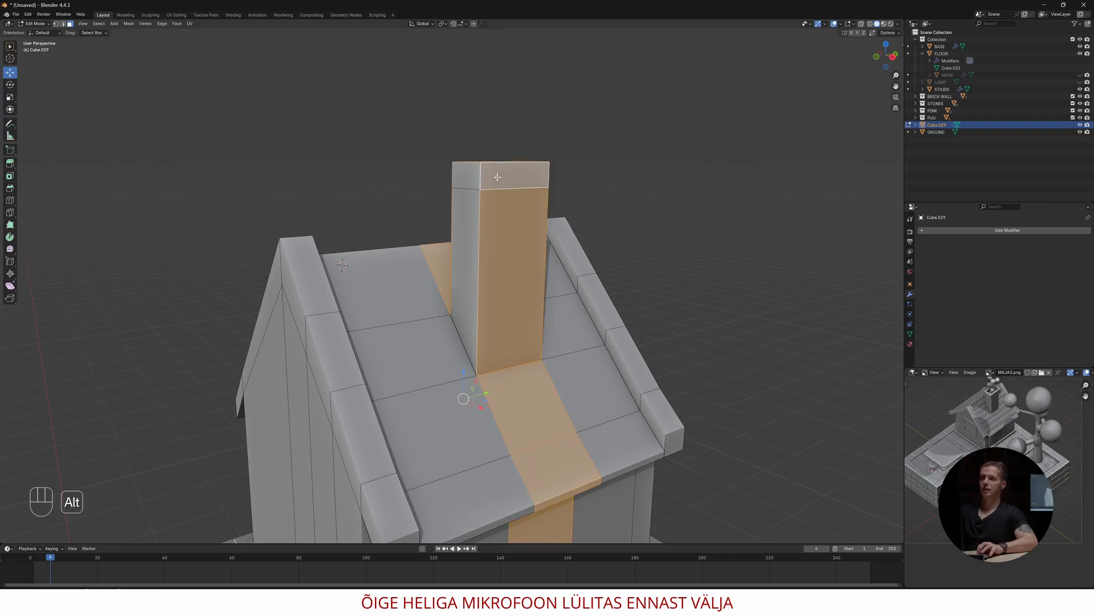
pyautogui.keyDown('alt'); pyautogui.click(472, 178); pyautogui.keyUp('alt')
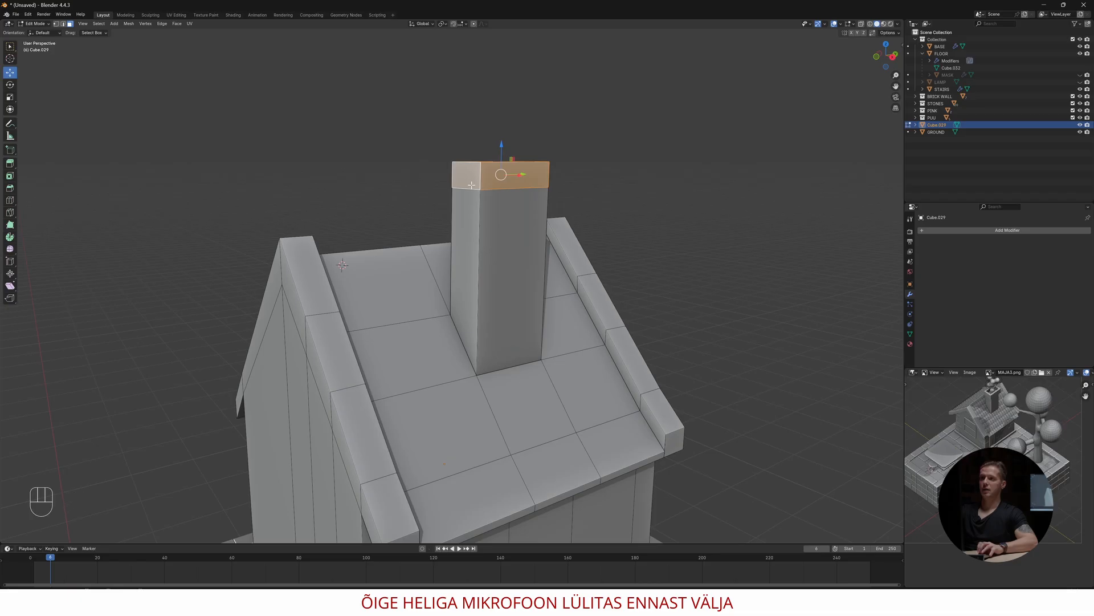
pyautogui.moveTo(472, 184); pyautogui.dragTo(513, 188, button='middle')
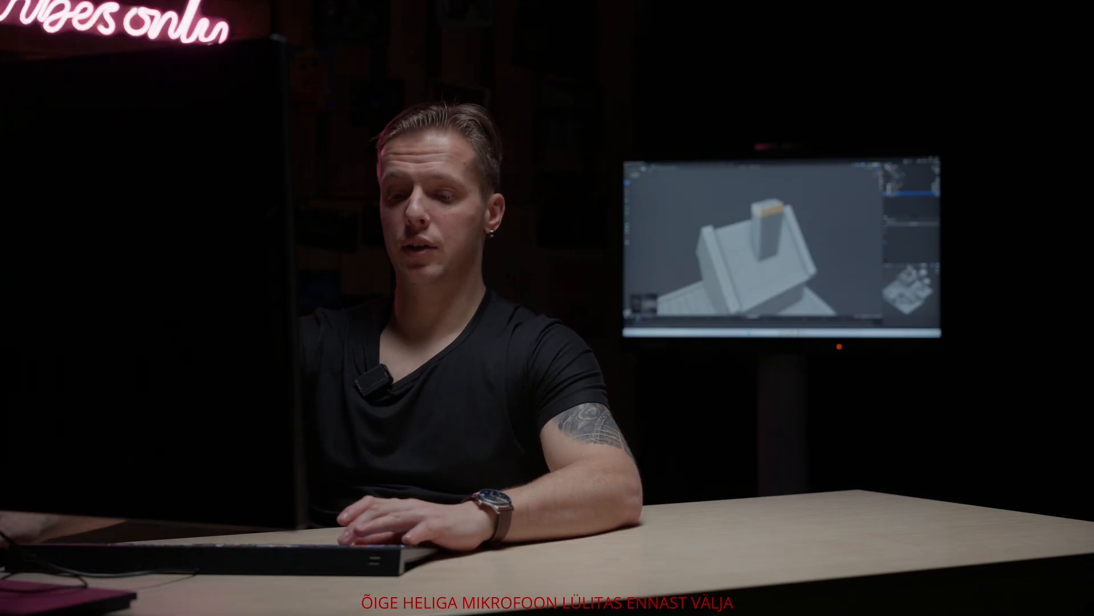
pyautogui.press('e')
pyautogui.press('s')
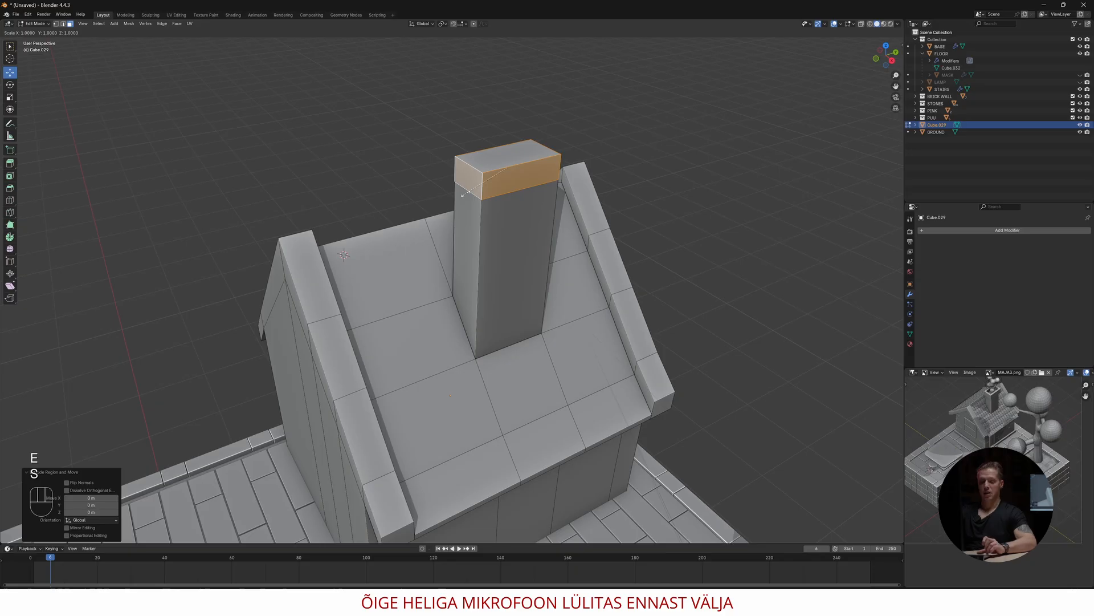
pyautogui.hotkey('shift', 'z')
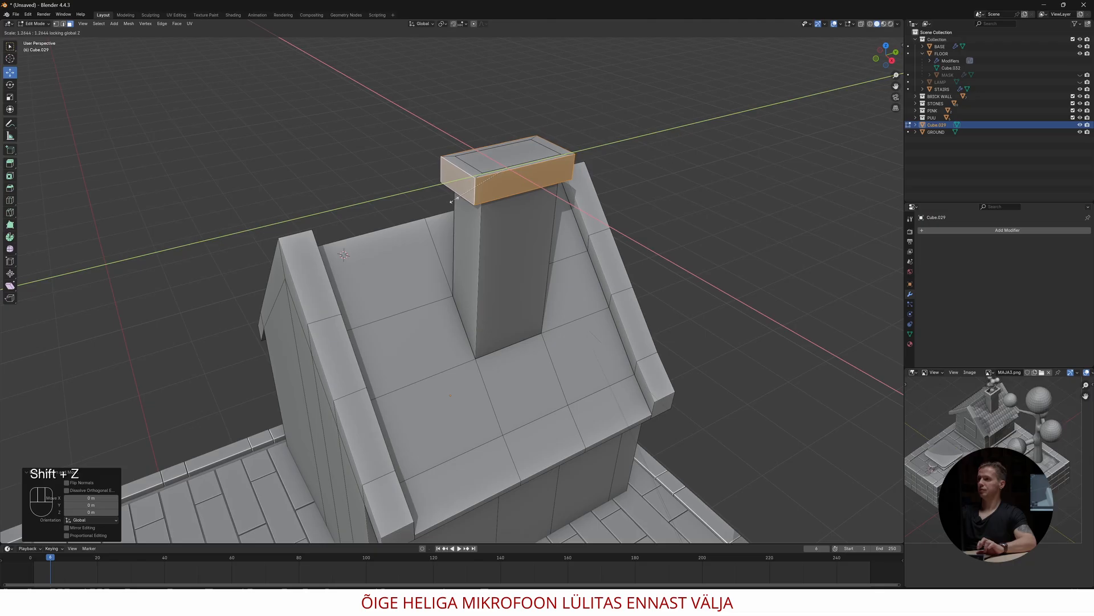
pyautogui.click(471, 166)
# Extrude the chimney's inner top face about 0.09 m downward to hollow out the opening
pyautogui.click(494, 155)
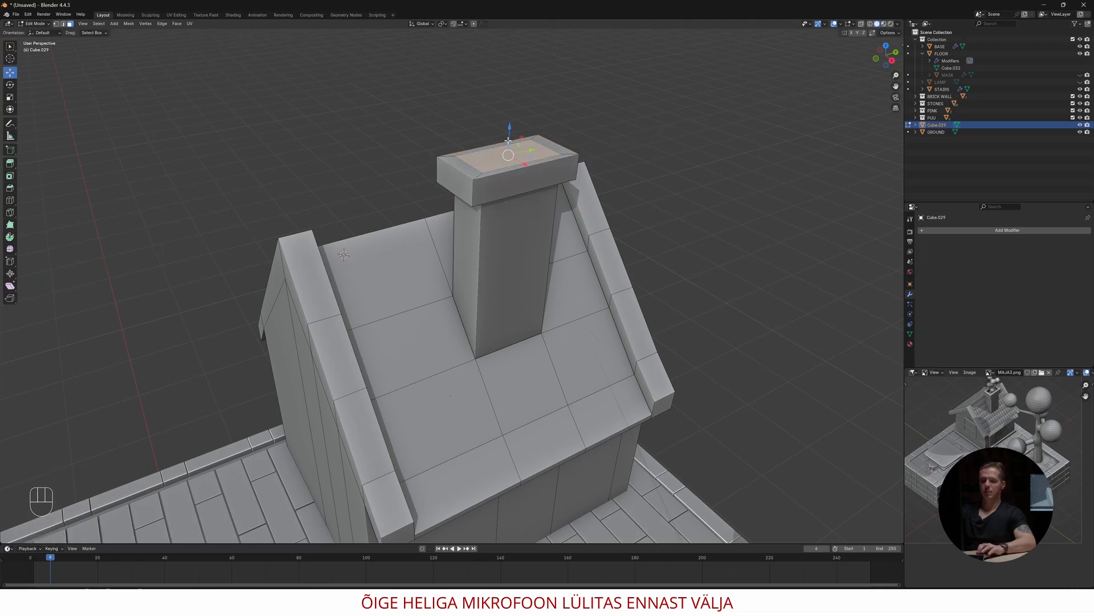
pyautogui.press('e')
pyautogui.click(506, 154)
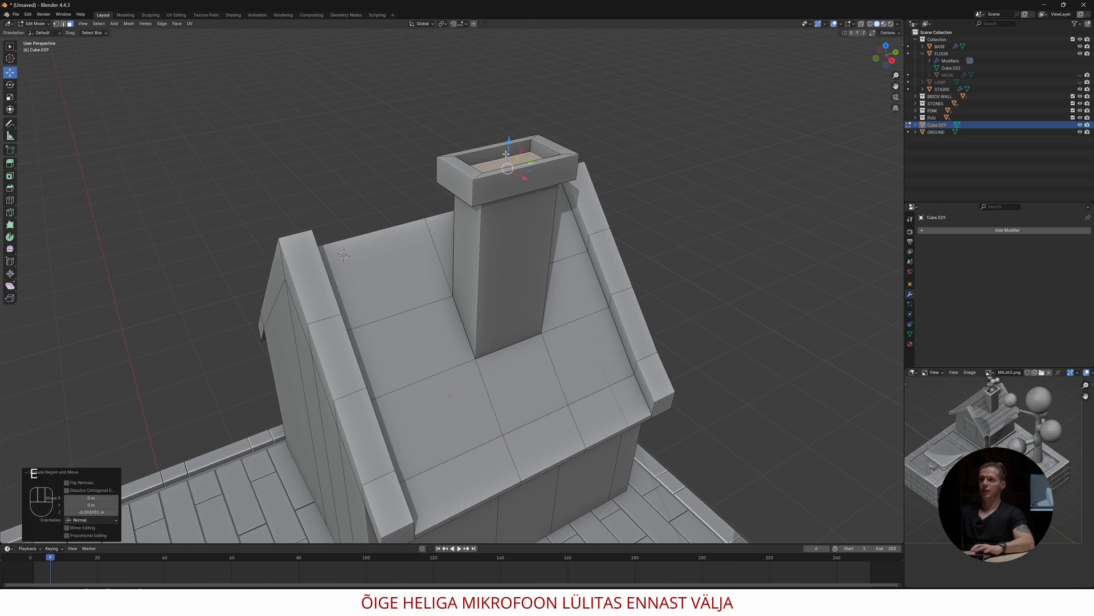
pyautogui.scroll(-3, 505, 160)
pyautogui.moveTo(506, 160); pyautogui.dragTo(460, 285, button='middle')
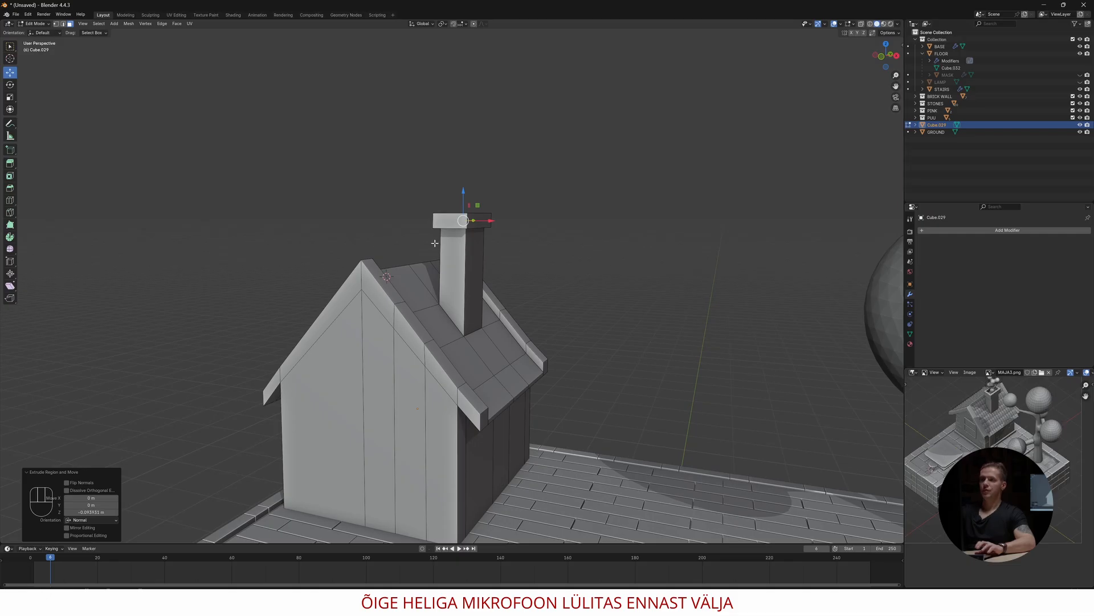
pyautogui.moveTo(435, 243); pyautogui.dragTo(442, 260, button='middle')
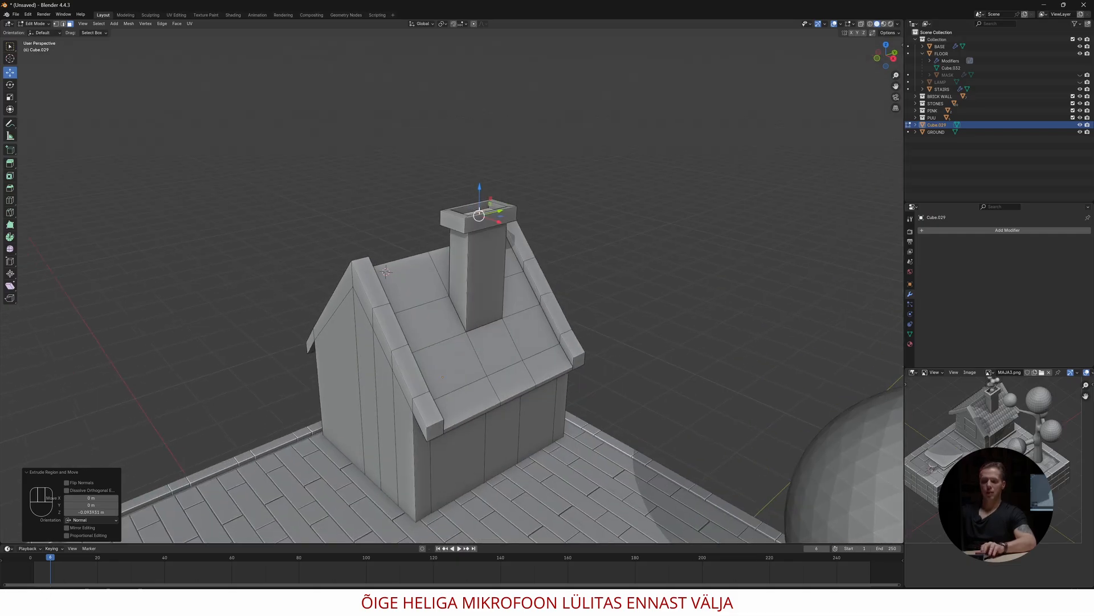
# Leave mesh editing, place the 3D cursor in the chimney opening, and add a ball metaball there scaled to about 0.2
pyautogui.press('Tab')
pyautogui.rightClick(477, 213)
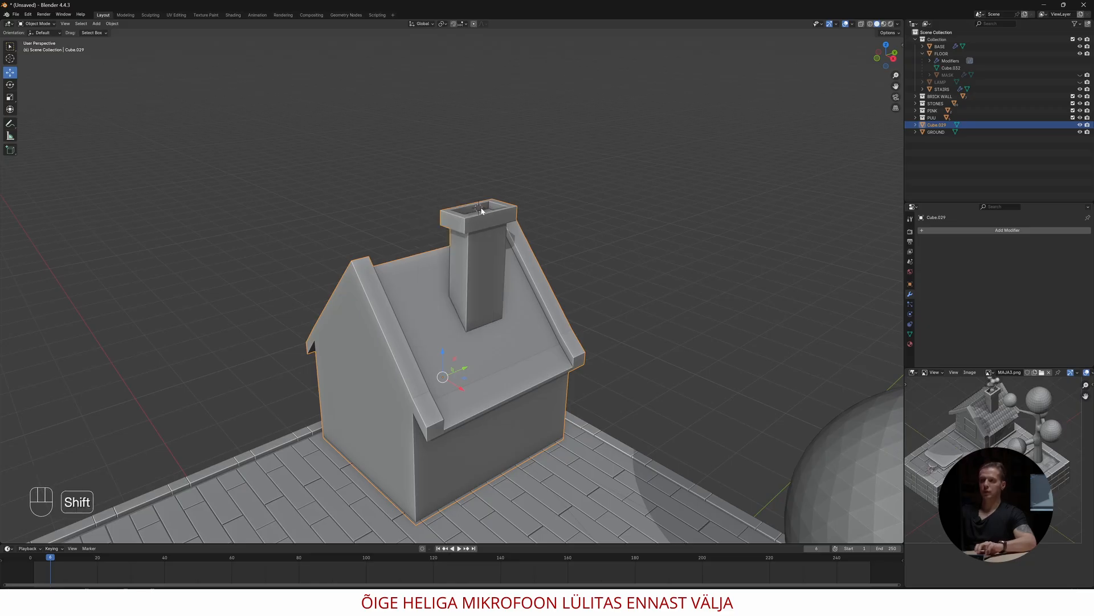
pyautogui.hotkey('shift', 'a')
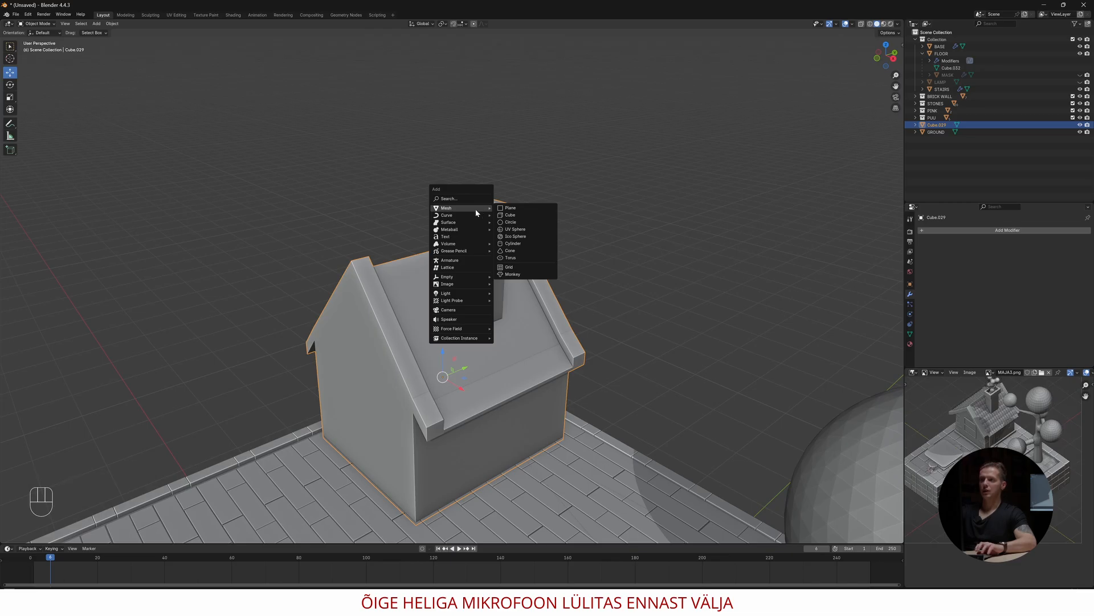
pyautogui.moveTo(464, 256)
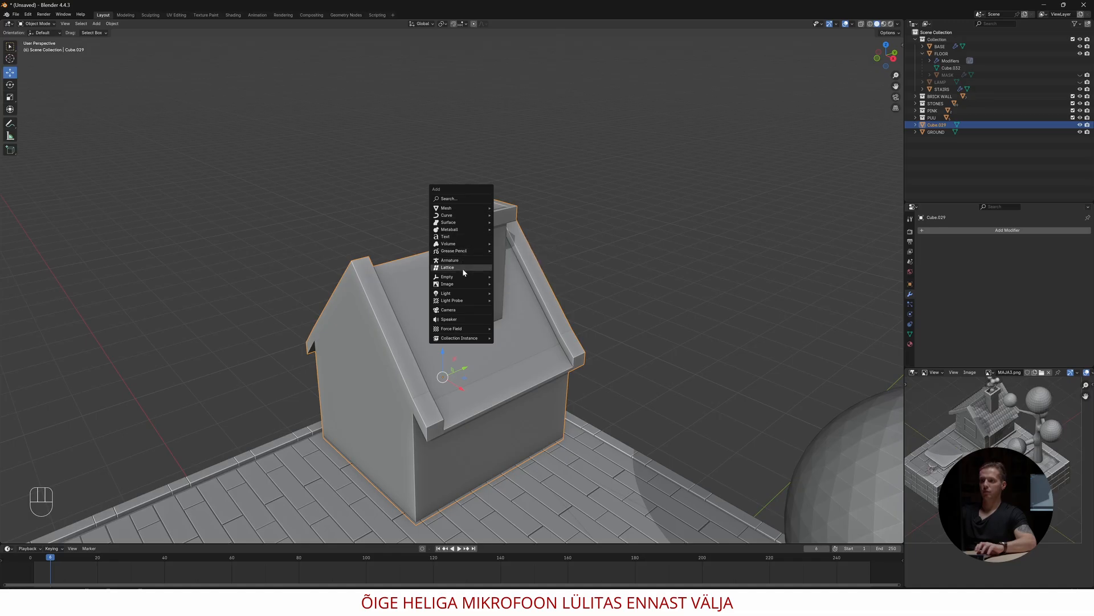
pyautogui.moveTo(463, 224)
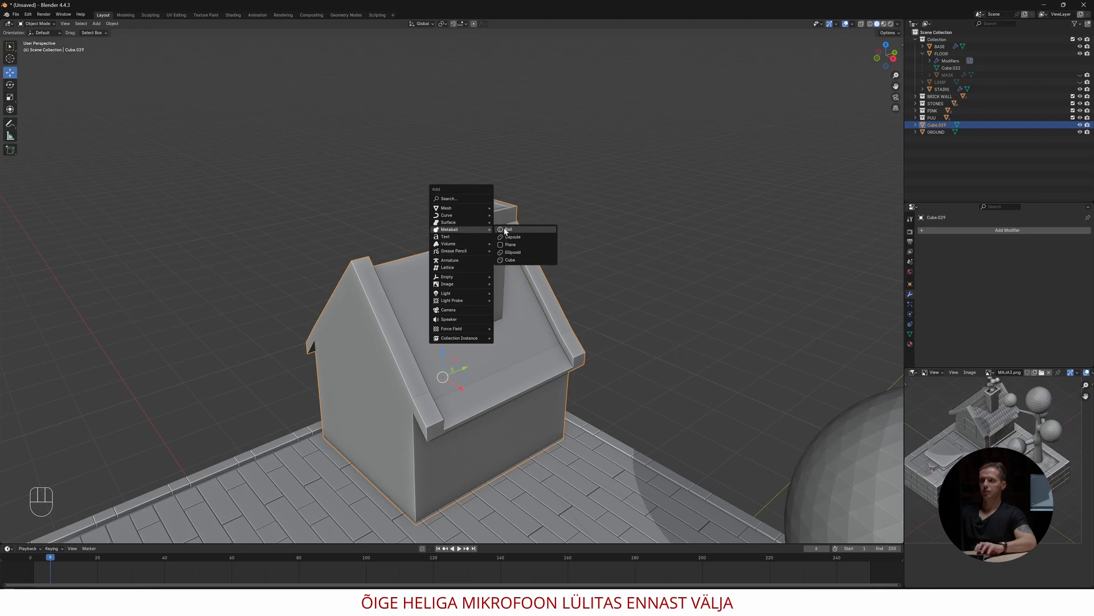
pyautogui.click(506, 230)
pyautogui.press('s')
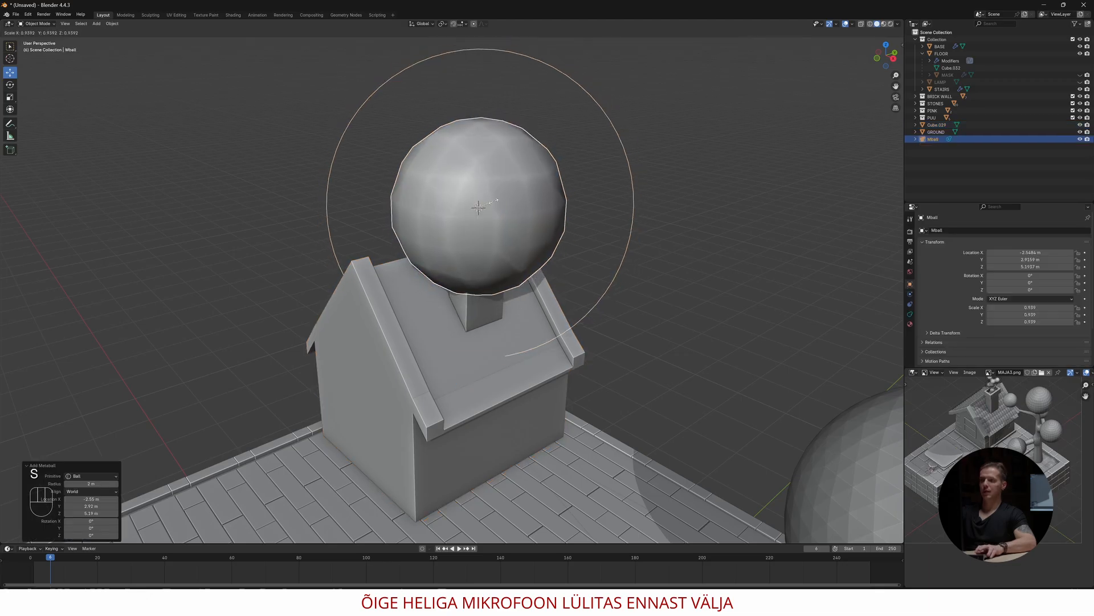
pyautogui.click(472, 211)
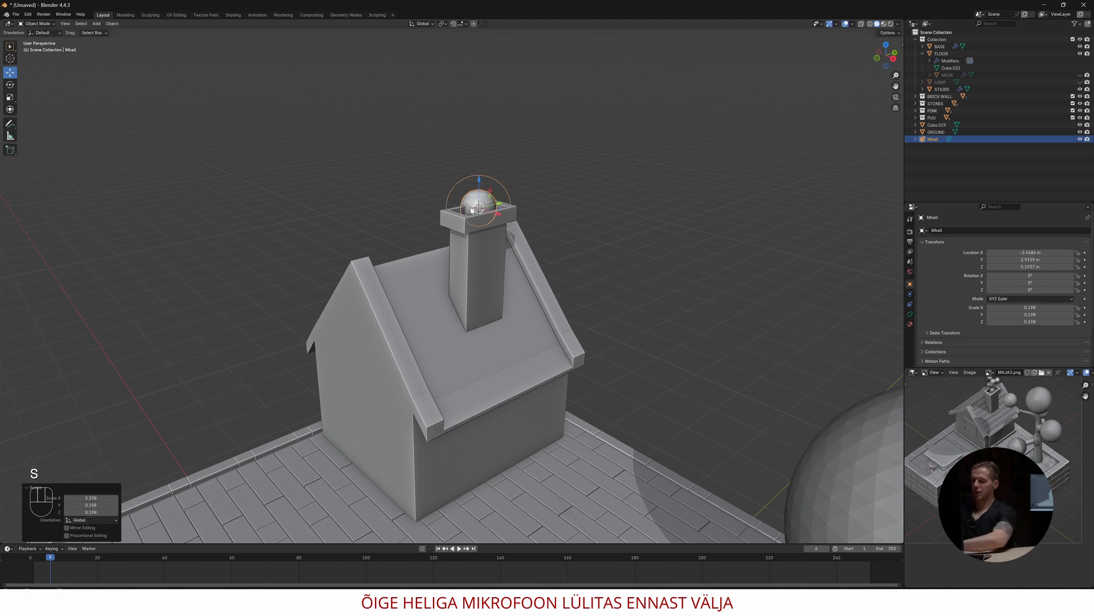
# In top view, move the metaball about 0.13 m along X over the chimney opening and scale it to about half size
pyautogui.press('KP_7')
pyautogui.moveTo(460, 227); pyautogui.dragTo(471, 228)
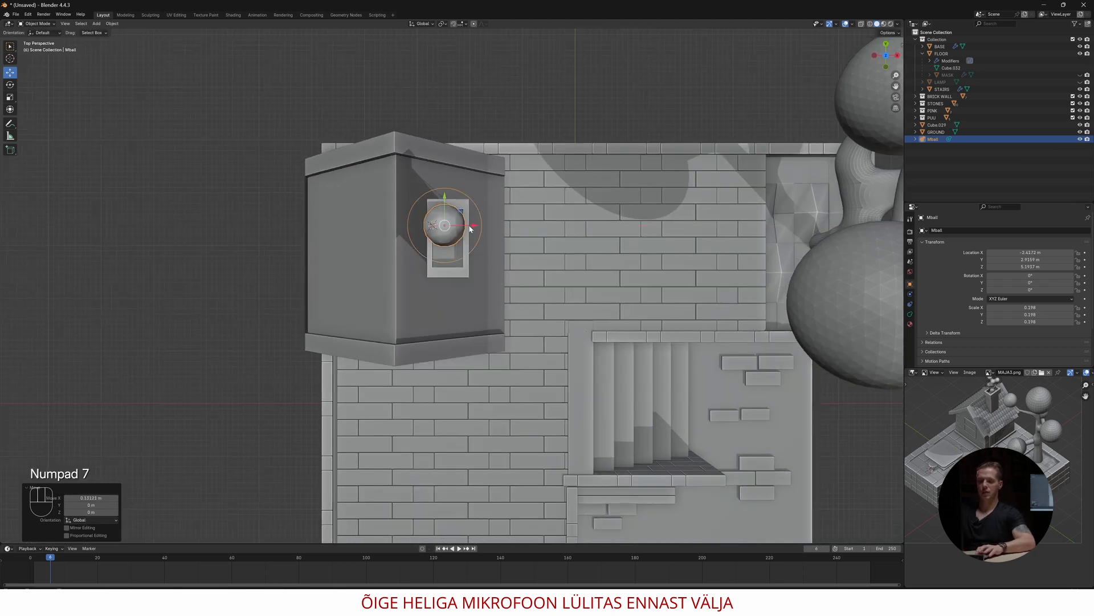
pyautogui.press('s')
pyautogui.click(458, 226)
pyautogui.moveTo(457, 227); pyautogui.dragTo(415, 197, button='middle')
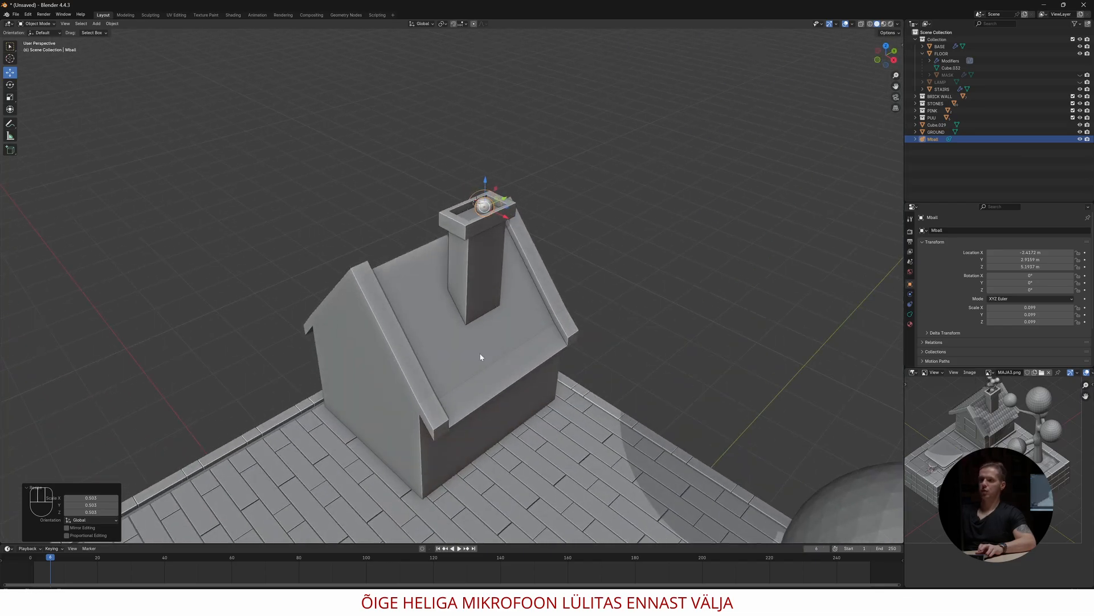
# Duplicate the metaball four times, placing the copies upward in a zigzag so they merge into a column of smoke above the chimney
pyautogui.scroll(3, 502, 226)
pyautogui.keyDown('shift'); pyautogui.moveTo(514, 185); pyautogui.dragTo(488, 225, button='middle'); pyautogui.keyUp('shift')
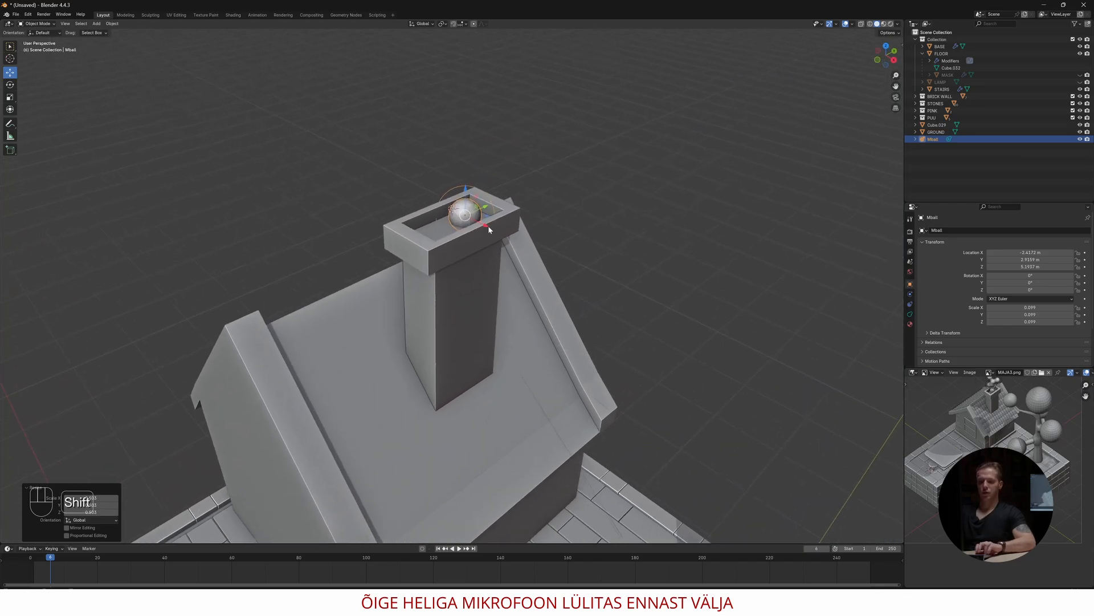
pyautogui.hotkey('shift', 'd')
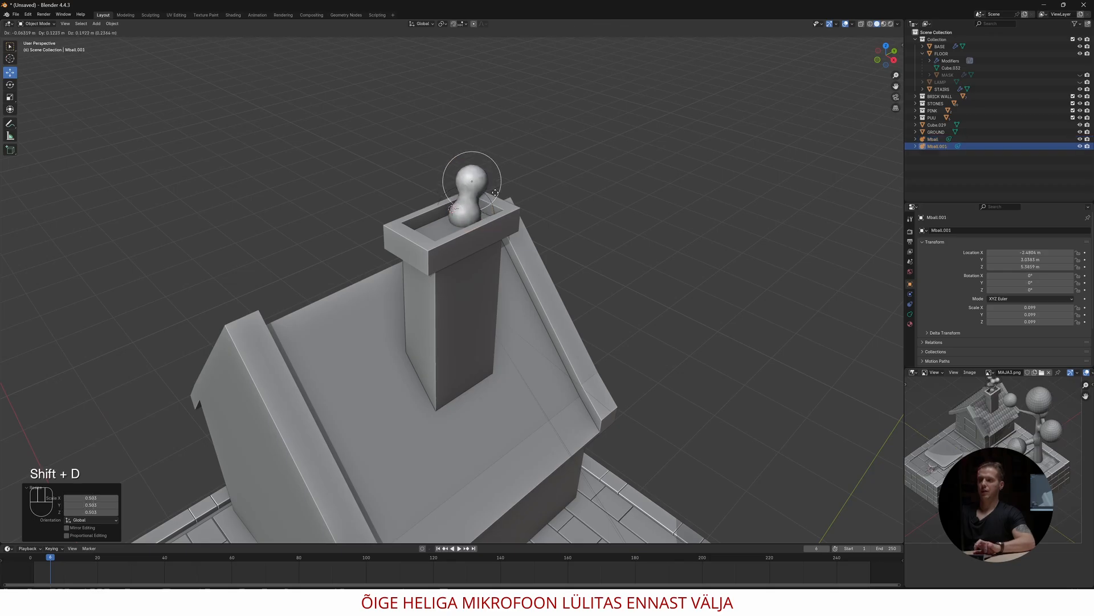
pyautogui.click(495, 174)
pyautogui.hotkey('shift', 'd')
pyautogui.click(471, 141)
pyautogui.hotkey('shift', 'd')
pyautogui.click(513, 112)
pyautogui.hotkey('shift', 'd')
pyautogui.click(477, 77)
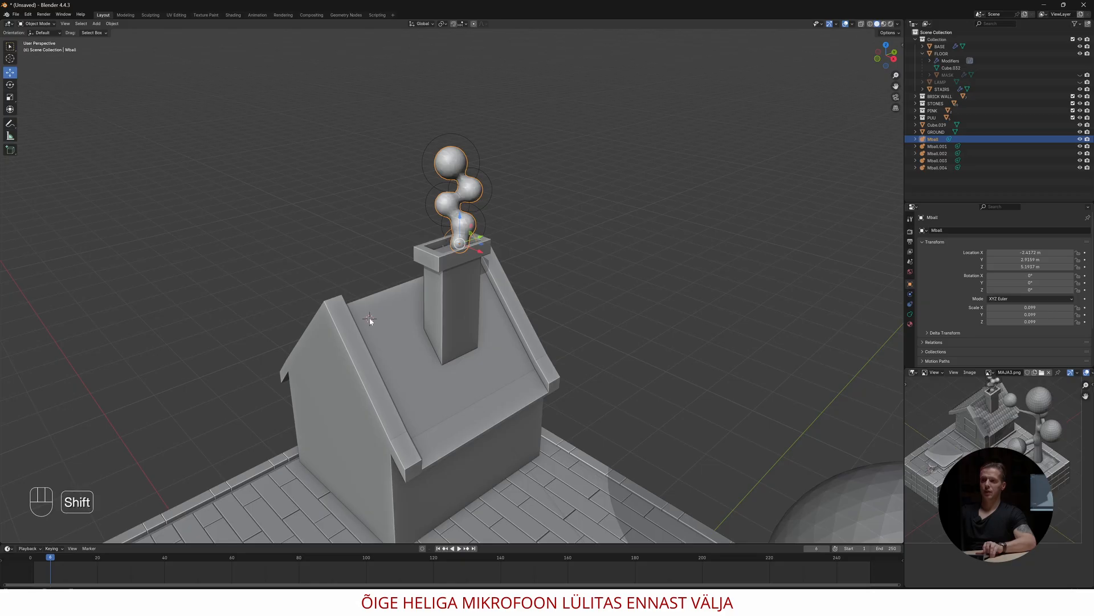
# Add a cube on the upper roof slope beside the chimney, lengthen it along X, and flatten it to about 0.36 along Z
pyautogui.hotkey('shift', 'a')
pyautogui.moveTo(352, 298)
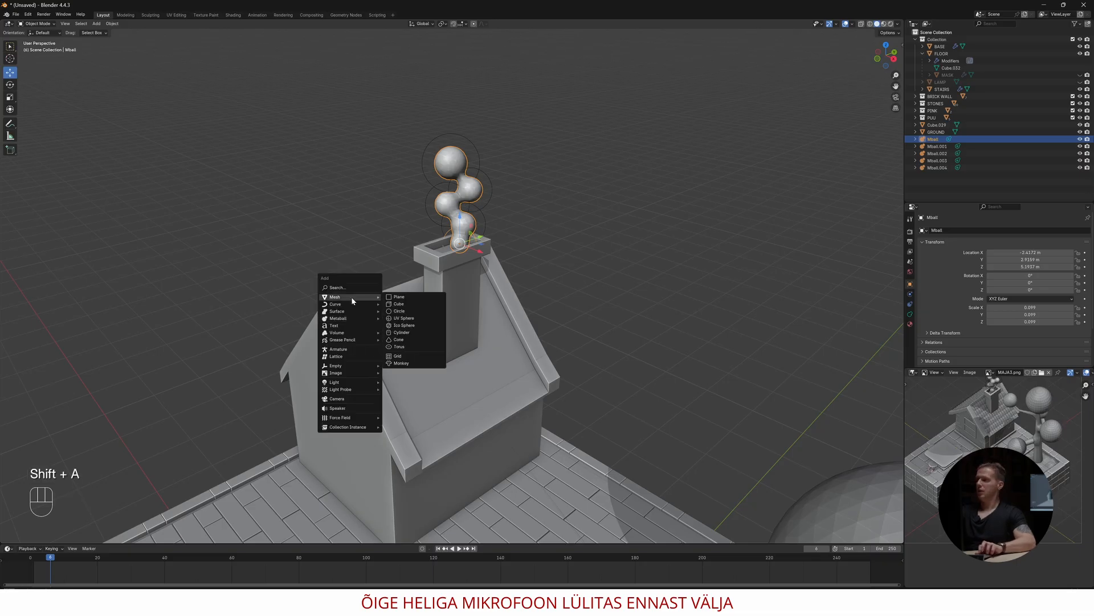
pyautogui.click(398, 303)
pyautogui.scroll(3, 342, 331)
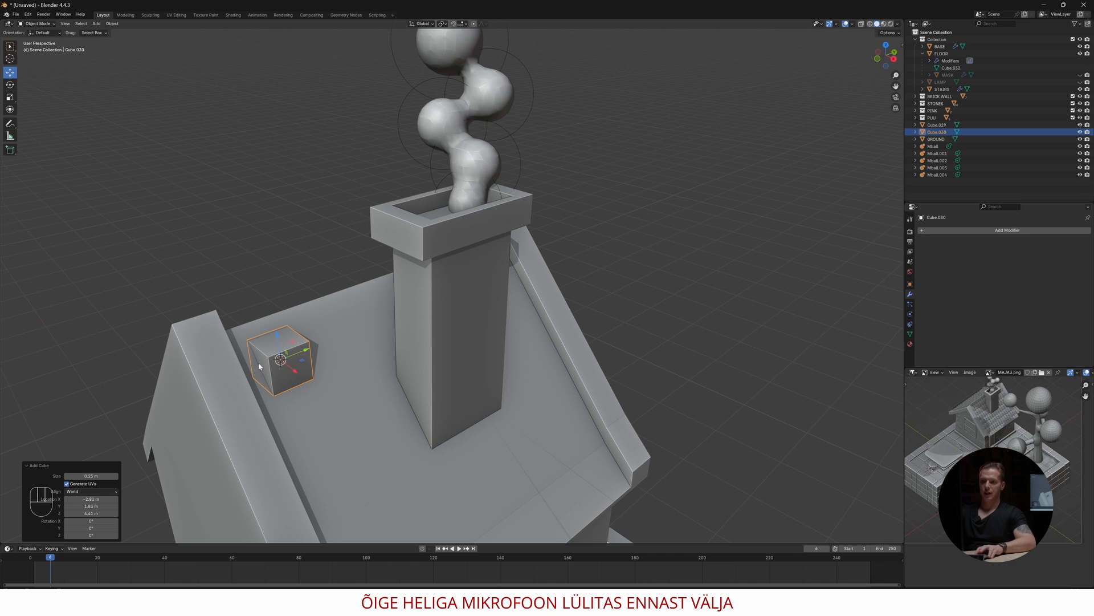
pyautogui.press('s')
pyautogui.press('x')
pyautogui.click(248, 341)
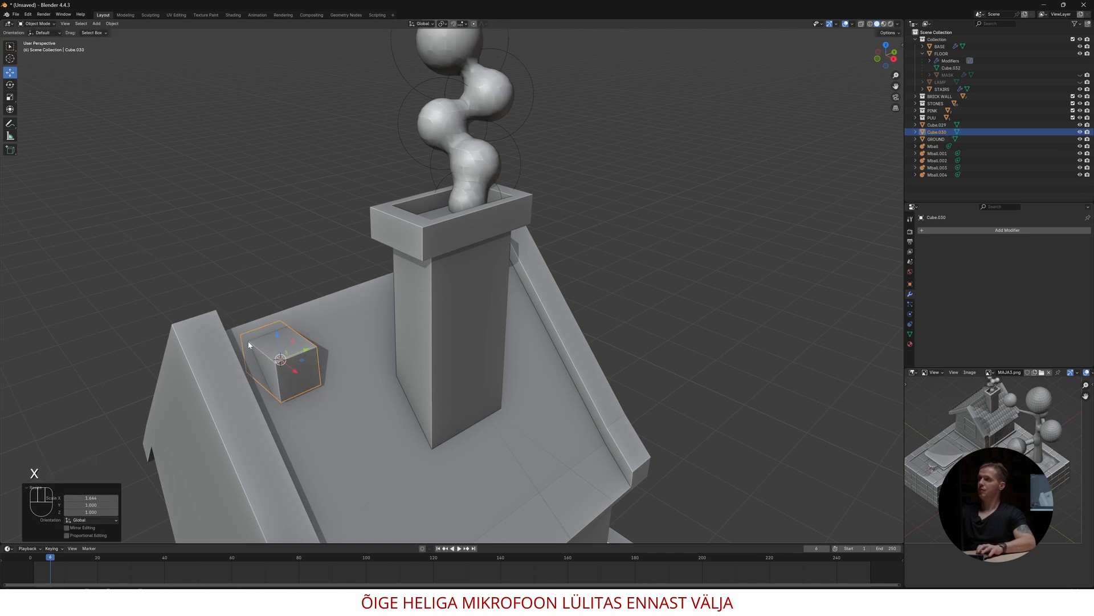
pyautogui.press('s')
pyautogui.press('z')
pyautogui.click(275, 362)
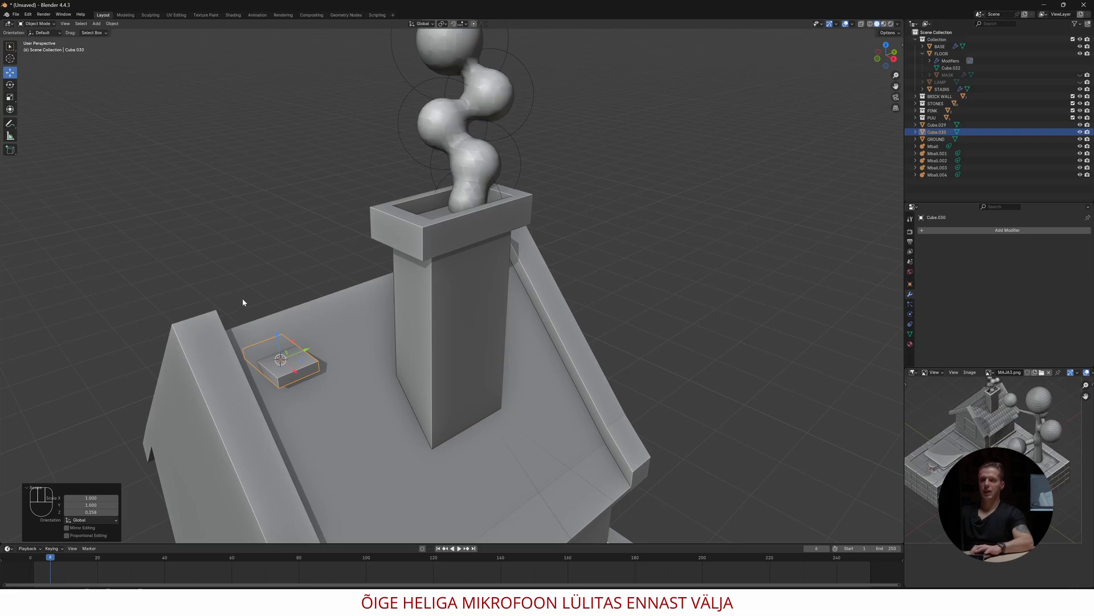
# Rotate the flattened cube about 45° around the Y axis so that it lies along the roof slope
pyautogui.click(10, 84)
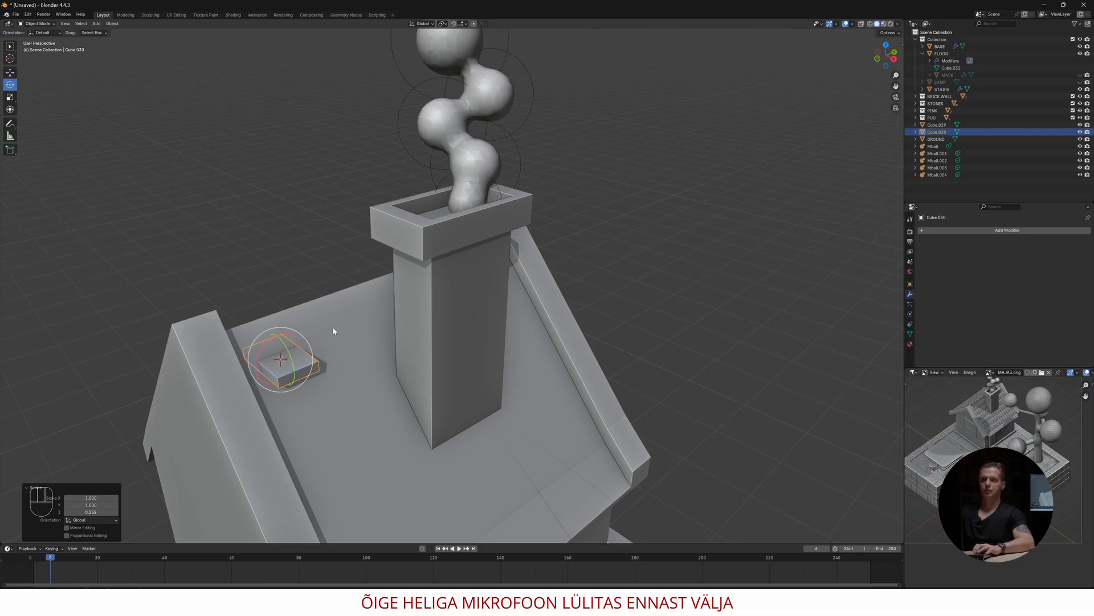
pyautogui.moveTo(288, 352); pyautogui.dragTo(291, 360)
pyautogui.scroll(3, 285, 366)
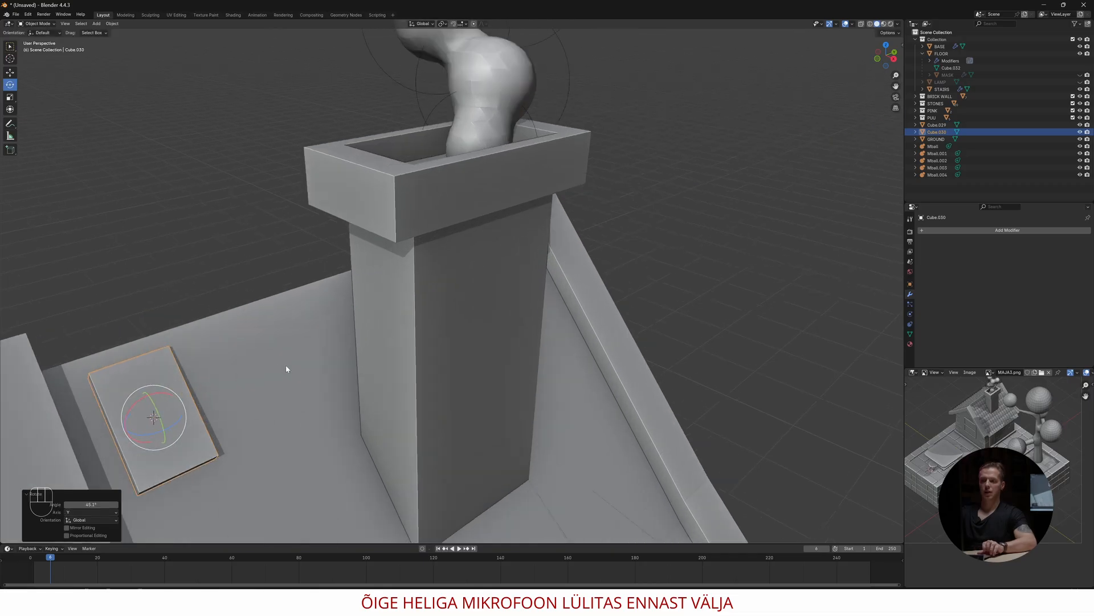
# Cut three evenly spaced loops across the roof tile, and look closely at the roof tiles in the reference image
pyautogui.press('Tab')
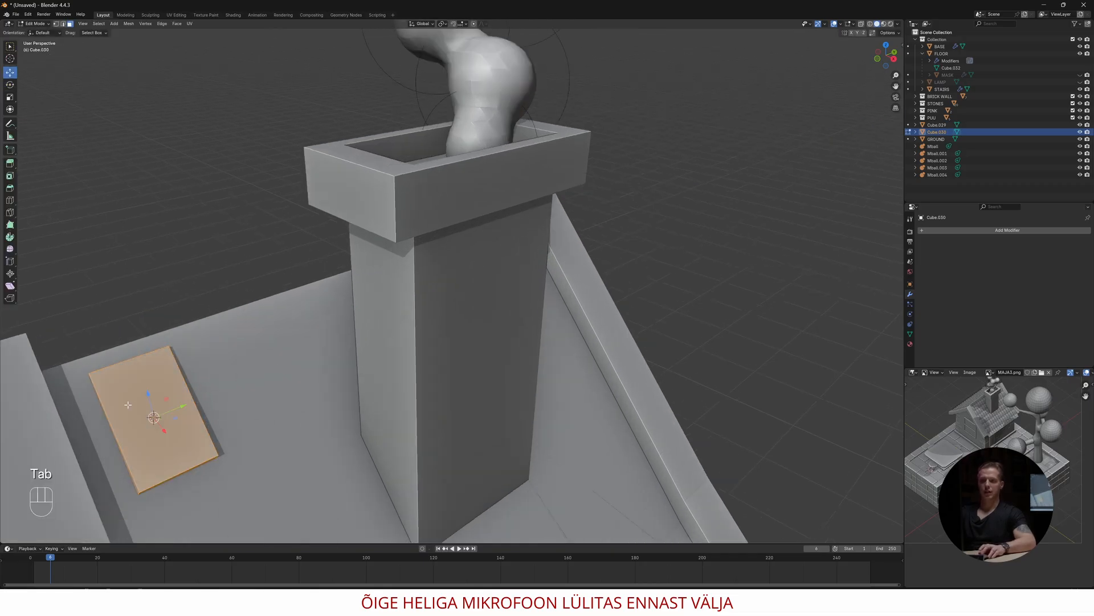
pyautogui.hotkey('ctrl', 'r')
pyautogui.scroll(2, 191, 401)
pyautogui.click(191, 399)
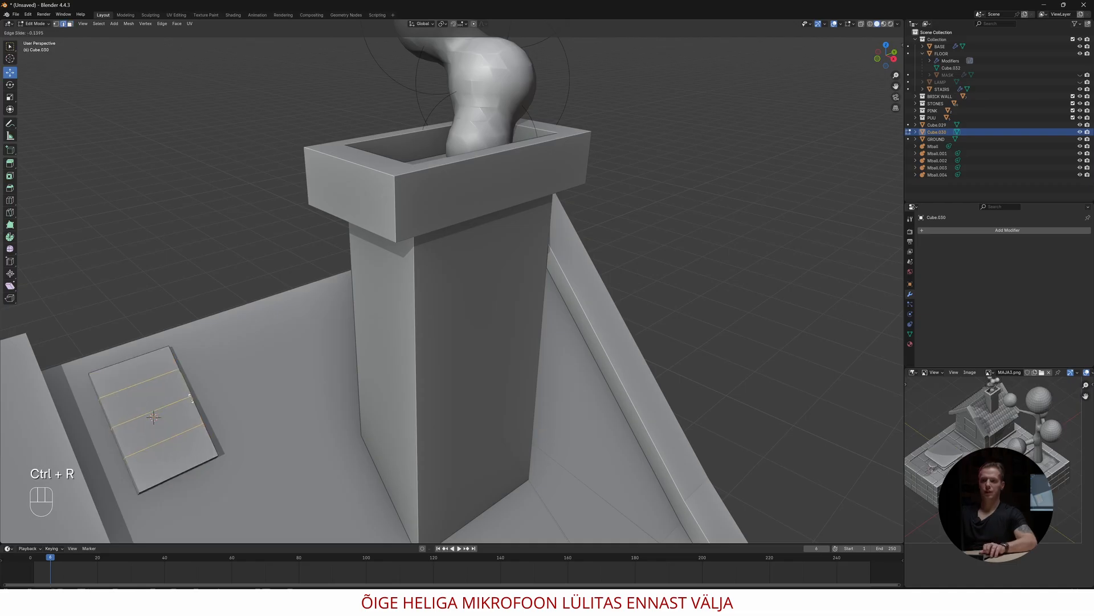
pyautogui.click(191, 399)
pyautogui.scroll(4, 977, 409)
pyautogui.scroll(4, 977, 405)
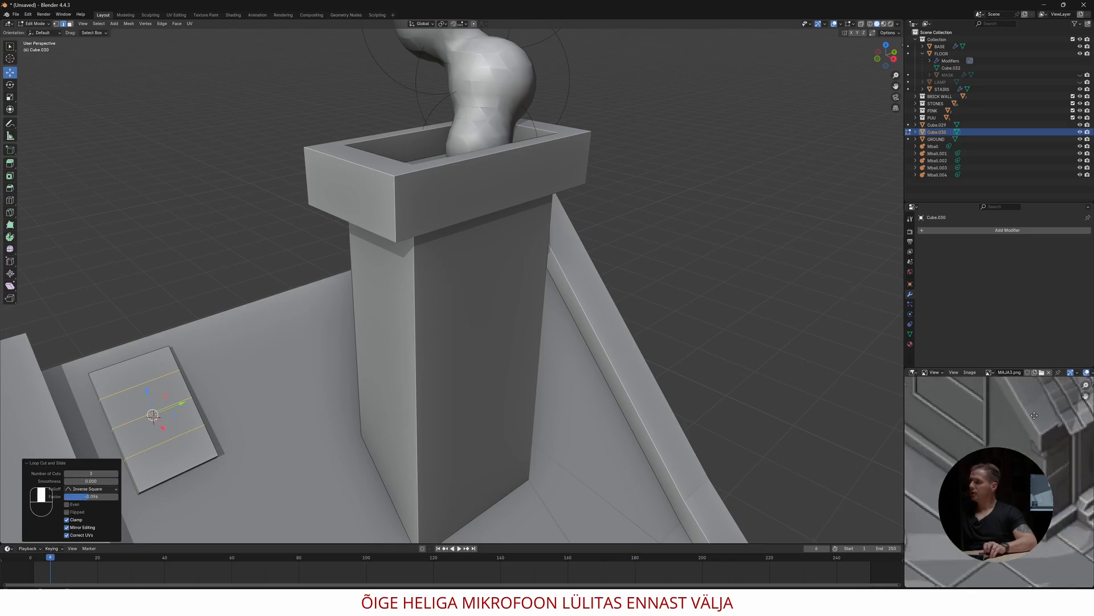
pyautogui.moveTo(1035, 415); pyautogui.dragTo(1023, 447, button='middle')
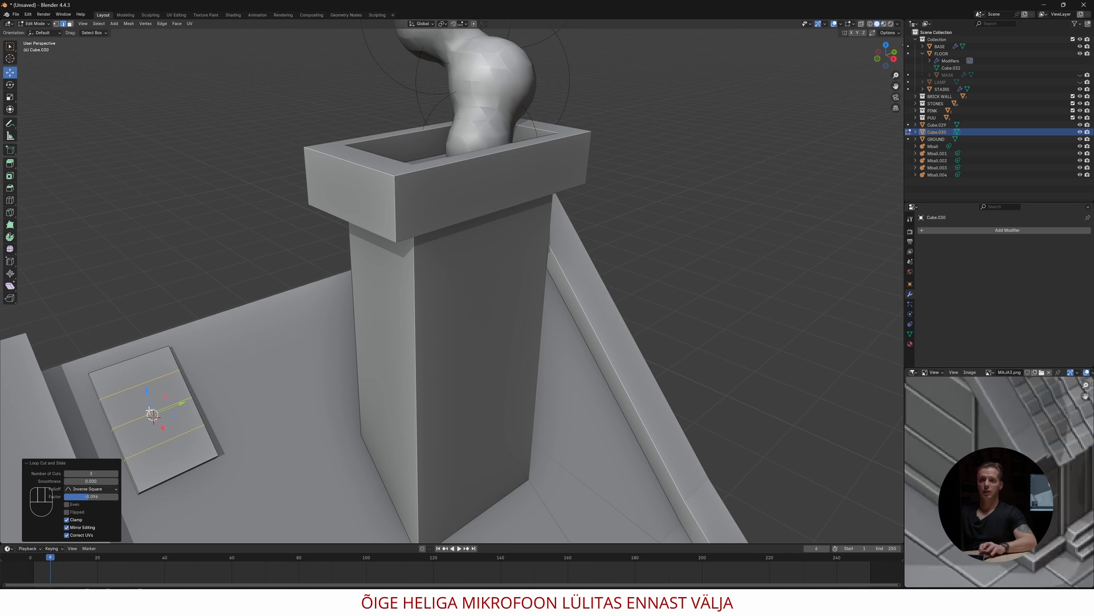
pyautogui.press('space')
pyautogui.press('space')
pyautogui.press('space')
pyautogui.press('space')
# Raise the tile's upper and lower cut loops along Z so the tile gets a stepped, wavy profile
pyautogui.keyDown('alt'); pyautogui.click(137, 386); pyautogui.keyUp('alt')
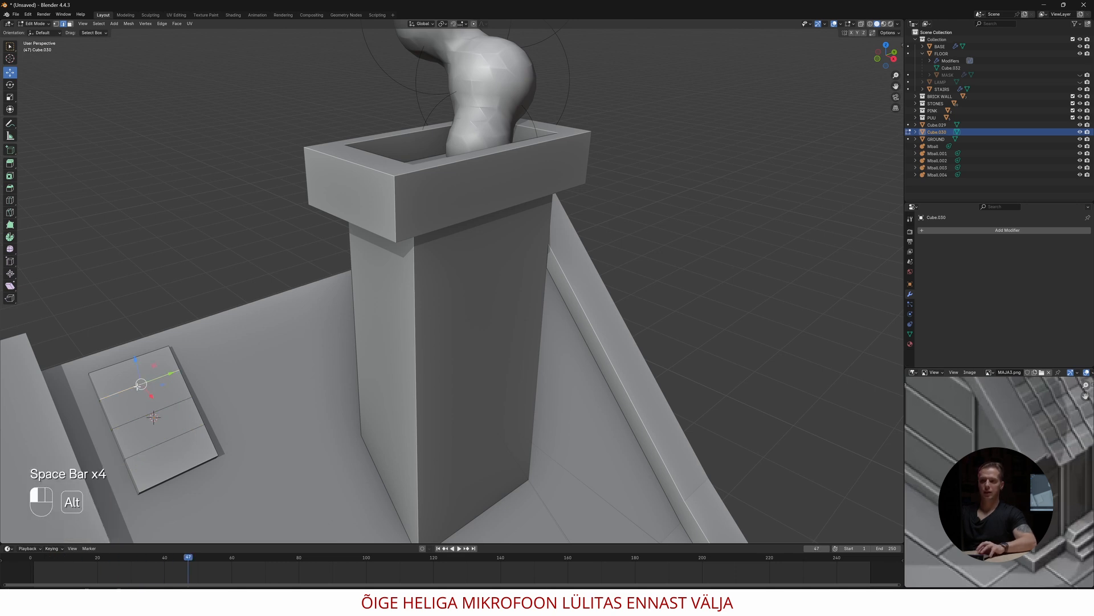
pyautogui.moveTo(122, 373); pyautogui.dragTo(103, 358, button='middle')
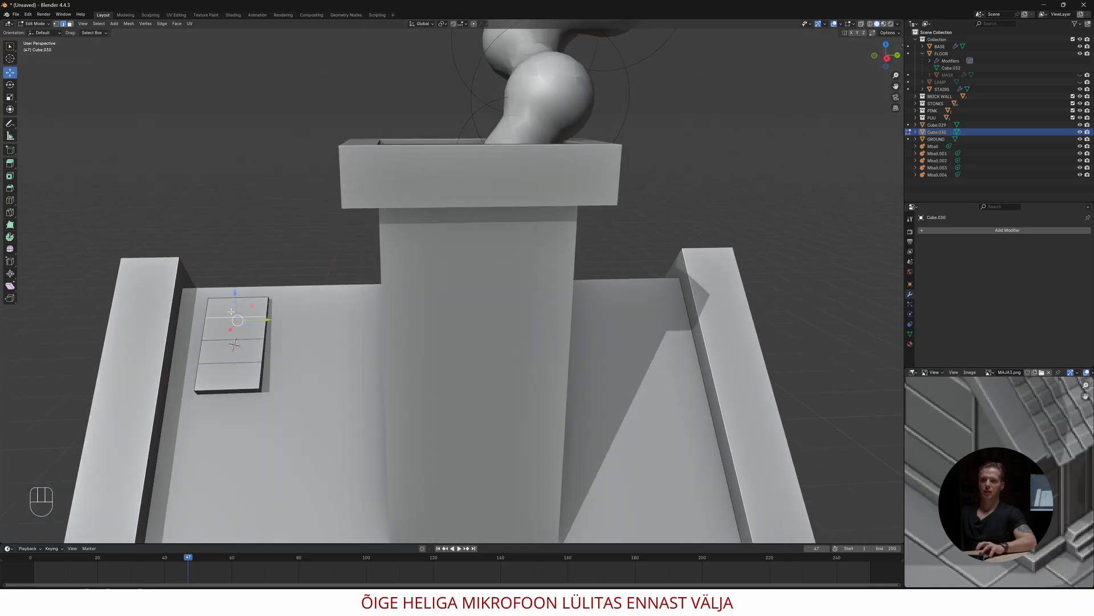
pyautogui.moveTo(240, 317); pyautogui.dragTo(307, 306, button='middle')
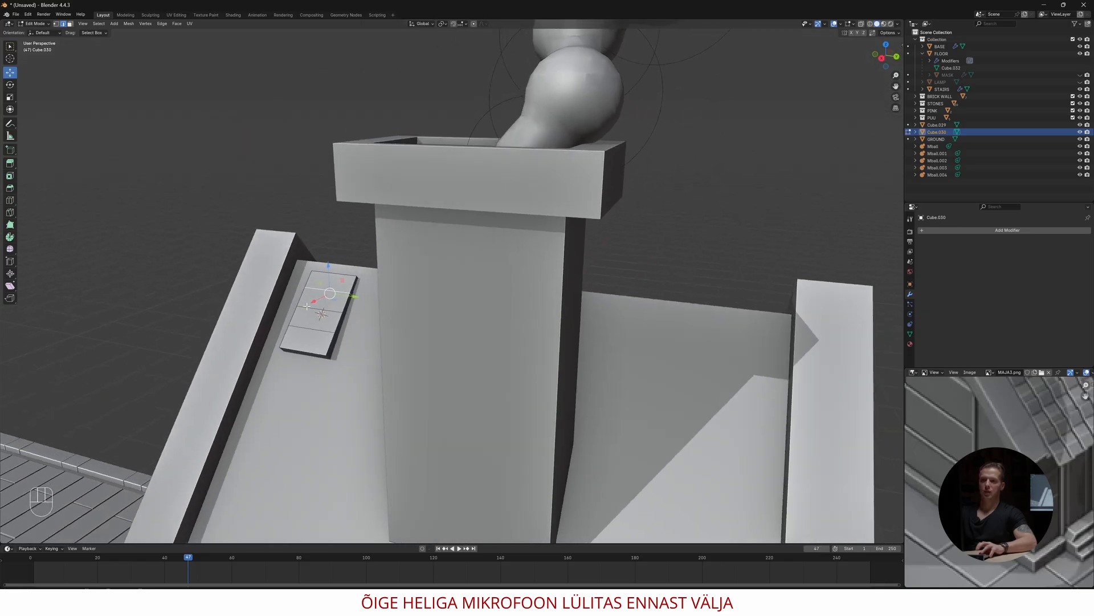
pyautogui.moveTo(313, 301); pyautogui.dragTo(325, 276)
pyautogui.keyDown('alt'); pyautogui.click(314, 331); pyautogui.keyUp('alt')
pyautogui.moveTo(313, 318); pyautogui.dragTo(313, 314)
pyautogui.moveTo(313, 314); pyautogui.dragTo(344, 330, button='middle')
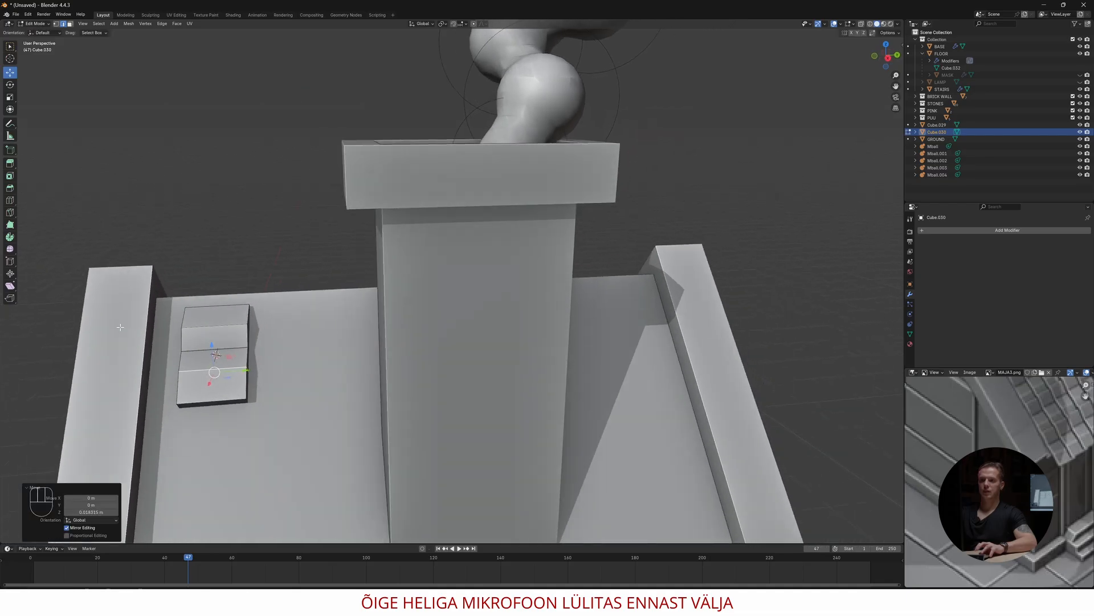
# Return to Object Mode and scale the whole roof tile down uniformly to about 0.46
pyautogui.keyDown('shift'); pyautogui.moveTo(213, 337); pyautogui.dragTo(245, 339, button='middle'); pyautogui.keyUp('shift')
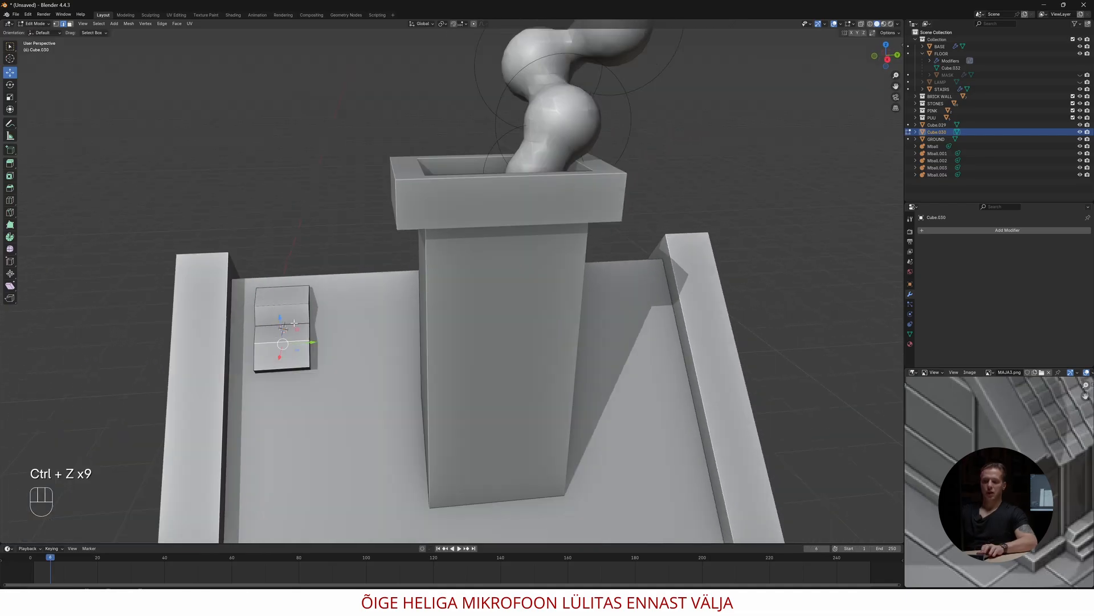
pyautogui.press('Tab')
pyautogui.press('s')
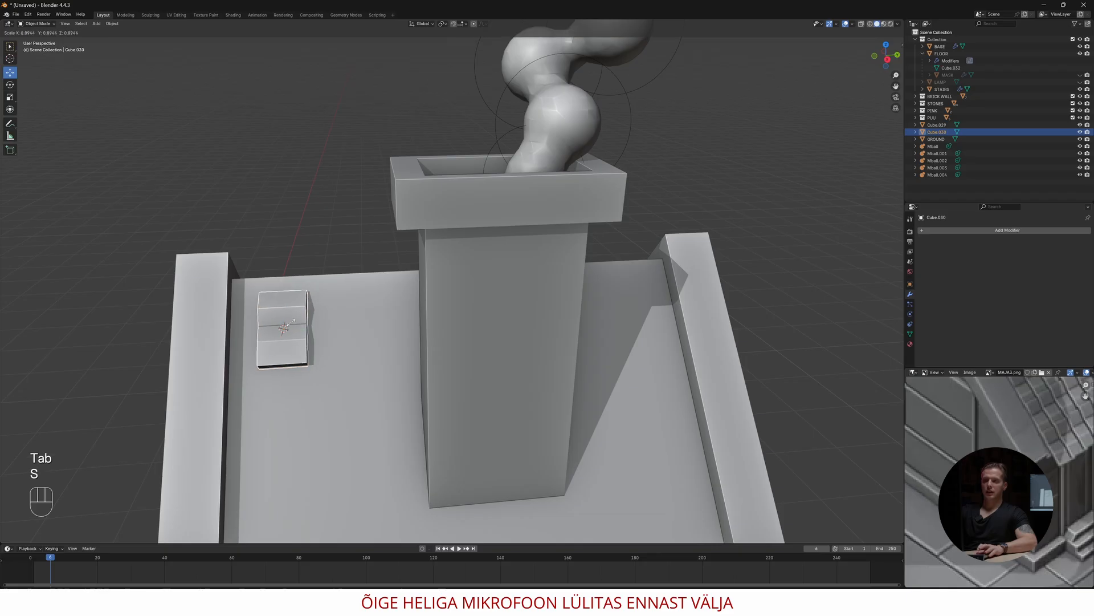
pyautogui.click(285, 326)
pyautogui.moveTo(285, 326); pyautogui.dragTo(379, 330, button='middle')
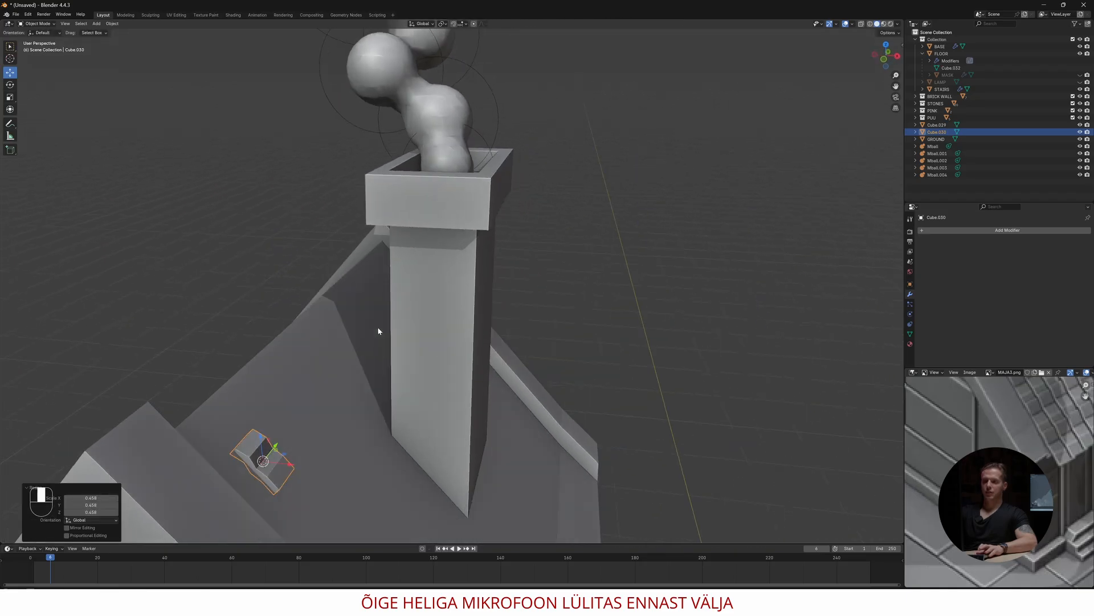
# Using Normal orientation, move the tile to the roof slope's upper corner against the edge board, lift it slightly, and restore Global orientation
pyautogui.click(427, 26)
pyautogui.click(409, 60)
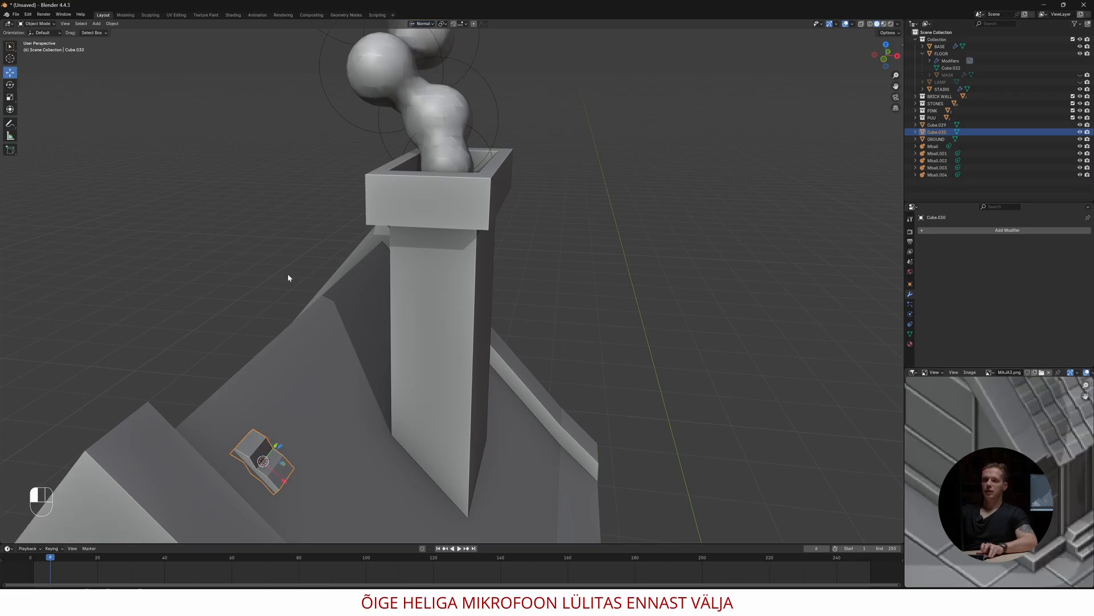
pyautogui.moveTo(285, 484); pyautogui.dragTo(219, 423)
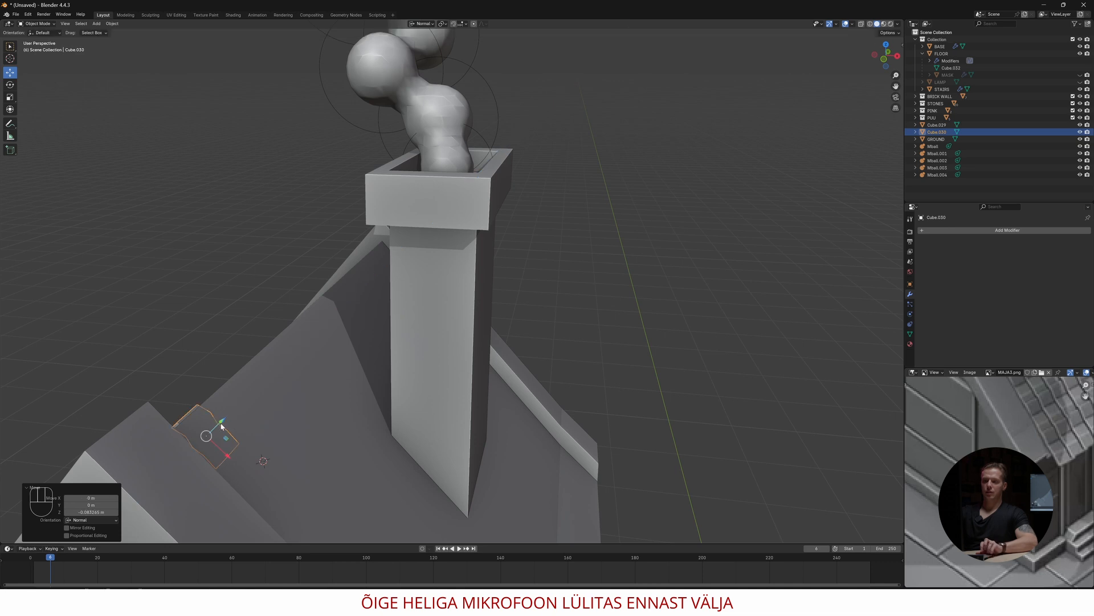
pyautogui.hotkey('ctrl', 'z')
pyautogui.moveTo(289, 406); pyautogui.dragTo(243, 352, button='middle')
pyautogui.moveTo(248, 328); pyautogui.dragTo(197, 341)
pyautogui.moveTo(197, 341); pyautogui.dragTo(224, 295, button='middle')
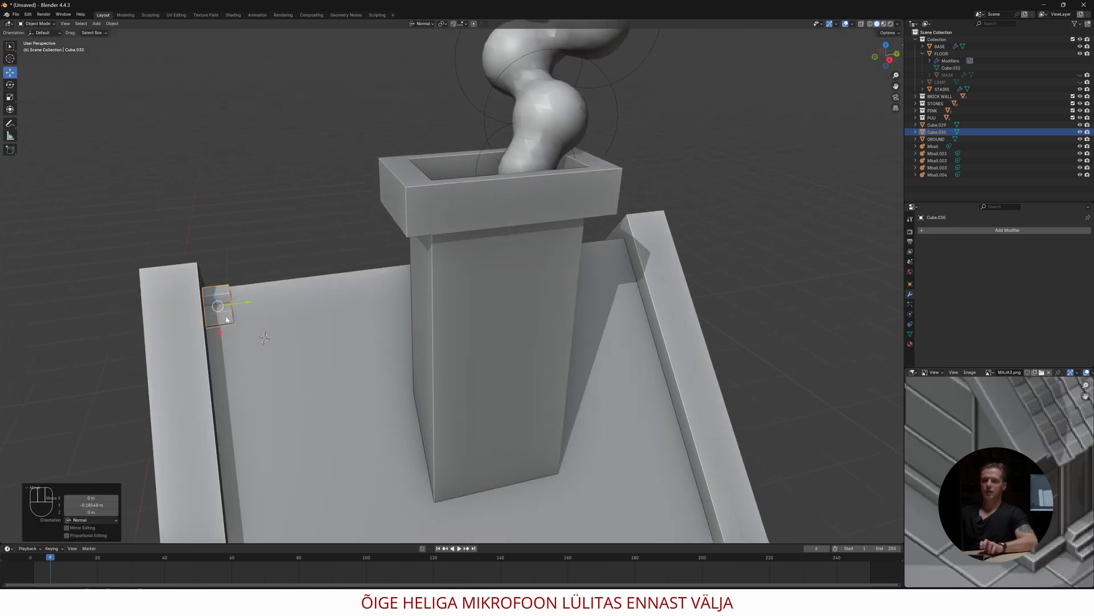
pyautogui.moveTo(216, 301); pyautogui.dragTo(215, 298)
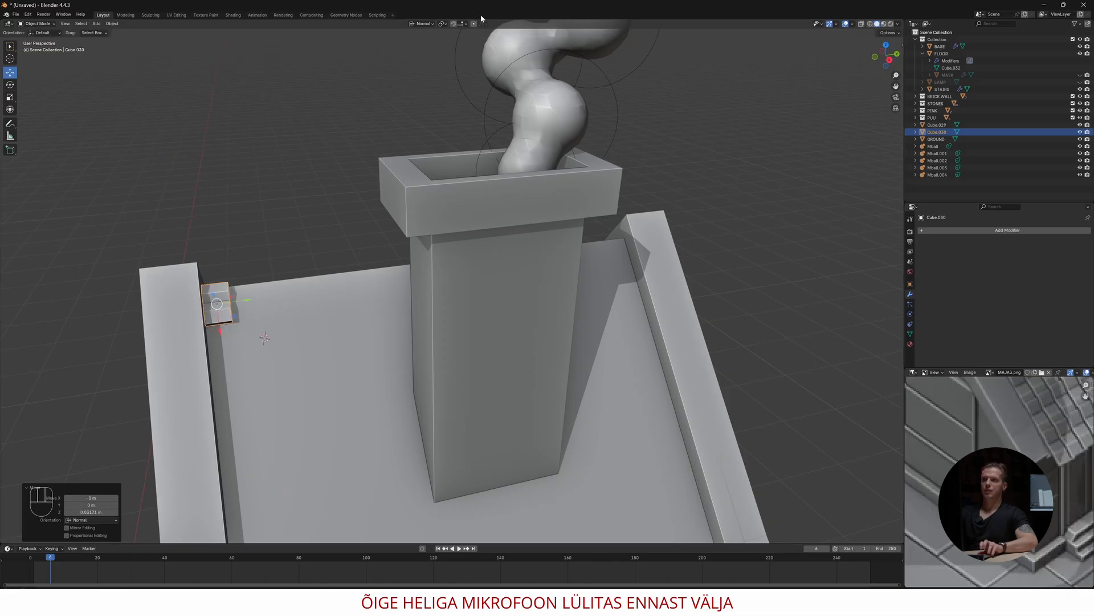
pyautogui.click(421, 24)
pyautogui.click(410, 47)
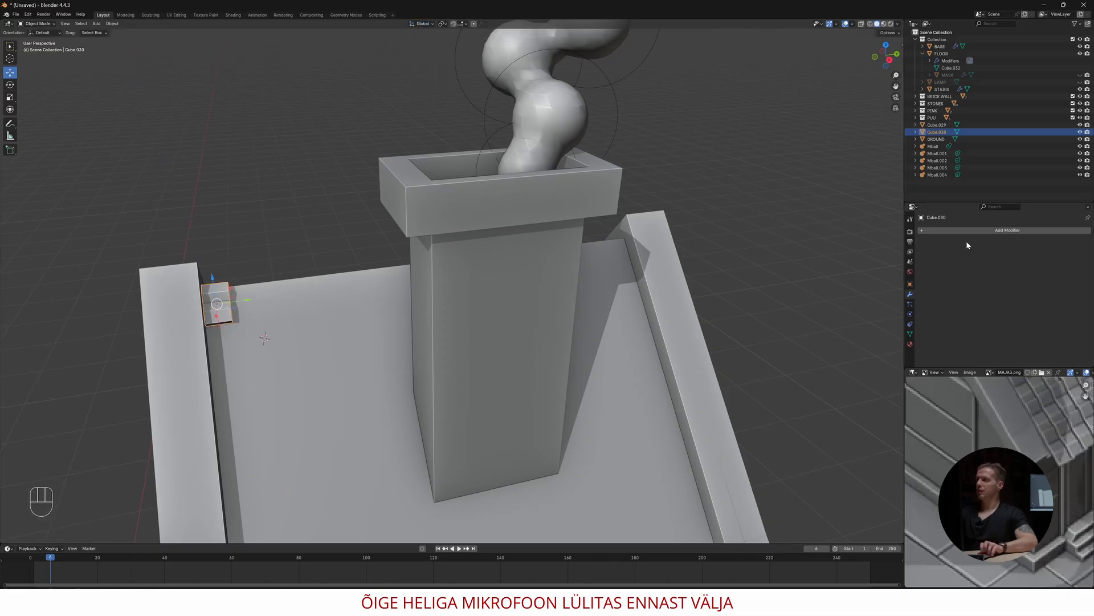
# Add an Array modifier to the roof tile and set its count to 10
pyautogui.click(1005, 231)
pyautogui.click(1005, 232)
pyautogui.click(955, 239)
pyautogui.click(994, 230)
pyautogui.click(995, 232)
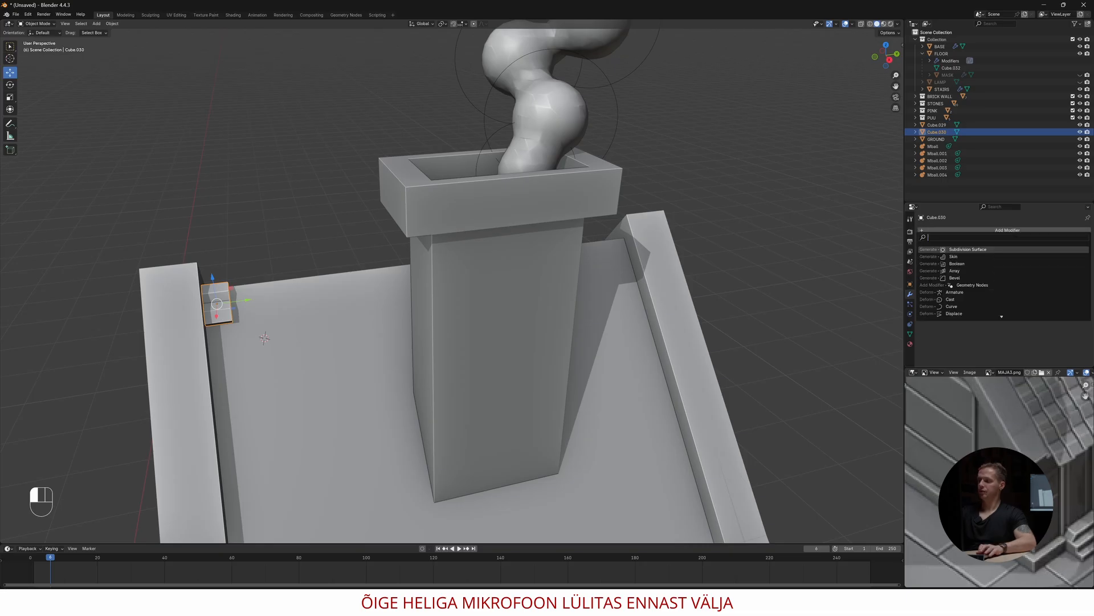
pyautogui.write('arr')
pyautogui.press('Return')
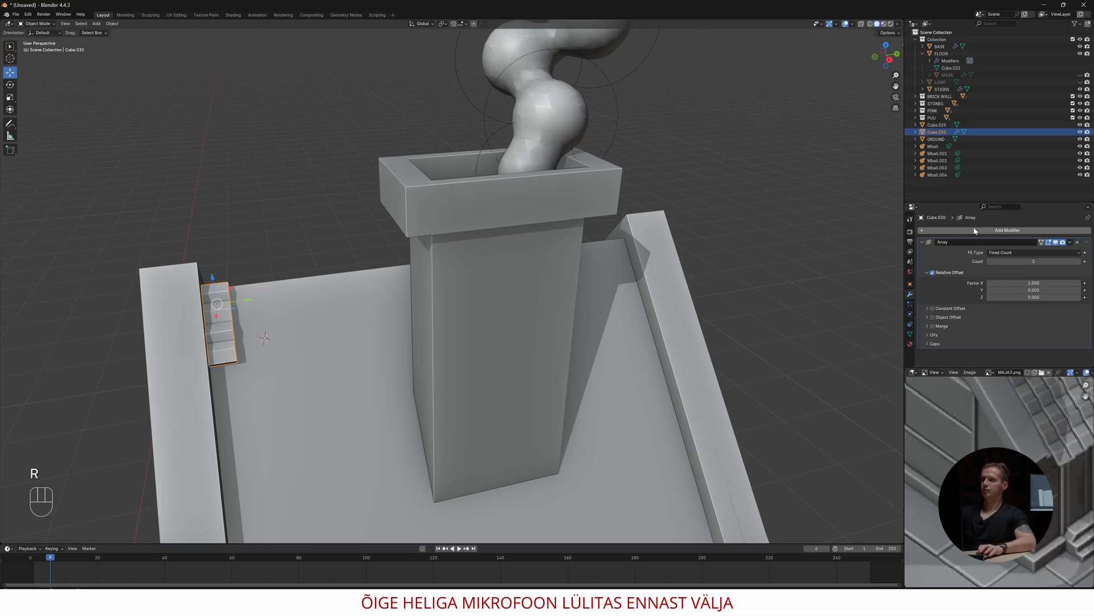
pyautogui.click(1034, 261)
pyautogui.write('10')
pyautogui.press('Return')
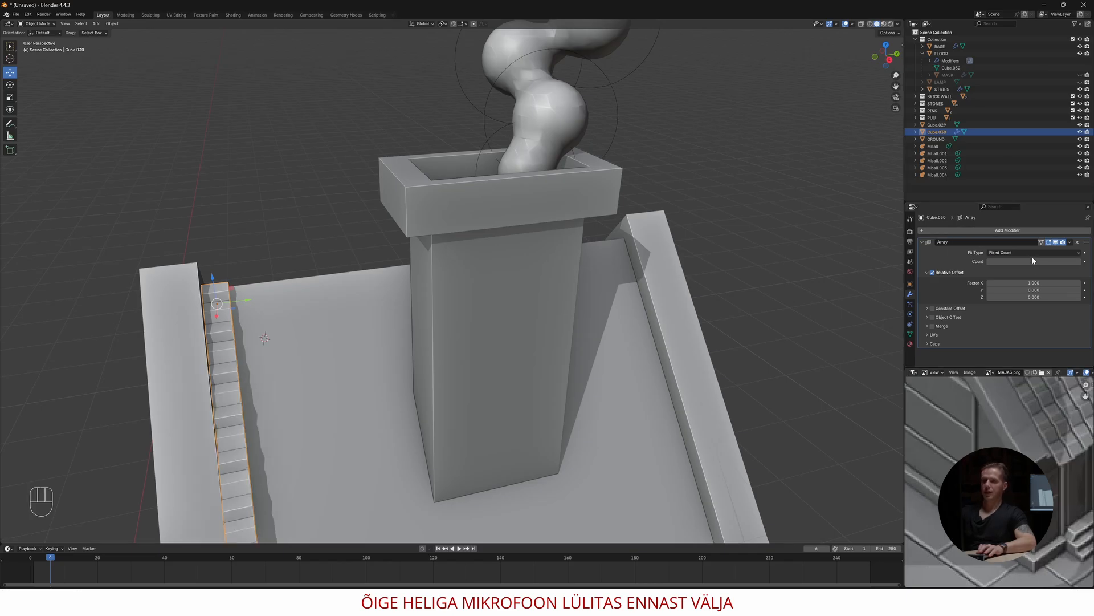
# Try array counts of 15, 12 and 10 against the roof's lower edge, and set the count to 11
pyautogui.scroll(-3, 436, 407)
pyautogui.click(1023, 261)
pyautogui.write('15')
pyautogui.press('Return')
pyautogui.scroll(-3, 385, 435)
pyautogui.moveTo(385, 435); pyautogui.dragTo(460, 310, button='middle')
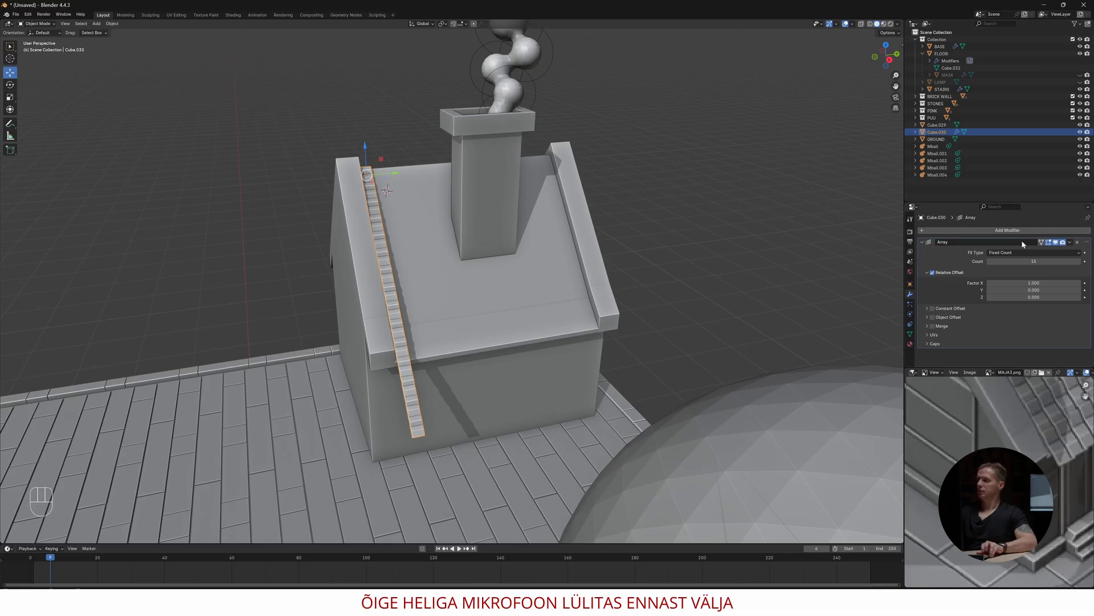
pyautogui.click(1019, 261)
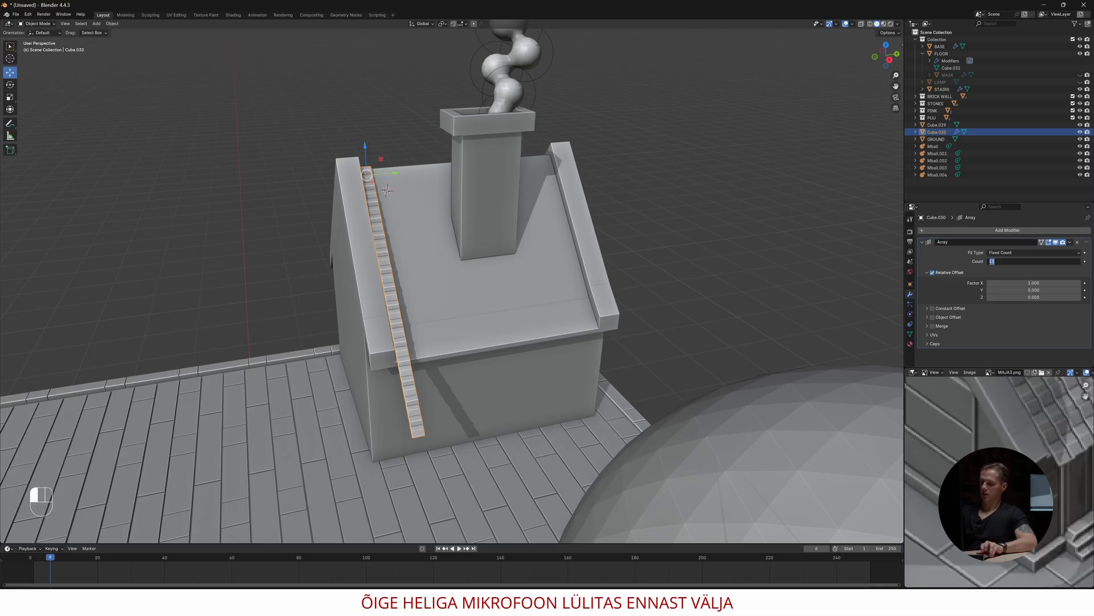
pyautogui.write('12')
pyautogui.press('Return')
pyautogui.click(1031, 261)
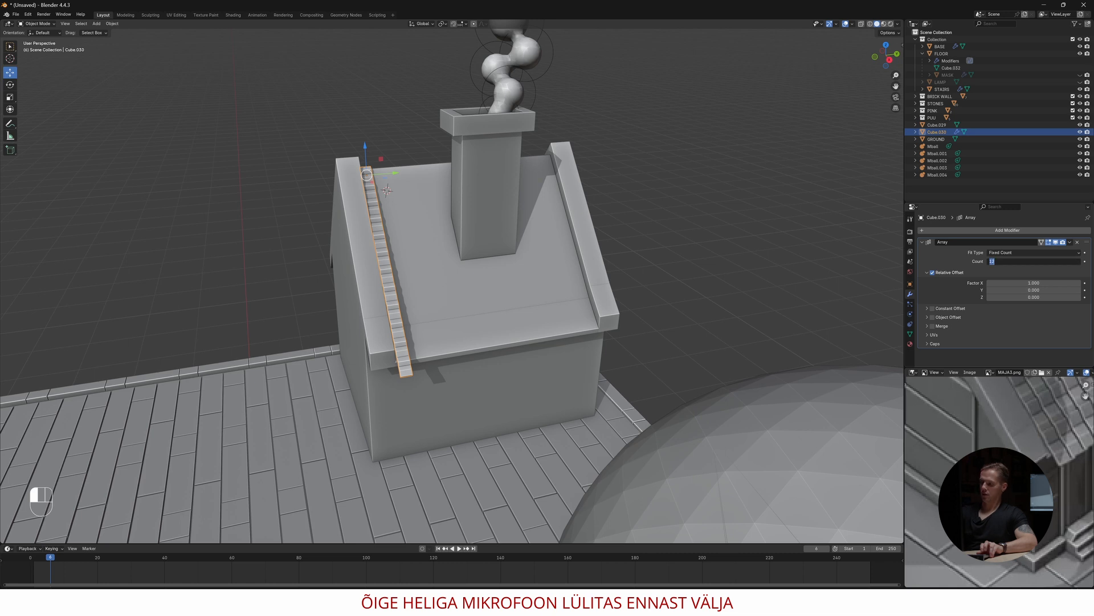
pyautogui.write('10')
pyautogui.press('Return')
pyautogui.click(1031, 261)
pyautogui.write('11')
pyautogui.press('Return')
# Rotate the tile row about 3.6° around Y, and fine-tune it by about -0.2° to follow the roof slope
pyautogui.moveTo(377, 282); pyautogui.dragTo(296, 263, button='middle')
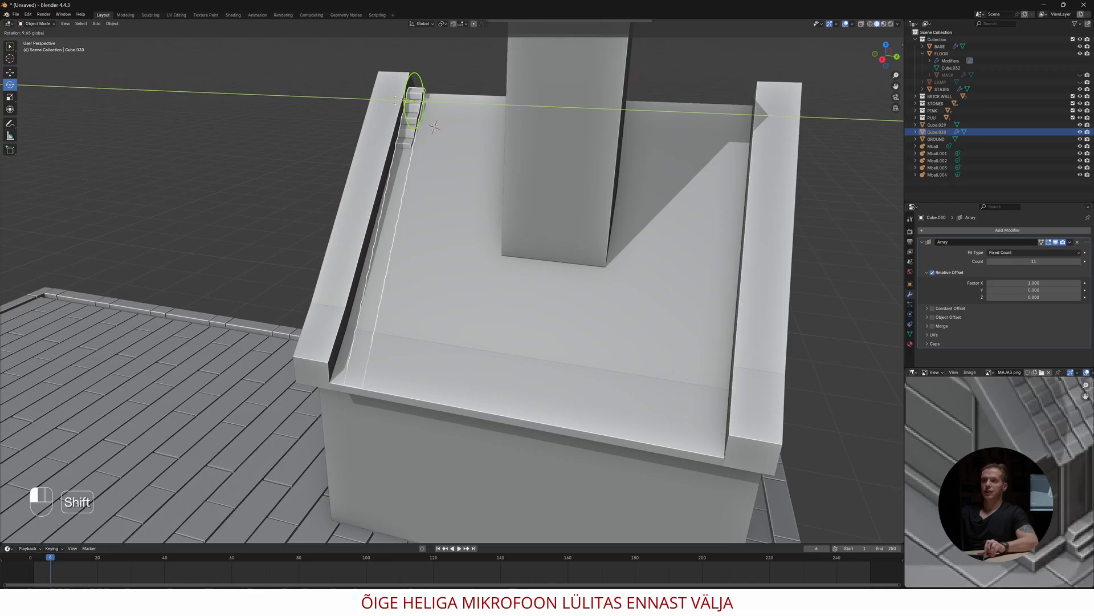
pyautogui.keyDown('shift'); pyautogui.moveTo(395, 100); pyautogui.dragTo(334, 31); pyautogui.keyUp('shift')
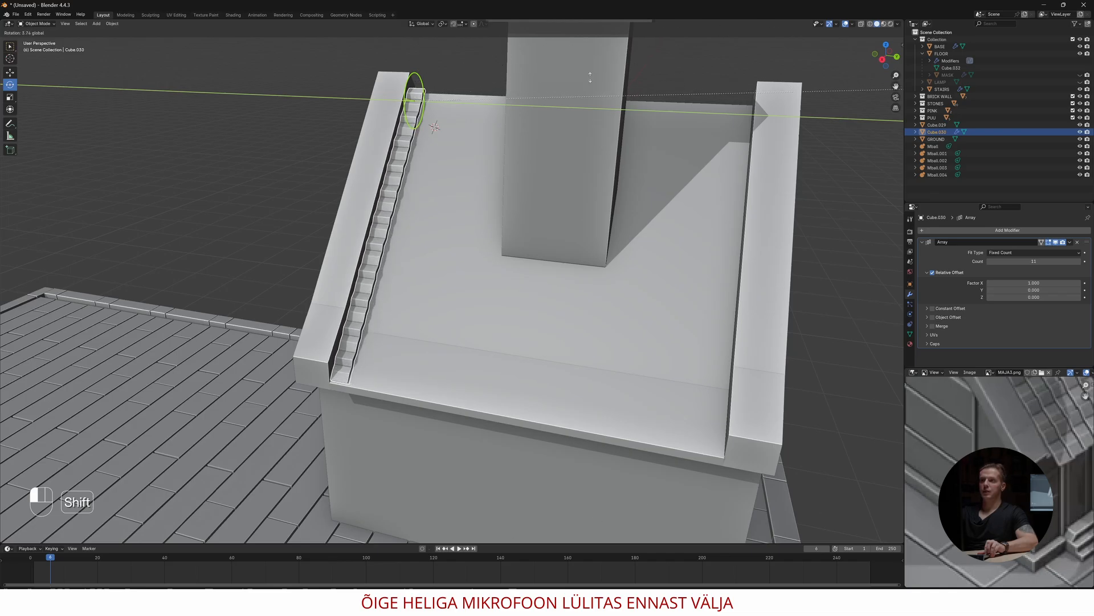
pyautogui.keyDown('shift'); pyautogui.moveTo(35, 198); pyautogui.dragTo(35, 198); pyautogui.keyUp('shift')
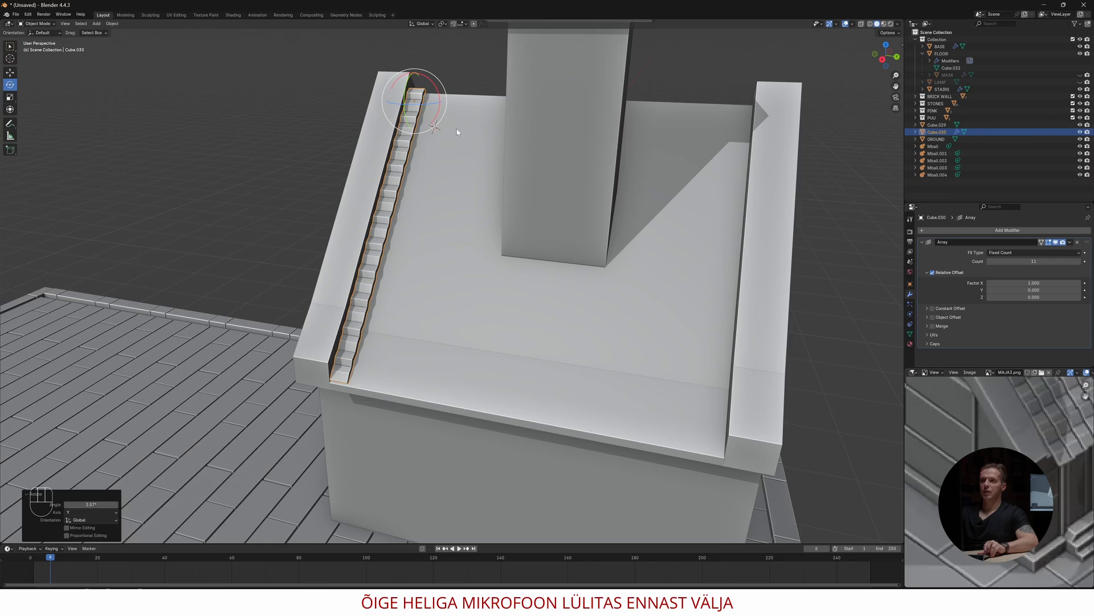
pyautogui.keyDown('shift'); pyautogui.moveTo(404, 104); pyautogui.dragTo(397, 91); pyautogui.keyUp('shift')
pyautogui.moveTo(427, 171)
pyautogui.mouseDown(button='middle')
pyautogui.moveTo(383, 160)
pyautogui.moveTo(422, 176)
pyautogui.mouseUp(button='middle')
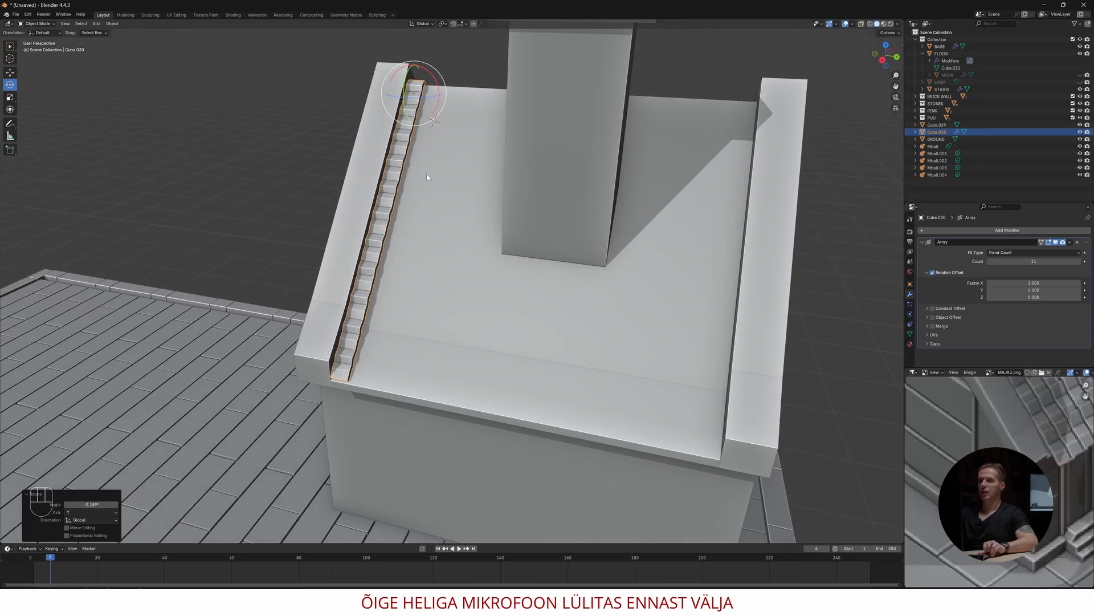
# Set the array count to 12 and scale the tile's mesh along Z to about 0.87
pyautogui.moveTo(1040, 262); pyautogui.dragTo(1032, 259)
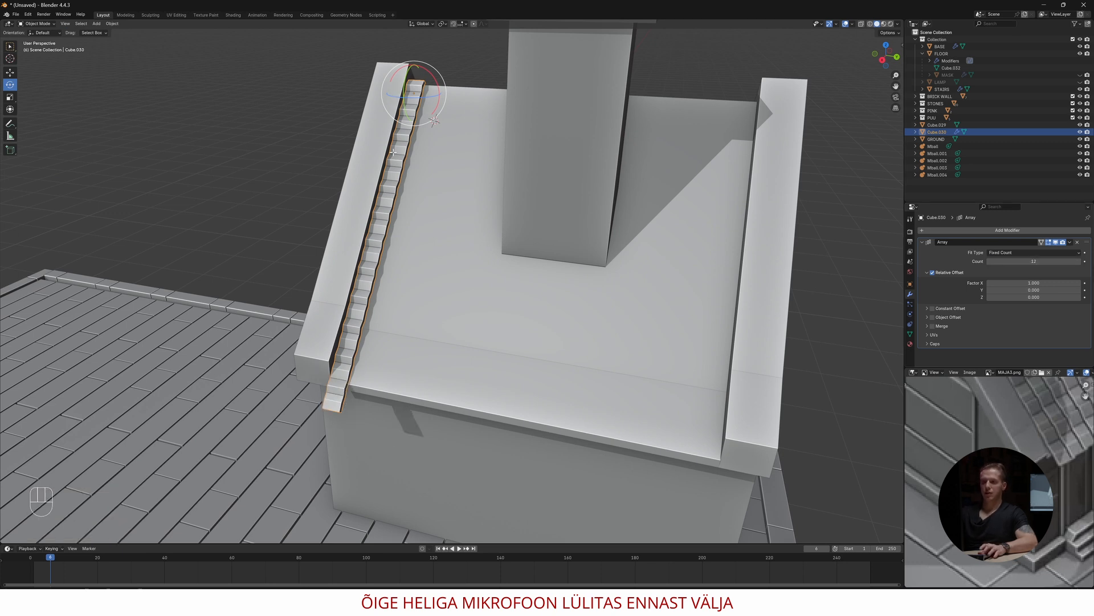
pyautogui.press('Tab')
pyautogui.scroll(1, 403, 117)
pyautogui.press('a')
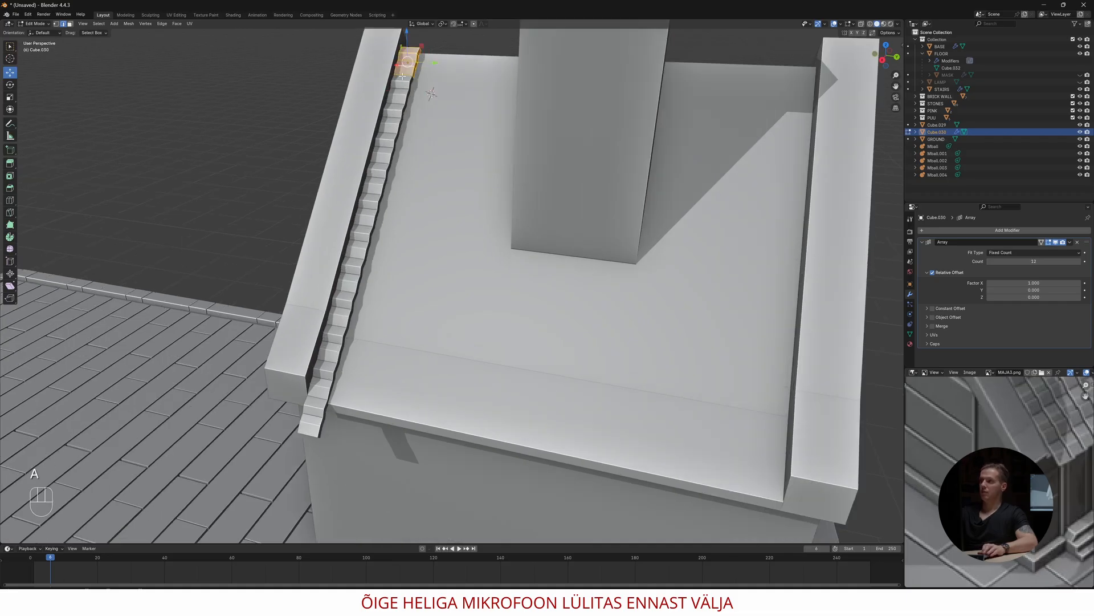
pyautogui.press('s')
pyautogui.press('z')
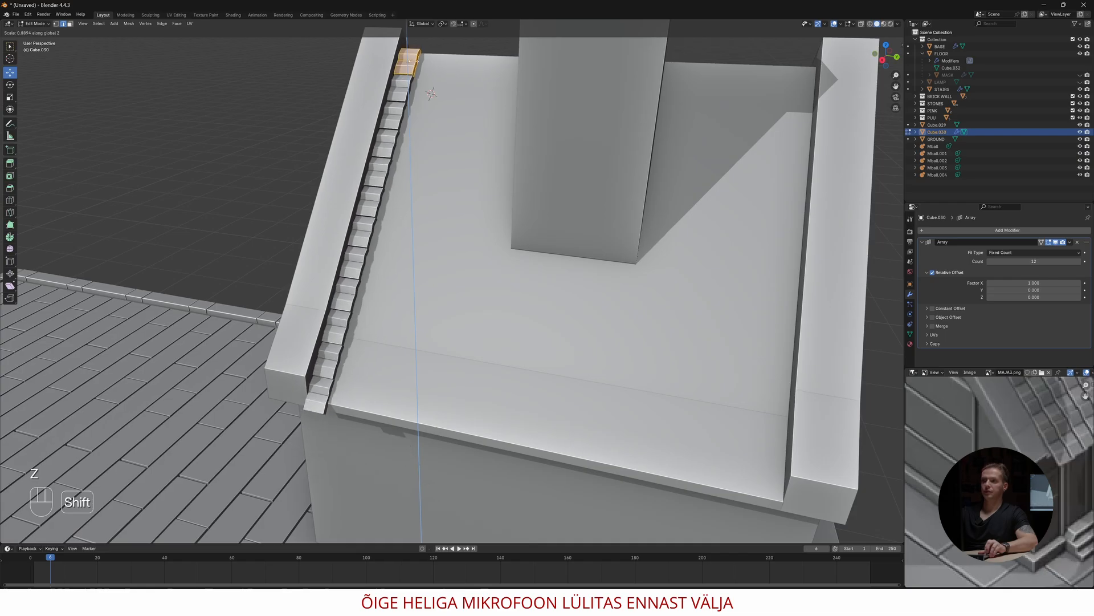
pyautogui.click(412, 84)
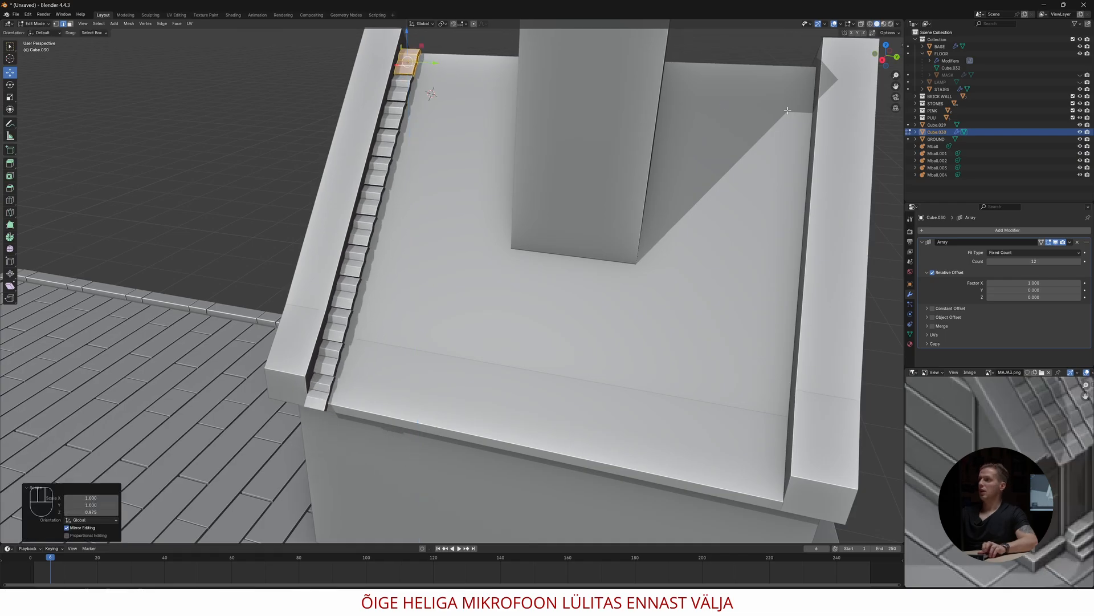
pyautogui.press('Tab')
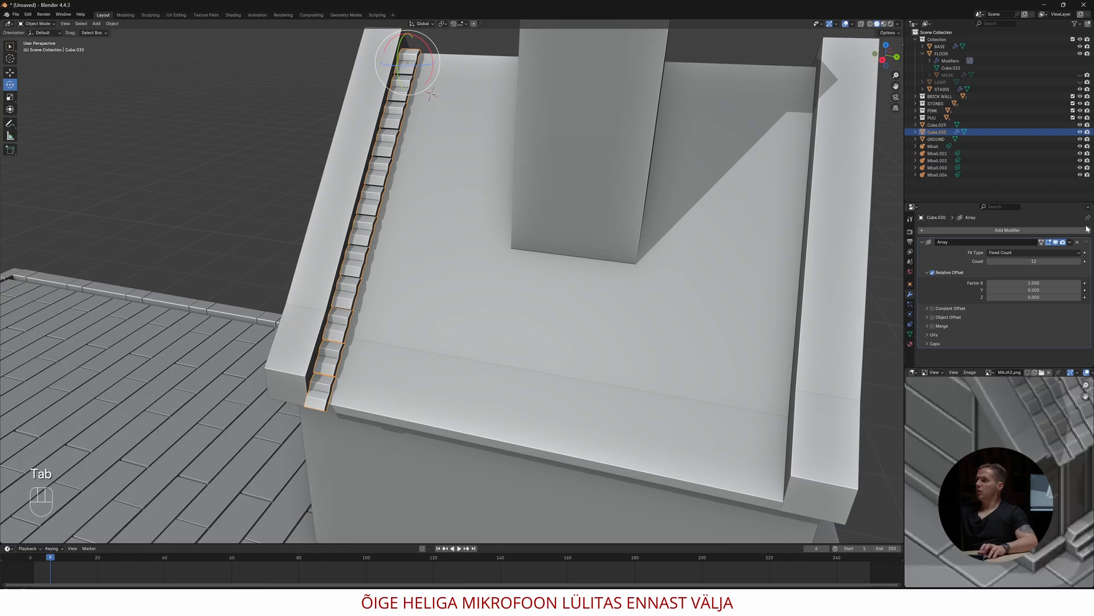
# Collapse the first Array's settings and add a second Array modifier with a count of 10
pyautogui.click(924, 242)
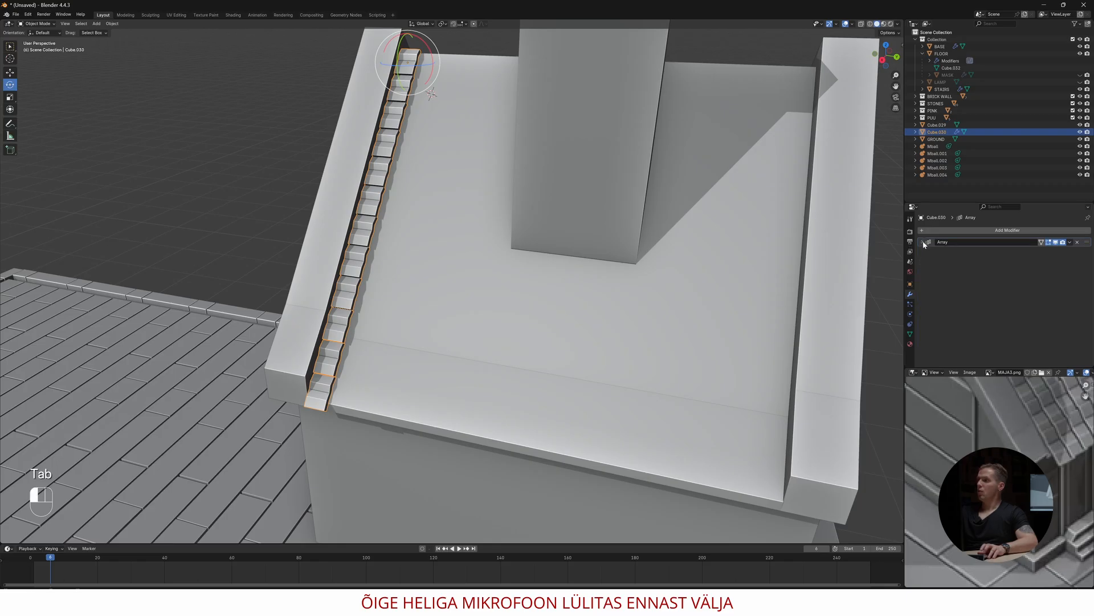
pyautogui.click(1007, 230)
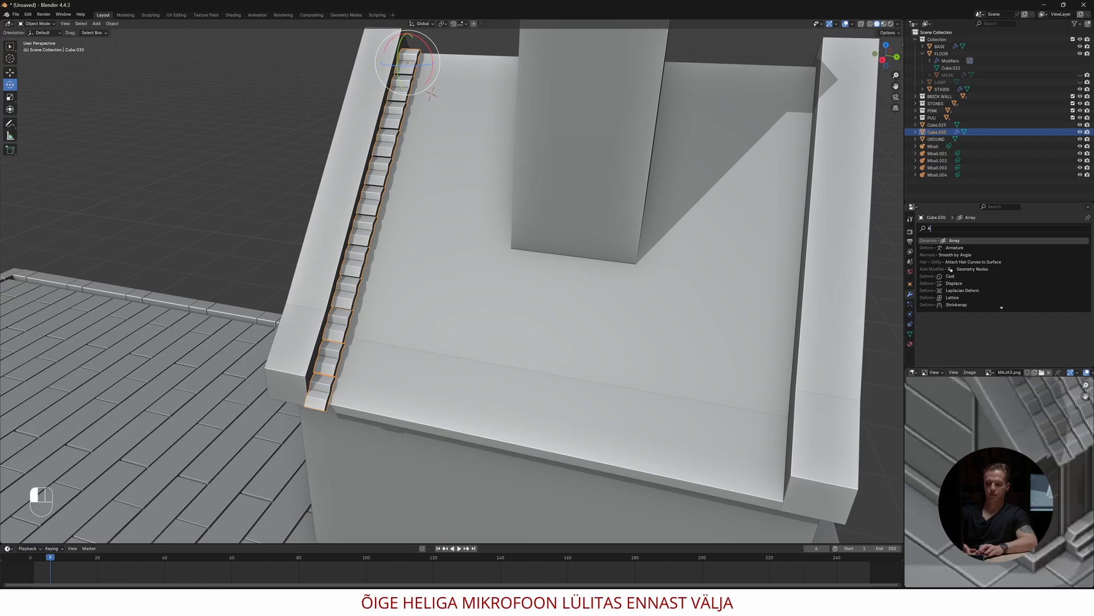
pyautogui.click(986, 240)
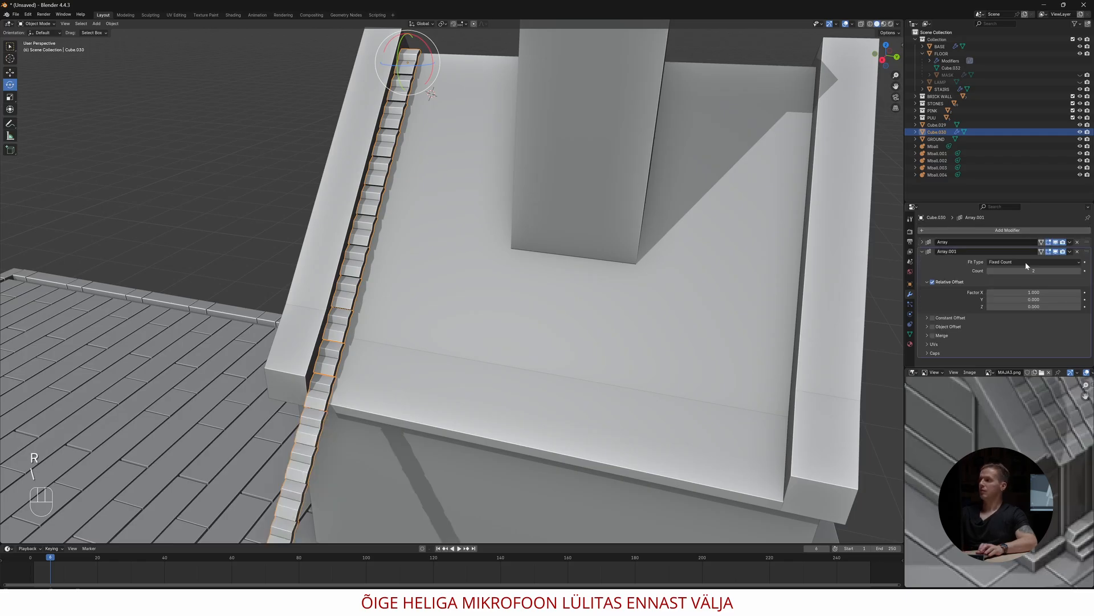
pyautogui.click(1009, 271)
pyautogui.write('10')
pyautogui.press('Return')
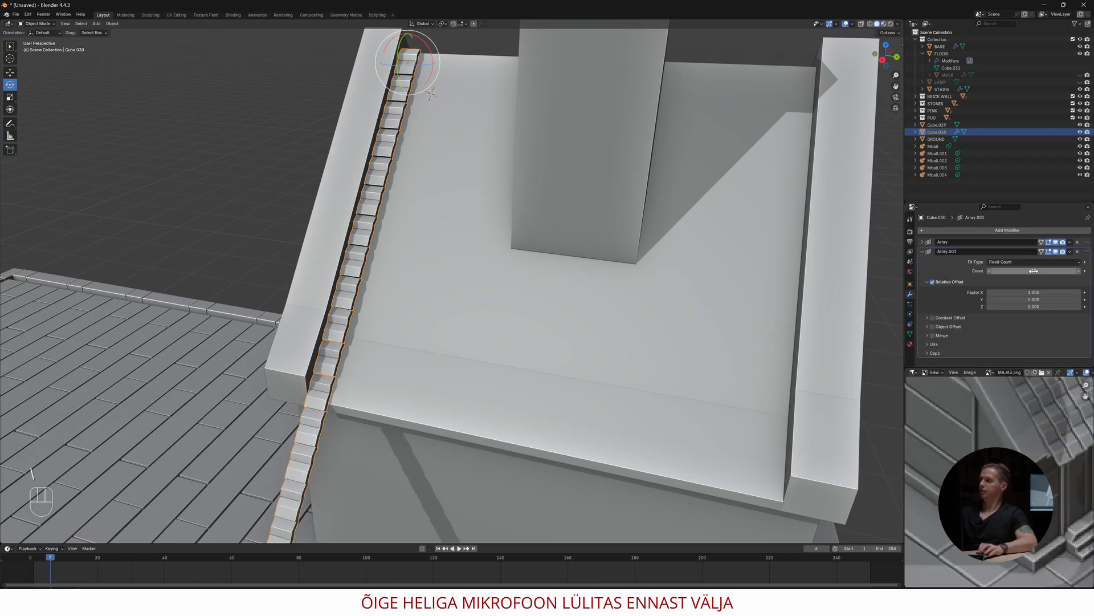
# Set the second Array's relative offset to X 0 and Y 1.04, and its count to 18, to cover the slope
pyautogui.click(1017, 292)
pyautogui.write('0')
pyautogui.press('Return')
pyautogui.moveTo(1017, 299); pyautogui.dragTo(1052, 300)
pyautogui.moveTo(1018, 270); pyautogui.dragTo(1055, 271)
# Widen the tile's mesh slightly along Y in Edit Mode, and check the repeated tiles and gaps up close
pyautogui.press('Tab')
pyautogui.press('s')
pyautogui.press('y')
pyautogui.click(515, 202)
pyautogui.scroll(2, 502, 188)
pyautogui.keyDown('shift'); pyautogui.moveTo(451, 162); pyautogui.dragTo(501, 304, button='middle'); pyautogui.keyUp('shift')
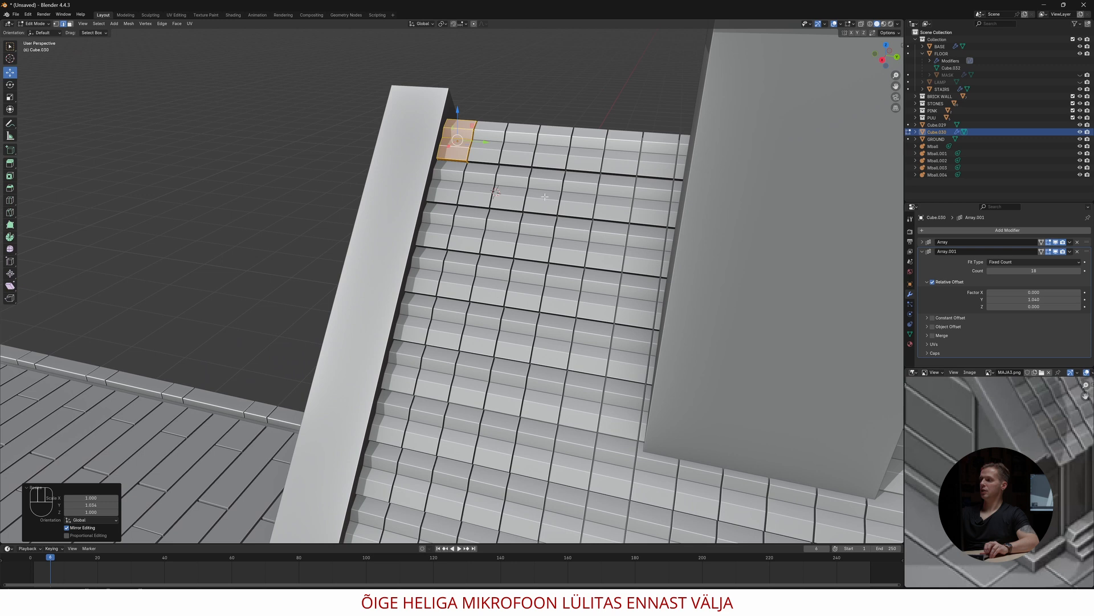
pyautogui.moveTo(474, 147); pyautogui.dragTo(511, 195, button='middle')
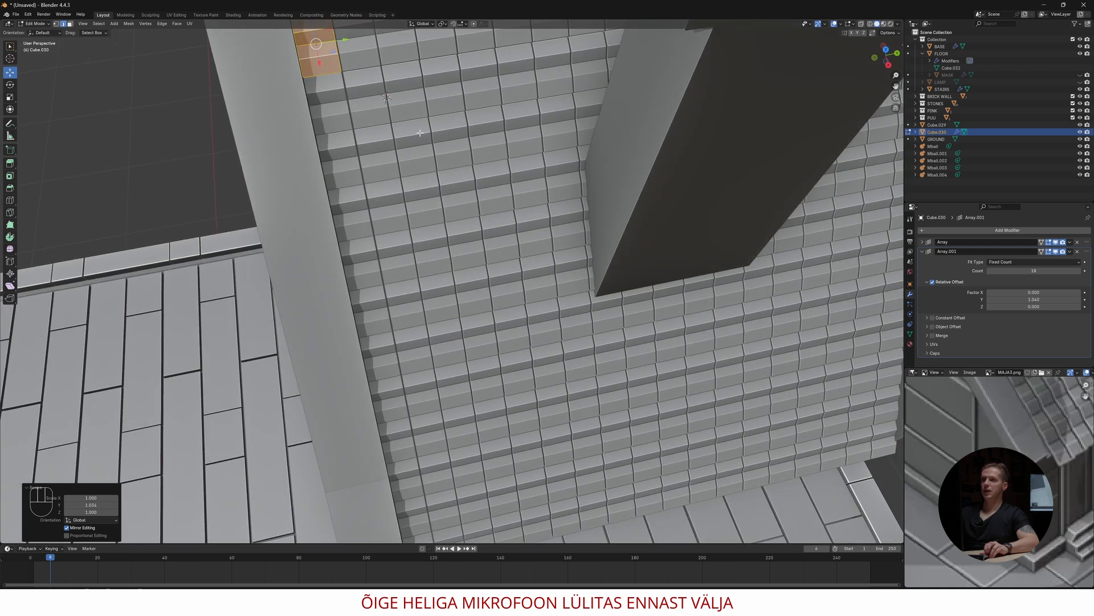
pyautogui.keyDown('shift'); pyautogui.moveTo(403, 119); pyautogui.dragTo(457, 243, button='middle'); pyautogui.keyUp('shift')
pyautogui.scroll(3, 388, 183)
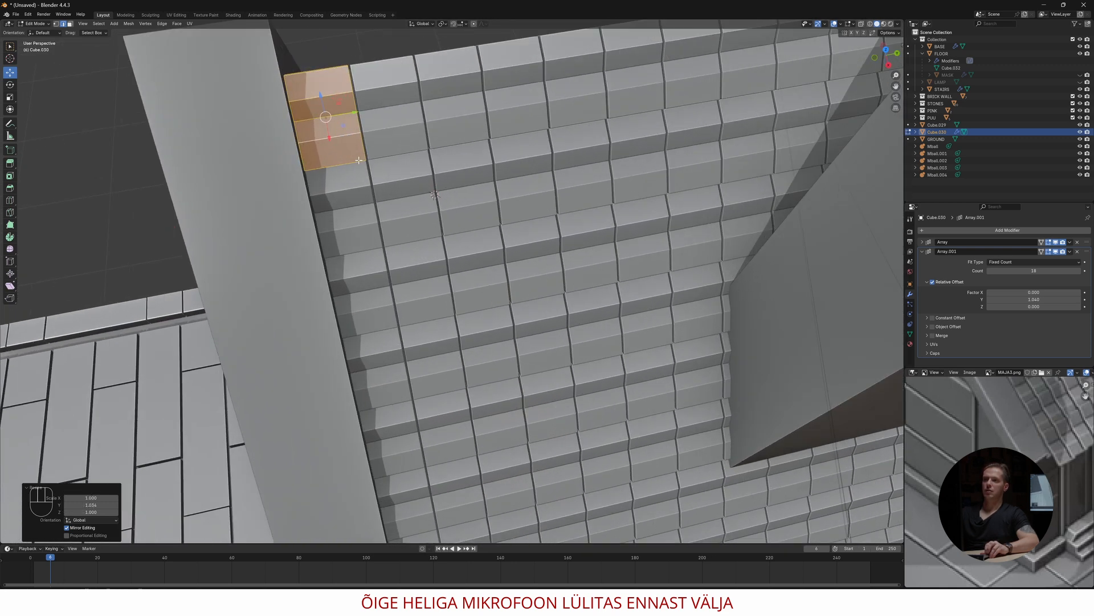
pyautogui.moveTo(335, 120)
pyautogui.mouseDown(button='middle')
pyautogui.moveTo(364, 124)
pyautogui.moveTo(279, 98)
pyautogui.moveTo(319, 112)
pyautogui.mouseUp(button='middle')
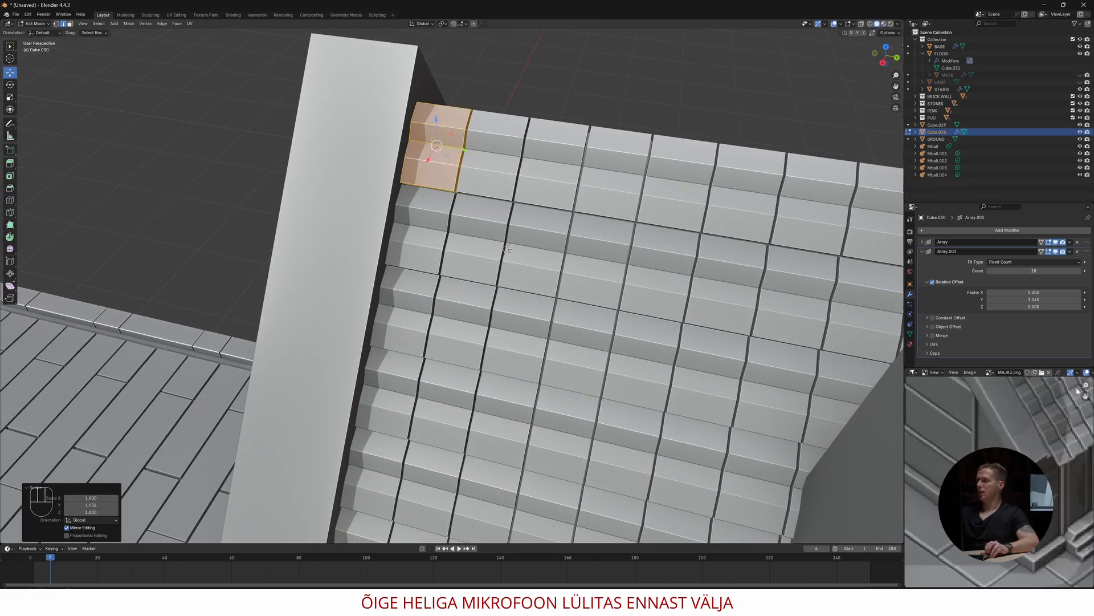
# Select the vertices along the first tile's side edge beside the gable trim and try to move them in Global orientation
pyautogui.moveTo(397, 140); pyautogui.dragTo(447, 171, button='middle')
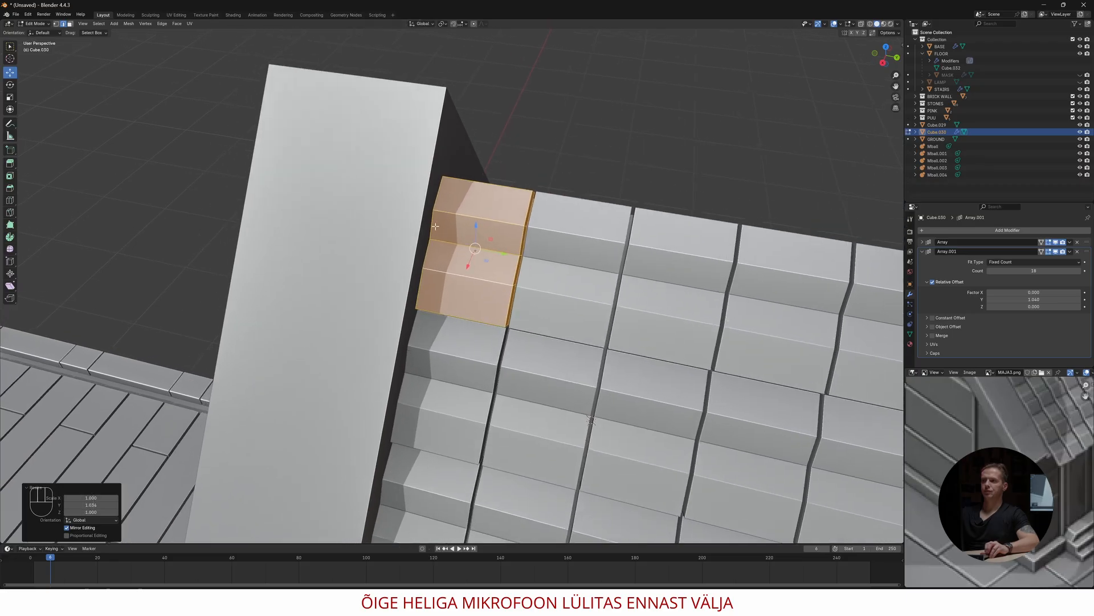
pyautogui.press('1')
pyautogui.click(442, 175)
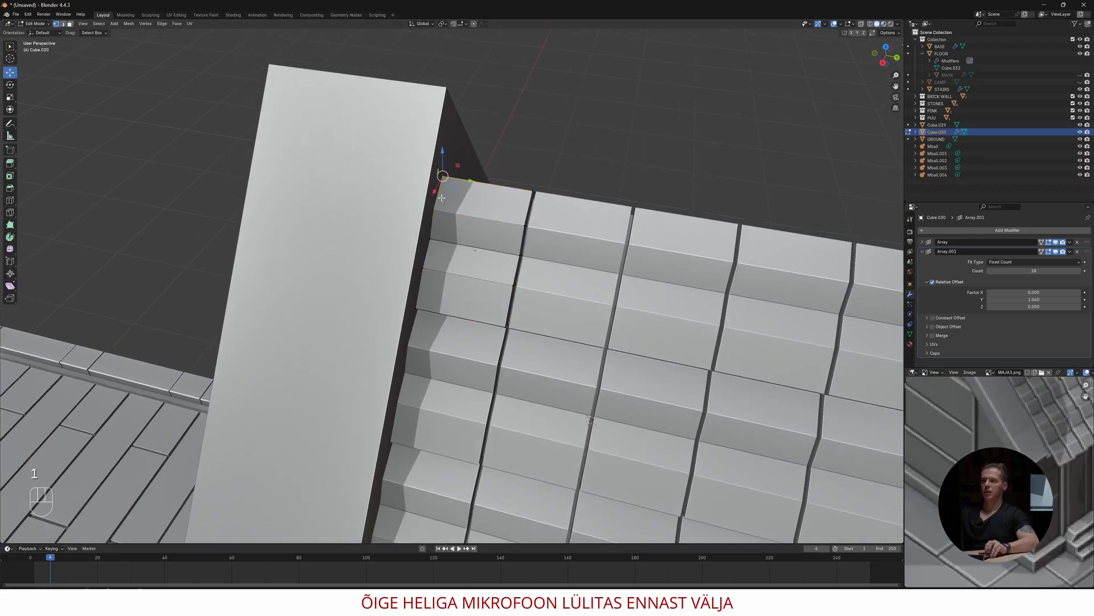
pyautogui.keyDown('shift'); pyautogui.click(432, 209); pyautogui.keyUp('shift')
pyautogui.keyDown('shift'); pyautogui.moveTo(434, 283); pyautogui.dragTo(421, 322); pyautogui.keyUp('shift')
pyautogui.moveTo(428, 227); pyautogui.dragTo(426, 231)
pyautogui.hotkey('ctrl', 'z')
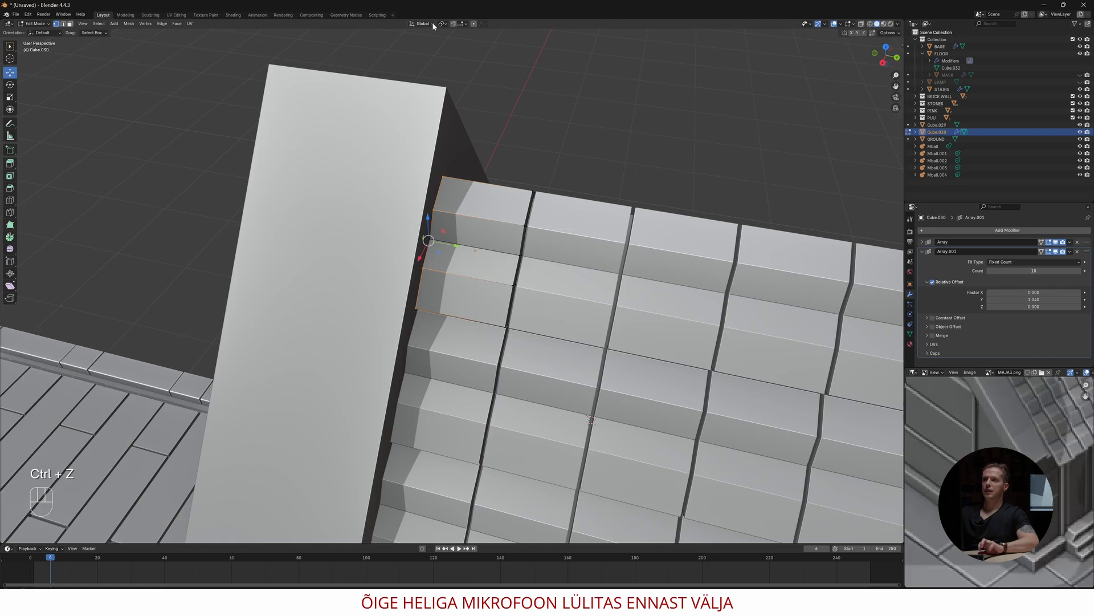
# Set the transform orientation to Normal and try to move the tile's side-edge vertices outward
pyautogui.click(433, 23)
pyautogui.click(410, 60)
pyautogui.moveTo(412, 234); pyautogui.dragTo(407, 232)
pyautogui.hotkey('ctrl', 'z')
# Select the tile's uppermost edge, raise it slightly along Z in Global orientation, and leave Edit Mode
pyautogui.moveTo(449, 258); pyautogui.dragTo(462, 249, button='middle')
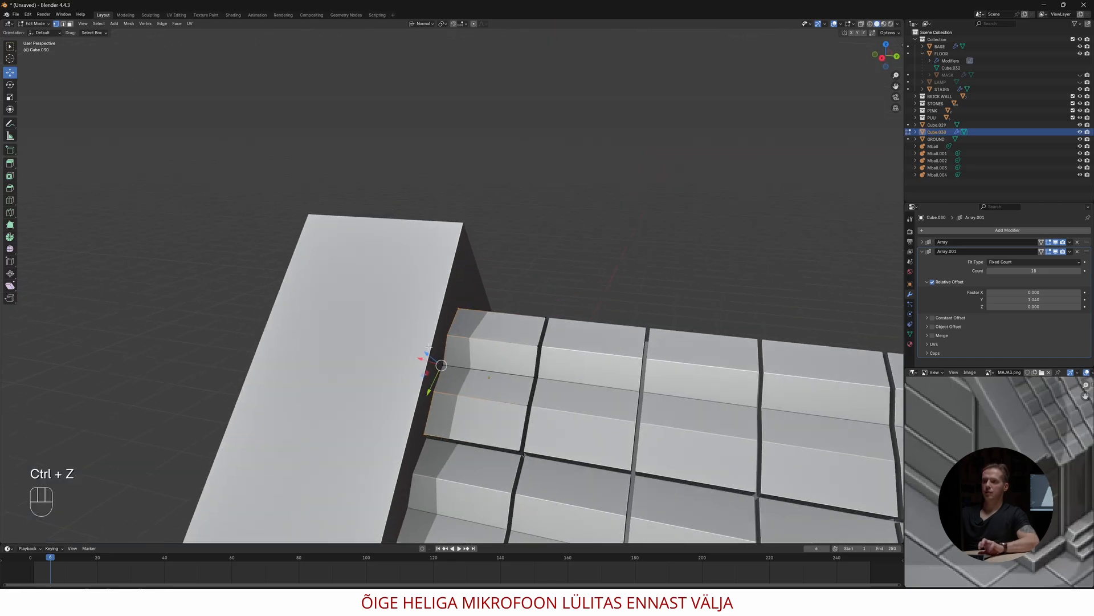
pyautogui.moveTo(428, 357); pyautogui.dragTo(423, 352)
pyautogui.moveTo(434, 360); pyautogui.dragTo(576, 353, button='middle')
pyautogui.keyDown('shift'); pyautogui.click(378, 345); pyautogui.keyUp('shift')
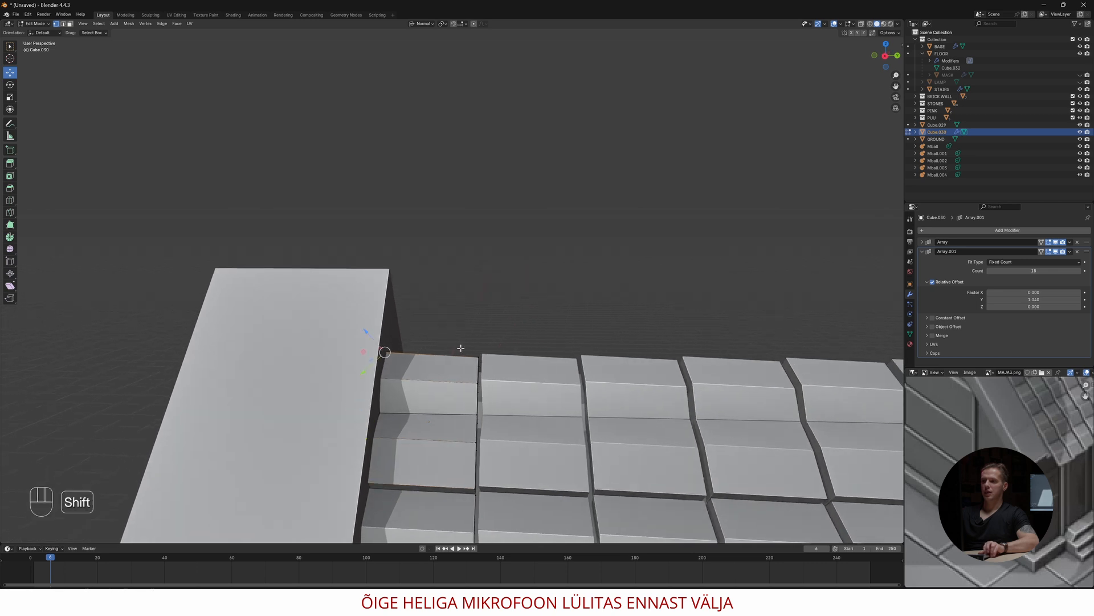
pyautogui.moveTo(461, 349)
pyautogui.keyDown('shift'); pyautogui.mouseDown()
pyautogui.moveTo(488, 368)
pyautogui.moveTo(446, 341)
pyautogui.mouseUp(); pyautogui.keyUp('shift')
pyautogui.moveTo(446, 341); pyautogui.dragTo(474, 350, button='middle')
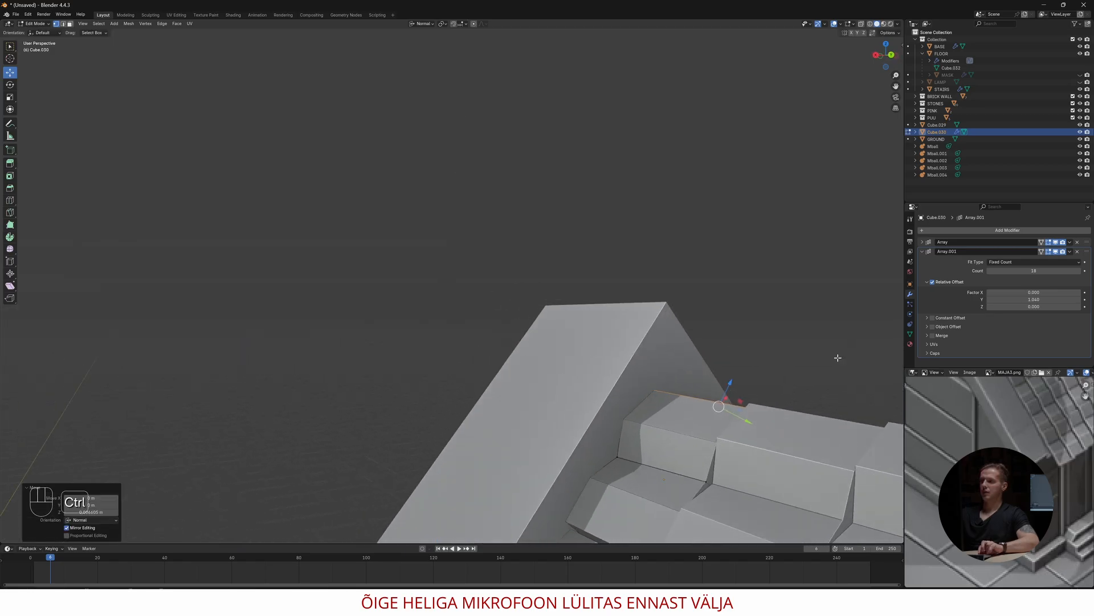
pyautogui.hotkey('ctrl', 'z')
pyautogui.click(422, 24)
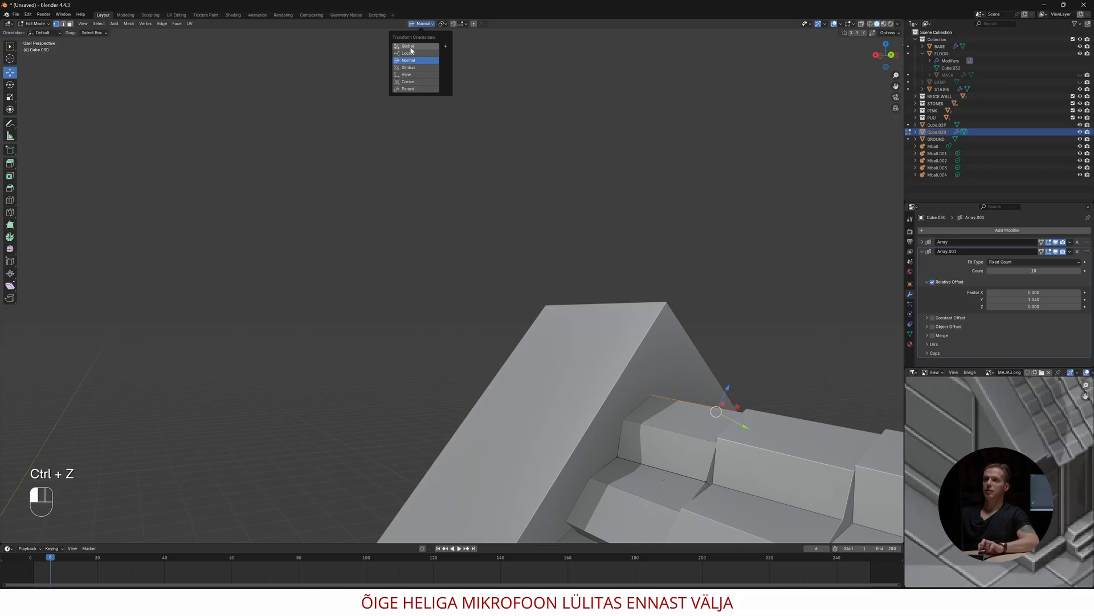
pyautogui.click(412, 48)
pyautogui.moveTo(717, 393); pyautogui.dragTo(717, 379)
pyautogui.moveTo(716, 379); pyautogui.dragTo(684, 342, button='middle')
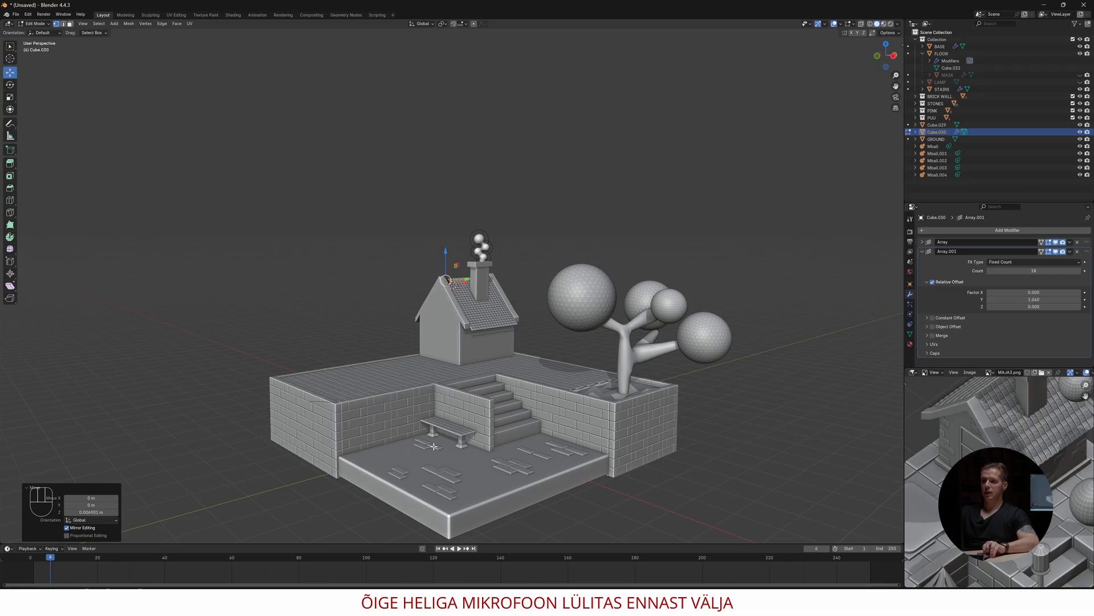
pyautogui.press('Tab')
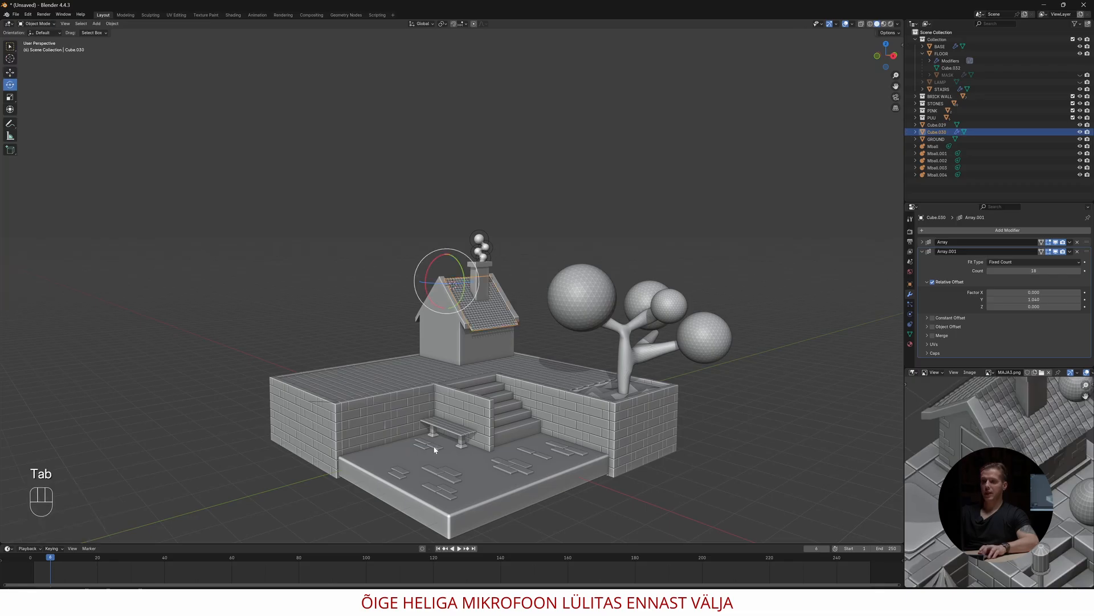
# Duplicate a flat ground stone and move the copy in front of the house's gable wall
pyautogui.hotkey('shift', 'd')
pyautogui.click(445, 320)
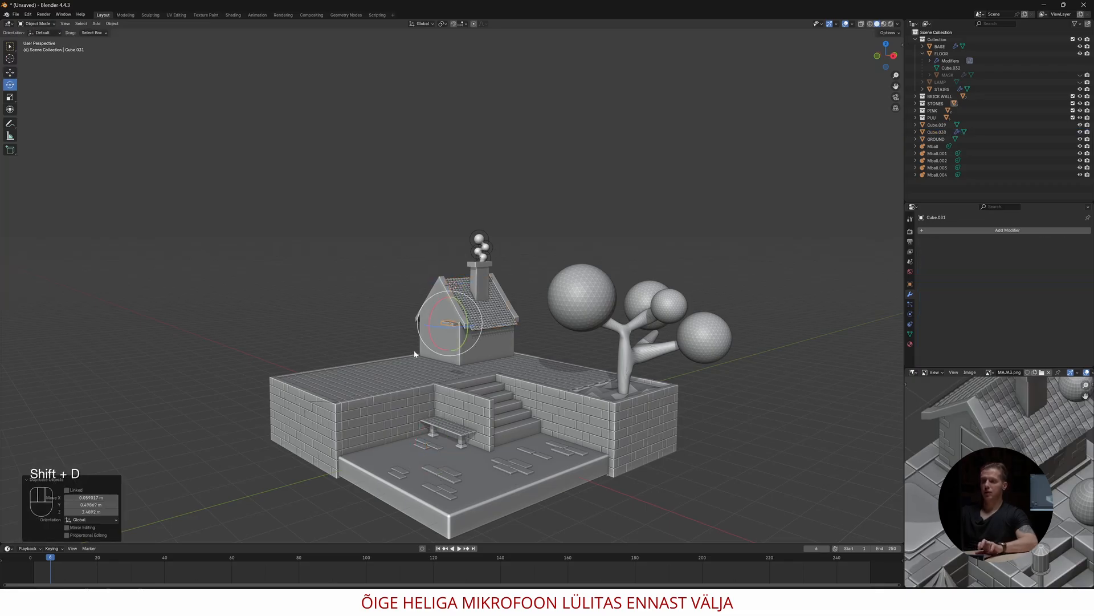
pyautogui.moveTo(414, 350); pyautogui.dragTo(469, 375, button='middle')
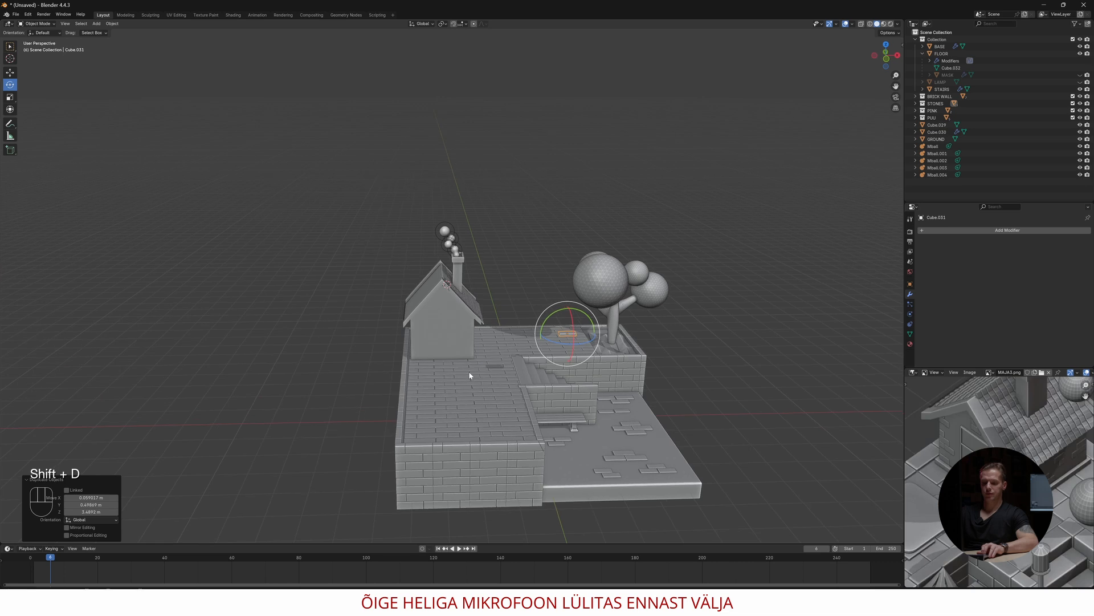
pyautogui.click(13, 78)
pyautogui.moveTo(577, 334); pyautogui.dragTo(576, 334)
pyautogui.moveTo(450, 331); pyautogui.dragTo(436, 275)
pyautogui.press('KP_7')
pyautogui.scroll(10, 413, 333)
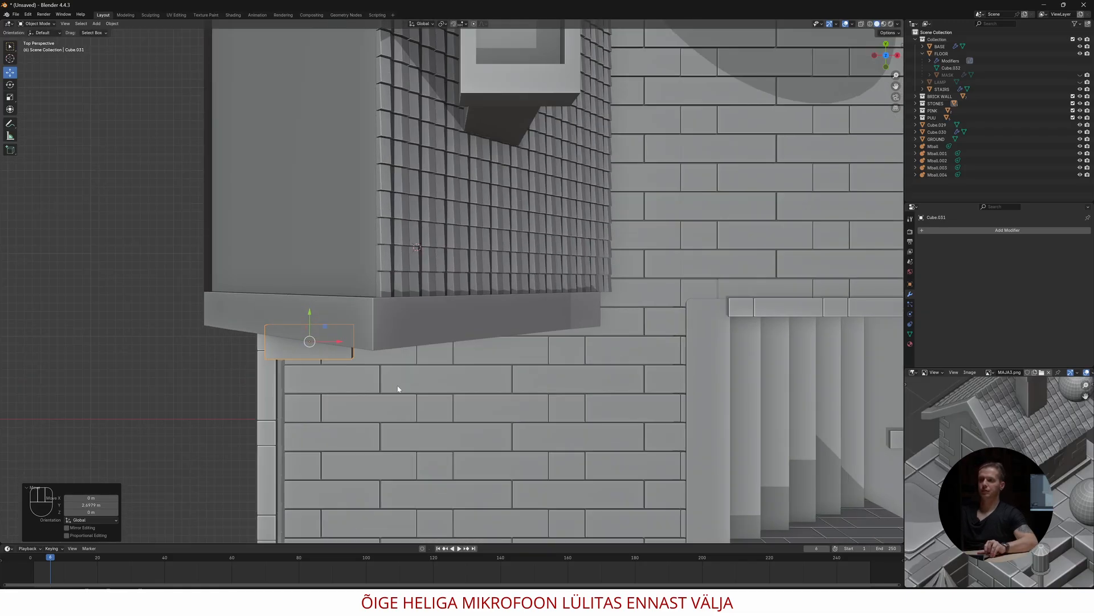
# Rotate the stone about X so it stands against the gable wall, and place it at the wall's lower corner
pyautogui.scroll(-4, 398, 323)
pyautogui.moveTo(397, 323); pyautogui.dragTo(394, 294, button='middle')
pyautogui.press('r')
pyautogui.press('x')
pyautogui.keyDown('ctrl'); pyautogui.click(365, 297); pyautogui.keyUp('ctrl')
pyautogui.moveTo(286, 412); pyautogui.dragTo(281, 425)
pyautogui.press('KP_1')
pyautogui.press('KP_5')
pyautogui.scroll(-4, 381, 415)
pyautogui.moveTo(379, 376); pyautogui.dragTo(347, 461)
pyautogui.moveTo(370, 421); pyautogui.dragTo(347, 440, button='middle')
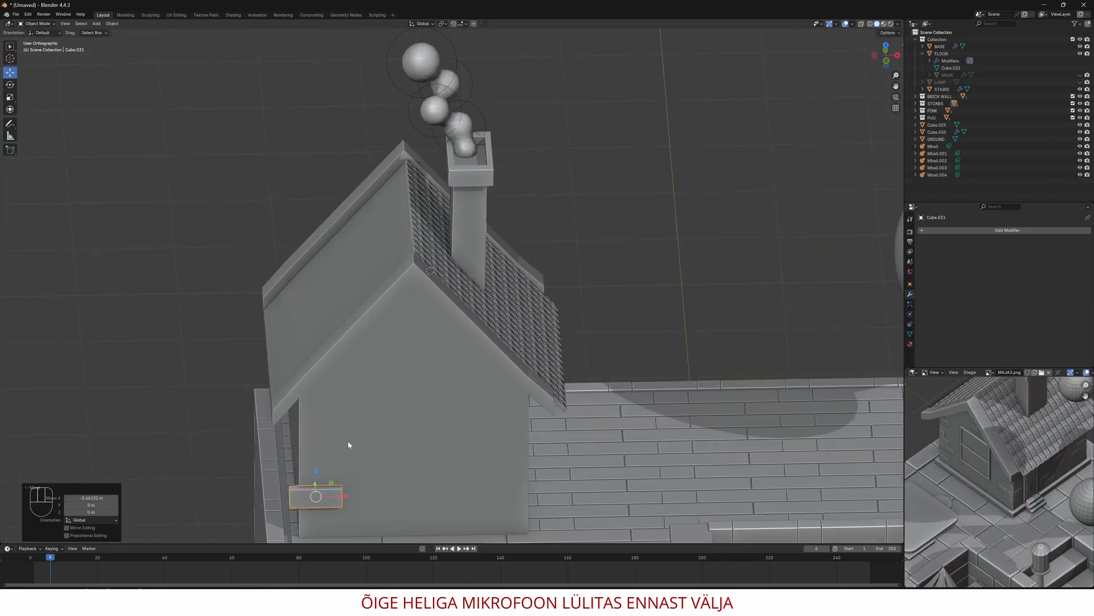
# Duplicate the stone repeatedly to build staggered blocks along both corners of the gable wall, scaling a copy to about 0.76
pyautogui.press('KP_1')
pyautogui.scroll(4, 371, 462)
pyautogui.hotkey('shift', 'd')
pyautogui.click(390, 431)
pyautogui.hotkey('shift', 'd')
pyautogui.click(635, 467)
pyautogui.hotkey('shift', 'd')
pyautogui.scroll(-2, 421, 401)
pyautogui.moveTo(354, 365); pyautogui.dragTo(467, 447)
pyautogui.moveTo(589, 411); pyautogui.dragTo(578, 328)
pyautogui.hotkey('shift', 'd')
pyautogui.moveTo(611, 422); pyautogui.dragTo(571, 423)
pyautogui.moveTo(559, 421); pyautogui.dragTo(479, 399, button='middle')
pyautogui.hotkey('shift', 'd')
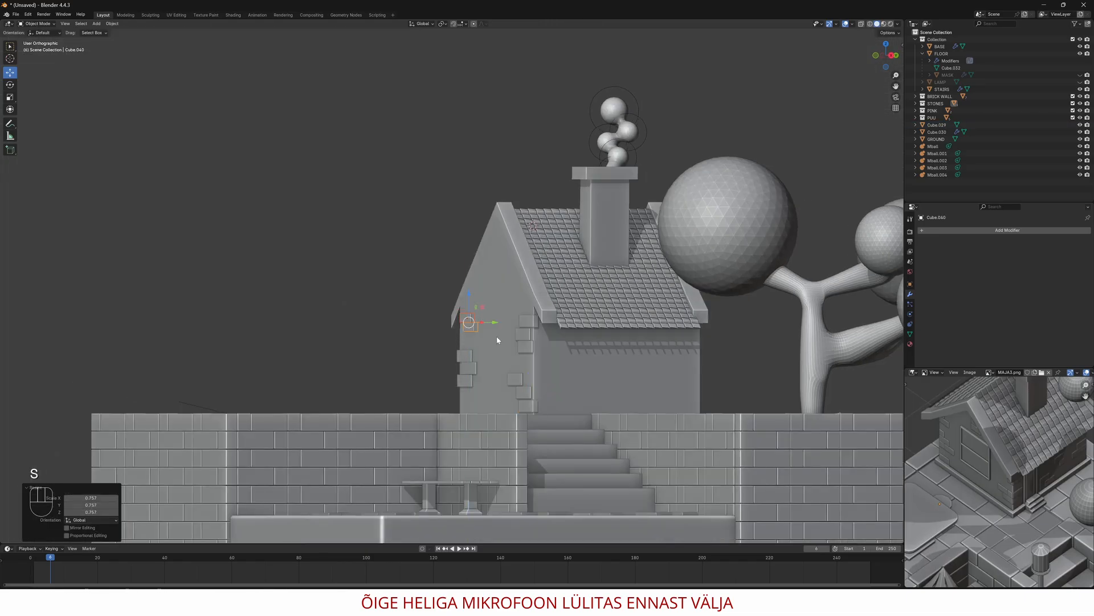
# Duplicate some corner stones, rotate the copies about Z, and move them along X onto the adjoining side wall
pyautogui.hotkey('shift', 'd')
pyautogui.press('r')
pyautogui.press('z')
pyautogui.click(535, 424)
pyautogui.press('KP_1')
pyautogui.hotkey('ctrl', 'z')
pyautogui.moveTo(587, 392); pyautogui.dragTo(581, 392)
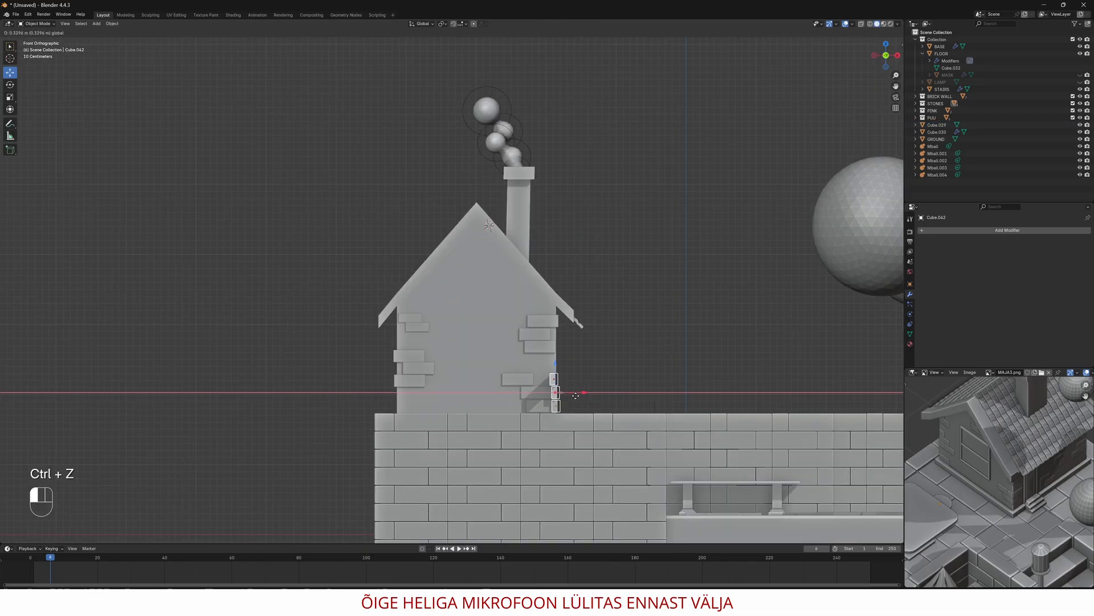
# Select two of the side-wall stones and shift them slightly along X to adjust their depth
pyautogui.scroll(7, 570, 393)
pyautogui.click(604, 411)
pyautogui.keyDown('shift'); pyautogui.click(604, 459); pyautogui.keyUp('shift')
pyautogui.moveTo(633, 434); pyautogui.dragTo(640, 435)
pyautogui.scroll(-5, 670, 443)
# Duplicate the stone cluster across the side wall, placing one copy about 0.5 m below another
pyautogui.moveTo(741, 443); pyautogui.dragTo(758, 422, button='middle')
pyautogui.hotkey('shift', 'd')
pyautogui.hotkey('ctrl', 'z')
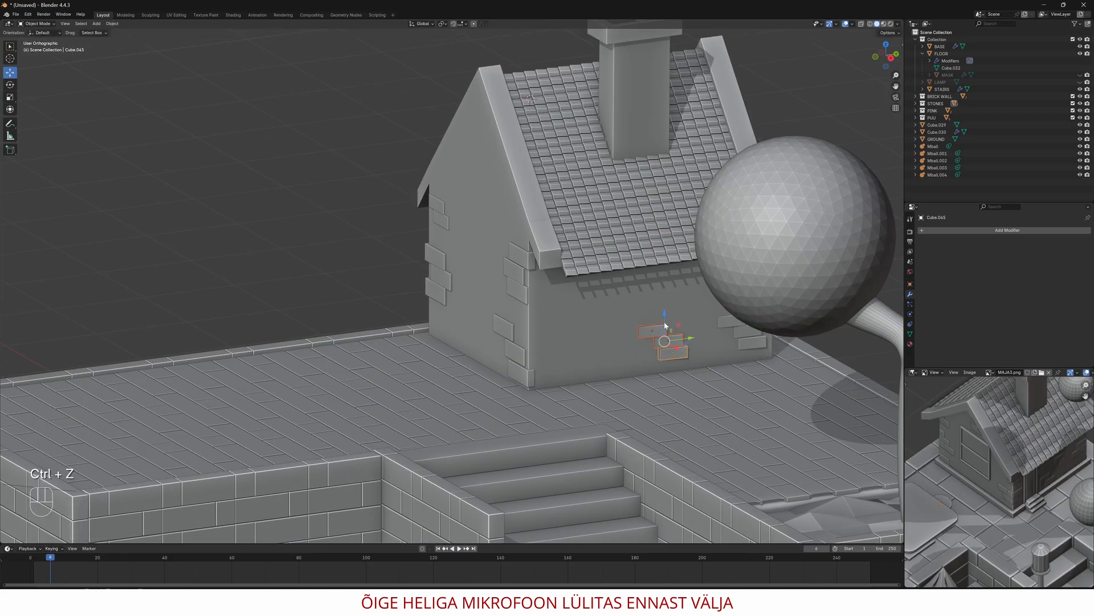
pyautogui.hotkey('shift', 'd')
pyautogui.moveTo(664, 342); pyautogui.dragTo(701, 342, button='middle')
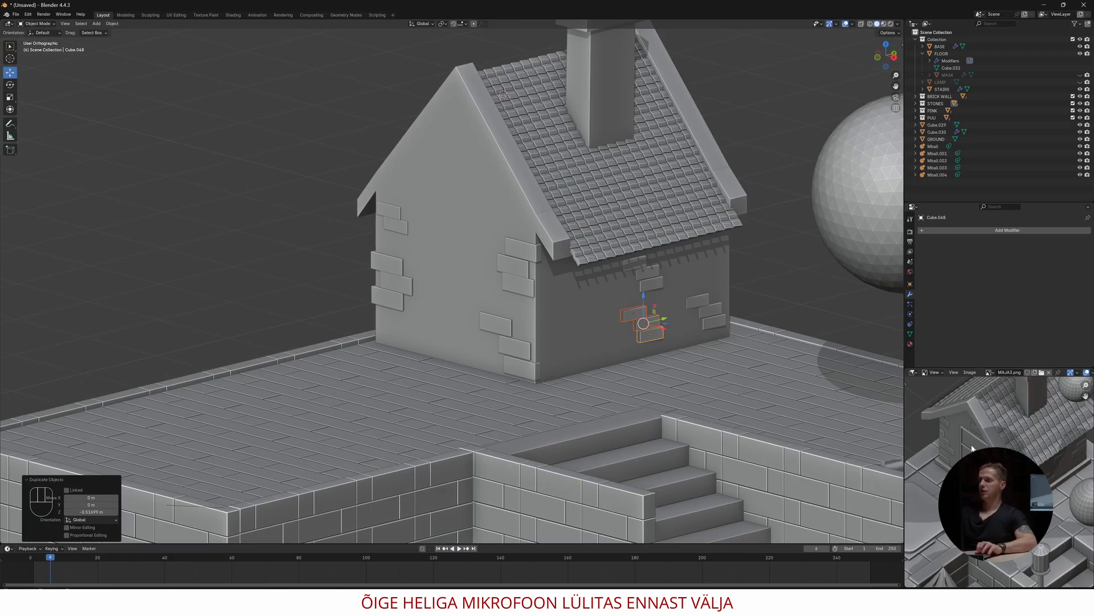
# Place the 3D cursor on the gable wall and add a cube there
pyautogui.press('shift')
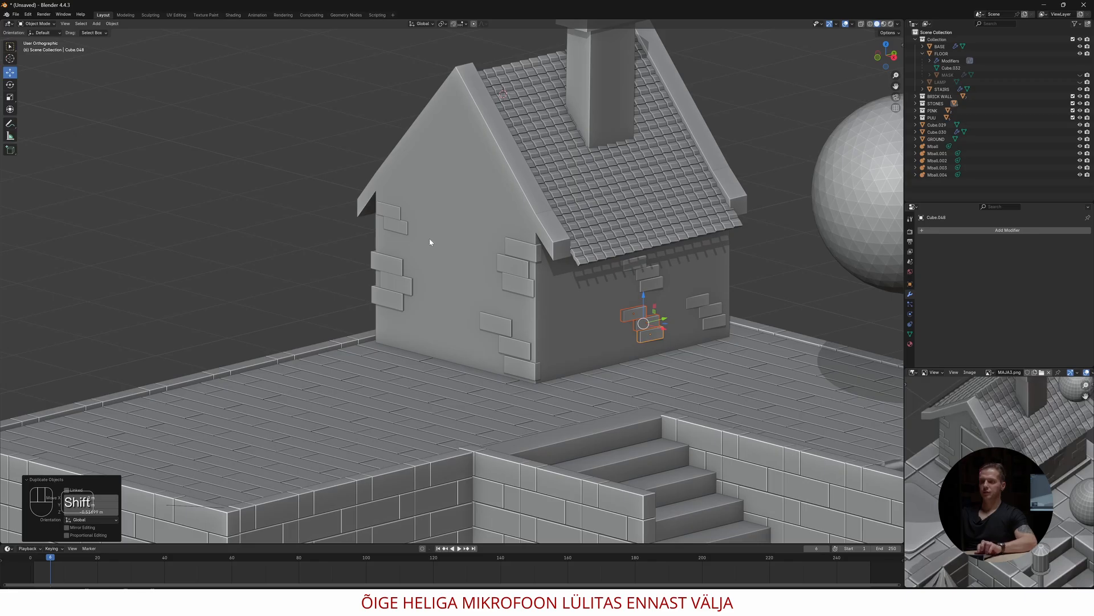
pyautogui.click(430, 249)
pyautogui.hotkey('shift', 'a')
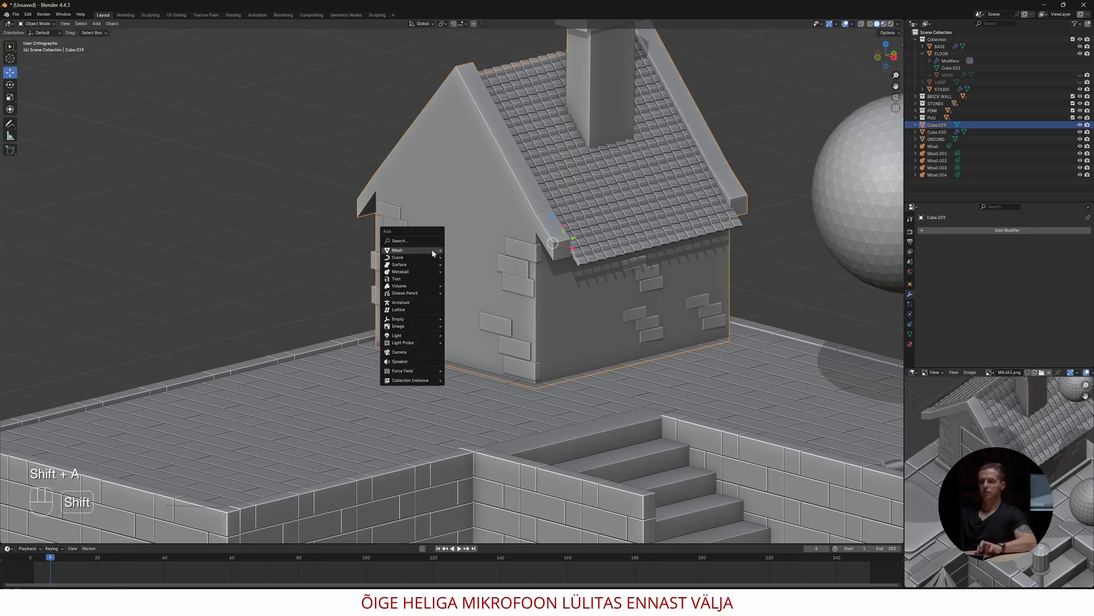
pyautogui.moveTo(423, 254)
pyautogui.click(465, 256)
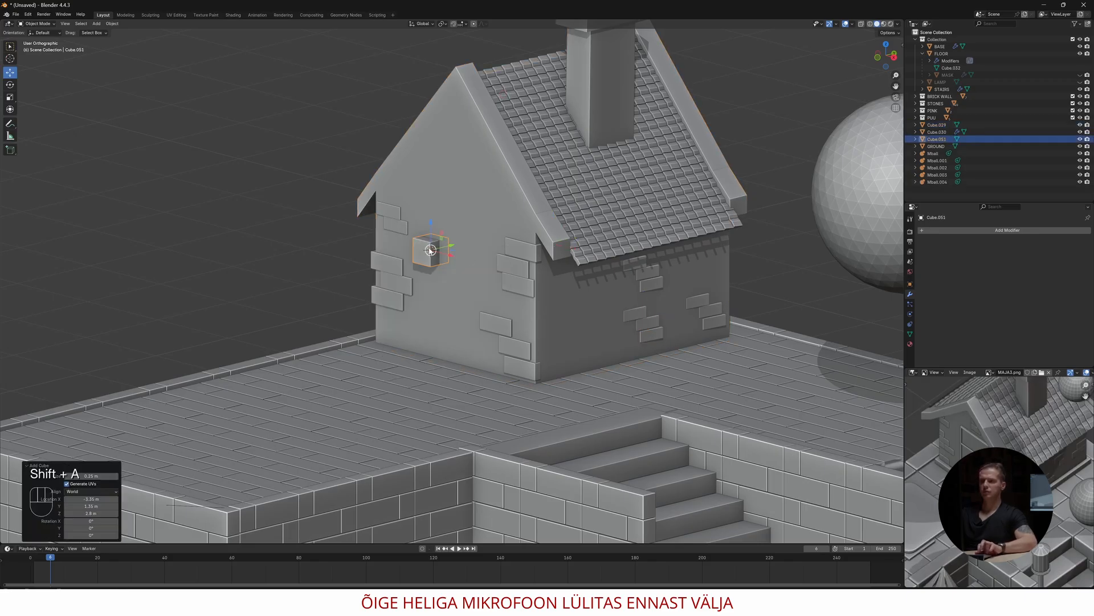
# Stretch the cube along X into a long bar and flatten it along Z
pyautogui.press('s')
pyautogui.press('x')
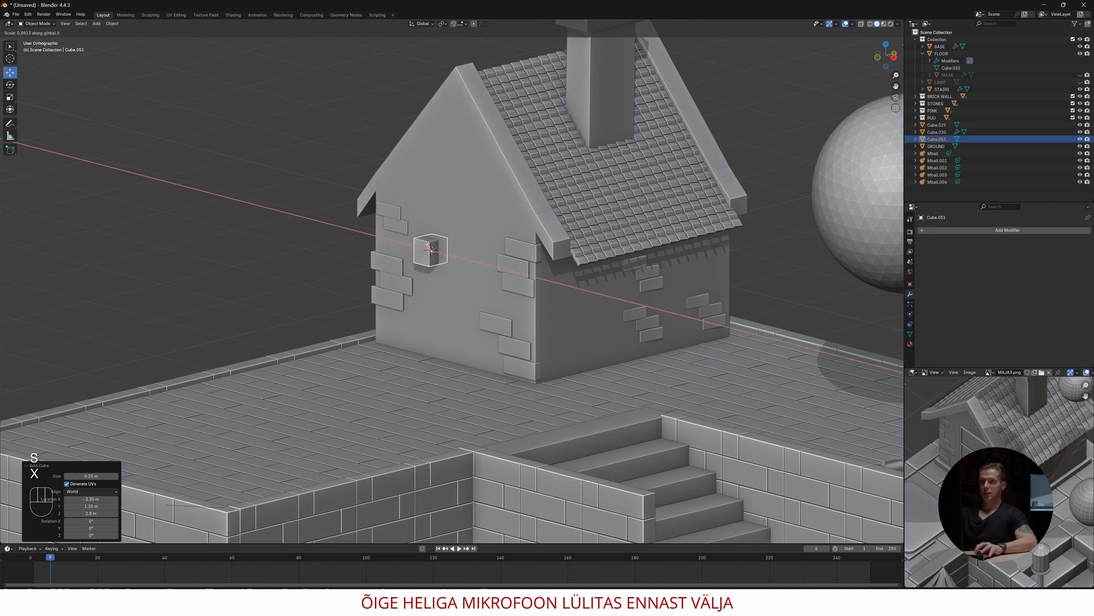
pyautogui.click(431, 249)
pyautogui.press('s')
pyautogui.press('z')
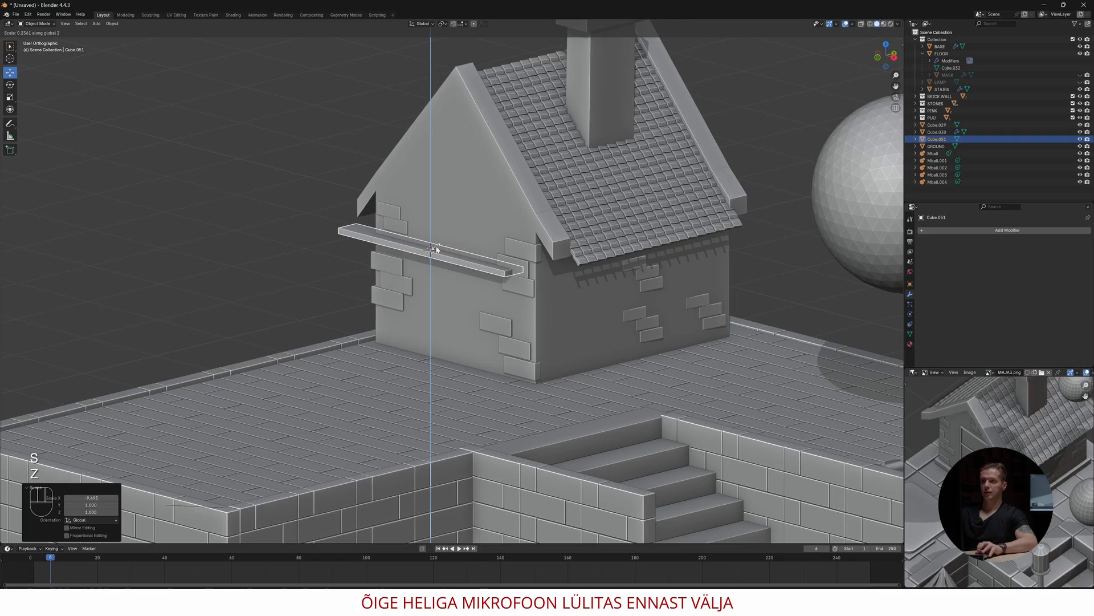
pyautogui.click(436, 248)
# Shorten the bar along X to about 0.47, adjust its Y depth, and move it about 0.07 m along Y into the wall
pyautogui.press('s')
pyautogui.press('x')
pyautogui.click(431, 249)
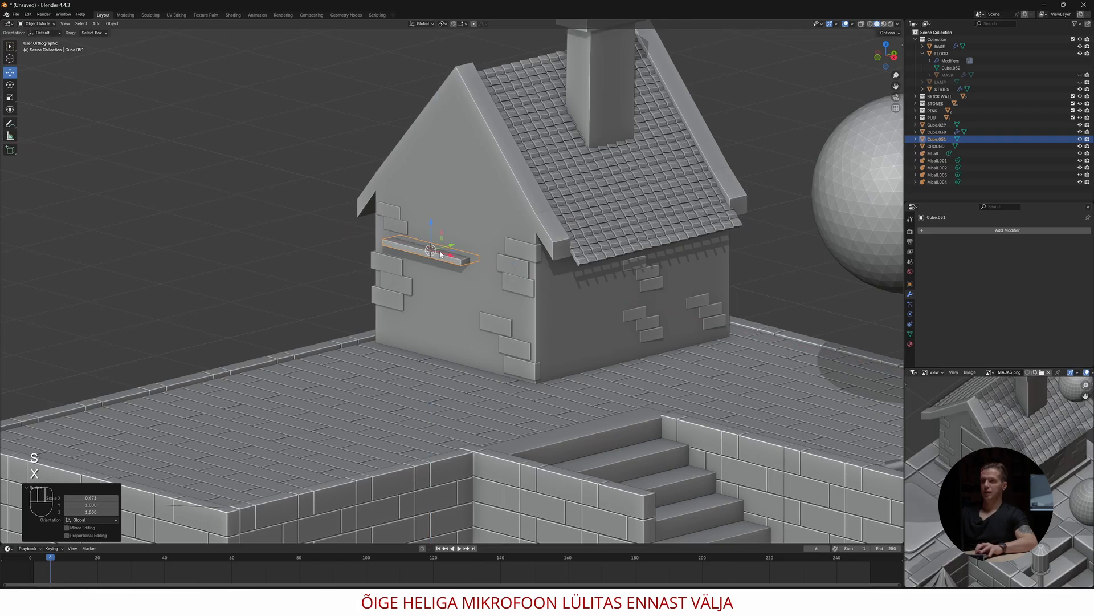
pyautogui.press('s')
pyautogui.press('y')
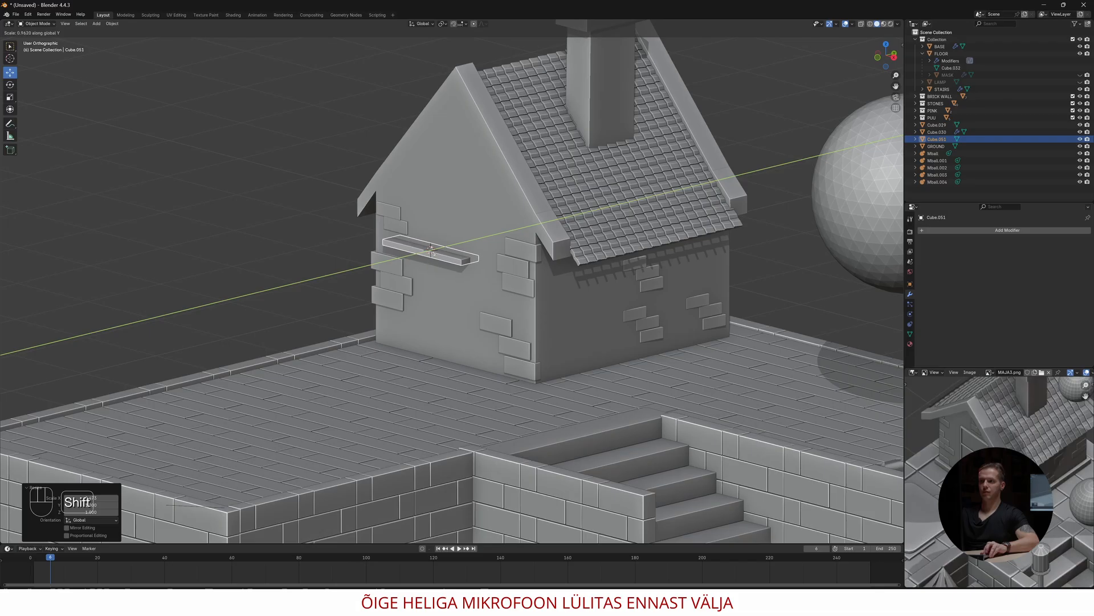
pyautogui.click(426, 262)
pyautogui.press('g')
pyautogui.press('y')
pyautogui.click(445, 251)
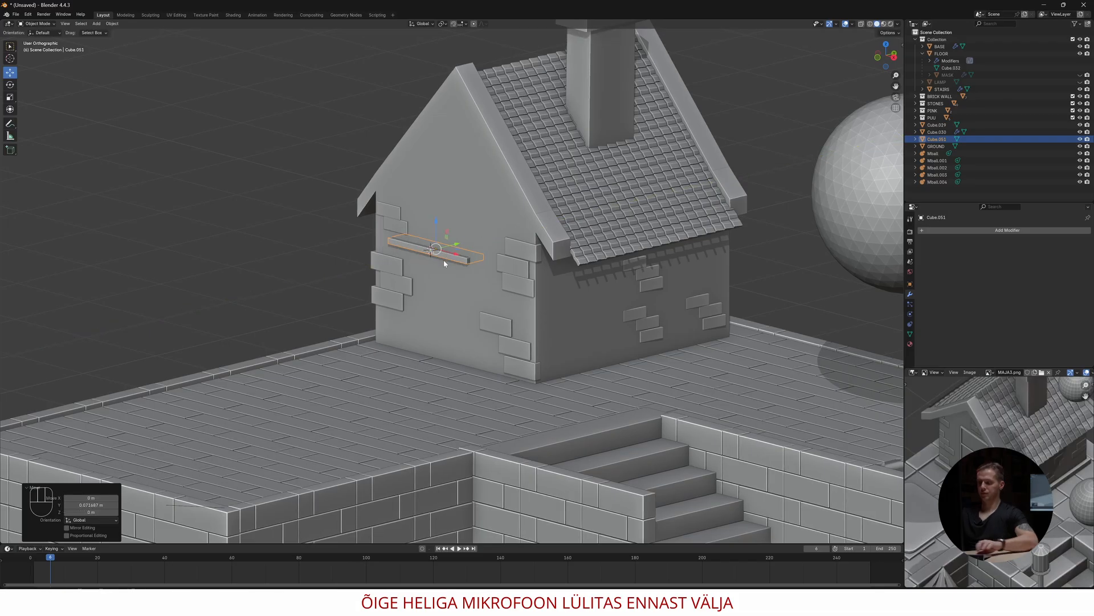
# In front view, centre the bar on the gable wall along X and raise it about 0.3 m
pyautogui.press('KP_1')
pyautogui.press('g')
pyautogui.press('x')
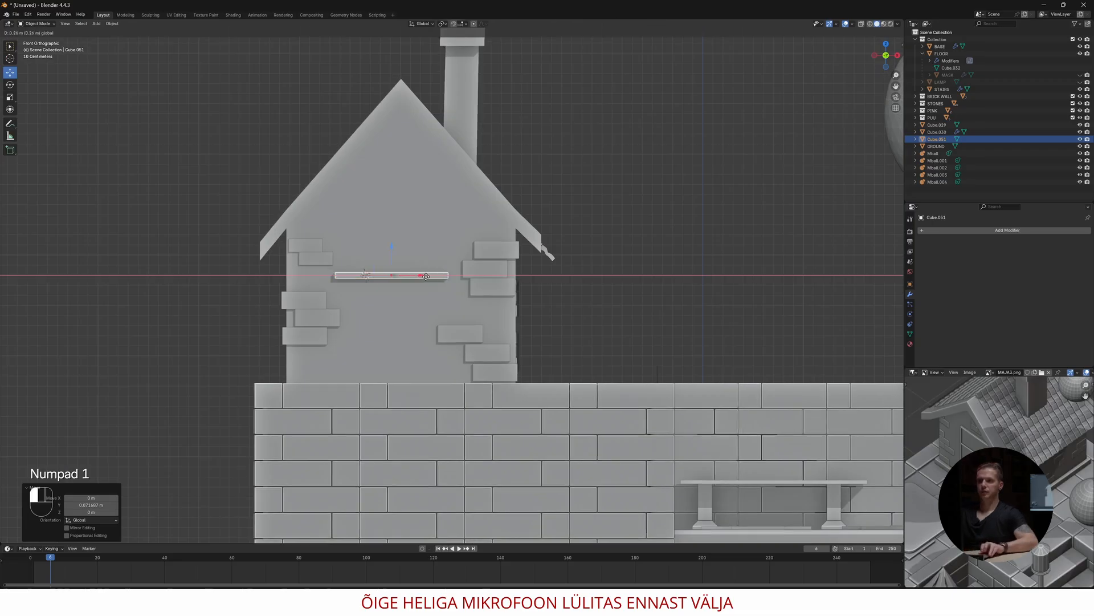
pyautogui.click(437, 278)
pyautogui.press('g')
pyautogui.press('z')
pyautogui.click(399, 228)
# Duplicate the bar about 0.53 m straight down along Z
pyautogui.hotkey('shift', 'd')
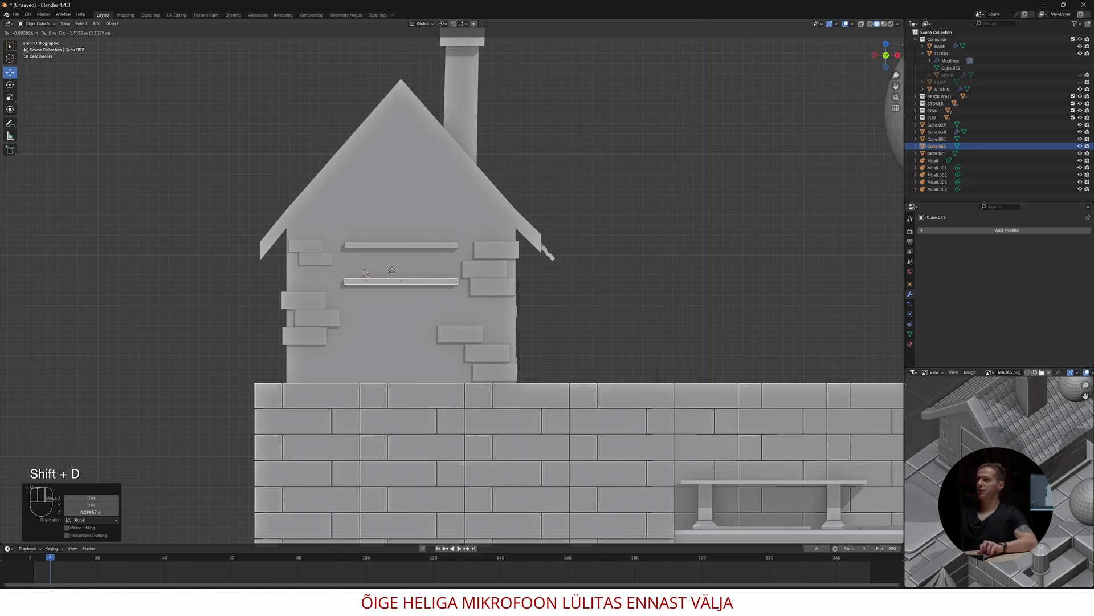
pyautogui.press('z')
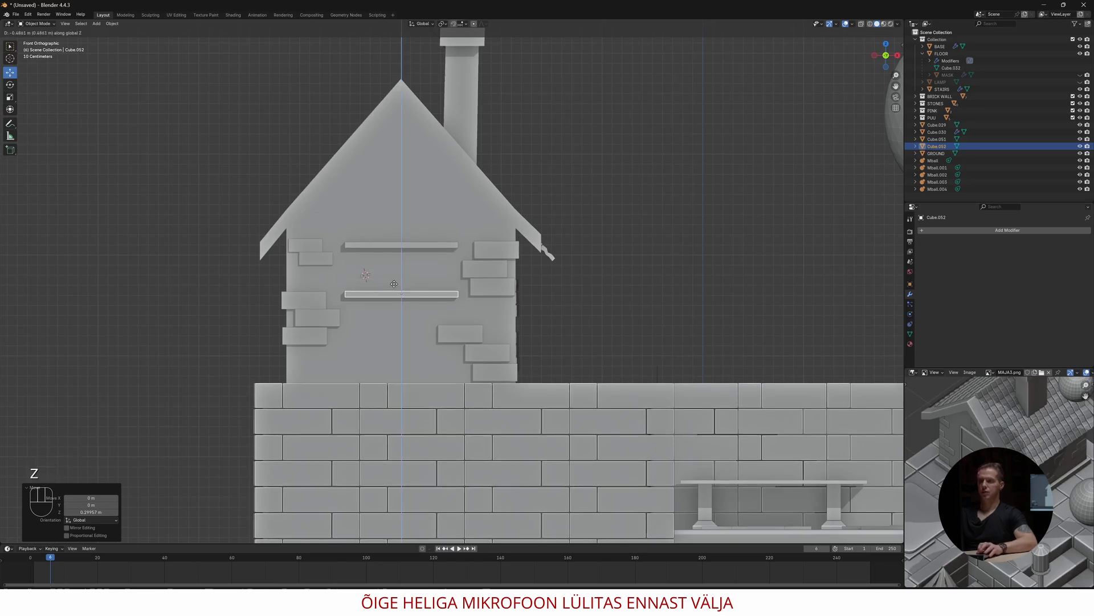
pyautogui.click(395, 288)
pyautogui.press('z')
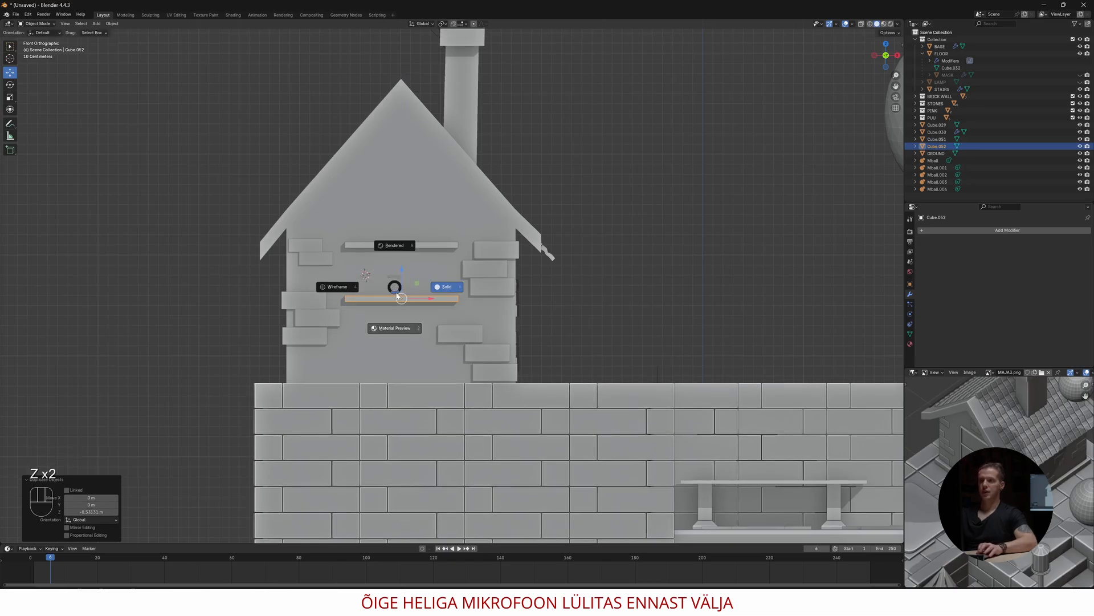
pyautogui.click(386, 272)
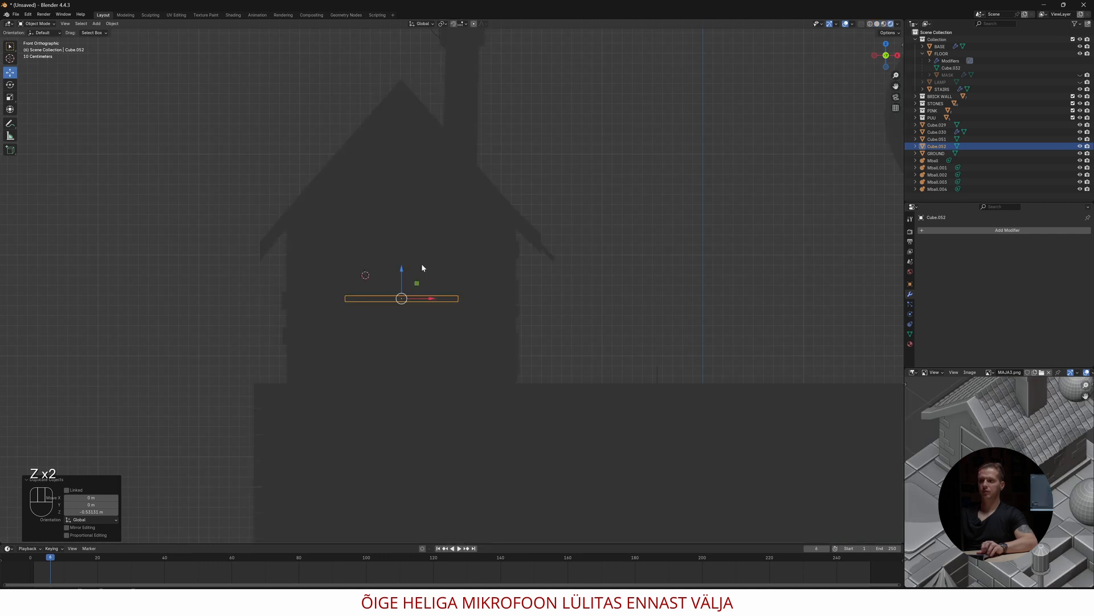
pyautogui.click(878, 24)
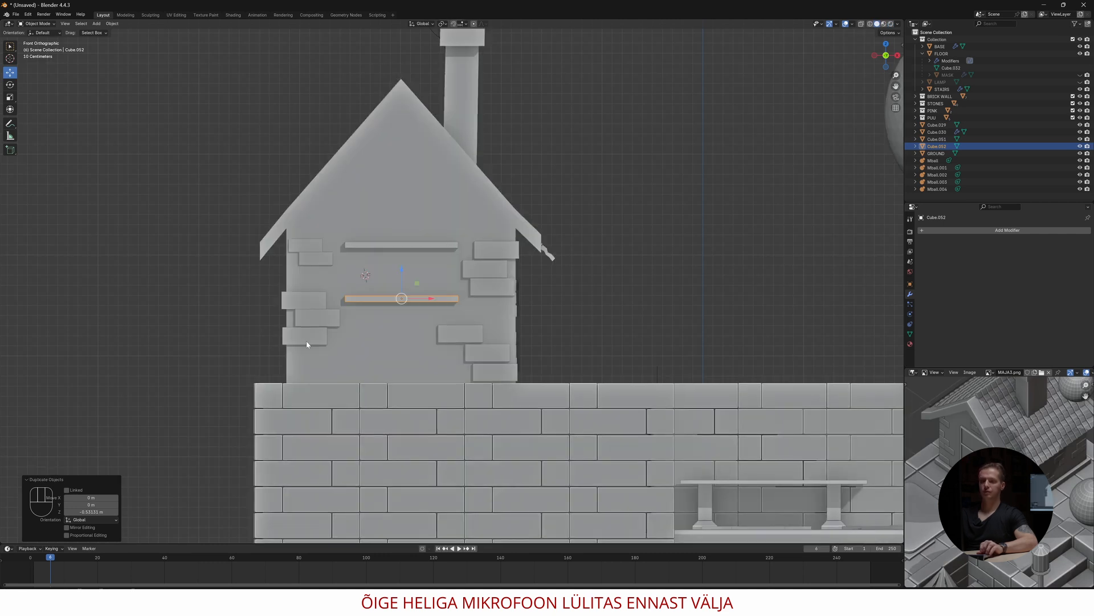
# Duplicate the lower bar straight down along Z to make a third bar near the wall's base
pyautogui.hotkey('shift', 'd')
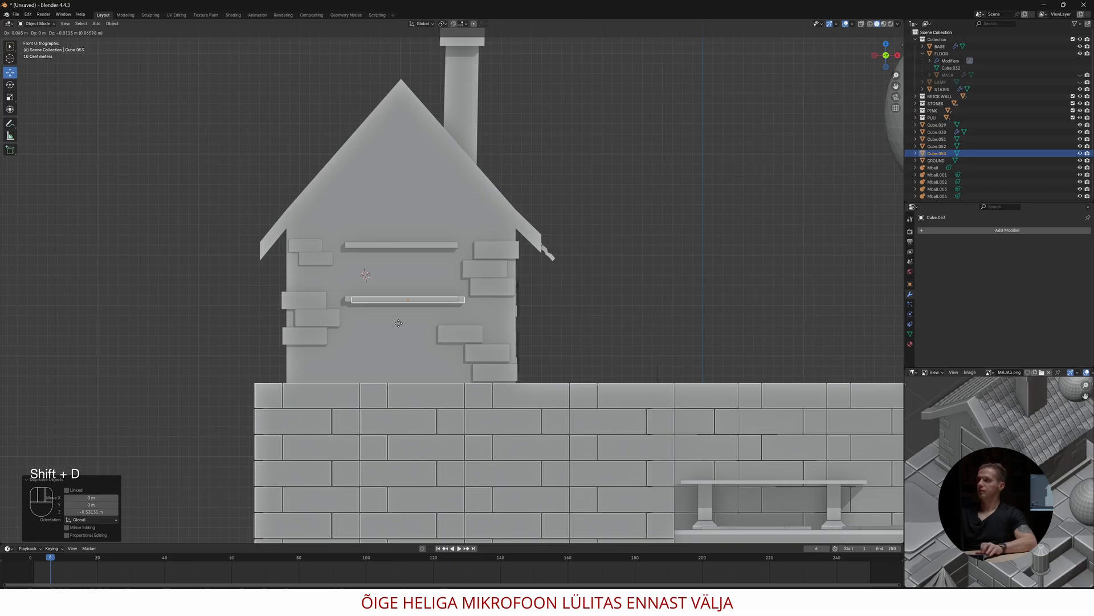
pyautogui.press('z')
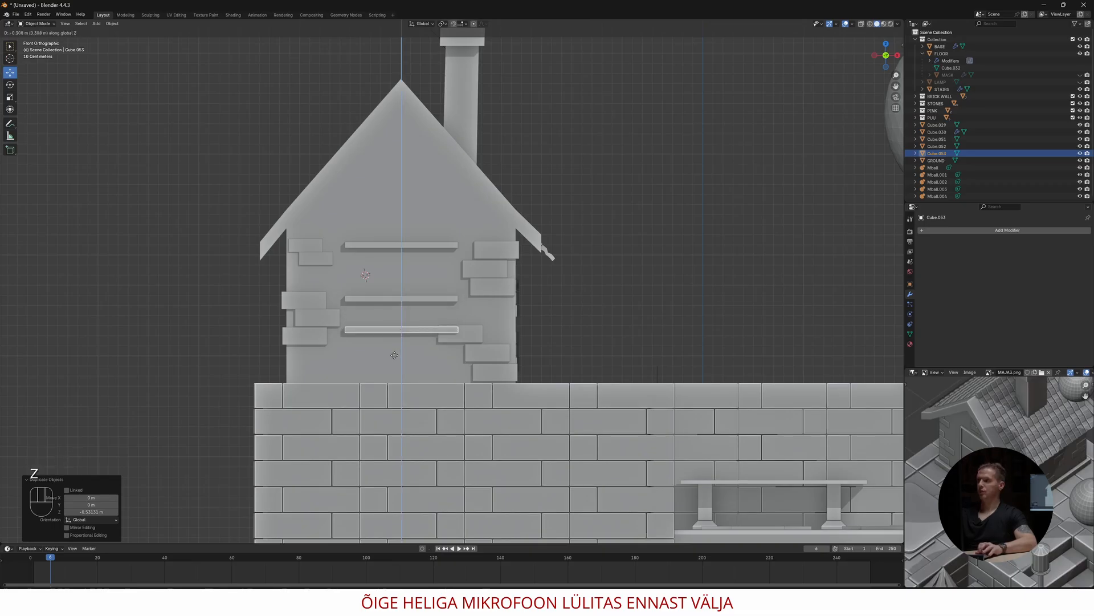
pyautogui.click(393, 374)
# Duplicate the middle bar in place and rotate the copy -90° about Y so it stands vertical
pyautogui.click(390, 302)
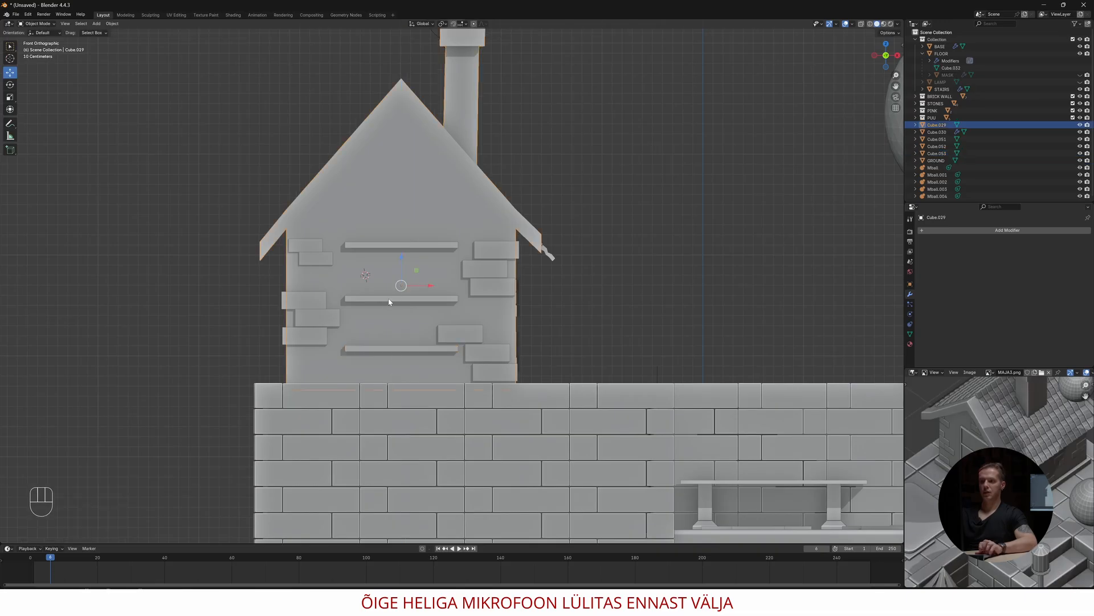
pyautogui.hotkey('shift', 'd')
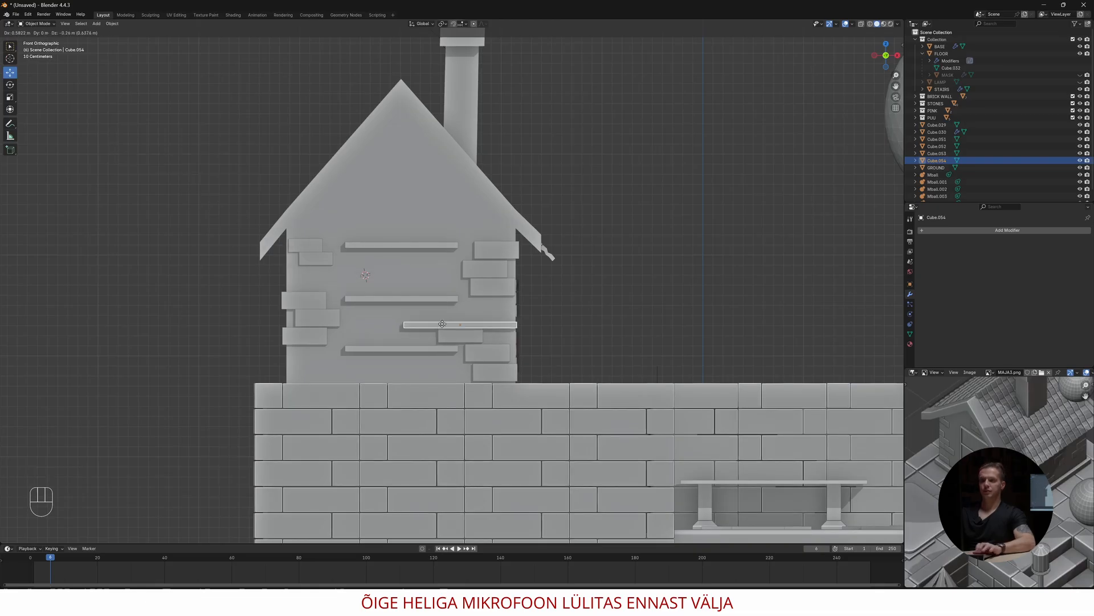
pyautogui.press('Escape')
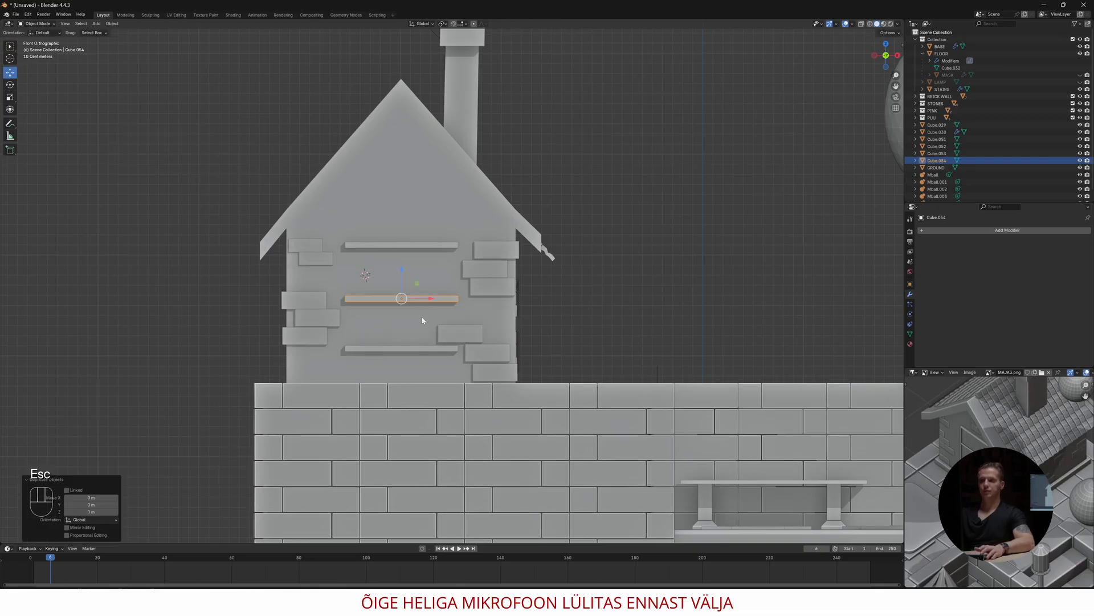
pyautogui.click(10, 86)
pyautogui.moveTo(391, 278); pyautogui.dragTo(359, 327)
pyautogui.hotkey('ctrl', 'z')
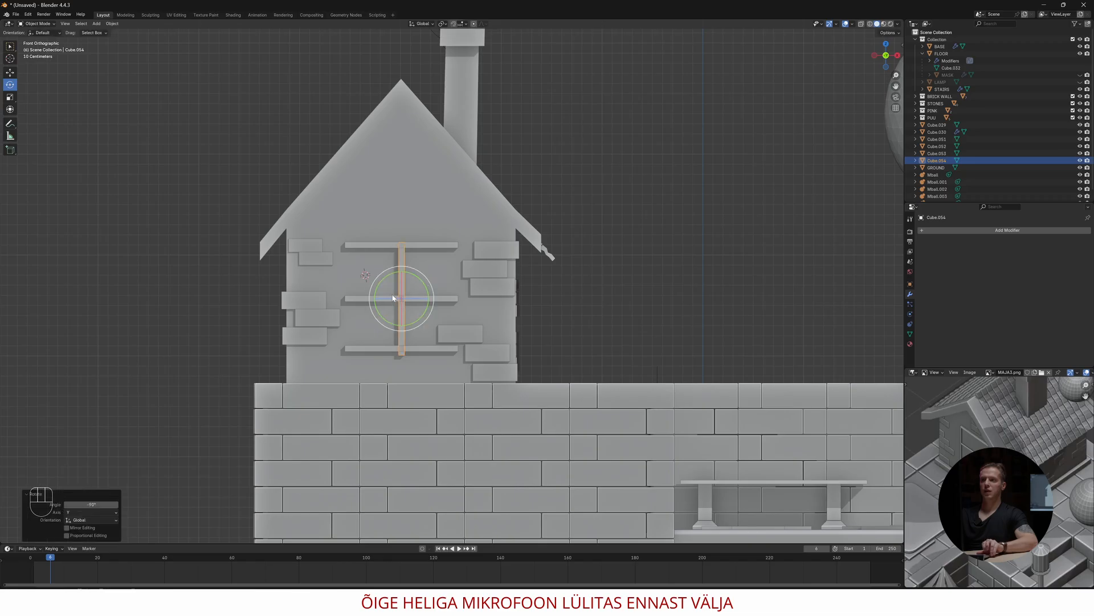
# Move the vertical bar about 0.53 m along negative X to the frame's end and duplicate it about 1.06 m along X to the opposite end
pyautogui.click(11, 72)
pyautogui.moveTo(423, 299); pyautogui.dragTo(367, 294)
pyautogui.hotkey('shift', 'd')
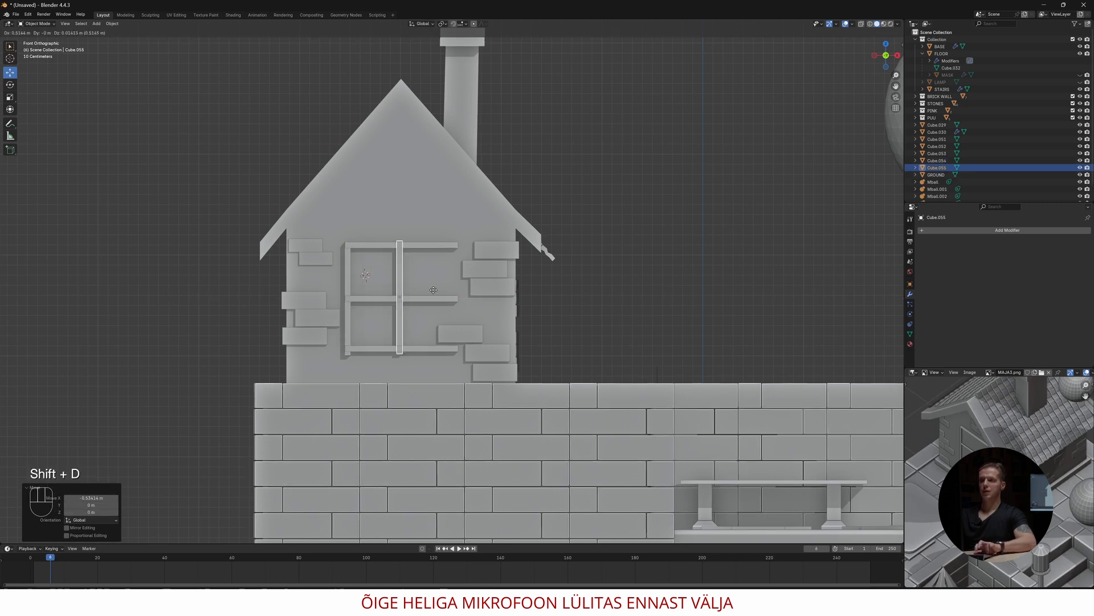
pyautogui.press('x')
pyautogui.click(472, 294)
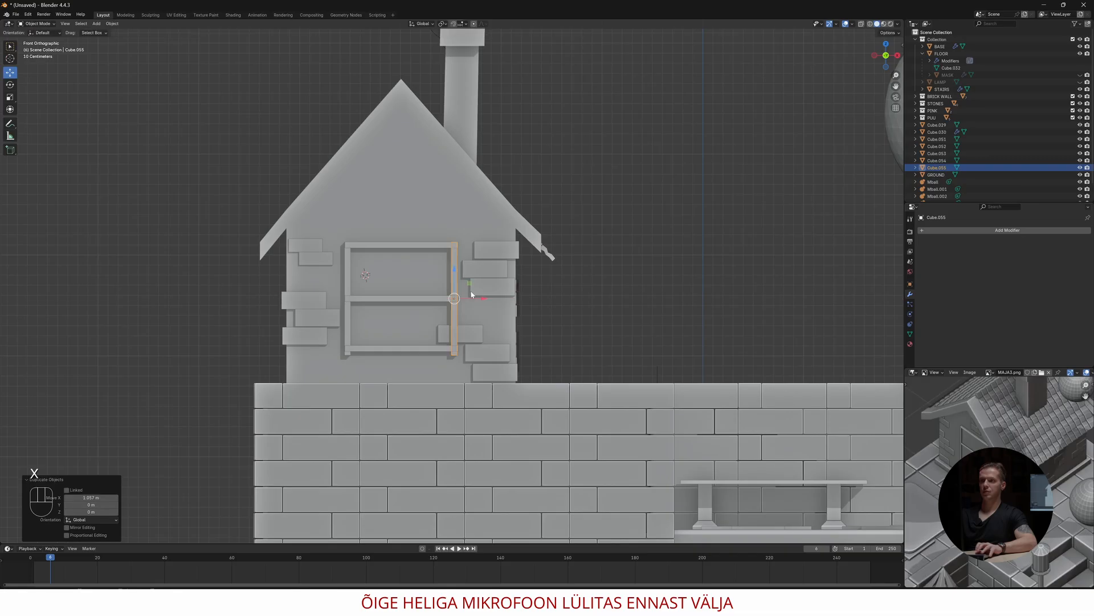
# Move the wall stone overlapping the frame about 0.33 m along X, and nudge the frame's bottom and top bars to fit the uprights
pyautogui.click(462, 338)
pyautogui.moveTo(490, 335); pyautogui.dragTo(524, 336)
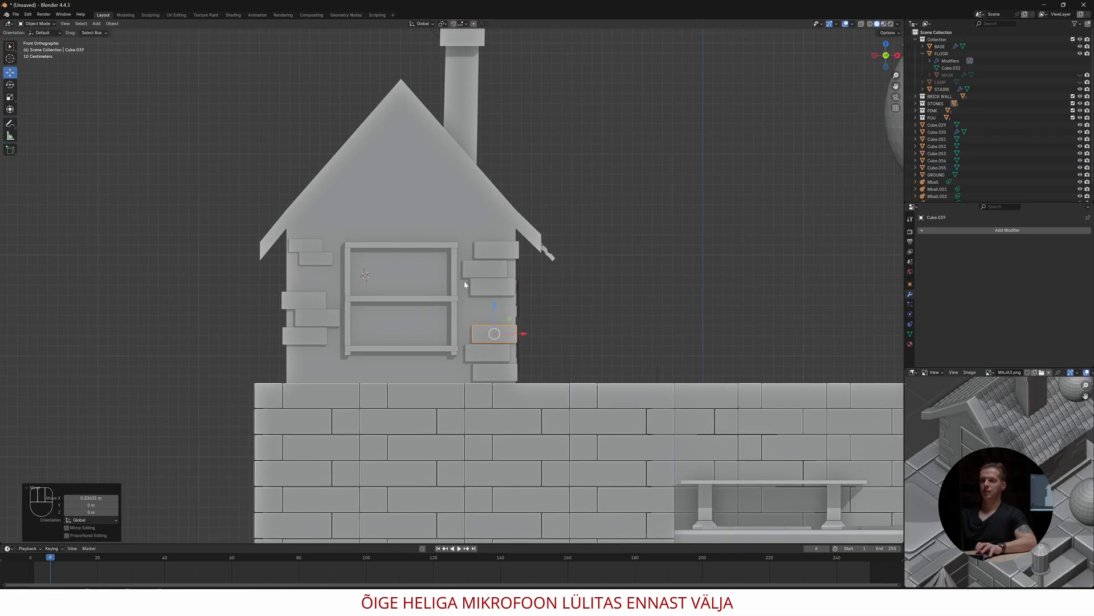
pyautogui.moveTo(524, 337); pyautogui.dragTo(439, 347, button='middle')
pyautogui.click(440, 349)
pyautogui.moveTo(430, 327); pyautogui.dragTo(431, 330)
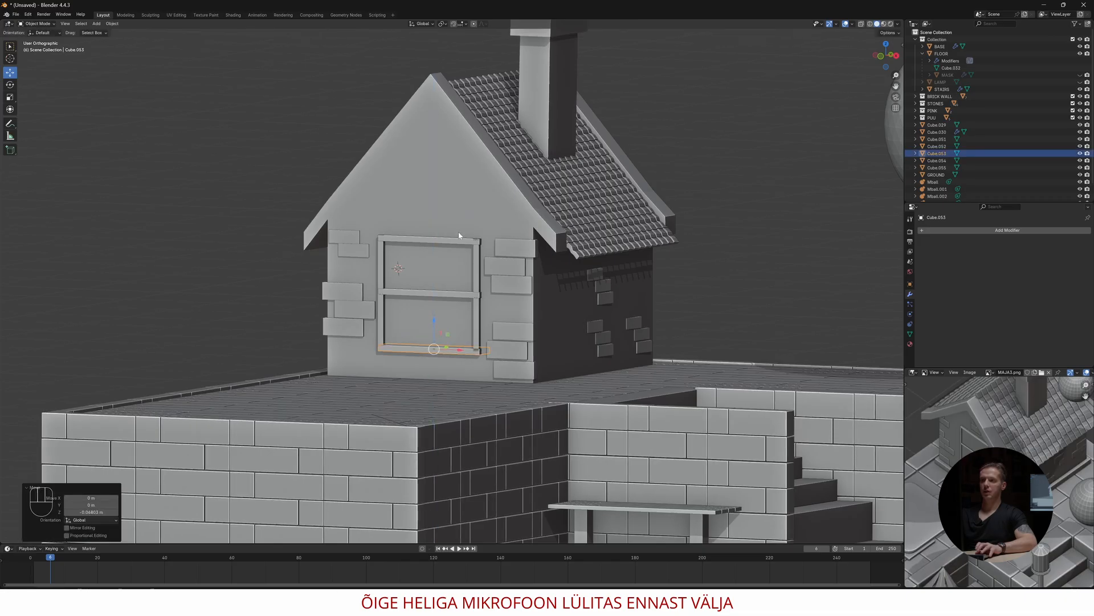
pyautogui.click(443, 243)
pyautogui.moveTo(457, 243); pyautogui.dragTo(455, 241)
# Extrude all the gable-side edge faces of the house roof outward to form an overhang above the window frame
pyautogui.moveTo(432, 304)
pyautogui.mouseDown(button='middle')
pyautogui.moveTo(453, 302)
pyautogui.moveTo(381, 296)
pyautogui.moveTo(421, 304)
pyautogui.mouseUp(button='middle')
pyautogui.scroll(-3, 435, 304)
pyautogui.scroll(-2, 440, 303)
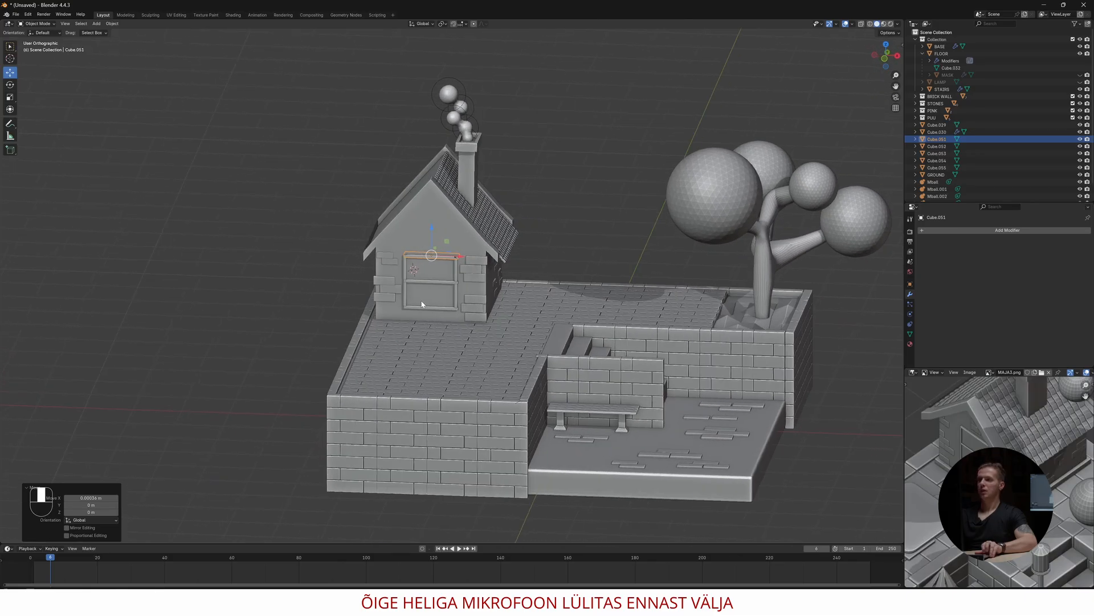
pyautogui.click(424, 210)
pyautogui.press('Tab')
pyautogui.moveTo(427, 210); pyautogui.dragTo(364, 276, button='middle')
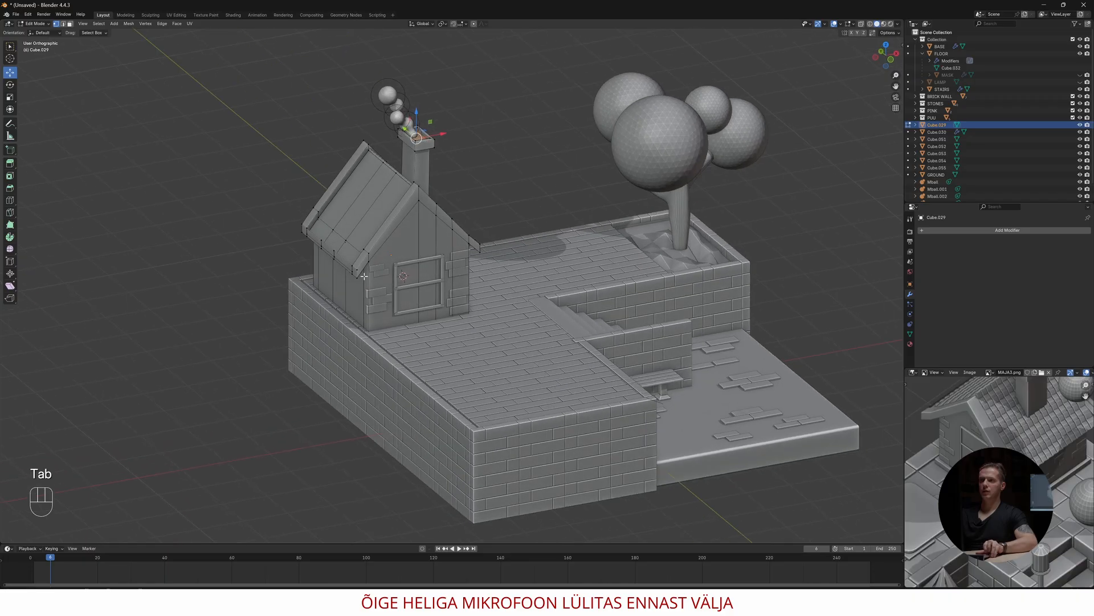
pyautogui.press('3')
pyautogui.scroll(5, 364, 262)
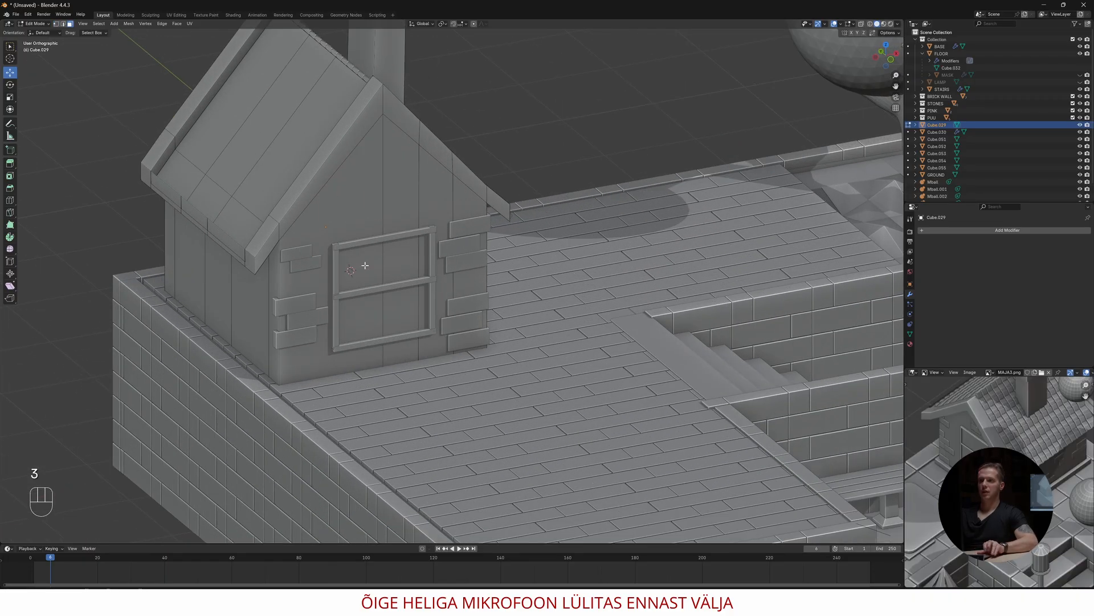
pyautogui.keyDown('shift'); pyautogui.click(195, 224); pyautogui.keyUp('shift')
pyautogui.keyDown('shift'); pyautogui.click(245, 158); pyautogui.keyUp('shift')
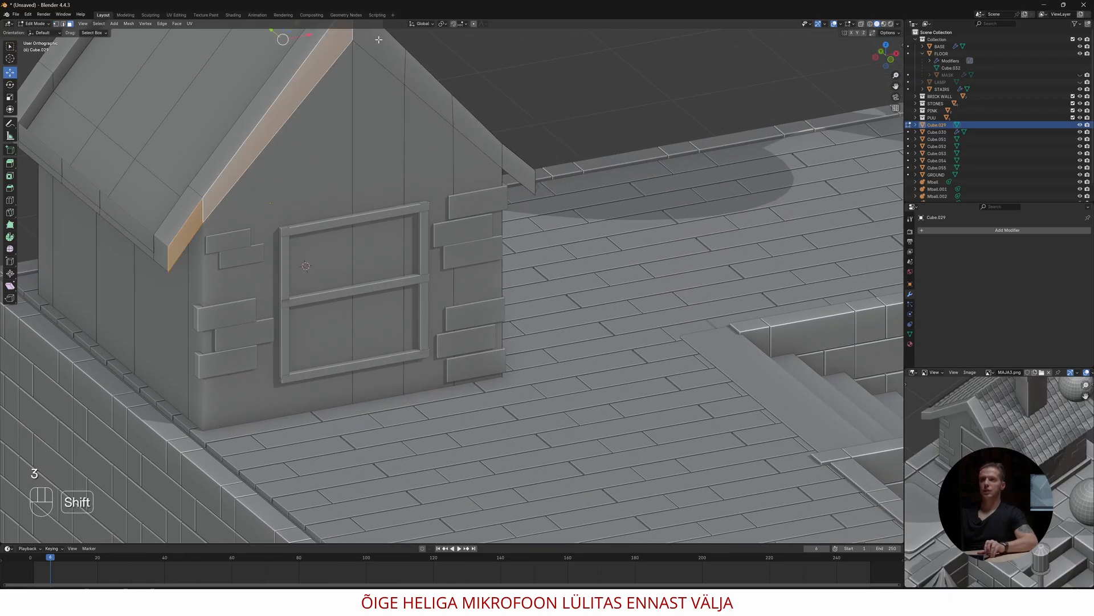
pyautogui.keyDown('shift'); pyautogui.click(378, 42); pyautogui.keyUp('shift')
pyautogui.keyDown('shift'); pyautogui.click(443, 96); pyautogui.keyUp('shift')
pyautogui.keyDown('shift'); pyautogui.click(487, 126); pyautogui.keyUp('shift')
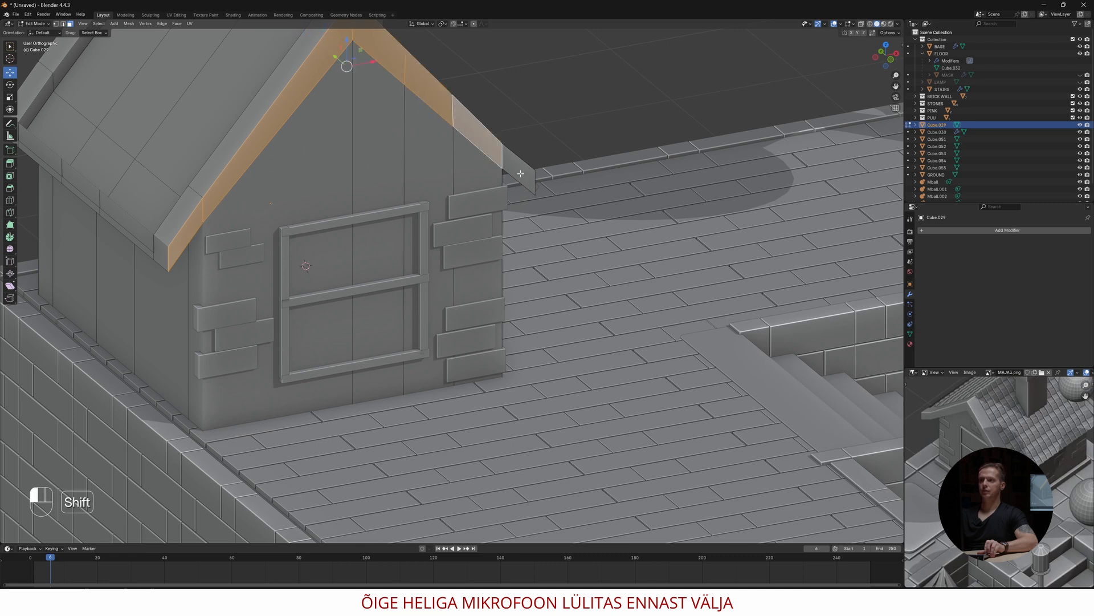
pyautogui.keyDown('shift'); pyautogui.click(521, 172); pyautogui.keyUp('shift')
pyautogui.press('e')
pyautogui.click(529, 192)
# Level the overhang's ridge vertices and the vertices at one eave by scaling each row to 0 along Z
pyautogui.moveTo(528, 191); pyautogui.dragTo(425, 212, button='middle')
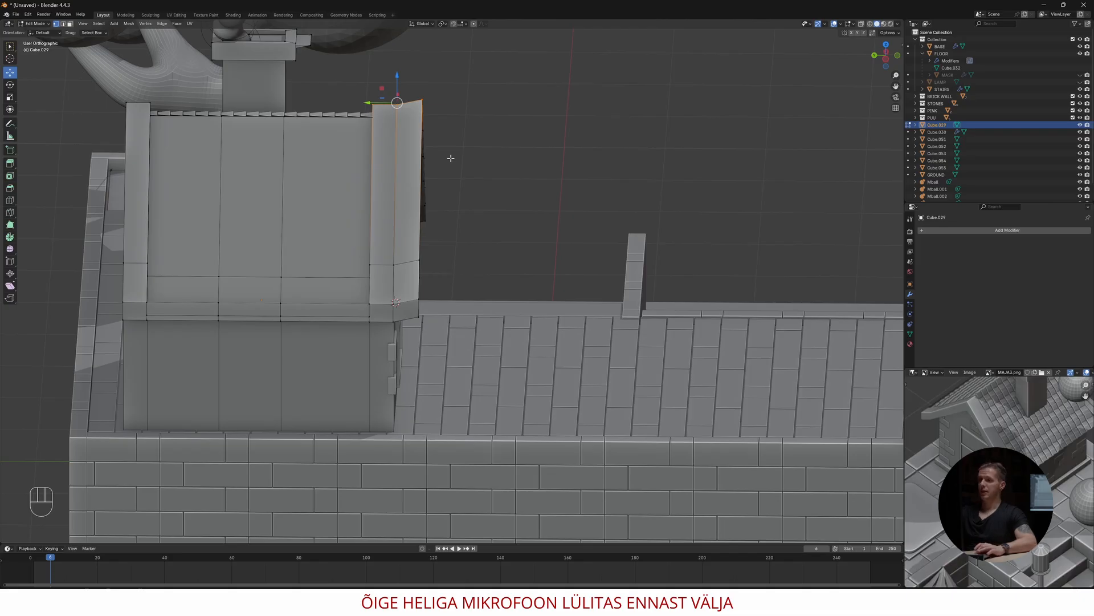
pyautogui.press('s')
pyautogui.press('z')
pyautogui.press('KP_0')
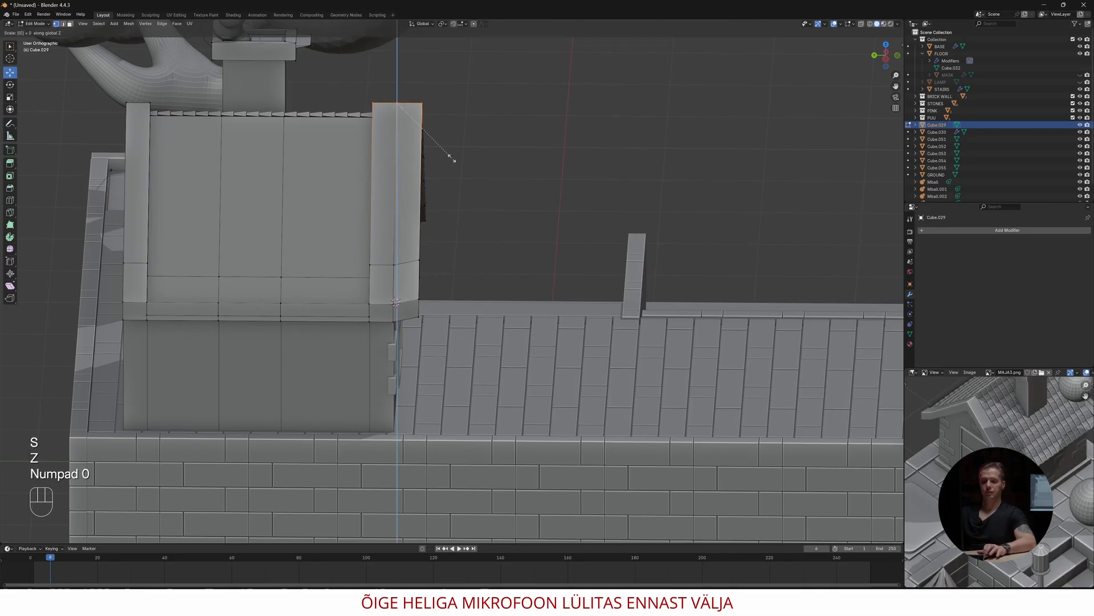
pyautogui.press('Return')
pyautogui.moveTo(361, 310); pyautogui.dragTo(430, 334)
pyautogui.press('s')
pyautogui.press('z')
pyautogui.press('KP_0')
pyautogui.press('Return')
# Level the vertex rows on the tiled side of the overhang, down to its eave, by scaling them to 0 along Z
pyautogui.moveTo(412, 315); pyautogui.dragTo(410, 292, button='middle')
pyautogui.scroll(3, 409, 292)
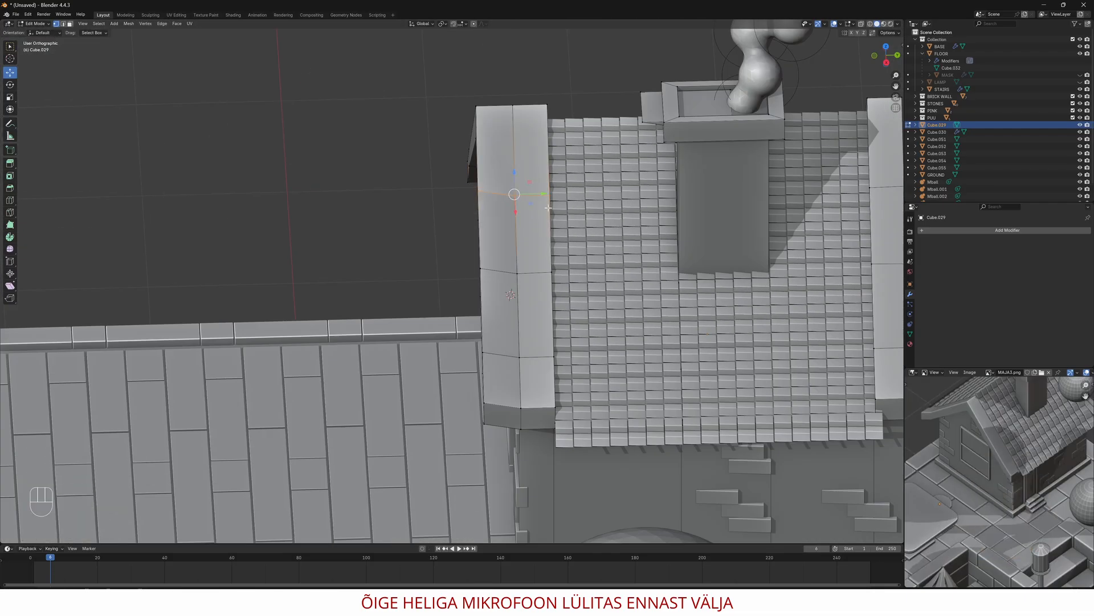
pyautogui.hotkey('ctrl', 'z')
pyautogui.press('s')
pyautogui.press('z')
pyautogui.press('KP_0')
pyautogui.press('KP_Enter')
pyautogui.moveTo(540, 411); pyautogui.dragTo(562, 414)
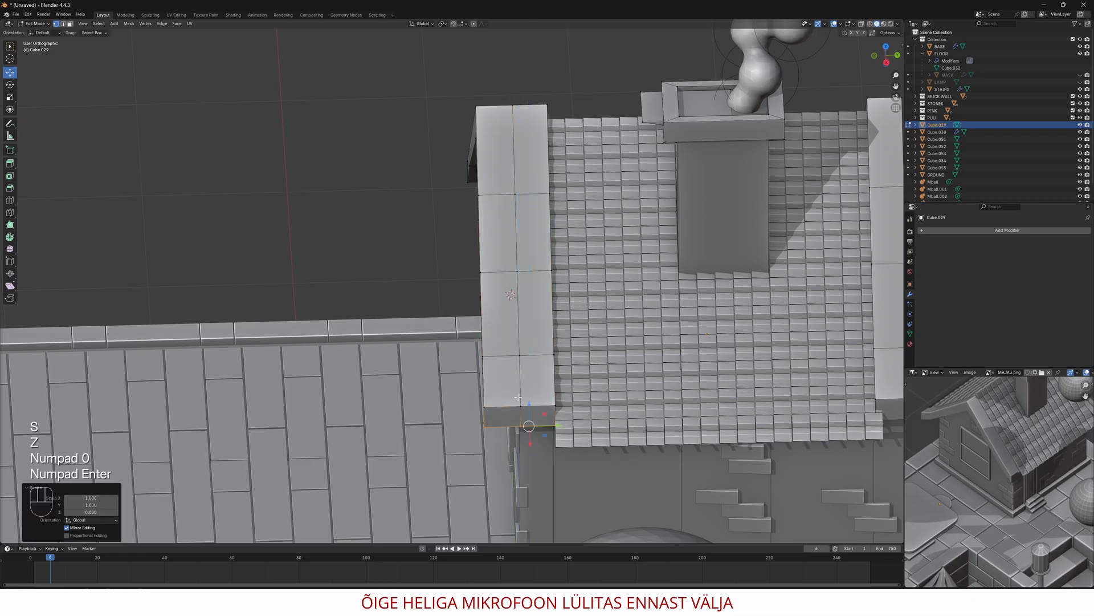
# Select the overhang's front faces and shift them slightly along Y to adjust the overhang's depth
pyautogui.press('Tab')
pyautogui.moveTo(529, 365); pyautogui.dragTo(533, 259, button='middle')
pyautogui.press('Tab')
pyautogui.press('3')
pyautogui.keyDown('shift'); pyautogui.click(490, 200); pyautogui.keyUp('shift')
pyautogui.keyDown('shift'); pyautogui.click(319, 296); pyautogui.keyUp('shift')
pyautogui.moveTo(444, 233); pyautogui.dragTo(437, 230)
pyautogui.press('Tab')
pyautogui.moveTo(433, 243); pyautogui.dragTo(625, 425, button='middle')
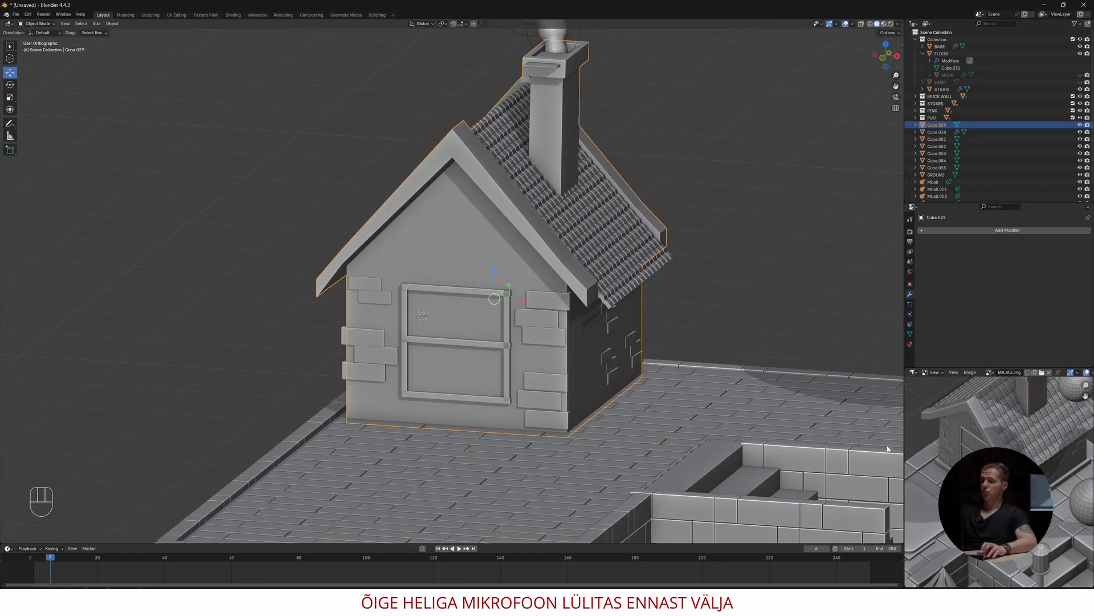
# Add a cube, flatten it along Z and place it under the house as a base slab
pyautogui.hotkey('shift', 'a')
pyautogui.click(437, 428)
pyautogui.press('s')
pyautogui.press('z')
pyautogui.press('KP_7')
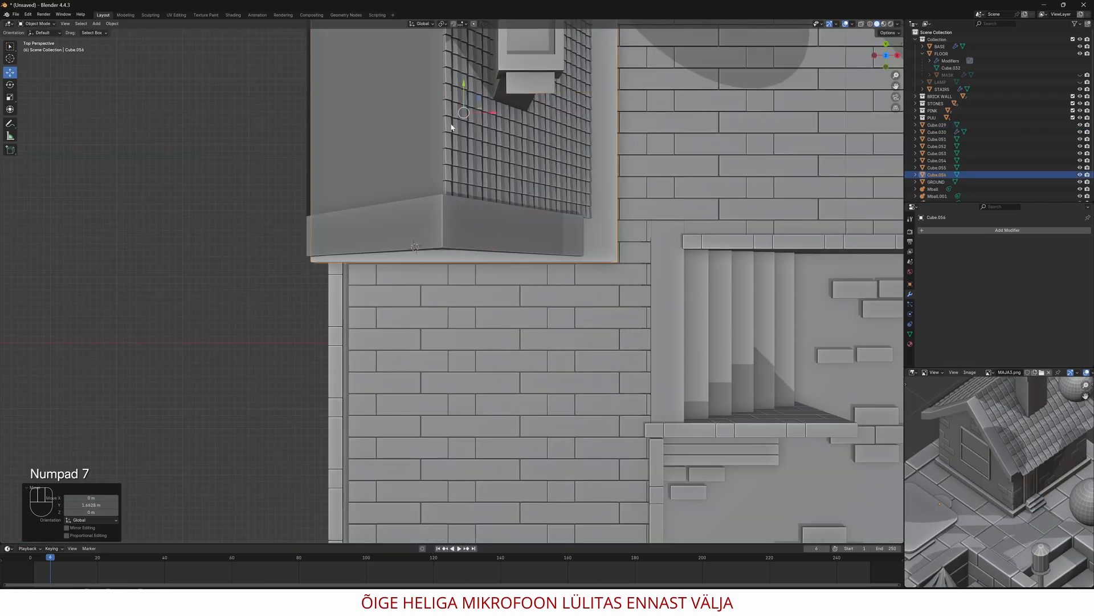
pyautogui.press('KP_5')
pyautogui.moveTo(452, 127); pyautogui.dragTo(500, 415, button='middle')
# Adjust the base slab's faces so it projects slightly beyond the house walls as a low plinth
pyautogui.press('Tab')
pyautogui.moveTo(501, 416); pyautogui.dragTo(479, 411)
pyautogui.moveTo(456, 388); pyautogui.dragTo(471, 415)
pyautogui.moveTo(433, 456); pyautogui.dragTo(453, 436)
pyautogui.moveTo(454, 436); pyautogui.dragTo(478, 394, button='middle')
pyautogui.press('Tab')
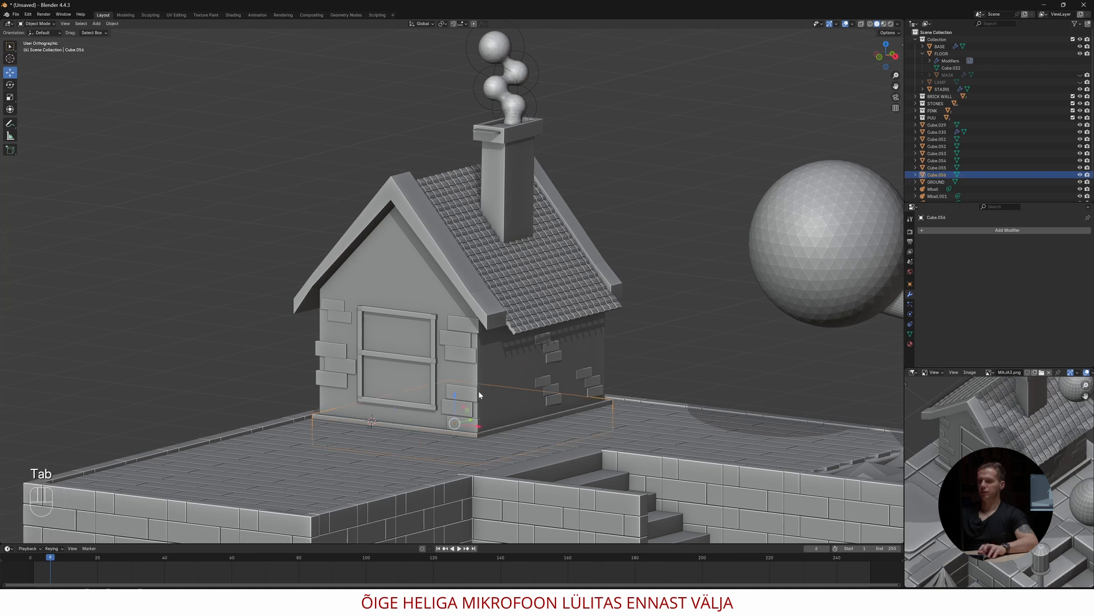
# Move the house, roof tiles, frame bars, plinth, GROUND and smoke metaballs into a new collection named HOUSE, collapse it and check its visibility
pyautogui.click(489, 375)
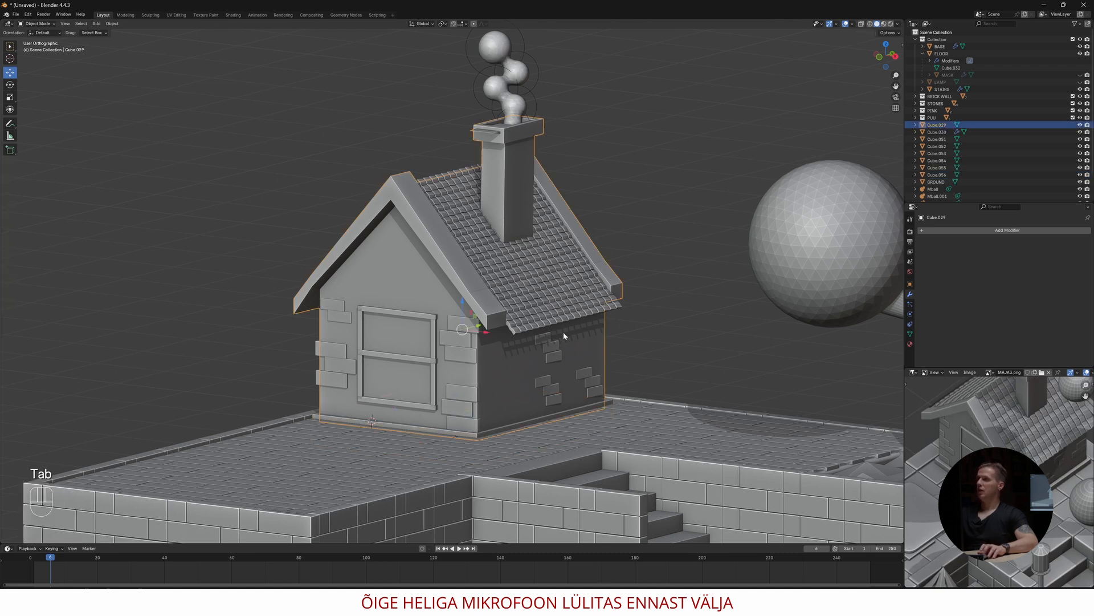
pyautogui.keyDown('shift'); pyautogui.click(939, 182); pyautogui.keyUp('shift')
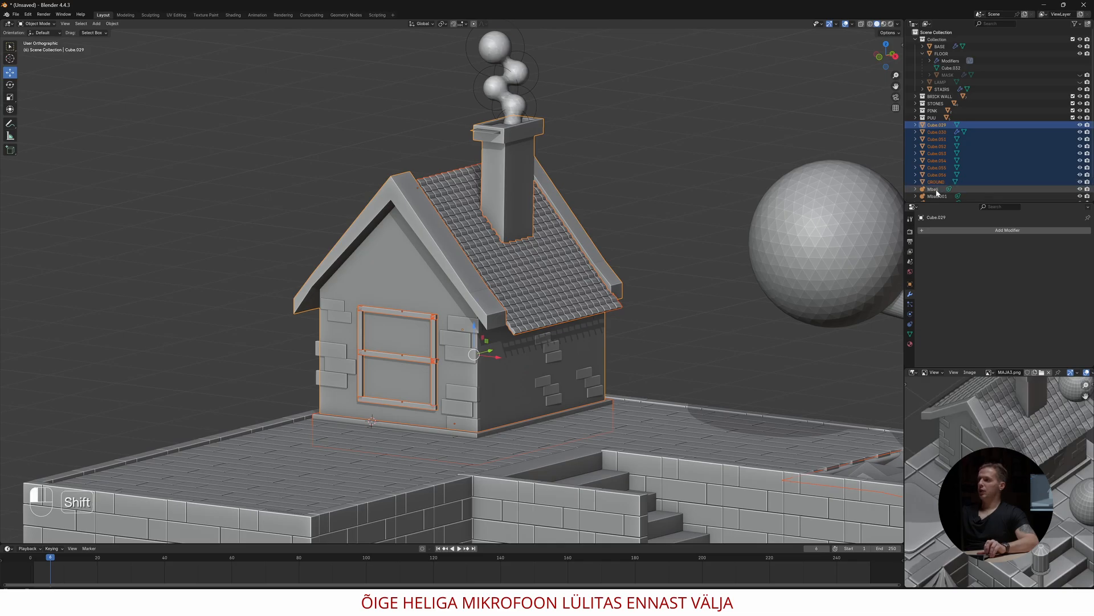
pyautogui.keyDown('shift'); pyautogui.click(936, 190); pyautogui.keyUp('shift')
pyautogui.scroll(-2, 937, 201)
pyautogui.keyDown('shift'); pyautogui.click(935, 180); pyautogui.keyUp('shift')
pyautogui.keyDown('shift'); pyautogui.click(936, 187); pyautogui.keyUp('shift')
pyautogui.keyDown('shift'); pyautogui.click(936, 195); pyautogui.keyUp('shift')
pyautogui.press('m')
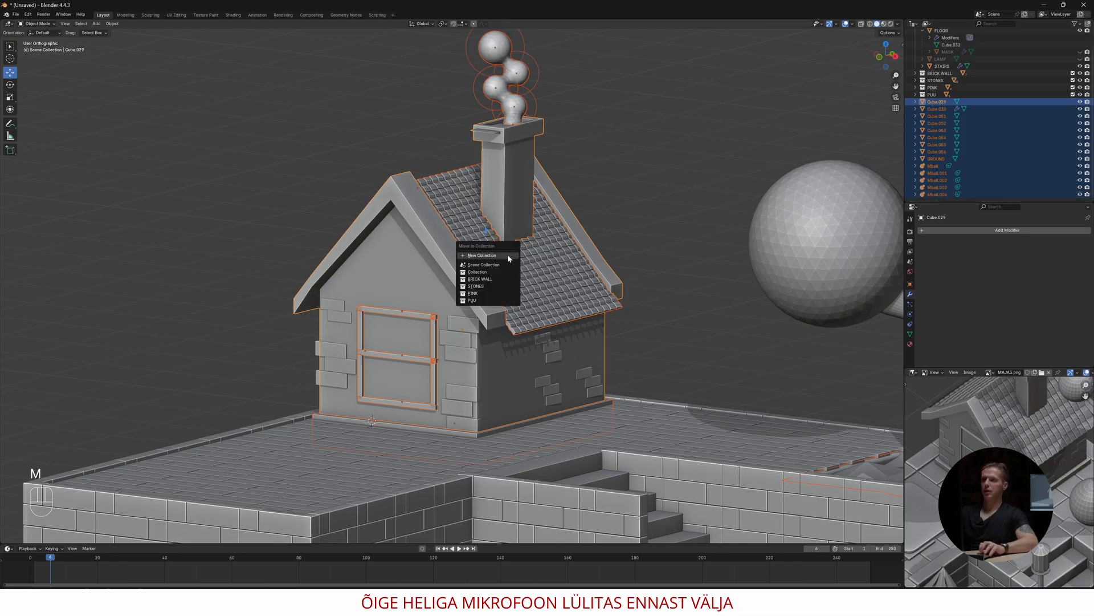
pyautogui.click(507, 254)
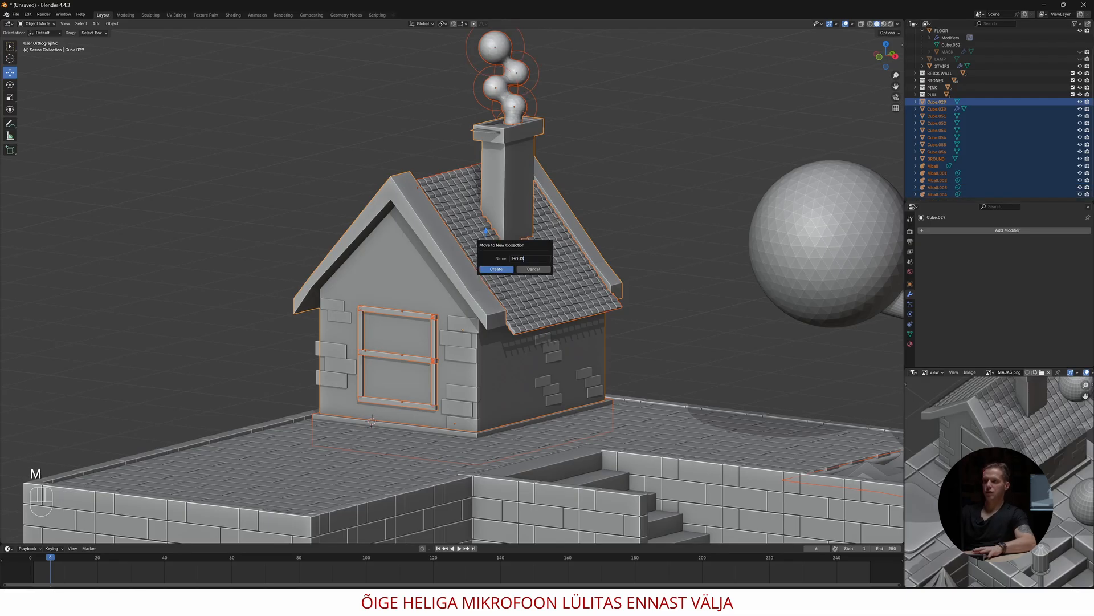
pyautogui.click(496, 269)
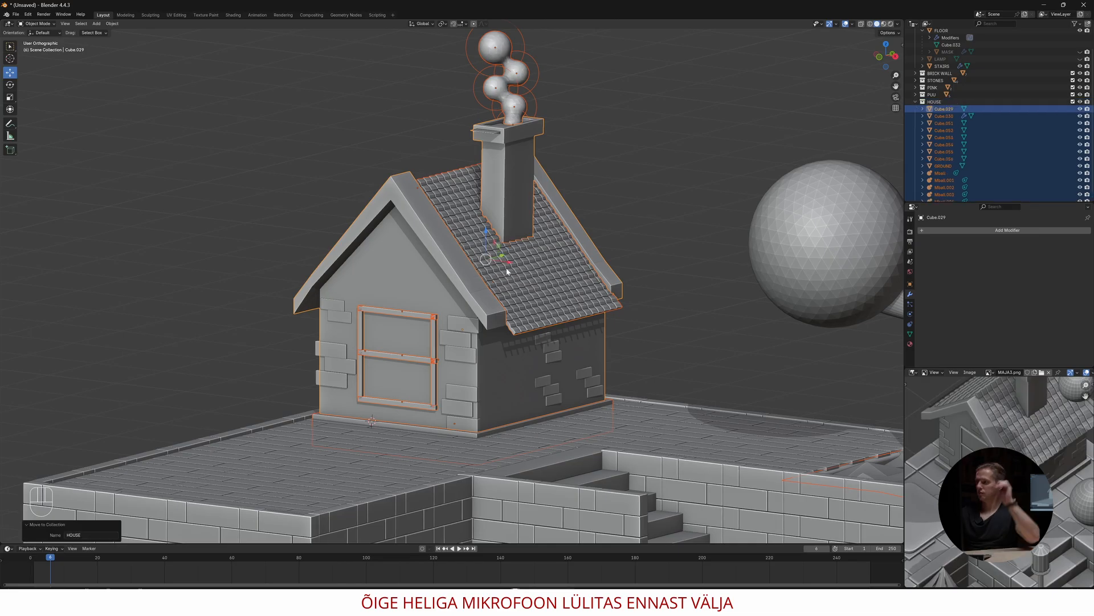
pyautogui.click(915, 102)
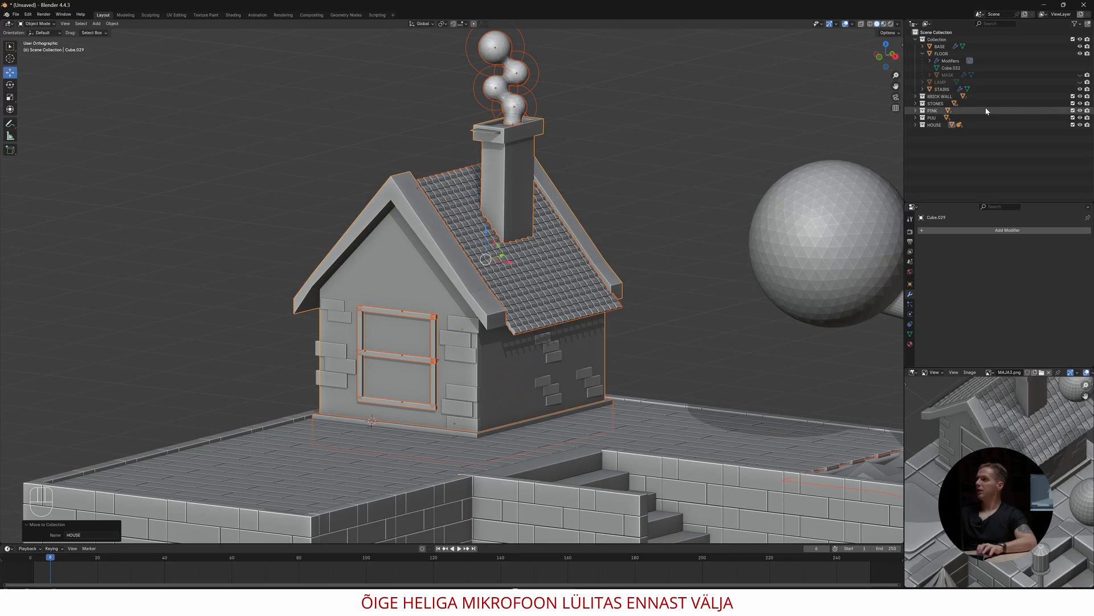
pyautogui.click(1081, 124)
pyautogui.click(1081, 124)
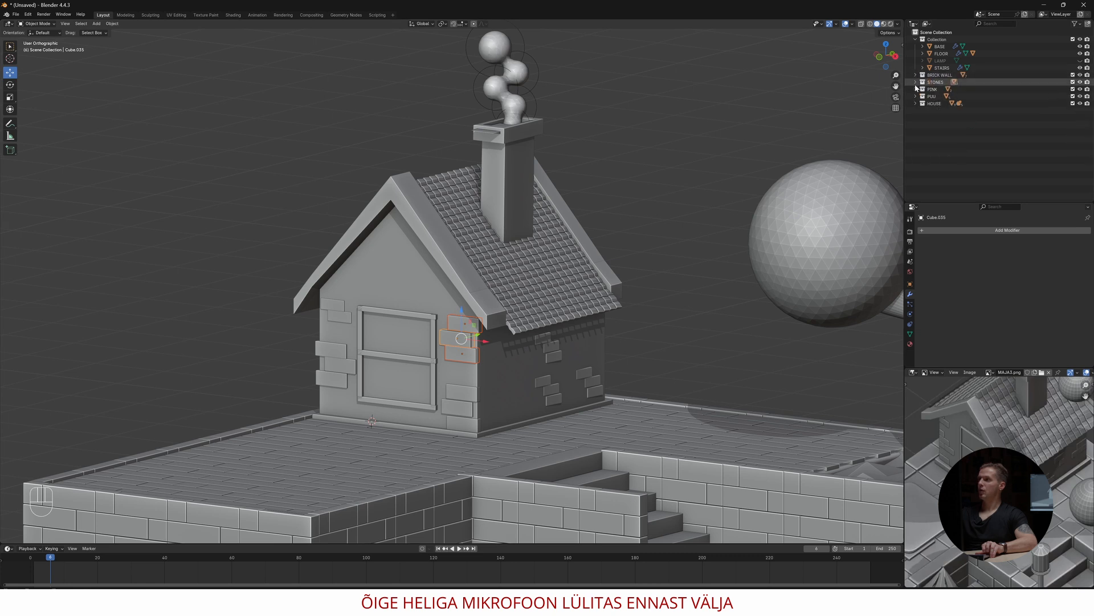
# Select the stones on the house walls and move them from the STONES collection into the HOUSE collection
pyautogui.click(916, 84)
pyautogui.scroll(-10, 979, 173)
pyautogui.scroll(-5, 973, 165)
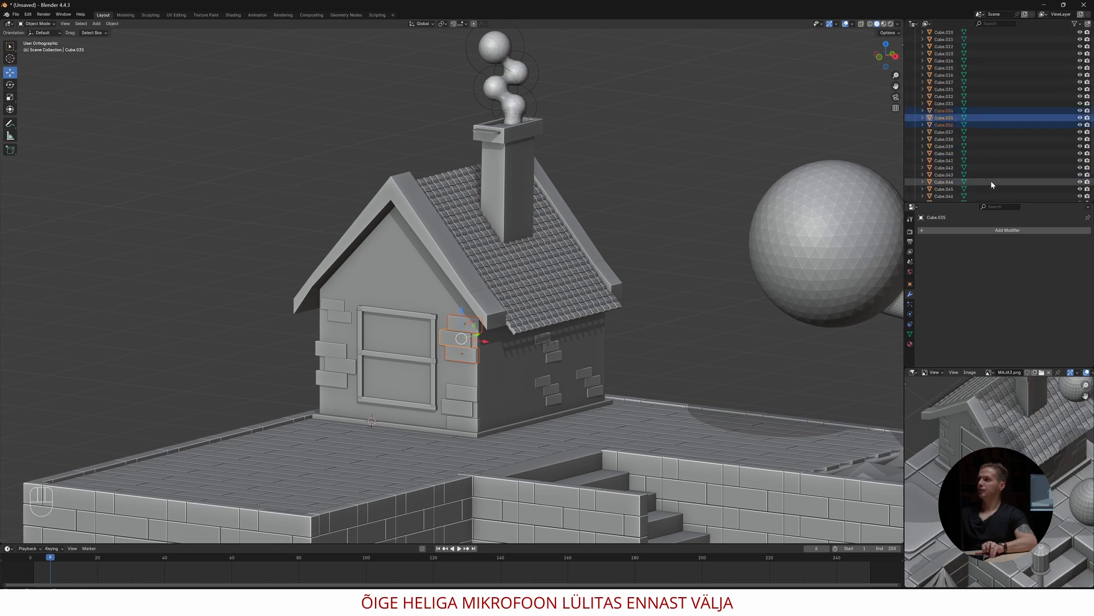
pyautogui.keyDown('shift'); pyautogui.click(464, 398); pyautogui.keyUp('shift')
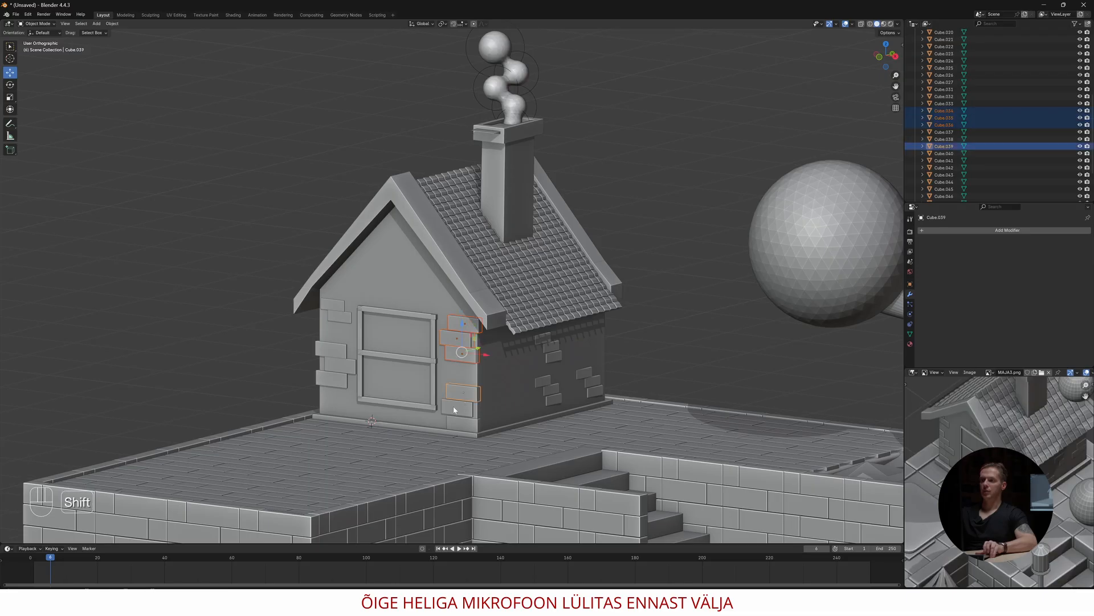
pyautogui.keyDown('shift'); pyautogui.click(455, 413); pyautogui.keyUp('shift')
pyautogui.keyDown('shift'); pyautogui.click(457, 422); pyautogui.keyUp('shift')
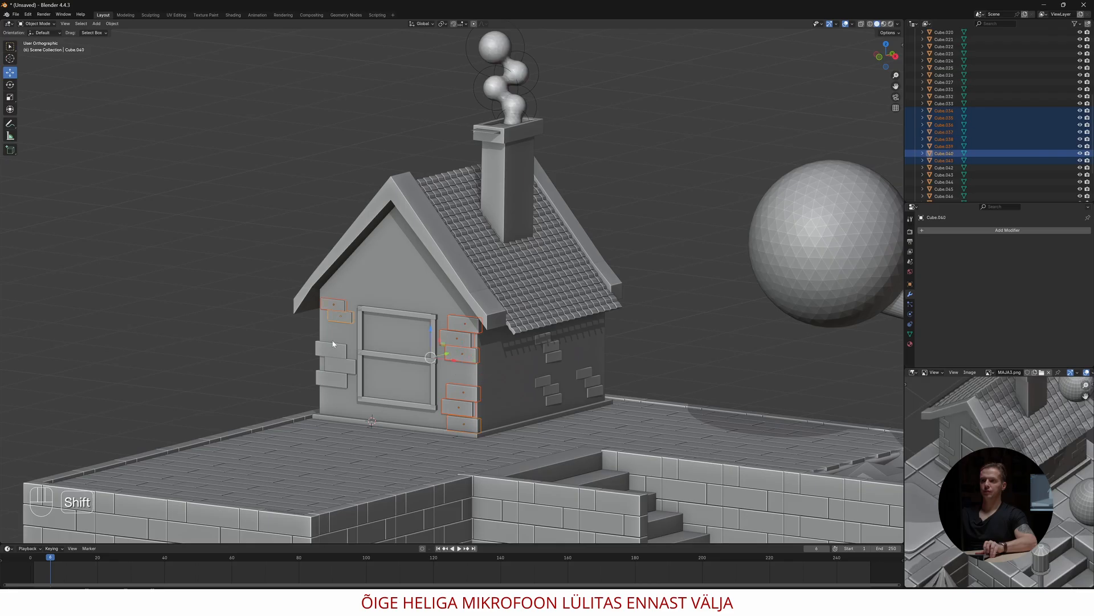
pyautogui.click(333, 378)
# Add a cube near the house's side wall and raise it about 0.74 m along Z
pyautogui.scroll(2, 490, 308)
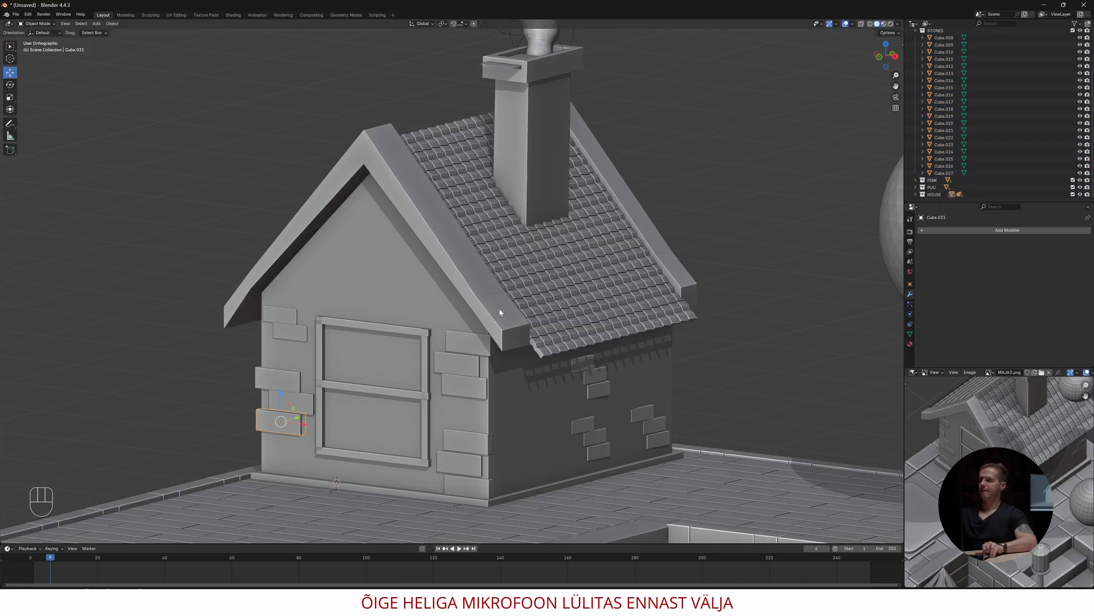
pyautogui.scroll(2, 611, 412)
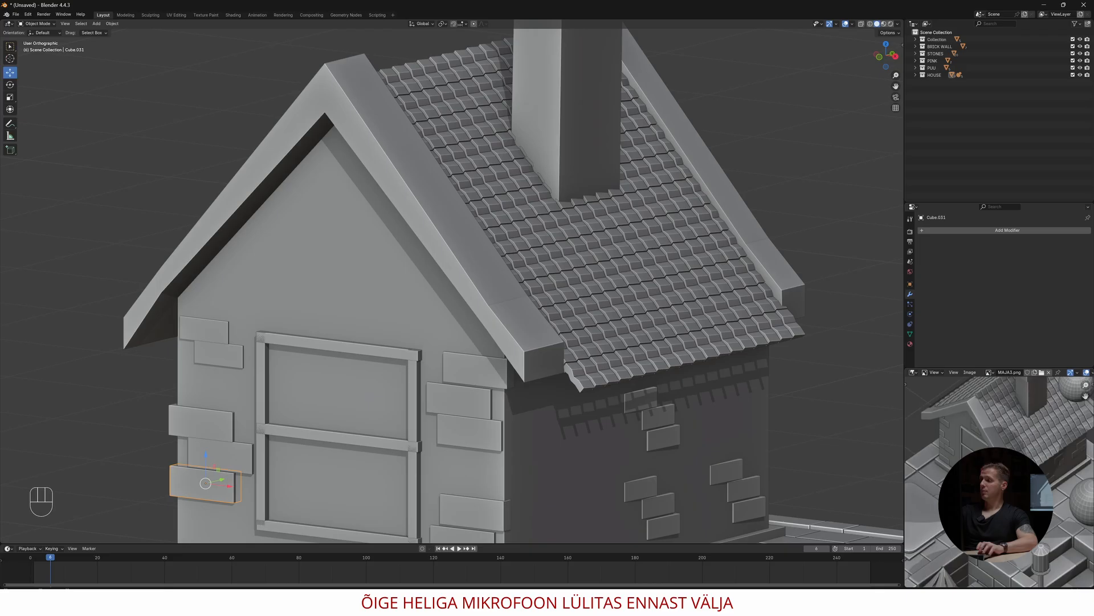
pyautogui.hotkey('shift', 'a')
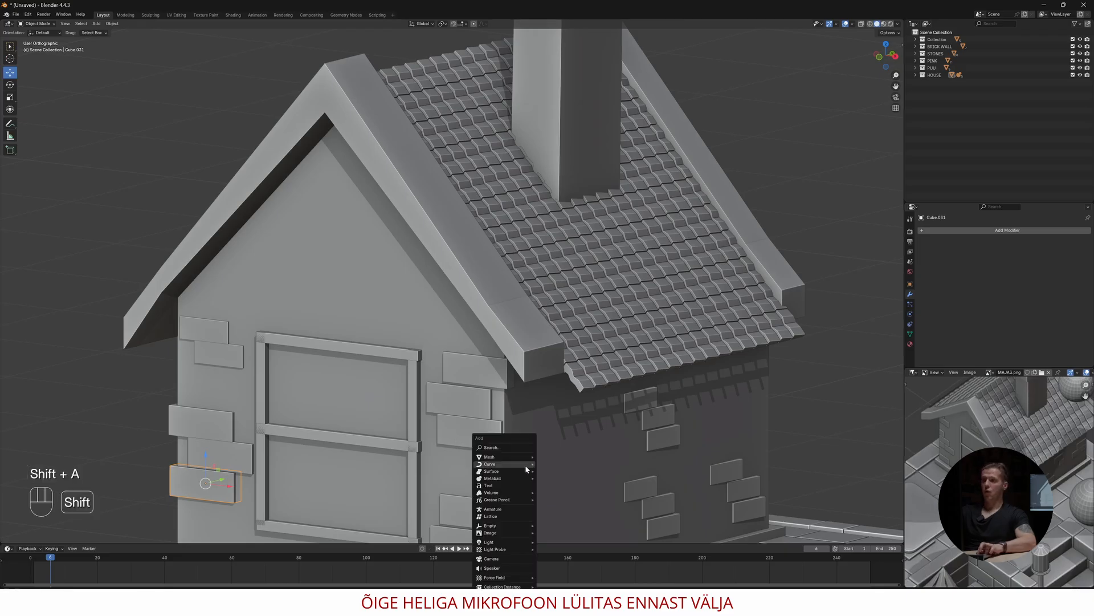
pyautogui.moveTo(510, 456)
pyautogui.click(556, 463)
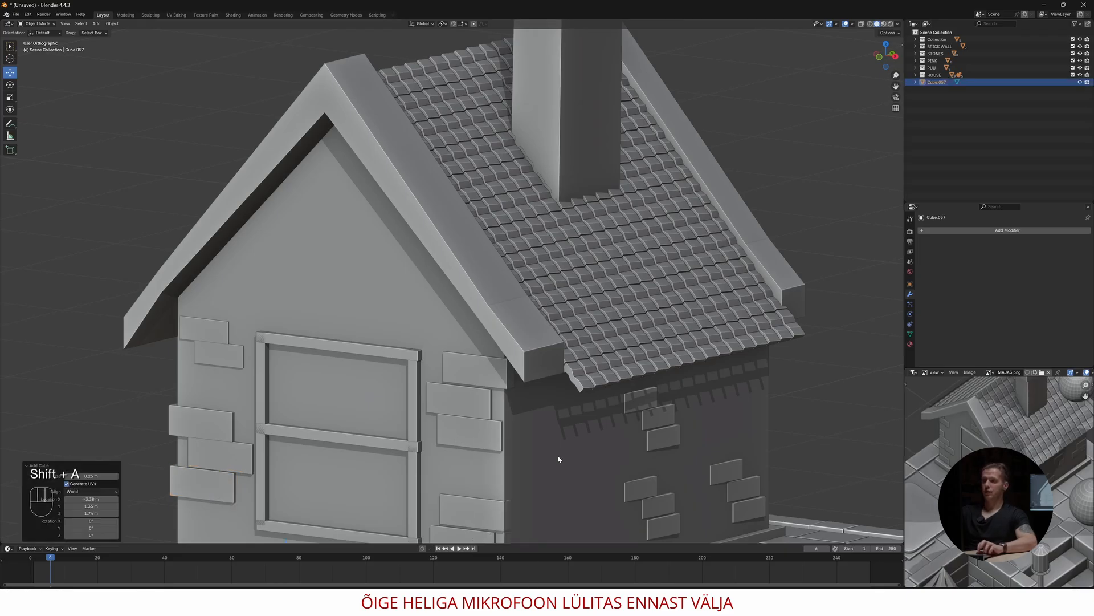
pyautogui.scroll(-5, 558, 450)
pyautogui.moveTo(409, 400); pyautogui.dragTo(487, 335)
# Scale the cube separately along X, Y and Z into a tall, thin door slab
pyautogui.press('s')
pyautogui.press('x')
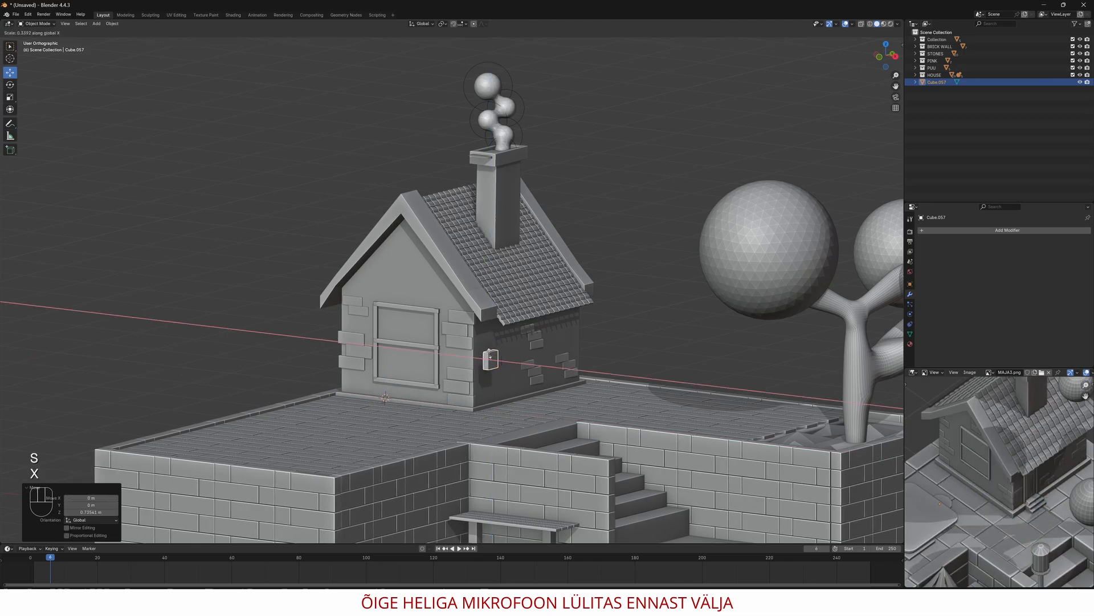
pyautogui.moveTo(495, 349); pyautogui.dragTo(429, 352, button='middle')
pyautogui.press('s')
pyautogui.press('y')
pyautogui.press('s')
pyautogui.press('z')
pyautogui.click(401, 388)
pyautogui.scroll(3, 400, 380)
pyautogui.press('s')
pyautogui.press('z')
pyautogui.click(495, 345)
# Position the door slab on the side wall near the front corner, adjust its height and scale its width along Y
pyautogui.moveTo(495, 345); pyautogui.dragTo(557, 393, button='middle')
pyautogui.moveTo(557, 399); pyautogui.dragTo(535, 396)
pyautogui.press('KP_1')
pyautogui.moveTo(531, 322); pyautogui.dragTo(531, 335)
pyautogui.moveTo(531, 335); pyautogui.dragTo(458, 383, button='middle')
pyautogui.press('s')
pyautogui.press('y')
pyautogui.click(402, 387)
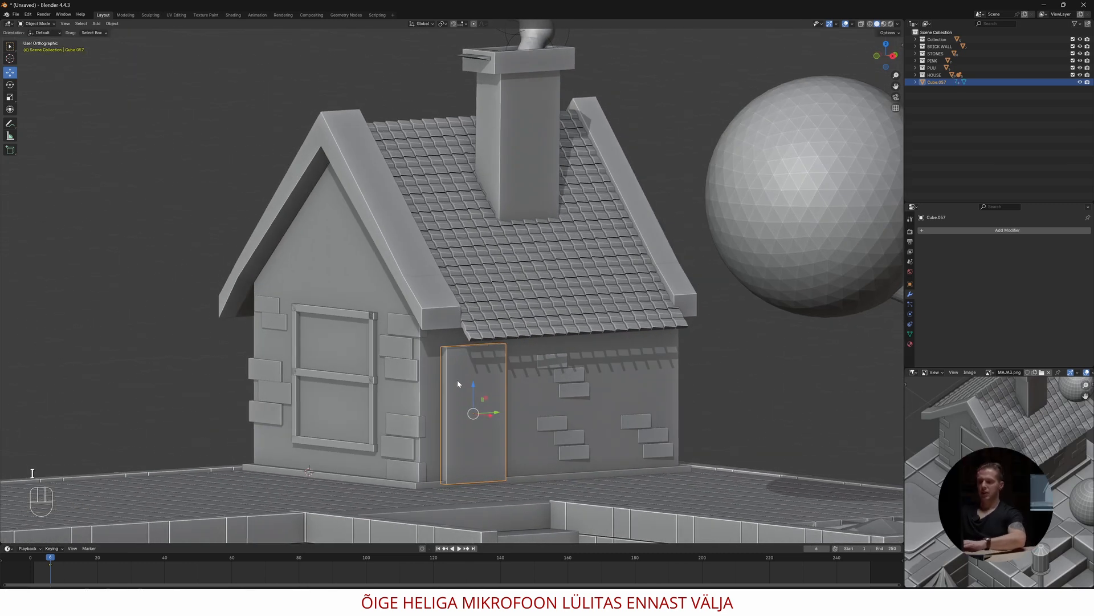
# Inset the door slab's outer face and extrude it about 0.038 m inward to leave a raised door frame
pyautogui.press('Tab')
pyautogui.press('i')
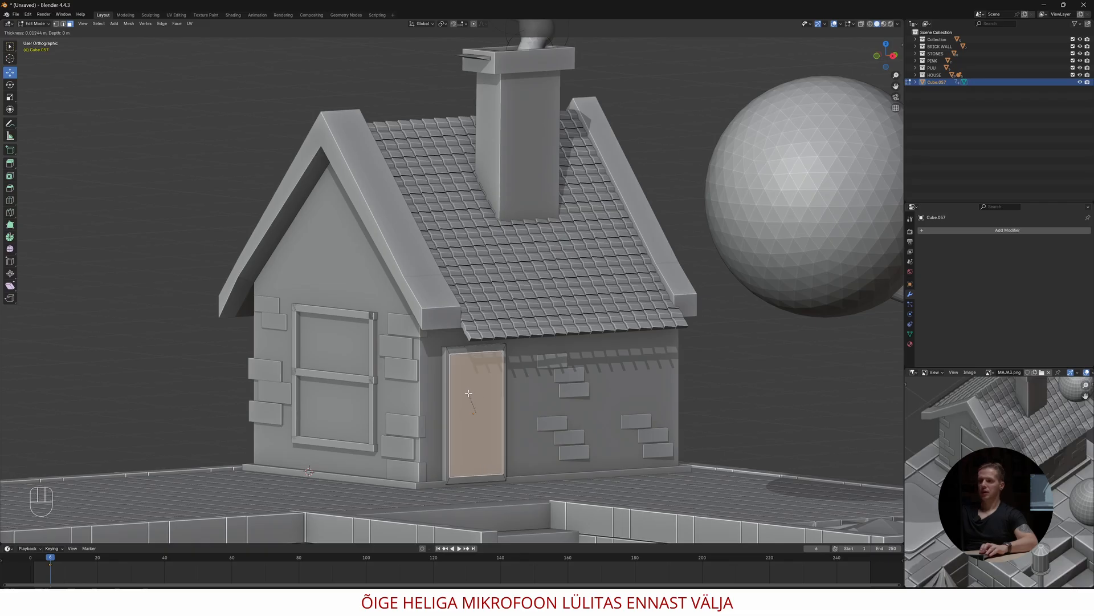
pyautogui.click(469, 391)
pyautogui.scroll(4, 468, 408)
pyautogui.keyDown('shift'); pyautogui.moveTo(466, 425); pyautogui.dragTo(421, 166, button='middle'); pyautogui.keyUp('shift')
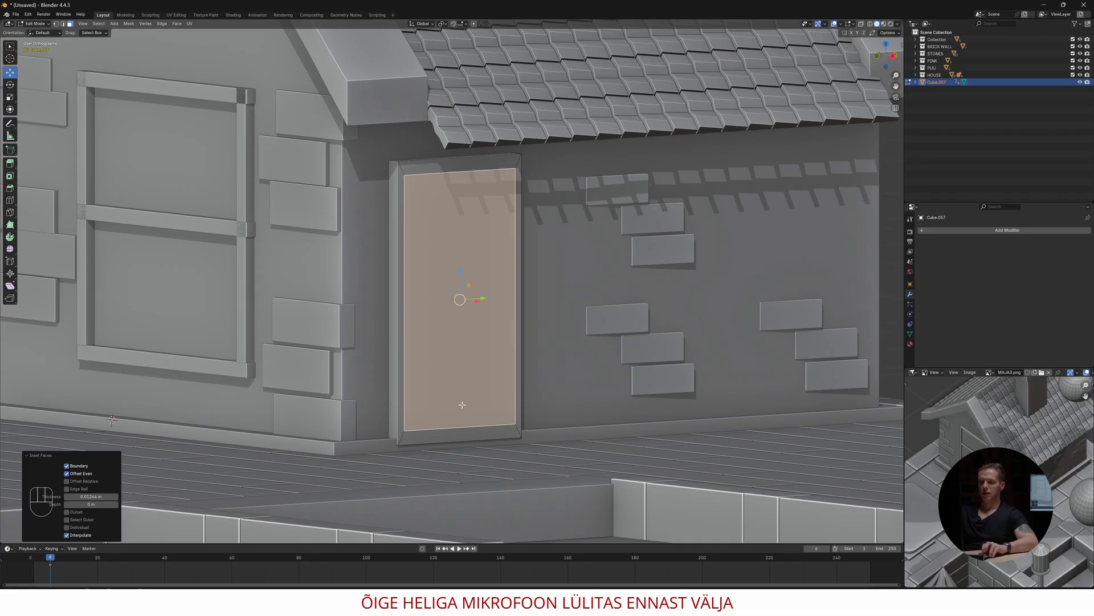
pyautogui.press('e')
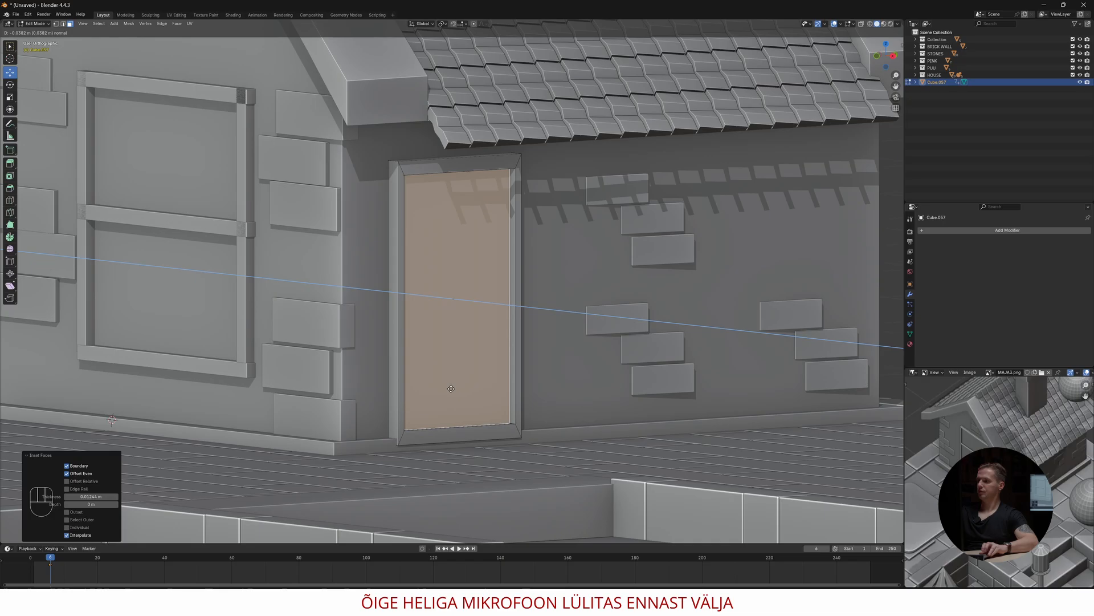
pyautogui.click(451, 388)
pyautogui.scroll(-2, 490, 310)
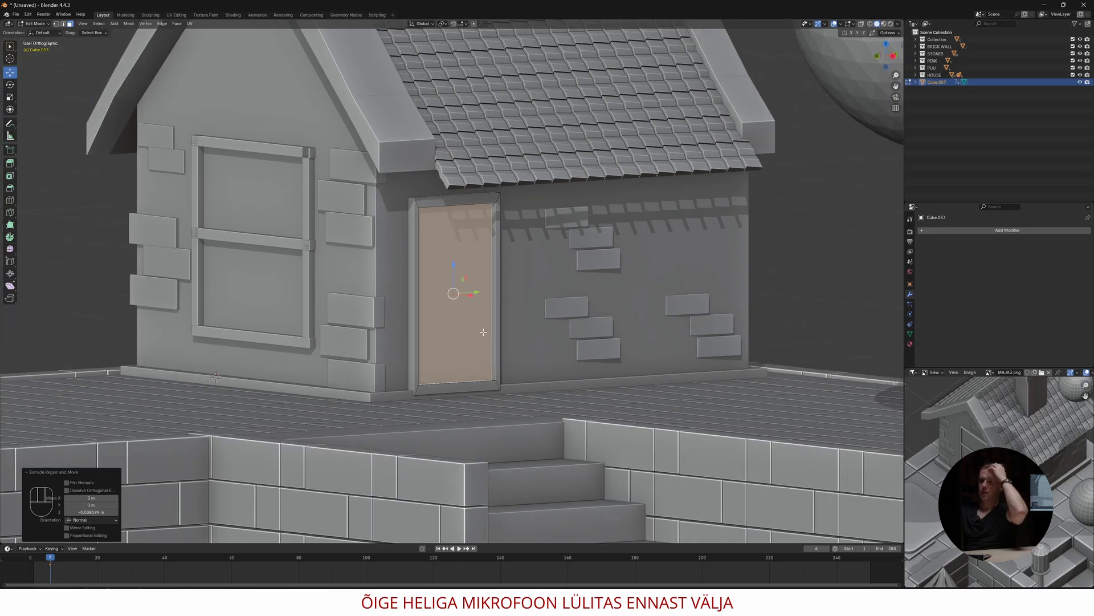
# Raise the door along Z and extrude the lower frame face outward about 0.14 m as a doorstep
pyautogui.press('Tab')
pyautogui.moveTo(449, 276); pyautogui.dragTo(447, 259)
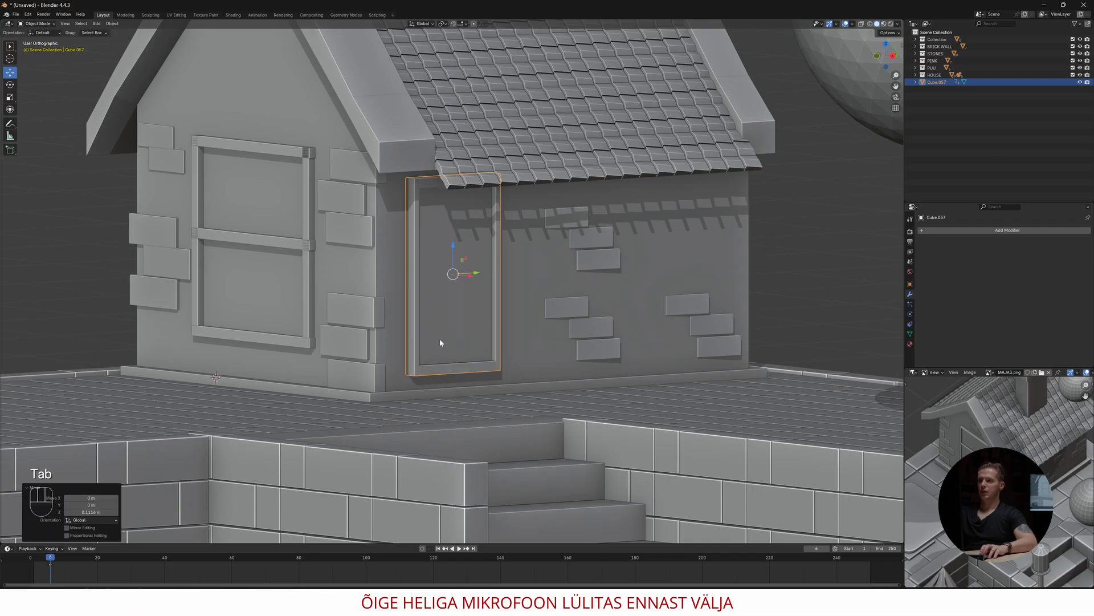
pyautogui.press('Tab')
pyautogui.click(438, 370)
pyautogui.press('e')
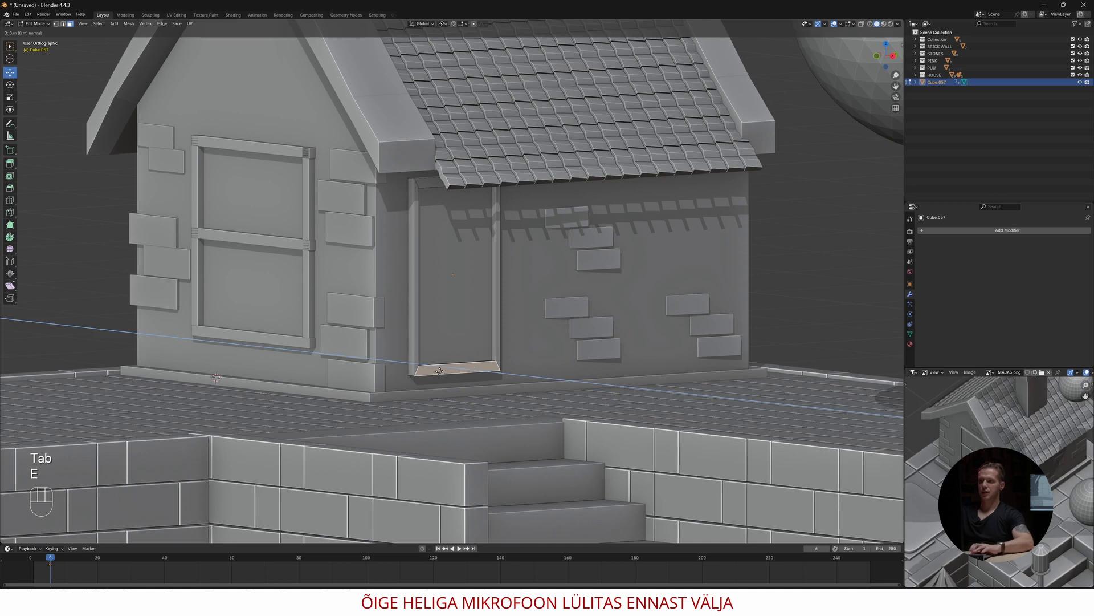
pyautogui.click(452, 375)
# Extrude the doorstep block further to build small stairs down to the terrace
pyautogui.moveTo(432, 385); pyautogui.dragTo(457, 361, button='middle')
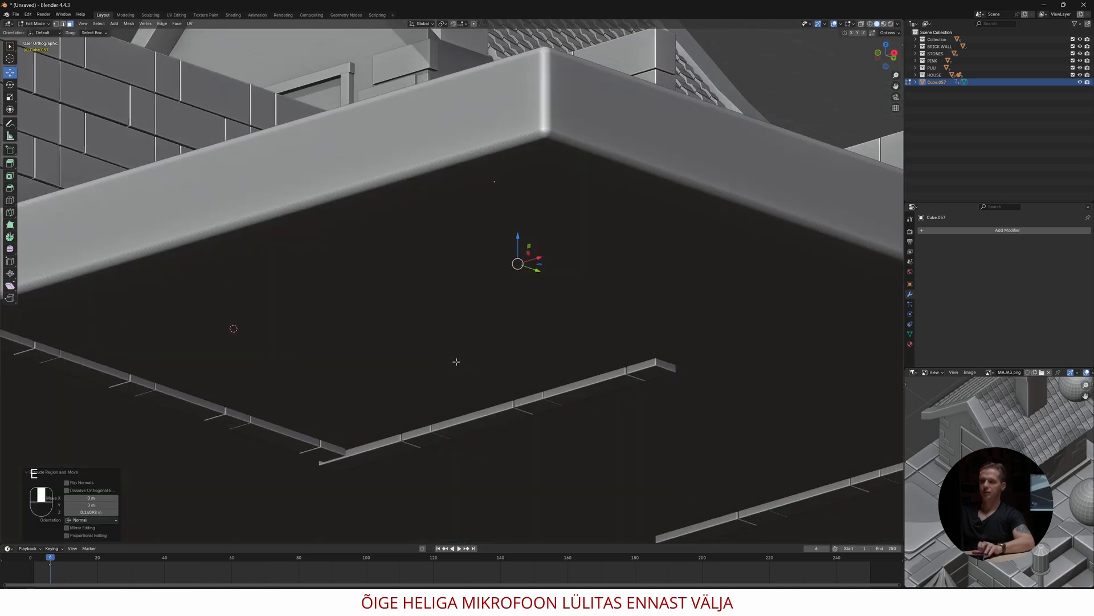
pyautogui.press('KP_Divide')
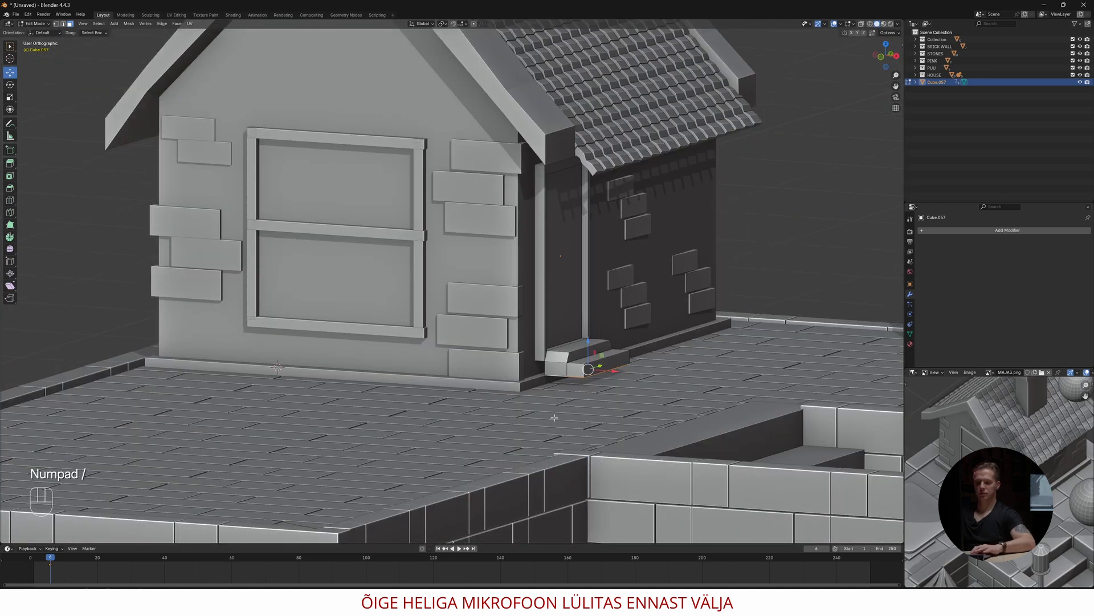
pyautogui.press('e')
pyautogui.click(570, 393)
pyautogui.scroll(-3, 572, 365)
pyautogui.moveTo(587, 348)
pyautogui.mouseDown(button='middle')
pyautogui.moveTo(573, 357)
pyautogui.moveTo(587, 379)
pyautogui.moveTo(581, 362)
pyautogui.mouseUp(button='middle')
# Leave Edit Mode and nudge the window frame's vertical bar nearest the door slightly along X
pyautogui.press('Tab')
pyautogui.click(425, 268)
pyautogui.moveTo(455, 272); pyautogui.dragTo(457, 273)
pyautogui.scroll(-6, 452, 280)
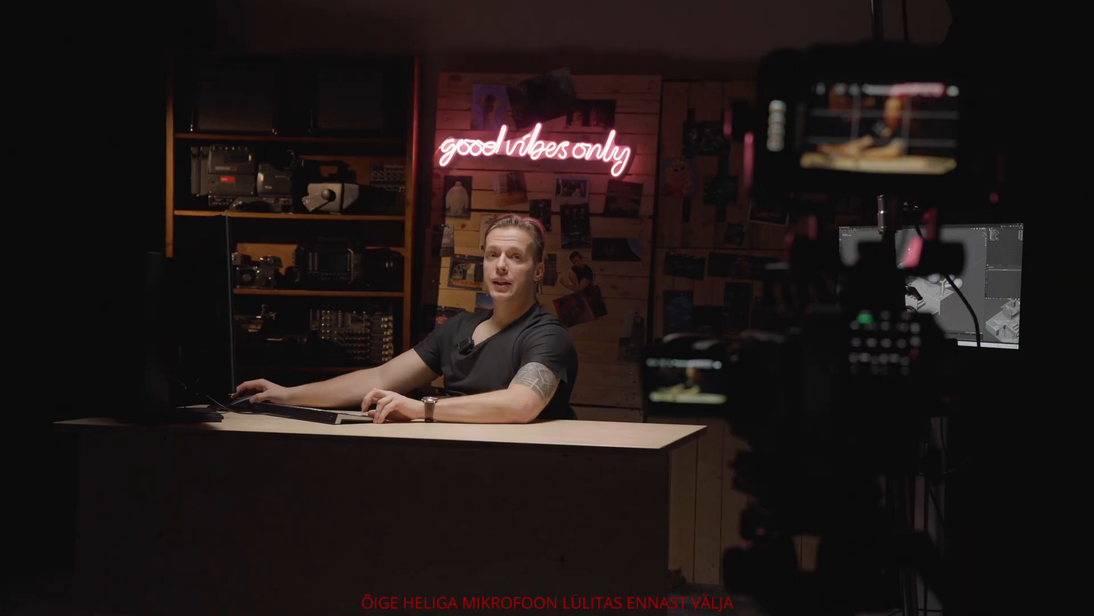
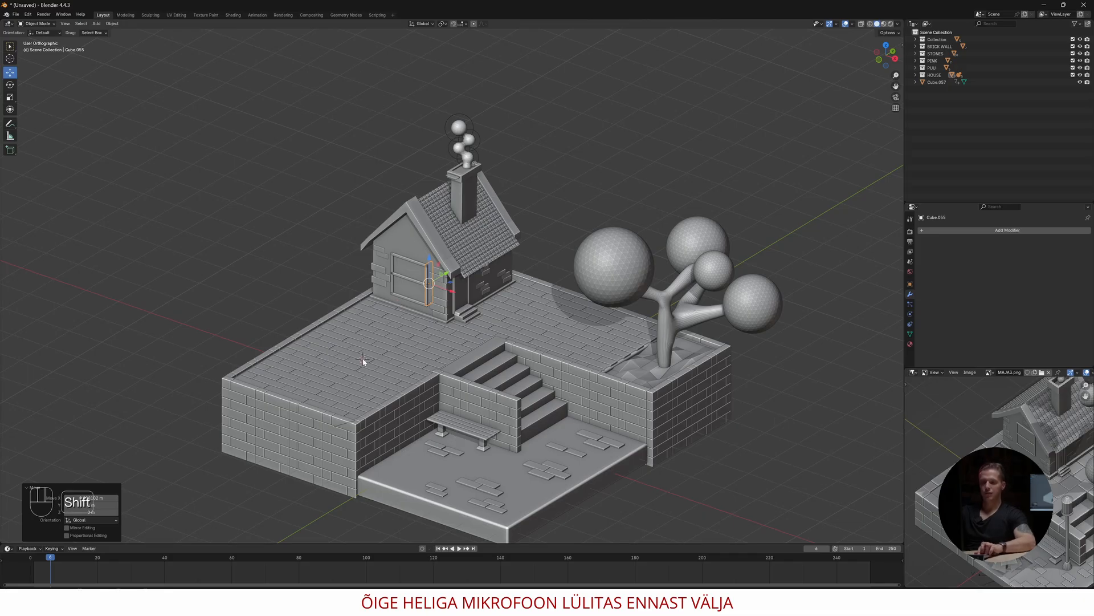
# Add a cube in front of the house, scale it down, flatten it along Z and raise it about 0.5 m above the terrace
pyautogui.hotkey('shift', 'a')
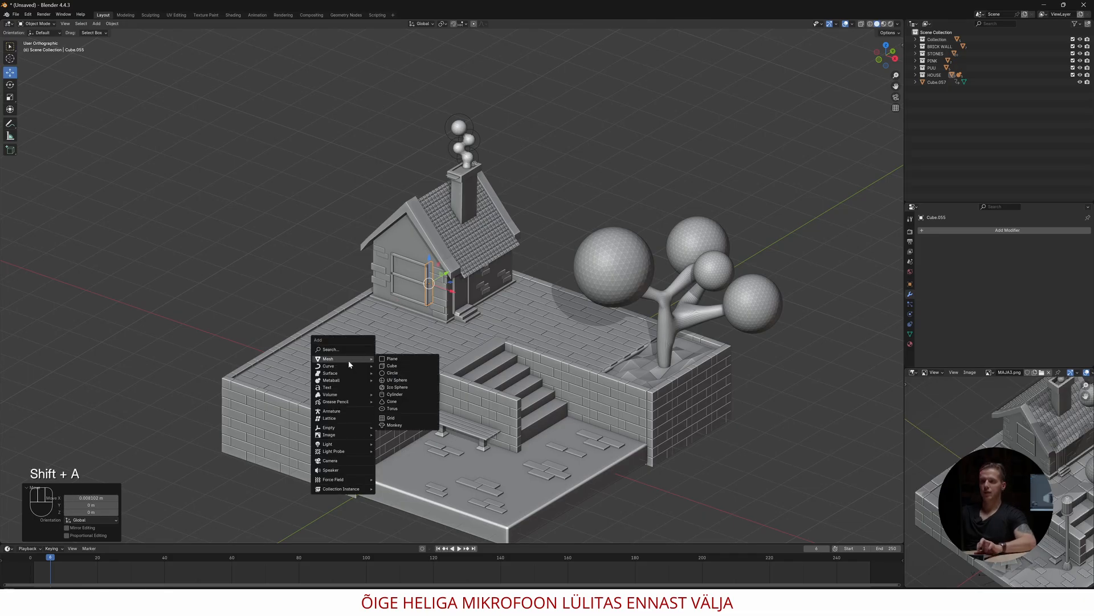
pyautogui.click(393, 365)
pyautogui.scroll(4, 363, 357)
pyautogui.moveTo(340, 399)
pyautogui.mouseDown(button='middle')
pyautogui.moveTo(361, 391)
pyautogui.moveTo(351, 392)
pyautogui.mouseUp(button='middle')
pyautogui.press('s')
pyautogui.click(440, 365)
pyautogui.press('s')
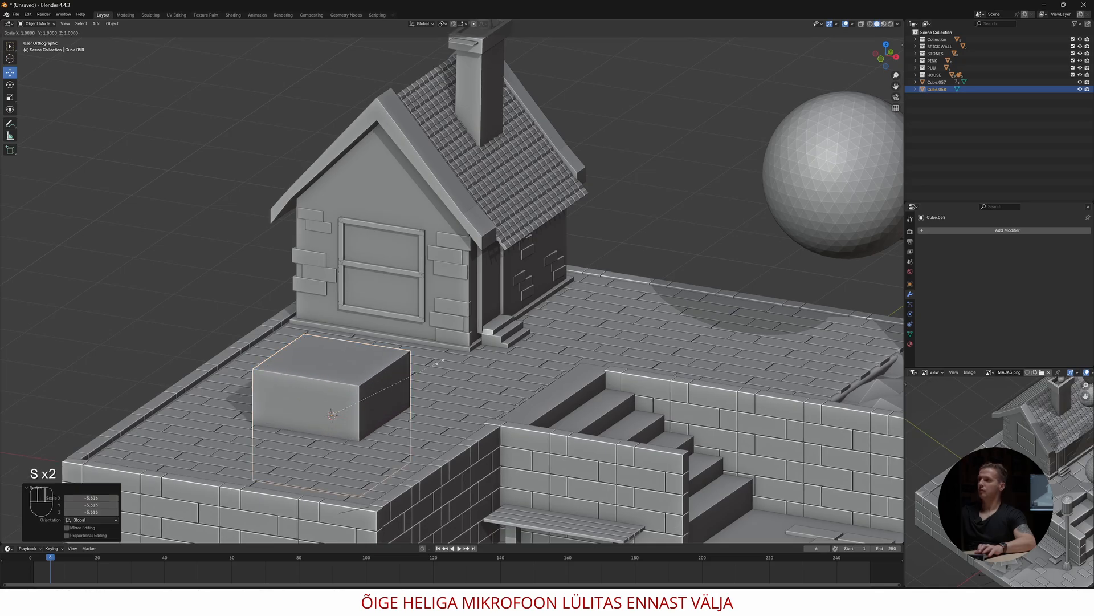
pyautogui.press('z')
pyautogui.click(336, 388)
pyautogui.moveTo(332, 401); pyautogui.dragTo(332, 363)
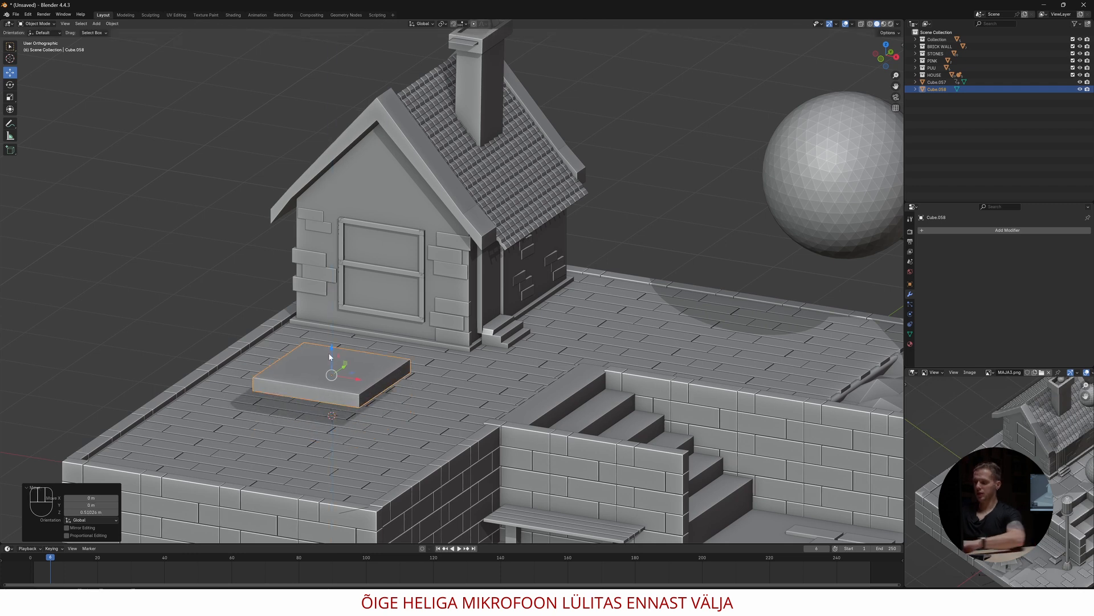
# In top view, shift the flat slab along X toward the terrace's outer edge, resize it and stretch it along Y
pyautogui.press('KP_7')
pyautogui.scroll(-2, 524, 424)
pyautogui.scroll(-1, 524, 424)
pyautogui.keyDown('shift'); pyautogui.scroll(-2, 521, 420); pyautogui.keyUp('shift')
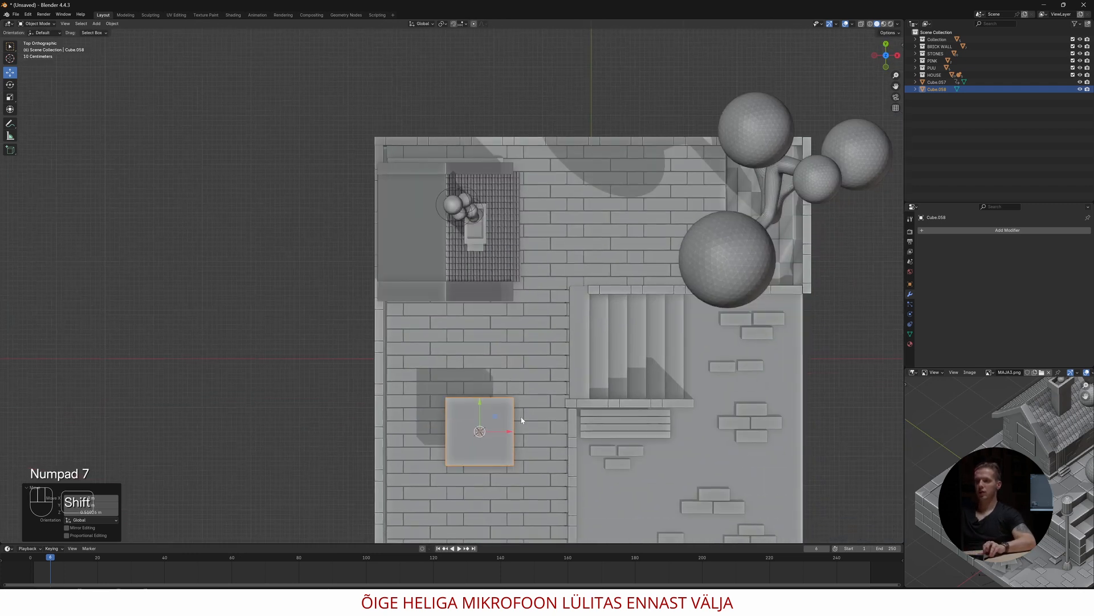
pyautogui.moveTo(510, 433); pyautogui.dragTo(470, 423)
pyautogui.press('s')
pyautogui.press('s')
pyautogui.moveTo(491, 478); pyautogui.dragTo(484, 443, button='middle')
pyautogui.press('s')
pyautogui.press('y')
pyautogui.click(491, 480)
# Enter Edit Mode on the slab and select its four vertical corner edges
pyautogui.moveTo(491, 480); pyautogui.dragTo(449, 332, button='middle')
pyautogui.press('KP_5')
pyautogui.press('Tab')
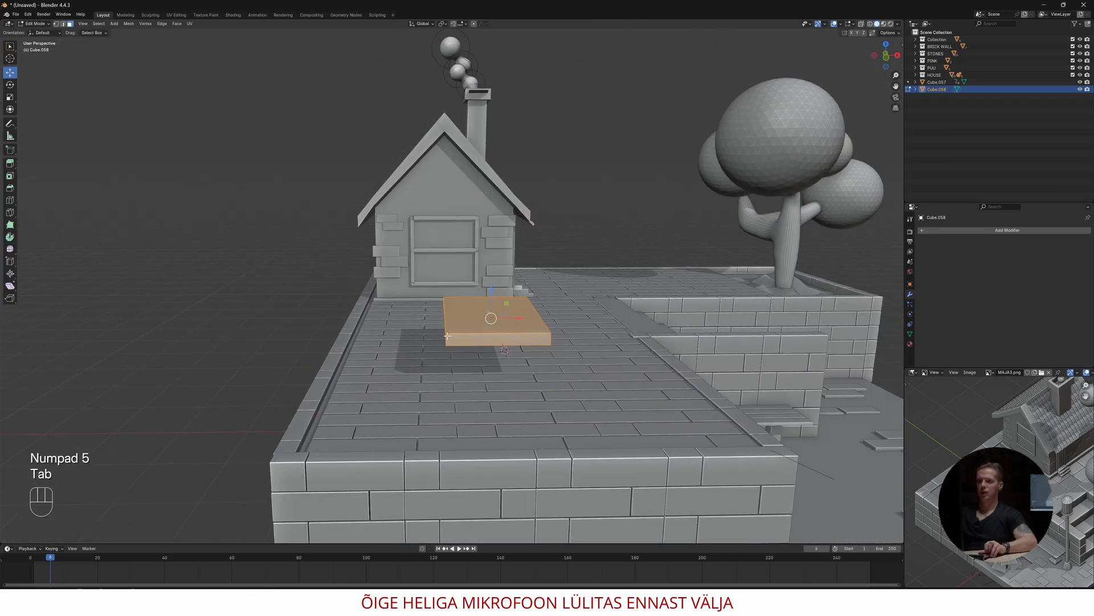
pyautogui.press('2')
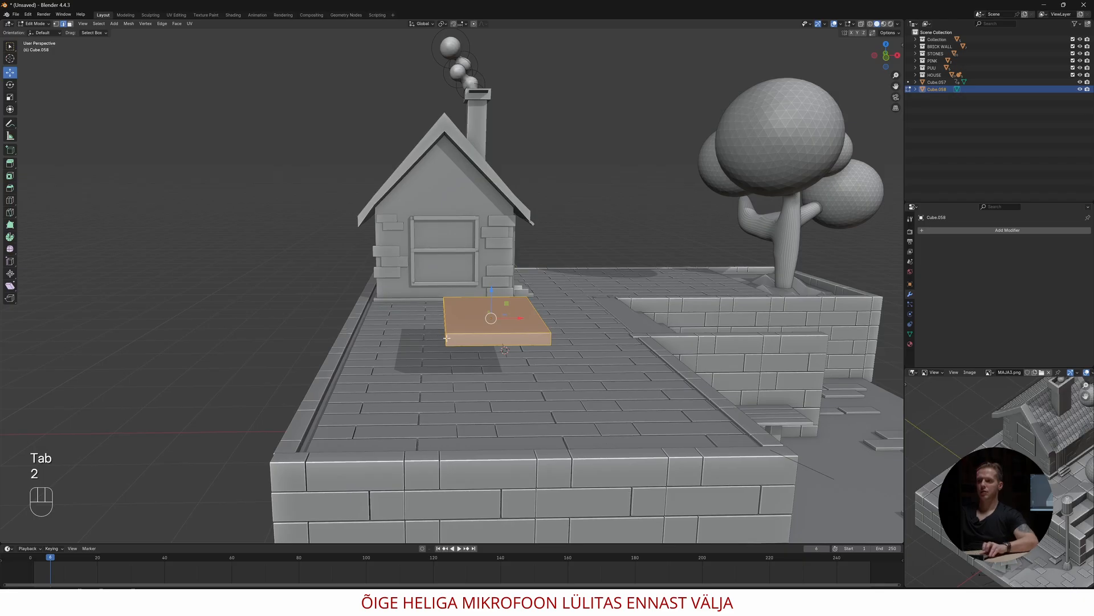
pyautogui.click(447, 338)
pyautogui.moveTo(552, 338); pyautogui.dragTo(607, 297, button='middle')
pyautogui.moveTo(687, 284); pyautogui.dragTo(561, 302, button='middle')
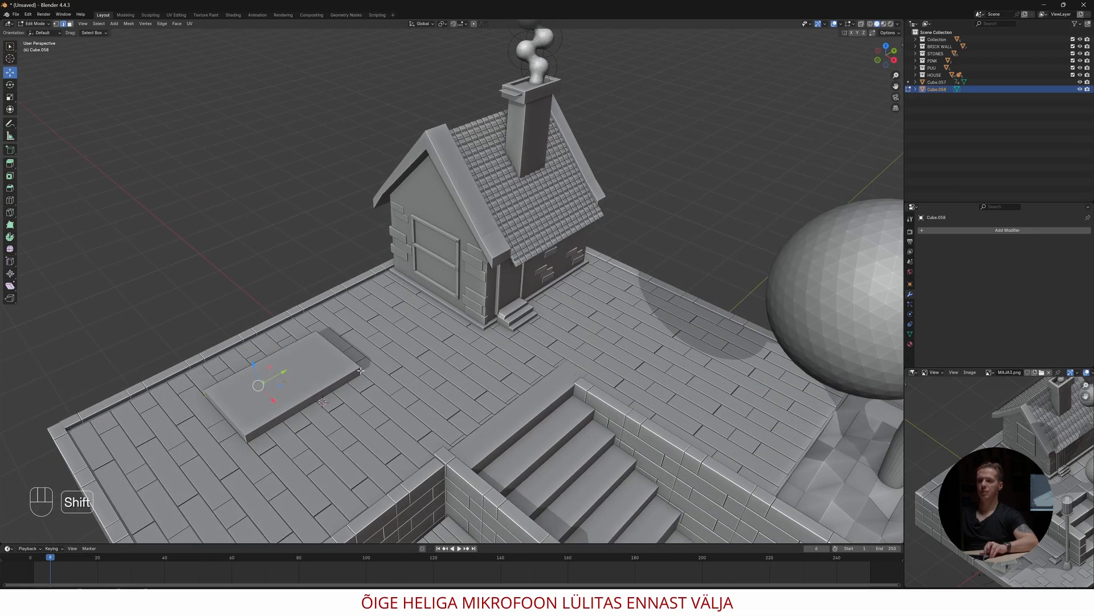
# Cancel a trial bevel of the corner edges and apply the slab's scale
pyautogui.hotkey('ctrl', 'b')
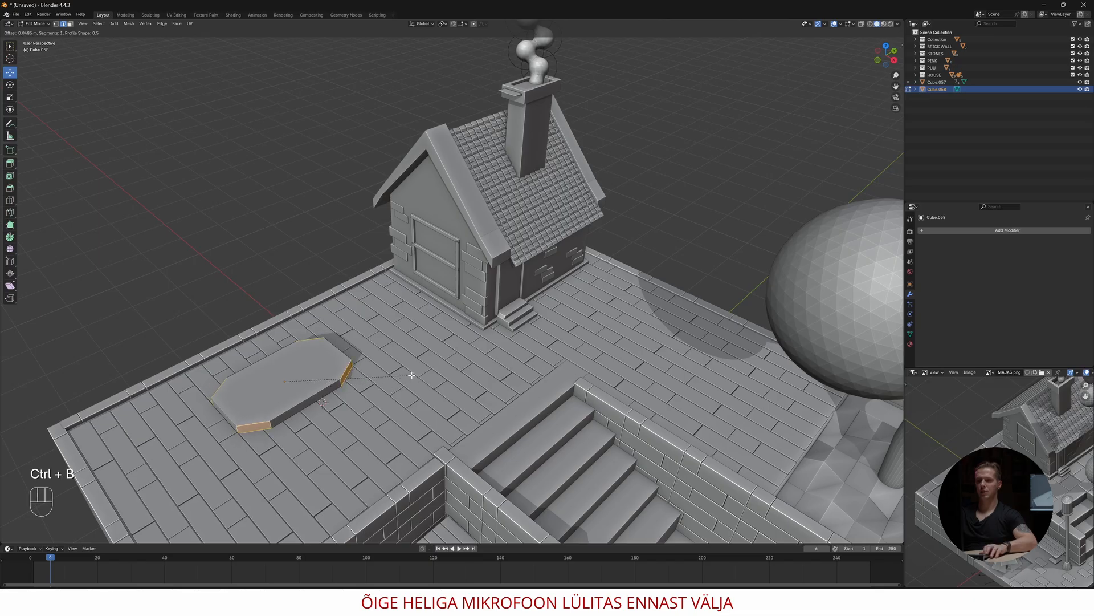
pyautogui.press('Escape')
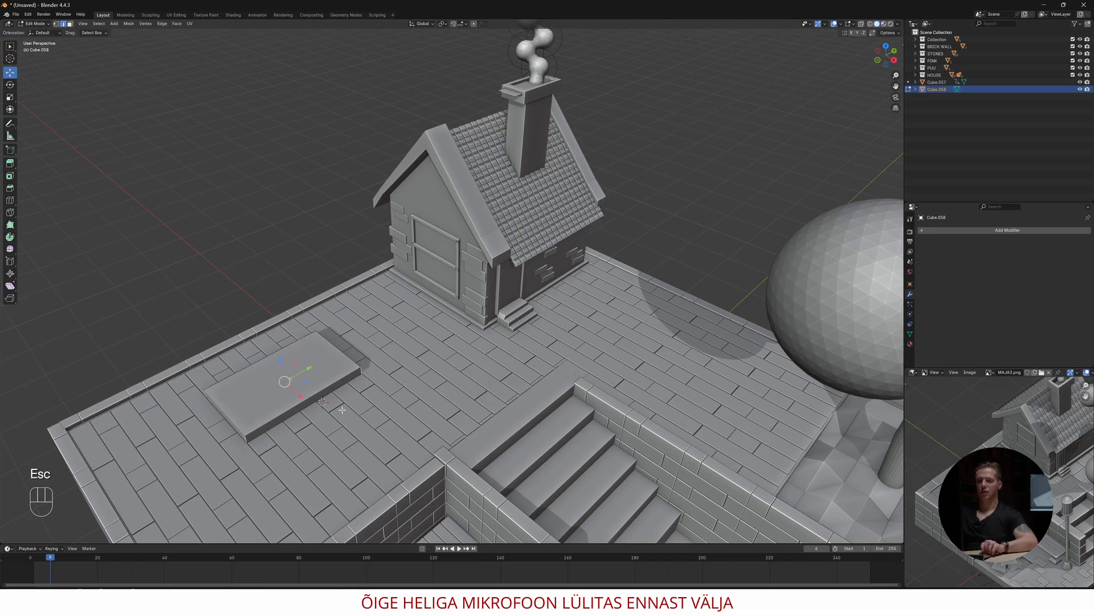
pyautogui.press('Tab')
pyautogui.hotkey('ctrl', 'a')
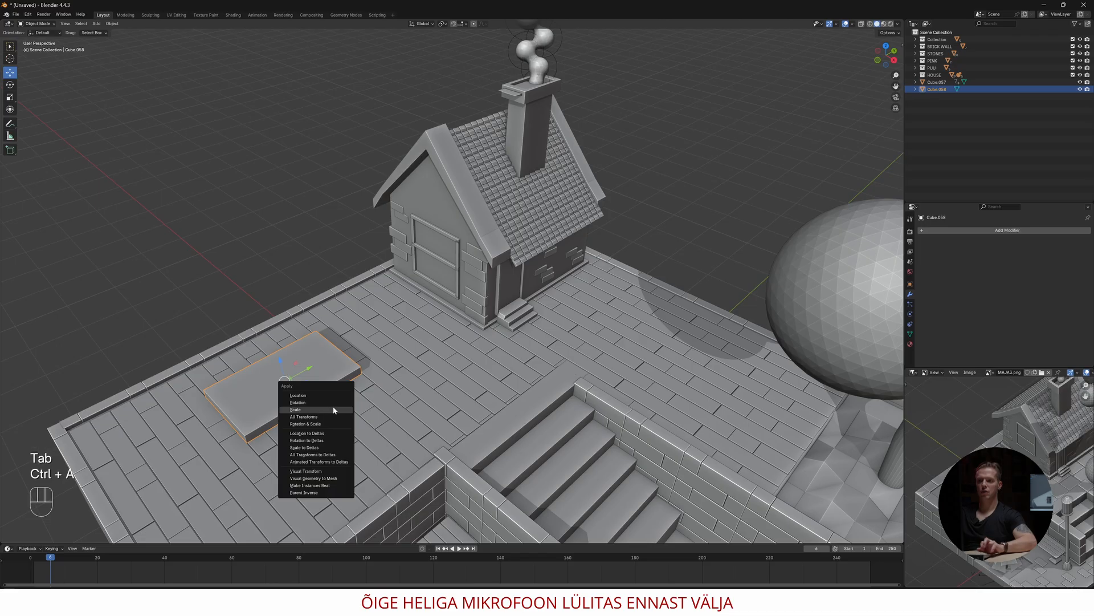
pyautogui.click(318, 408)
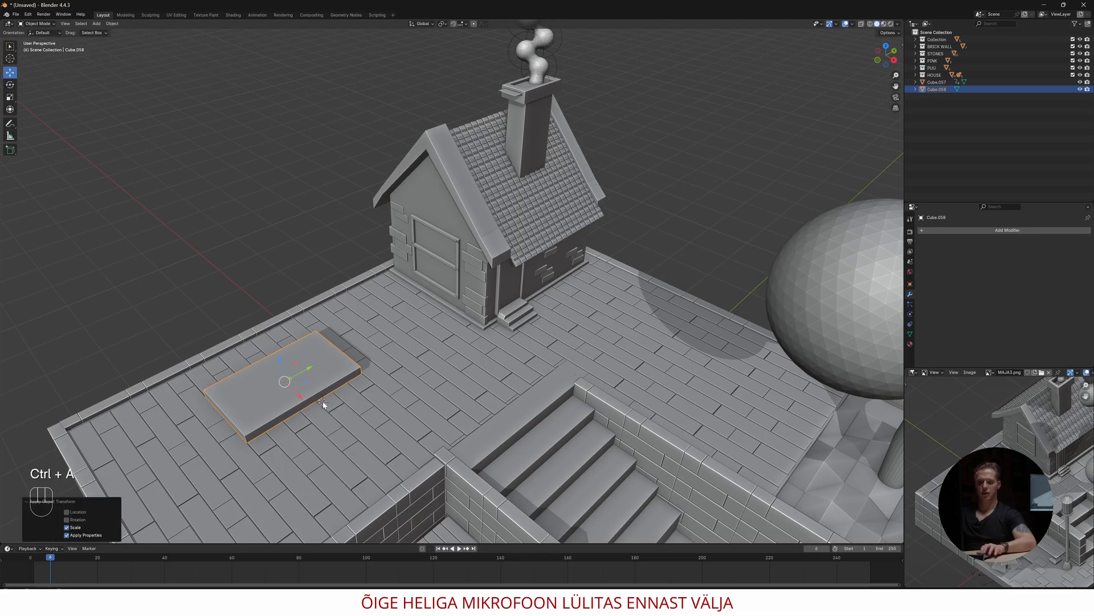
# Bevel the slab's four vertical corner edges with a width of about 0.216 m and 5 segments
pyautogui.press('Tab')
pyautogui.hotkey('ctrl', 'b')
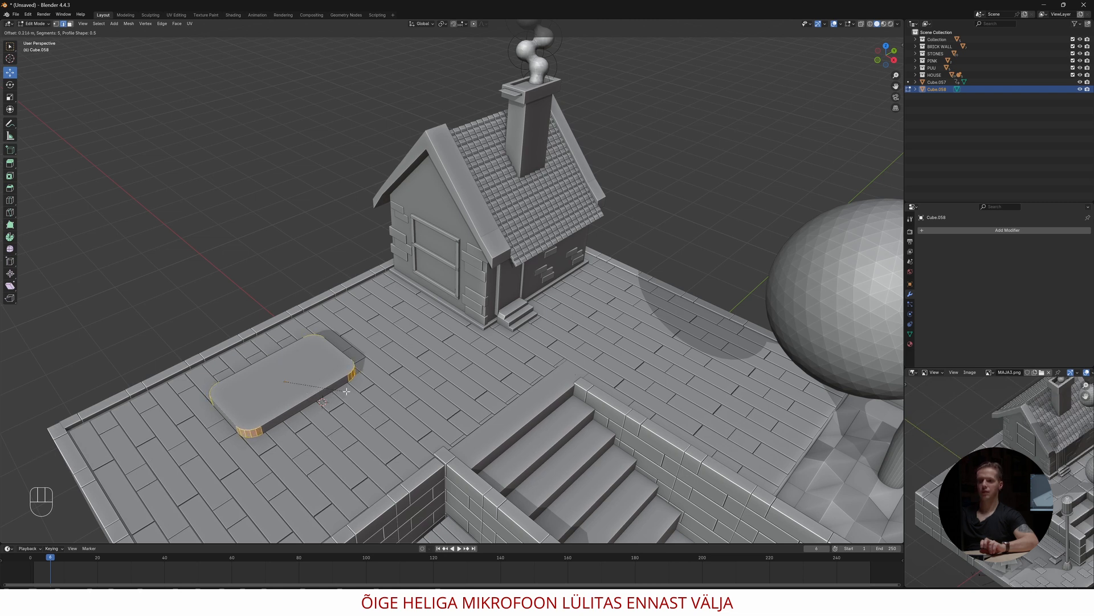
pyautogui.click(347, 391)
pyautogui.moveTo(347, 391); pyautogui.dragTo(298, 313, button='middle')
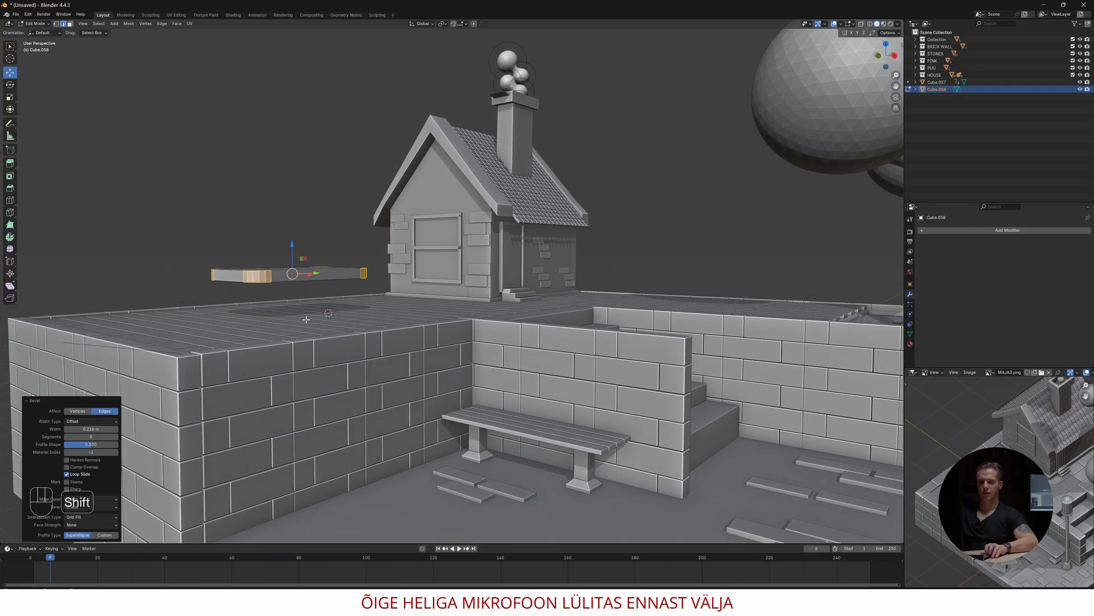
# Duplicate the rounded slab and place the copy about 0.44 m lower, just above the terrace floor
pyautogui.press('Tab')
pyautogui.click(298, 313)
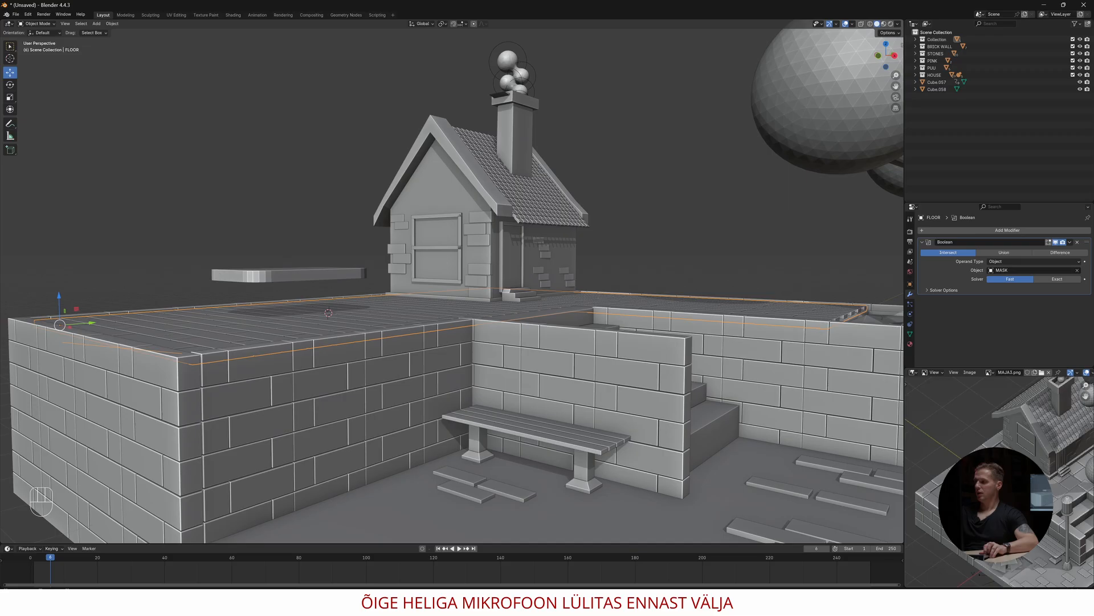
pyautogui.click(276, 275)
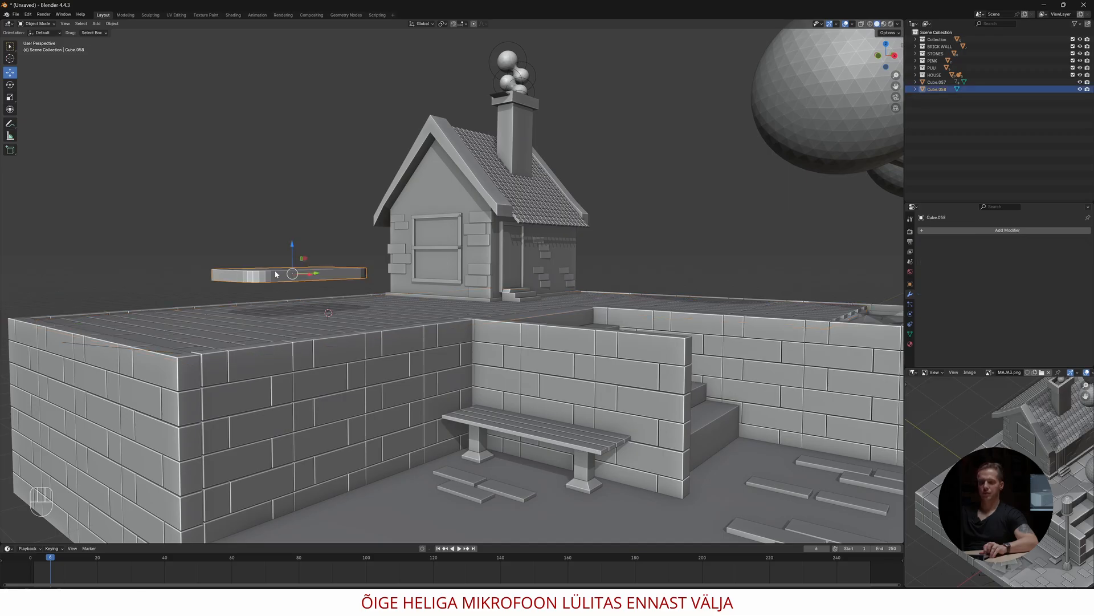
pyautogui.hotkey('shift', 'd')
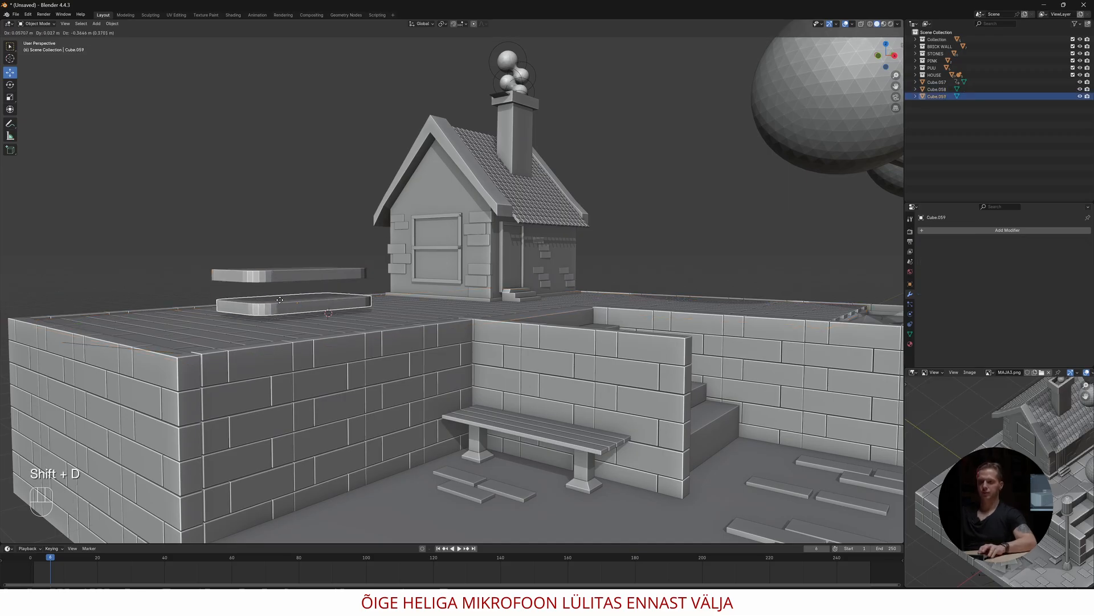
pyautogui.click(278, 307)
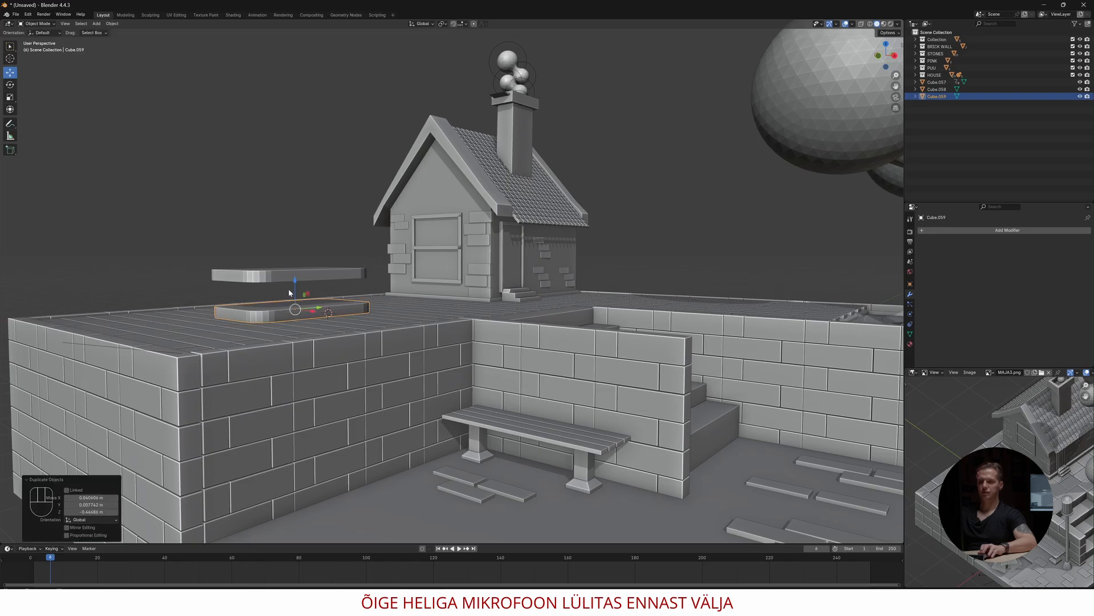
# Isolate the lower rounded slab and enter Edit Mode with see-through display on
pyautogui.moveTo(296, 297); pyautogui.dragTo(385, 350, button='middle')
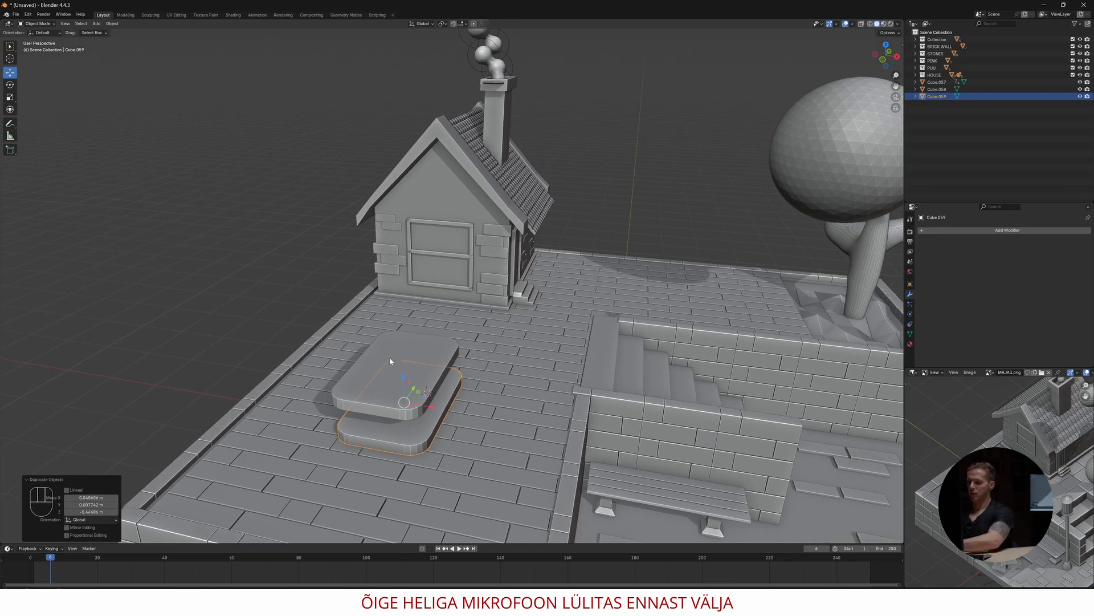
pyautogui.press('KP_Divide')
pyautogui.press('Tab')
pyautogui.moveTo(494, 260); pyautogui.dragTo(428, 254, button='middle')
pyautogui.hotkey('alt', 'z')
# Select all vertices of the lower slab's top and lower them about 0.07 m to thin the slab
pyautogui.moveTo(563, 195); pyautogui.dragTo(676, 376)
pyautogui.moveTo(530, 193); pyautogui.dragTo(738, 425)
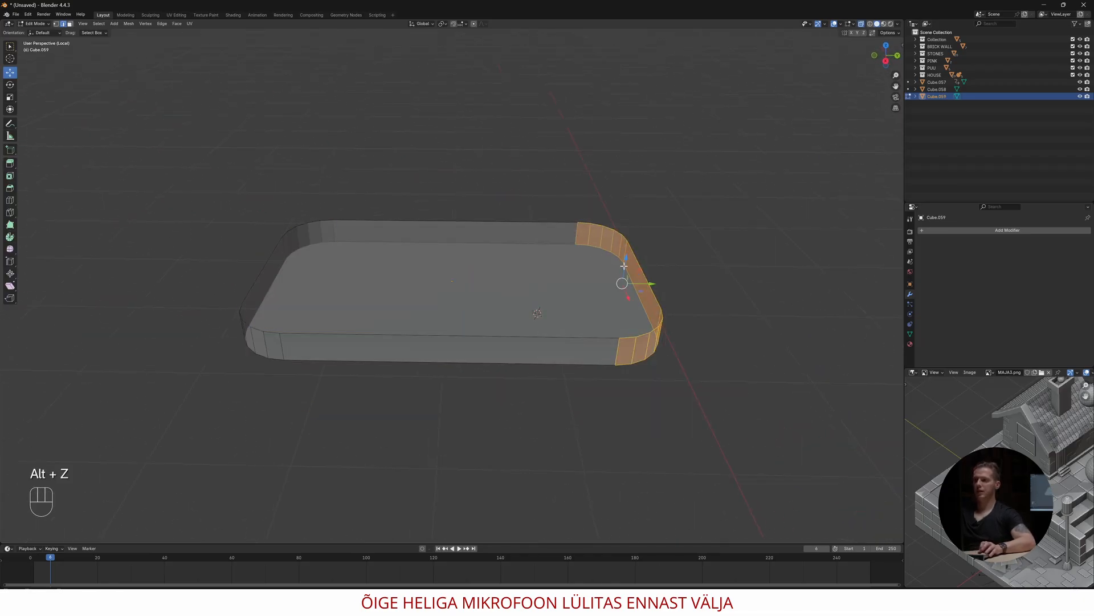
pyautogui.moveTo(650, 287); pyautogui.dragTo(477, 291)
pyautogui.moveTo(477, 291); pyautogui.dragTo(498, 269, button='middle')
pyautogui.moveTo(187, 226); pyautogui.dragTo(529, 296)
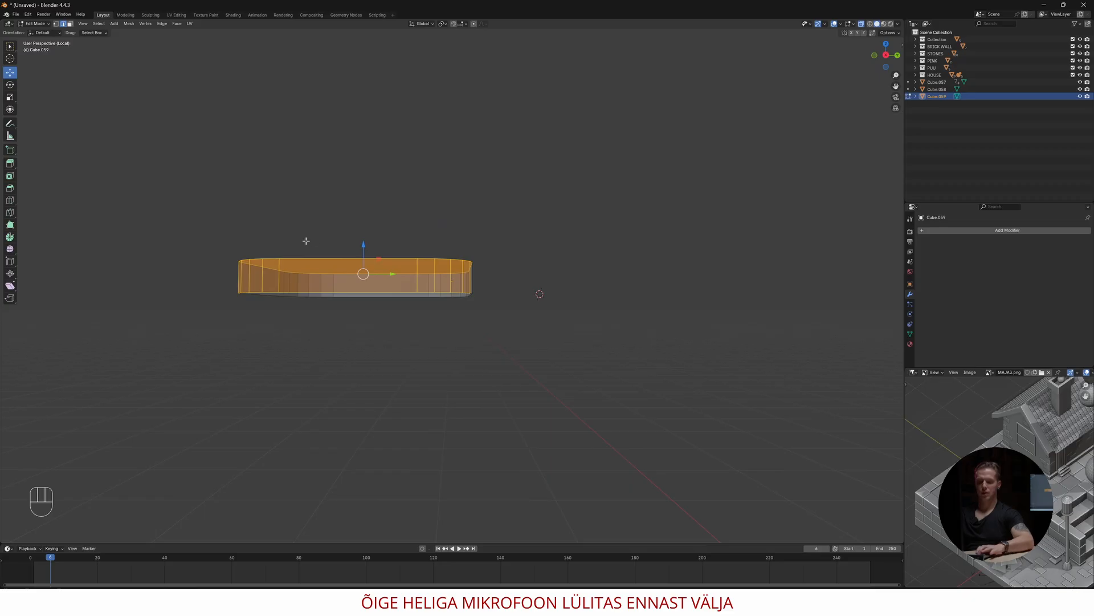
pyautogui.moveTo(213, 251); pyautogui.dragTo(482, 288)
pyautogui.moveTo(367, 247); pyautogui.dragTo(370, 265)
pyautogui.moveTo(369, 266); pyautogui.dragTo(442, 314, button='middle')
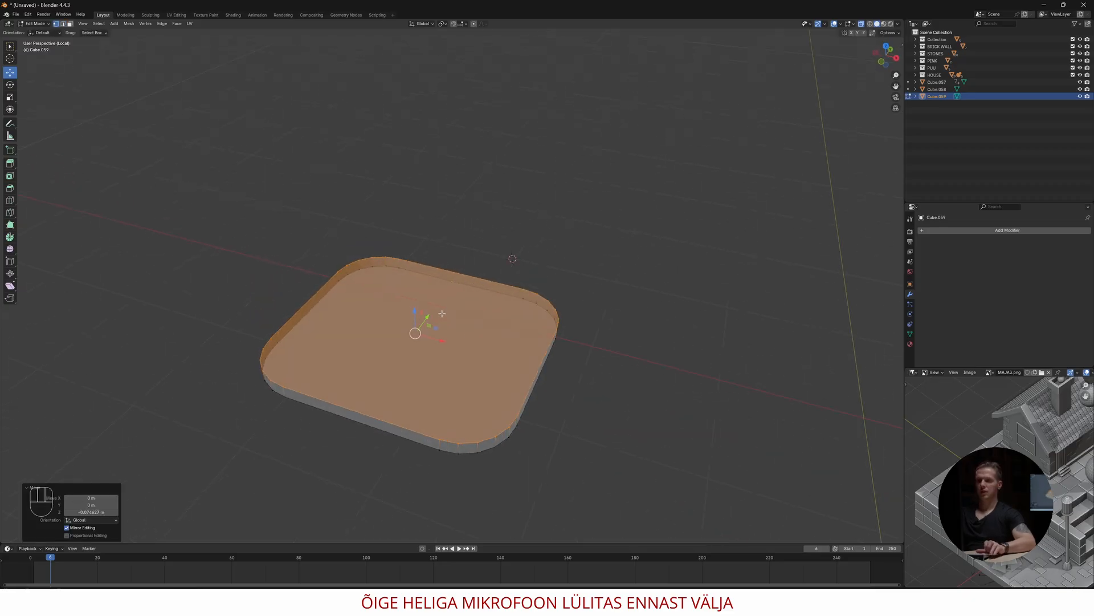
# Inset the slab's top face by about 0.117 m and scale the inner face to about 0.42
pyautogui.press('3')
pyautogui.click(439, 346)
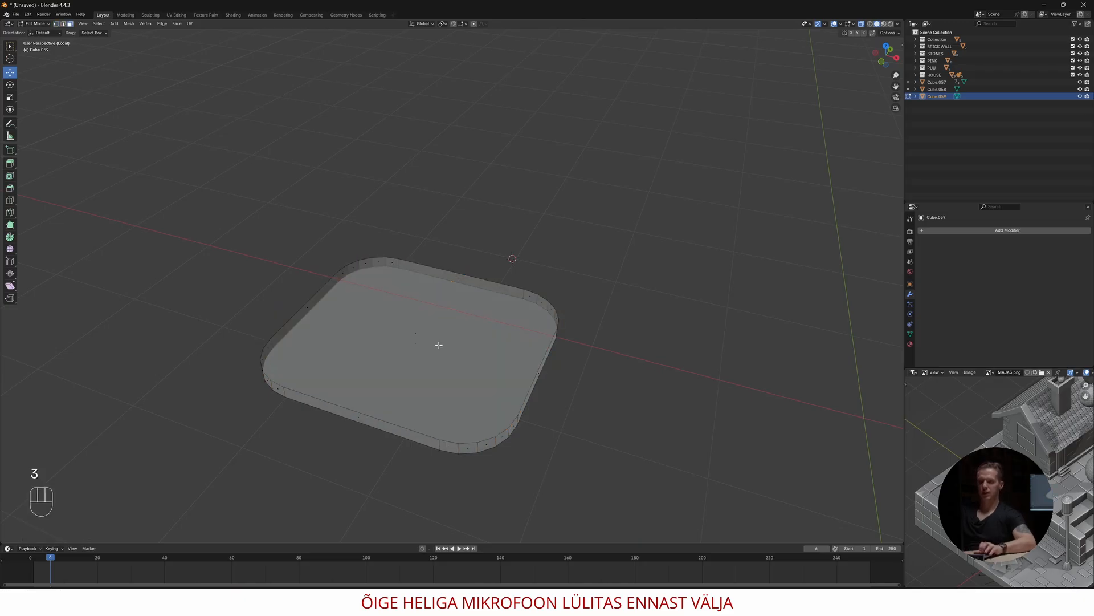
pyautogui.hotkey('alt', 'z')
pyautogui.click(454, 342)
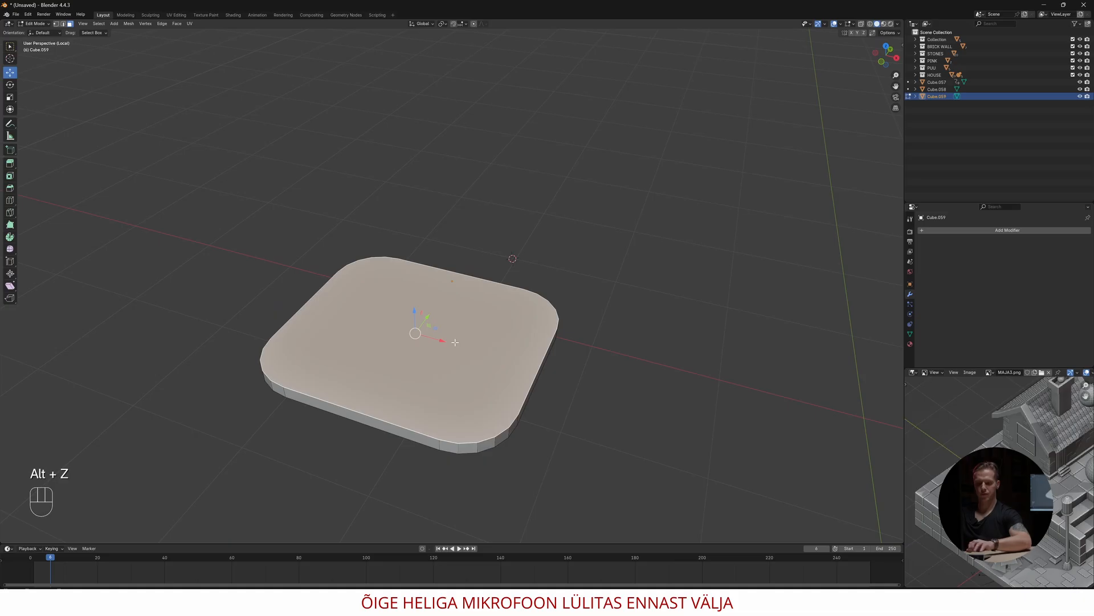
pyautogui.press('i')
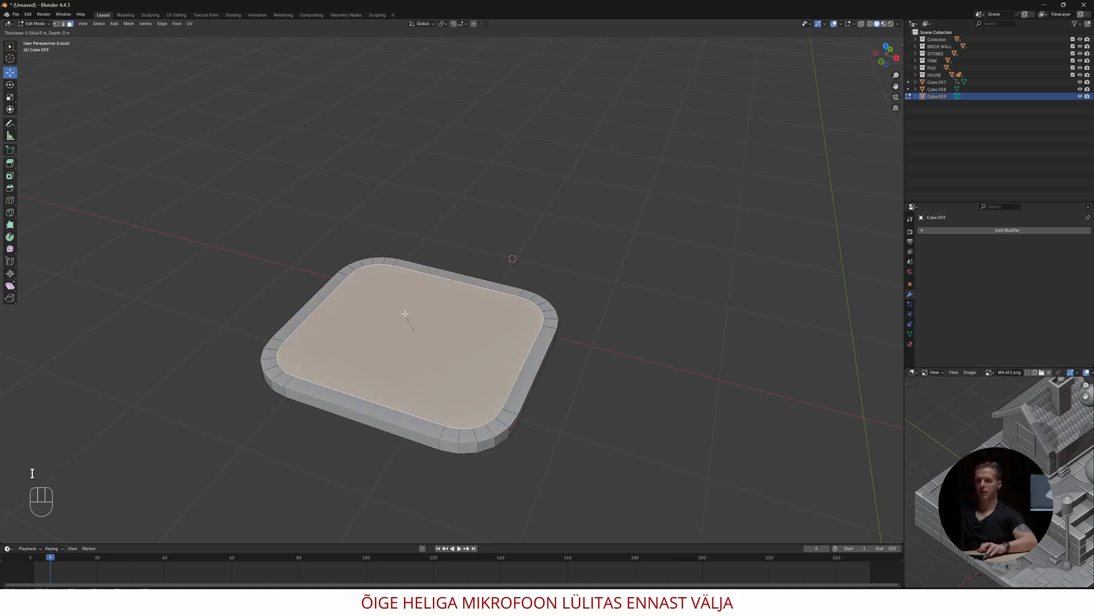
pyautogui.click(427, 339)
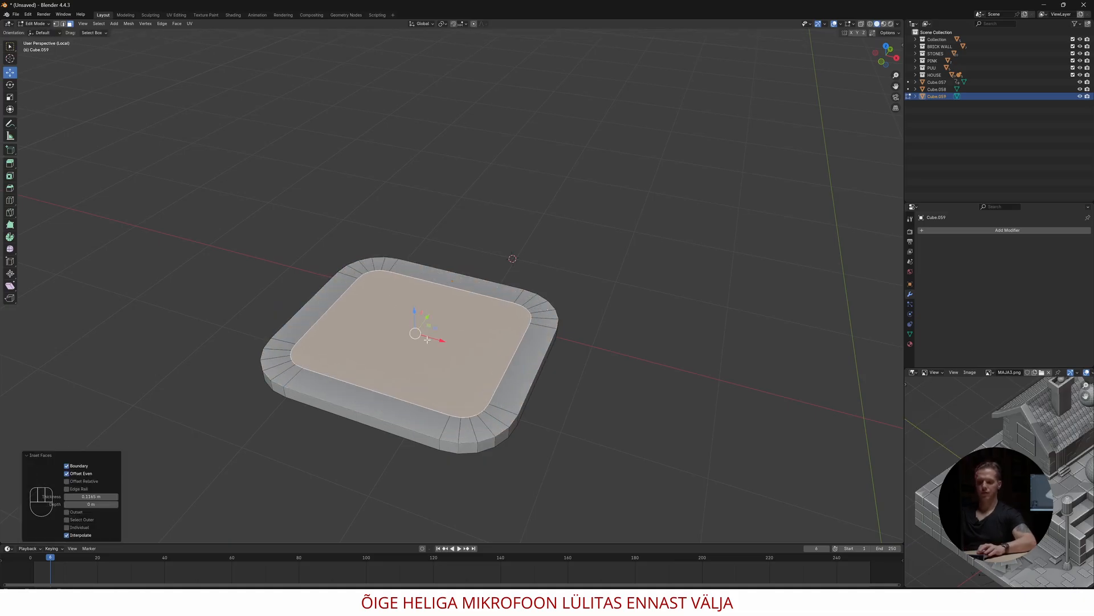
pyautogui.press('s')
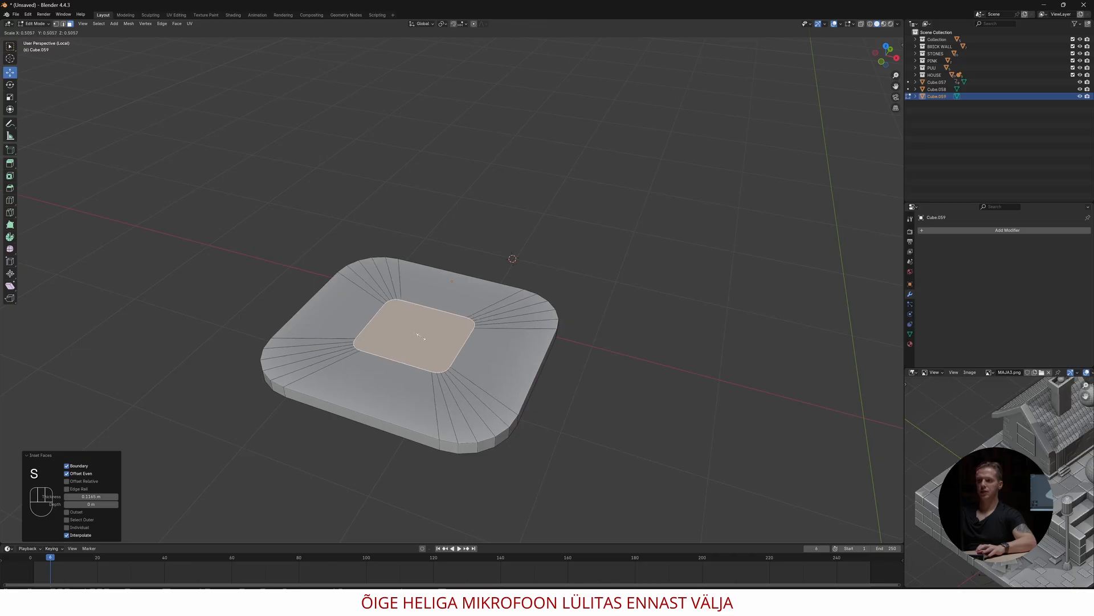
pyautogui.click(419, 337)
# Extrude the small inner face up about 0.86 m as the table's leg and return to the full scene
pyautogui.press('e')
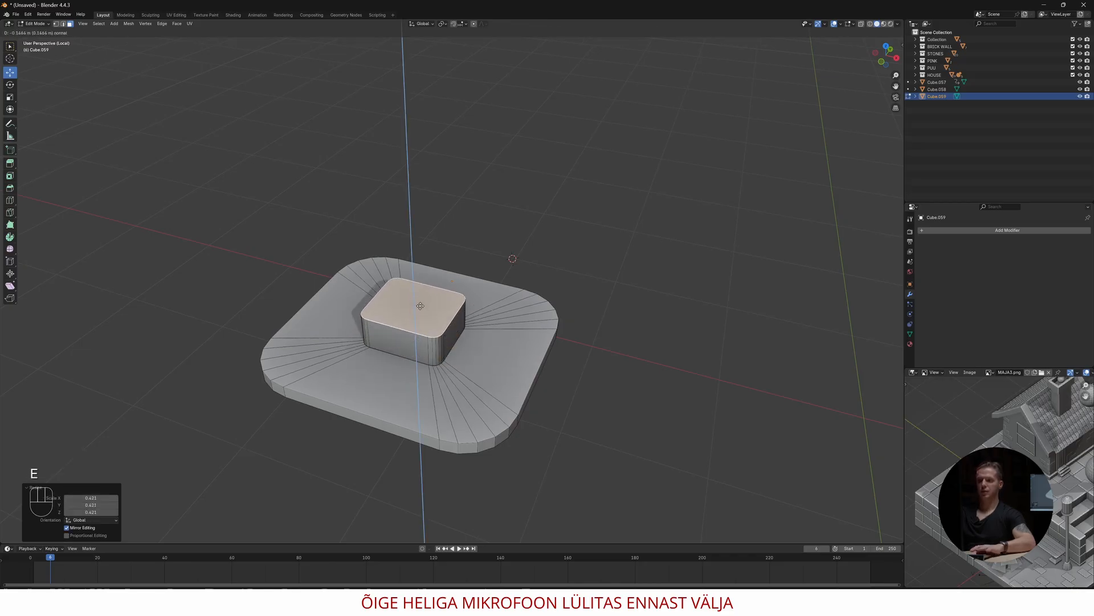
pyautogui.click(416, 155)
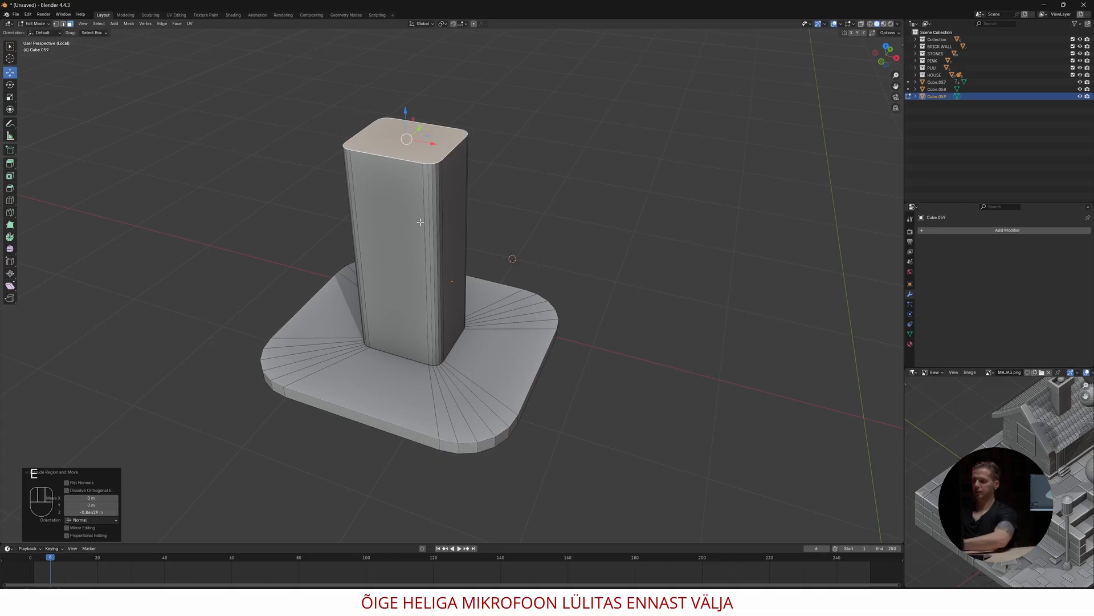
pyautogui.press('KP_Divide')
pyautogui.moveTo(409, 362); pyautogui.dragTo(432, 334, button='middle')
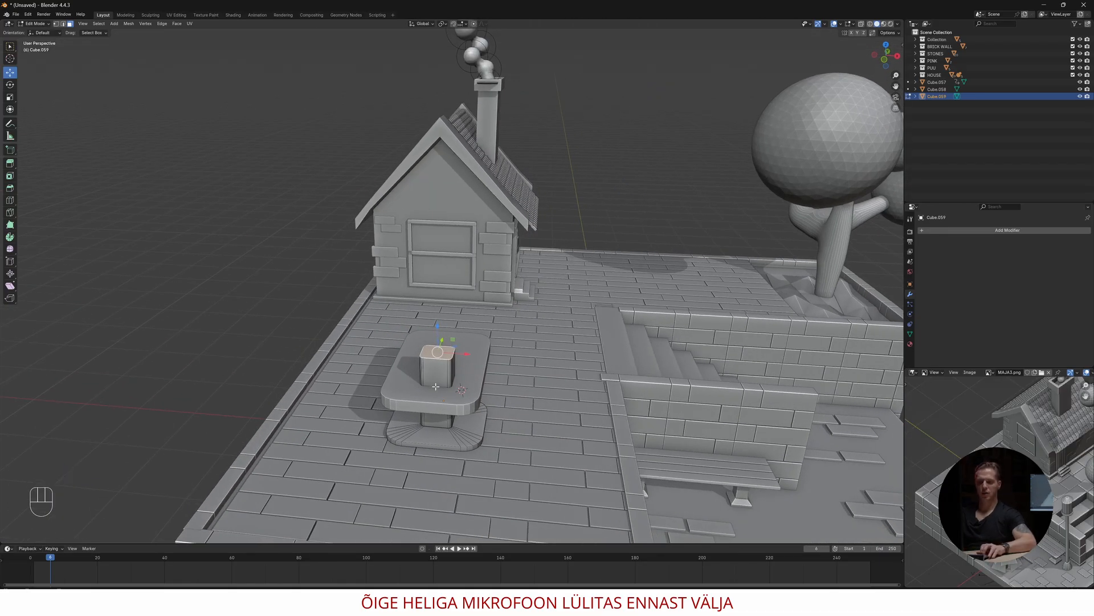
# Leave Edit Mode and scale the table's leg and base down uniformly so the base is smaller than the tabletop
pyautogui.press('Tab')
pyautogui.press('s')
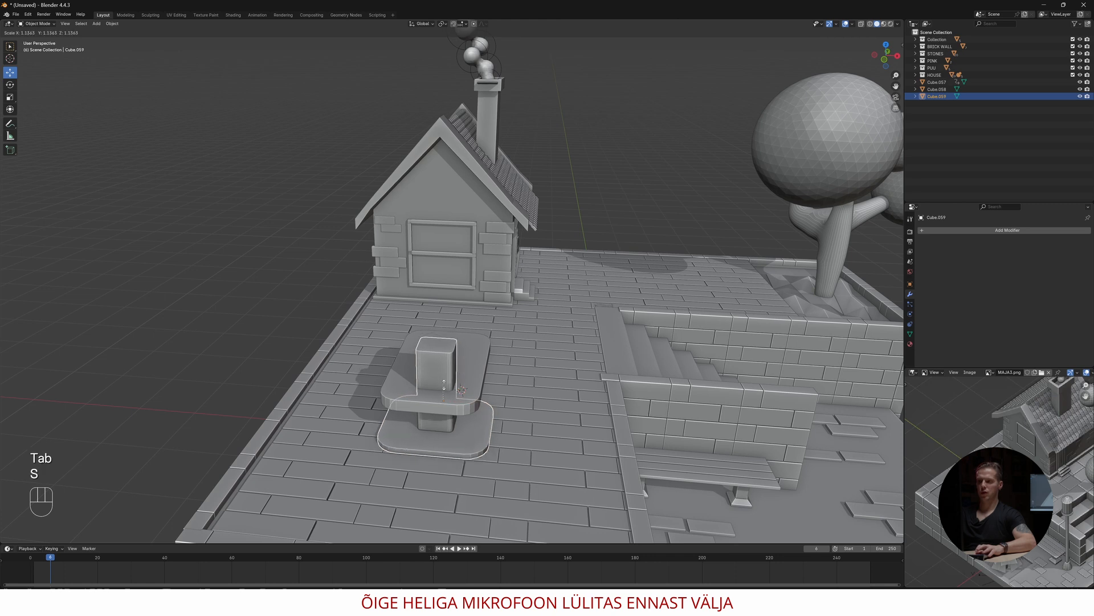
pyautogui.press('shift')
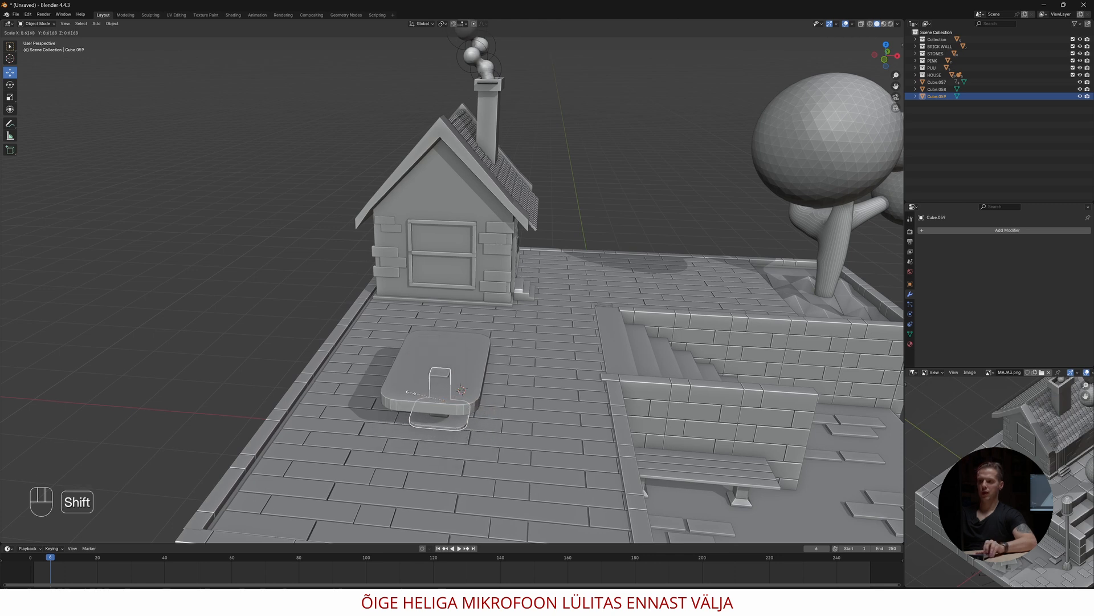
pyautogui.moveTo(544, 410); pyautogui.dragTo(424, 385, button='middle')
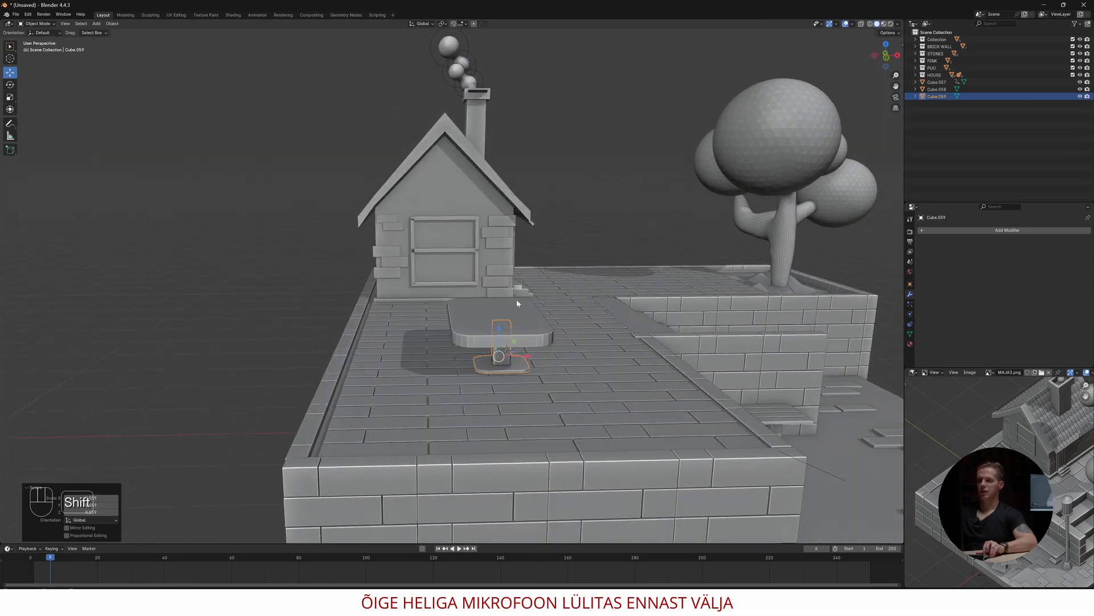
# Move the tabletop and its leg into a new collection named TABLE AND CHAIRS
pyautogui.keyDown('shift'); pyautogui.click(497, 315); pyautogui.keyUp('shift')
pyautogui.press('m')
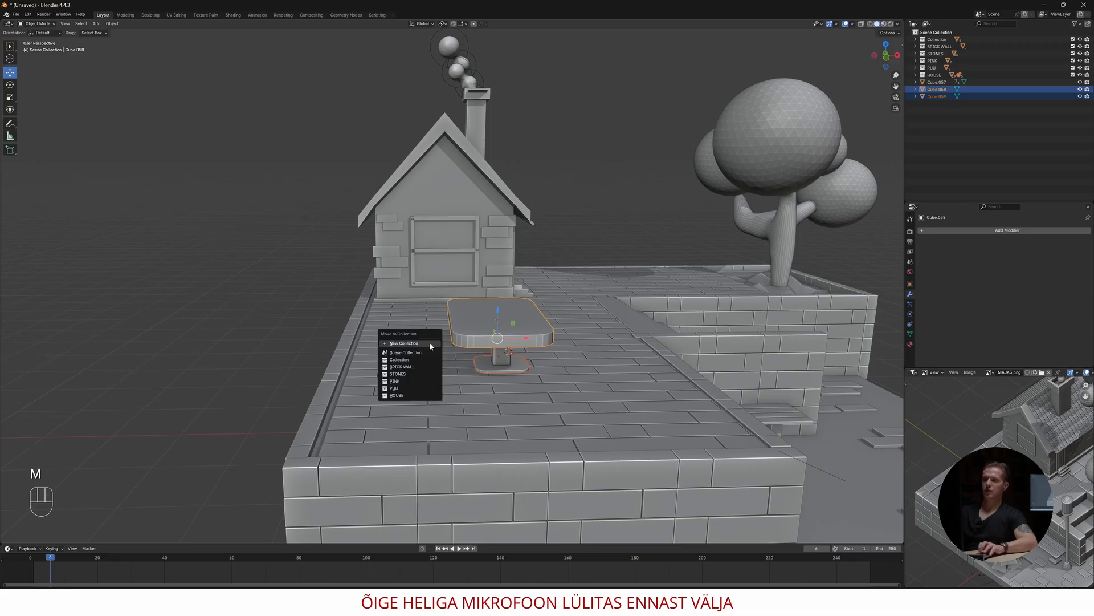
pyautogui.click(403, 343)
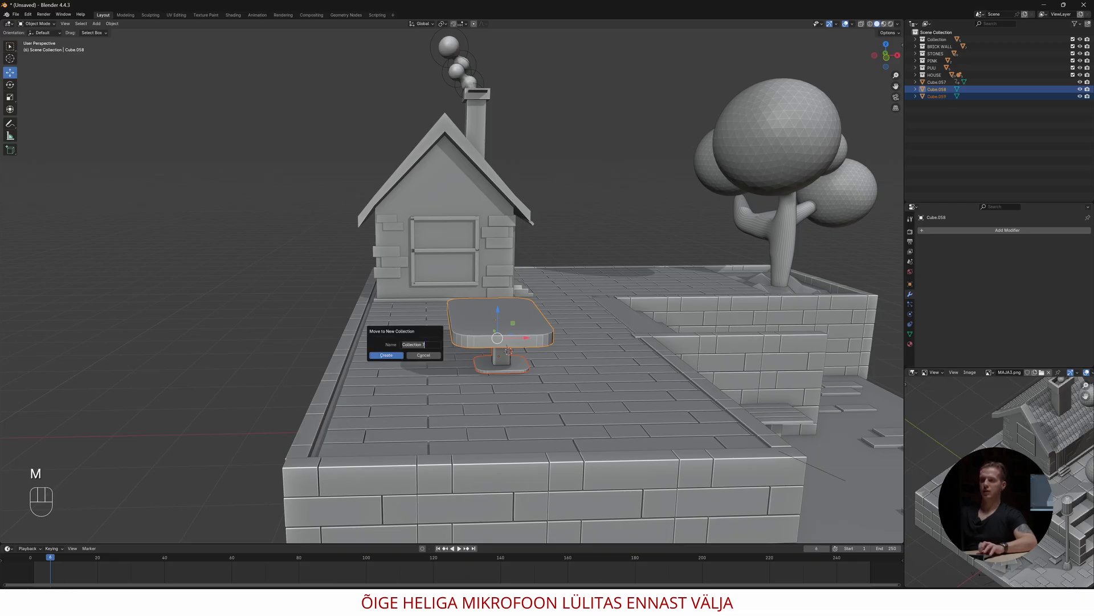
pyautogui.write('TABLE AND CH')
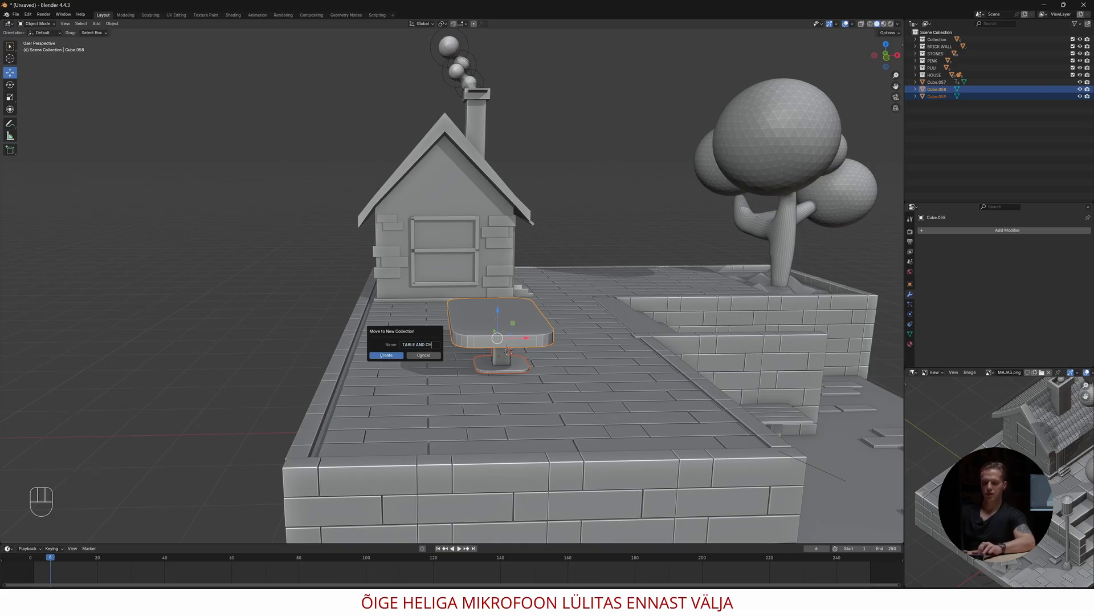
pyautogui.click(386, 357)
# Add a 32-vertex cylinder in front of the table and flatten it along Z into a thick disc
pyautogui.moveTo(567, 378); pyautogui.dragTo(468, 366, button='middle')
pyautogui.scroll(-4, 421, 319)
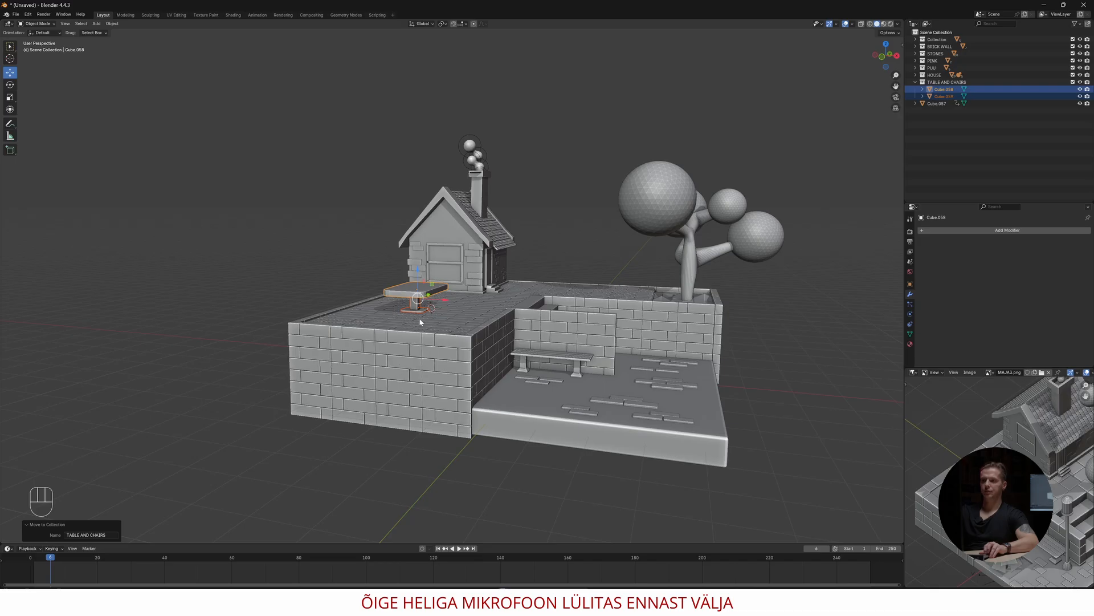
pyautogui.moveTo(420, 322); pyautogui.dragTo(439, 321, button='middle')
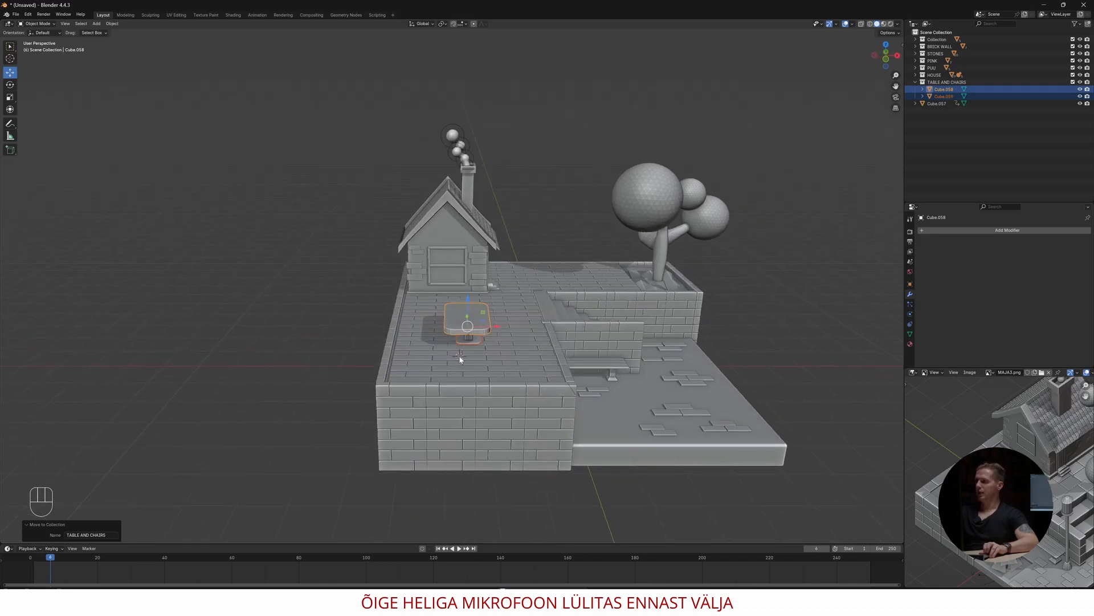
pyautogui.hotkey('shift', 'a')
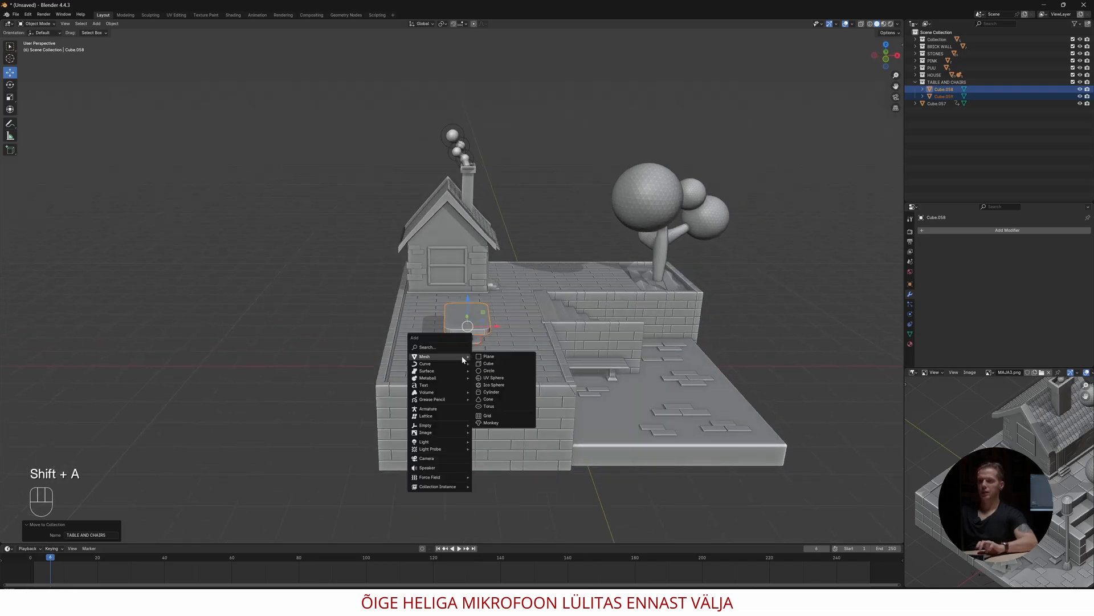
pyautogui.click(491, 392)
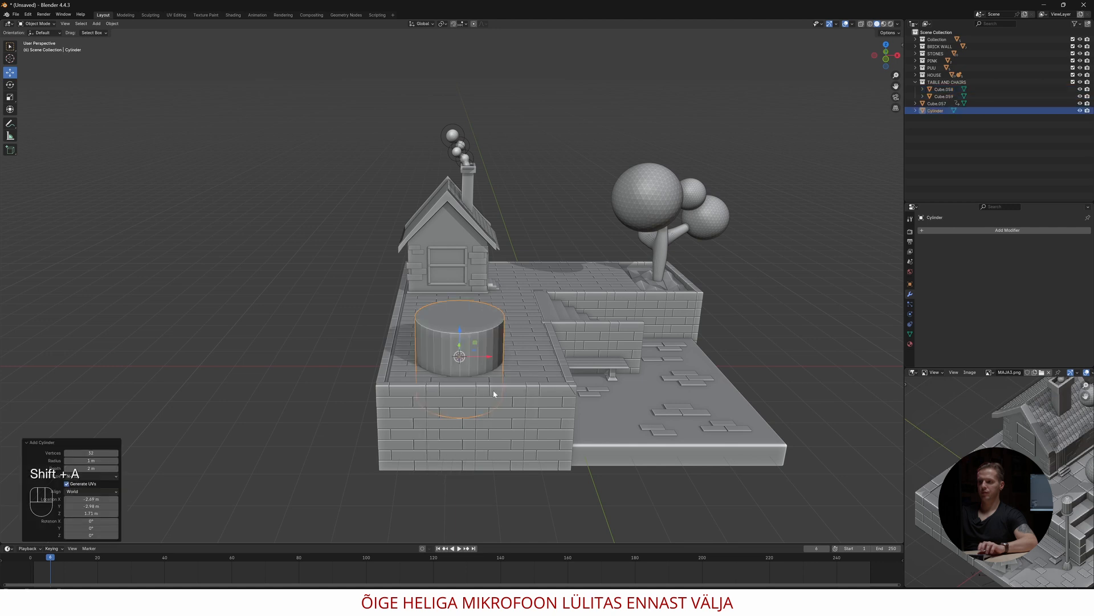
pyautogui.press('s')
pyautogui.press('z')
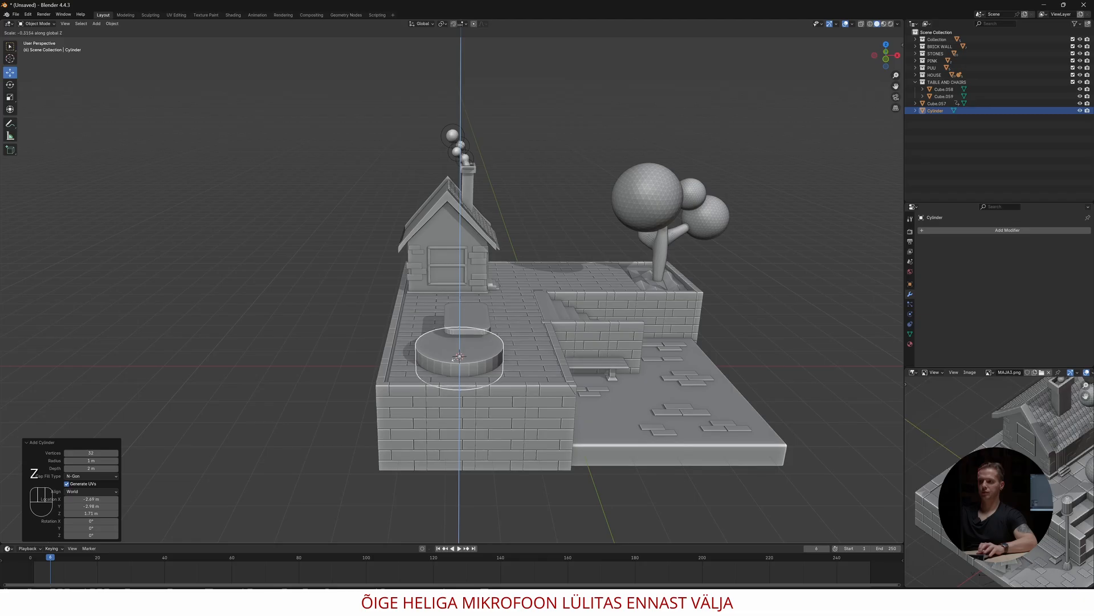
pyautogui.click(460, 359)
# Scale the disc down uniformly twice, by factors of about 0.73 and -0.45
pyautogui.press('s')
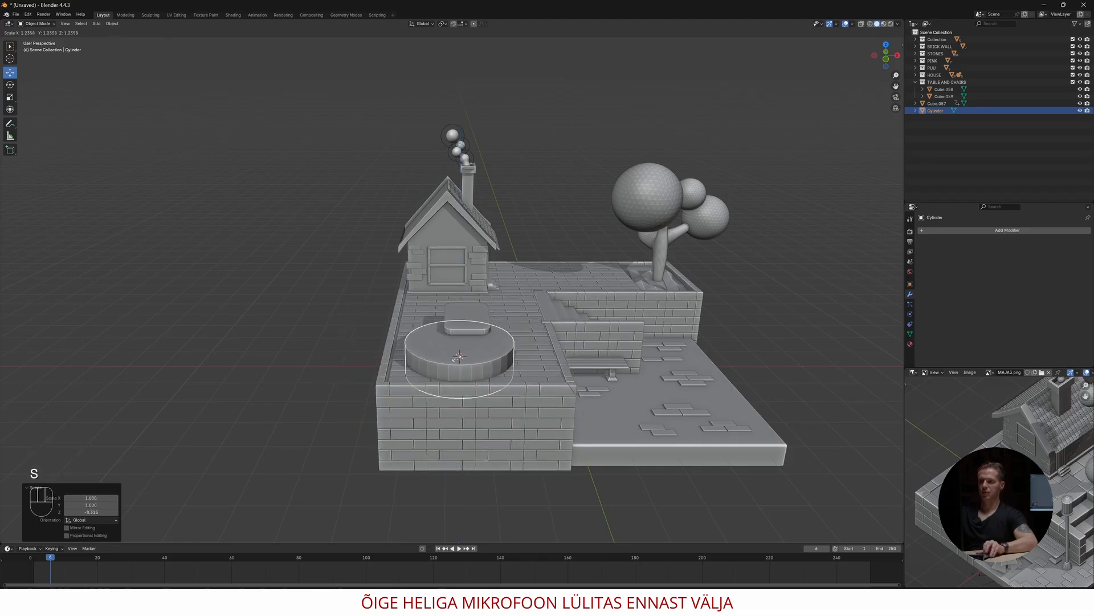
pyautogui.click(461, 363)
pyautogui.scroll(12, 461, 363)
pyautogui.keyDown('shift'); pyautogui.moveTo(460, 375); pyautogui.dragTo(478, 236, button='middle'); pyautogui.keyUp('shift')
pyautogui.scroll(-10, 474, 237)
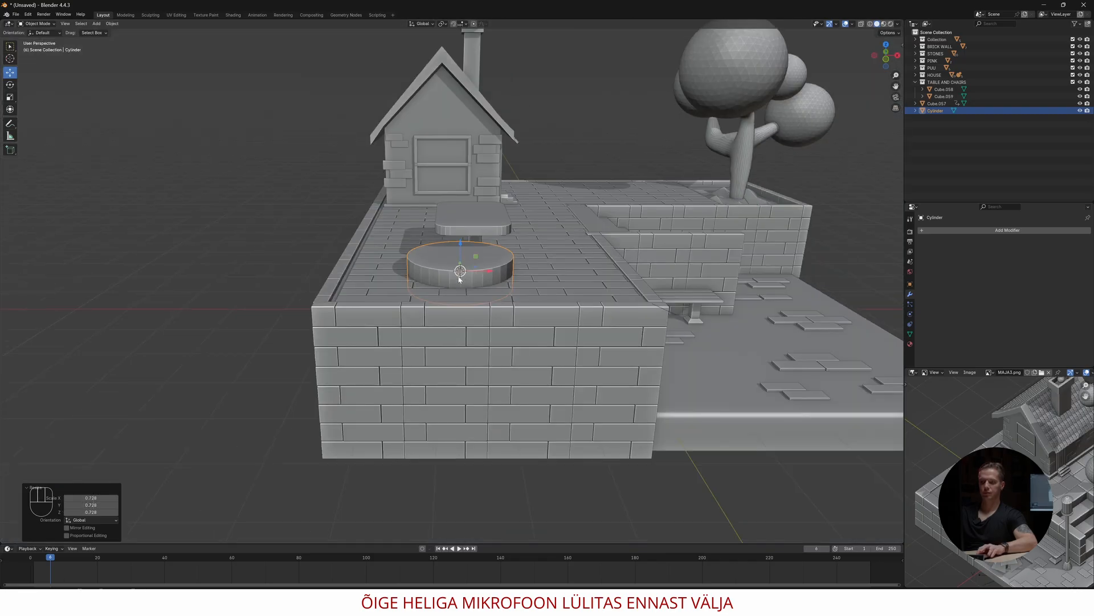
pyautogui.press('s')
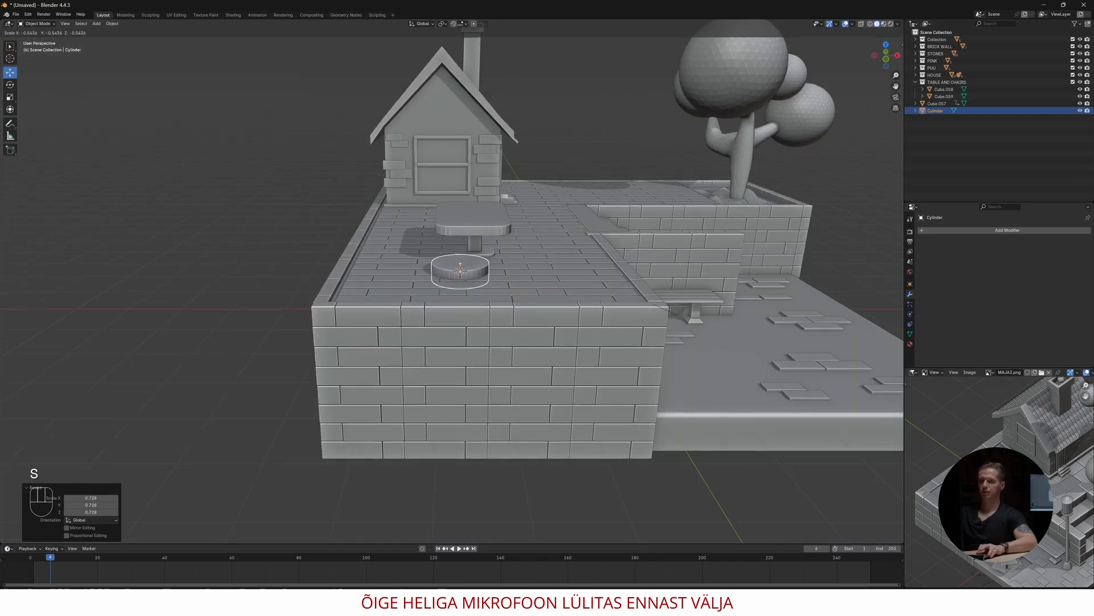
pyautogui.click(467, 278)
# Flatten the disc further along Z and scale it uniformly by about 0.51
pyautogui.moveTo(466, 268); pyautogui.dragTo(467, 278, button='middle')
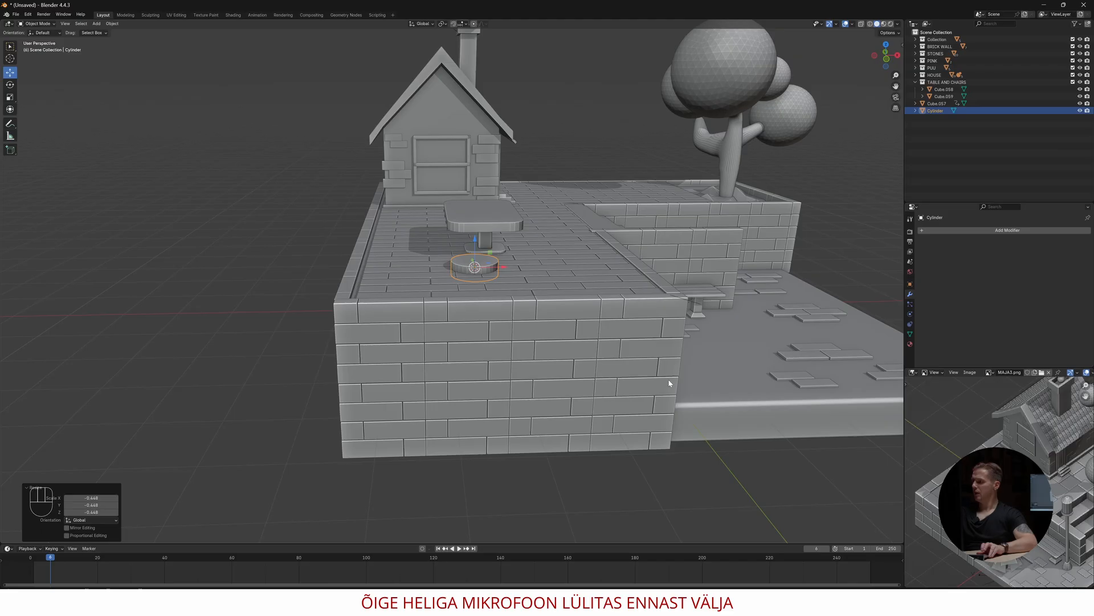
pyautogui.scroll(5, 481, 297)
pyautogui.moveTo(543, 240); pyautogui.dragTo(442, 233, button='middle')
pyautogui.press('s')
pyautogui.press('z')
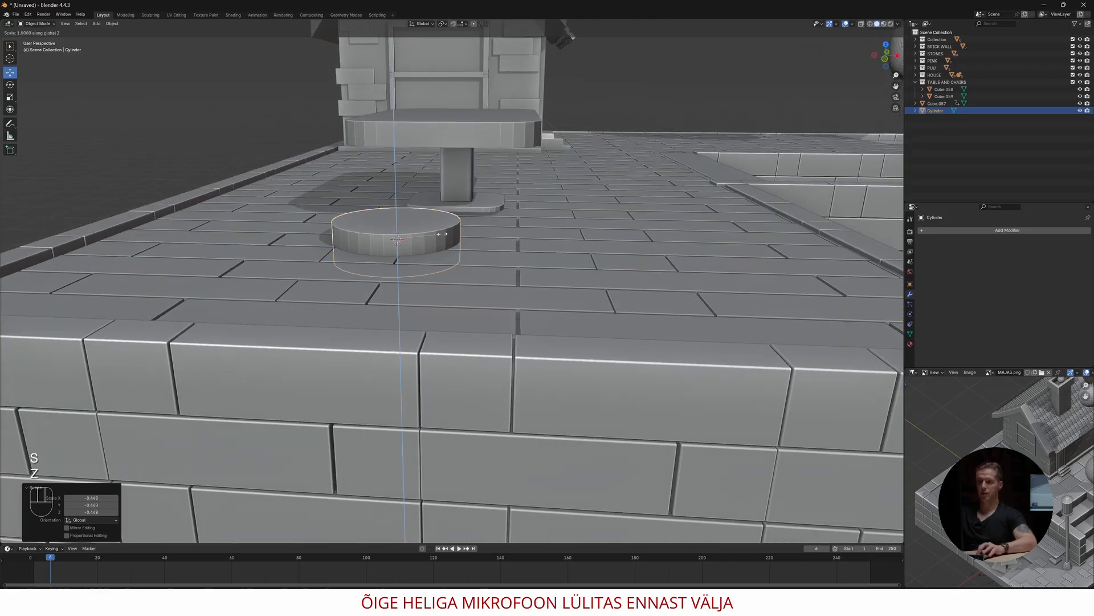
pyautogui.click(410, 261)
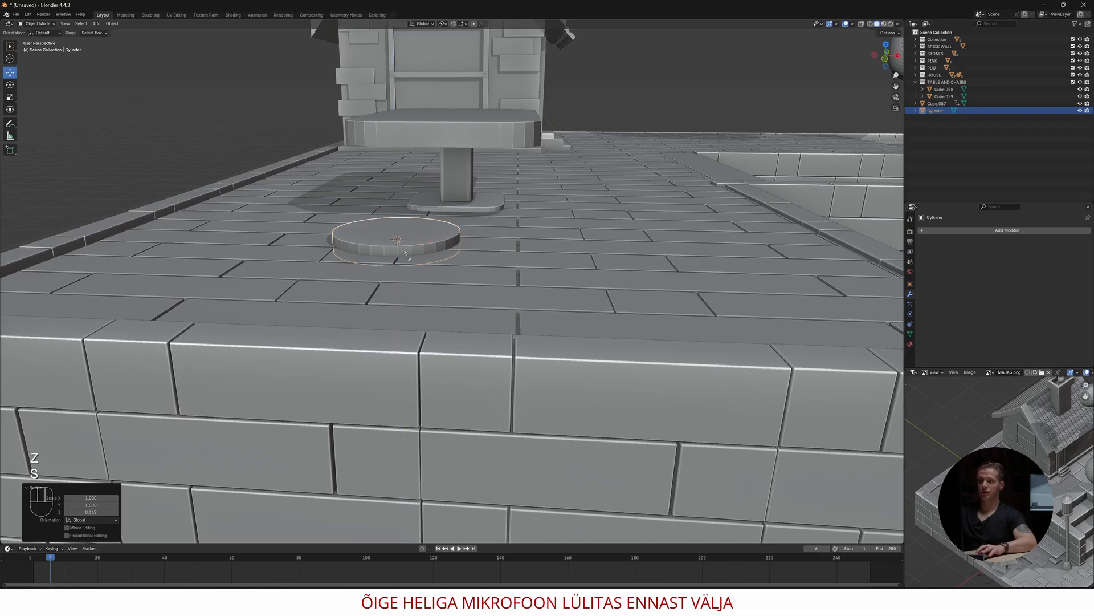
pyautogui.press('s')
pyautogui.click(400, 243)
# Raise the small disc slightly along Z above the terrace floor
pyautogui.moveTo(403, 245); pyautogui.dragTo(419, 263, button='middle')
pyautogui.press('KP_Decimal')
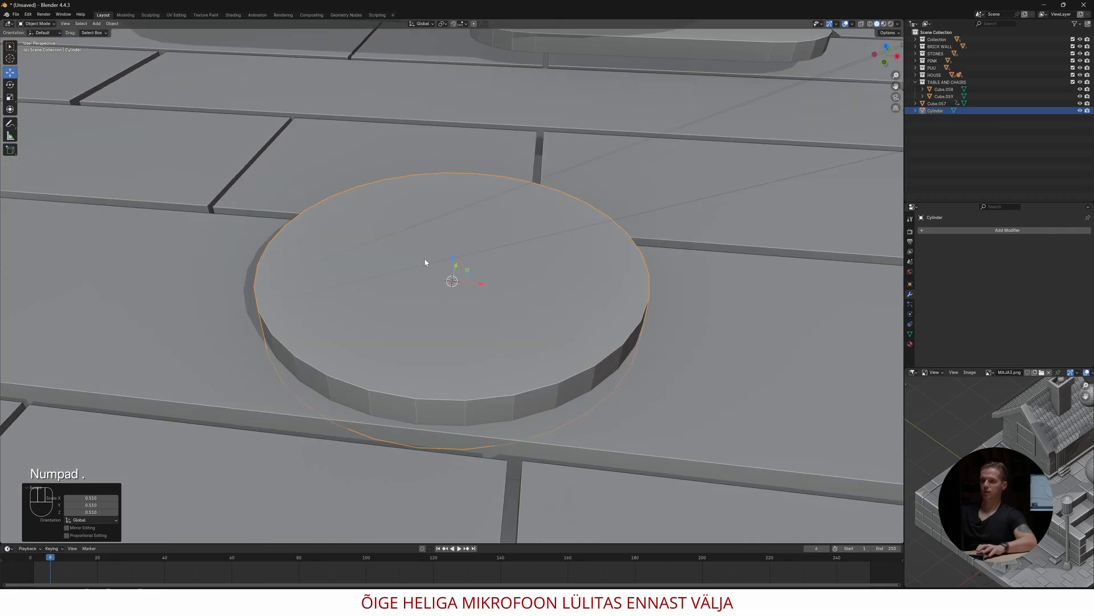
pyautogui.scroll(-6, 425, 261)
pyautogui.moveTo(425, 261); pyautogui.dragTo(455, 252, button='middle')
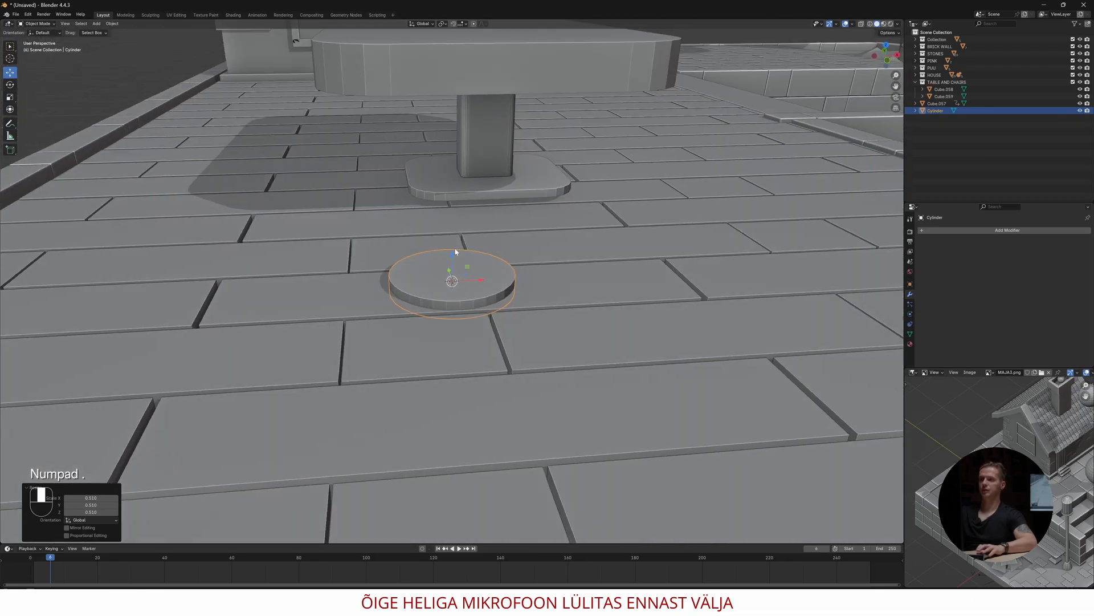
pyautogui.moveTo(453, 257)
pyautogui.mouseDown()
pyautogui.moveTo(452, 246)
pyautogui.moveTo(452, 262)
pyautogui.mouseUp()
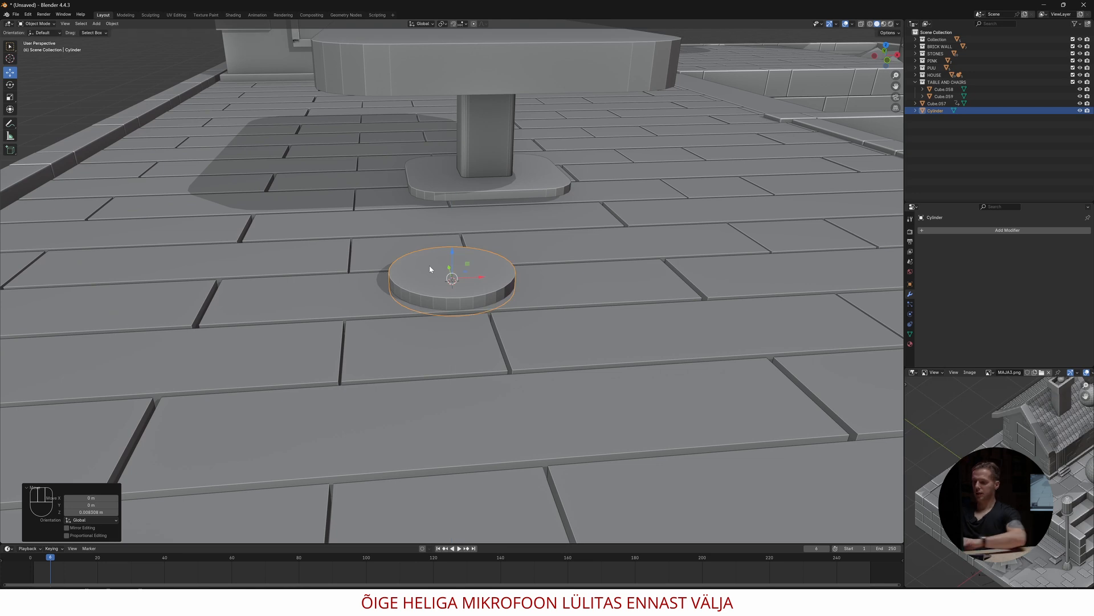
# Isolate the small disc, turn on X-ray and edit its mesh in vertex select mode
pyautogui.press('KP_Divide')
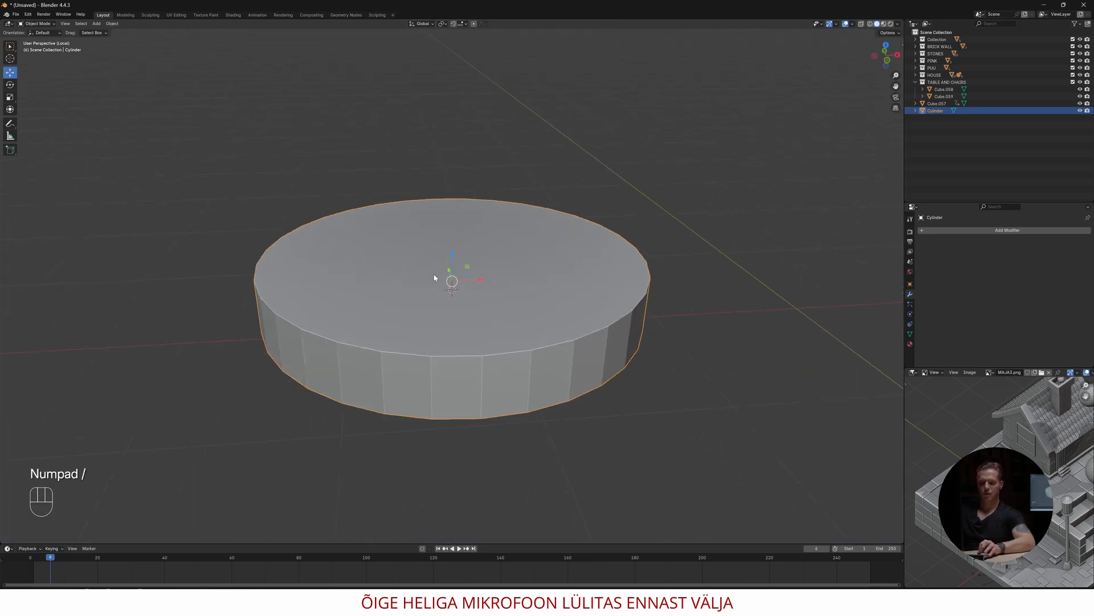
pyautogui.press('alt+less')
pyautogui.hotkey('alt', 'z')
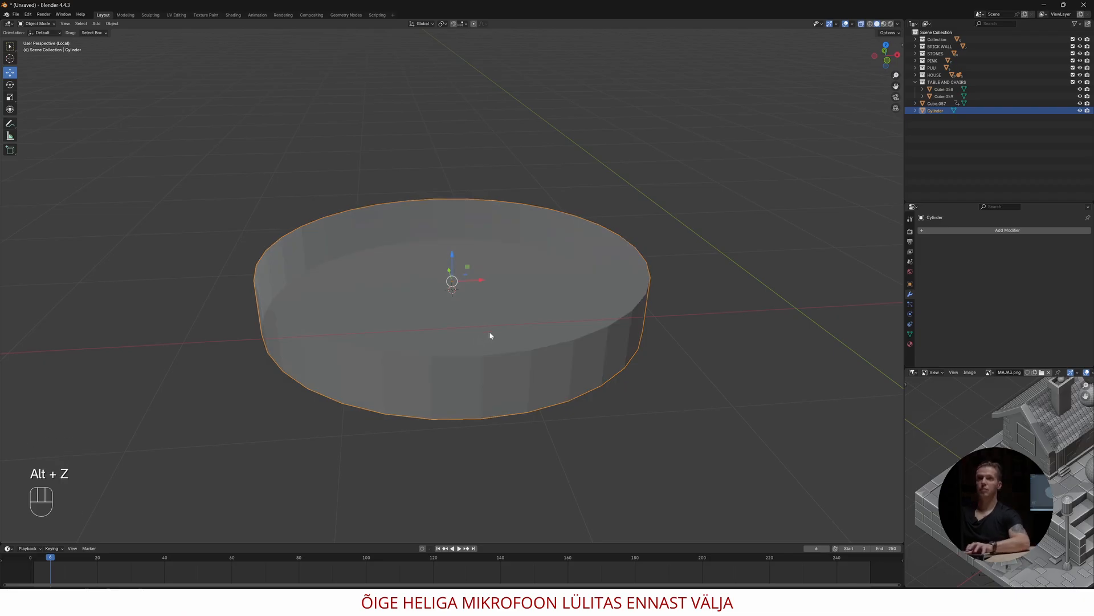
pyautogui.press('Tab')
pyautogui.press('1')
pyautogui.moveTo(472, 328); pyautogui.dragTo(477, 310, button='middle')
pyautogui.moveTo(220, 237); pyautogui.dragTo(690, 296)
pyautogui.press('s')
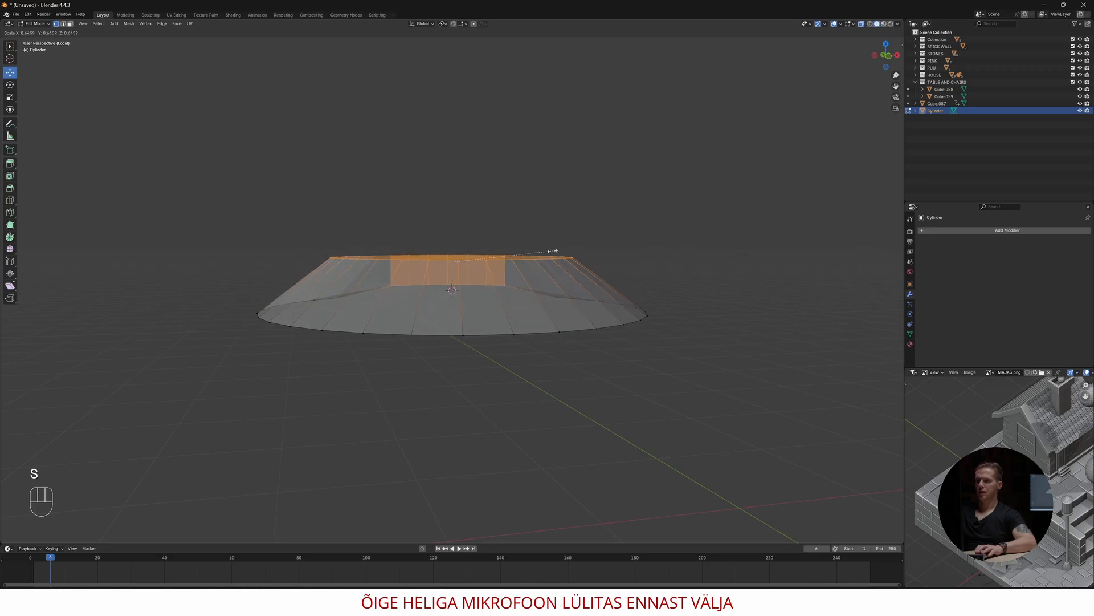
pyautogui.click(514, 247)
pyautogui.moveTo(444, 243); pyautogui.dragTo(379, 264, button='middle')
pyautogui.hotkey('ctrl', 'z')
# Select the disc's upper vertex ring, scale it uniformly and lower it about 0.016 m along Z
pyautogui.moveTo(476, 333); pyautogui.dragTo(568, 315, button='middle')
pyautogui.moveTo(232, 230); pyautogui.dragTo(717, 289)
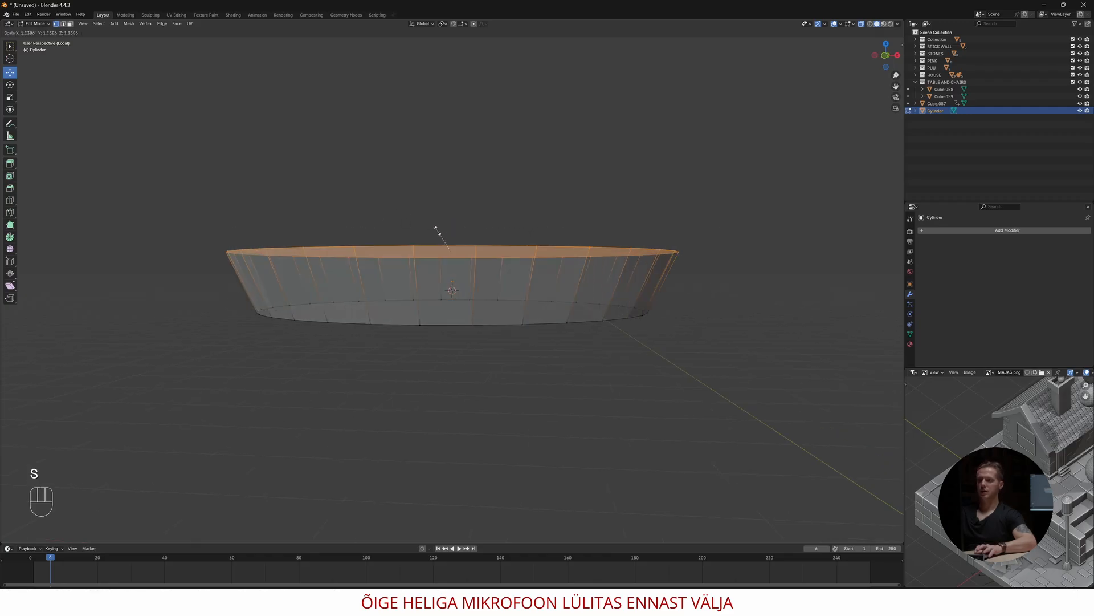
pyautogui.click(452, 238)
pyautogui.moveTo(451, 238); pyautogui.dragTo(452, 255)
pyautogui.moveTo(478, 256); pyautogui.dragTo(464, 283, button='middle')
# Scale the disc's top face uniformly twice, by factors of about 0.979 and 0.288, into a narrow post footprint
pyautogui.press('s')
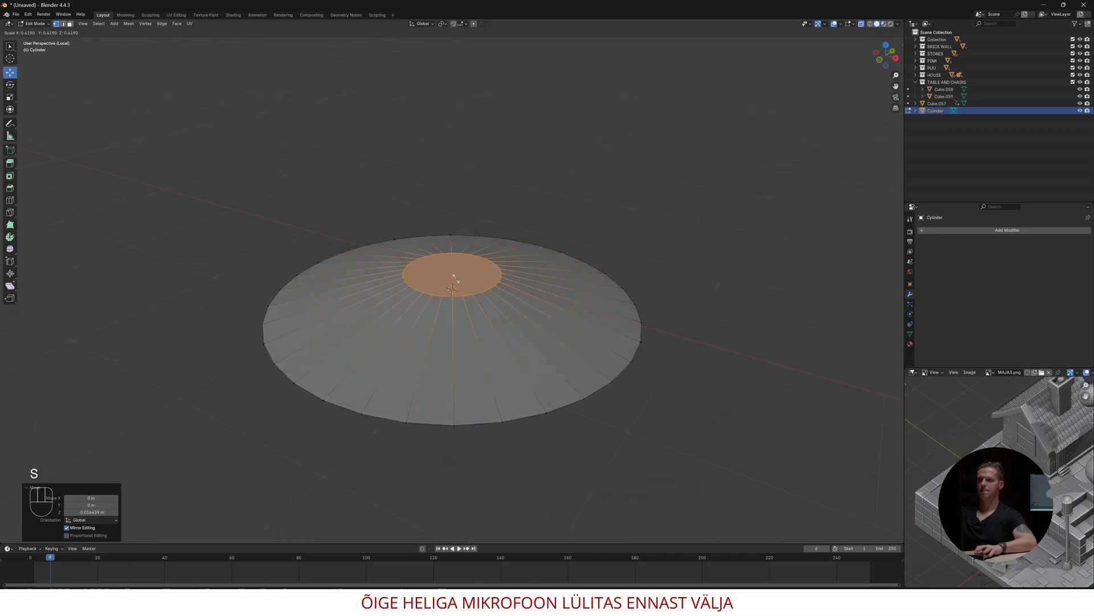
pyautogui.click(465, 282)
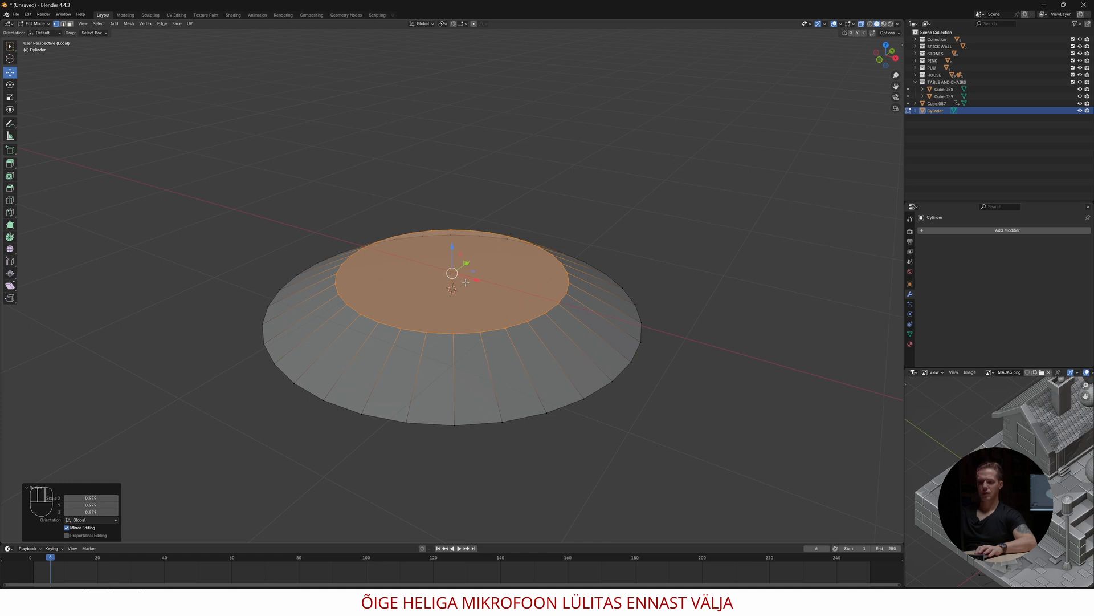
pyautogui.press('s')
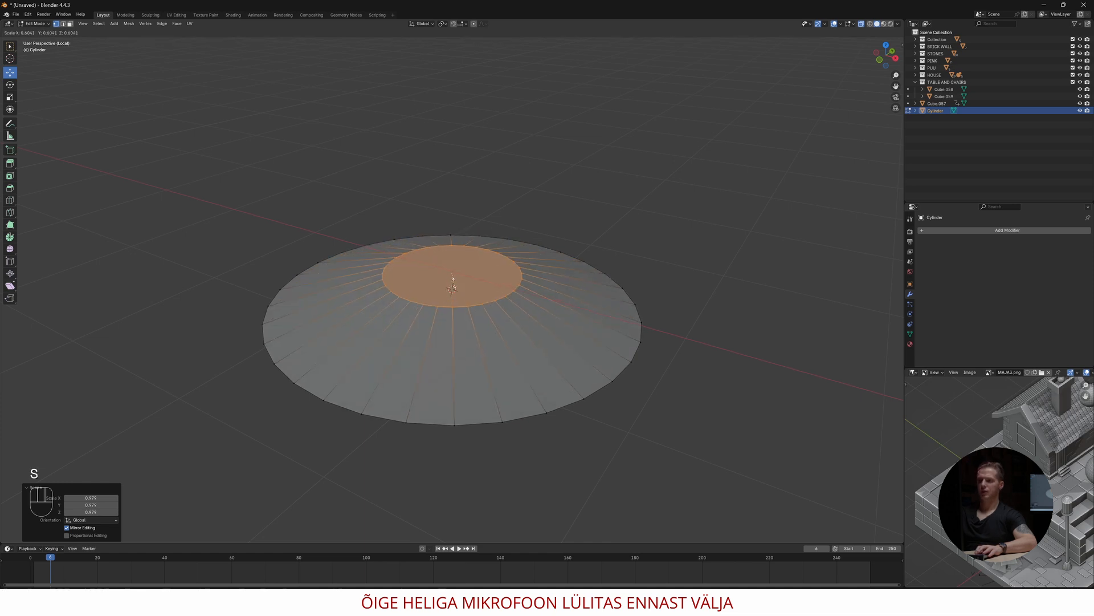
pyautogui.click(453, 288)
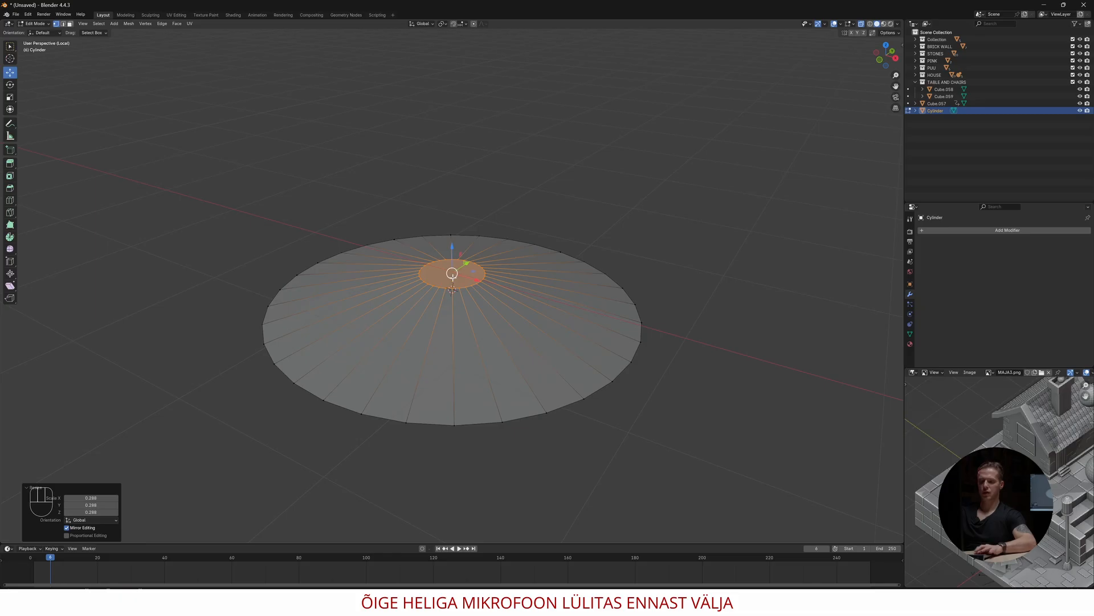
# Extrude the small top face upward about 0.17 m into a post and extrude a short second segment above it
pyautogui.press('e')
pyautogui.click(456, 90)
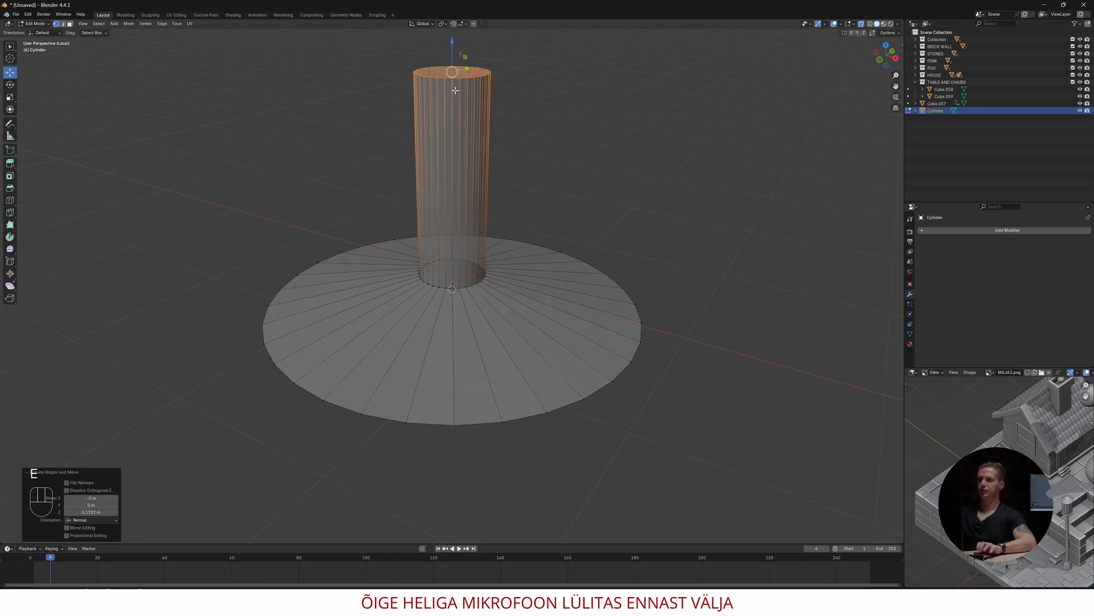
pyautogui.press('e')
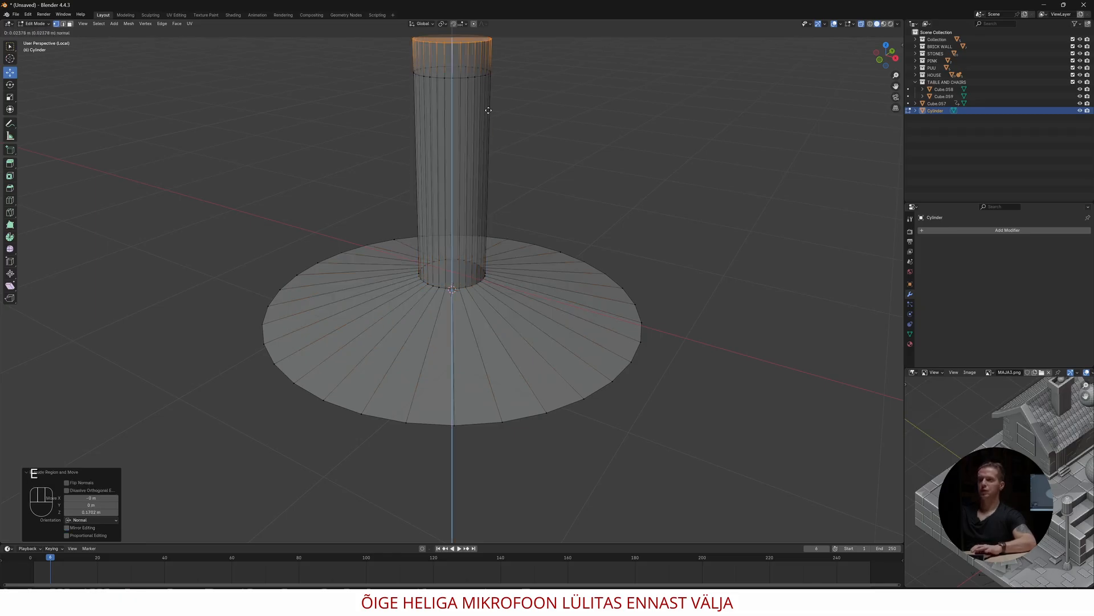
pyautogui.click(486, 124)
# Extrude the face loop at the post's top end and scale it by about -4.125 in X and Y into a round seat
pyautogui.press('3')
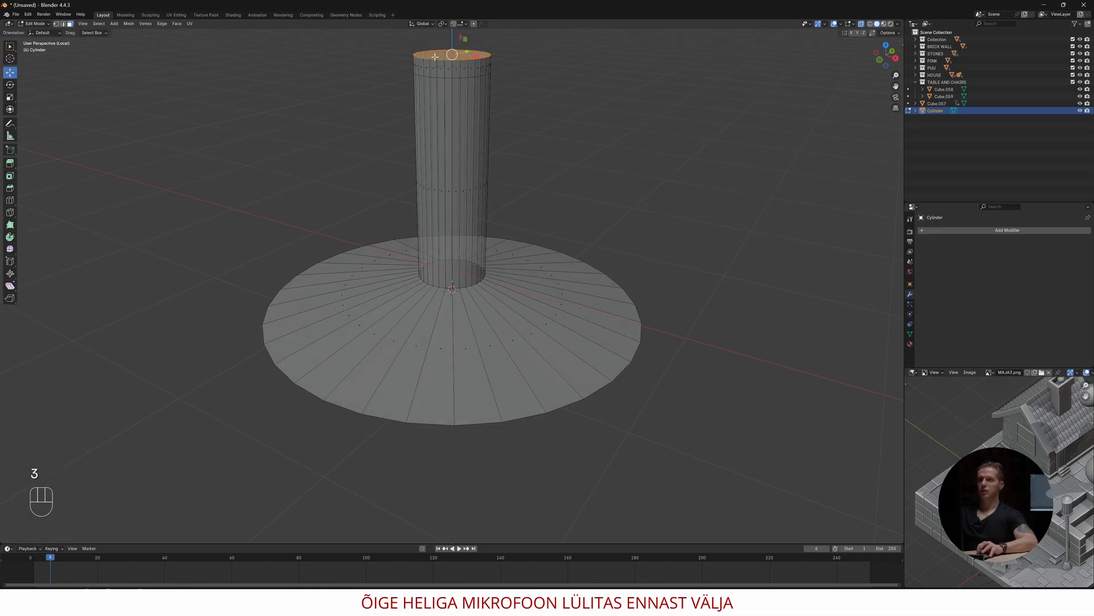
pyautogui.keyDown('alt'); pyautogui.click(441, 68); pyautogui.keyUp('alt')
pyautogui.moveTo(445, 80); pyautogui.dragTo(464, 74, button='middle')
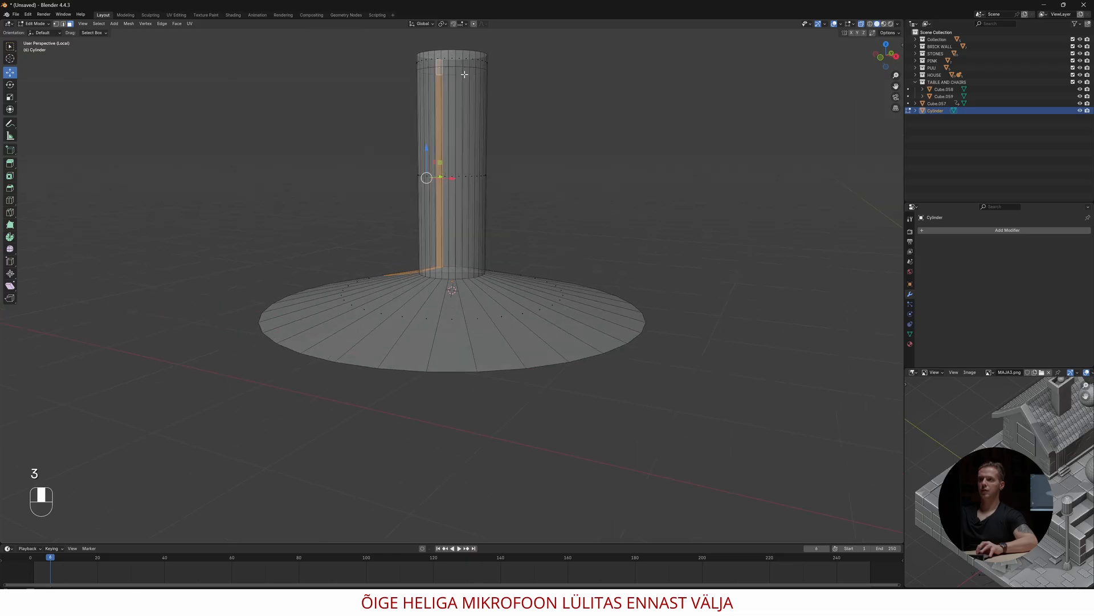
pyautogui.keyDown('alt'); pyautogui.click(449, 58); pyautogui.keyUp('alt')
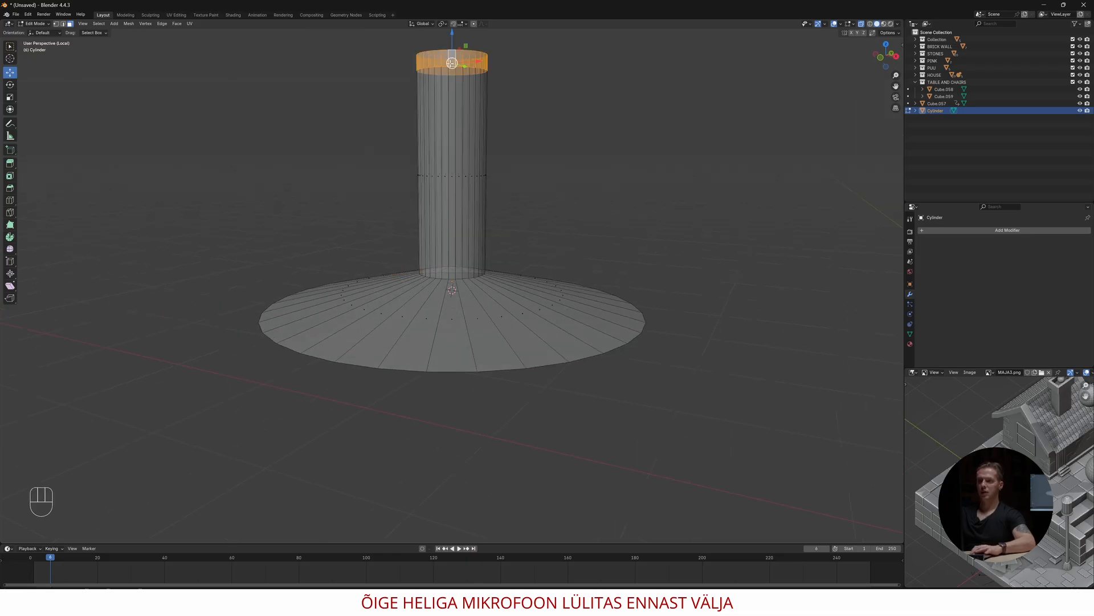
pyautogui.press('e')
pyautogui.rightClick(450, 64)
pyautogui.press('s')
pyautogui.hotkey('shift', 'z')
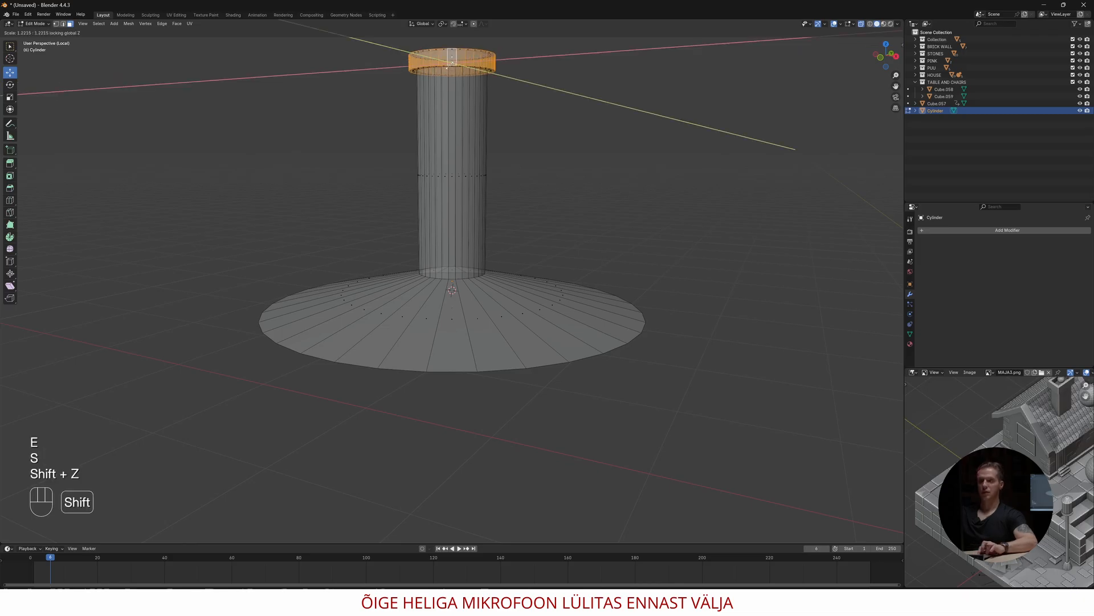
pyautogui.click(463, 66)
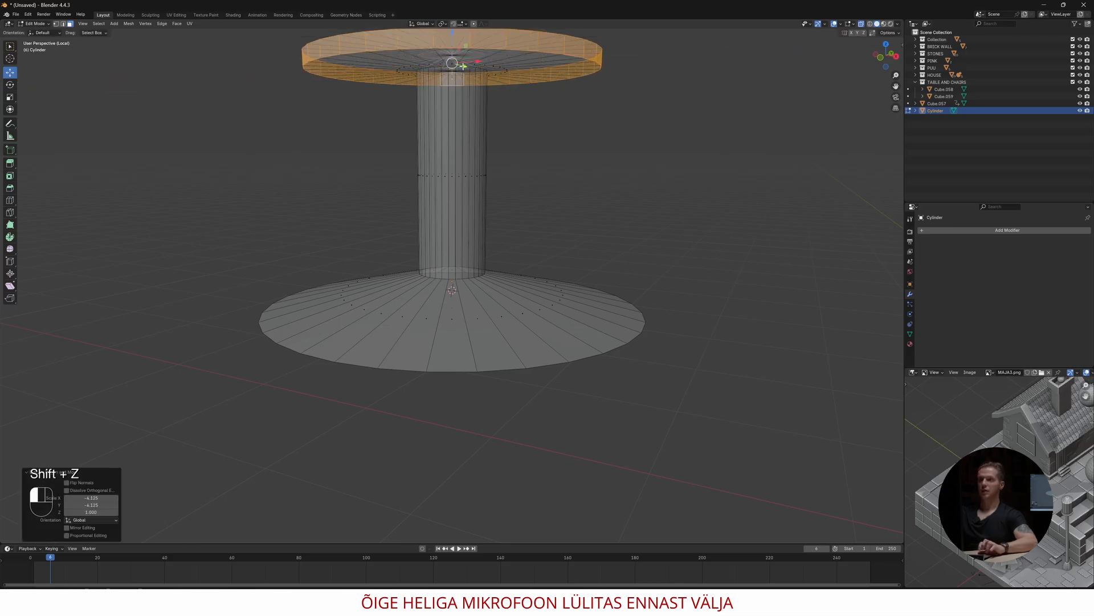
# Turn off X-ray, leave the isolated view and mesh editing, and adjust the stool's height along Z
pyautogui.scroll(-3, 464, 66)
pyautogui.hotkey('alt', 'z')
pyautogui.moveTo(479, 137); pyautogui.dragTo(489, 198, button='middle')
pyautogui.press('KP_Divide')
pyautogui.press('Tab')
pyautogui.press('g')
pyautogui.press('z')
pyautogui.click(501, 243)
pyautogui.moveTo(501, 242)
pyautogui.mouseDown(button='middle')
pyautogui.moveTo(460, 265)
pyautogui.moveTo(516, 242)
pyautogui.mouseUp(button='middle')
# Isolate the stool, rescale a loop near its base, return to the full scene and lower the stool slightly along Z
pyautogui.press('KP_Divide')
pyautogui.press('Tab')
pyautogui.keyDown('alt'); pyautogui.click(413, 502); pyautogui.keyUp('alt')
pyautogui.press('s')
pyautogui.click(429, 468)
pyautogui.press('Tab')
pyautogui.press('KP_Divide')
pyautogui.moveTo(451, 241); pyautogui.dragTo(451, 258)
# Duplicate the stool three times in top view, placing one stool at each side of the table
pyautogui.press('KP_7')
pyautogui.hotkey('shift', 'd')
pyautogui.click(643, 68)
pyautogui.hotkey('shift', 'd')
pyautogui.hotkey('shift', 'd')
# Select the two stools at the table's long sides
pyautogui.click(546, 291)
pyautogui.keyDown('shift'); pyautogui.click(327, 292); pyautogui.keyUp('shift')
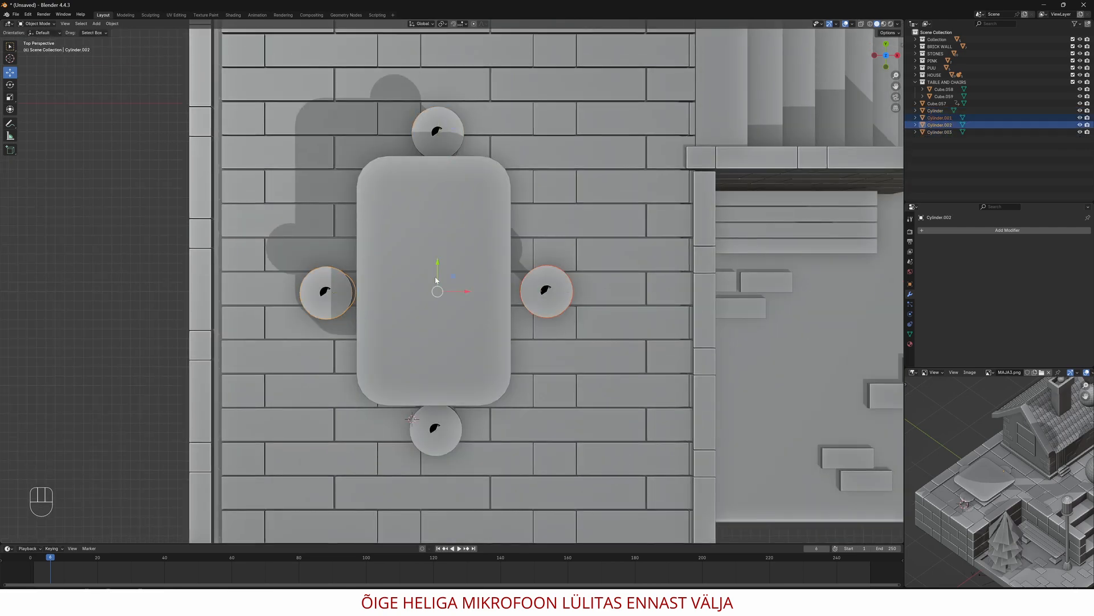